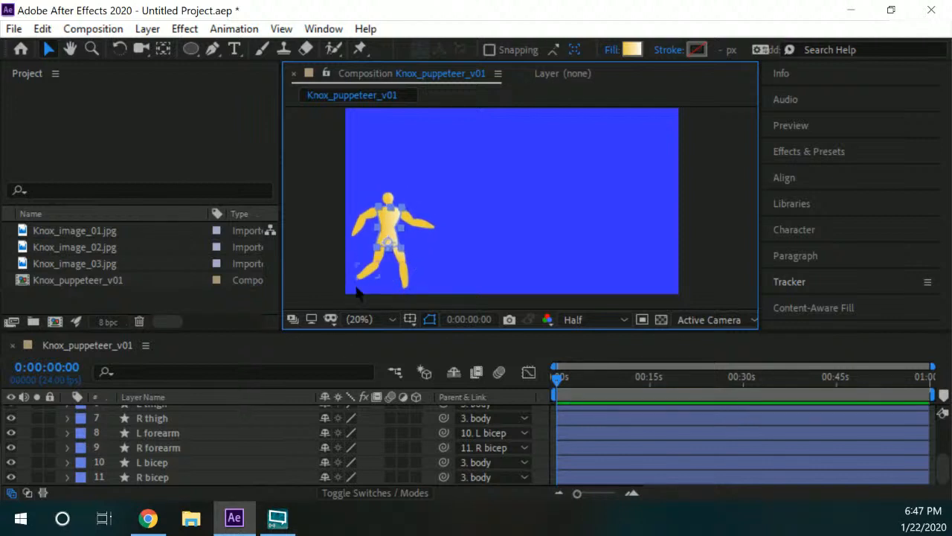
- Look through the body layer's Transform properties, enlarge the timeline area, and display only the layer's Position property
key("Return")
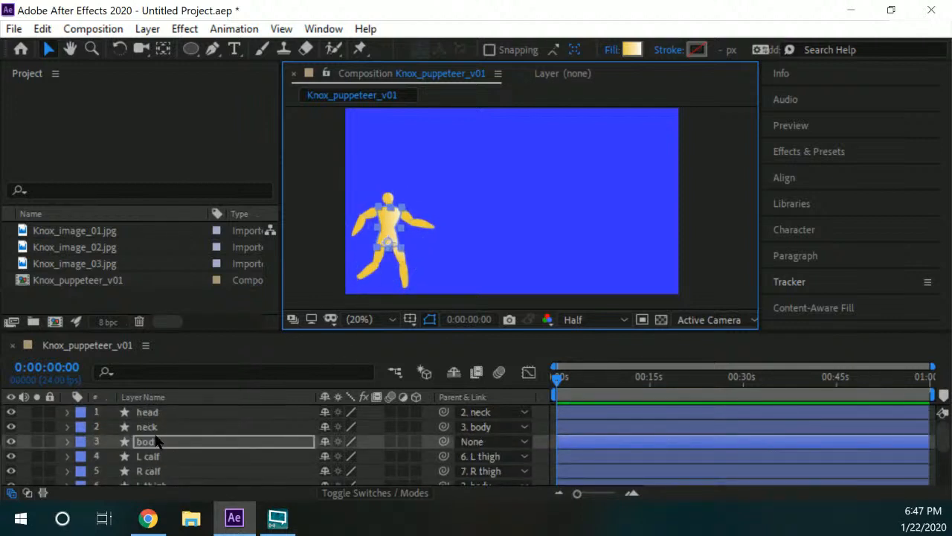
key("Return")
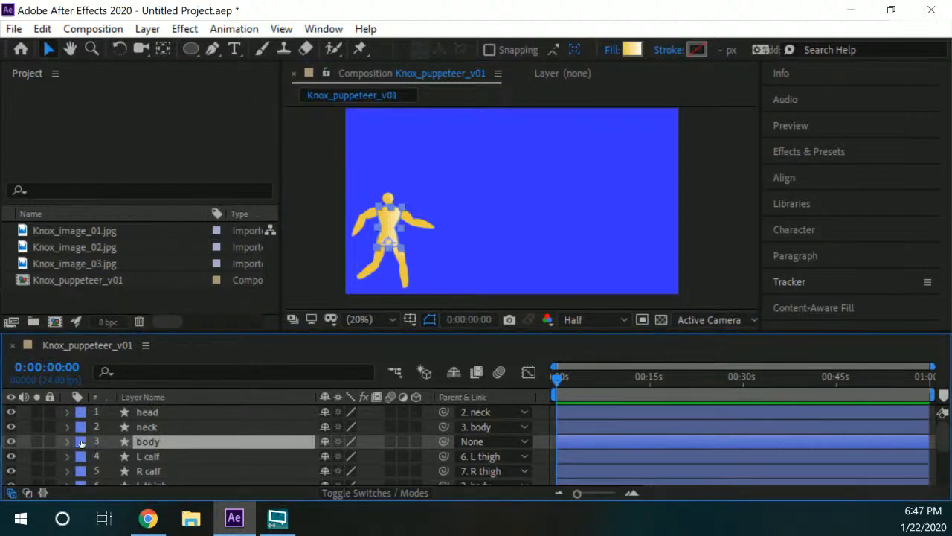
left_click(67, 442)
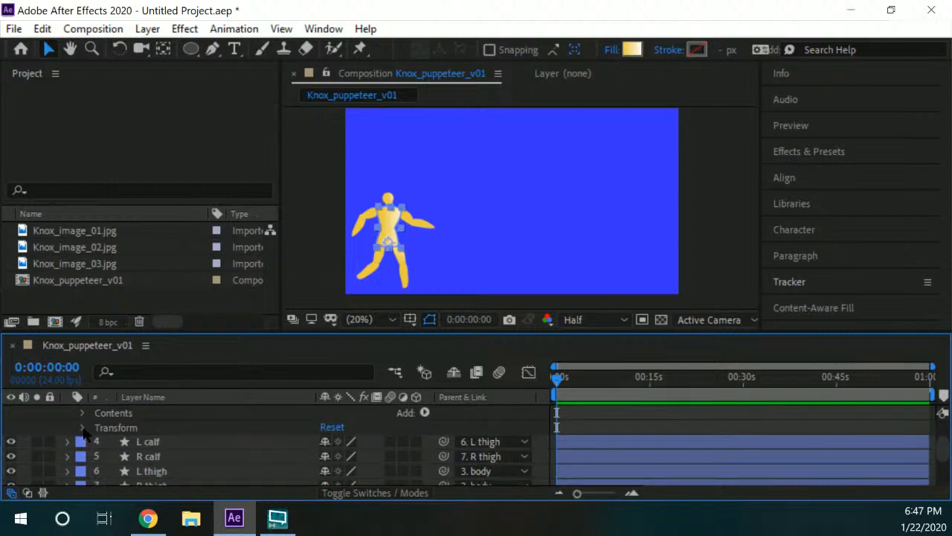
left_click(83, 427)
scroll(162, 437, "down", 2)
scroll(160, 440, "up", 2)
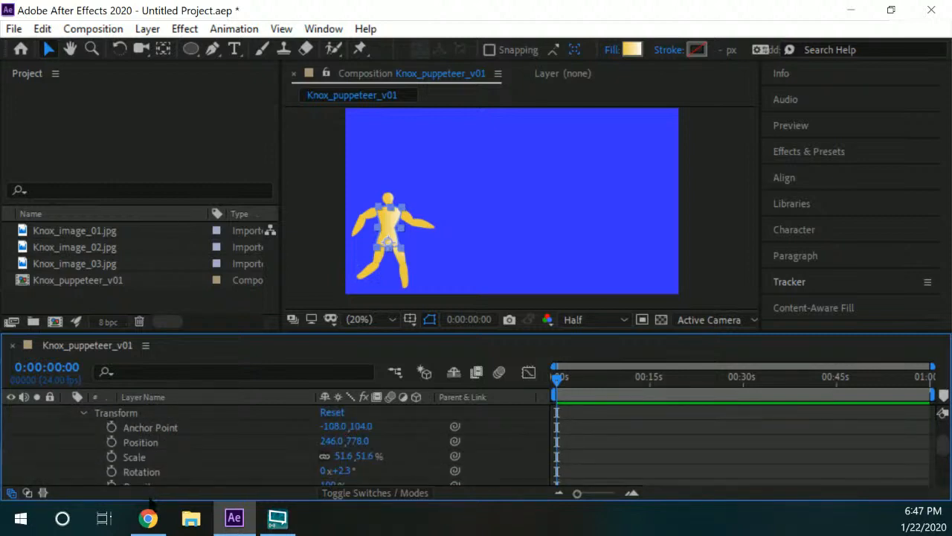
scroll(102, 429, "up", 2)
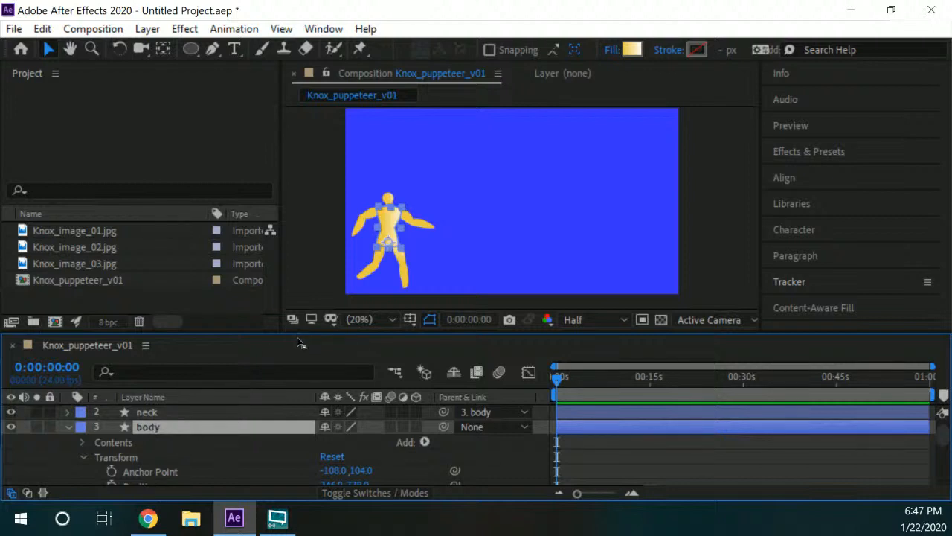
left_click_drag(299, 332, 298, 313)
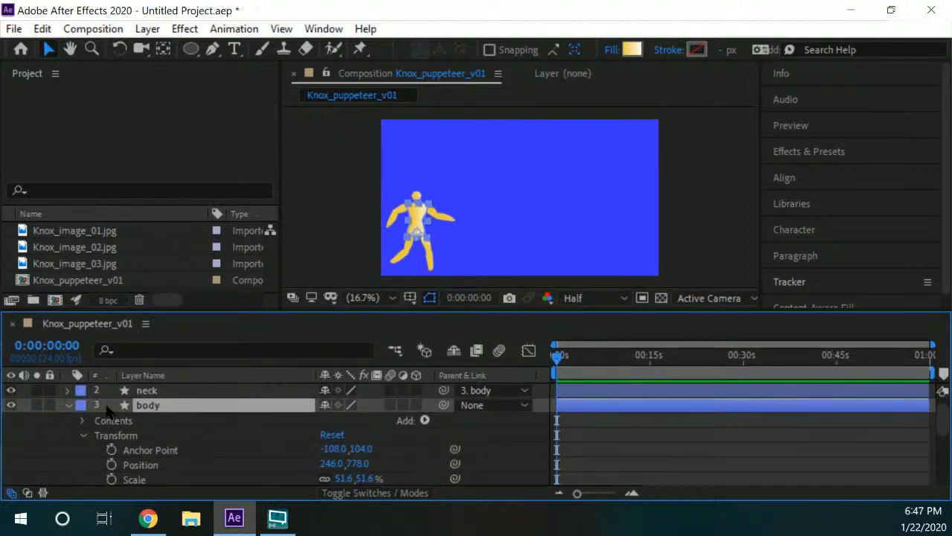
left_click(68, 406)
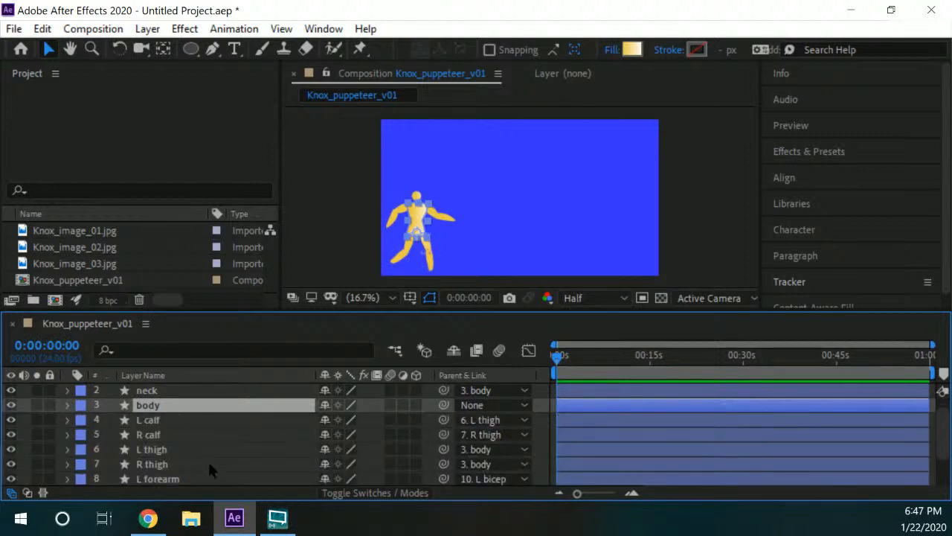
key("p")
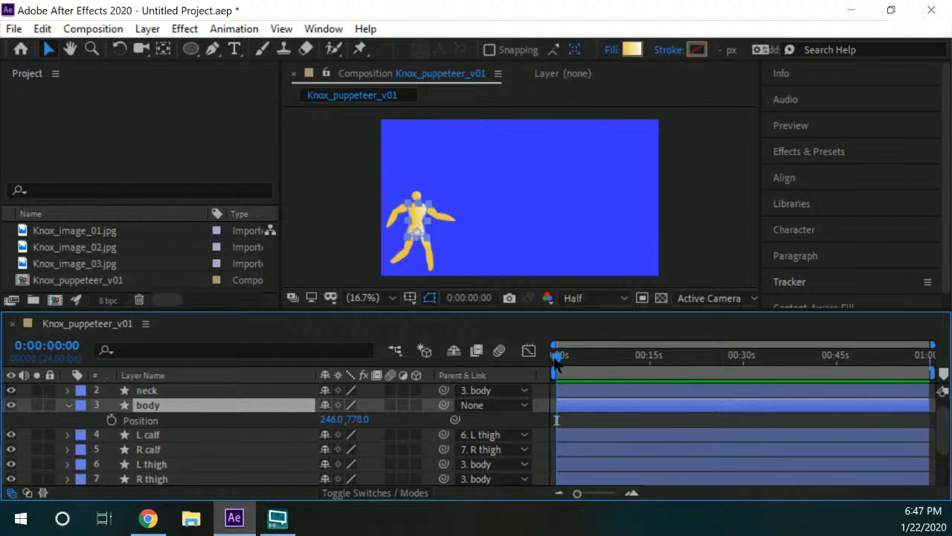
- Enable Position keyframing on the body layer at 0:00:00:00
left_click_drag(558, 355, 599, 370)
key("Home")
left_click(111, 421)
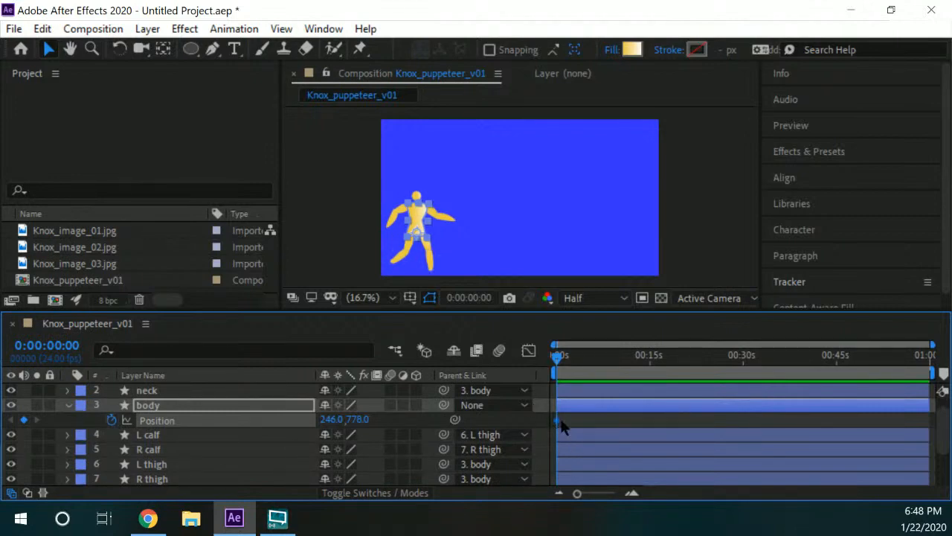
- Keyframe the body's Position at about 528, 688 at 3:02, about 954, 682 at 7:03, and about 558, 460 at 11:07
left_click_drag(560, 356, 578, 360)
left_click_drag(422, 216, 485, 244)
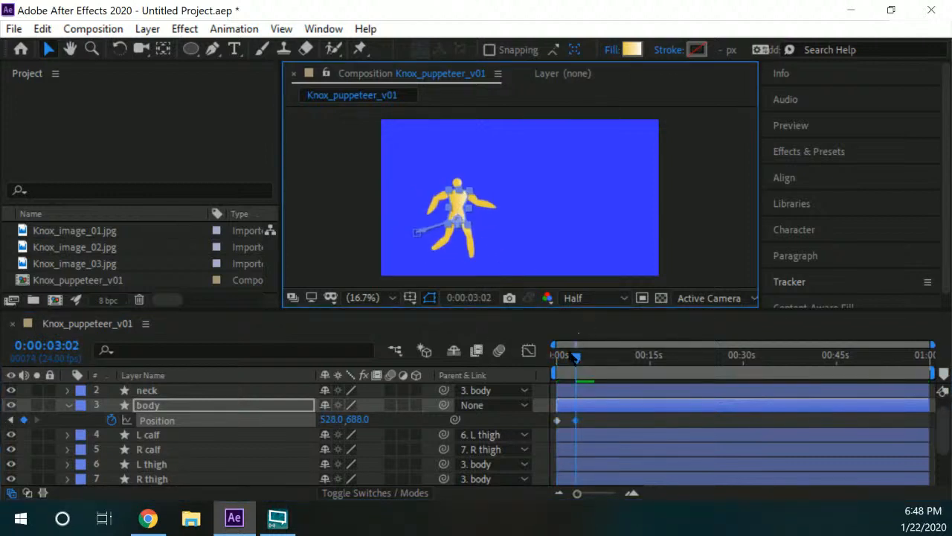
left_click_drag(575, 357, 601, 357)
left_click_drag(457, 208, 520, 208)
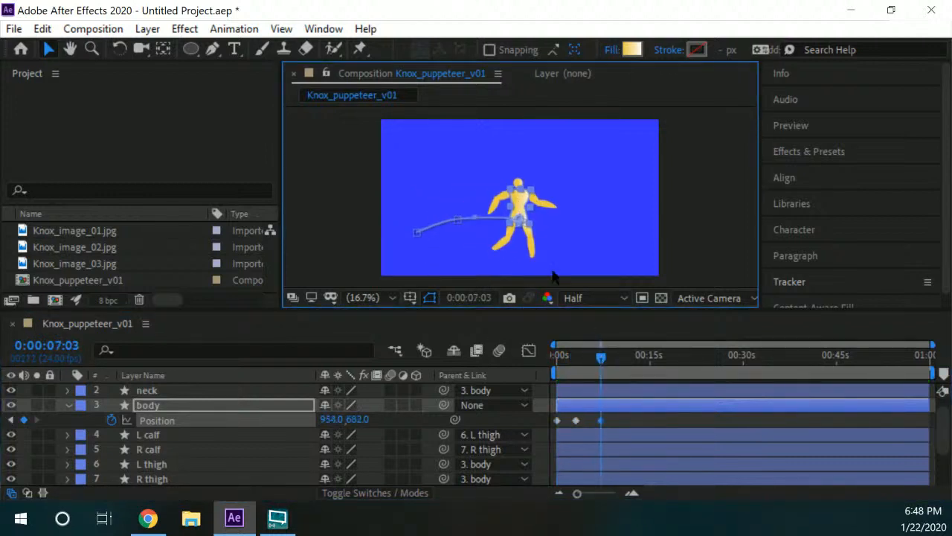
left_click_drag(601, 357, 627, 361)
left_click_drag(530, 220, 473, 188)
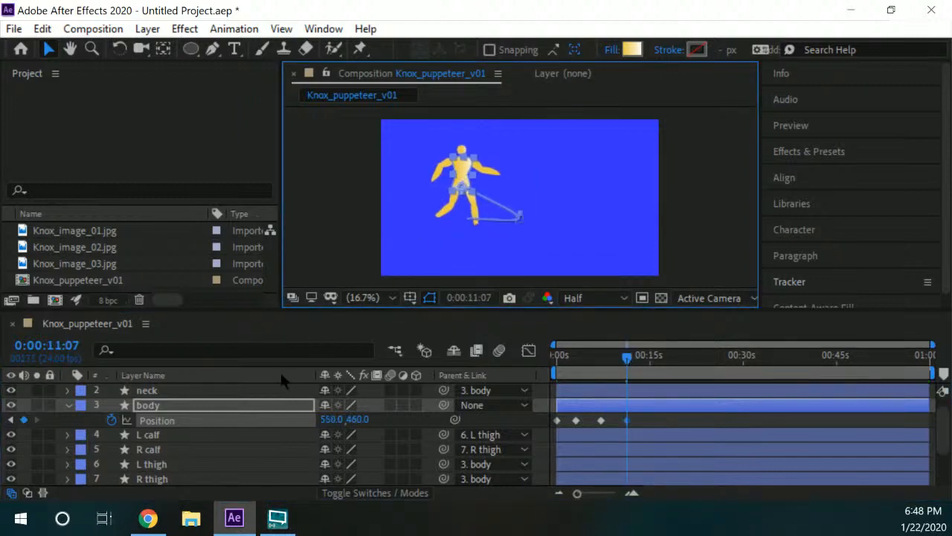
- Remove all Position keyframes from the body layer and return to 0:00:00:00
left_click(111, 421)
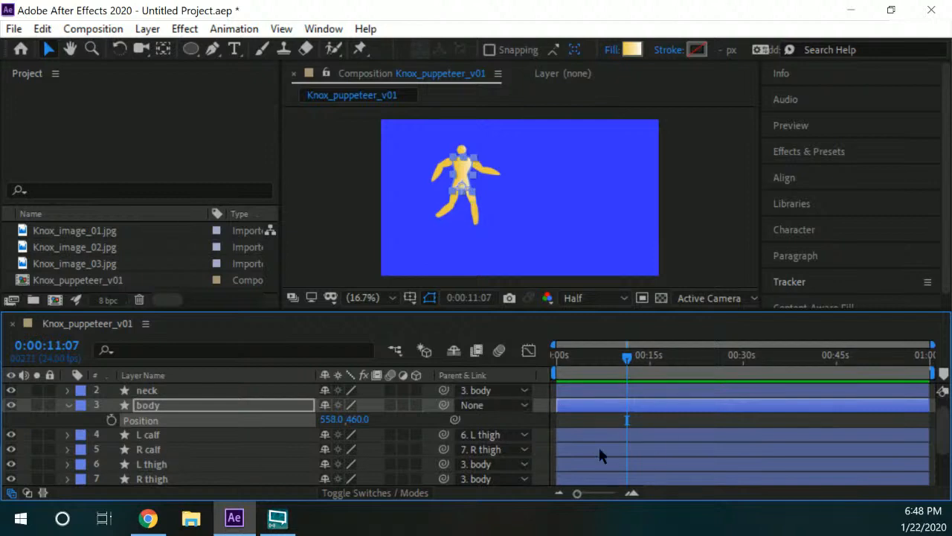
left_click(110, 421)
left_click(111, 421)
key("Home")
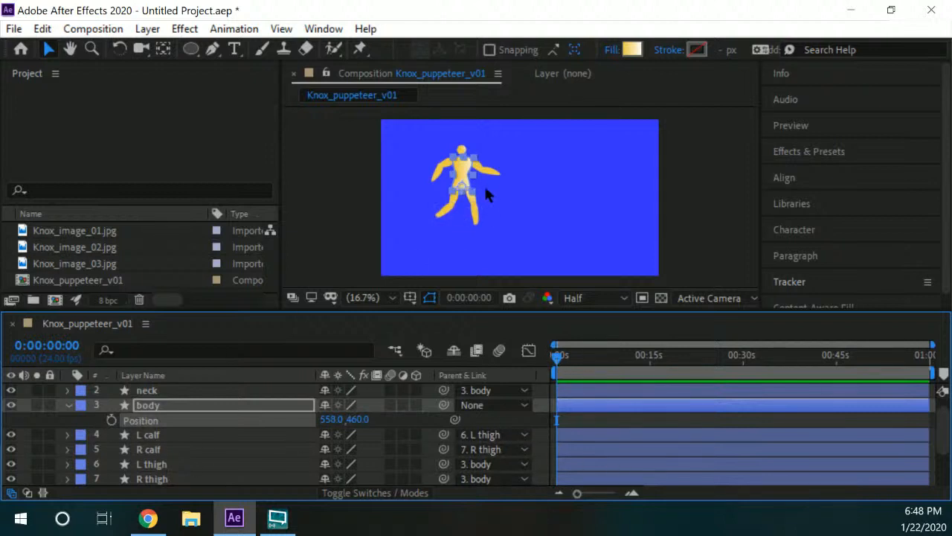
- Keyframe the body's Position at about 252, 766 at 0:00:00:00 and about 1440, 766 at 0:00:18:07
left_click_drag(467, 178, 419, 215)
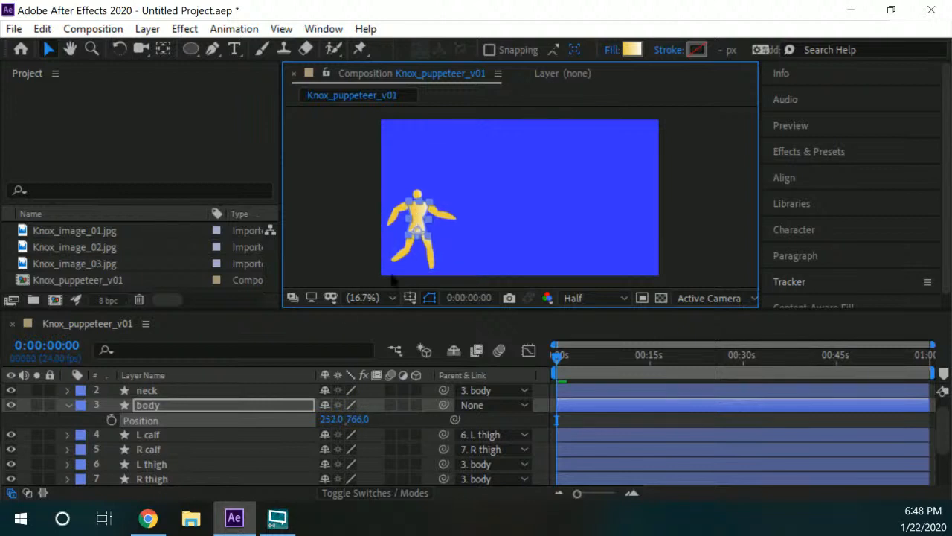
left_click(111, 420)
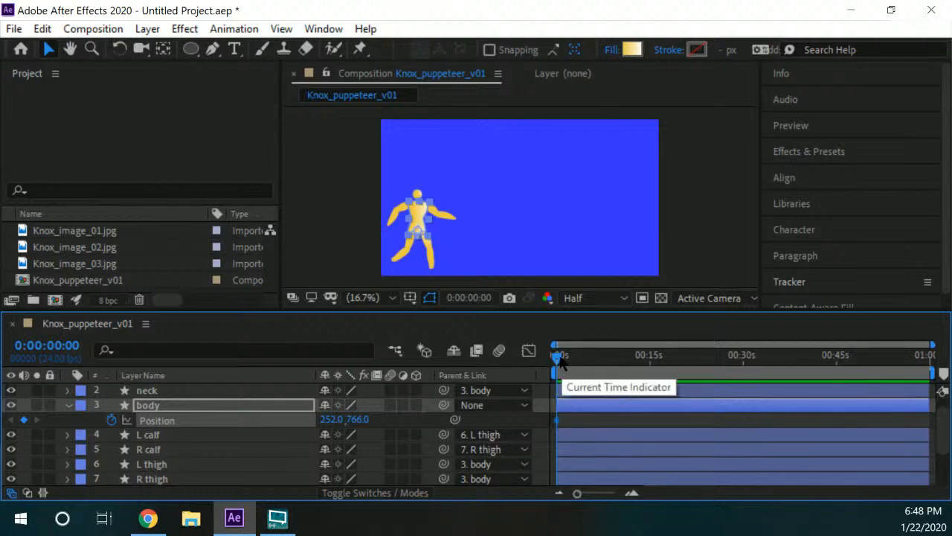
left_click_drag(559, 356, 505, 365)
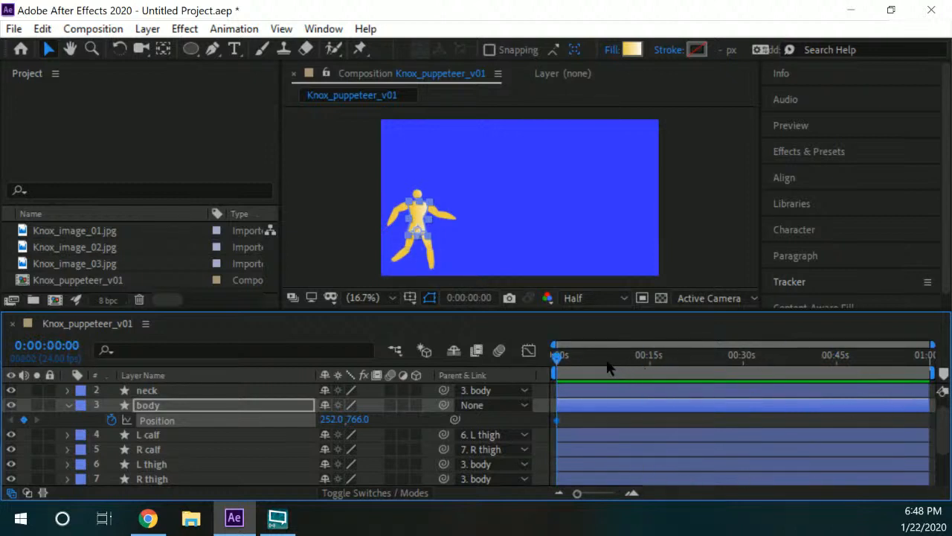
left_click_drag(559, 356, 669, 354)
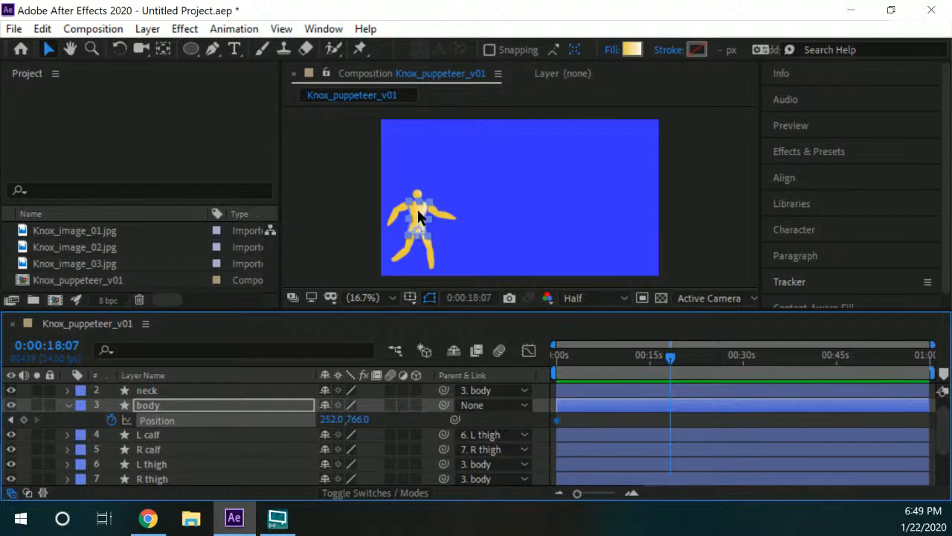
left_click_drag(417, 207, 593, 215)
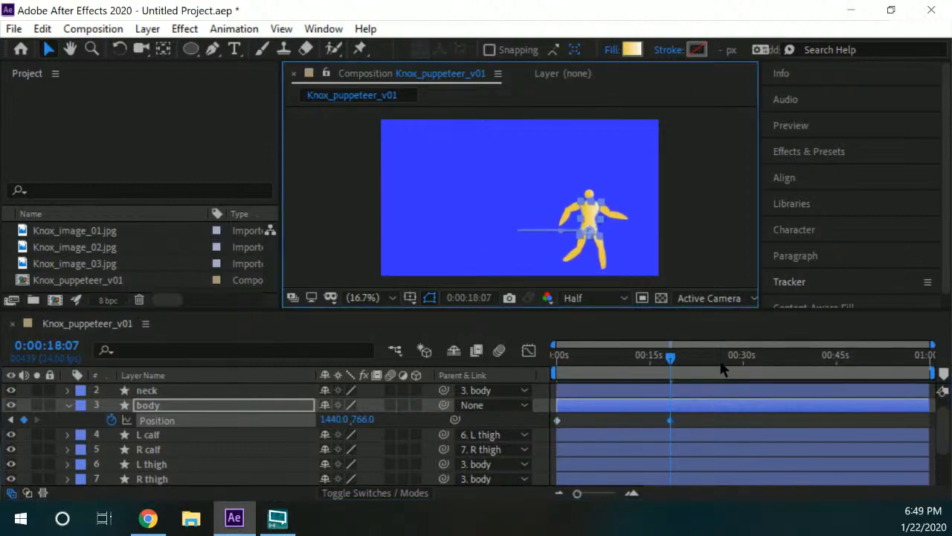
- Raise the body to about 811, 304 at 0:00:08:19 to arc its motion path, and scrub through the animation
left_click_drag(672, 360, 612, 360)
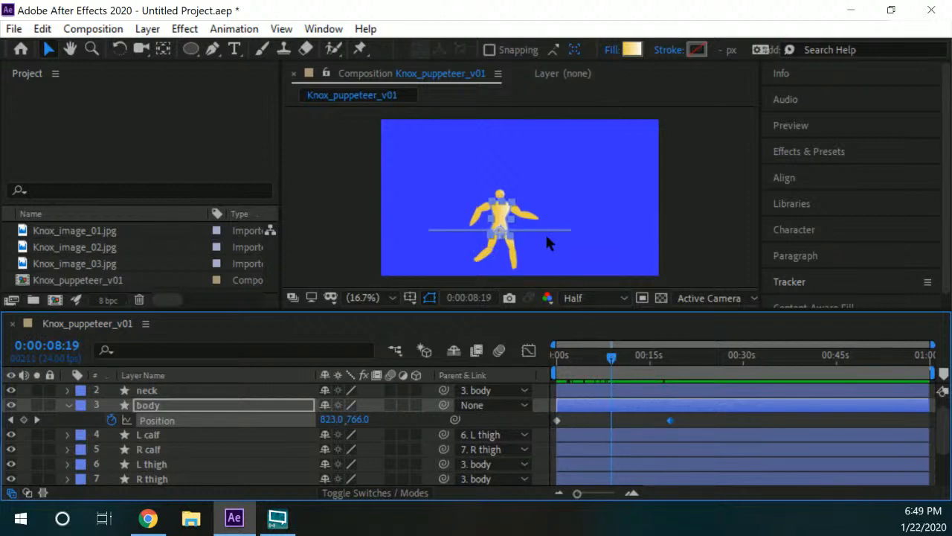
left_click_drag(497, 214, 500, 147)
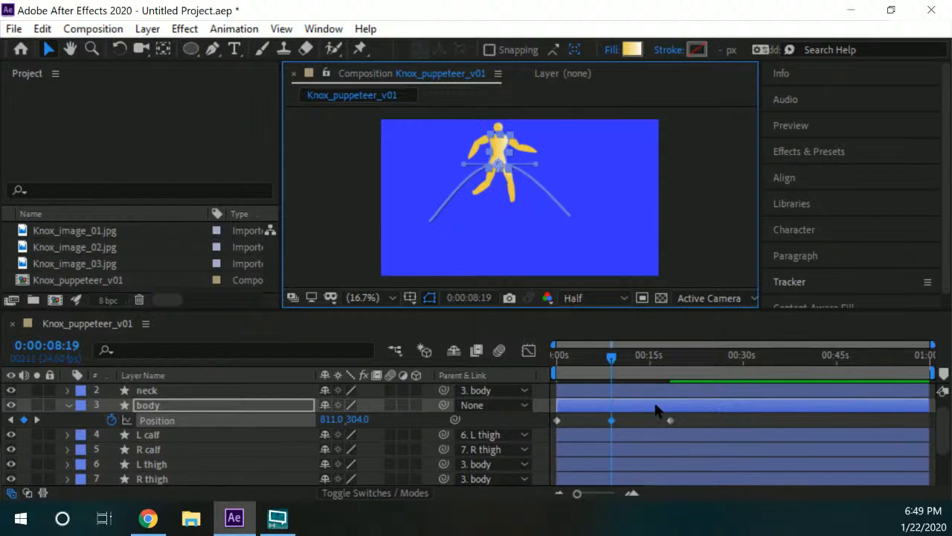
left_click_drag(611, 355, 523, 305)
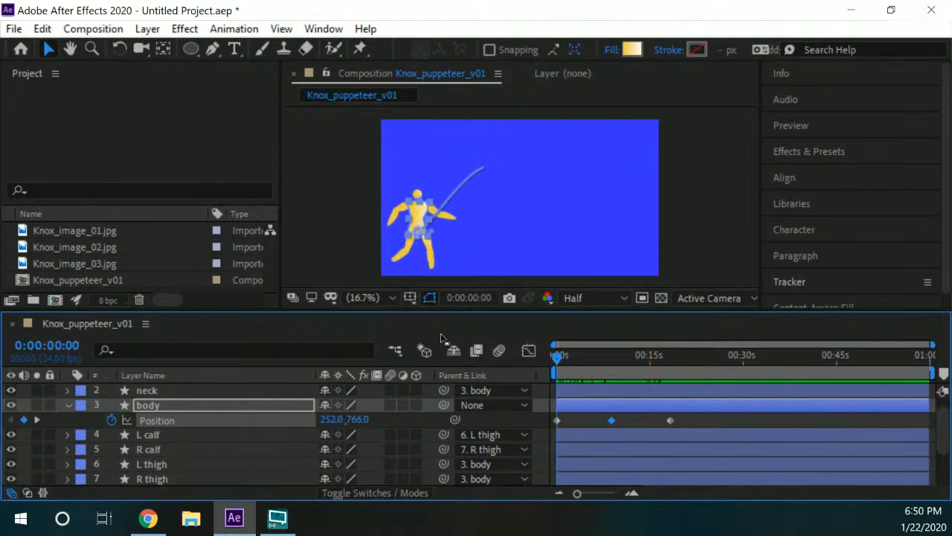
left_click_drag(558, 361, 594, 358)
- Deselect and collapse the body layer, and enlarge the composition view to 25% around the puppet
left_click(470, 272)
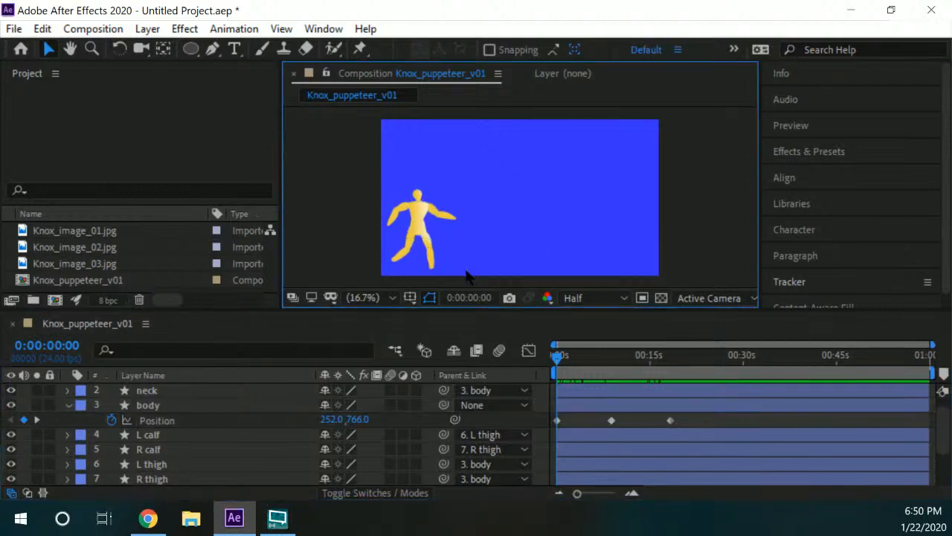
left_click(67, 406)
key("h")
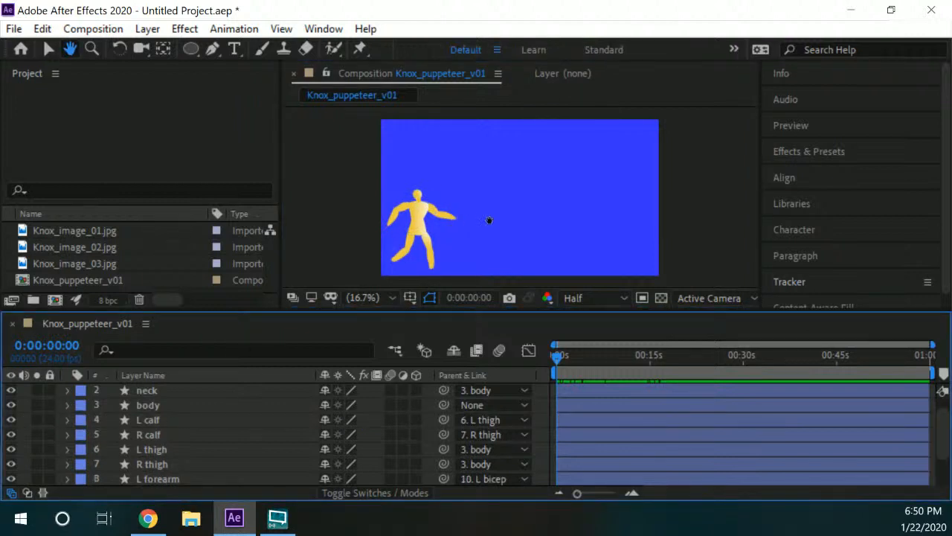
left_click_drag(489, 220, 514, 207)
scroll(486, 225, "up", 2)
left_click_drag(434, 230, 505, 230)
scroll(494, 205, "up", 2)
scroll(495, 208, "down", 3)
scroll(543, 213, "down", 1)
key("v")
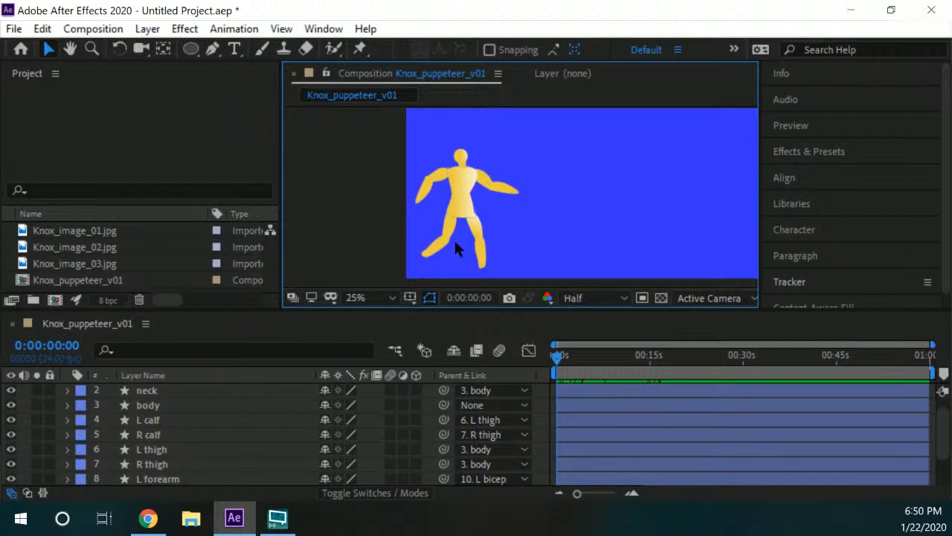
- Select the puppet's thighs, calves, forearms, and biceps together in the composition
scroll(96, 406, "up", 1)
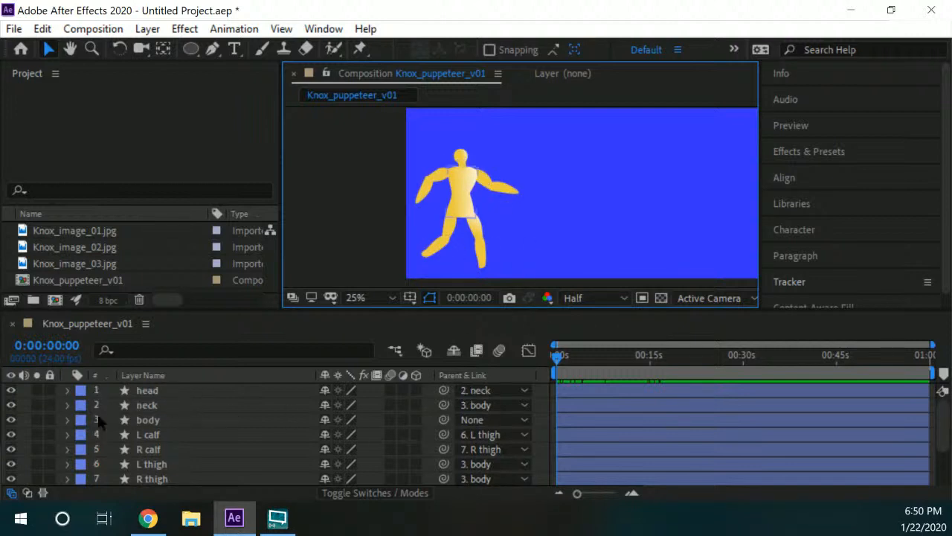
left_click(455, 227)
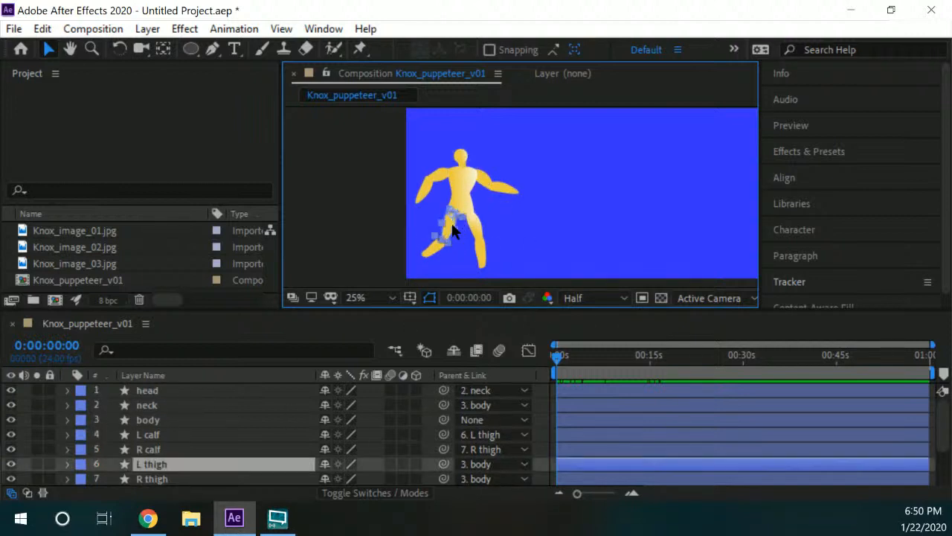
left_click(480, 235, "shift")
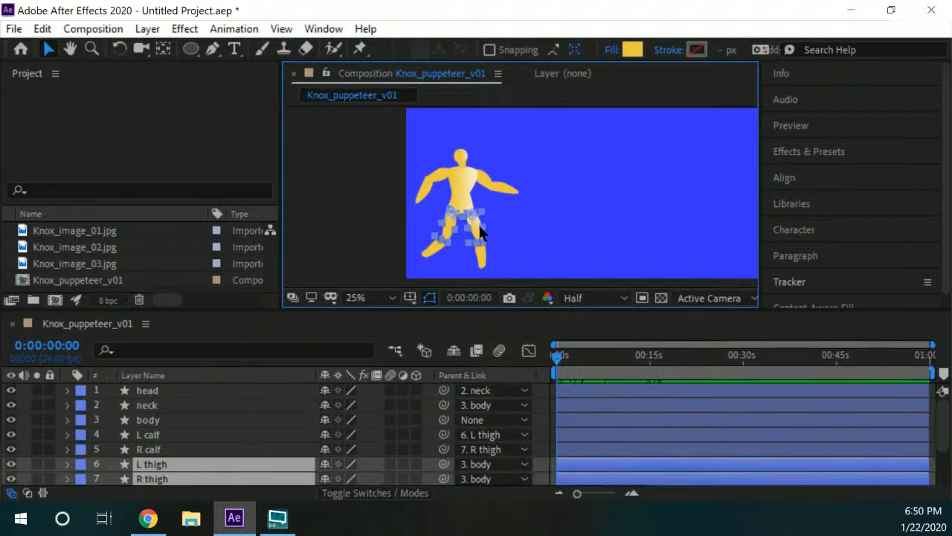
left_click(486, 260, "shift")
left_click(443, 252, "shift")
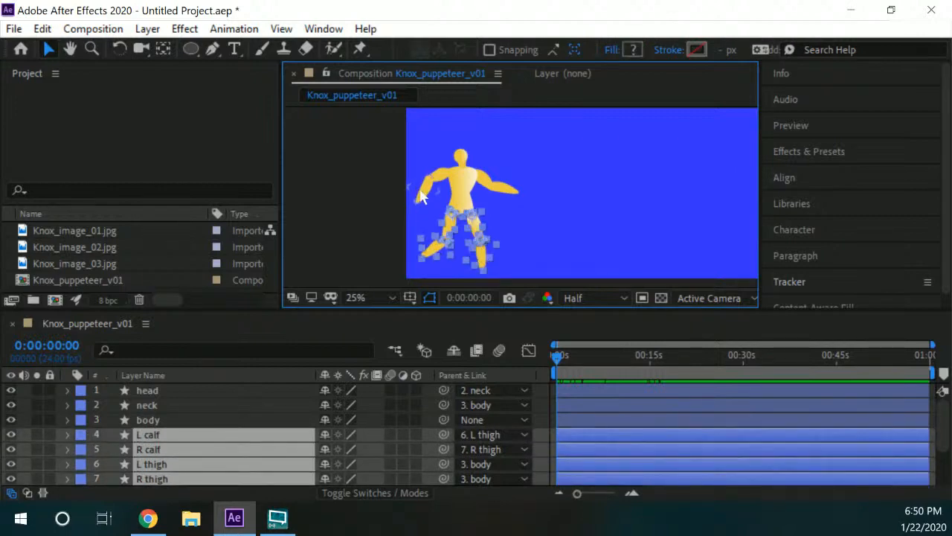
left_click(430, 183, "shift")
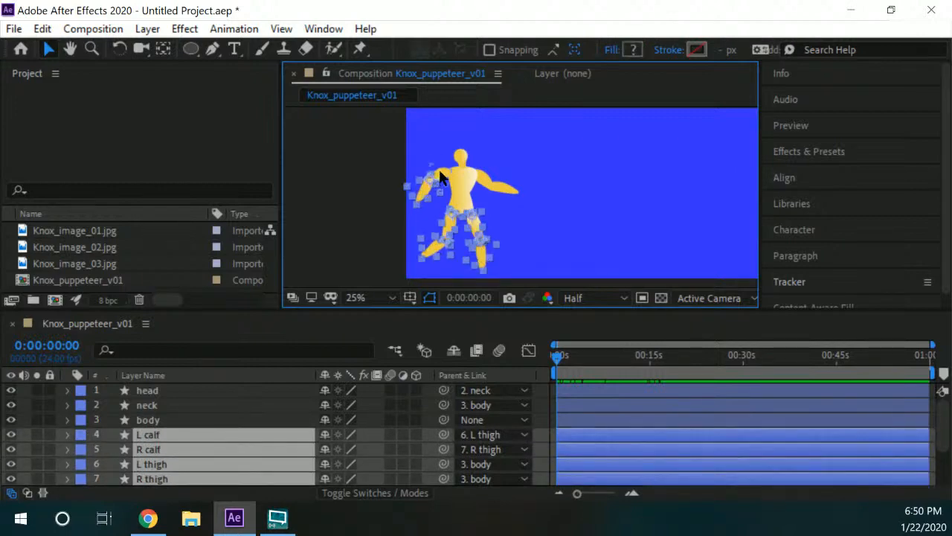
left_click(500, 189, "shift")
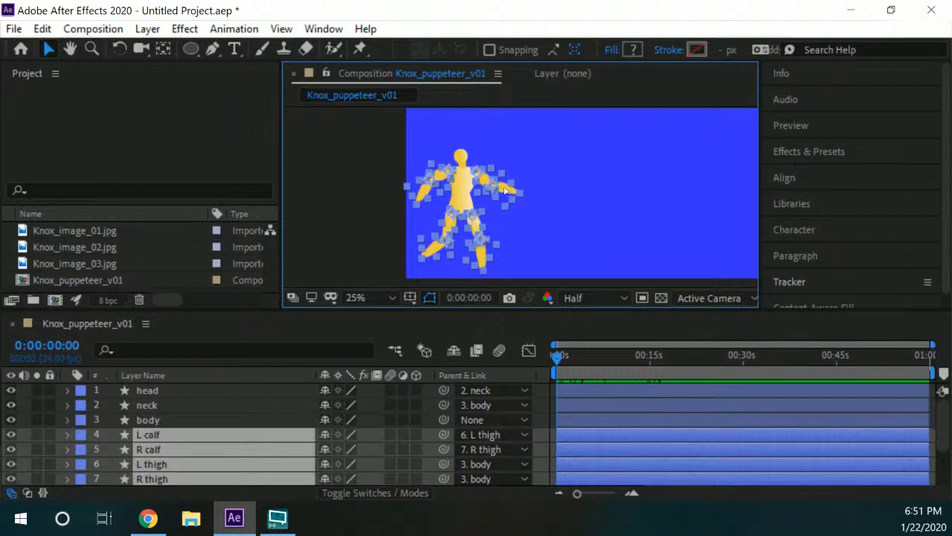
- Try box-selecting parts of the puppet, including the outstretched arm's bicep and forearm, and clear the selection
left_click_drag(563, 174, 494, 211)
left_click(546, 216)
left_click(500, 186)
left_click_drag(543, 162, 497, 213)
left_click_drag(549, 145, 466, 225)
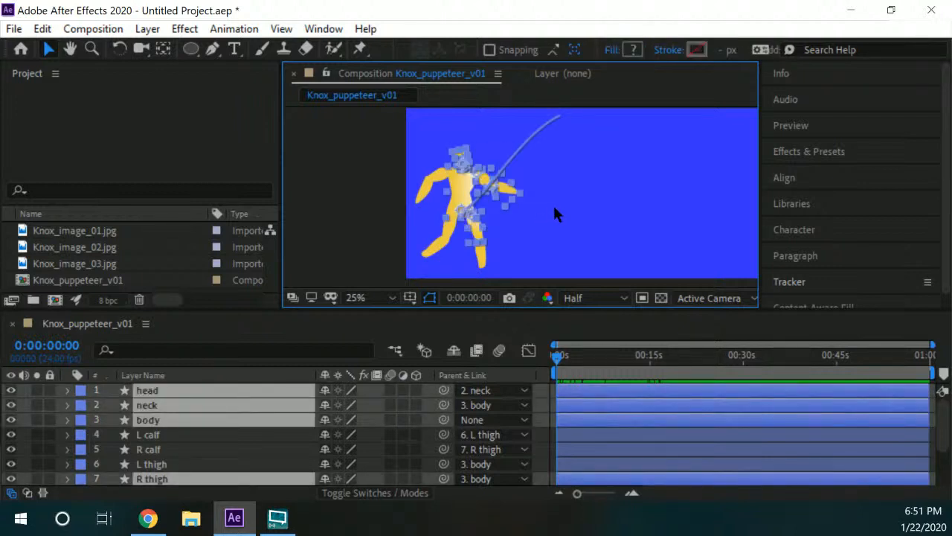
left_click_drag(560, 170, 465, 226)
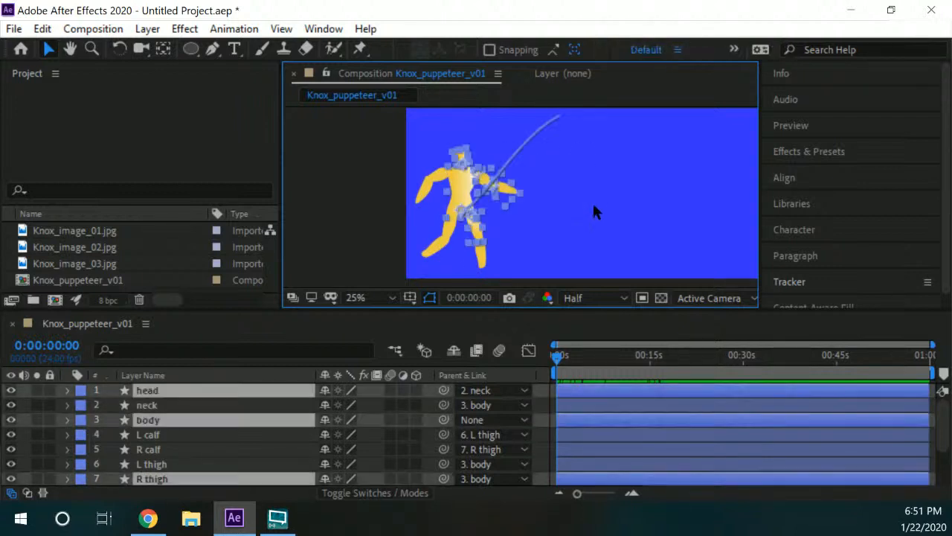
left_click_drag(592, 154, 495, 216)
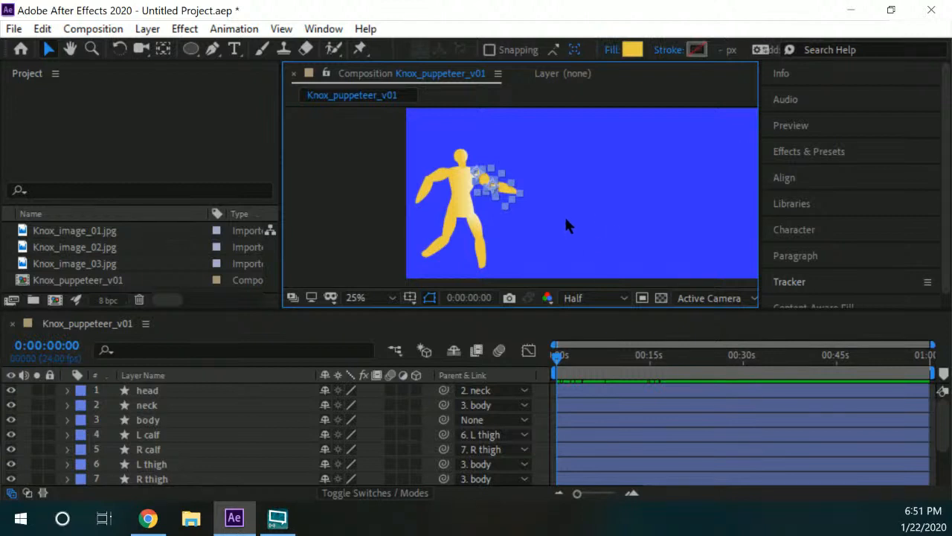
left_click(557, 222)
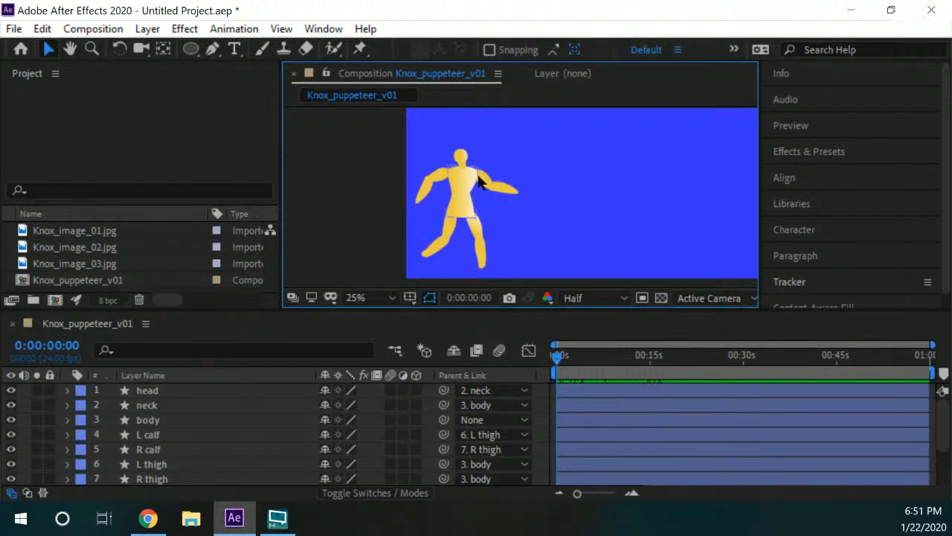
- Select the puppet's forearms, biceps, thighs, and calves together in the composition, leaving out the head, neck, and body
key("space")
left_click_drag(558, 176, 572, 180)
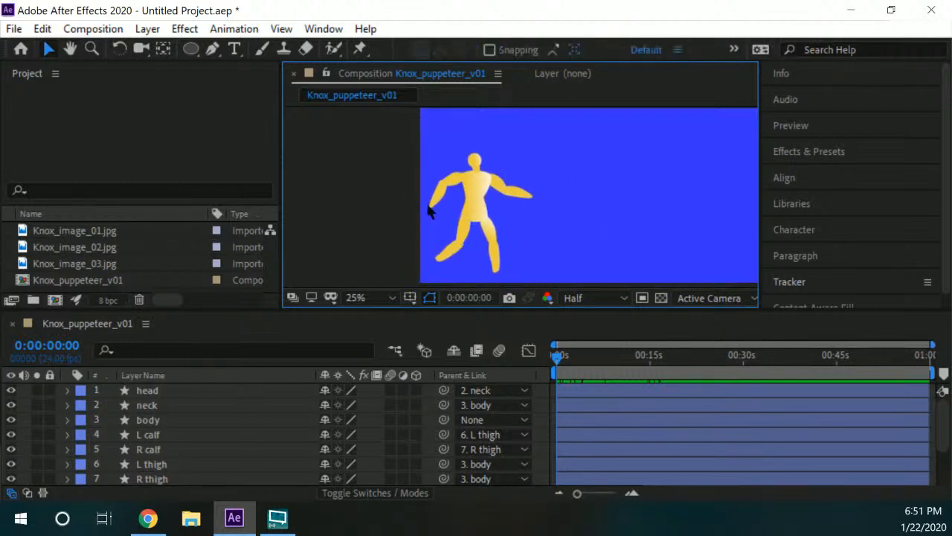
left_click(484, 199)
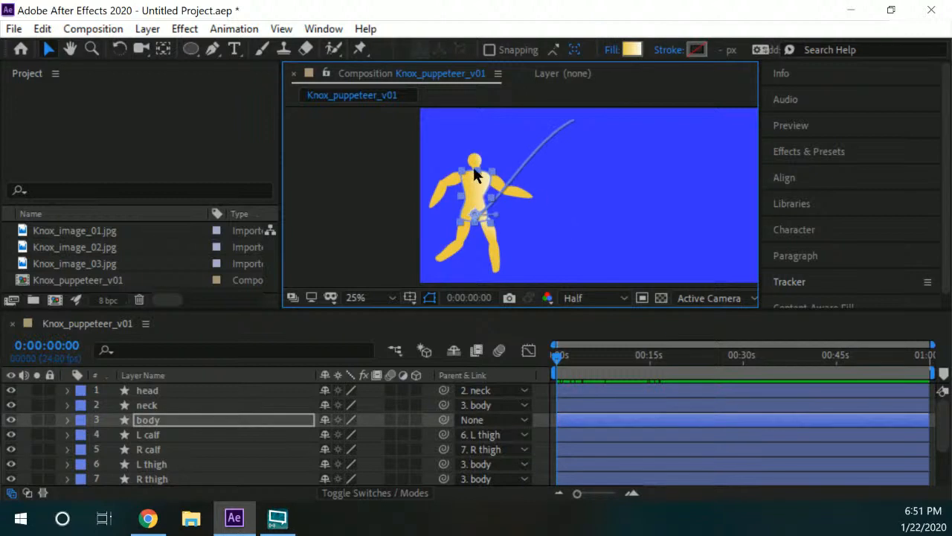
left_click(520, 249)
left_click(440, 200)
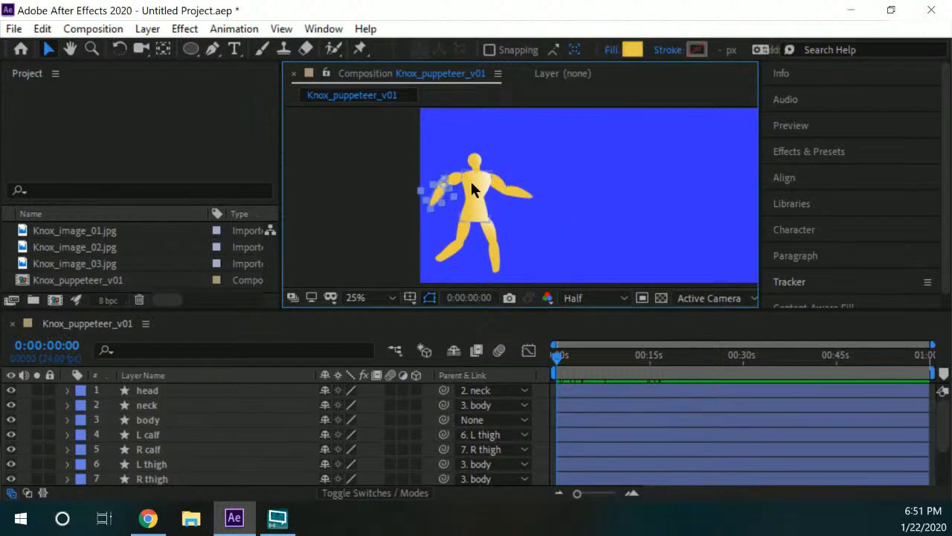
left_click(459, 177, "shift")
left_click(496, 181, "shift")
left_click(518, 191, "shift")
left_click(485, 230, "shift")
left_click(497, 254, "shift")
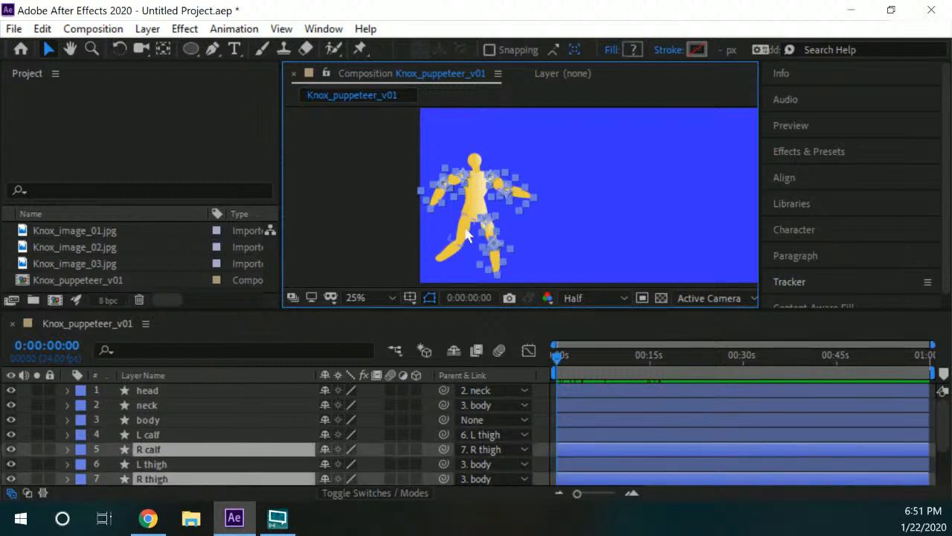
left_click(461, 239, "shift")
left_click(448, 252, "shift")
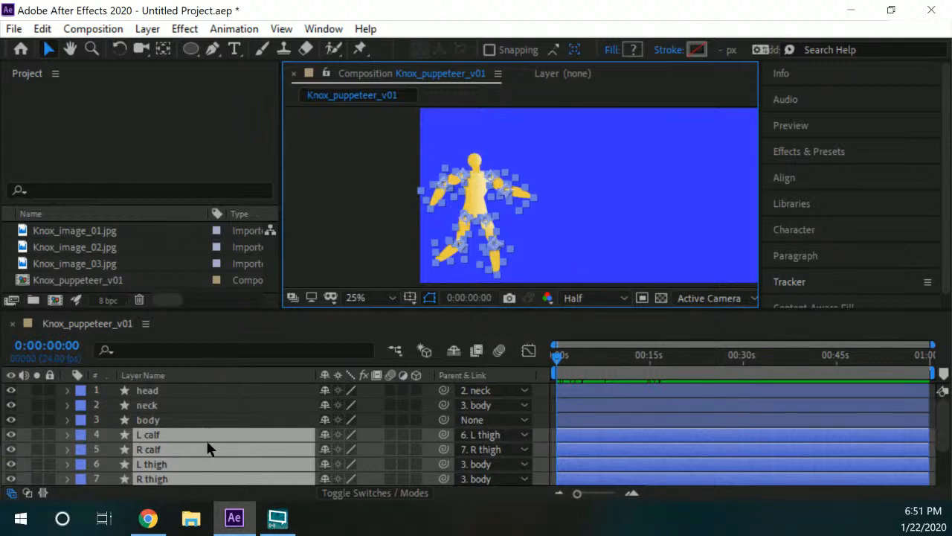
- Reveal only the Position property of the eight selected limb layers and look through them in the layer stack
key("p")
scroll(207, 446, "down", 3)
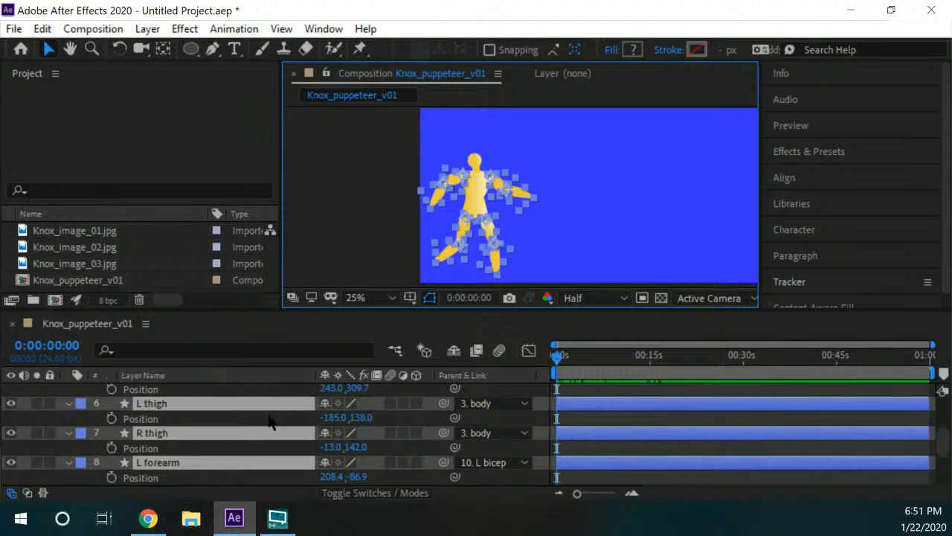
scroll(272, 423, "down", 3)
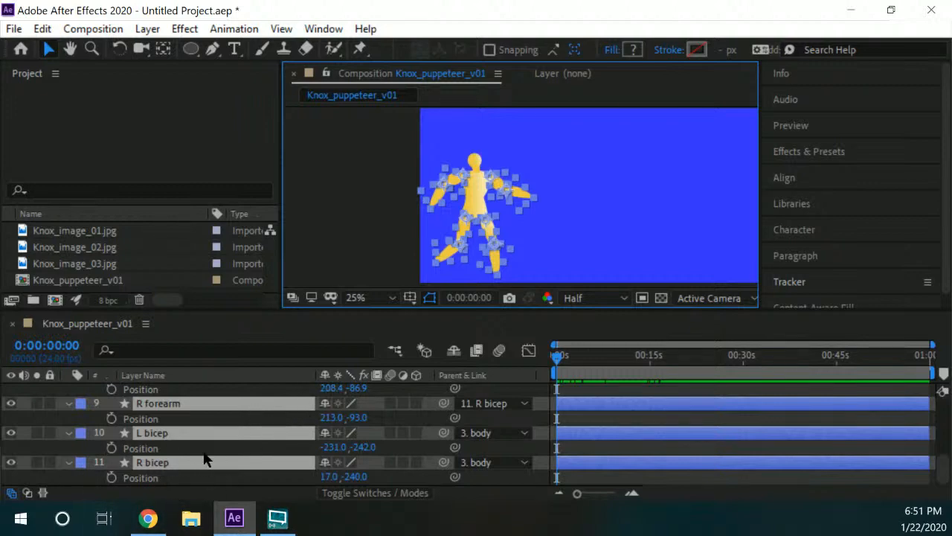
scroll(187, 446, "up", 5)
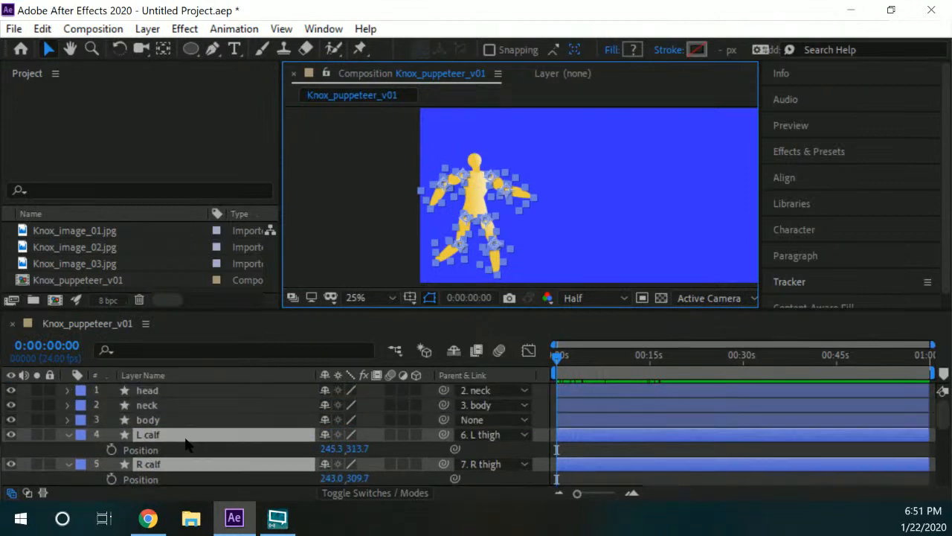
scroll(185, 445, "down", 3)
scroll(185, 444, "down", 2)
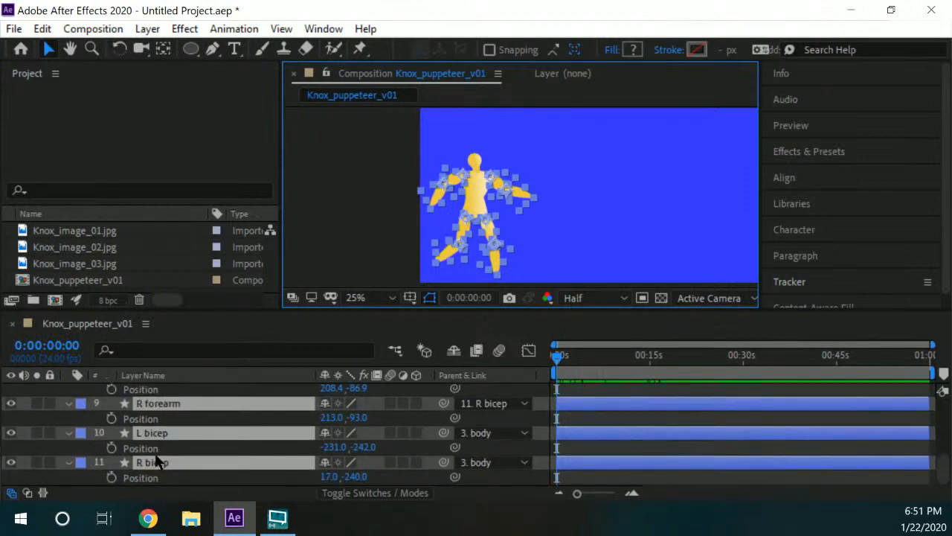
scroll(166, 438, "up", 3)
scroll(166, 440, "up", 2)
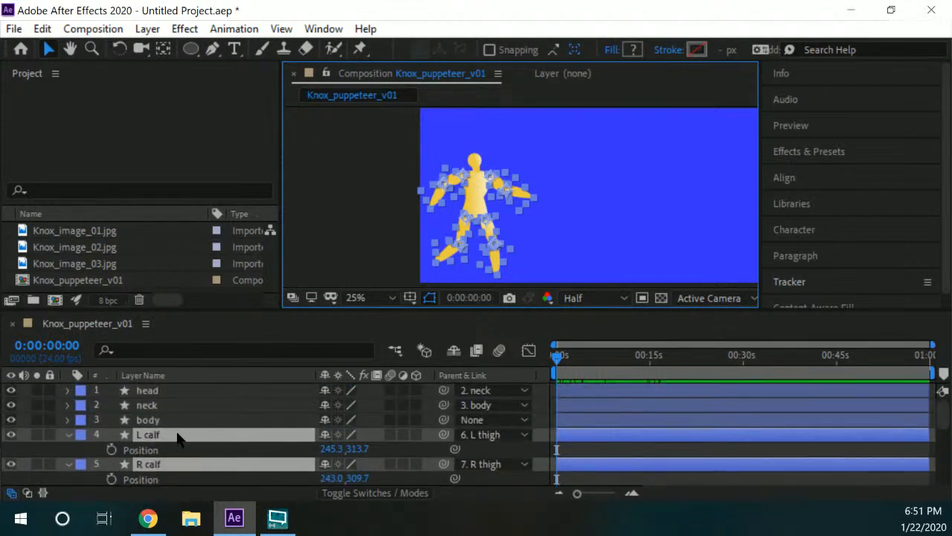
scroll(178, 432, "down", 2)
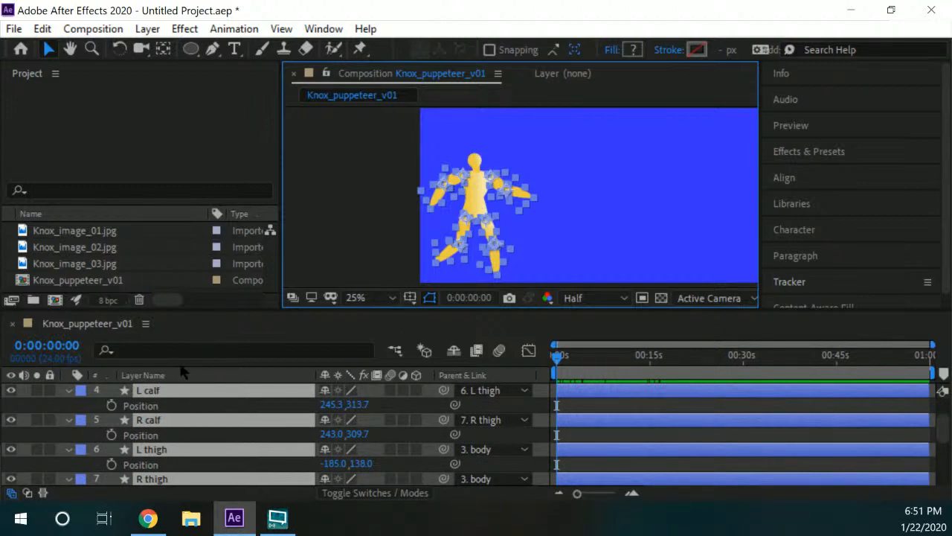
- Turn on Position keyframing for all eight selected limb layers at 0:00:00:00, and look over the new keyframes
left_click(110, 405)
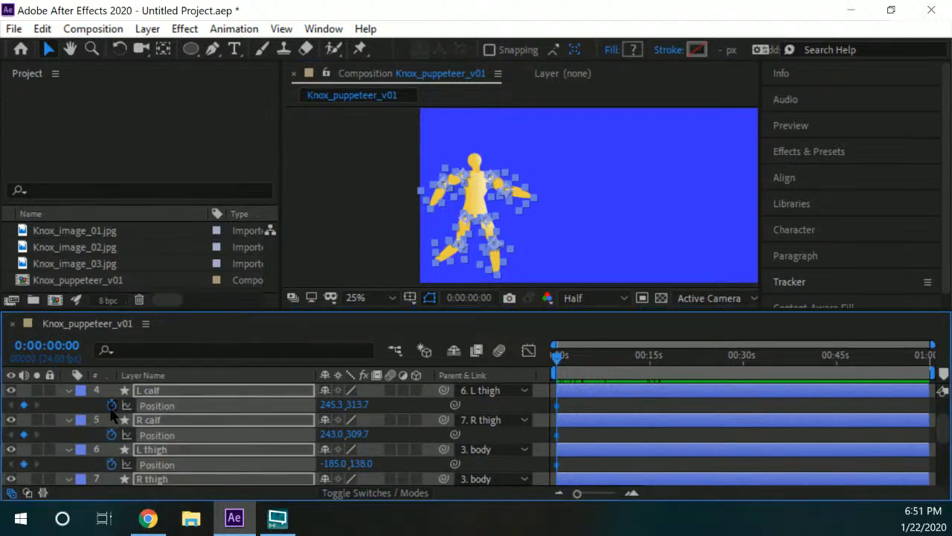
scroll(126, 428, "up", 1)
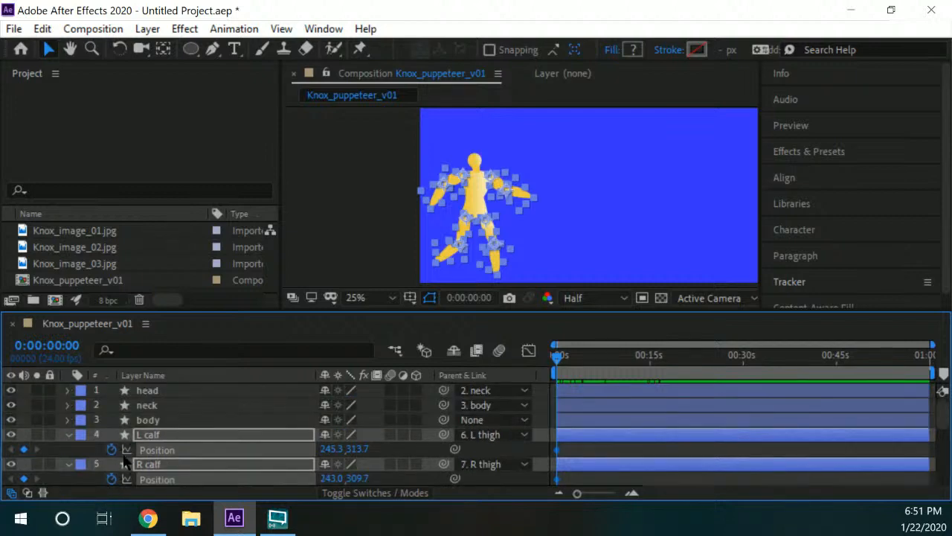
scroll(122, 469, "down", 3)
scroll(112, 480, "down", 1)
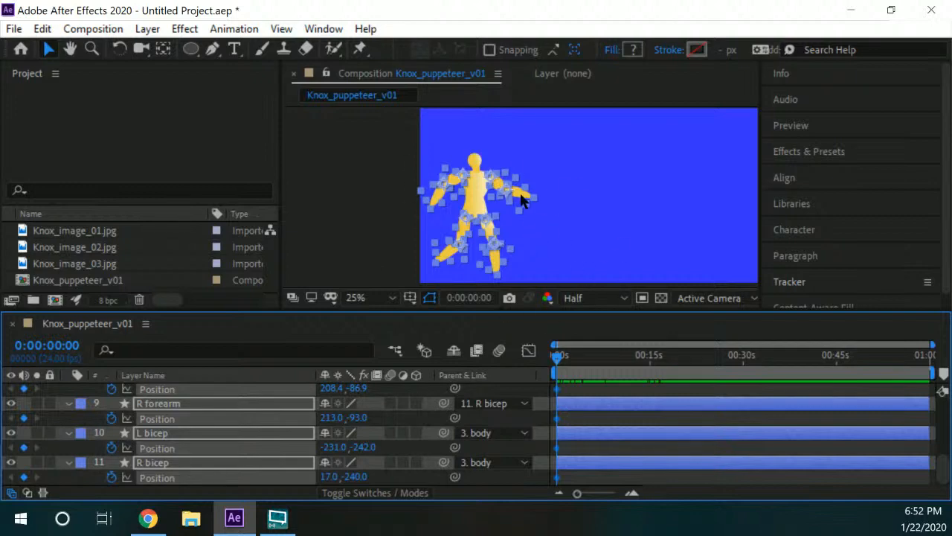
- Deselect the limbs and rotate the puppet's thighs and calves into a bent-knee crouch at 0:00:00:00 with the Rotation tool
left_click(119, 49)
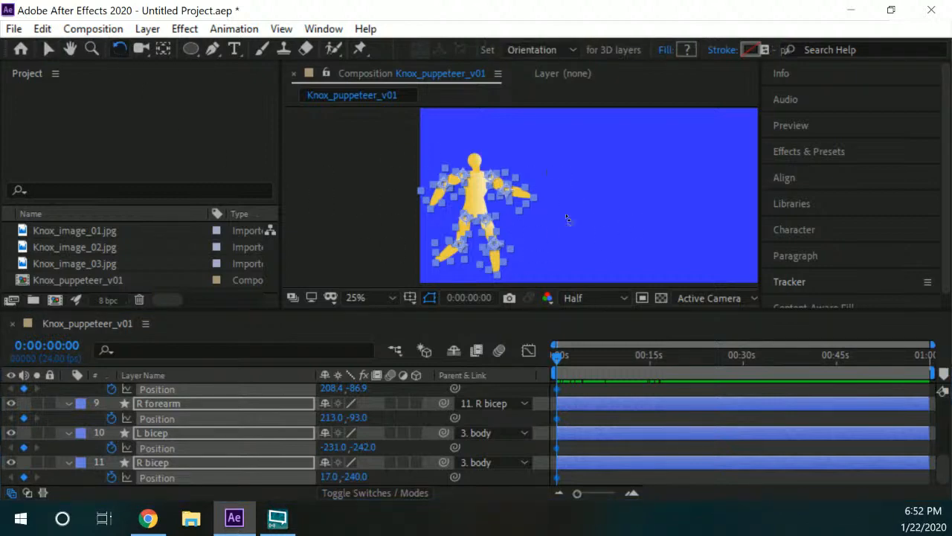
left_click(357, 218)
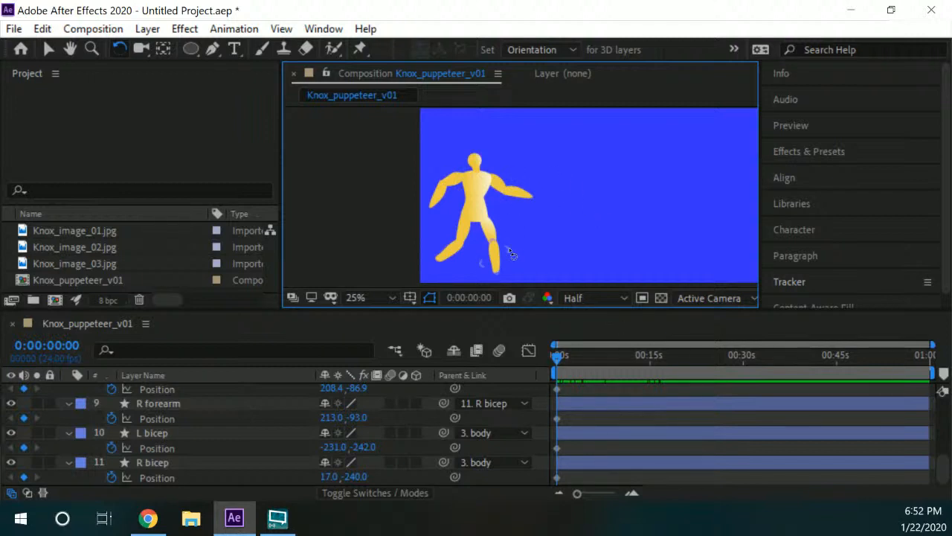
left_click(462, 240)
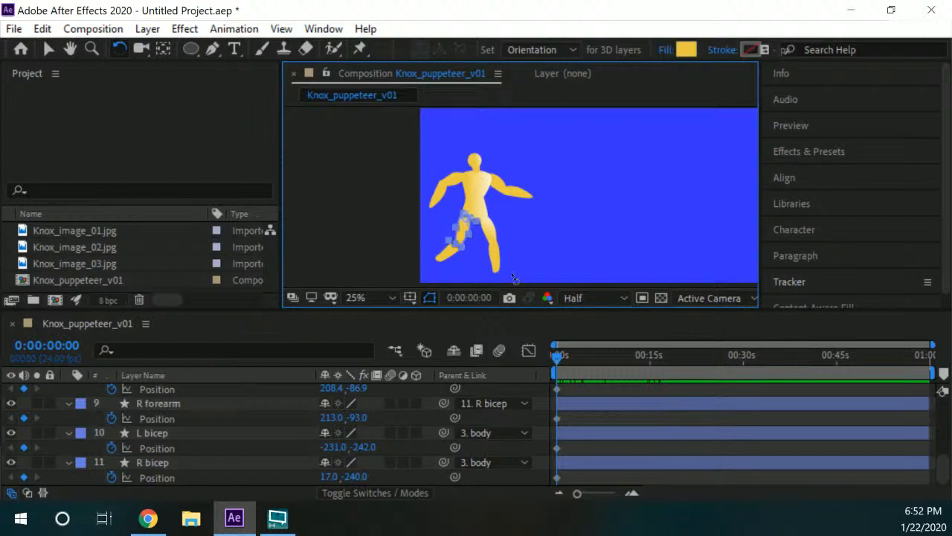
left_click(492, 240)
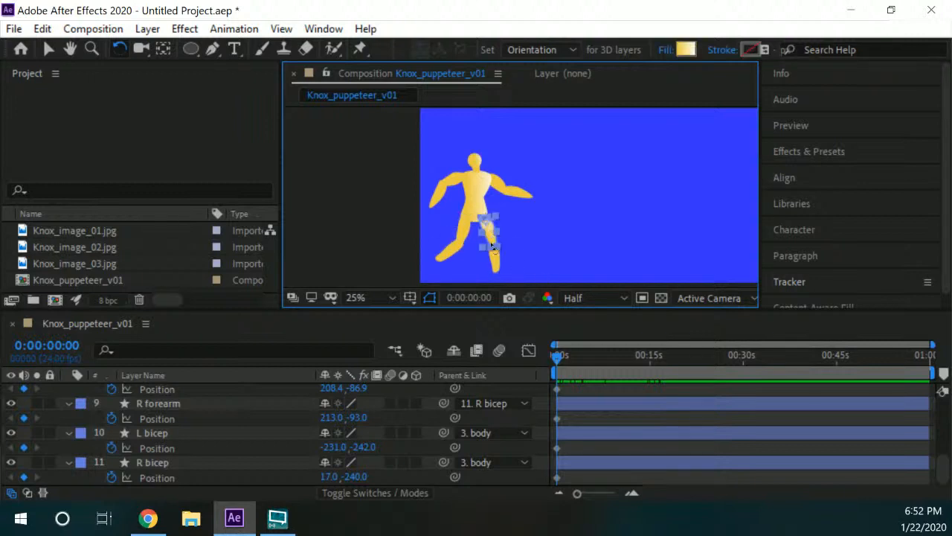
left_click(446, 255)
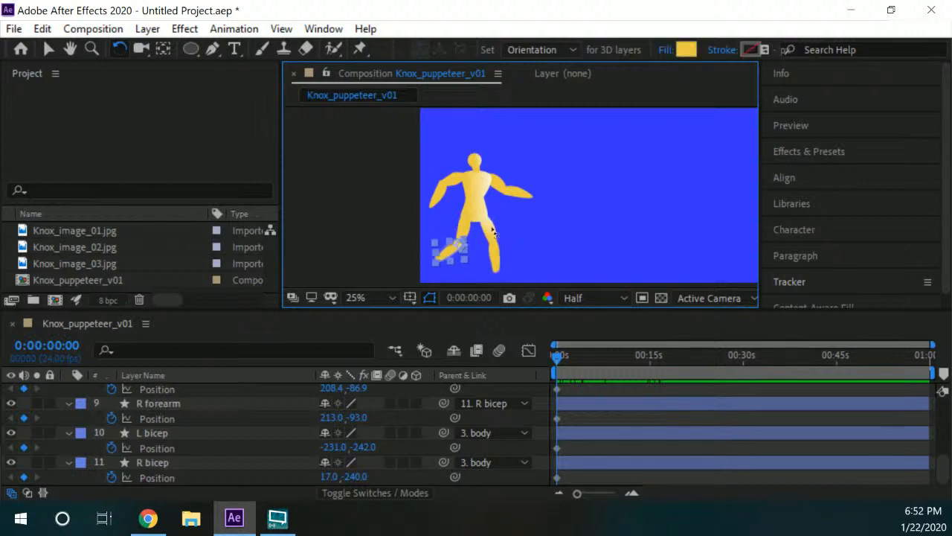
left_click(468, 229)
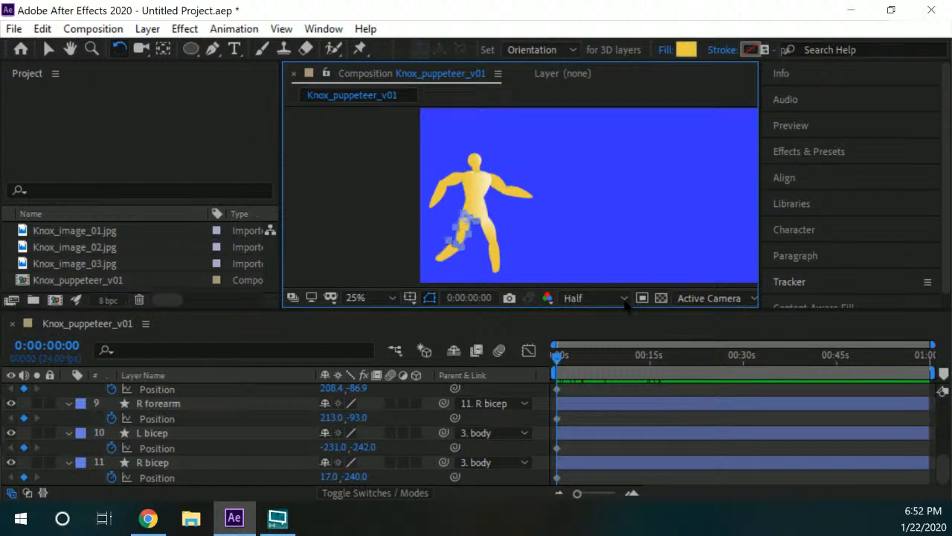
left_click_drag(461, 244, 510, 228)
left_click(498, 248)
left_click(460, 231)
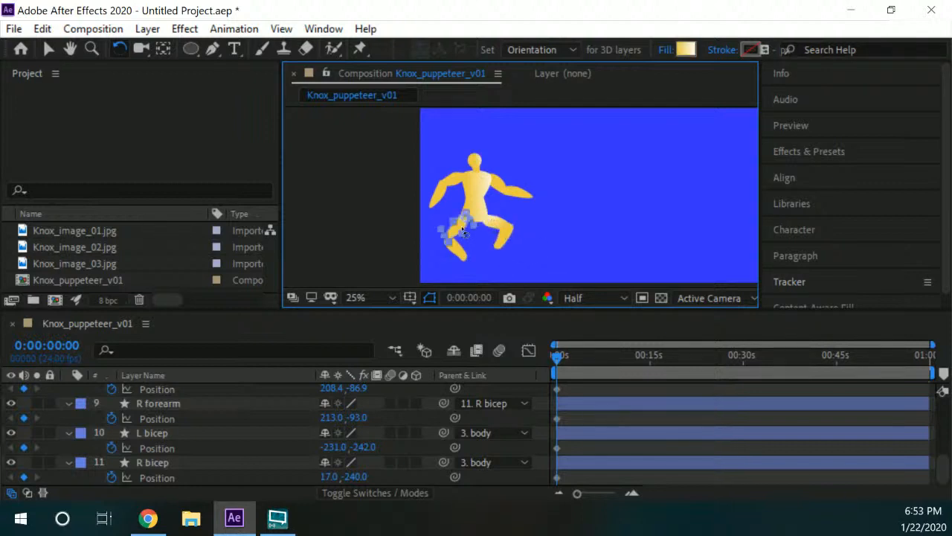
mouse_move(453, 233)
left_mouse_down()
mouse_move(462, 261)
mouse_move(451, 250)
left_mouse_up()
- Rotate the biceps and forearms so both upper arms lift outward and the forearms angle down at 0:00:00:00
left_click(437, 194)
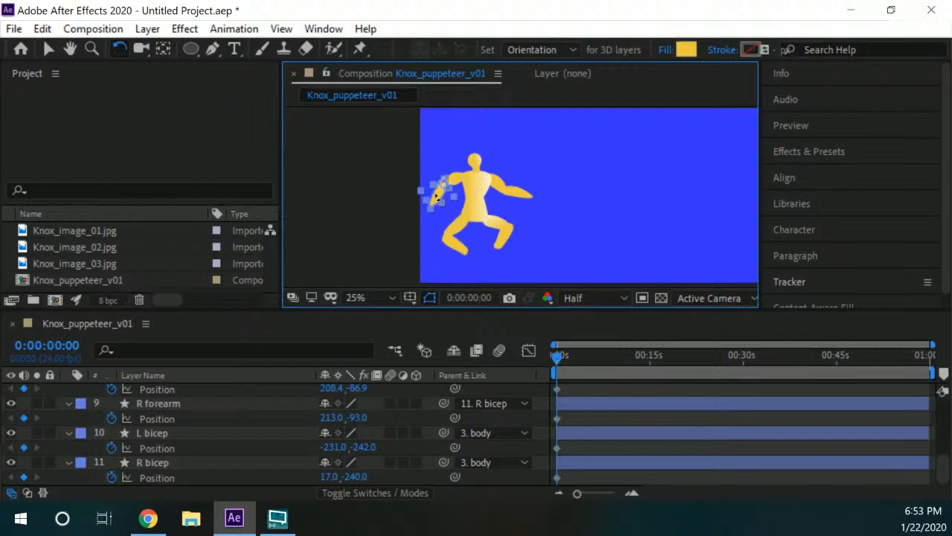
left_click_drag(442, 191, 449, 172)
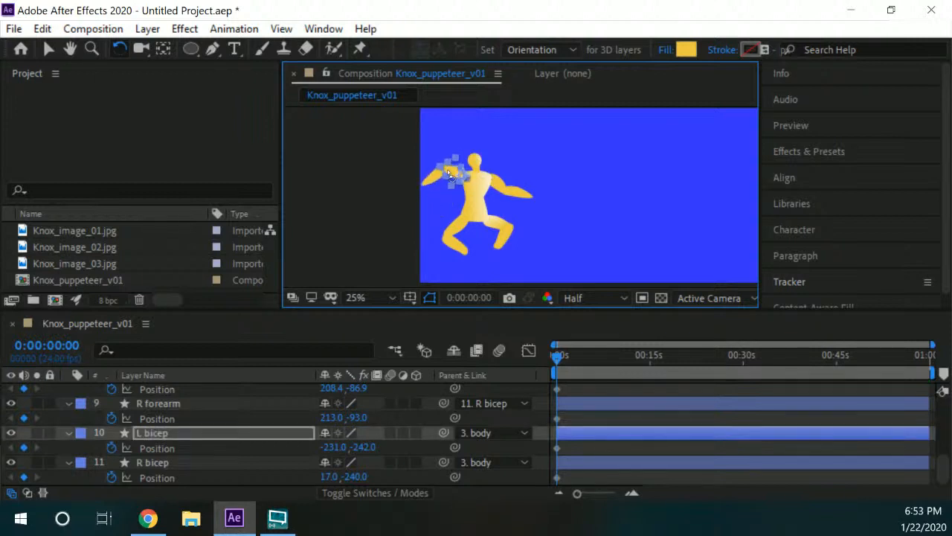
left_click_drag(500, 189, 523, 192)
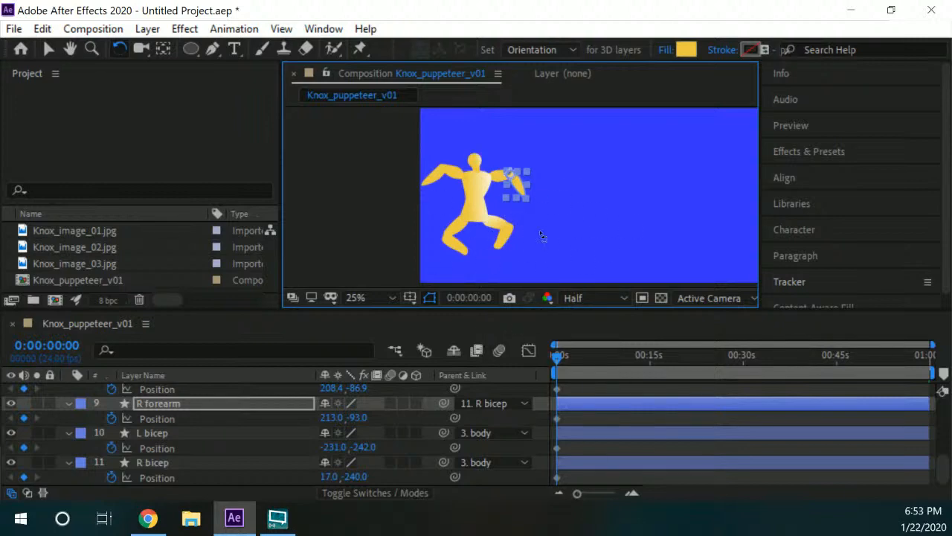
left_click_drag(643, 327, 569, 250)
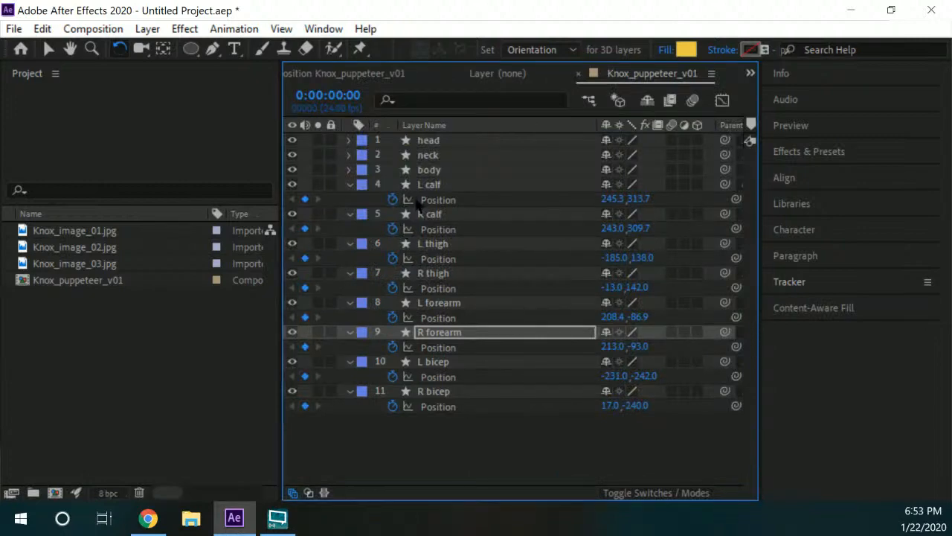
key("grave")
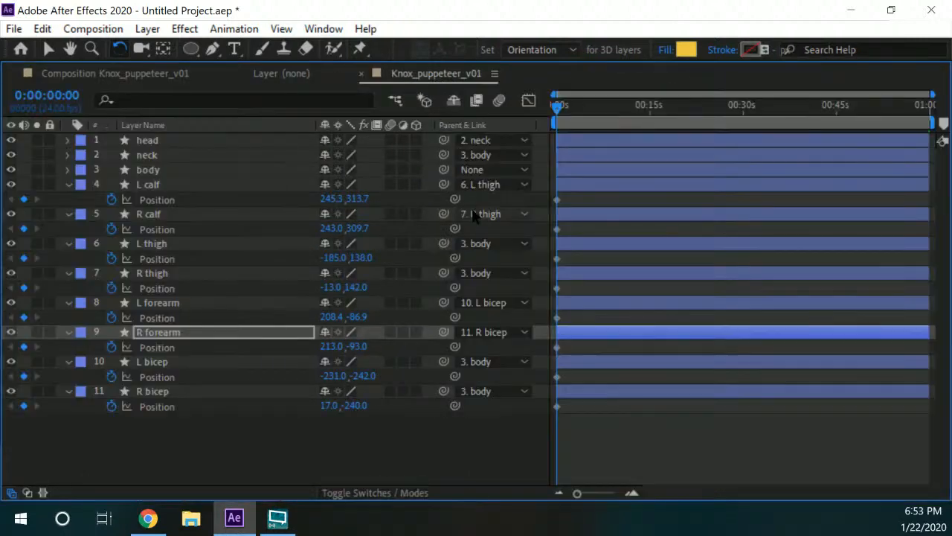
key("grave")
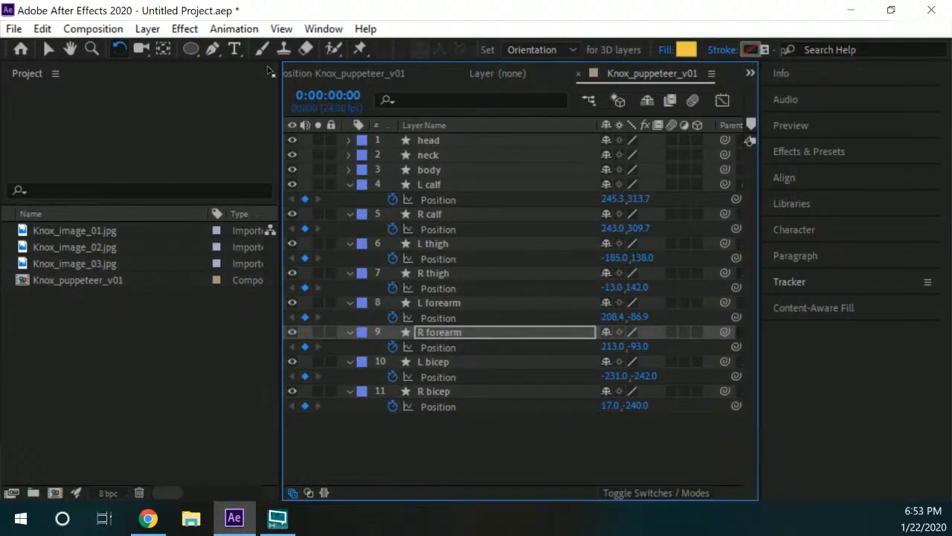
- Reset the Default workspace to its saved layout
left_click(326, 29)
mouse_move(459, 32)
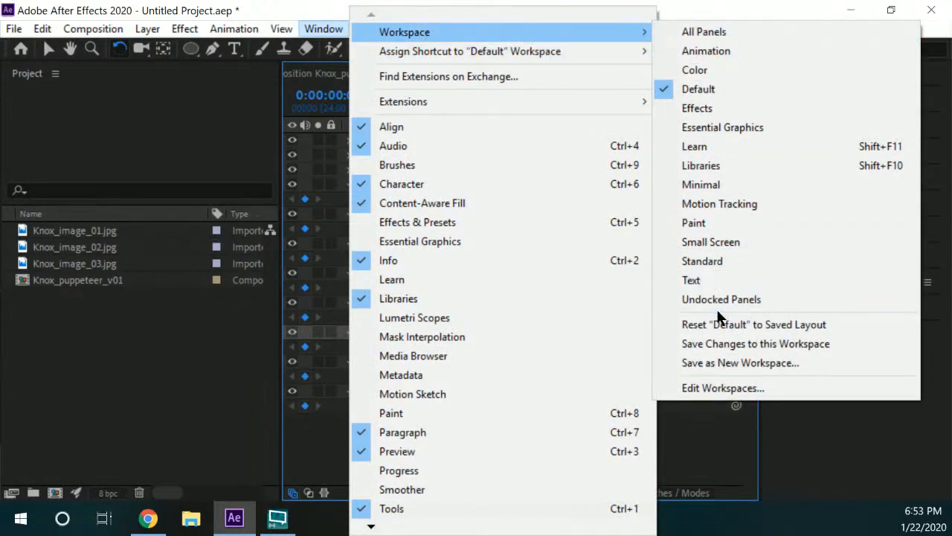
left_click(739, 325)
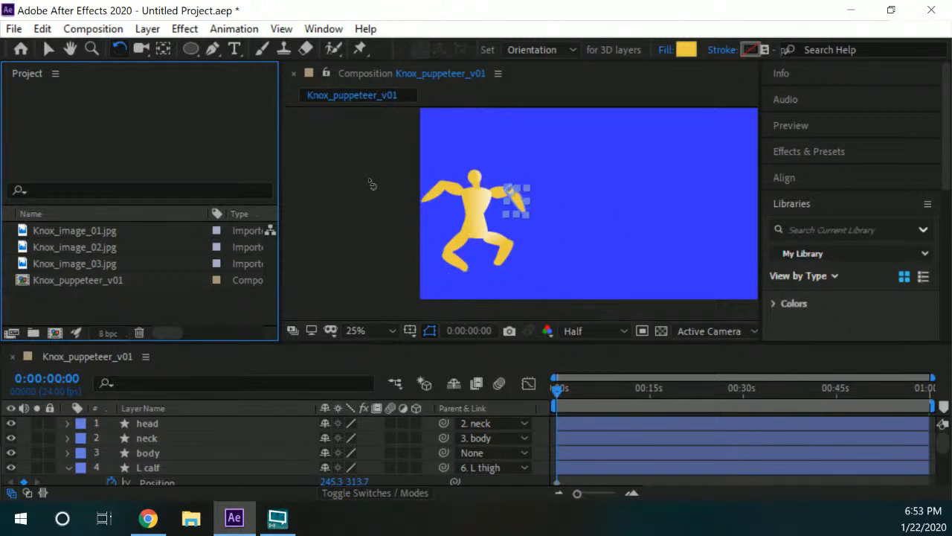
- Move the body slightly down with the Selection tool at 0:00:00:00 to lower the crouching puppet, and select the head layer
key("v")
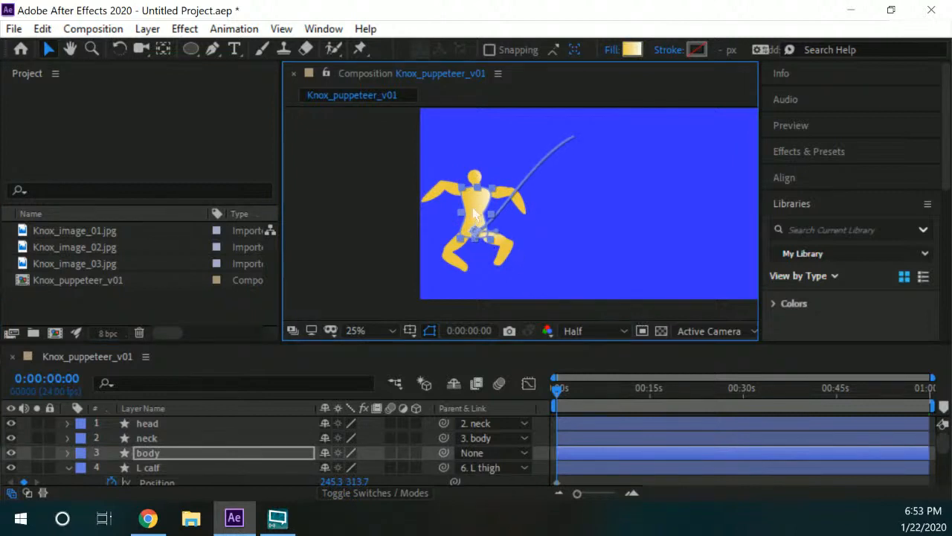
left_click_drag(474, 212, 476, 229)
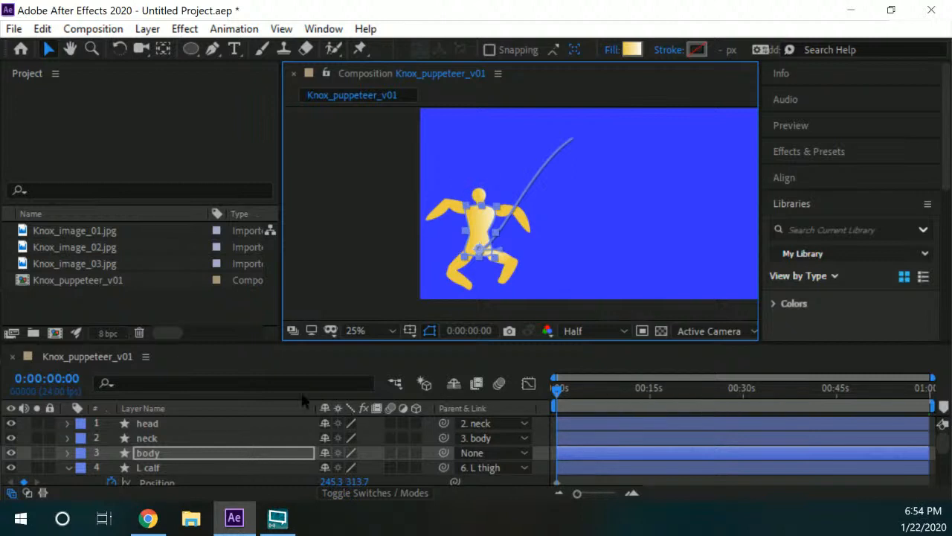
left_click(223, 423)
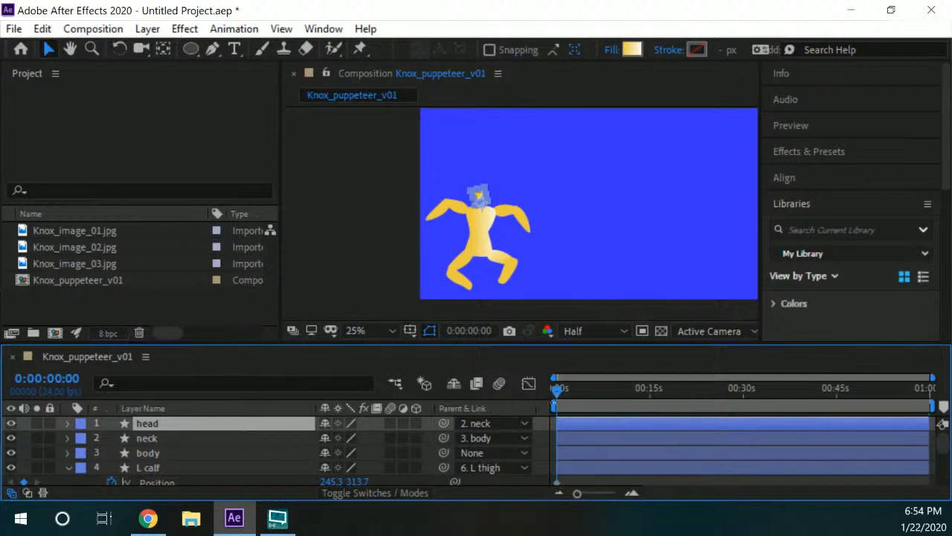
- Preview the crouching puppet's animation from the start with the whole composition in view at 12.5%
left_click_drag(559, 394, 533, 378)
key("space")
scroll(427, 238, "down", 1)
mouse_move(562, 247)
left_mouse_down()
mouse_move(493, 274)
mouse_move(553, 251)
mouse_move(563, 224)
mouse_move(522, 231)
left_mouse_up()
scroll(517, 274, "up", 1)
scroll(535, 228, "down", 1)
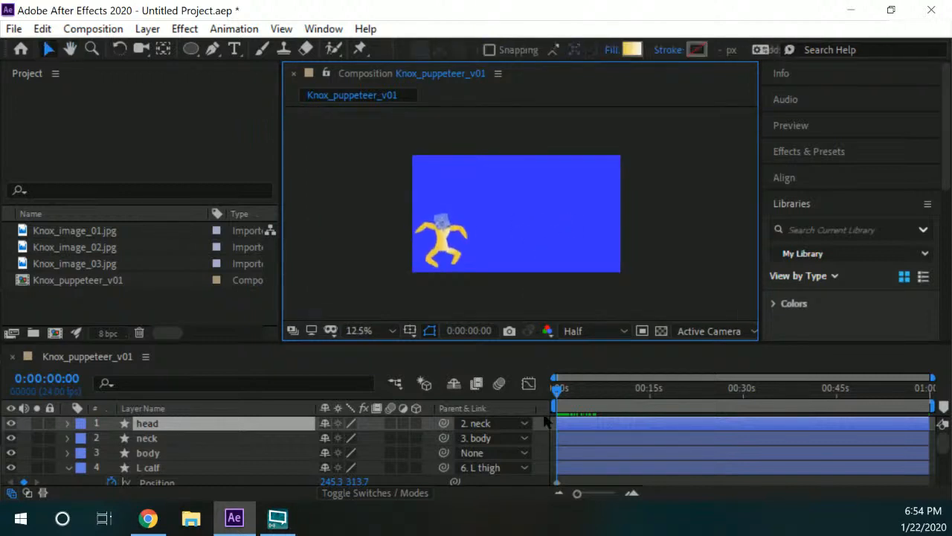
- Rotate both biceps down at 0:00:06:00 so the puppet's arms hang beside the body
left_click_drag(557, 392, 593, 367)
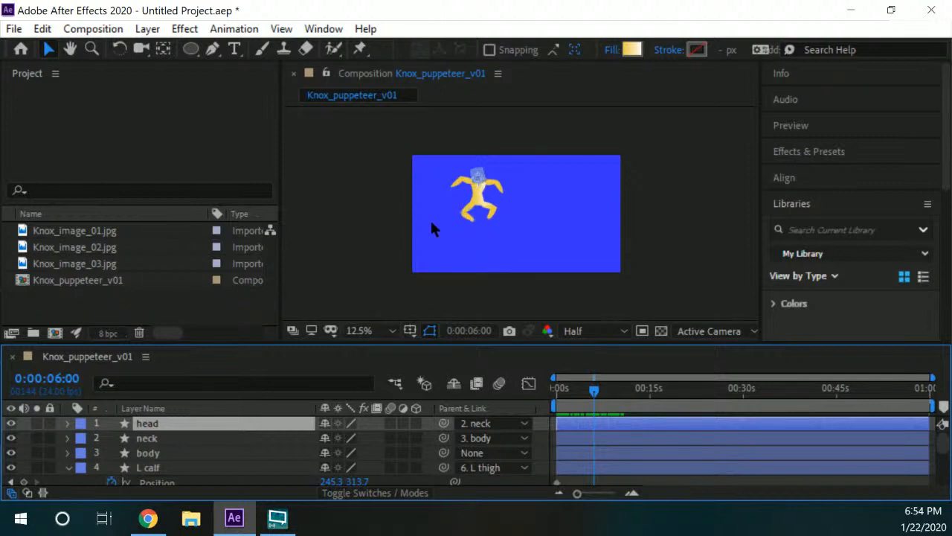
left_click(482, 205)
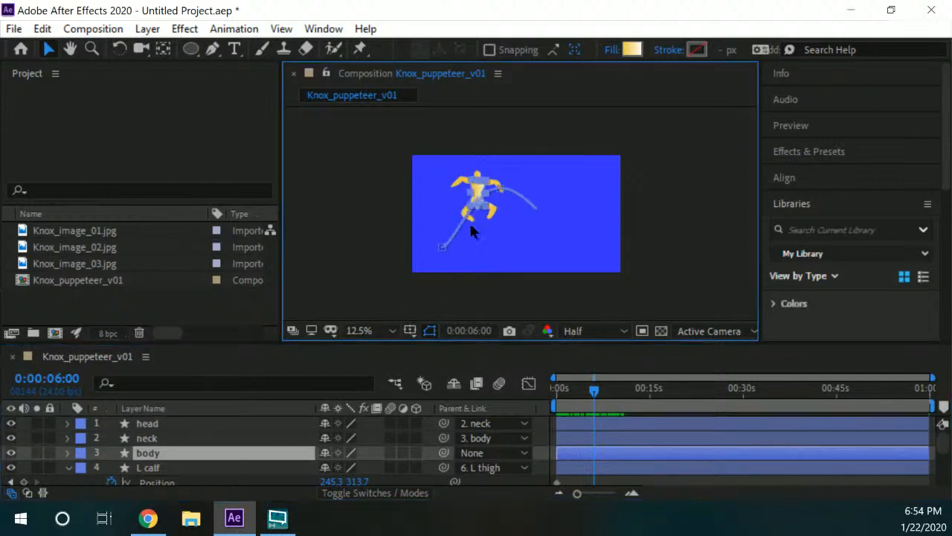
scroll(476, 226, "up", 2)
left_click_drag(467, 221, 585, 215)
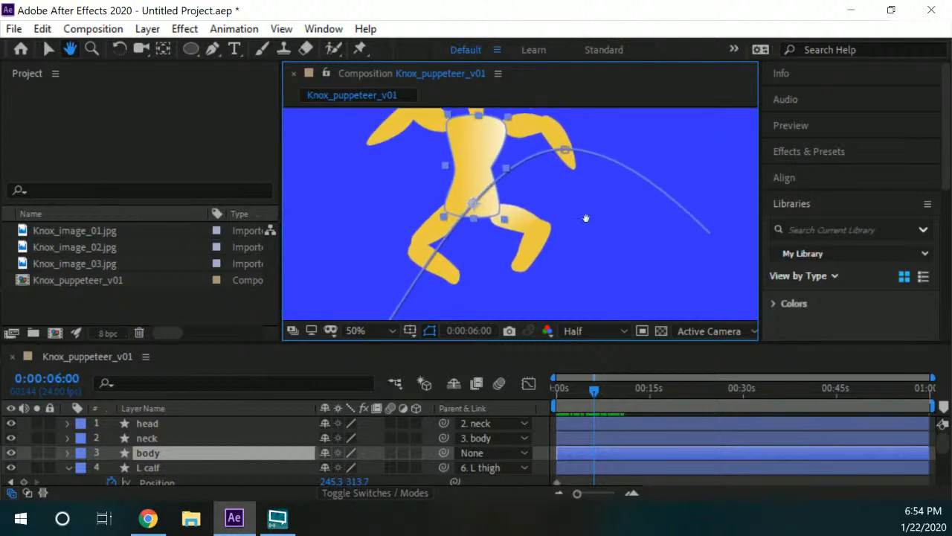
left_click_drag(429, 147, 426, 154)
left_click(424, 128)
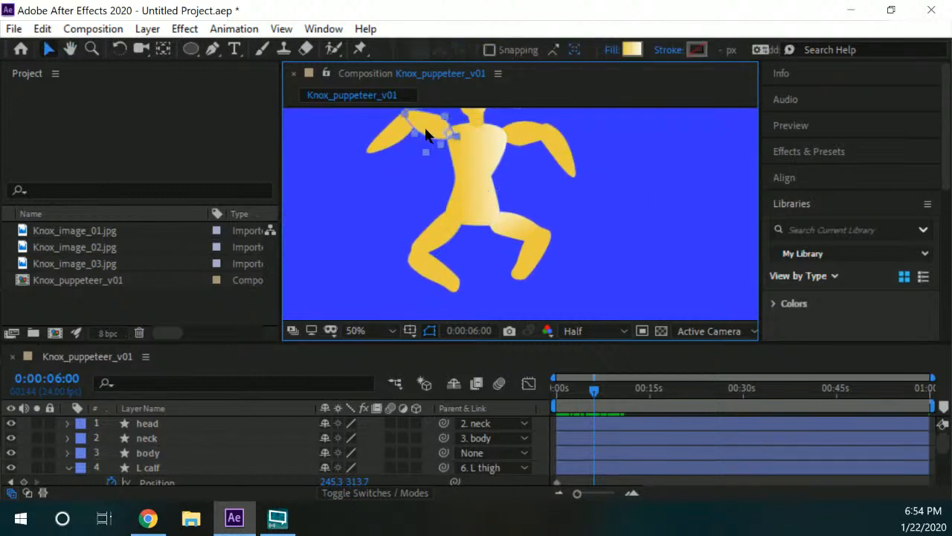
left_click_drag(375, 181, 358, 196)
left_click_drag(603, 224, 593, 209)
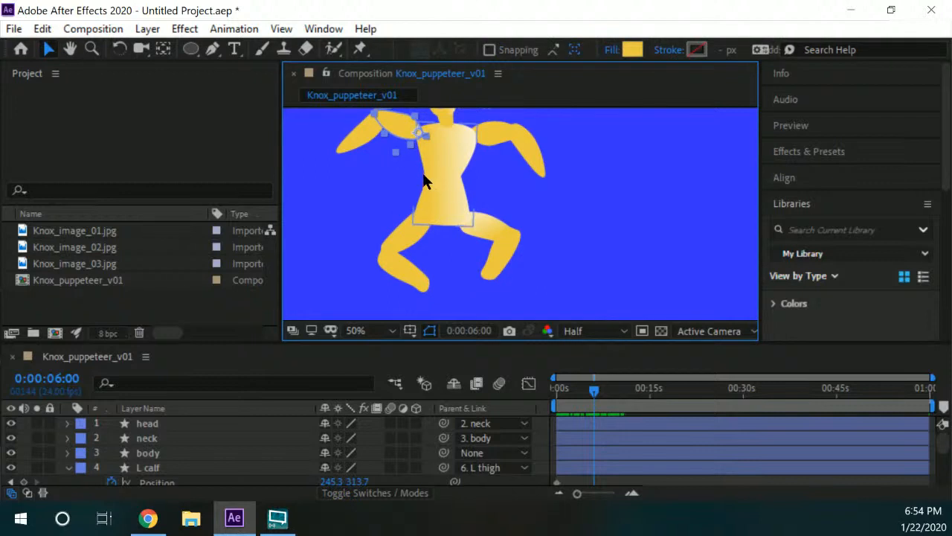
left_click(120, 49)
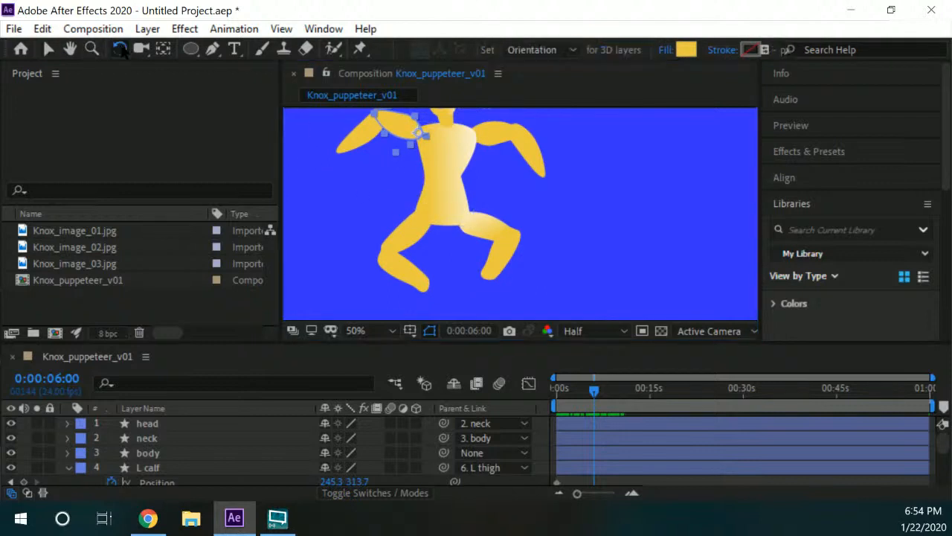
mouse_move(370, 181)
left_mouse_down()
mouse_move(375, 196)
mouse_move(371, 183)
left_mouse_up()
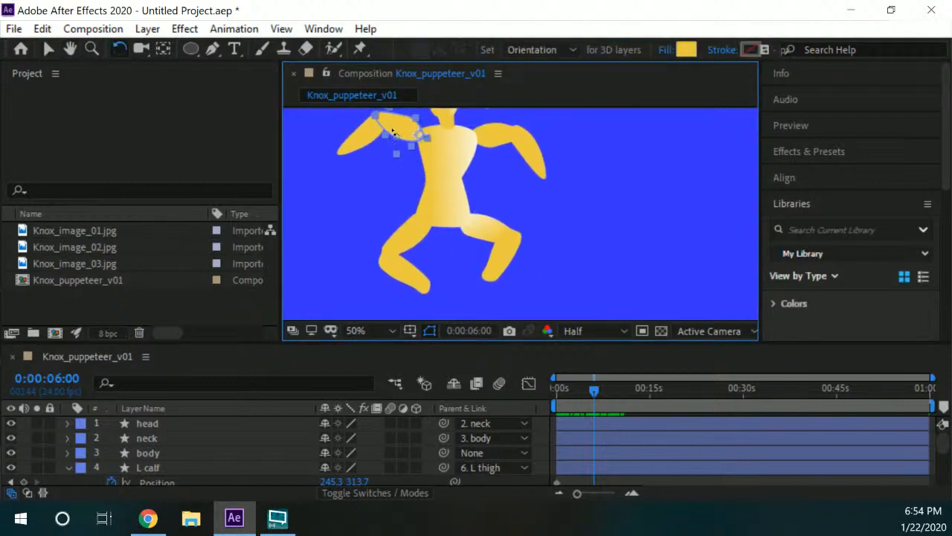
left_click_drag(393, 131, 430, 164)
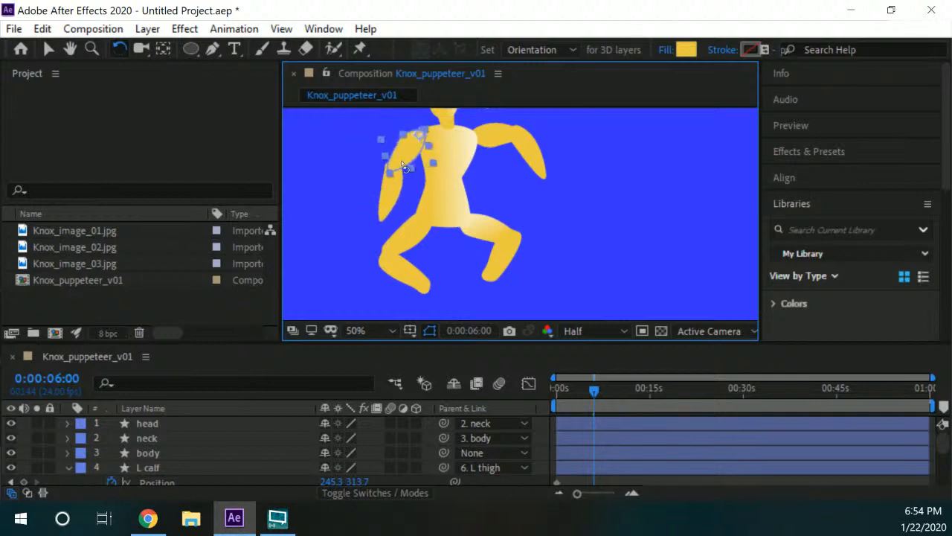
left_click(505, 148)
left_click_drag(505, 149, 461, 328)
- Rotate both thighs inward at 0:00:06:00 so the puppet's legs extend downward close together, and select the L calf layer
left_click(413, 244)
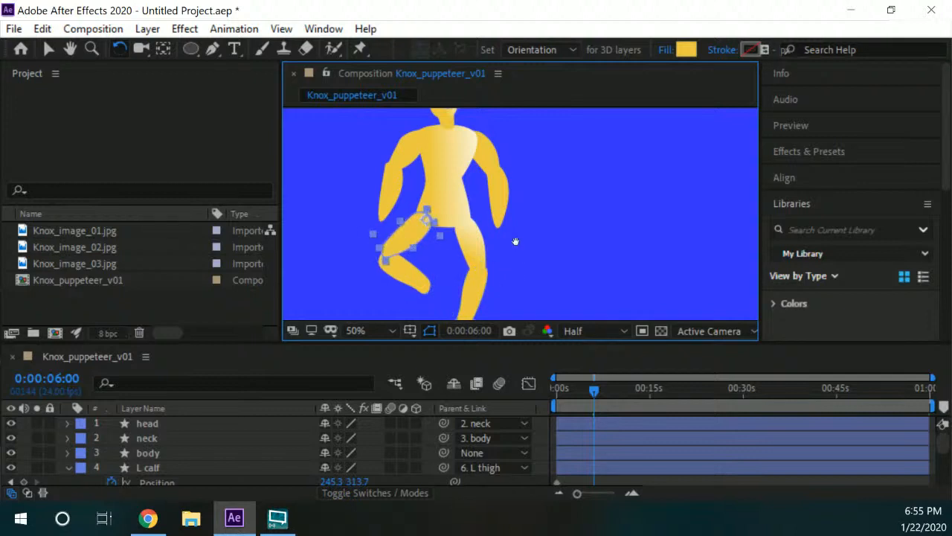
left_click_drag(515, 242, 536, 178)
left_click_drag(429, 184, 425, 251)
left_click(462, 212)
left_click(487, 191)
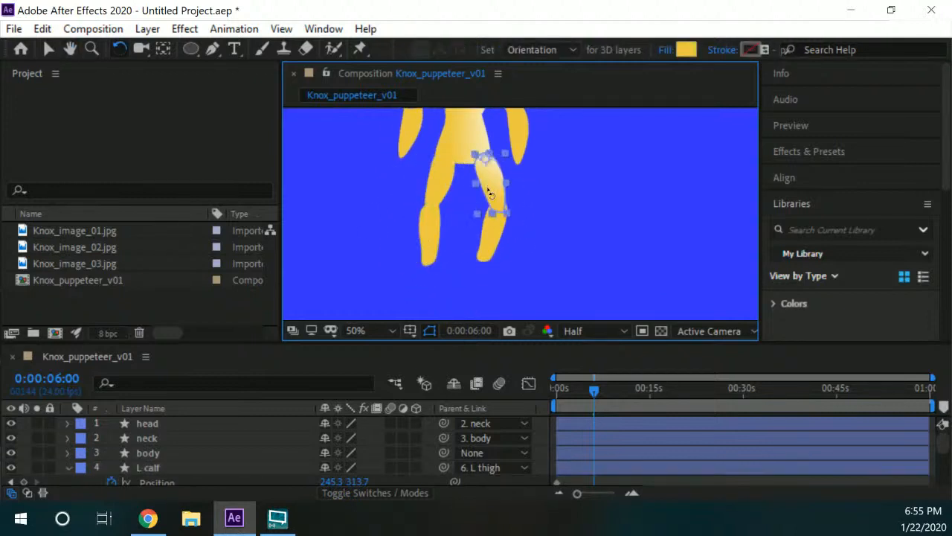
left_click_drag(490, 193, 465, 252)
left_click_drag(436, 192, 443, 205)
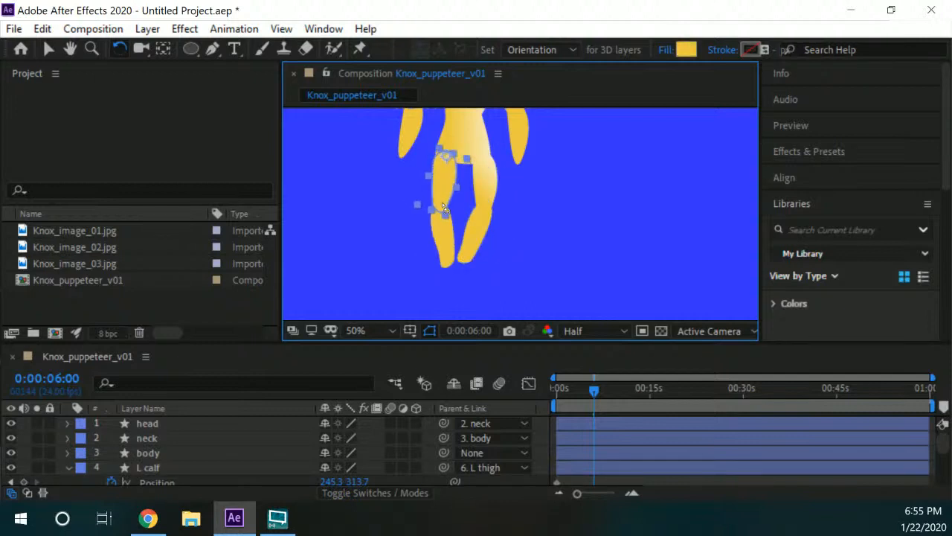
left_click(444, 237)
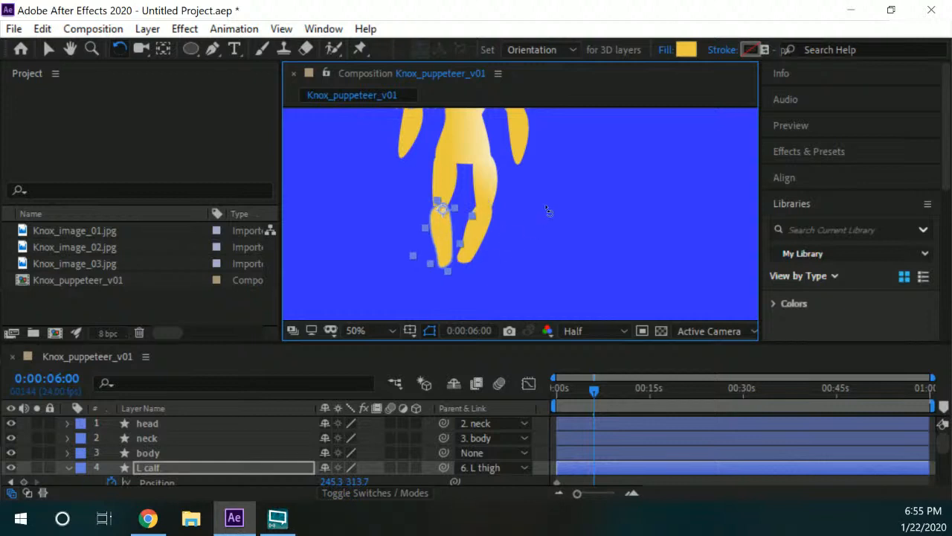
left_click_drag(568, 174, 546, 248)
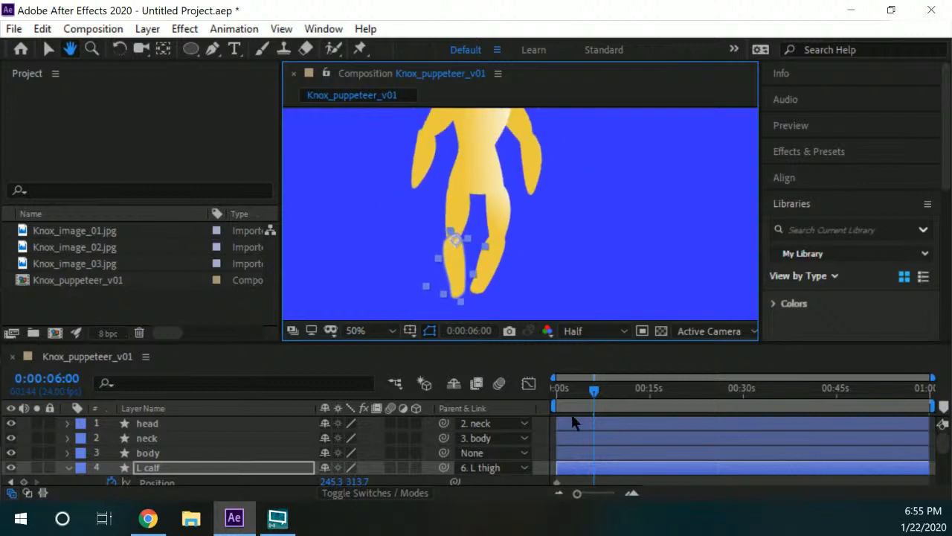
- Return to 0:00:00:00 with the composition viewed at 25% to check the puppet's pose at the start
scroll(539, 261, "down", 1)
key("h")
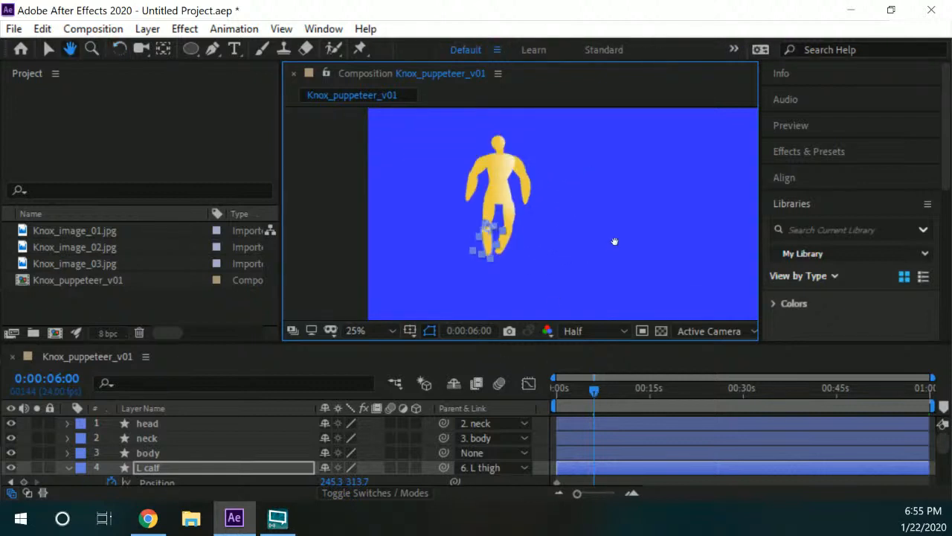
right_click(615, 245)
left_click(606, 215)
left_click_drag(604, 236, 553, 211)
key("w")
left_click_drag(598, 392, 555, 384)
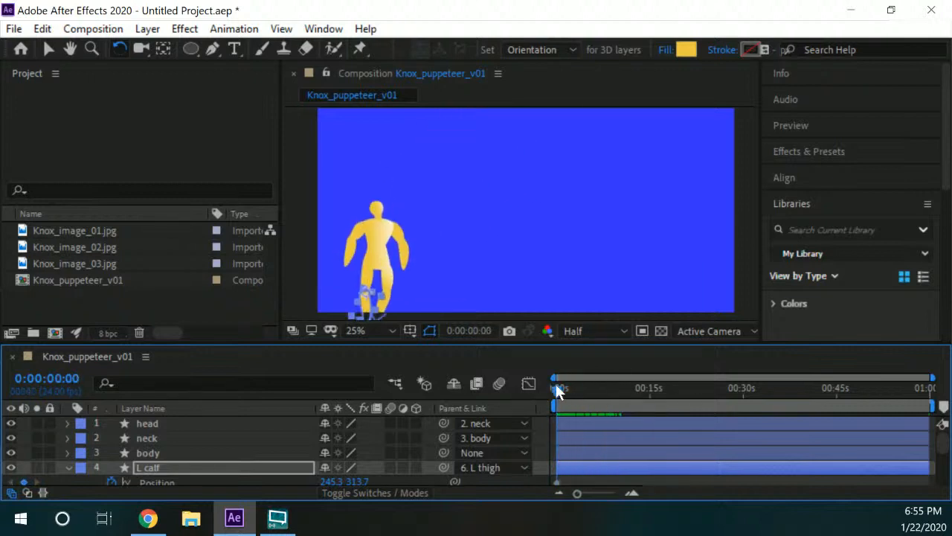
- Examine which properties are keyframed on the calf, thigh, forearm and bicep layers at 0:00:00:00
left_click(191, 453)
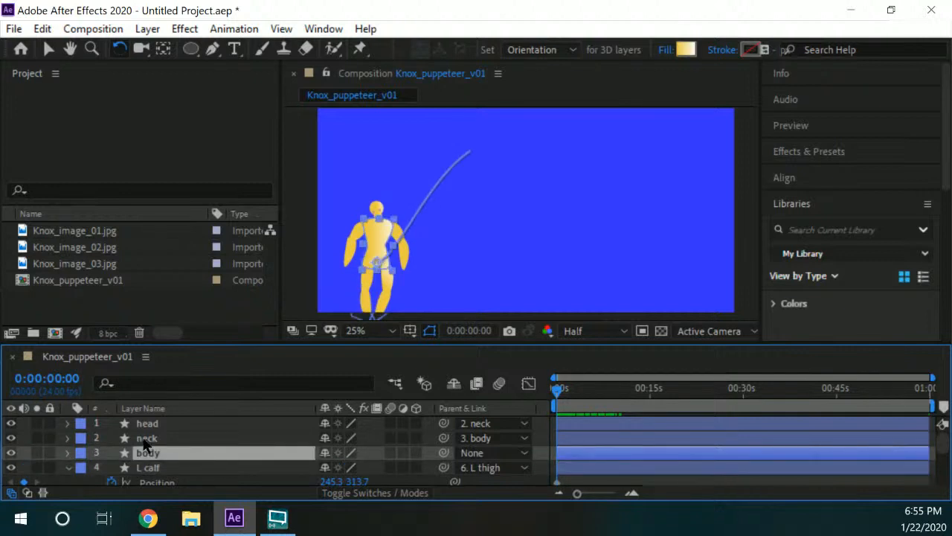
scroll(175, 453, "down", 2)
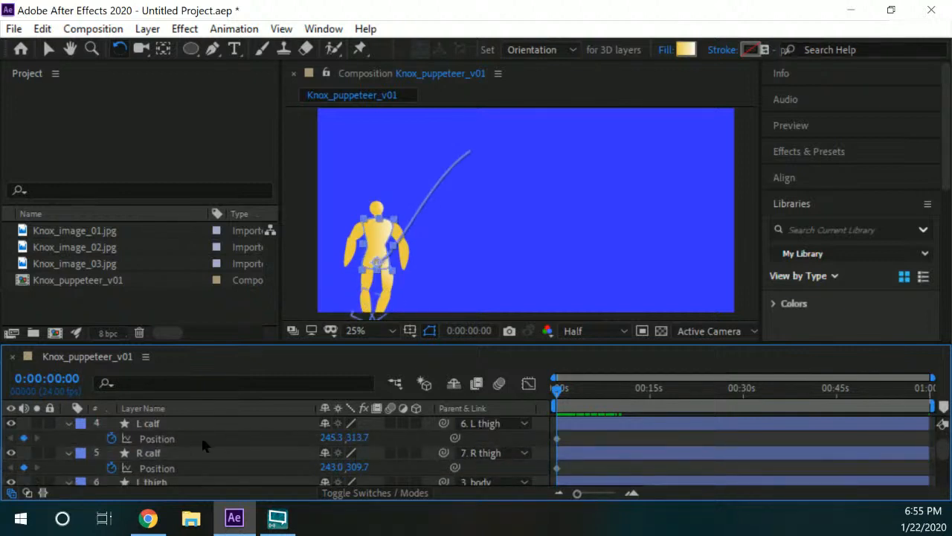
left_click(195, 424)
left_click(197, 453)
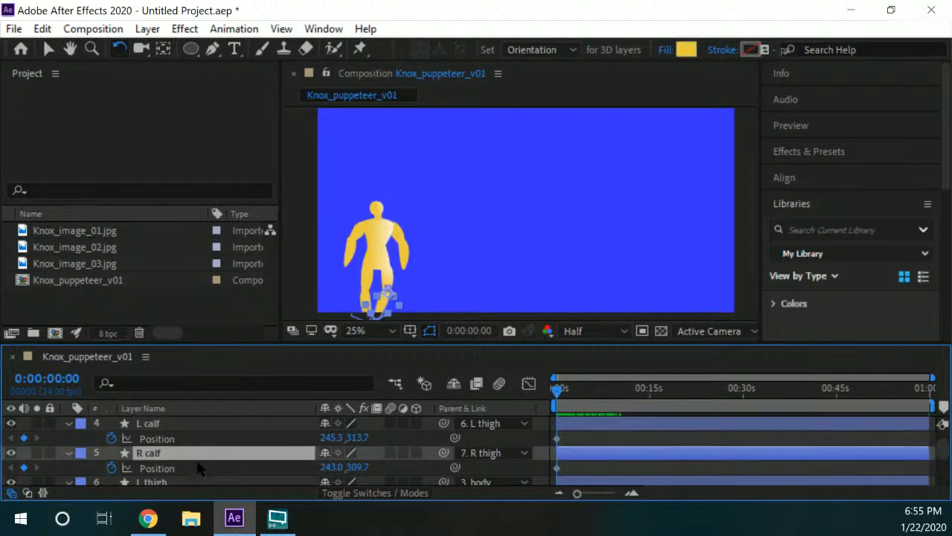
scroll(181, 485, "down", 1)
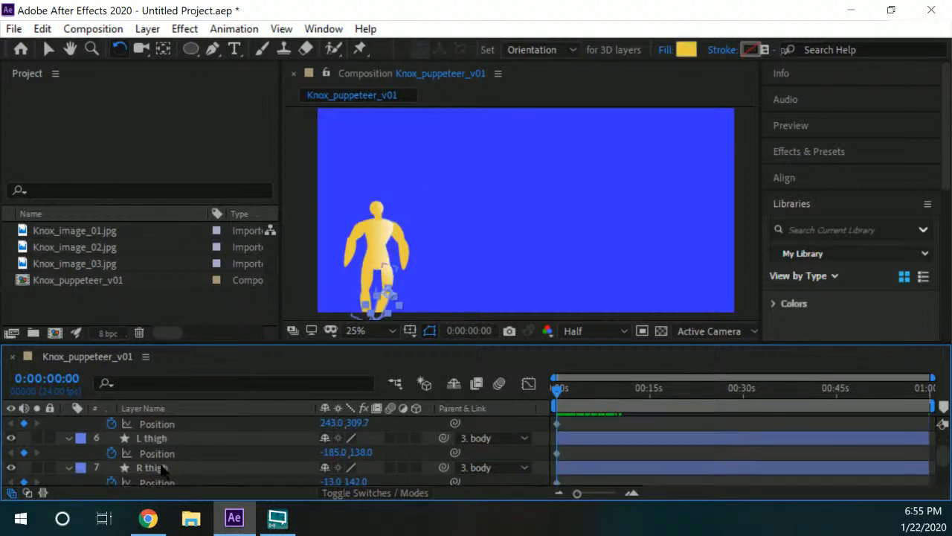
scroll(160, 469, "down", 3)
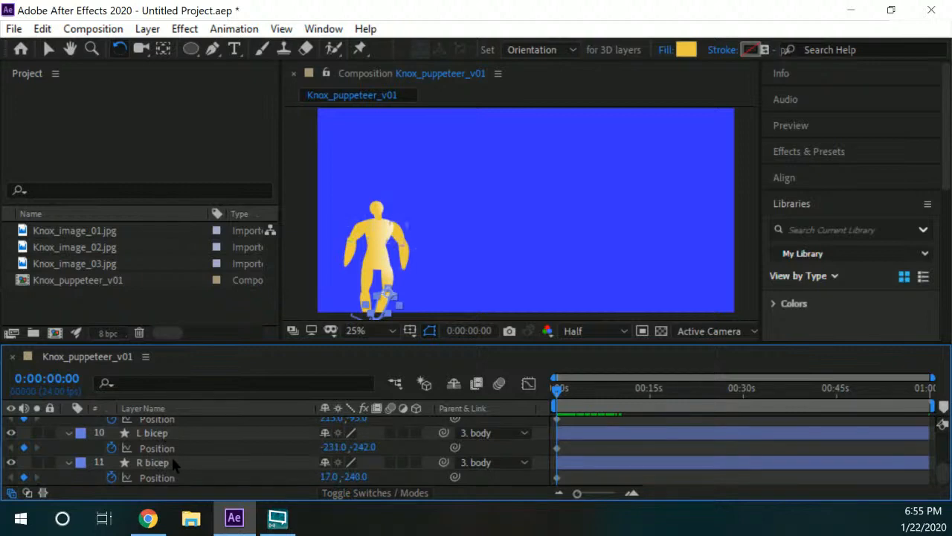
scroll(171, 459, "up", 4)
left_click(171, 462)
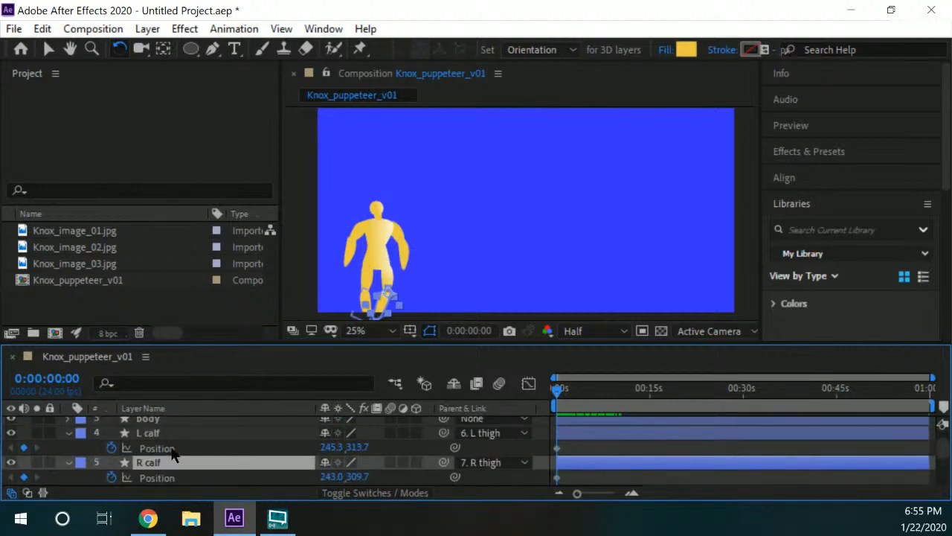
left_click(171, 449)
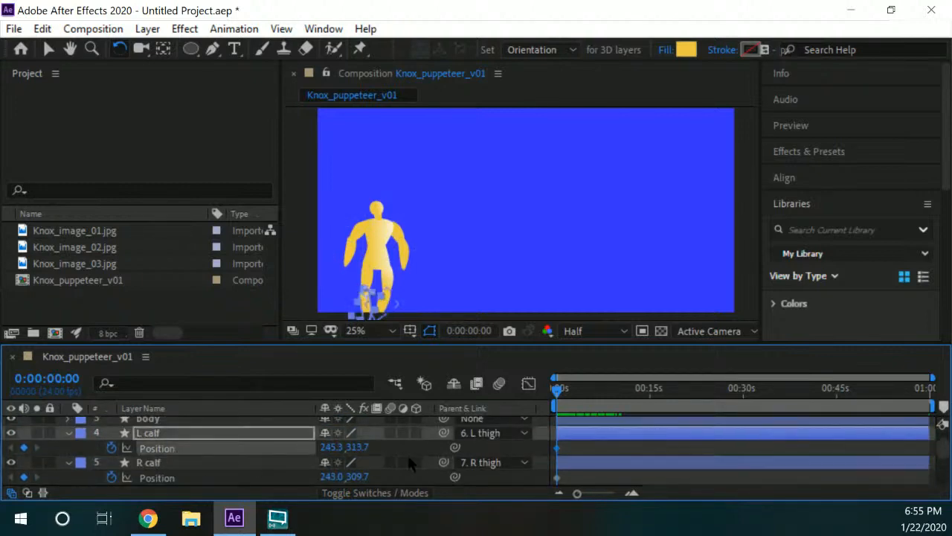
left_click(388, 235)
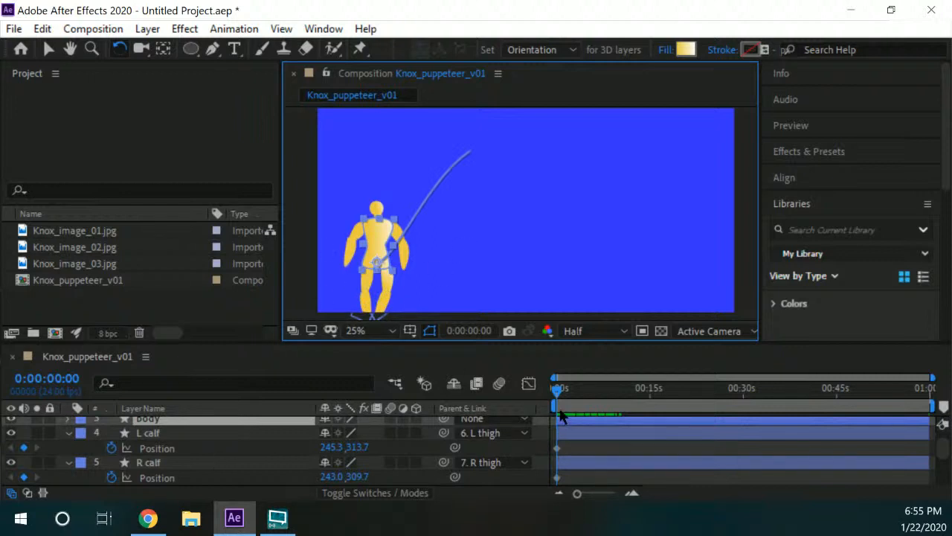
left_click(560, 410)
- Select all limb layers from L calf through R bicep and turn off their Position keyframing
left_click(173, 436)
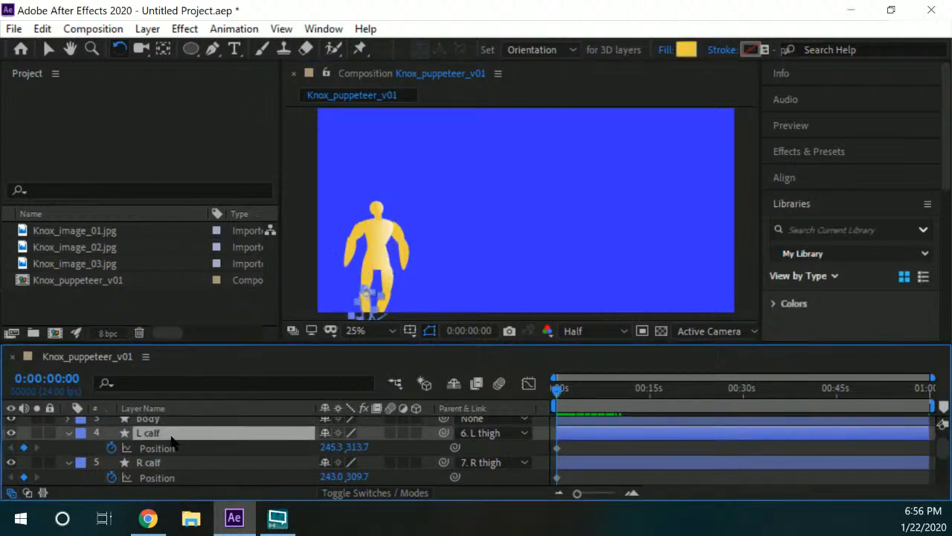
scroll(198, 439, "up", 2)
scroll(207, 438, "down", 10)
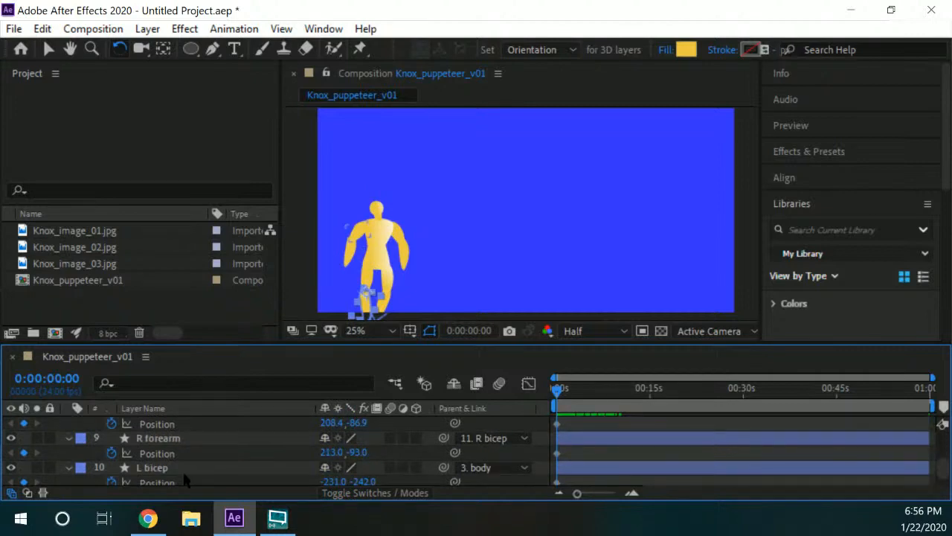
left_click(183, 467, "shift")
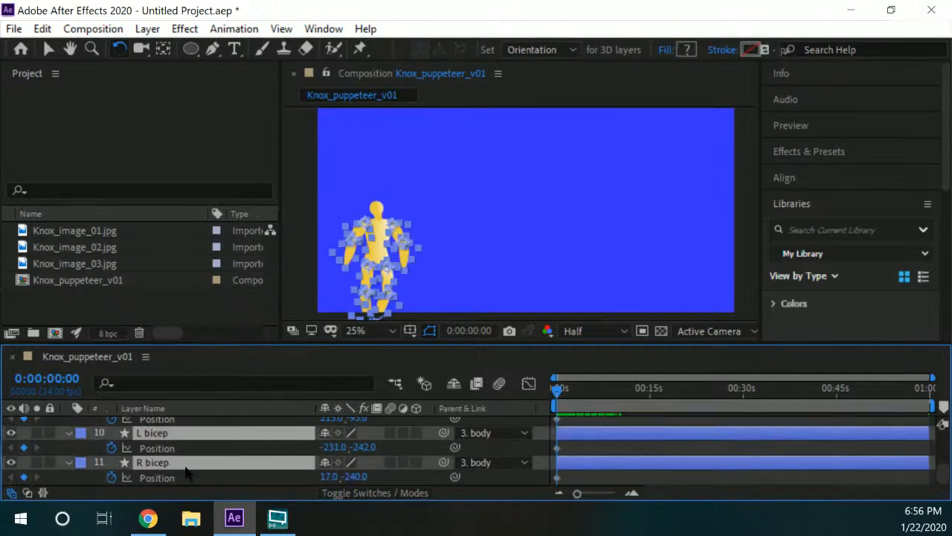
left_click(111, 478)
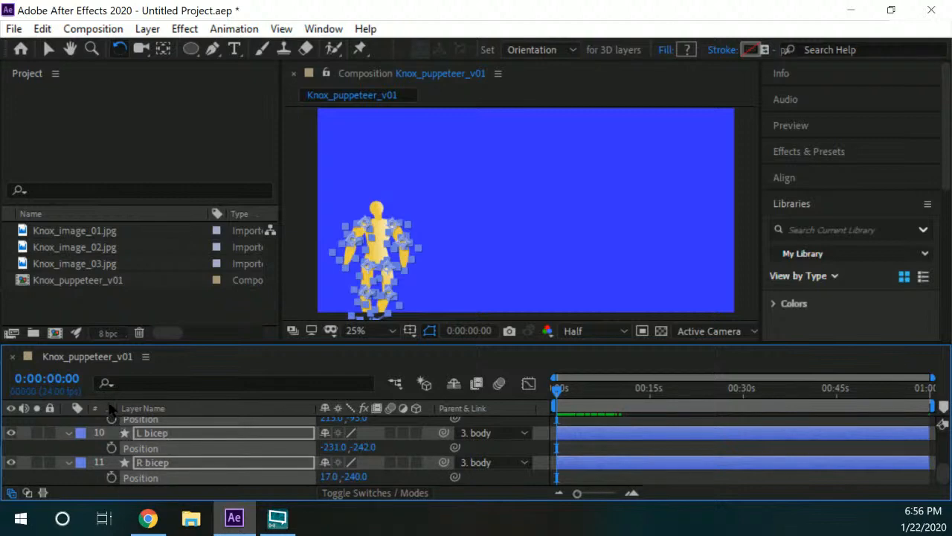
- Reveal the Rotation property of the selected limb layers and turn on its keyframing at 0:00:00:00
scroll(174, 439, "up", 5)
scroll(197, 437, "up", 3)
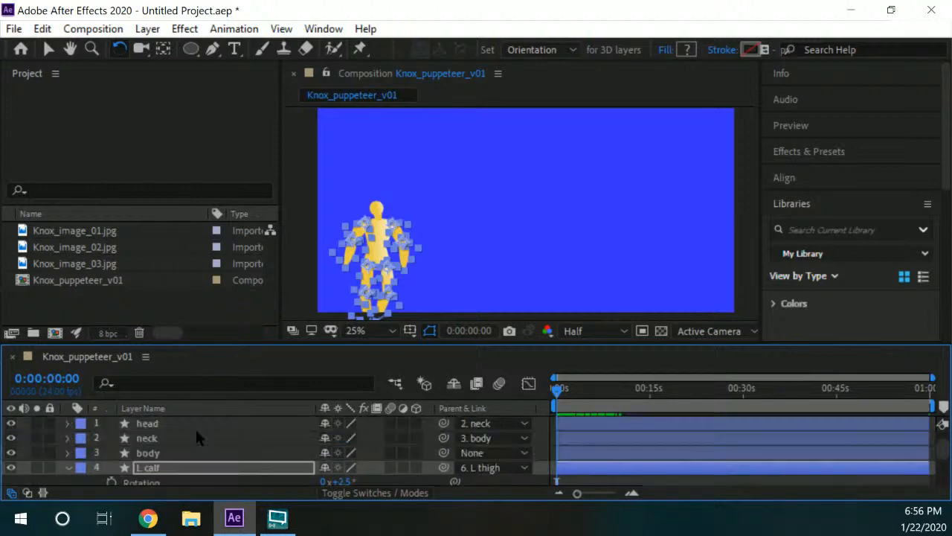
scroll(173, 458, "down", 6)
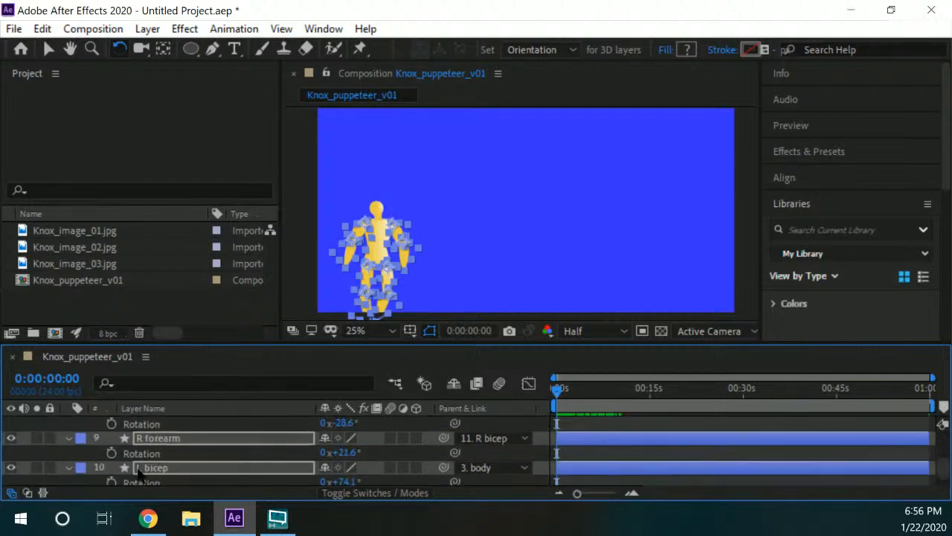
scroll(223, 448, "down", 1)
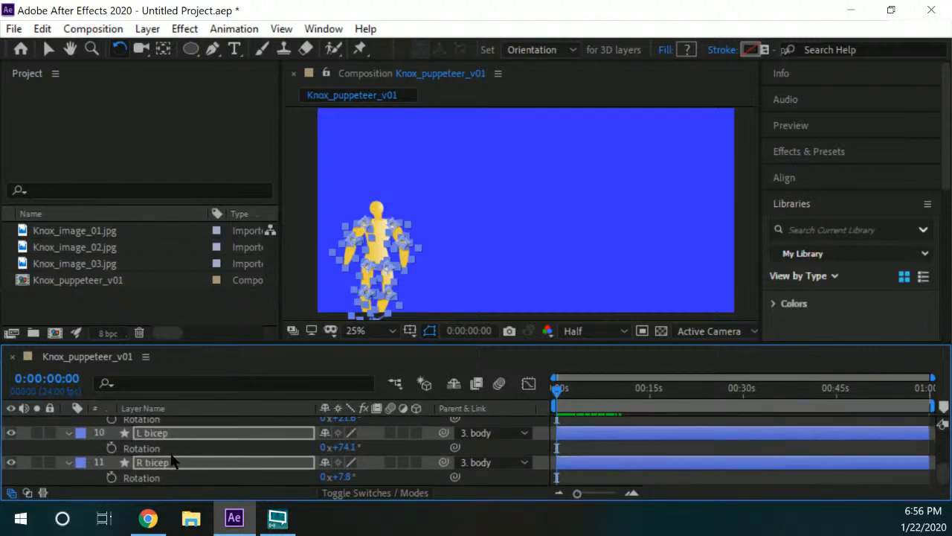
scroll(171, 462, "up", 2)
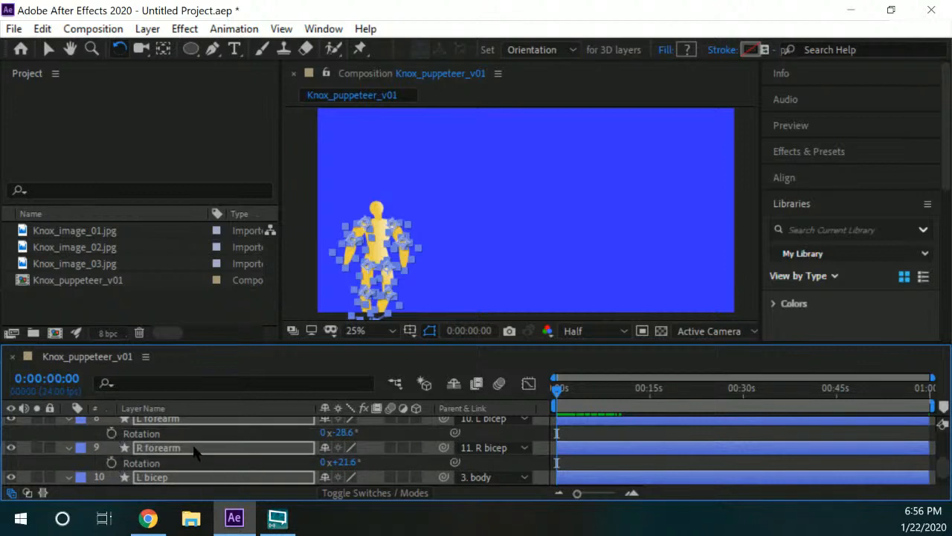
left_click(112, 463)
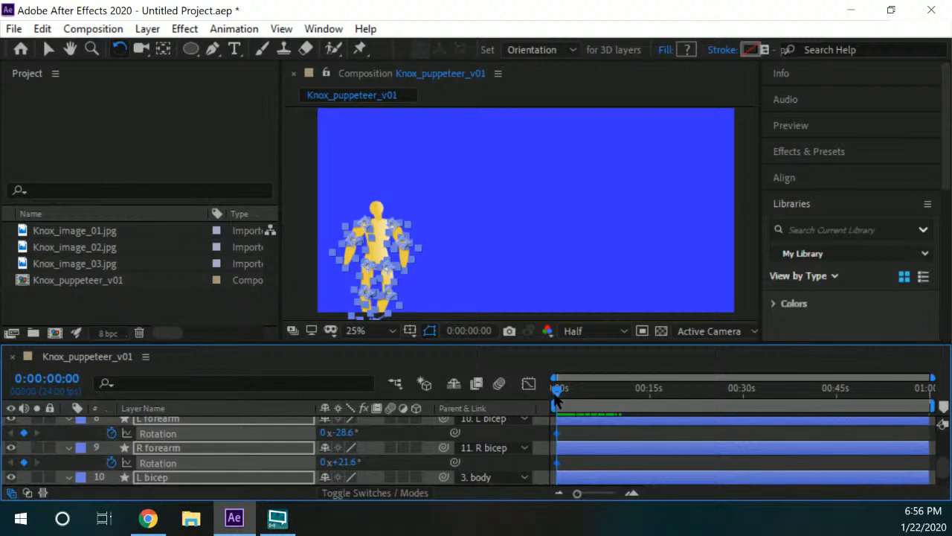
- Rotate the puppet's bicep and forearm layers at 0:00:00:00 so both arms are raised out to the sides
left_click(439, 267)
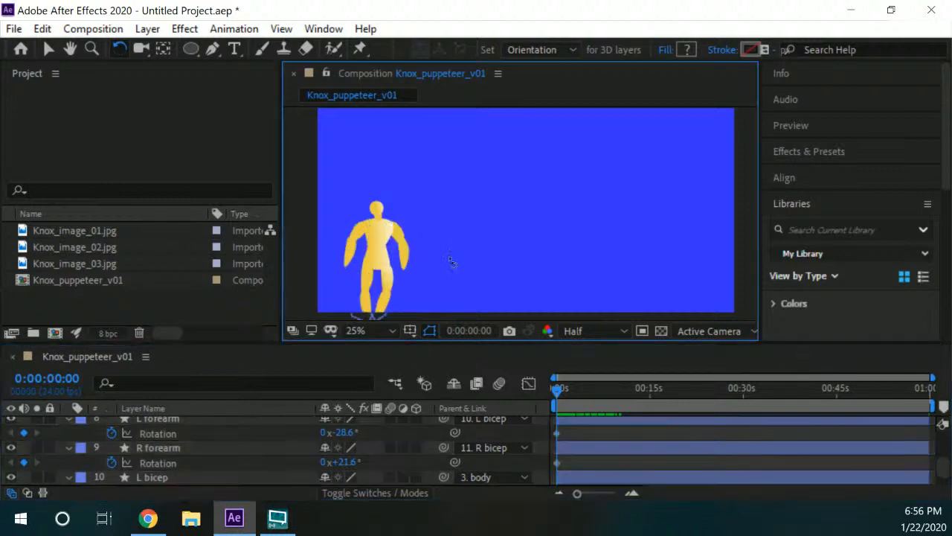
key("h")
scroll(434, 268, "up", 2)
left_click_drag(391, 259, 491, 260)
key("w")
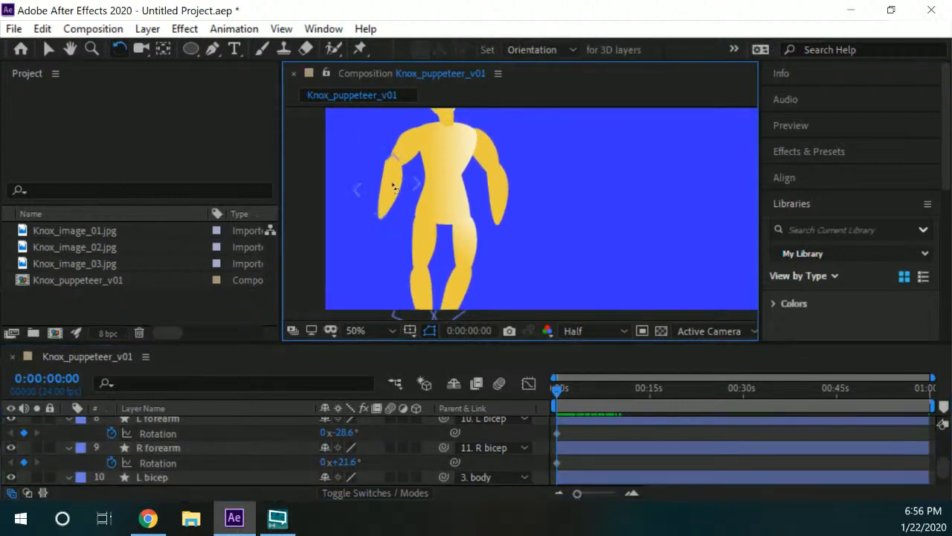
mouse_move(394, 194)
left_mouse_down()
mouse_move(439, 160)
mouse_move(484, 176)
mouse_move(500, 155)
left_mouse_up()
- Rotate both thigh and calf layers at 0:00:00:00 to bend the puppet's knees outward into a crouch
left_click(413, 273)
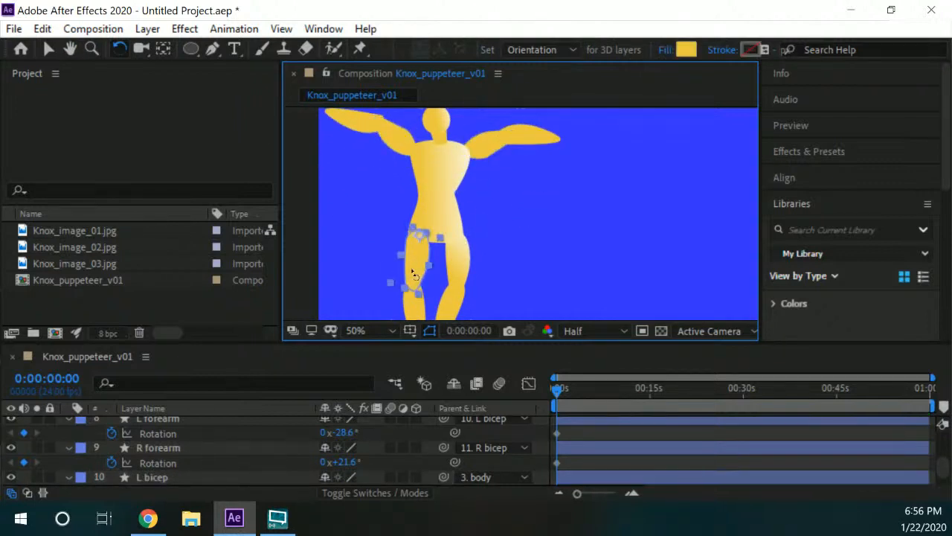
left_click_drag(413, 274, 384, 294)
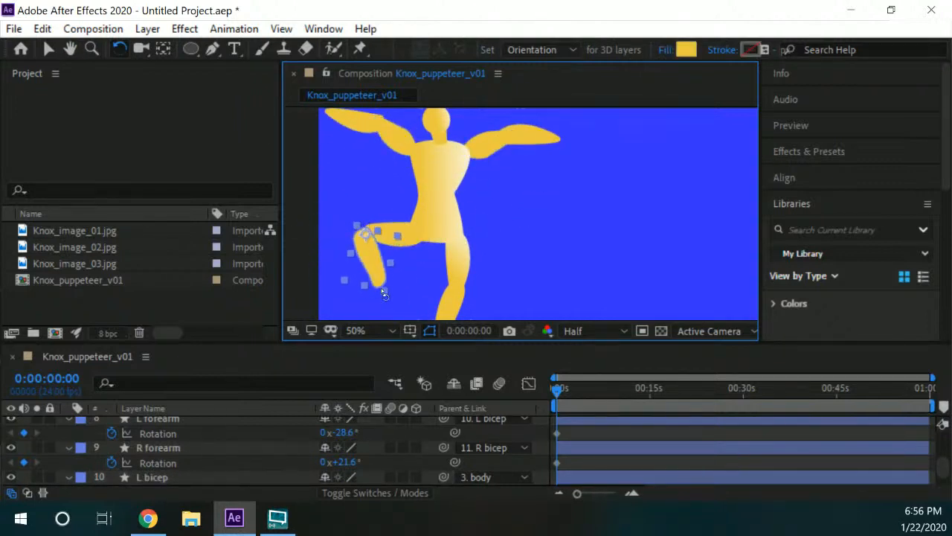
left_click(450, 277)
left_click_drag(451, 276, 476, 246)
mouse_move(401, 236)
left_mouse_down()
mouse_move(399, 244)
mouse_move(419, 235)
left_mouse_up()
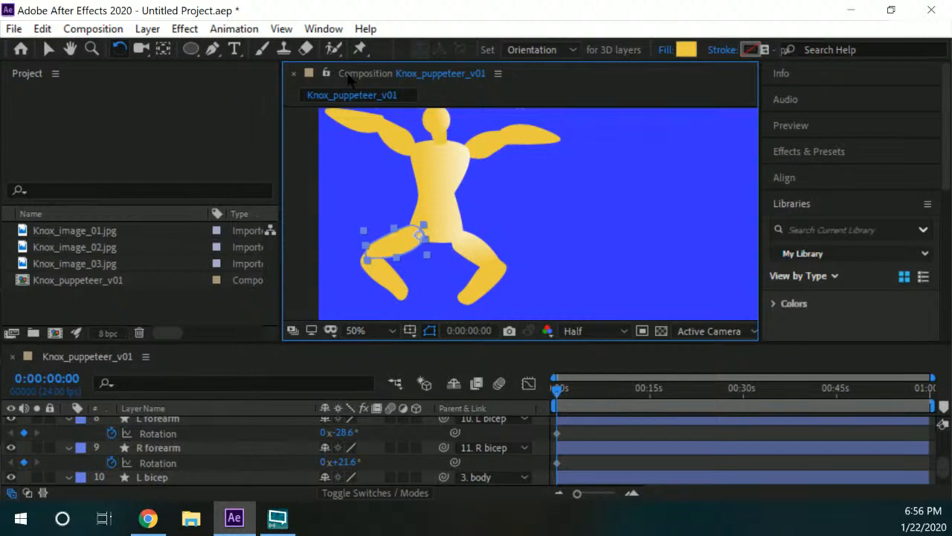
- Refine the raised arms at 0:00:00:00, rotating L bicep, R forearm to +55.5° and L forearm to -65.4°
key("h")
left_click_drag(517, 184, 516, 192)
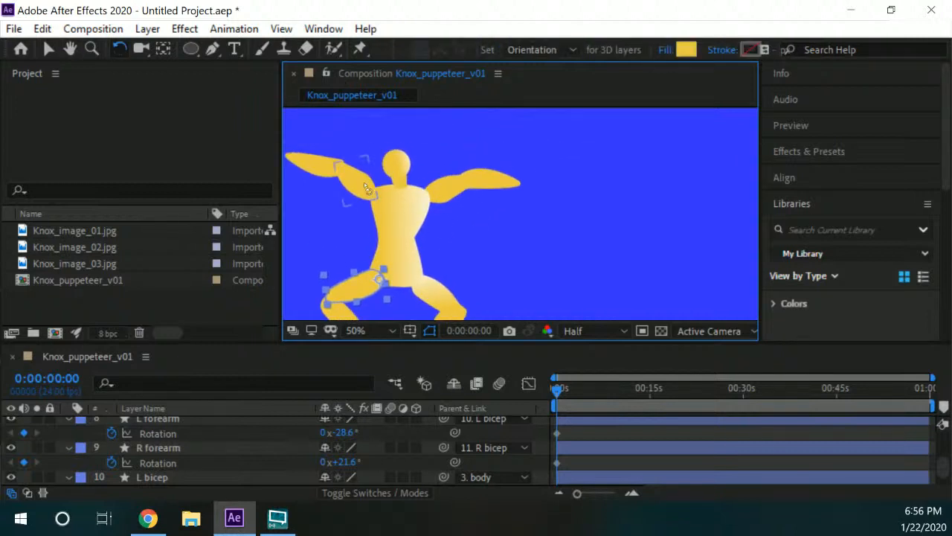
left_click_drag(366, 184, 365, 174)
left_click_drag(465, 190, 492, 195)
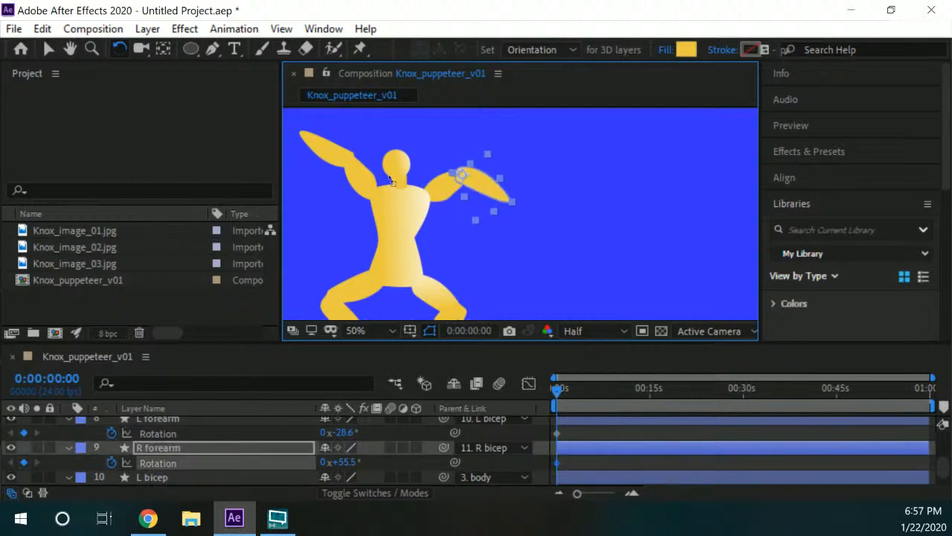
left_click_drag(330, 149, 322, 172)
left_click_drag(512, 237, 565, 236)
scroll(578, 221, "down", 2)
scroll(509, 212, "down", 1)
scroll(473, 214, "up", 1)
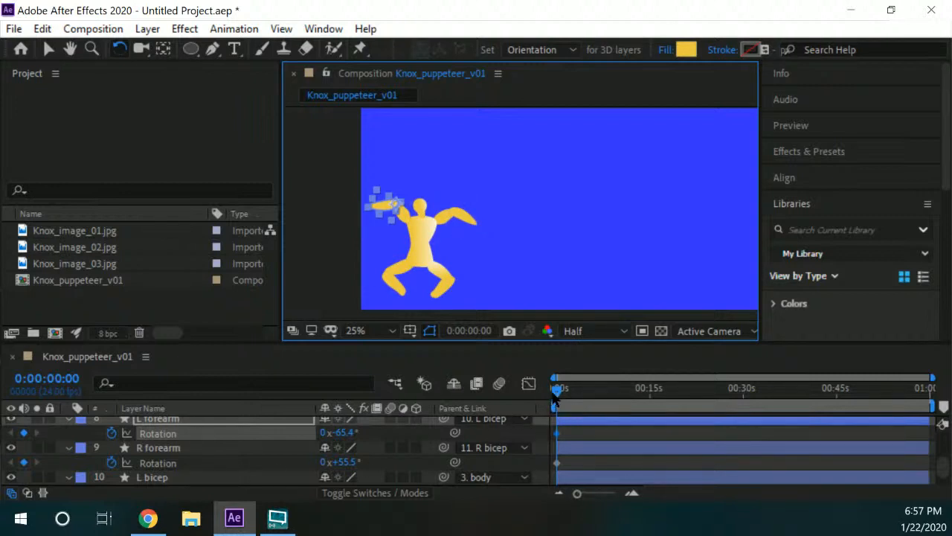
- Keyframe the legs at 0:00:05:17 by rotating the thighs and calves so both legs hang nearly straight beneath the body
left_click_drag(563, 388, 592, 387)
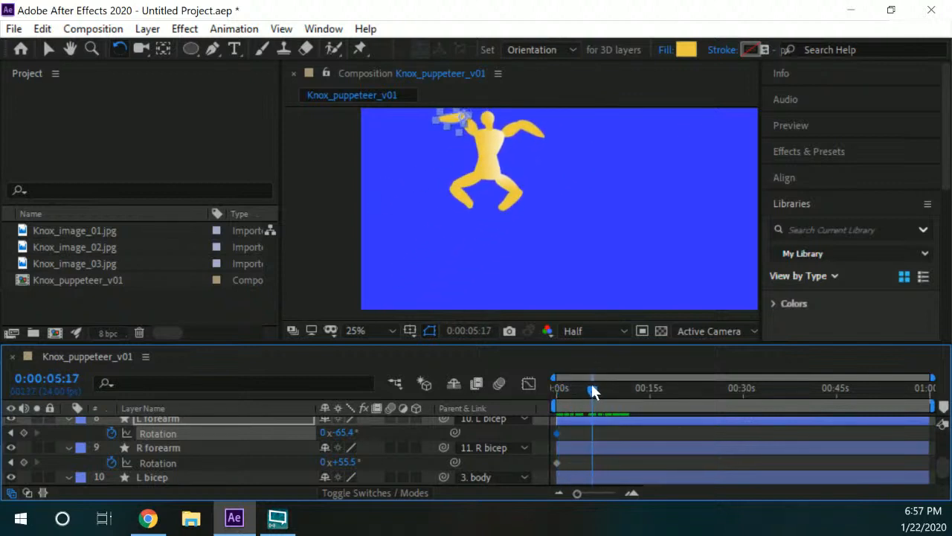
left_click_drag(314, 206, 304, 240)
left_click(456, 220)
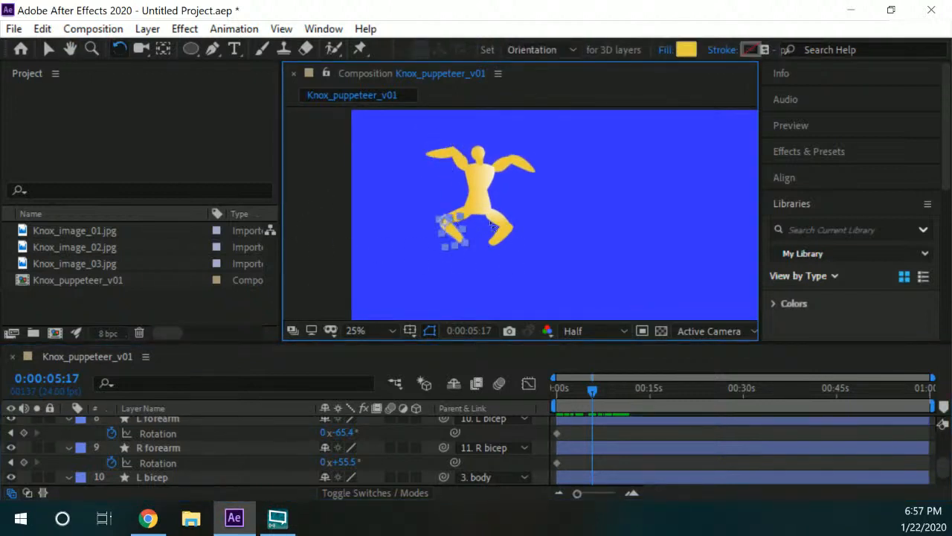
scroll(439, 216, "up", 2)
left_click_drag(400, 217, 382, 296)
left_click(488, 234)
left_click_drag(487, 235, 432, 258)
left_click_drag(516, 199, 523, 253)
- Lower the R bicep beside the torso at 0:00:05:17 and rotate R forearm to +12.6°, undoing the accidental body rotation
left_click(491, 179)
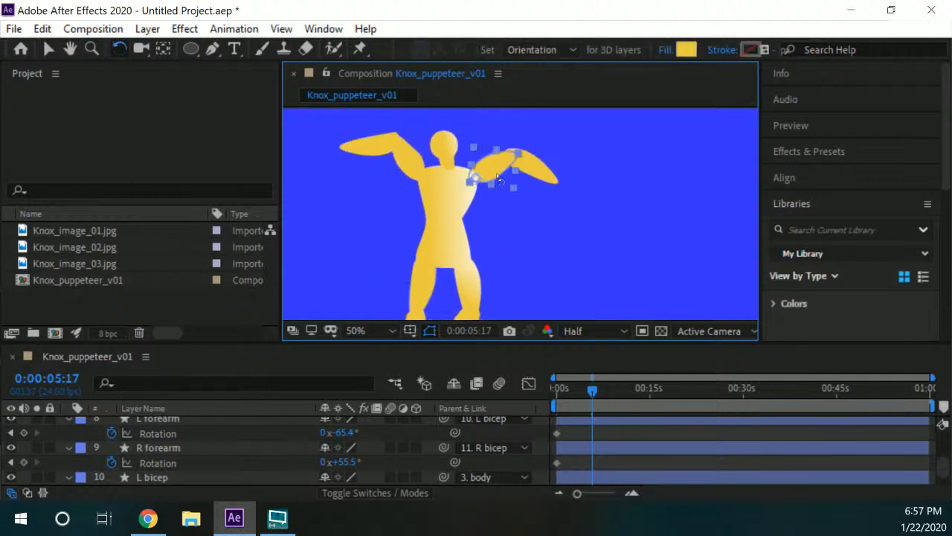
left_click_drag(497, 177, 478, 212)
left_click_drag(477, 248, 494, 263)
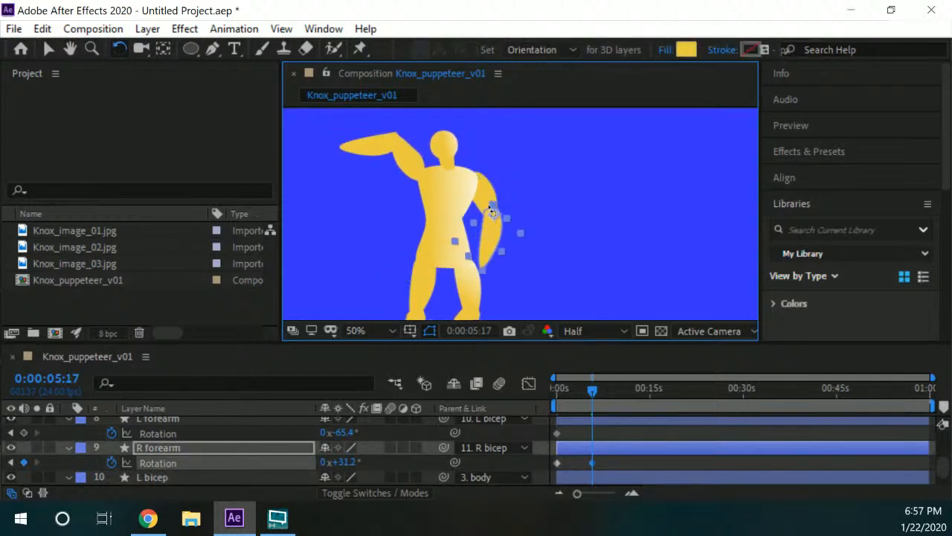
left_click_drag(488, 196, 478, 245)
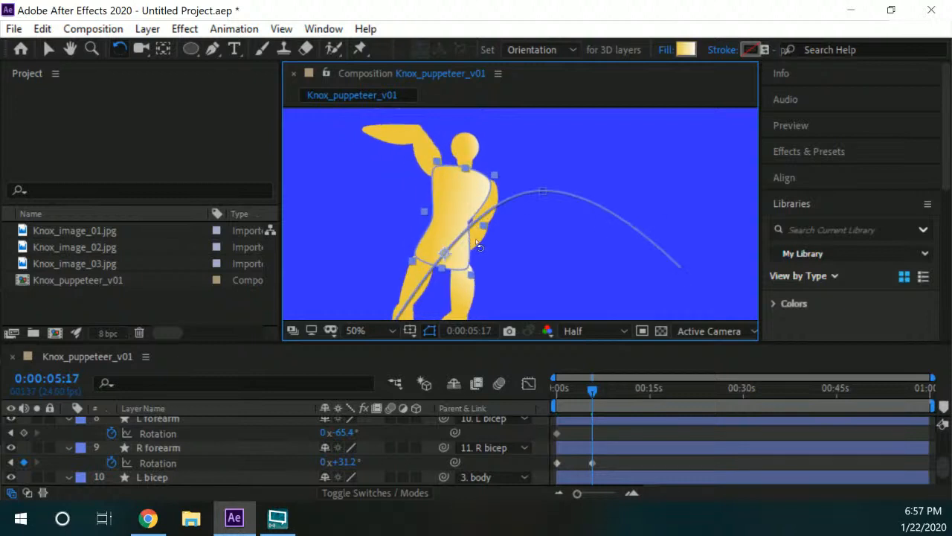
key("ctrl+z")
left_click(502, 243)
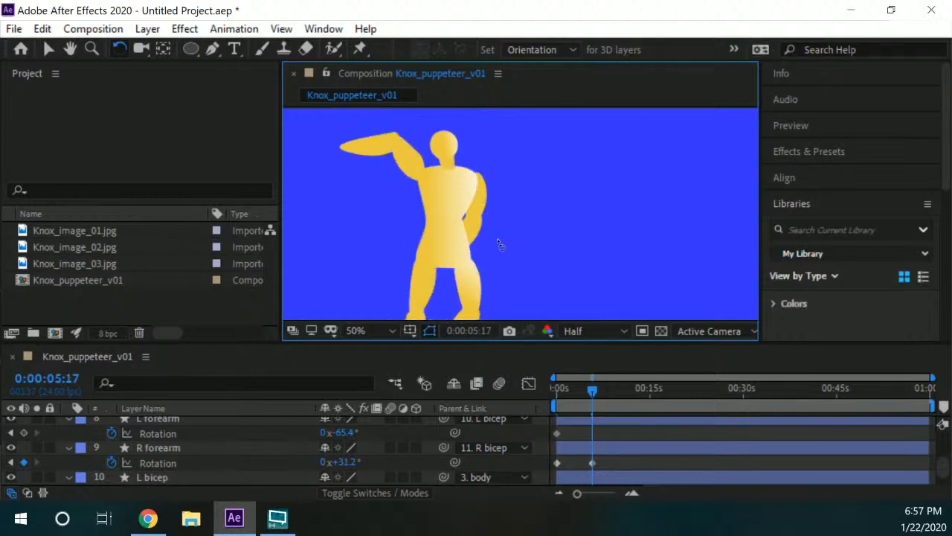
left_click_drag(482, 236, 492, 233)
- Lower the L bicep beside the torso at 0:00:05:17 and rotate L forearm to -14.4°
left_click(394, 175)
left_click_drag(394, 174, 405, 219)
left_click(418, 244)
left_click(416, 235)
left_click(413, 205)
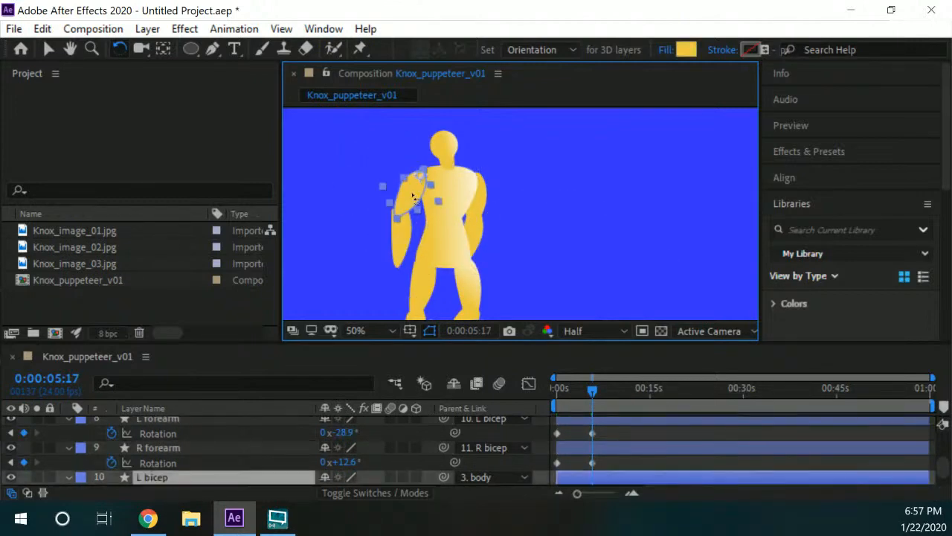
left_click(415, 238)
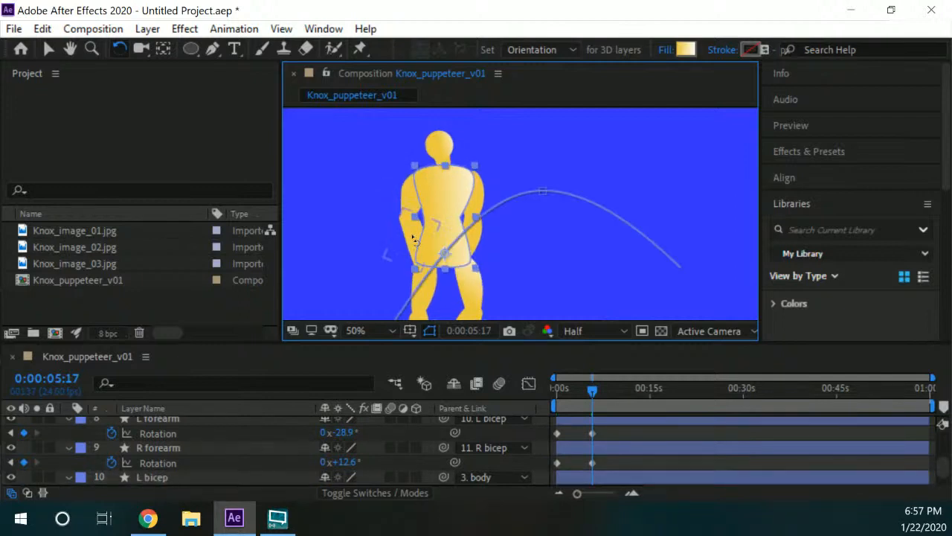
left_click(415, 238)
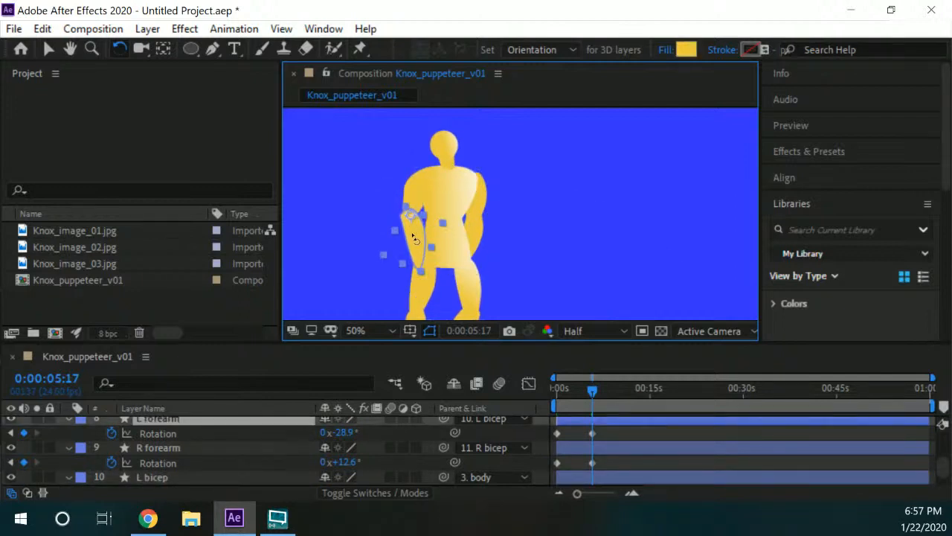
left_click_drag(415, 238, 409, 240)
- Scrub the opening seconds from 0:00:00:00 with the composition viewed at 25% to review the crouch-to-leap motion
key("space")
left_click_drag(515, 262, 511, 217)
scroll(555, 221, "down", 2)
key("space")
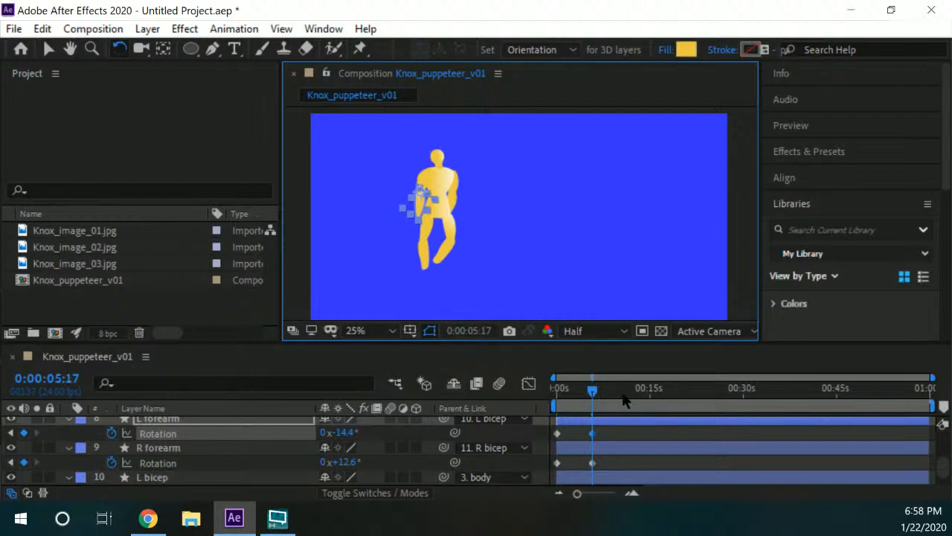
left_click_drag(593, 392, 513, 382)
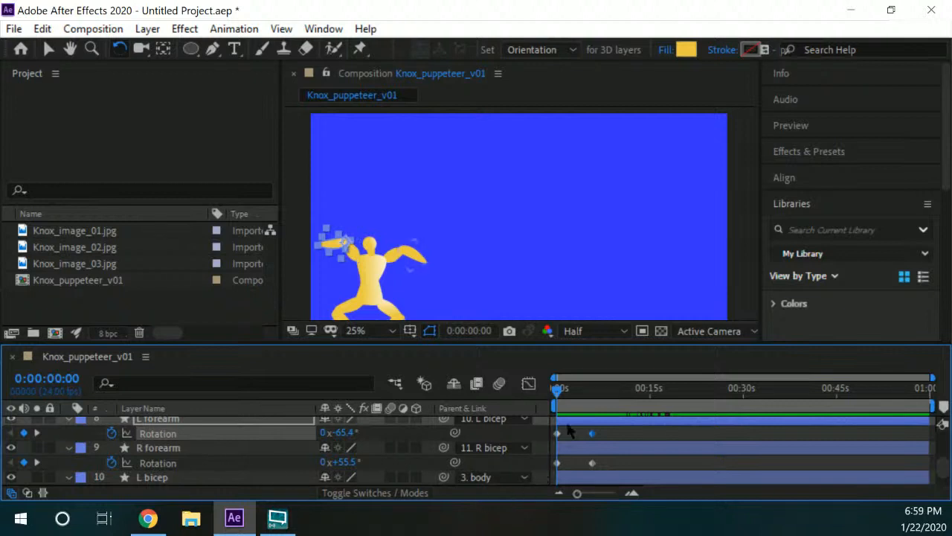
mouse_move(560, 394)
left_mouse_down()
mouse_move(580, 389)
mouse_move(599, 403)
mouse_move(573, 406)
mouse_move(592, 394)
mouse_move(572, 402)
left_mouse_up()
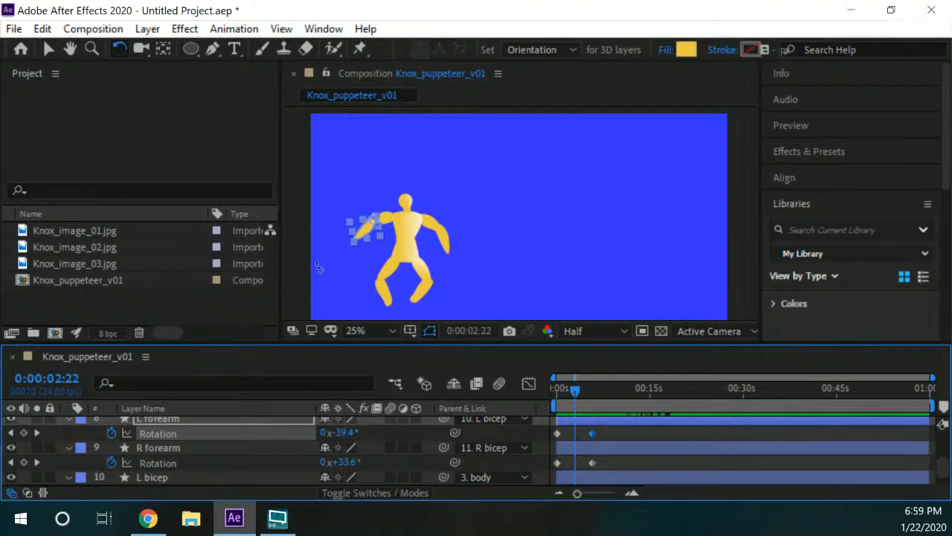
mouse_move(575, 389)
left_mouse_down()
mouse_move(559, 393)
mouse_move(595, 392)
mouse_move(547, 395)
mouse_move(578, 387)
mouse_move(556, 388)
left_mouse_up()
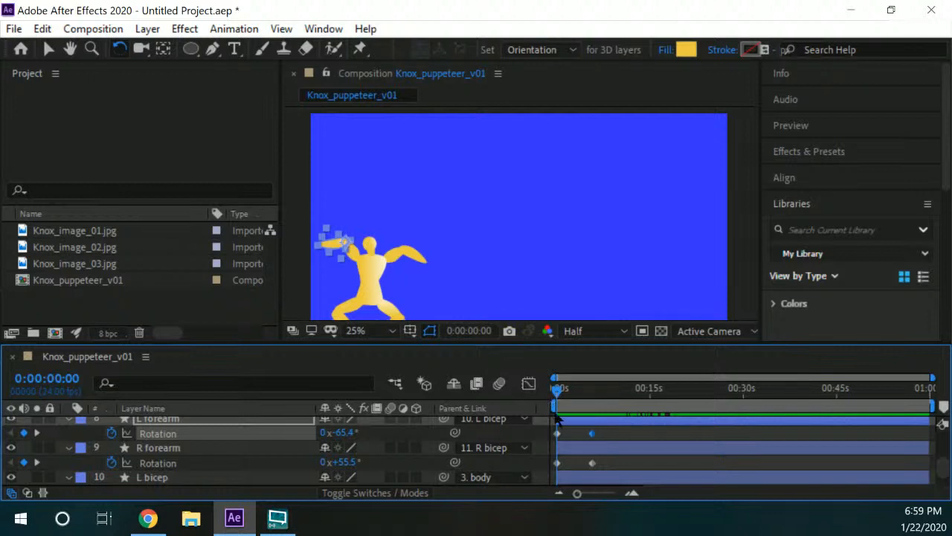
left_click_drag(565, 394, 542, 391)
- Pose the arms at 0:00:11:17 with elbows out, rotating the biceps, R forearm to +36.9° and L forearm to -79.4°
left_click_drag(559, 392, 629, 347)
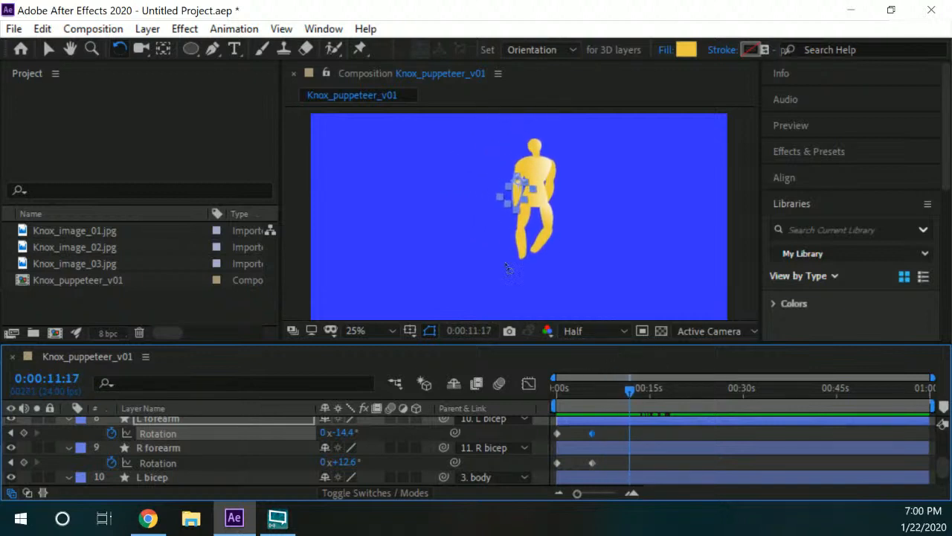
scroll(565, 215, "up", 2)
left_click_drag(596, 173, 574, 215)
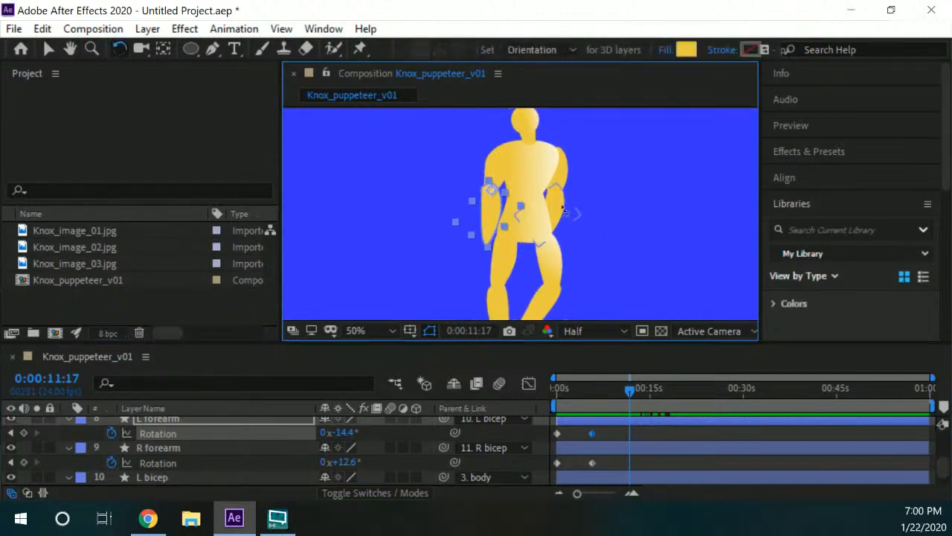
left_click(561, 202)
left_click(568, 179)
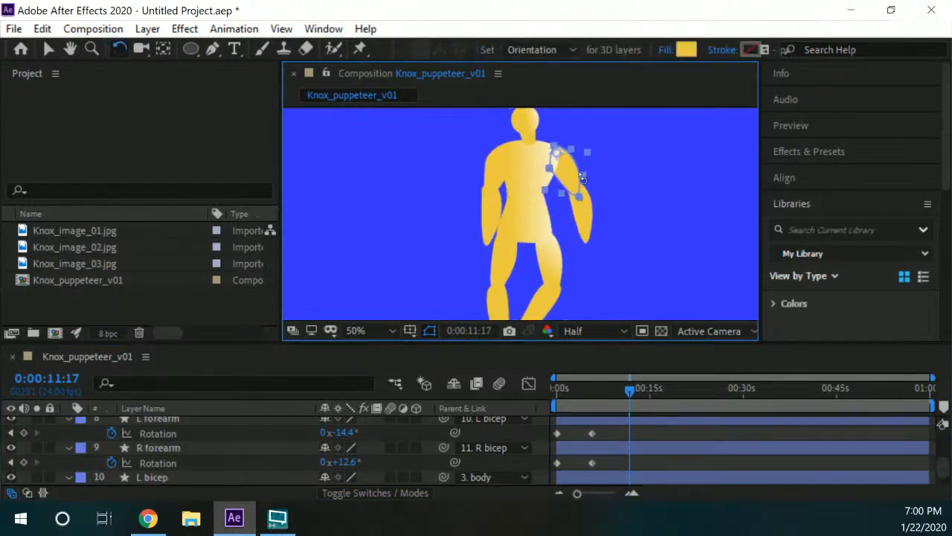
left_click_drag(569, 190, 567, 219)
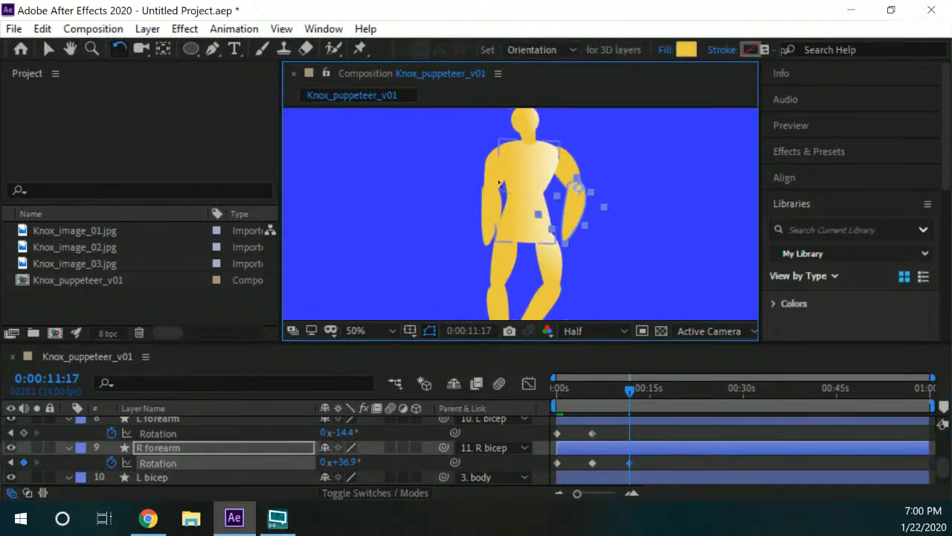
left_click(493, 185)
left_click_drag(492, 185, 494, 205)
- Rotate the thighs and calves at 0:00:11:17 so the R leg lifts outward with a bent knee and the L calf angles inward
left_click(555, 280)
key("space")
key("w")
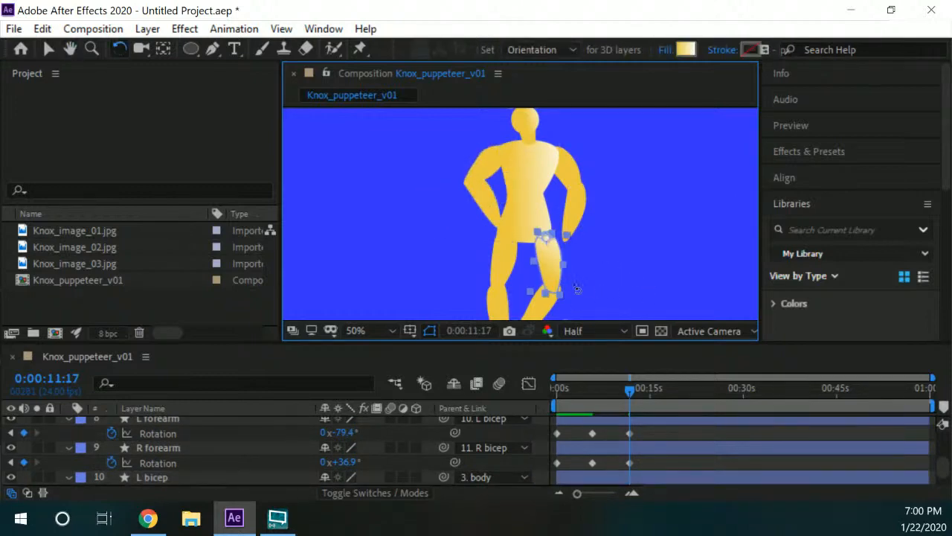
left_click_drag(558, 278, 583, 268)
left_click_drag(504, 276, 581, 257)
left_click_drag(591, 294, 583, 296)
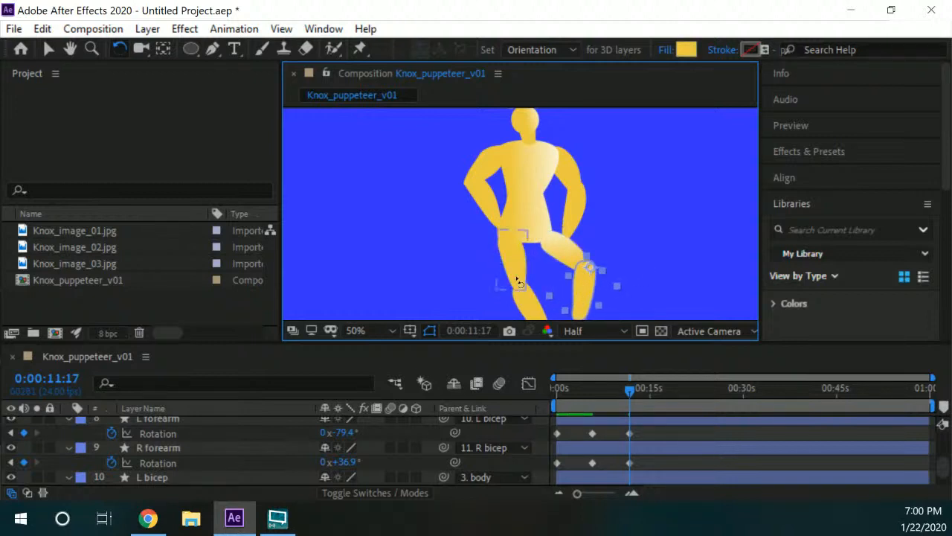
left_click_drag(514, 280, 497, 277)
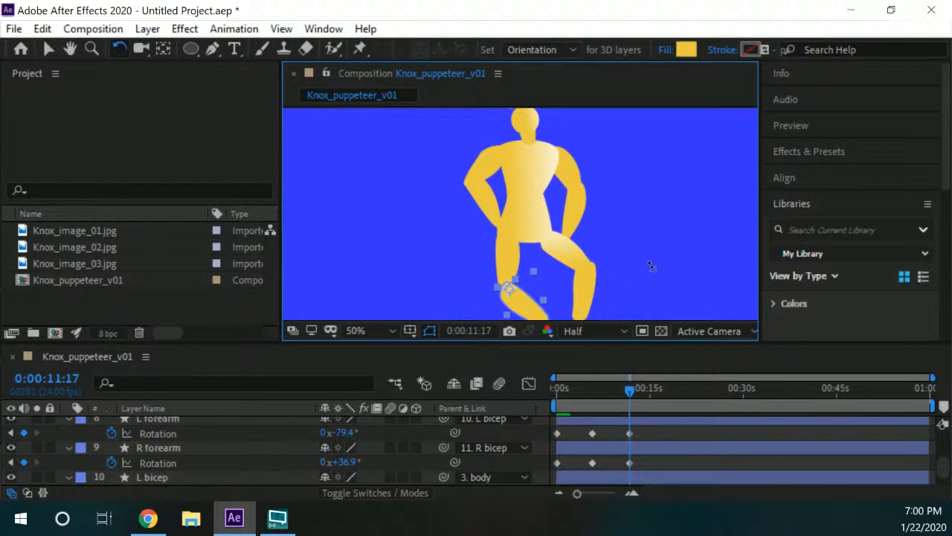
- Advance the current time to 0:00:18:23 with the composition viewed at 25% to check the puppet's descent
scroll(652, 268, "down", 3)
scroll(611, 268, "up", 1)
key("h")
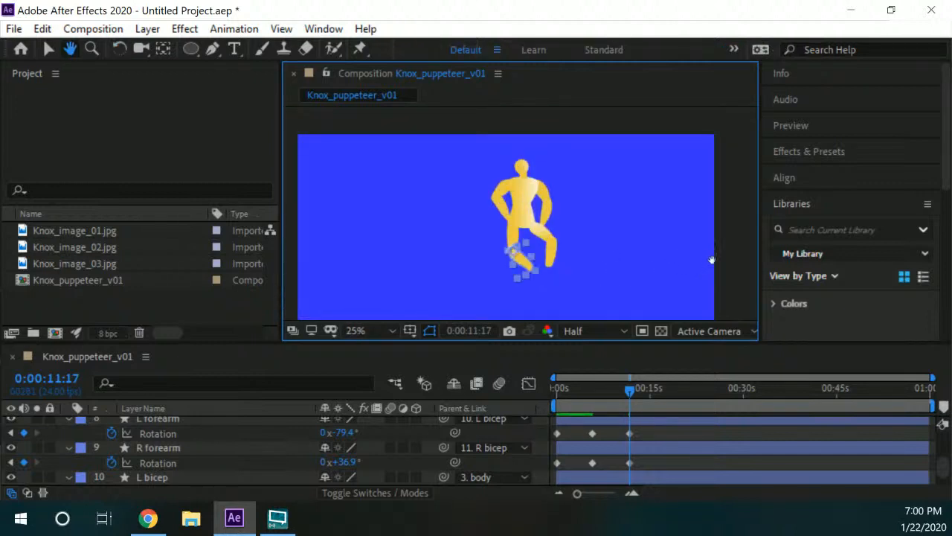
left_click_drag(712, 259, 678, 211)
key("w")
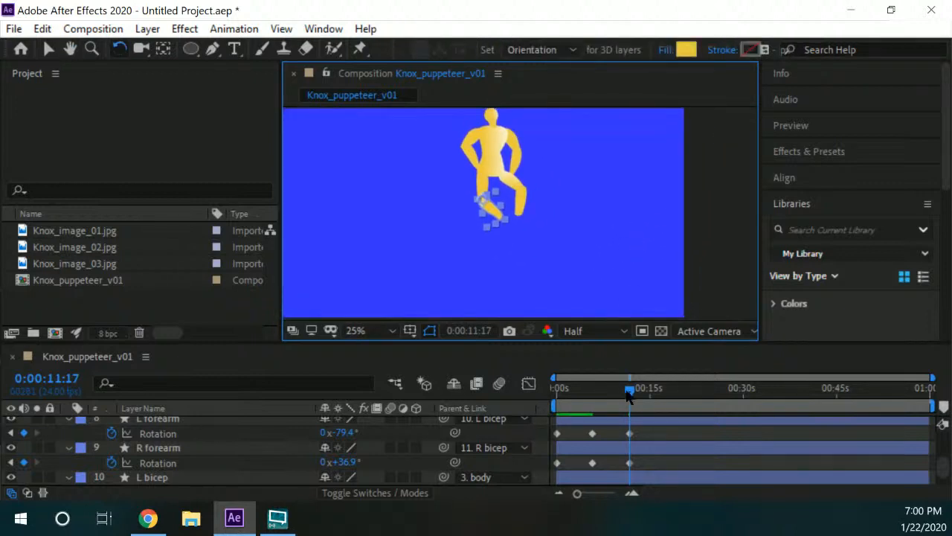
left_click_drag(630, 393, 674, 394)
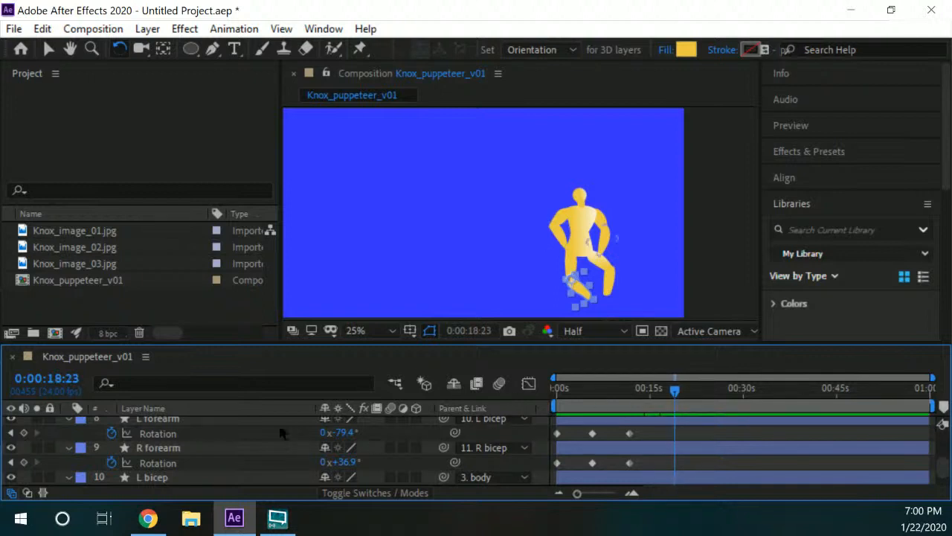
- Expand the body layer's transform properties and align the current time with its last Position keyframe at 0:00:18:07
scroll(87, 431, "up", 2)
scroll(75, 439, "up", 5)
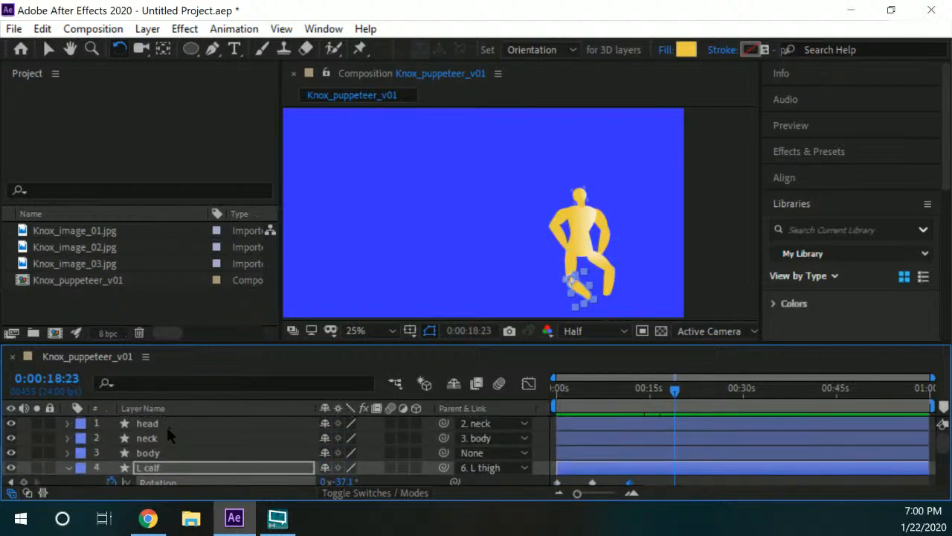
left_click(161, 452)
left_click(66, 452)
scroll(275, 458, "down", 3)
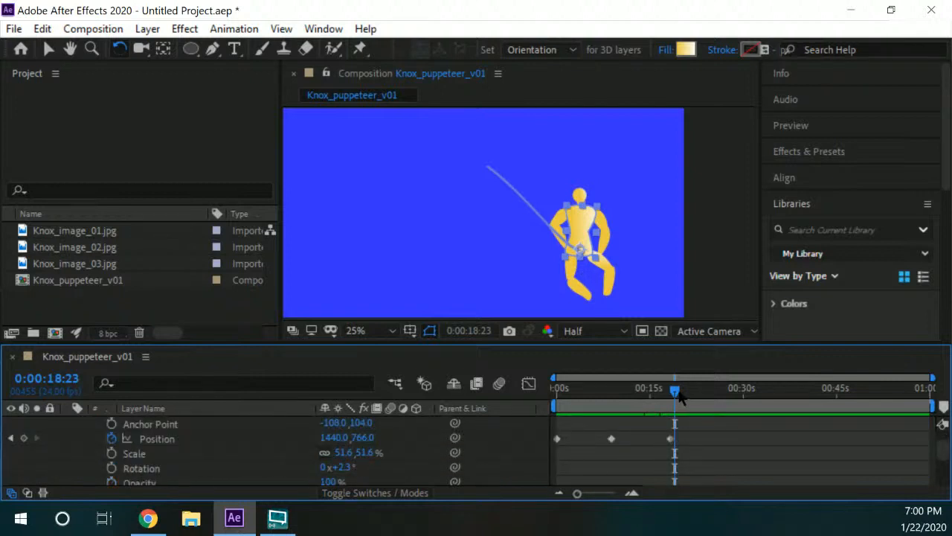
mouse_move(675, 393)
left_mouse_down()
mouse_move(659, 393)
mouse_move(670, 391)
left_mouse_up()
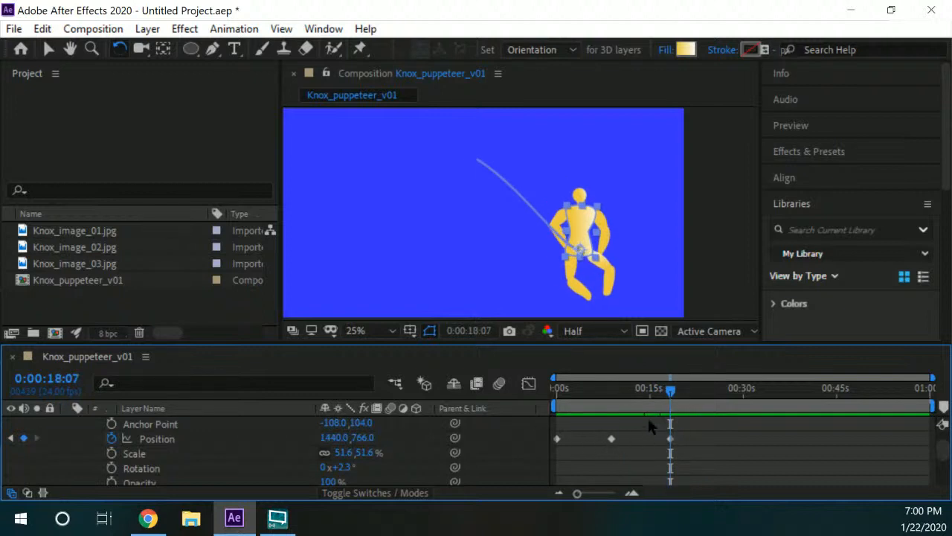
left_click_drag(677, 397, 657, 402)
scroll(646, 258, "up", 2)
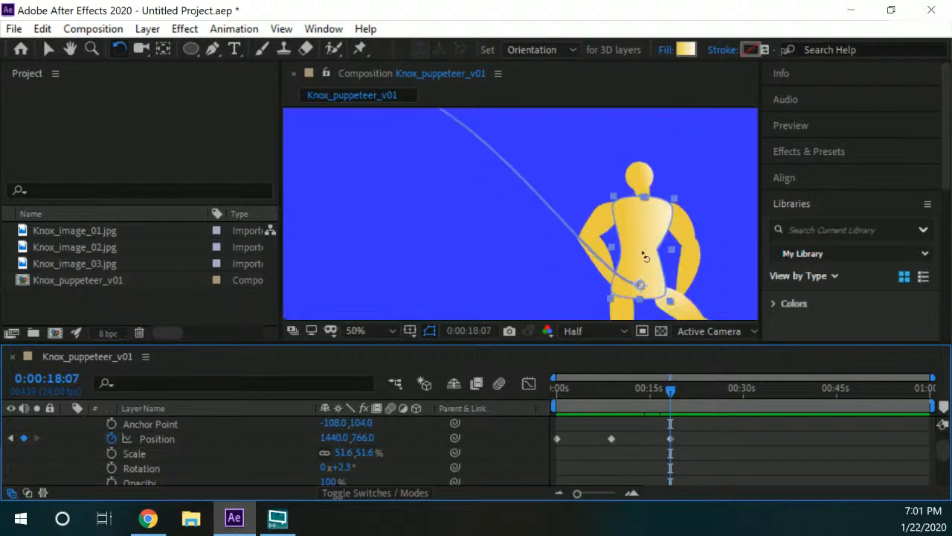
- At 0:00:17:07, move the body downward to about 1374.1, 805.3, adding a Position keyframe before the landing
key("space")
left_click_drag(693, 309, 618, 233)
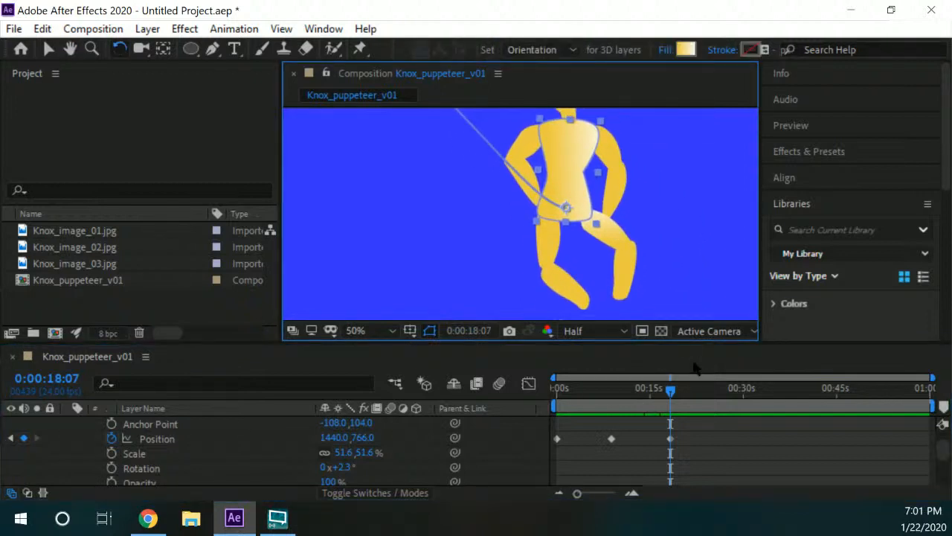
left_click_drag(672, 291, 655, 221)
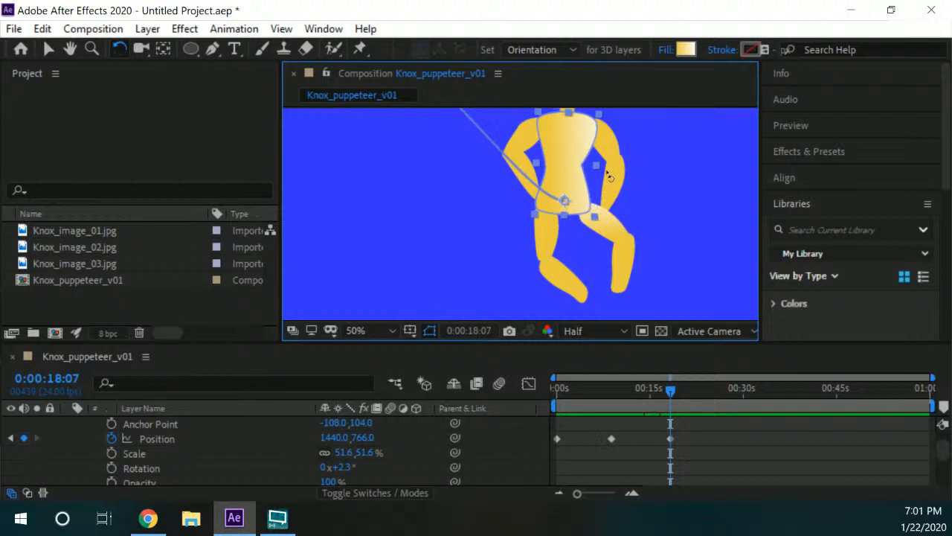
left_click(656, 192)
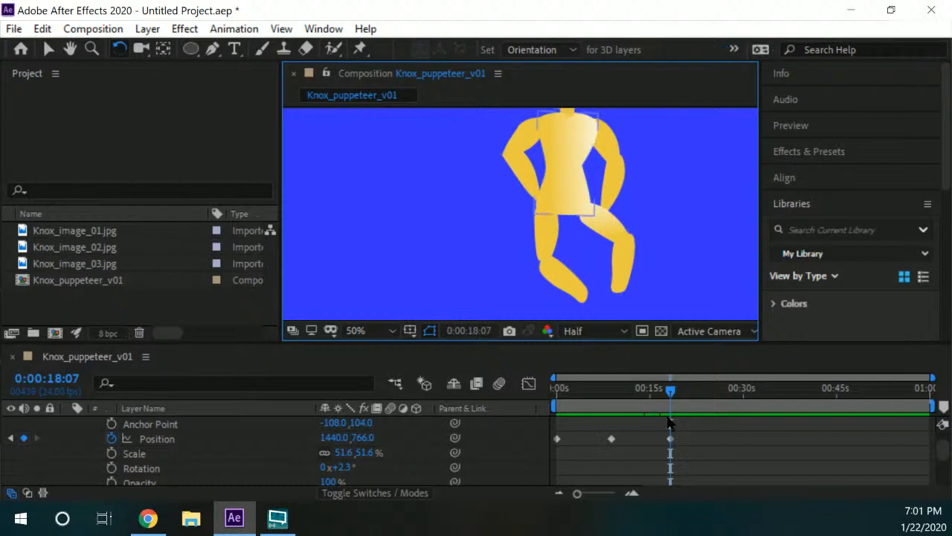
left_click_drag(672, 395, 664, 389)
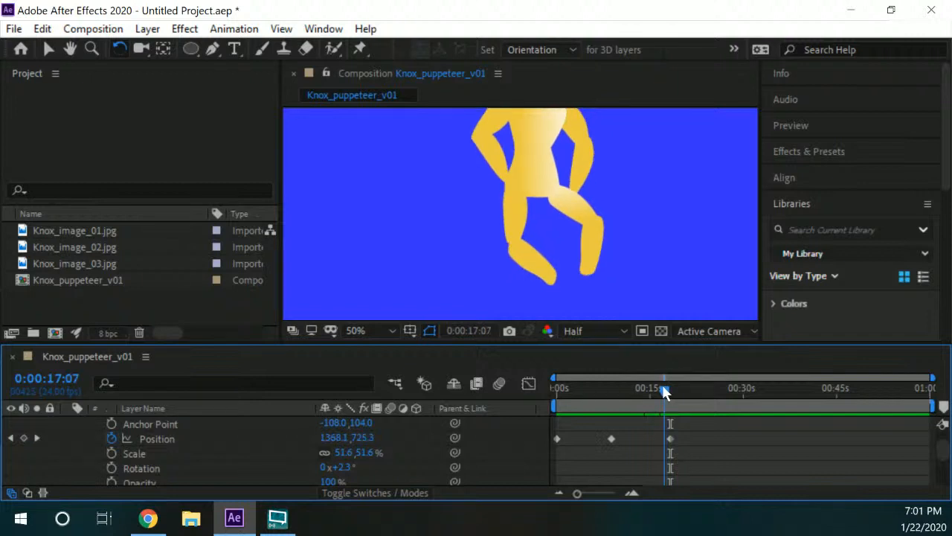
key("space")
left_click_drag(604, 167, 614, 195)
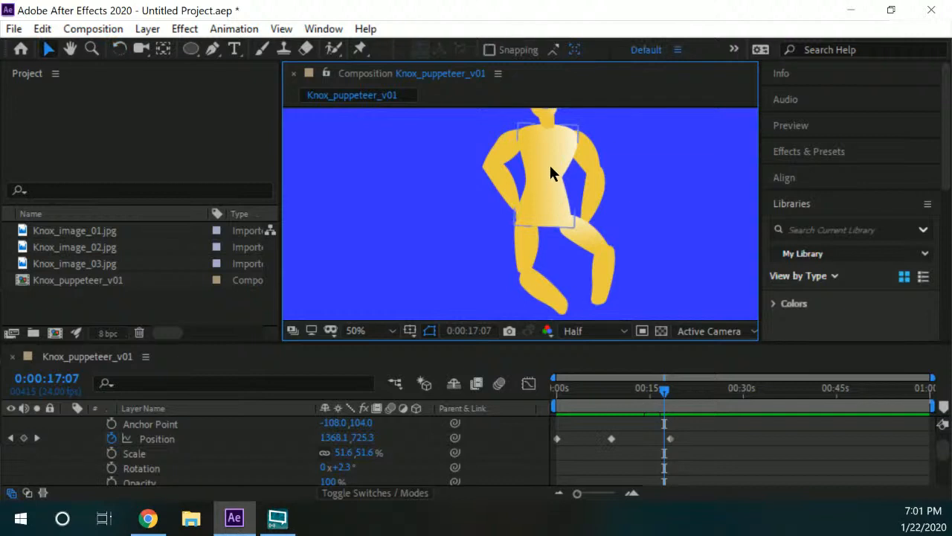
left_click_drag(551, 168, 555, 203)
key("space")
left_click_drag(647, 217, 654, 158)
left_click_drag(613, 191, 670, 248)
key("space")
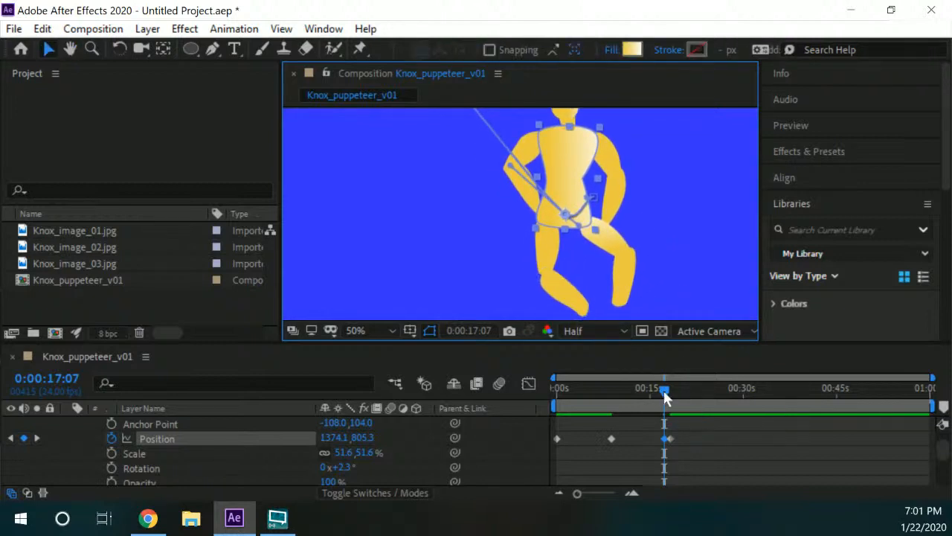
- Move the current time back to 0:00:16:21 and collapse the body layer's properties
left_click(666, 396)
left_click_drag(664, 396, 661, 390)
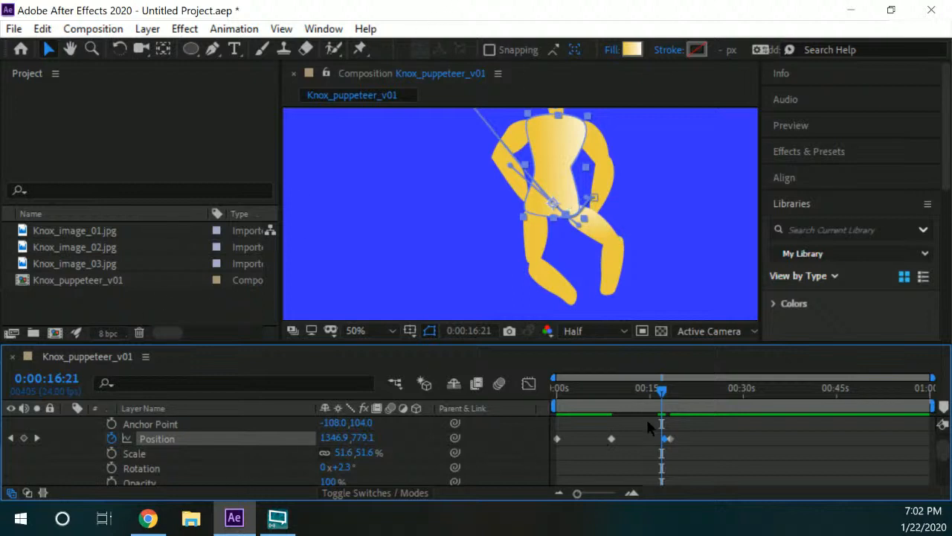
scroll(481, 469, "up", 3)
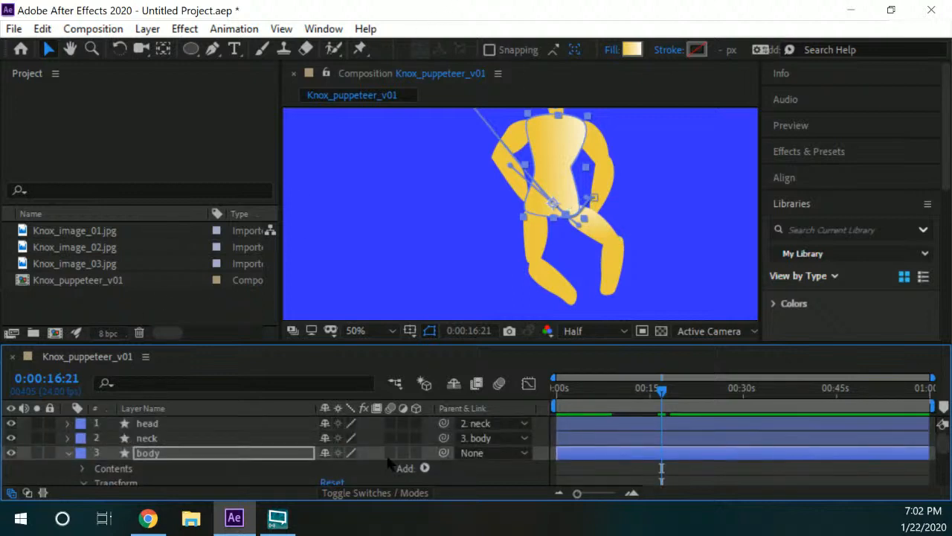
left_click(68, 453)
scroll(184, 464, "down", 2)
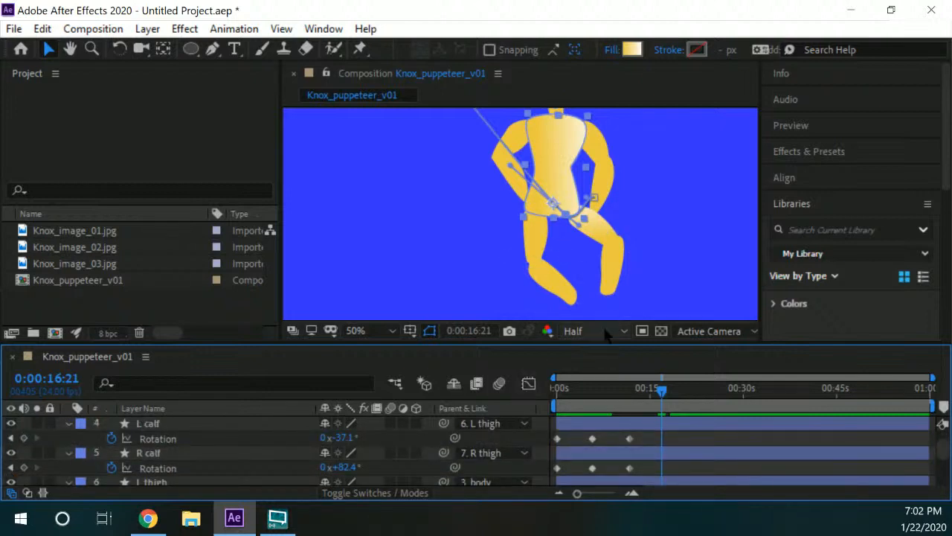
- Select both thighs and both calves and add Rotation keyframes to them at 0:00:16:21 to hold the leg pose
left_click(420, 198)
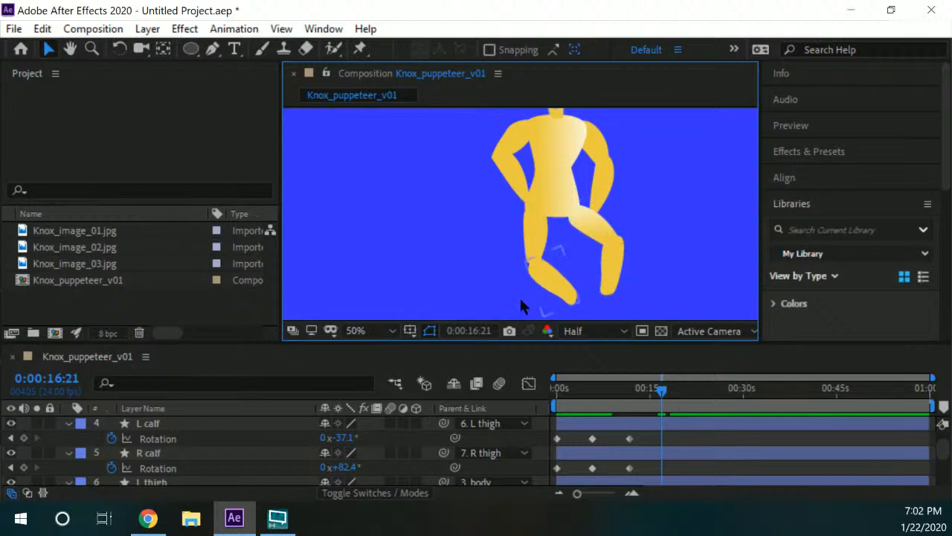
left_click(593, 230)
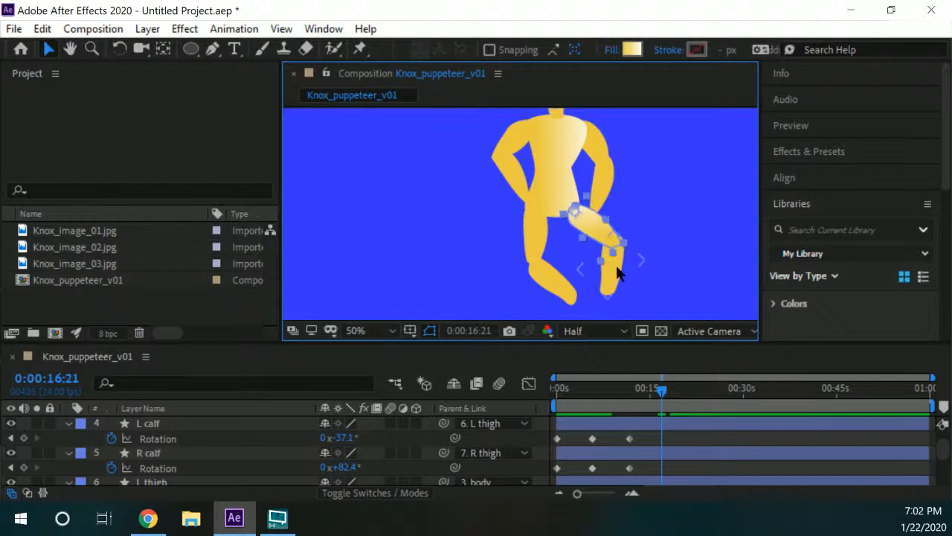
left_click(546, 239, "shift")
left_click(570, 294, "shift")
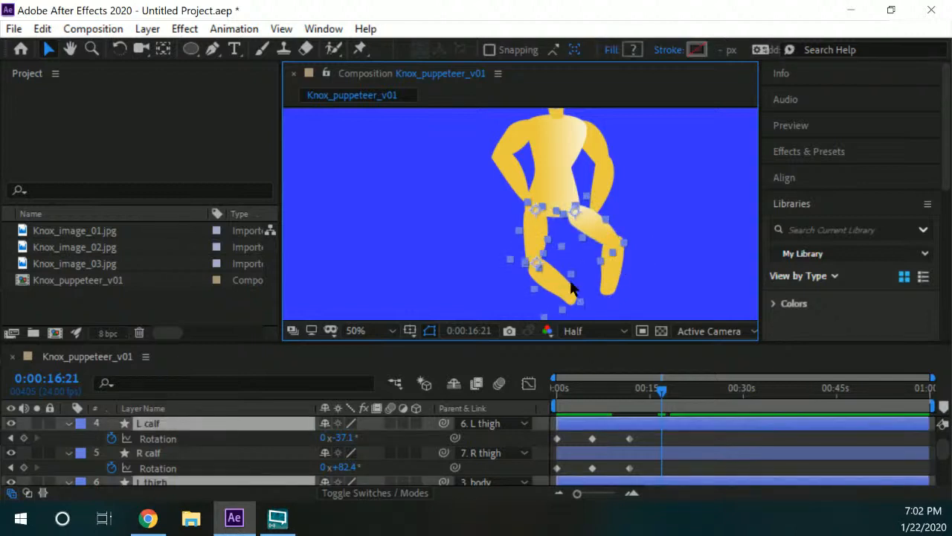
left_click(622, 276, "shift")
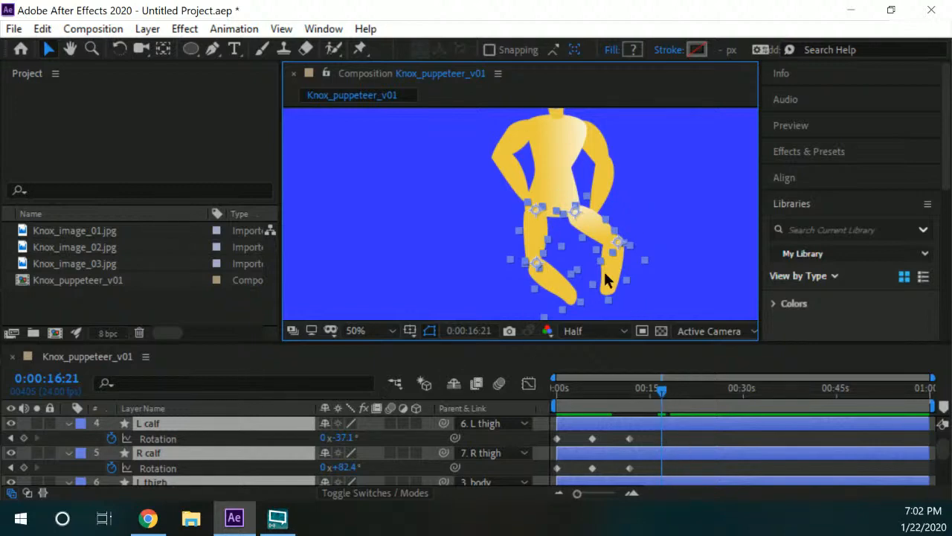
left_click(24, 438)
left_click(24, 467)
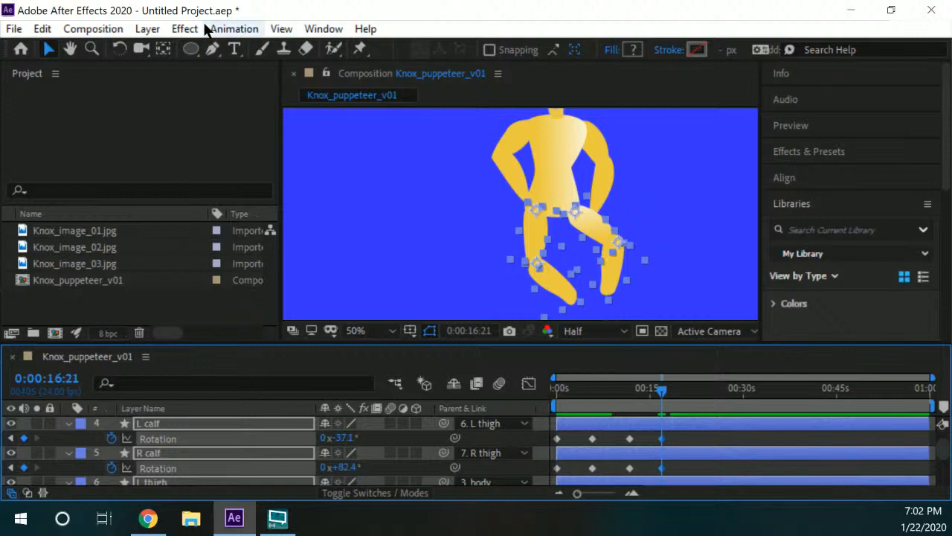
- Restore the application window to a resized floating state and expand the body layer's transform properties
left_click_drag(276, 9, 300, 11)
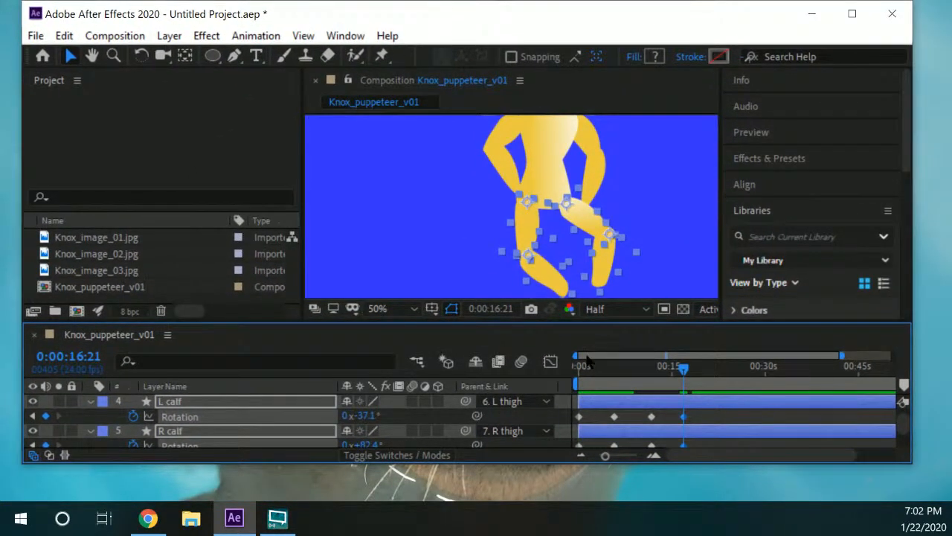
left_click_drag(915, 465, 949, 497)
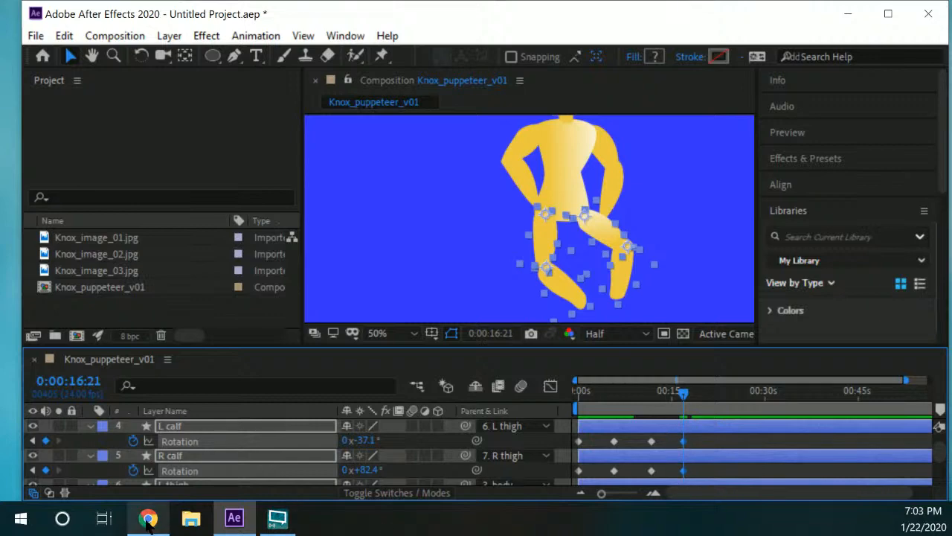
scroll(60, 469, "up", 3)
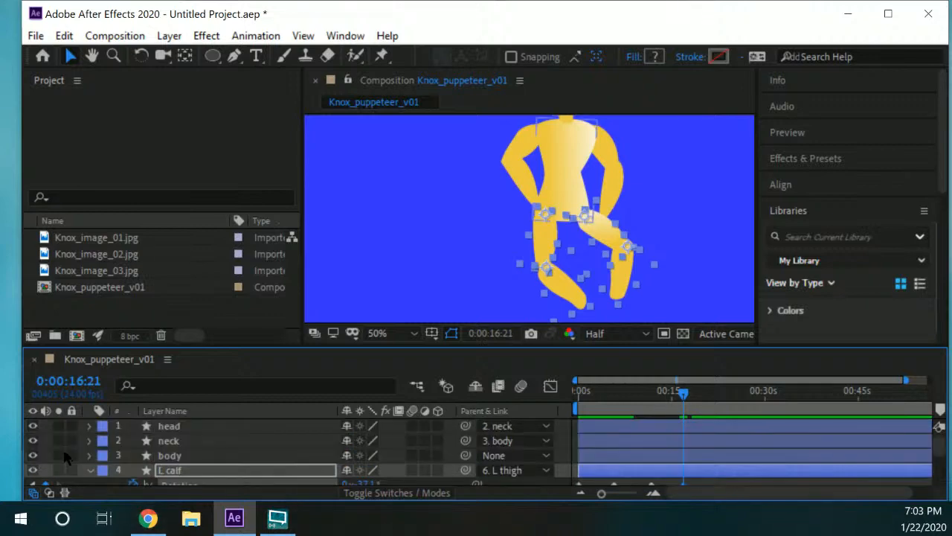
left_click(95, 457)
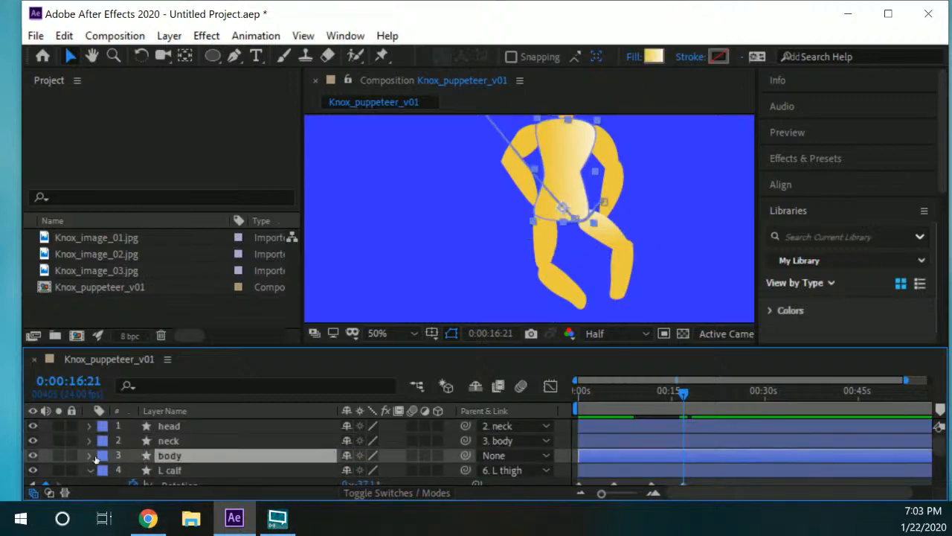
left_click(94, 456)
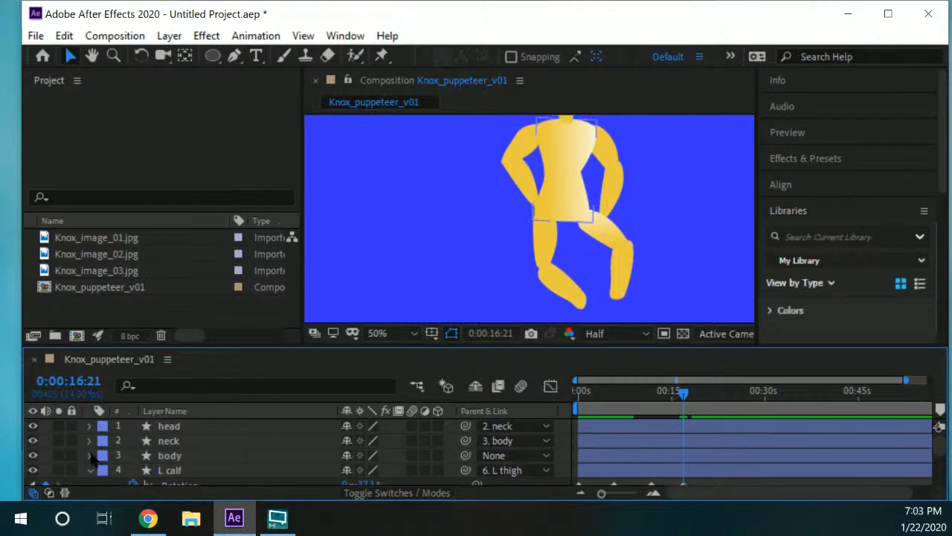
left_click(90, 453)
scroll(102, 465, "down", 3)
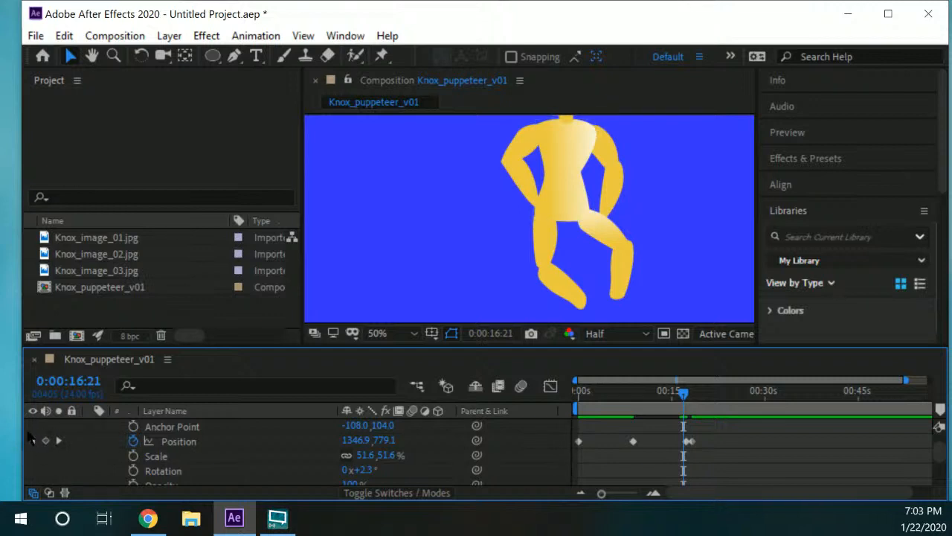
- Try removing the L thigh's Rotation keyframes at 0:00:16:21 and 0:00:11:17, and undo the removals
scroll(246, 455, "down", 5)
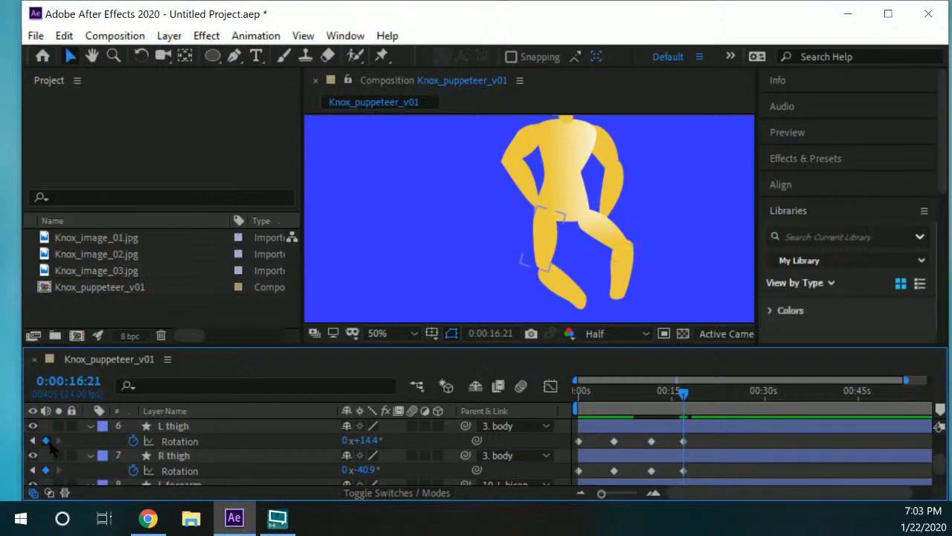
left_click(45, 440)
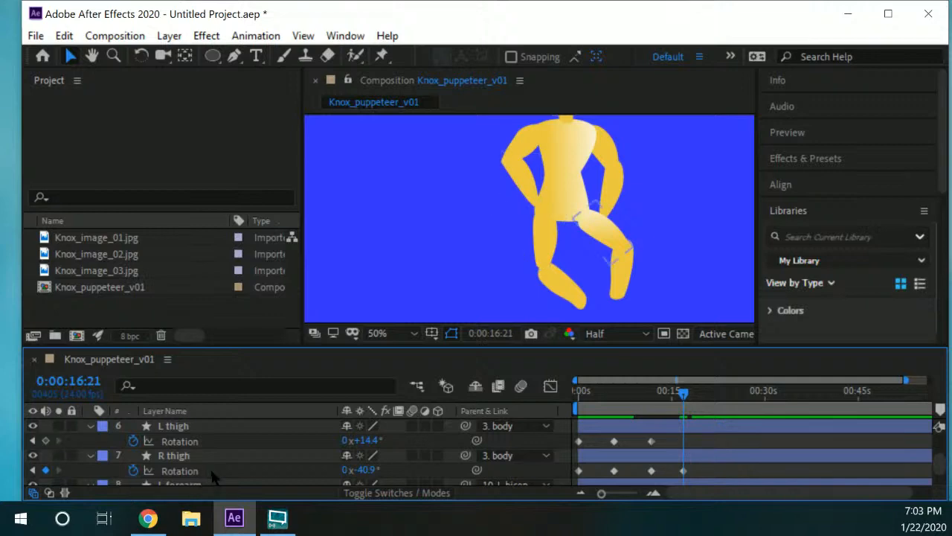
left_click(653, 439)
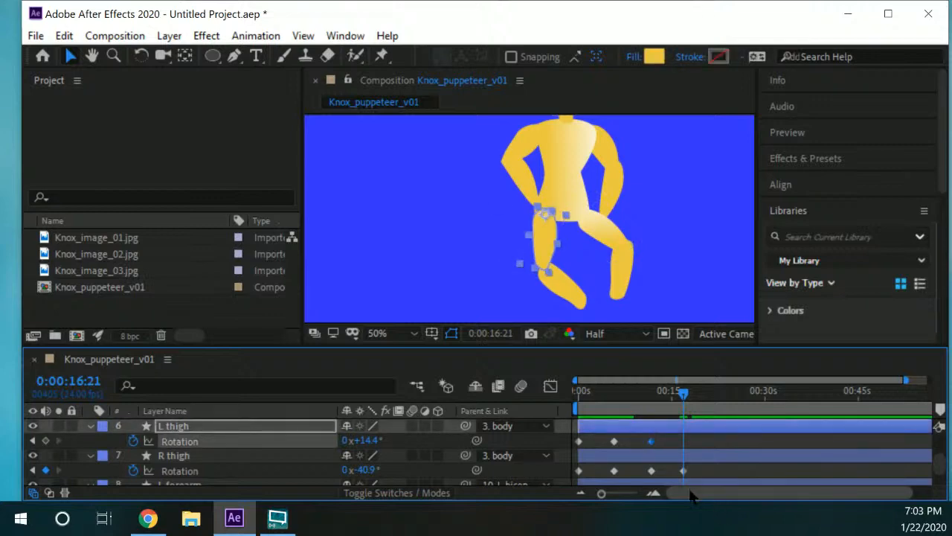
key("Delete")
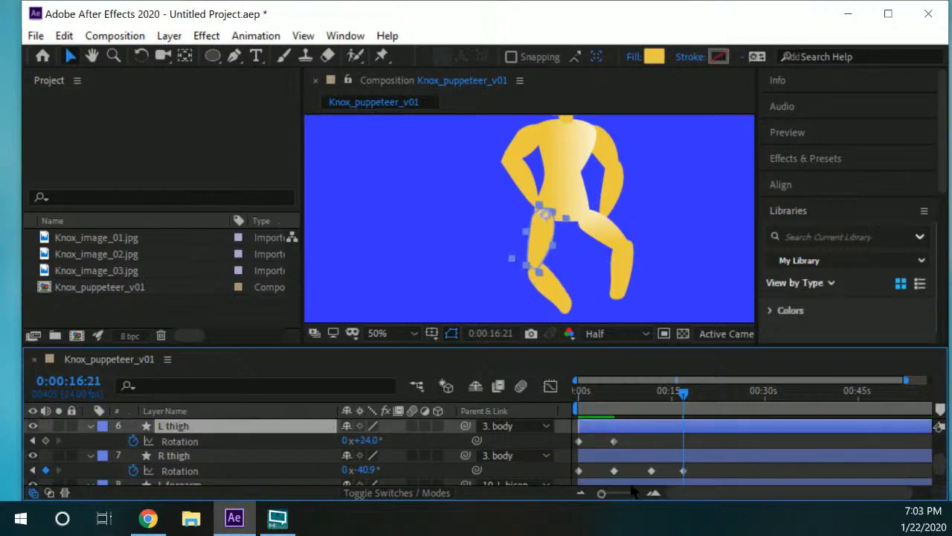
key("ctrl+z")
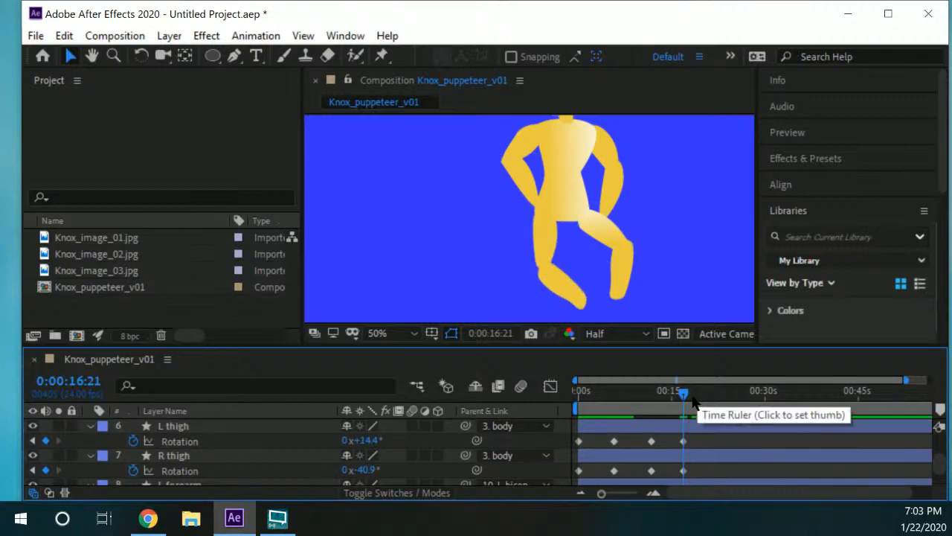
- Step through the L thigh's Rotation keyframes back to 0:00:05:17 and forward again to 0:00:16:21
left_click_drag(685, 395, 680, 393)
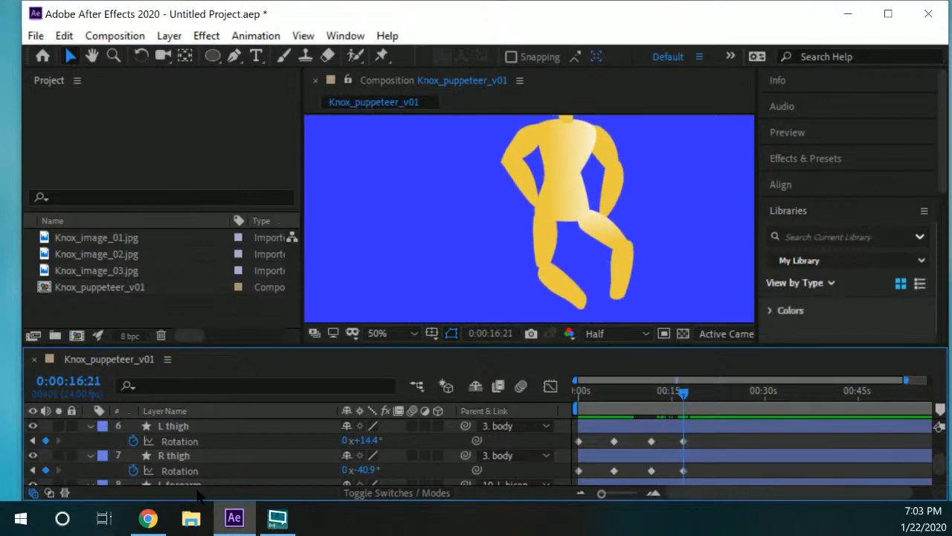
left_click(33, 440)
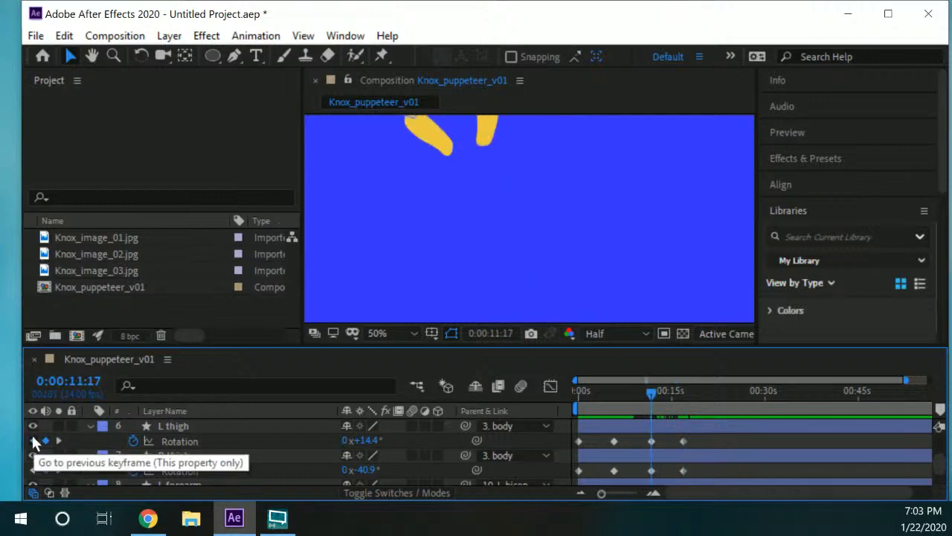
left_click(32, 440)
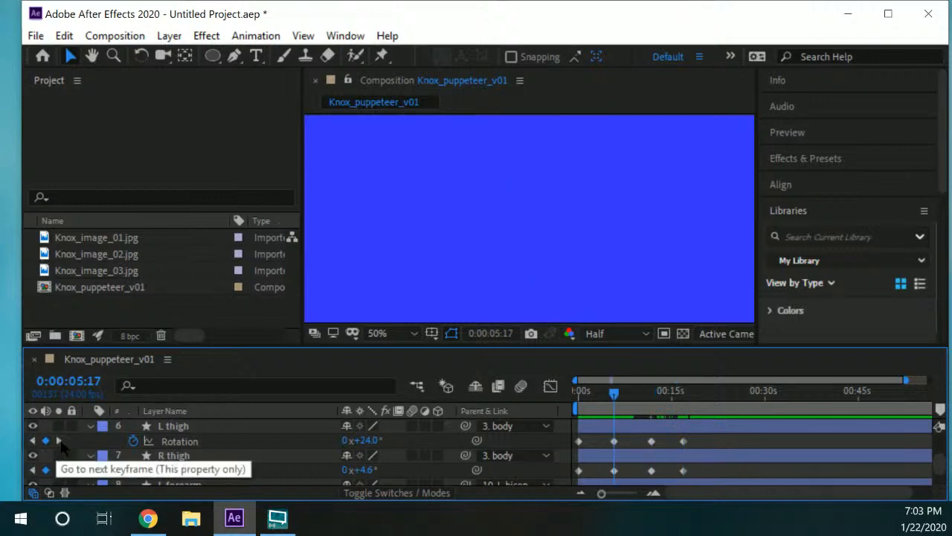
left_click(59, 441)
left_click(60, 442)
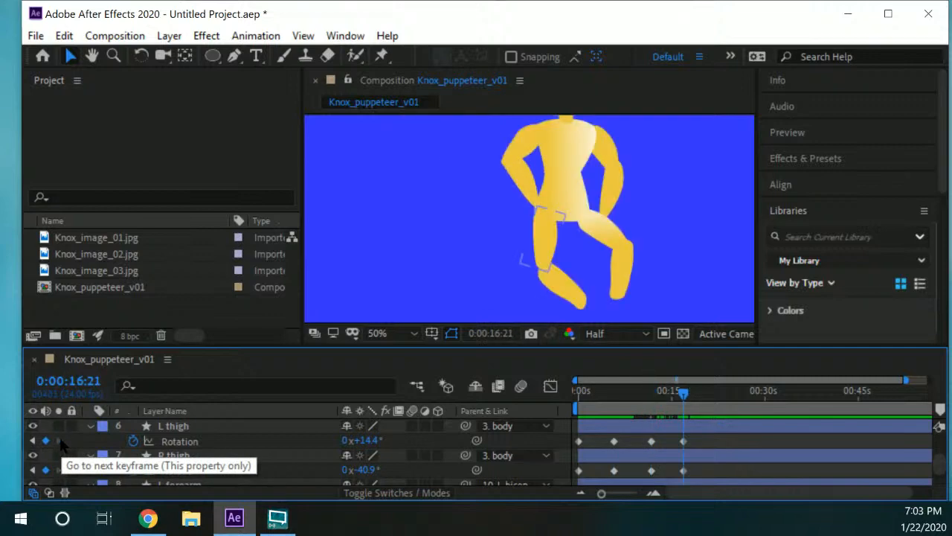
left_click(110, 465)
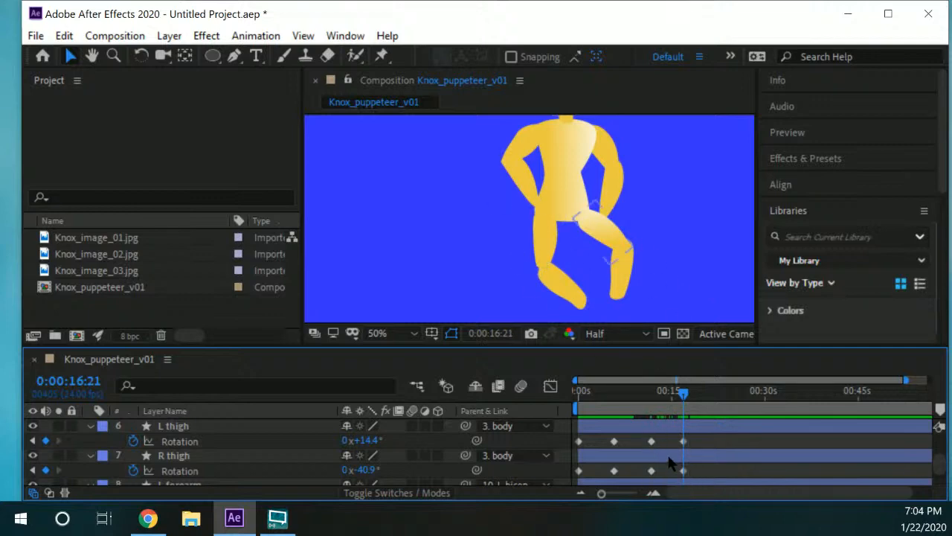
- At 0:00:17:11, rotate the L thigh to +63.1° and R thigh to -44.2°, and angle the R calf inward for a squatting landing
left_click_drag(683, 390, 688, 392)
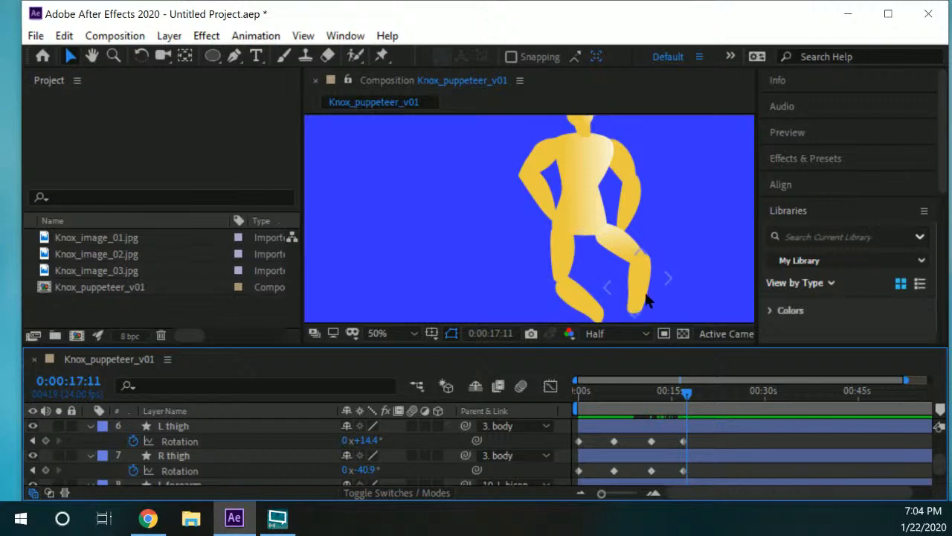
left_click(565, 257)
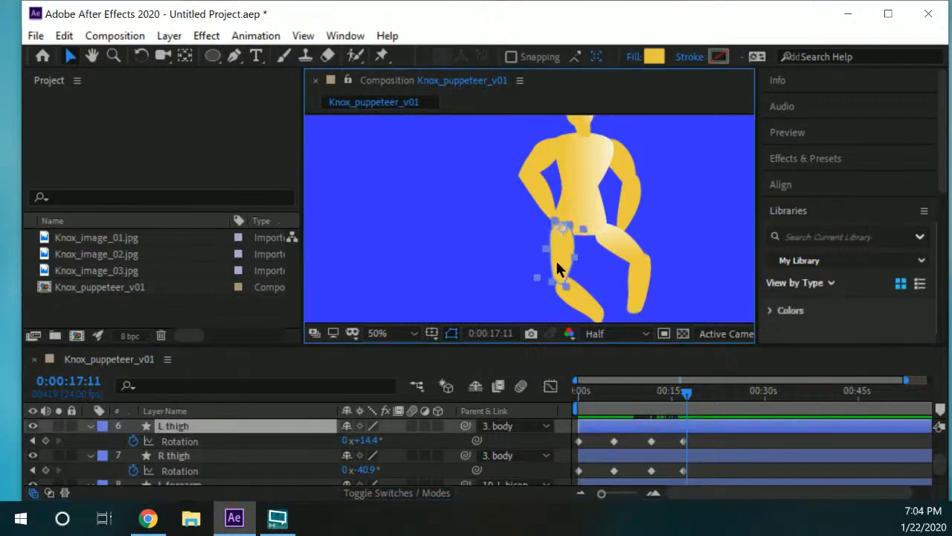
key("w")
left_click_drag(564, 273, 523, 305)
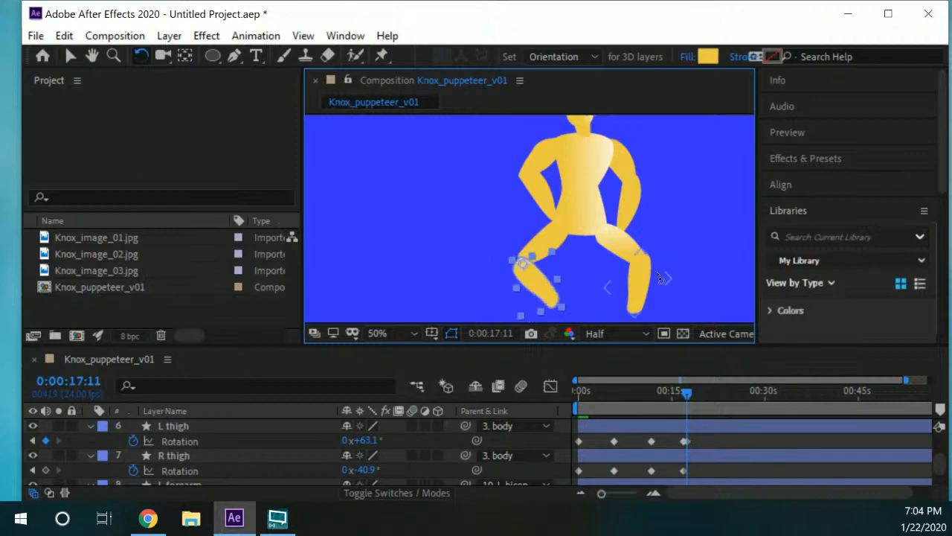
left_click(648, 281)
left_click_drag(649, 283, 624, 307)
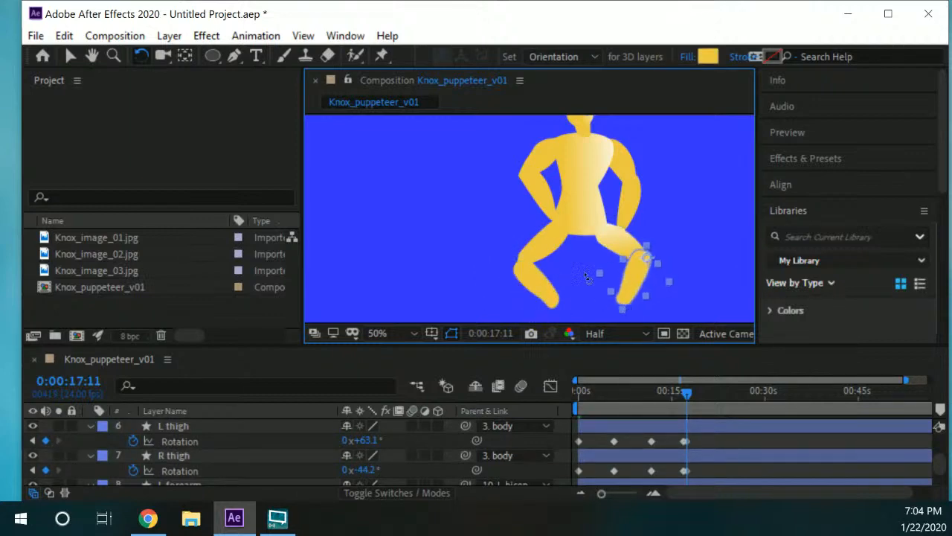
- At 0:00:17:11, swing both forearms outward away from the hips and angle the R calf slightly further inward
left_click(549, 212)
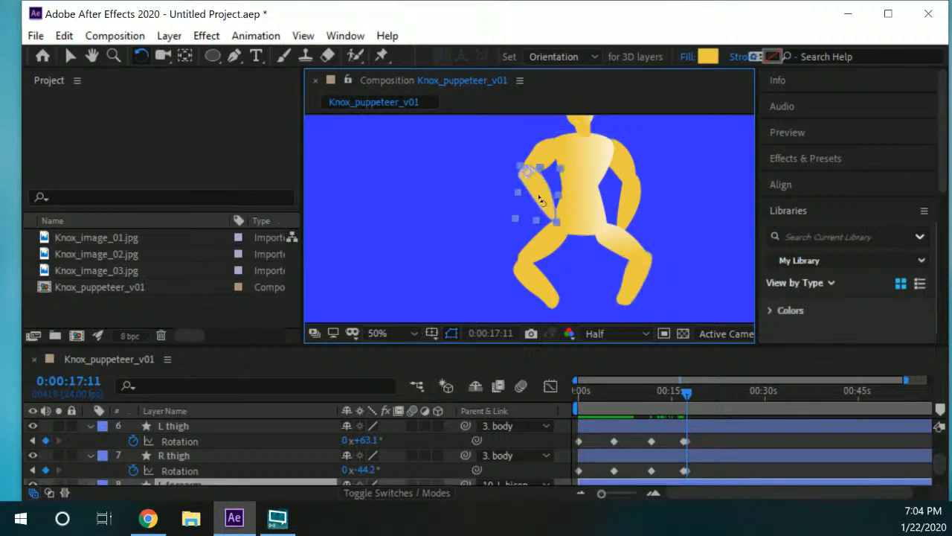
left_click_drag(552, 208, 518, 216)
left_click(627, 177)
left_click_drag(629, 181, 664, 209)
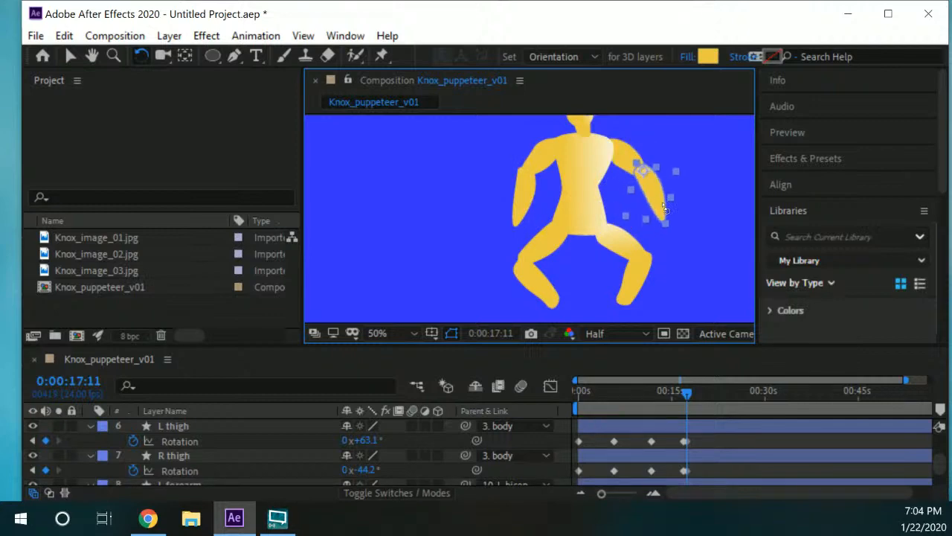
left_click(632, 250)
left_click_drag(633, 284, 593, 296)
left_click(560, 298)
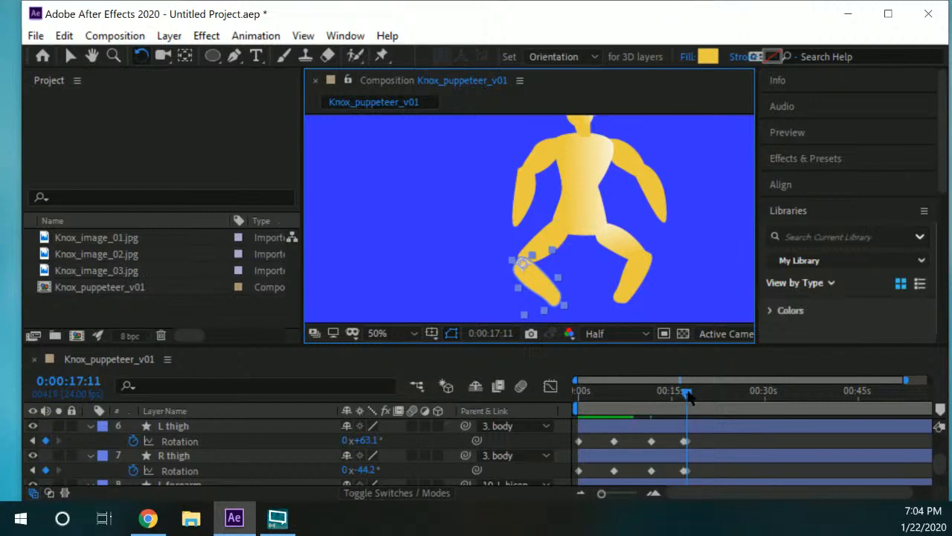
- At 0:00:18:07, rotate both thighs and calves to partly straighten the legs as the puppet rises from the landing
left_click_drag(686, 392, 694, 392)
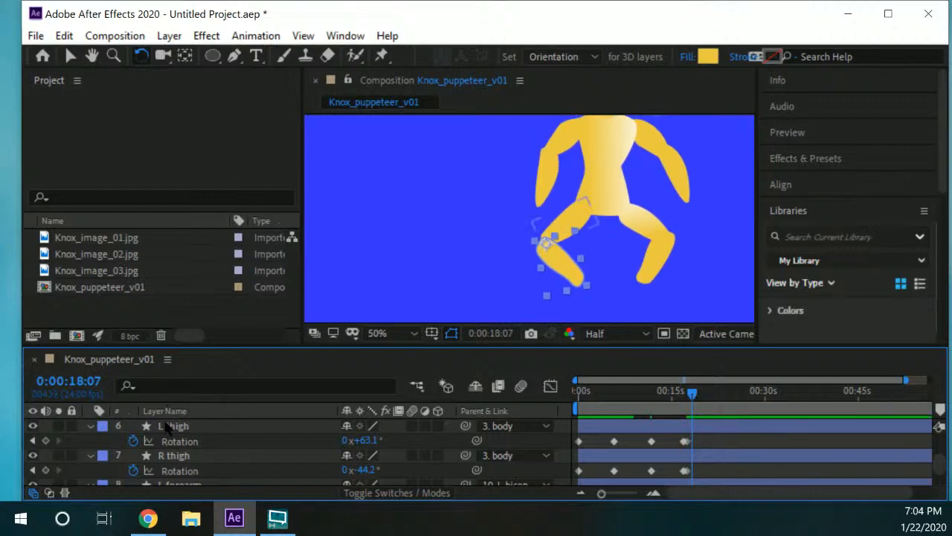
scroll(175, 439, "up", 5)
scroll(195, 443, "down", 2)
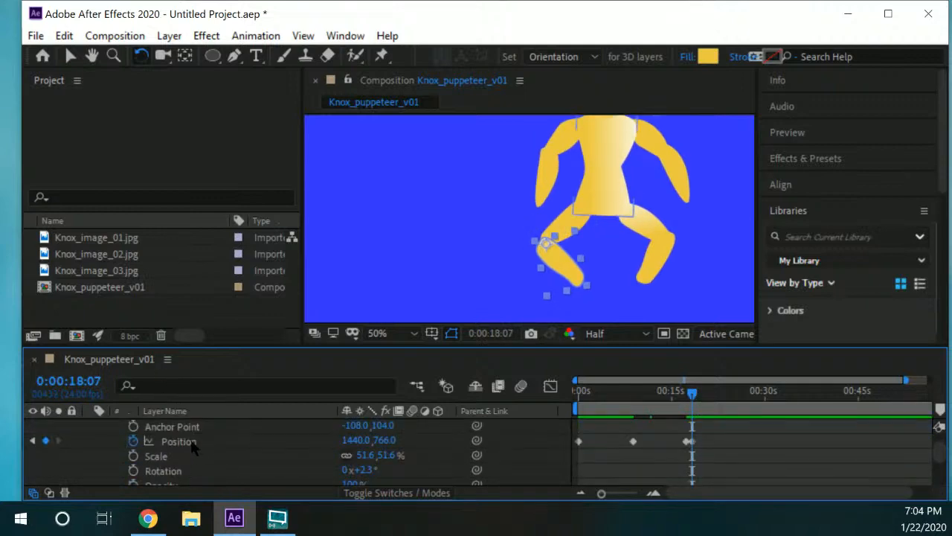
left_click(195, 442)
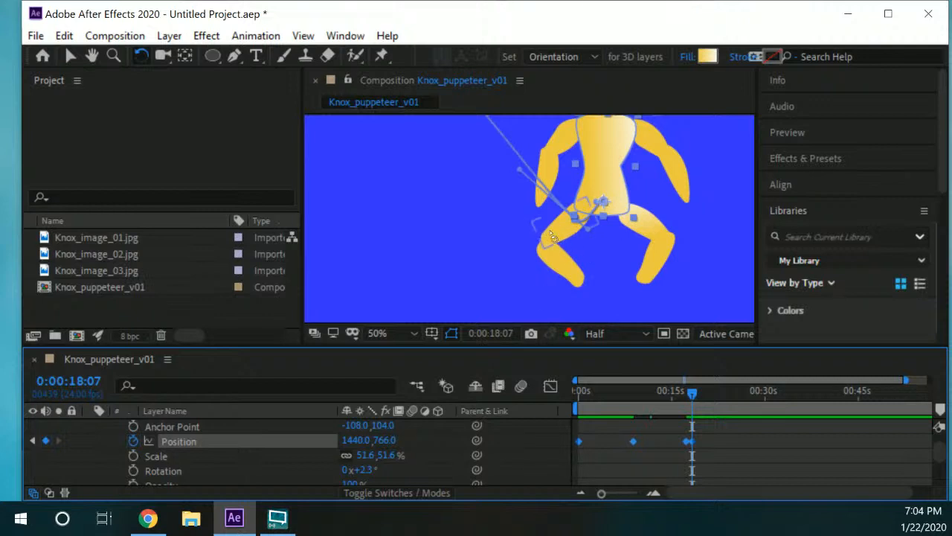
left_click(552, 237)
left_click_drag(578, 280, 539, 284)
left_click_drag(558, 234, 574, 245)
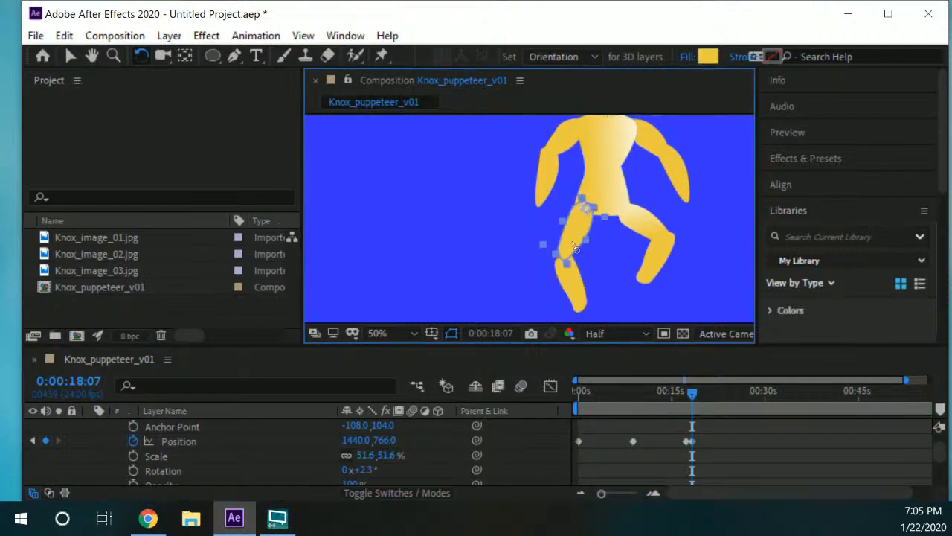
left_click_drag(649, 227, 639, 307)
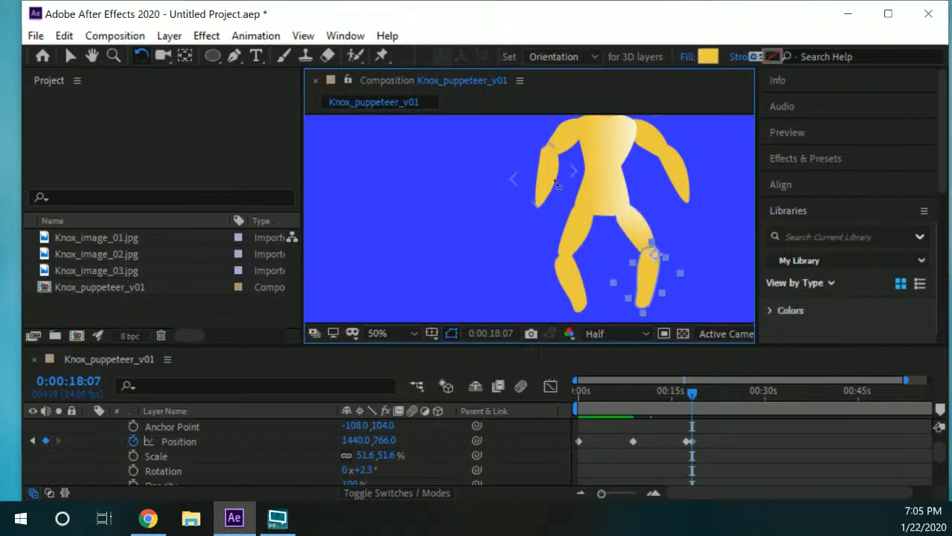
- At 0:00:18:07, rotate both upper arms to adjust the arm pose beside the torso
left_click(554, 152)
left_click_drag(554, 153, 563, 143)
left_click(649, 149)
left_click_drag(649, 149, 639, 175)
left_click(627, 225)
- Review the whole leap by scrubbing from 0:00:18:07 to 0:00:21:15 and back to 0:00:04:04 with the full frame in view
scroll(617, 203, "down", 2)
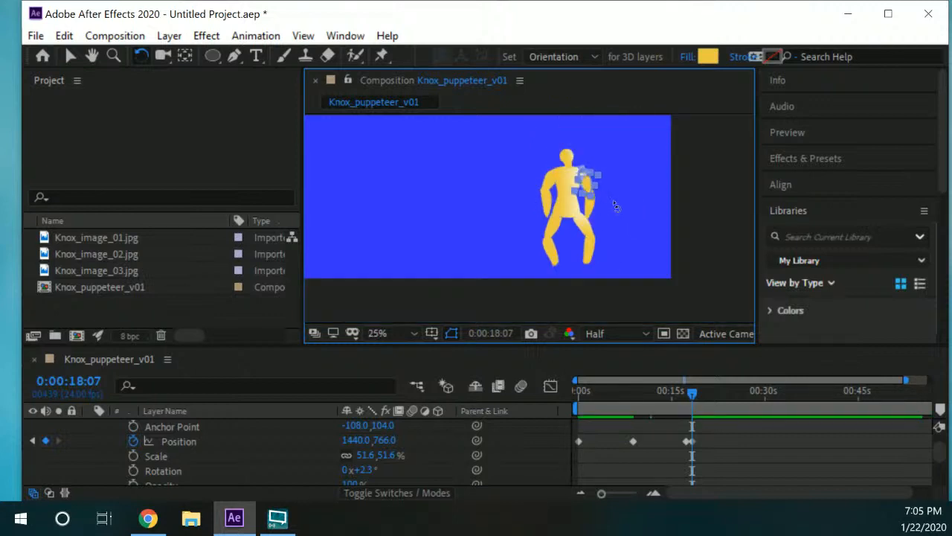
key("h")
left_click_drag(602, 218, 673, 233)
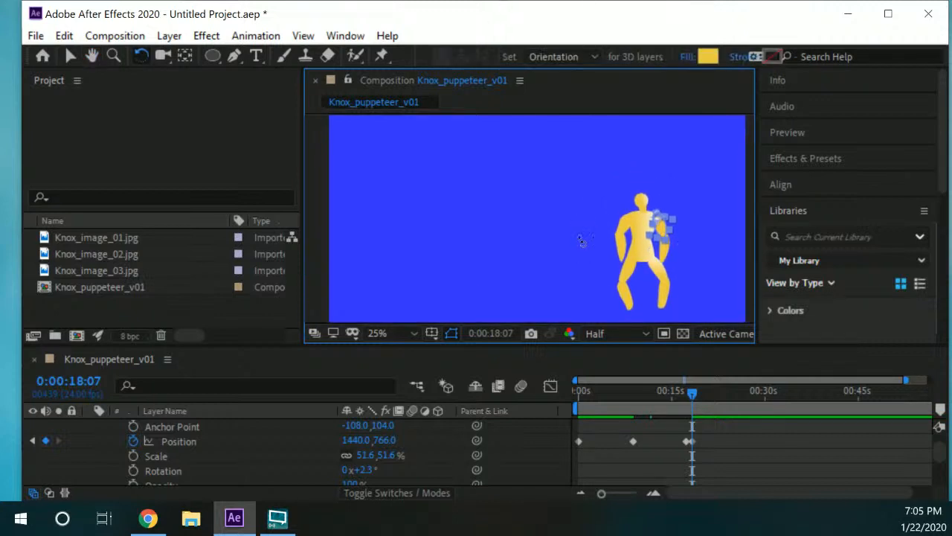
scroll(565, 235, "down", 1)
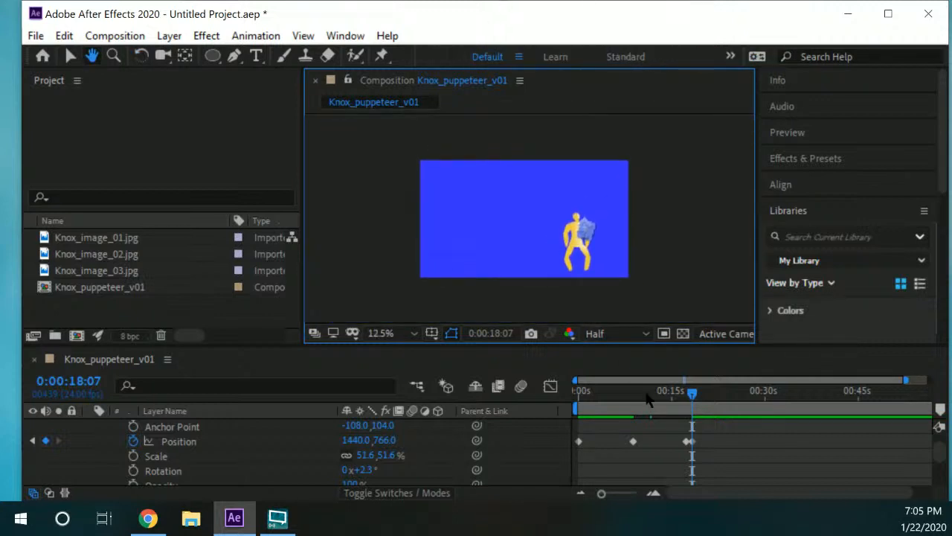
key("w")
left_click_drag(691, 392, 713, 392)
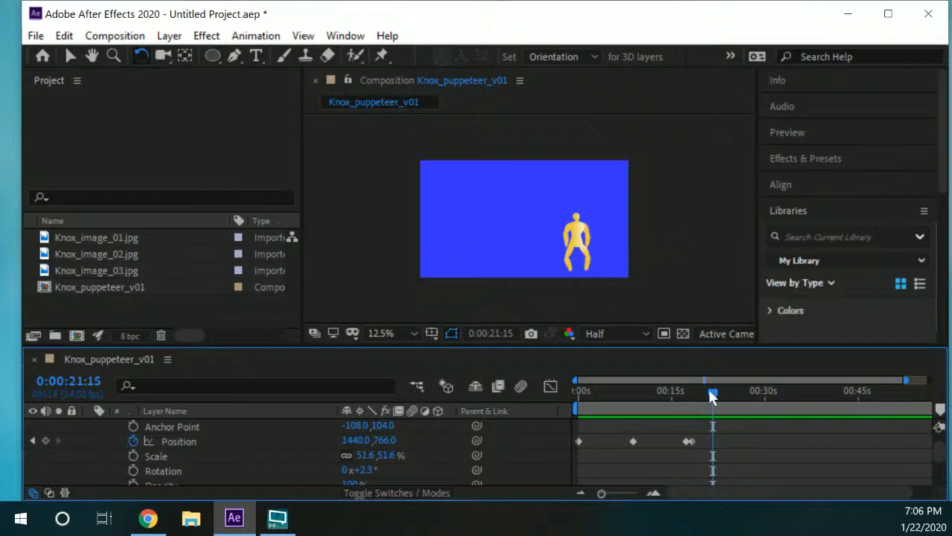
left_click_drag(712, 392, 604, 392)
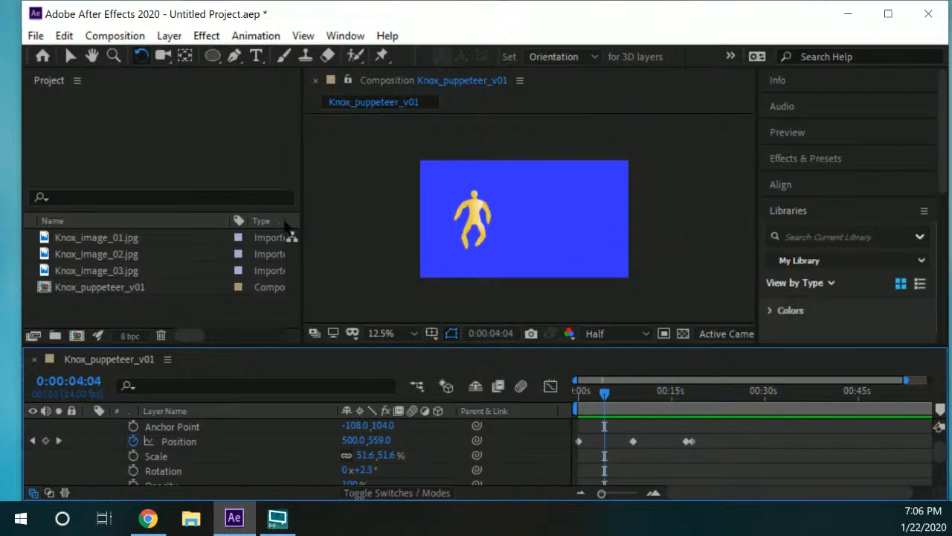
- Maximize the application window and preview the imported Knox images in the project
left_click_drag(425, 6, 424, 12)
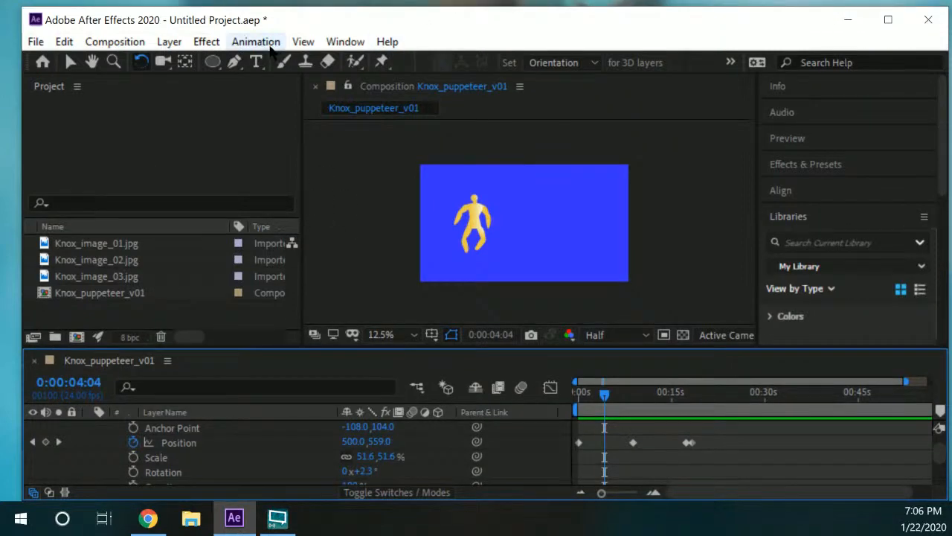
double_click(277, 17)
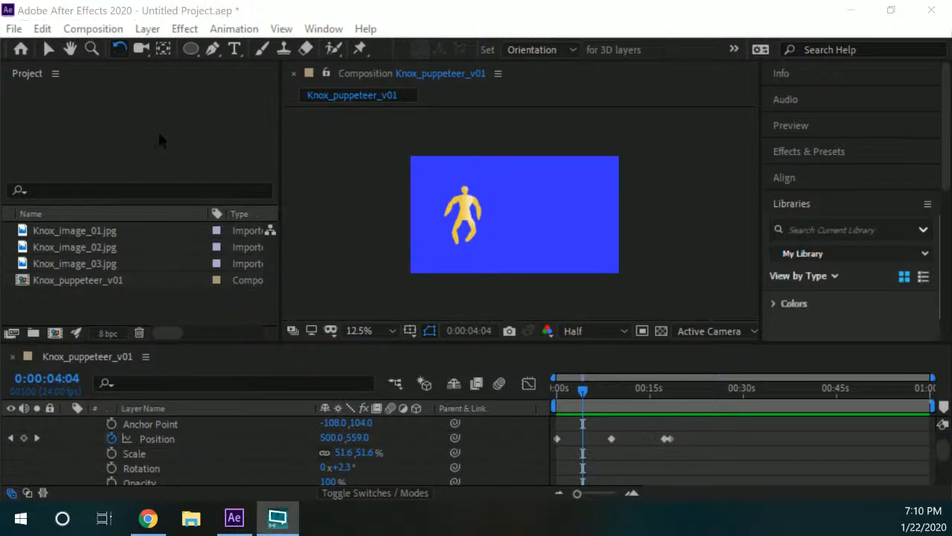
left_click(107, 248)
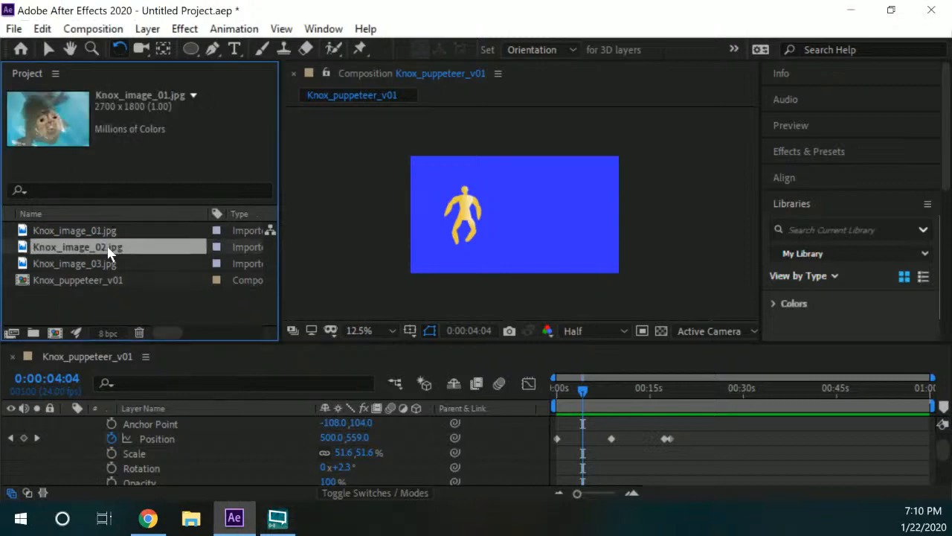
left_click(116, 264)
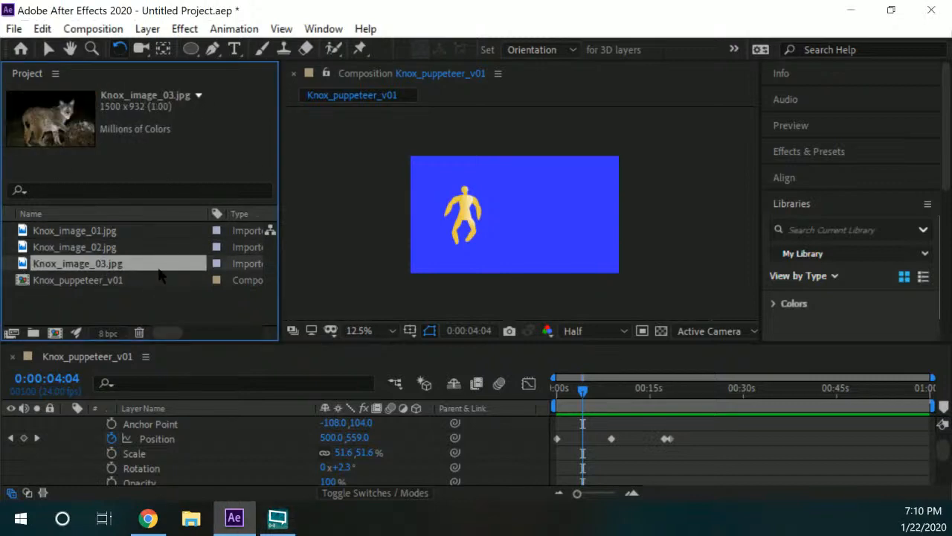
left_click(100, 316)
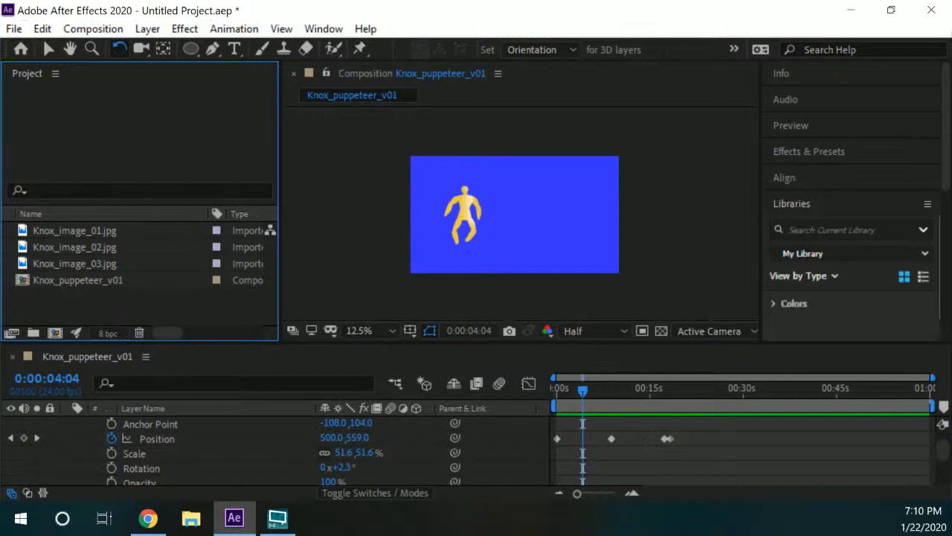
key("alt+p")
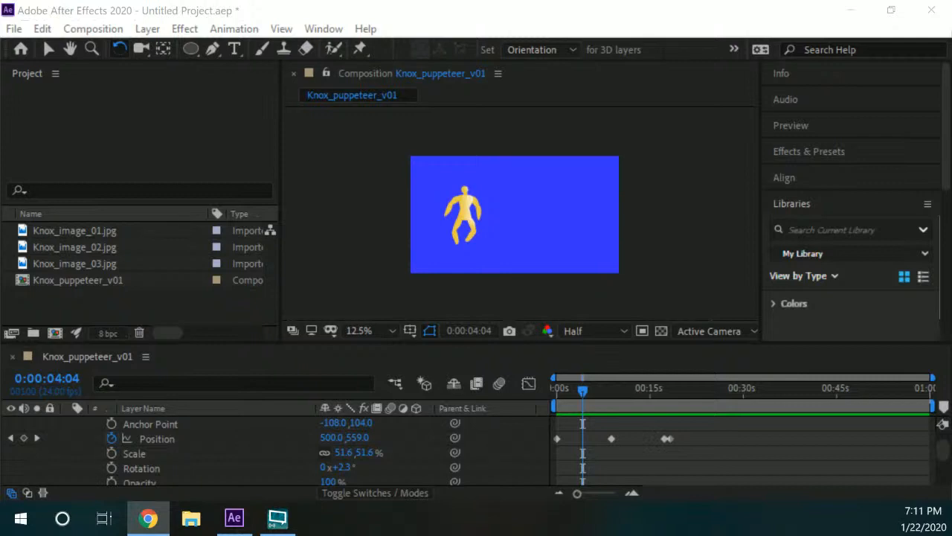
left_click(661, 17)
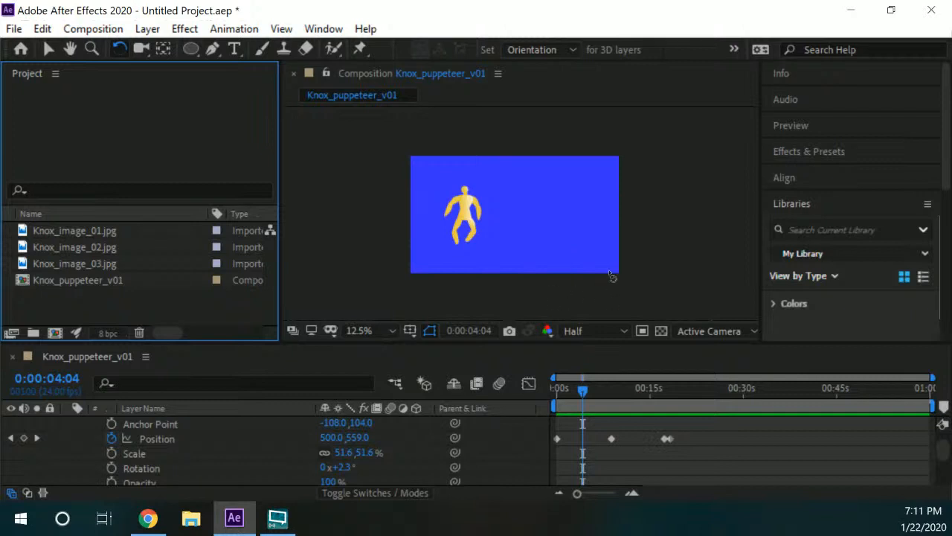
scroll(499, 232, "down", 1)
scroll(503, 236, "up", 1)
scroll(513, 232, "up", 1)
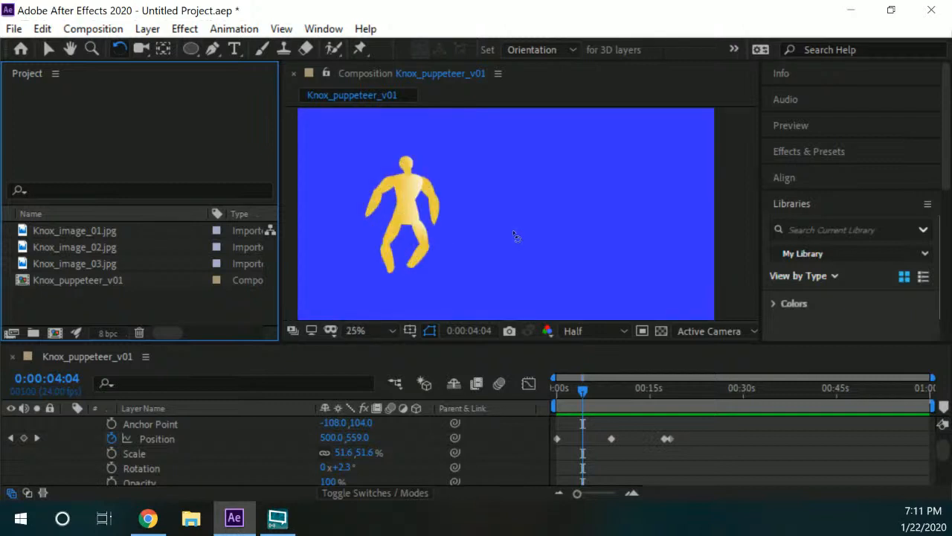
key("space")
left_click_drag(563, 224, 510, 245)
scroll(565, 225, "down", 1)
scroll(568, 226, "up", 1)
scroll(557, 224, "down", 1)
key("space")
- Preview Knox_image_01.jpg, Knox_image_02.jpg and Knox_image_03.jpg again and look over the options for importing files
left_click(109, 268)
left_click(110, 247)
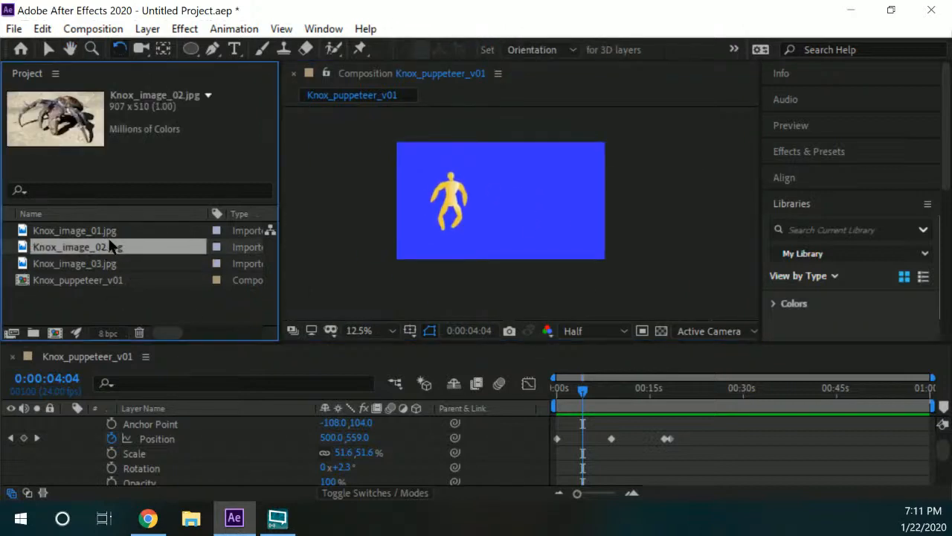
left_click(107, 231)
left_click(106, 264)
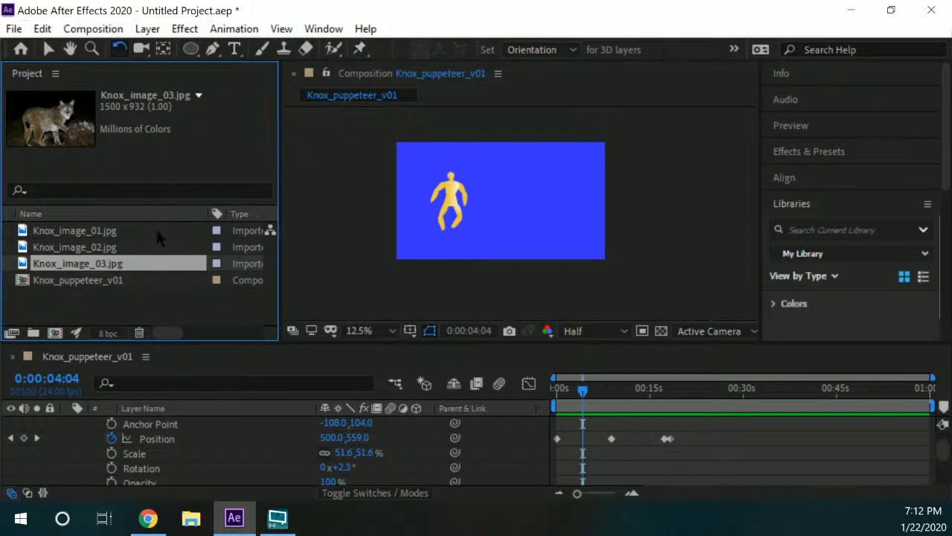
right_click(190, 307)
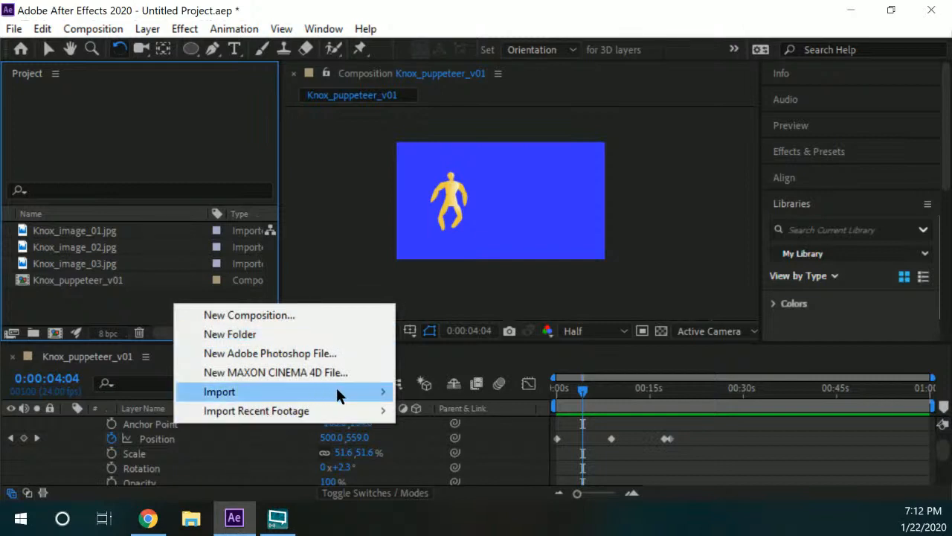
mouse_move(337, 391)
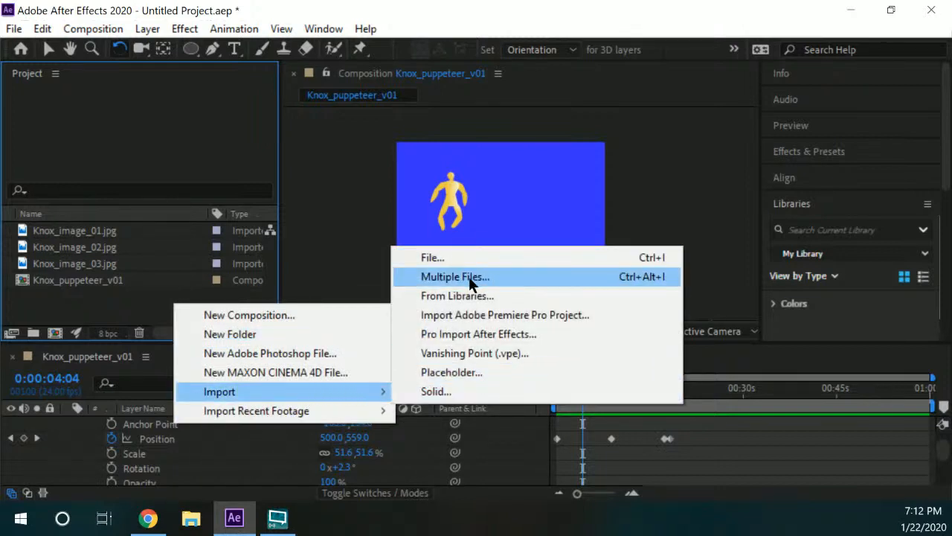
left_click(108, 312)
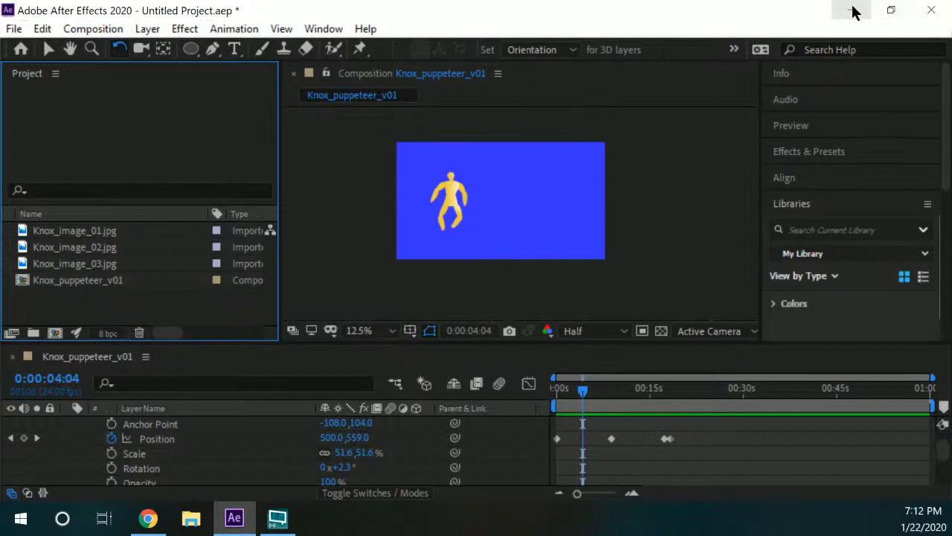
- Move the application window down to uncover the desktop and space out the three Knox image files there
left_click_drag(817, 13, 667, 336)
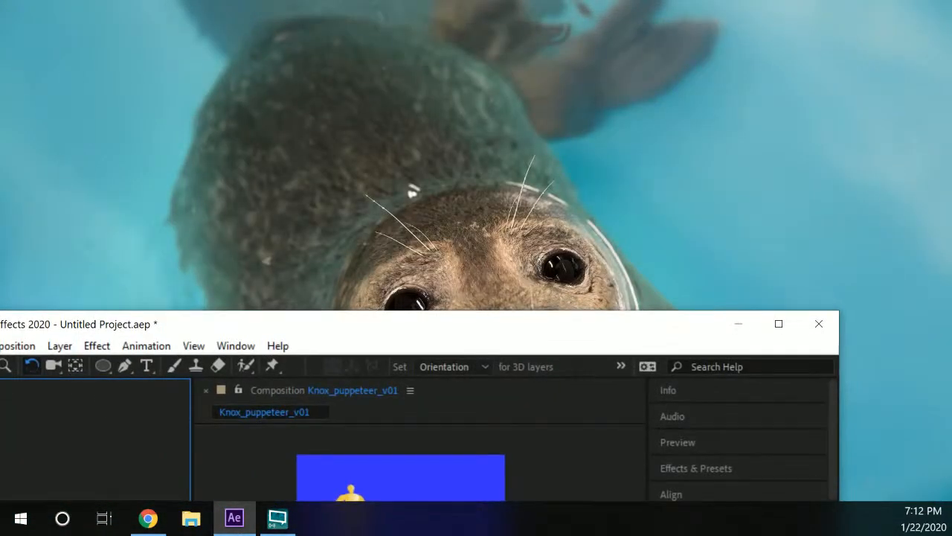
left_click_drag(0, 46, 472, 143)
left_click(395, 138)
left_click_drag(423, 124, 290, 124)
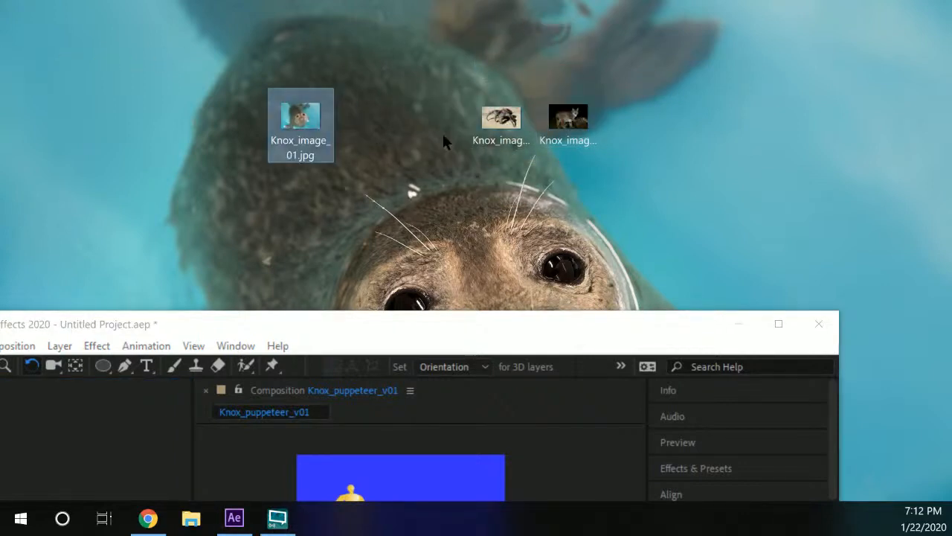
left_click_drag(502, 119, 436, 120)
mouse_move(569, 118)
left_mouse_down()
mouse_move(634, 114)
mouse_move(567, 117)
left_mouse_up()
mouse_move(442, 112)
left_mouse_down()
mouse_move(474, 117)
mouse_move(403, 112)
mouse_move(436, 119)
left_mouse_up()
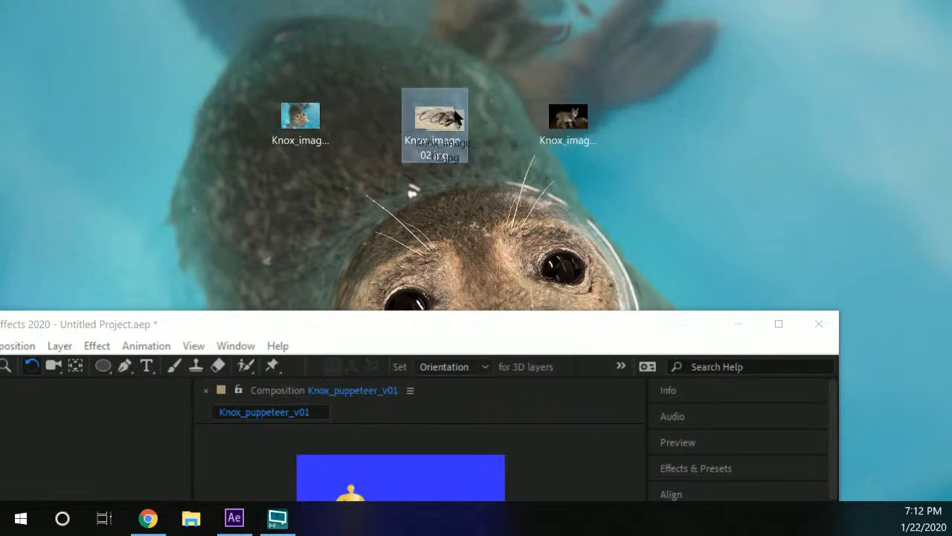
- Move the application window back up and resize it to nearly fill the screen above the taskbar
left_click(470, 320)
left_click_drag(471, 318, 563, 7)
left_click_drag(104, 20, 202, 19)
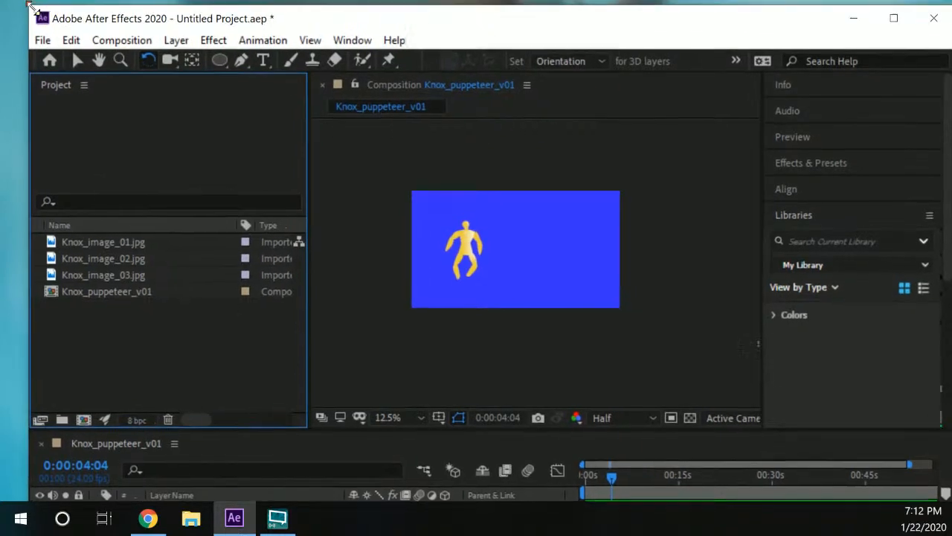
left_click_drag(30, 4, 35, 7)
mouse_move(306, 22)
left_mouse_down()
mouse_move(311, 11)
mouse_move(308, 18)
left_mouse_up()
left_click_drag(31, 3, 113, 126)
left_click_drag(380, 125, 381, 111)
left_click_drag(387, 129, 295, 24)
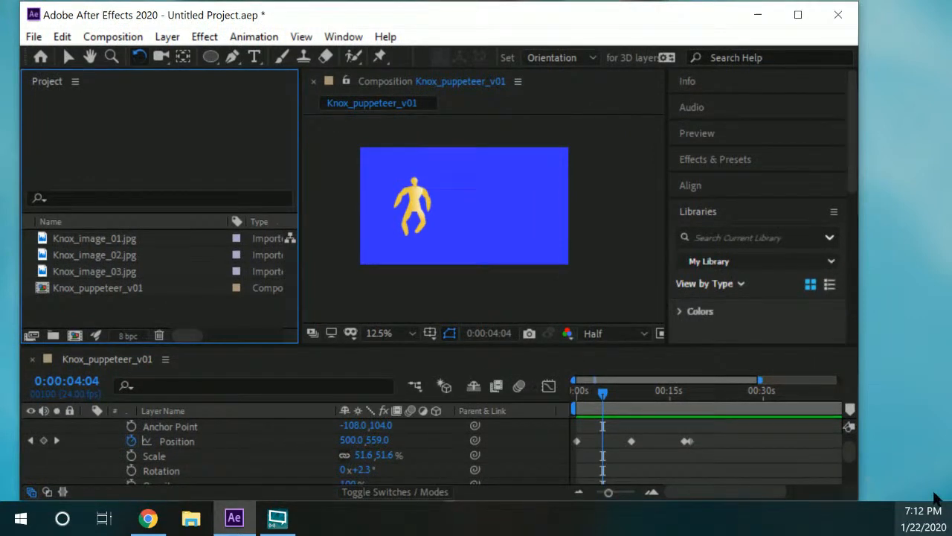
left_click_drag(856, 503, 946, 500)
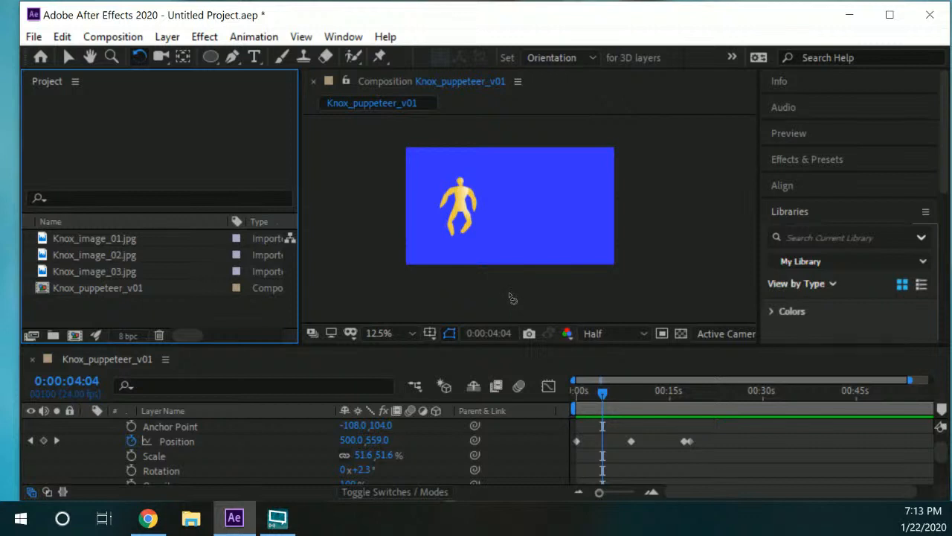
- Switch to the Selection tool and select the Knox_puppeteer_v01 composition in the project
key("v")
left_click(695, 202)
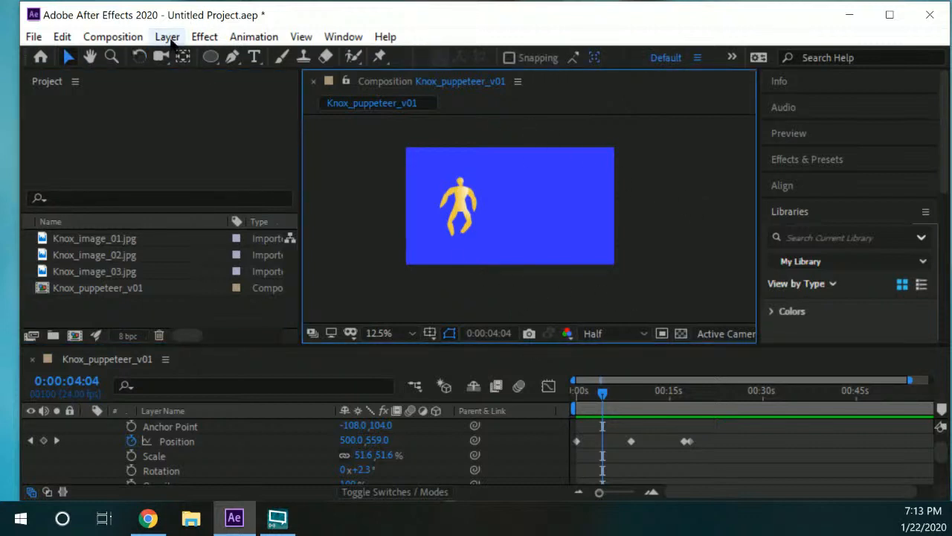
left_click(128, 146)
left_click(99, 290)
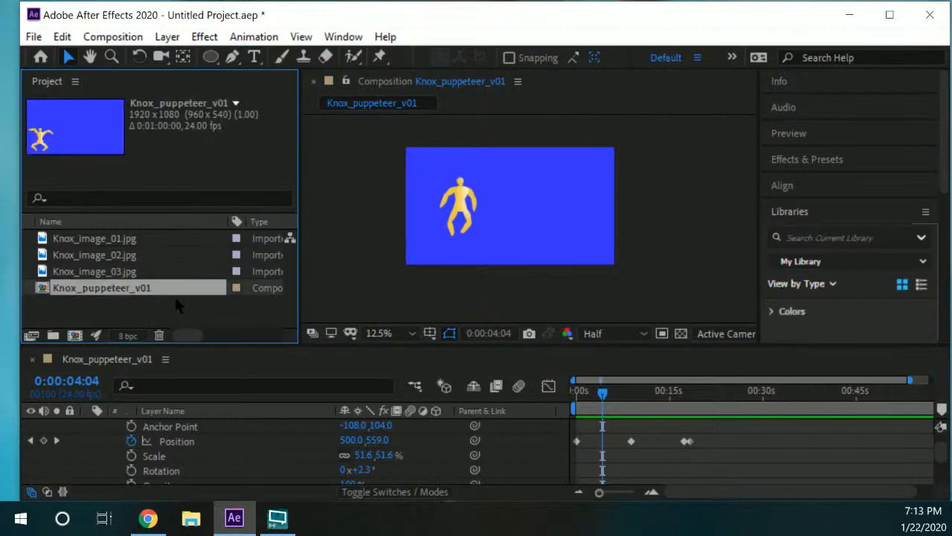
- Start saving the project as a new file in the 2650 Visual Effects folder inside 2020 Spring
left_click(34, 36)
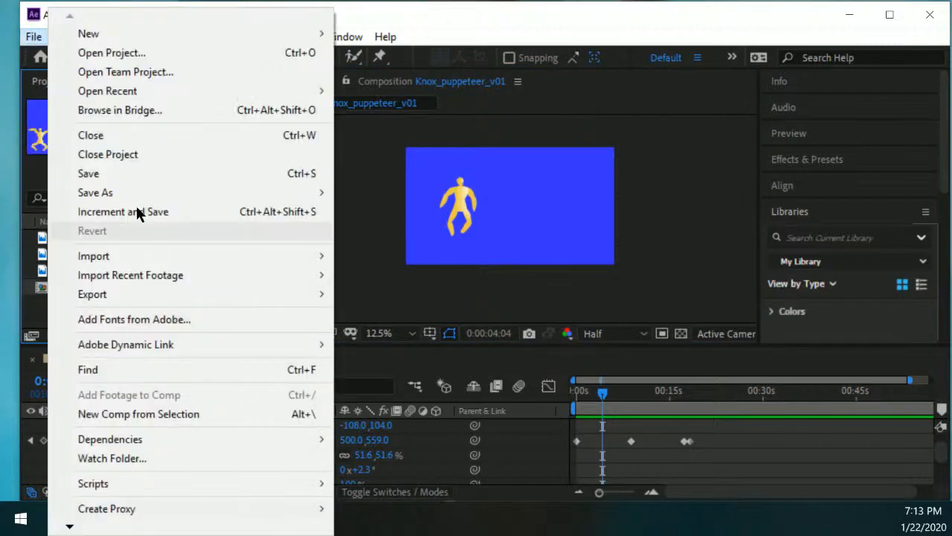
mouse_move(164, 192)
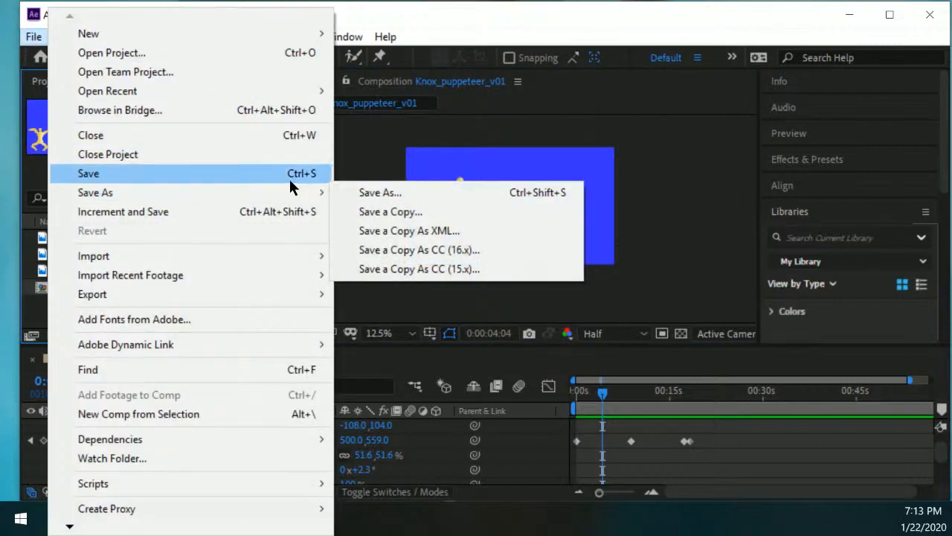
left_click(363, 193)
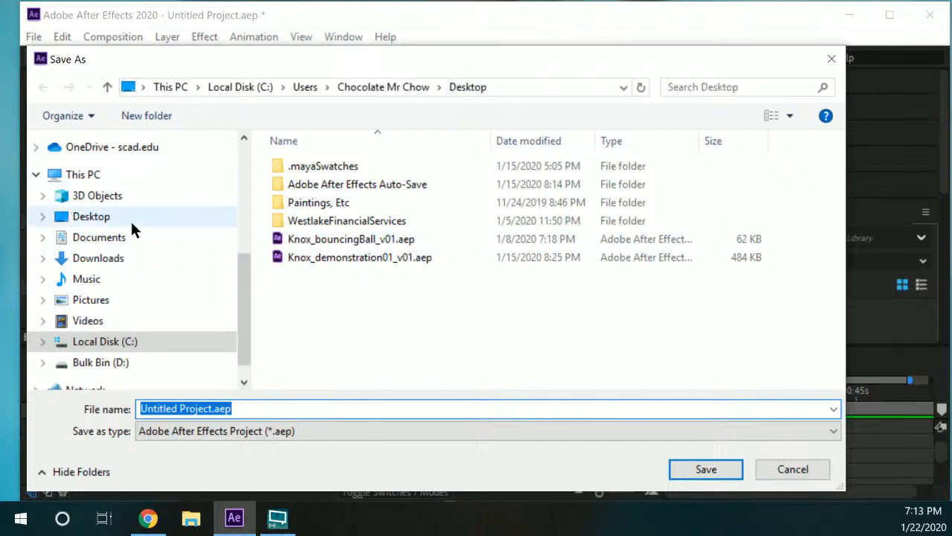
scroll(201, 298, "up", 2)
scroll(158, 171, "up", 3)
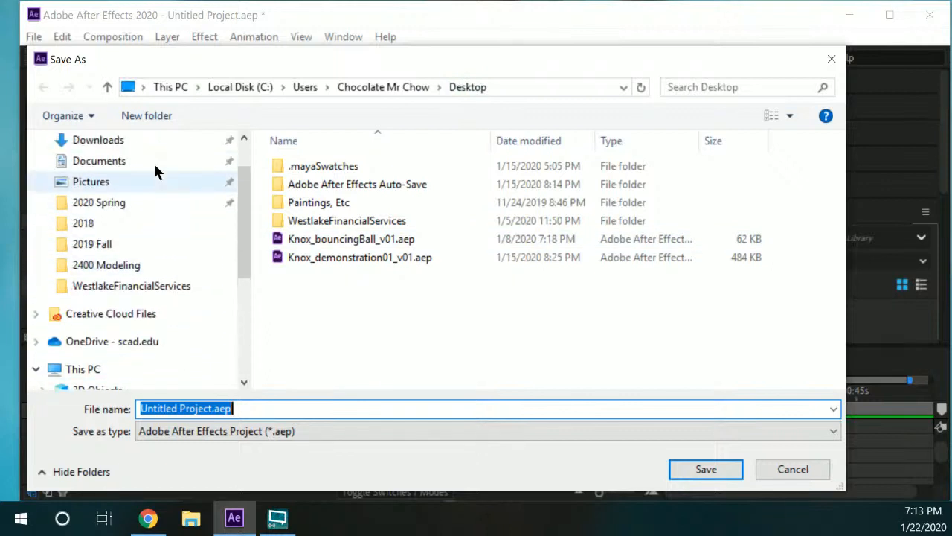
left_click(157, 202)
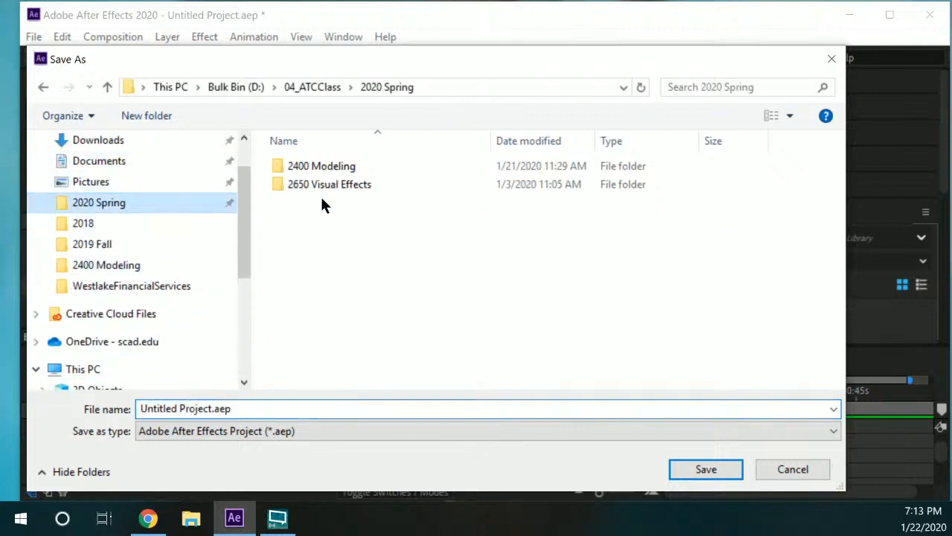
double_click(359, 185)
- Name the project file Knox_puppeteerAnimMasking_v01 and save it
left_click(250, 409)
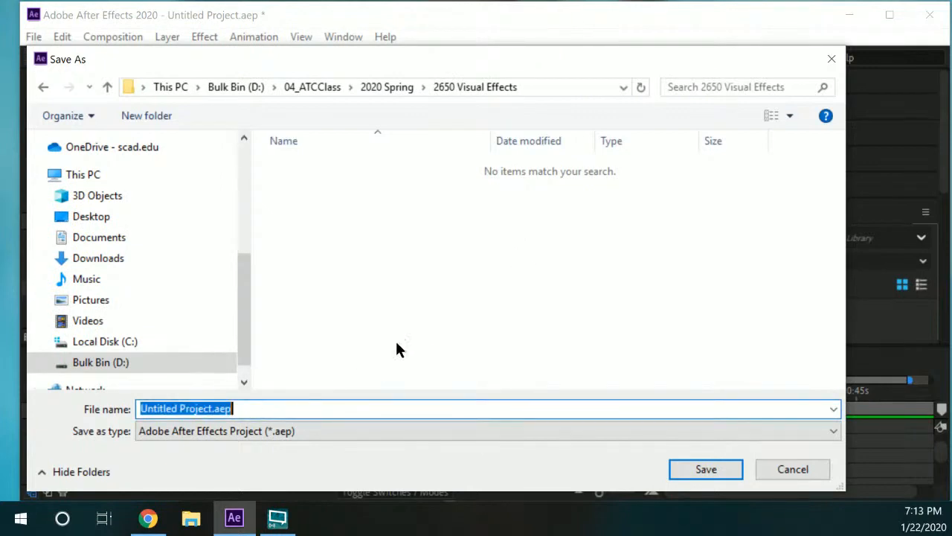
type("Knox_")
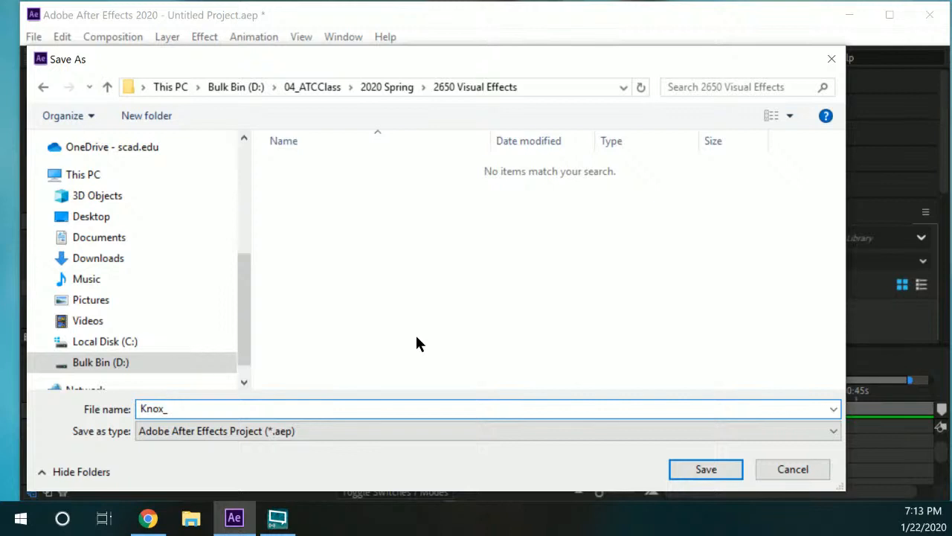
type("a")
key("BackSpace")
type("puppeter")
key("BackSpace")
type("erAnim")
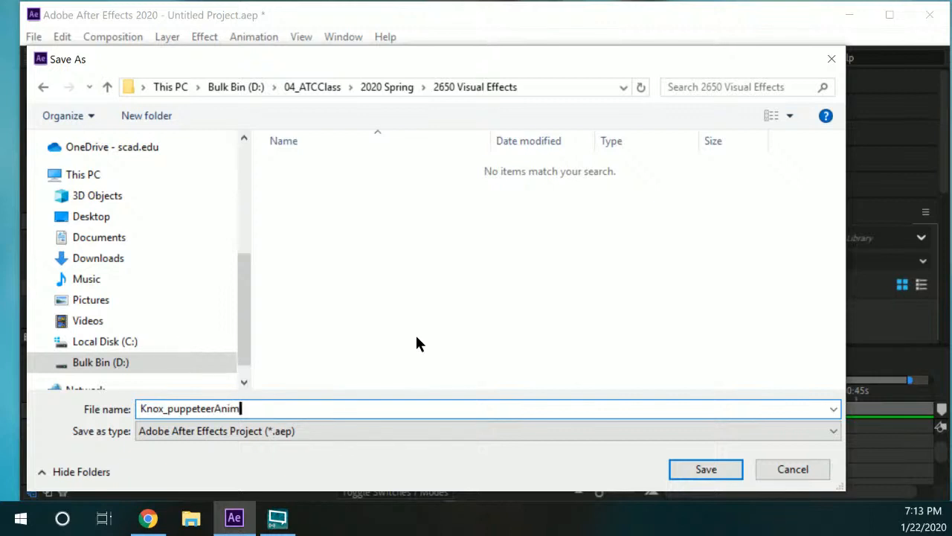
type("Masking_v01")
left_click(705, 469)
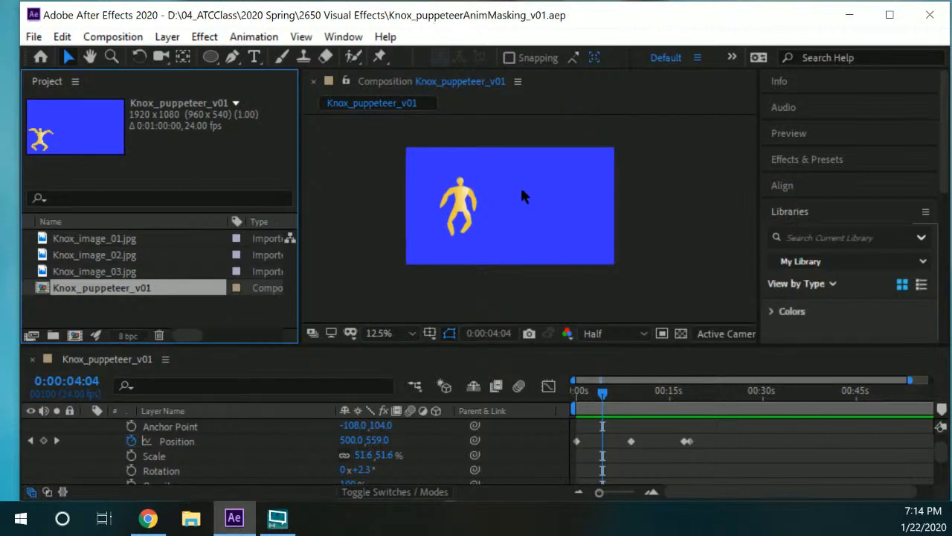
- Preview the imported images Knox_image_01.jpg, Knox_image_02.jpg and Knox_image_03.jpg in the project and clear the selection
left_click(726, 482)
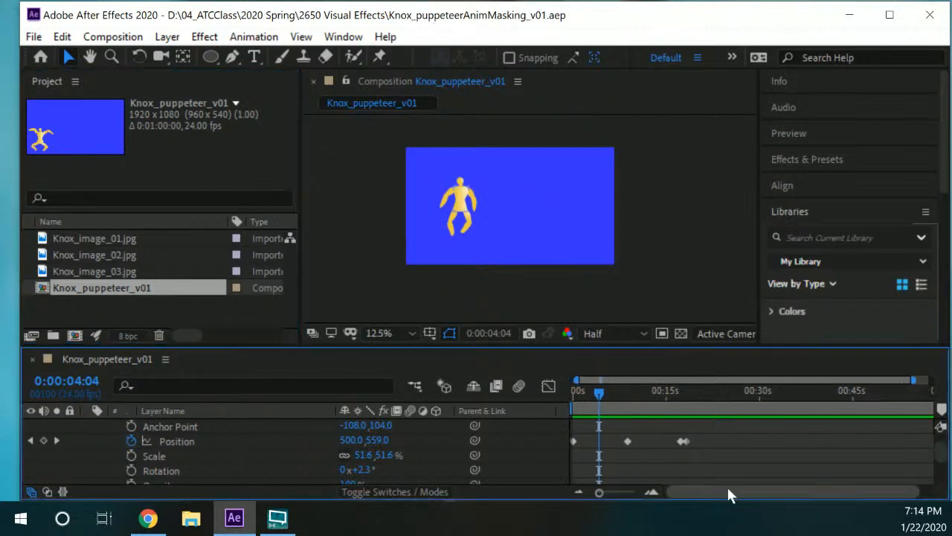
left_click(148, 308)
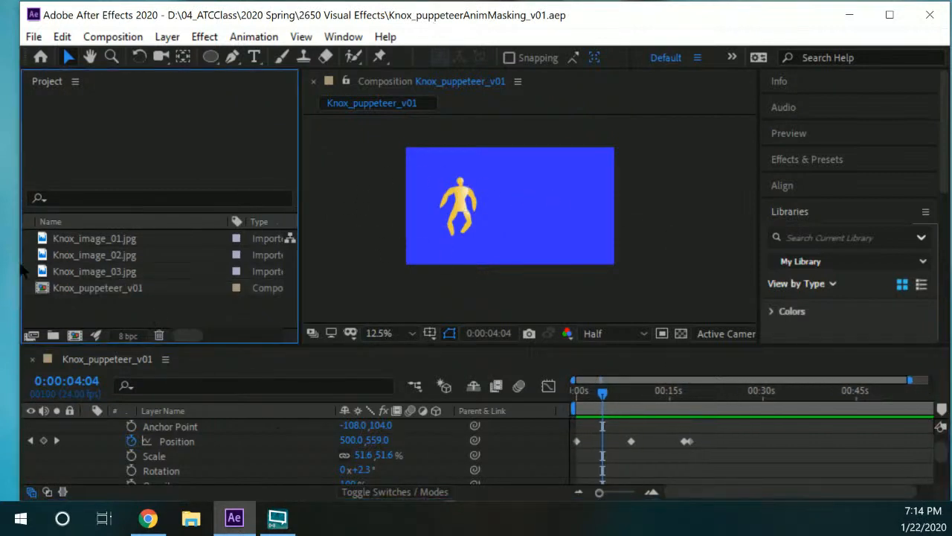
left_click(95, 253)
left_click(93, 272)
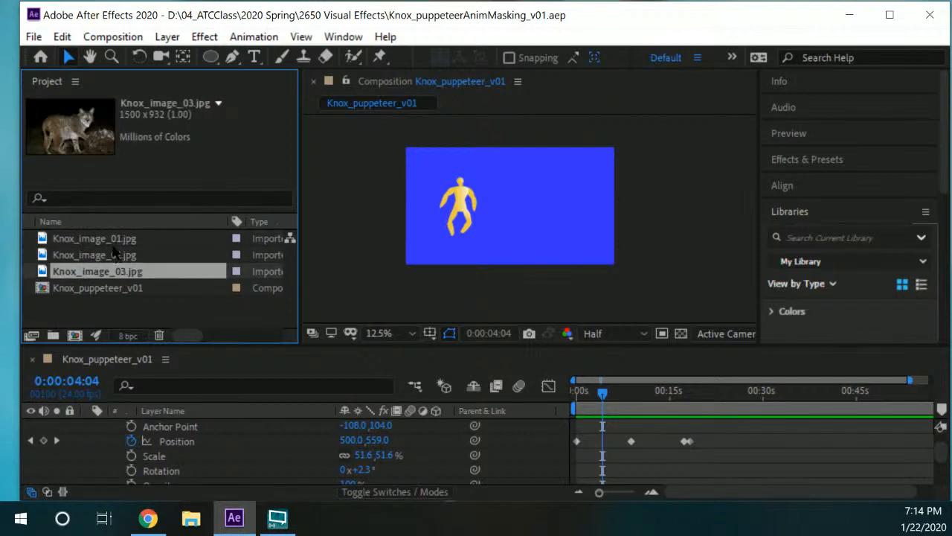
left_click(112, 254)
left_click(108, 240)
left_click(106, 257)
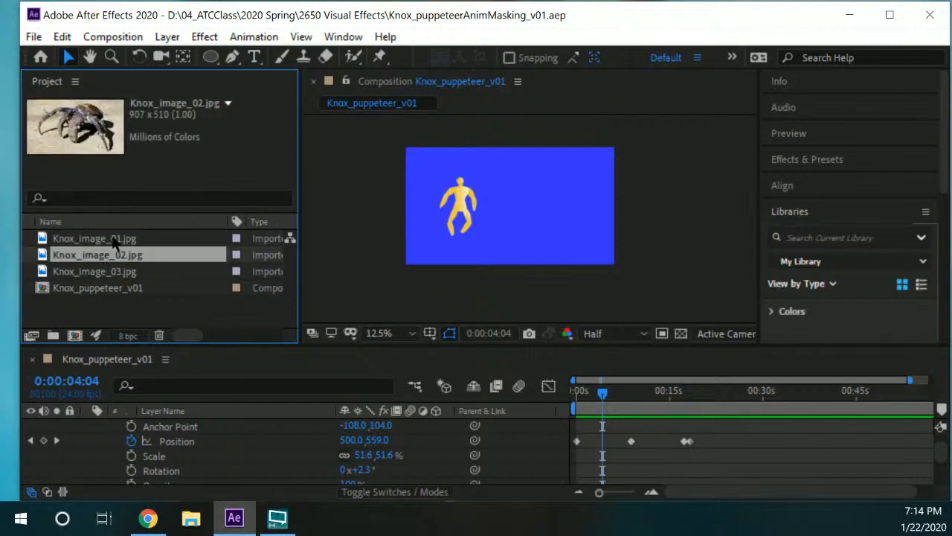
left_click(112, 240)
left_click(121, 302)
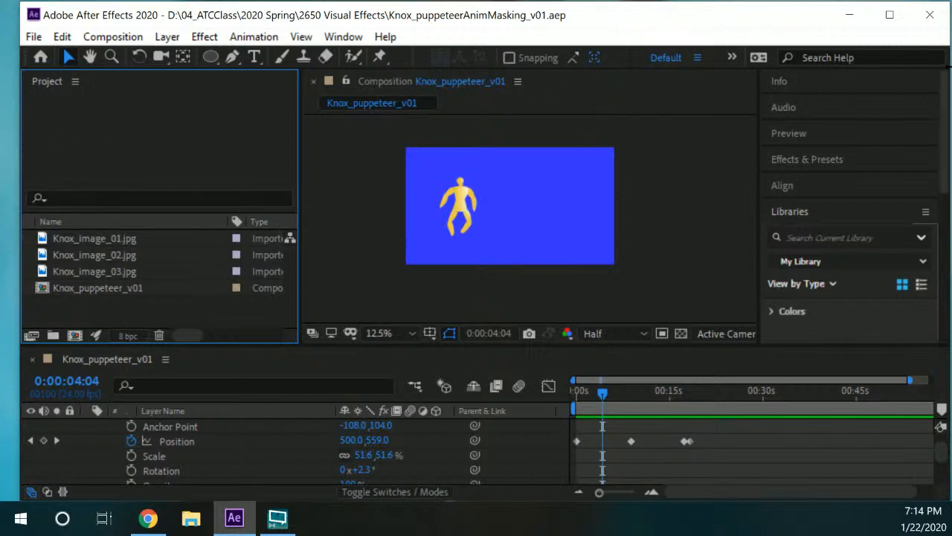
- Start a new composition from the project and name it Knox_maskingAndBlending_v01
left_click_drag(948, 68, 947, 69)
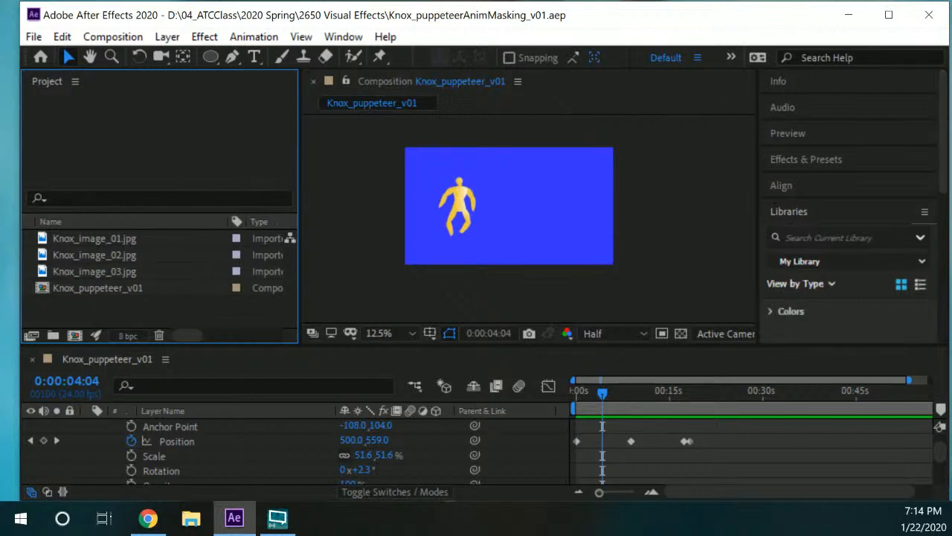
right_click(87, 308)
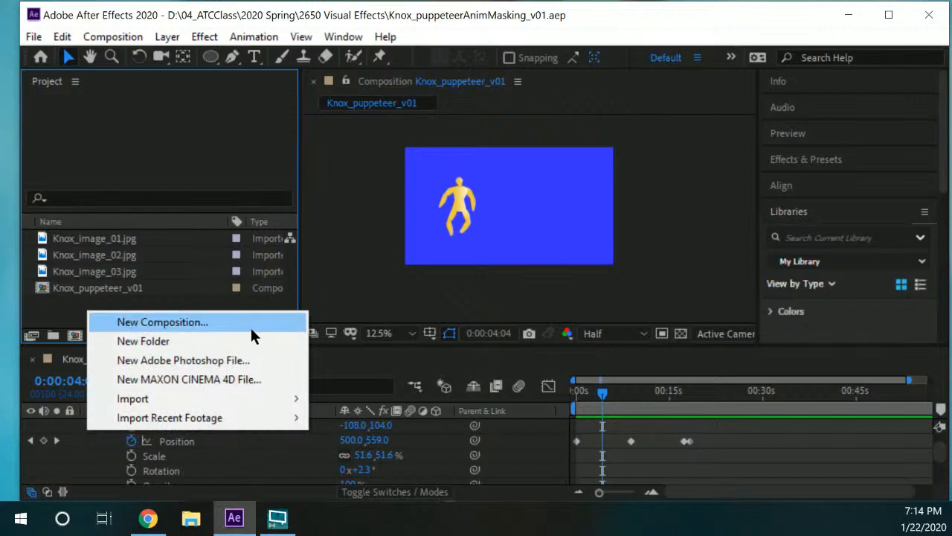
left_click(249, 324)
mouse_move(541, 28)
left_mouse_down()
mouse_move(621, 32)
mouse_move(533, 39)
left_mouse_up()
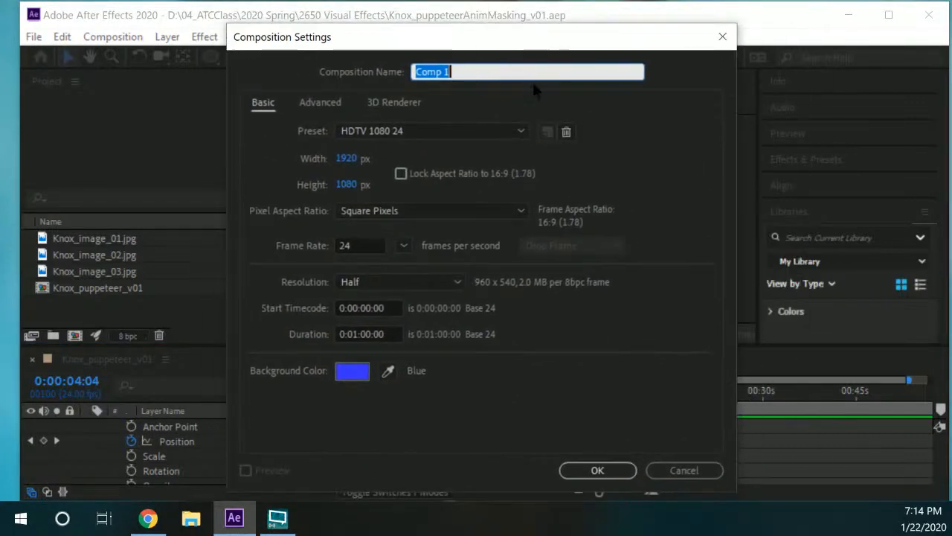
key("BackSpace")
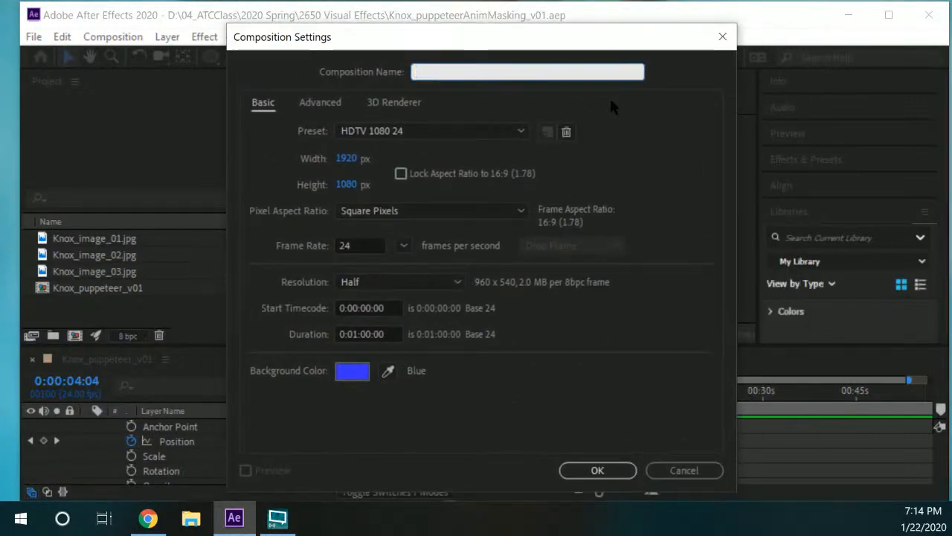
type("Knox")
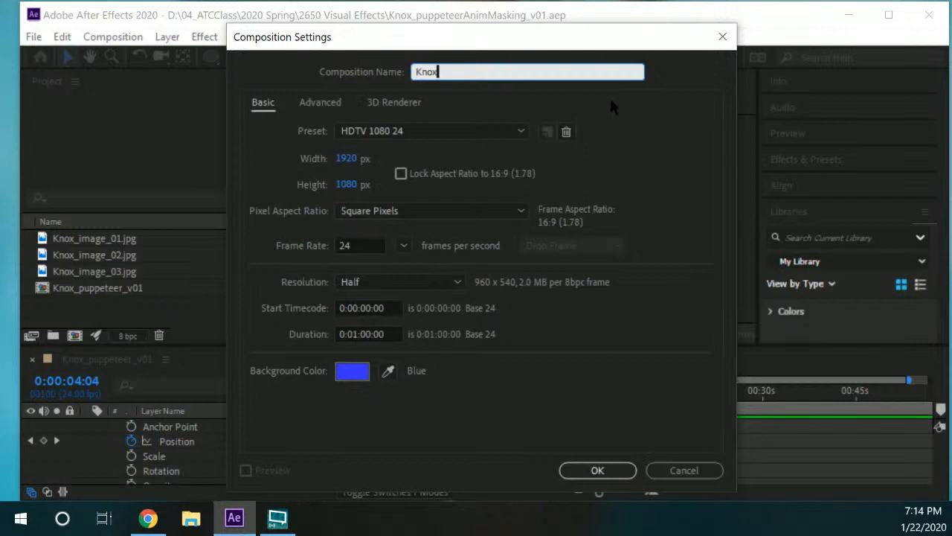
type("_maskingAndBl")
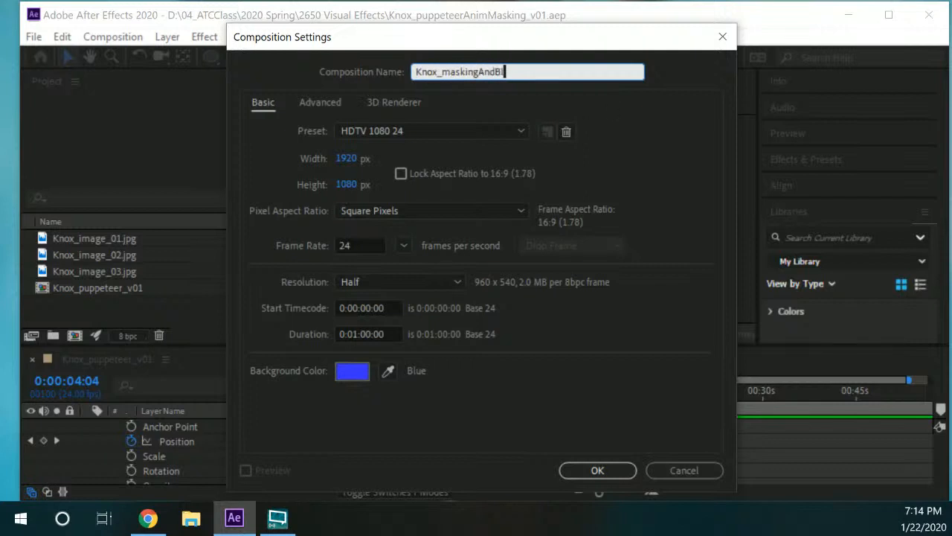
type("ending_v01")
- Set the new composition's background colour to neutral gray 7F7F7F and create the composition
left_click(351, 371)
left_click_drag(290, 153, 480, 149)
mouse_move(260, 215)
left_mouse_down()
mouse_move(170, 161)
mouse_move(169, 291)
mouse_move(206, 302)
mouse_move(203, 280)
mouse_move(204, 293)
mouse_move(217, 283)
left_mouse_up()
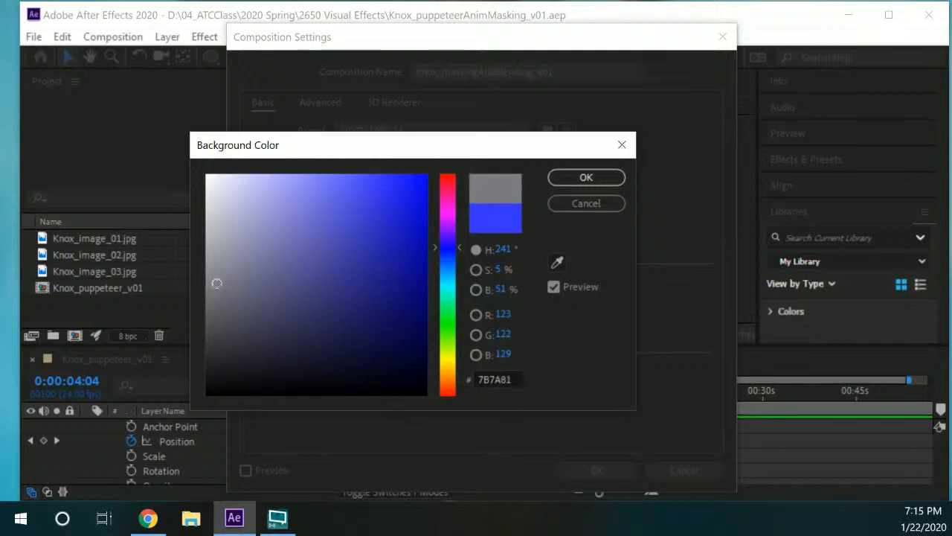
mouse_move(517, 139)
left_mouse_down()
mouse_move(515, 236)
mouse_move(516, 137)
left_mouse_up()
left_click_drag(596, 142, 593, 138)
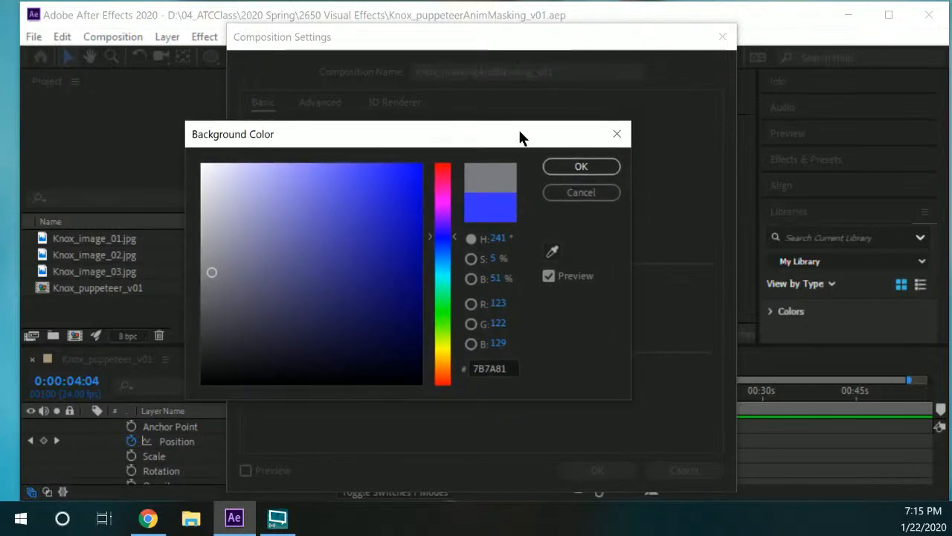
left_click_drag(519, 137, 487, 124)
left_click_drag(179, 256, 151, 256)
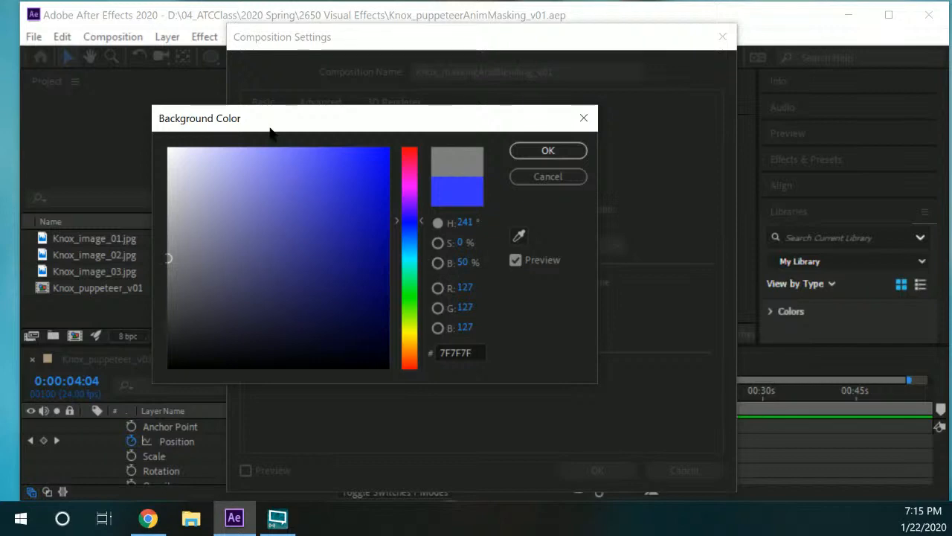
left_click_drag(320, 118, 455, 103)
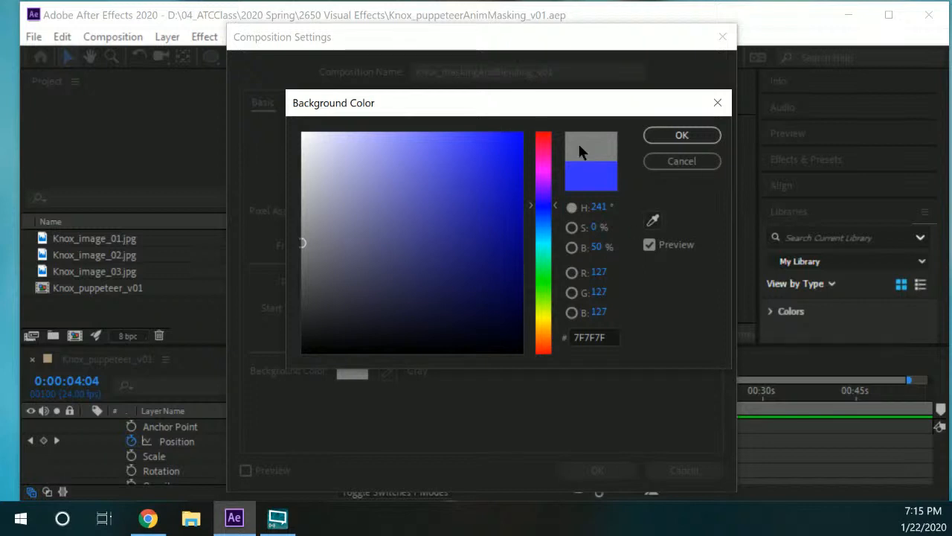
left_click_drag(580, 96, 612, 102)
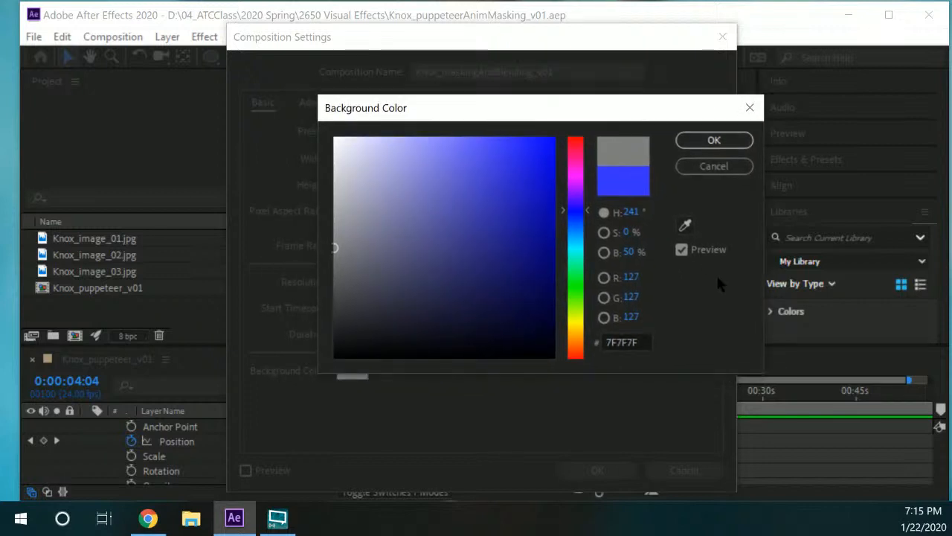
left_click(718, 140)
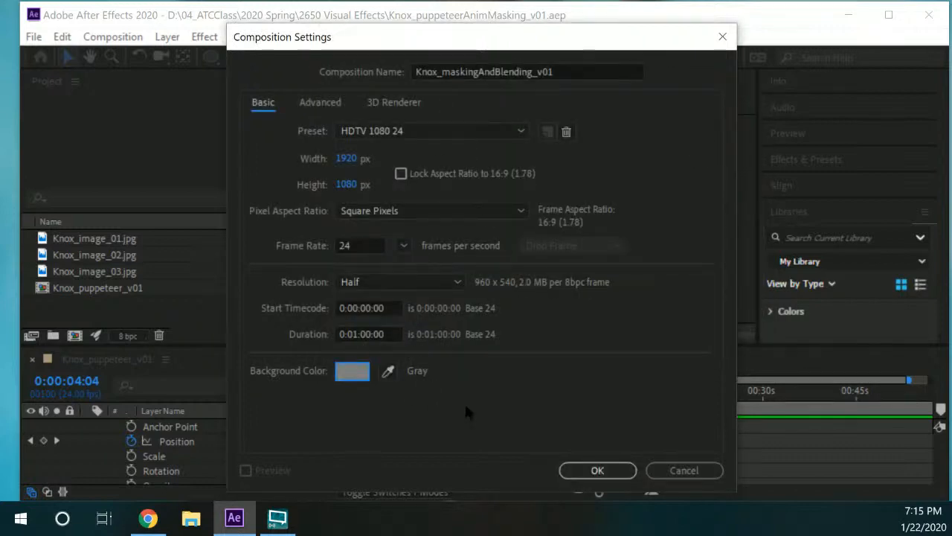
left_click_drag(606, 46, 779, 43)
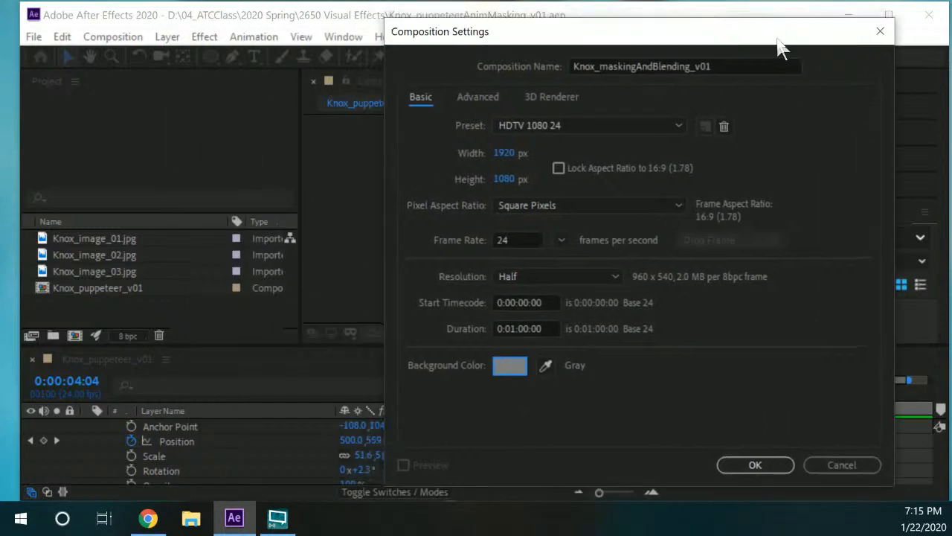
left_click(796, 465)
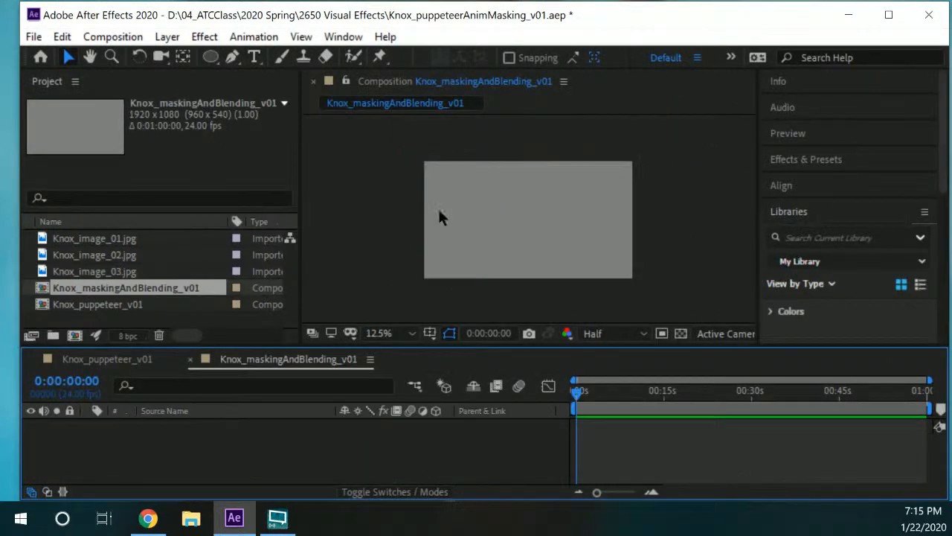
- Compare the new Knox_maskingAndBlending_v01 composition with the three imported images in the project previews
left_click(118, 290)
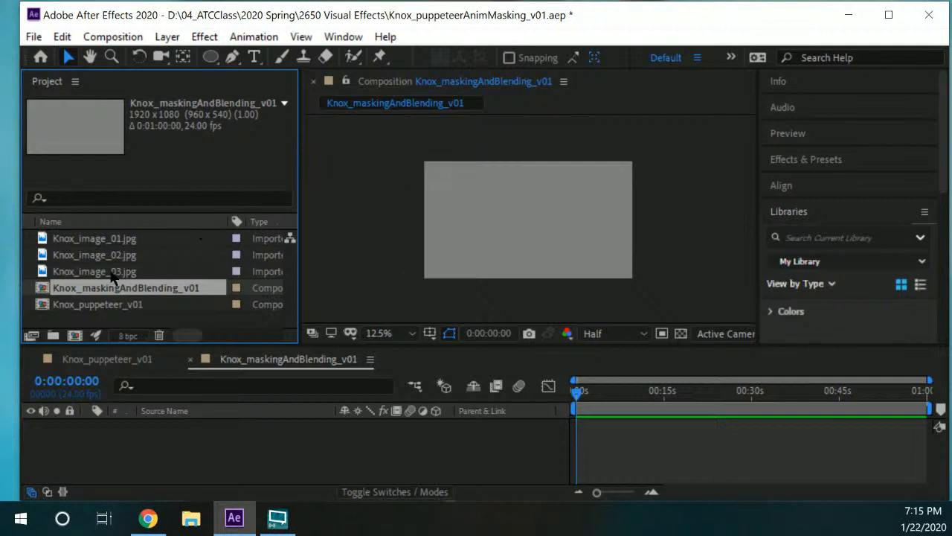
key("Up")
key("Up")
key("Up")
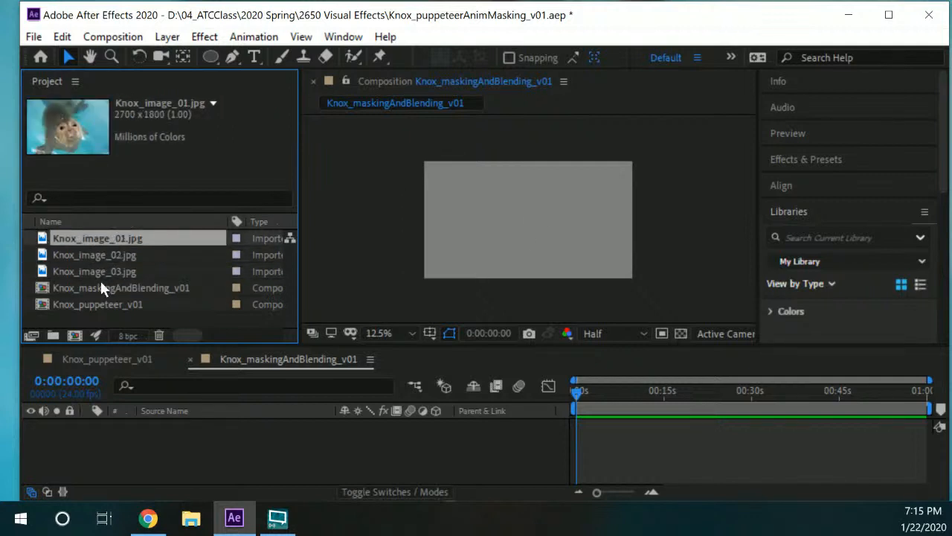
left_click(104, 287)
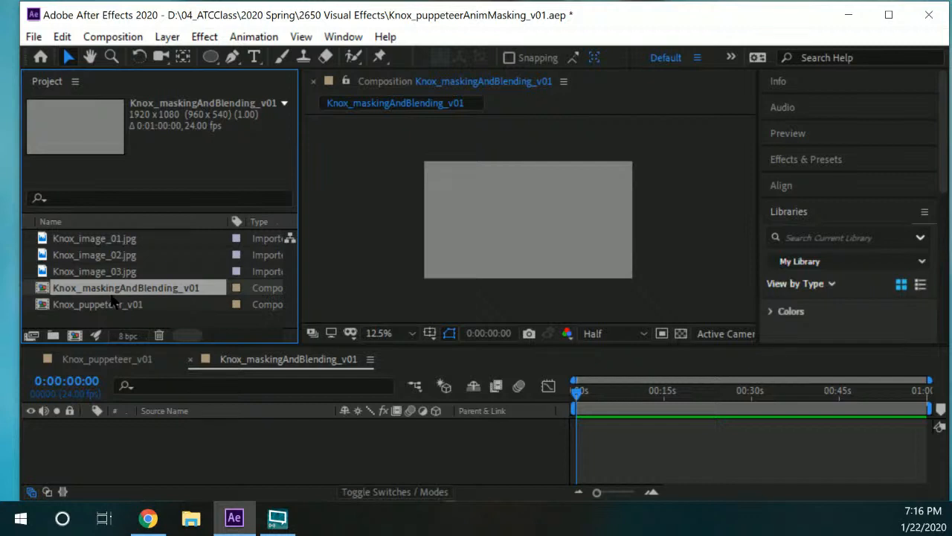
- Add Knox_image_01.jpg, Knox_image_02.jpg and Knox_image_03.jpg together as layers of the Knox_maskingAndBlending_v01 composition
left_click(138, 238)
left_click(141, 271, "shift")
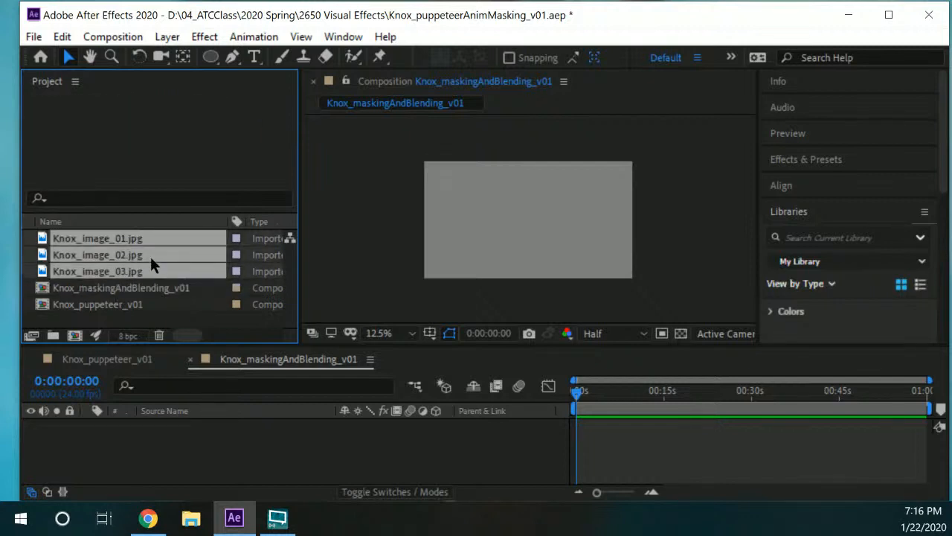
left_click_drag(150, 255, 201, 447)
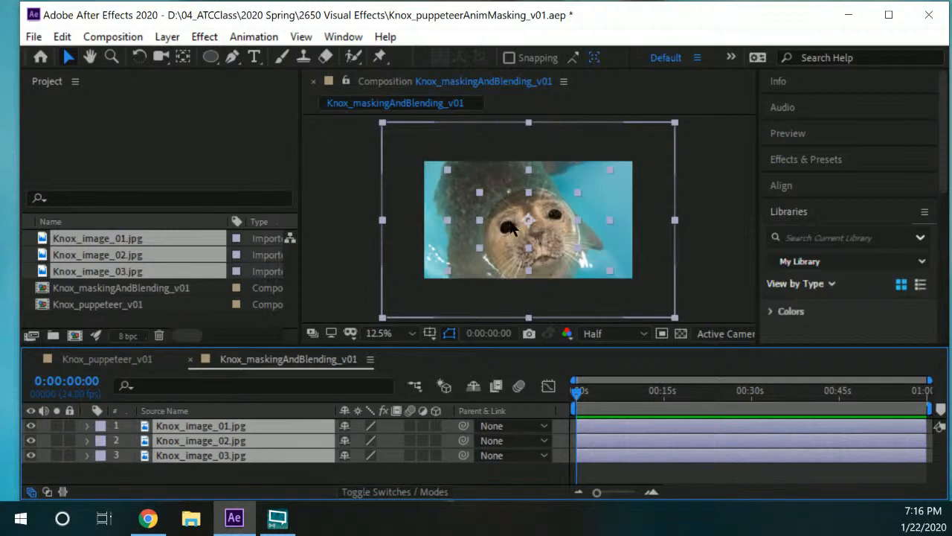
- Fit the Knox_image_01.jpg, Knox_image_02.jpg and Knox_image_03.jpg layers together to the composition's size with Fit to Comp
right_click(551, 215)
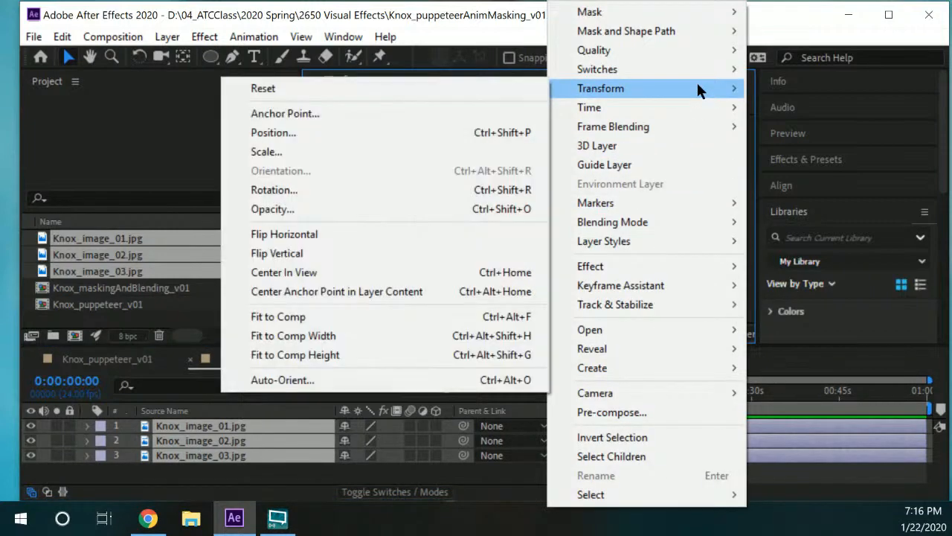
left_click(780, 12)
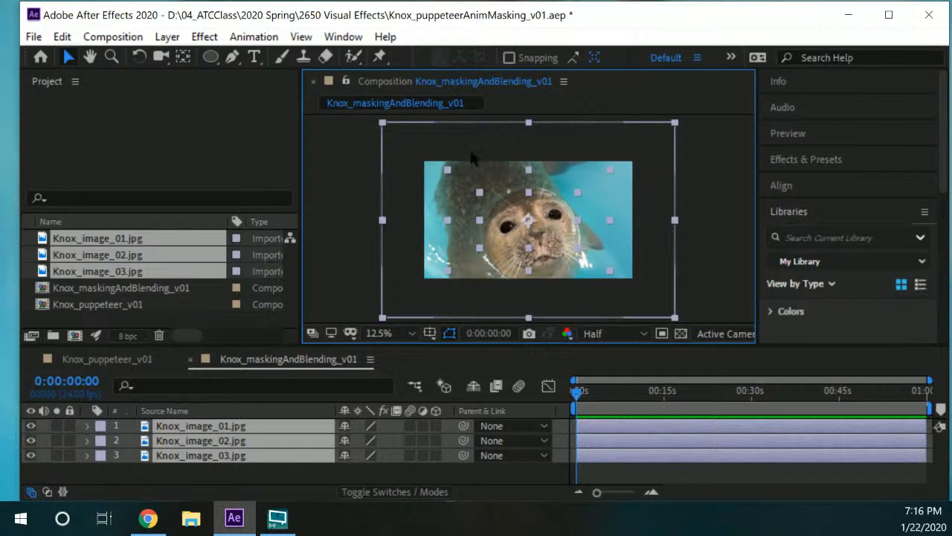
right_click(498, 212)
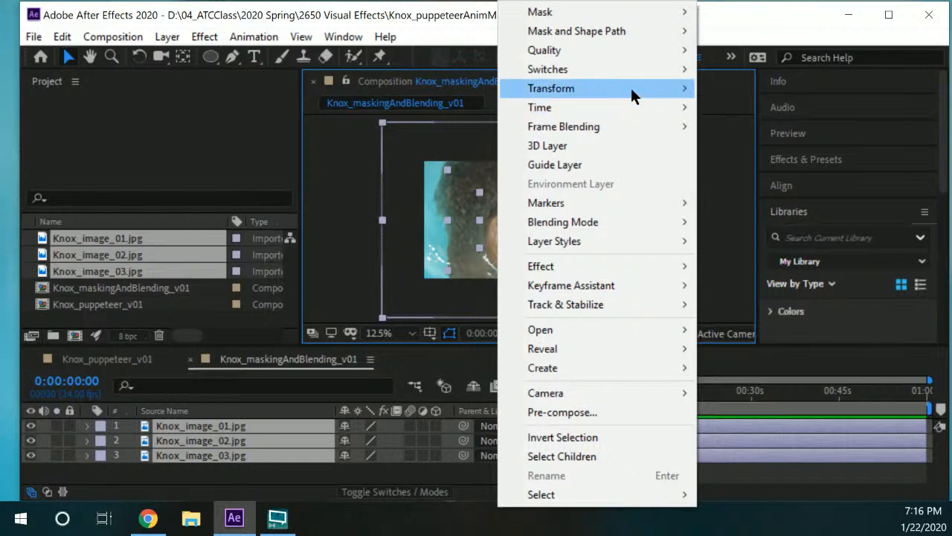
mouse_move(631, 88)
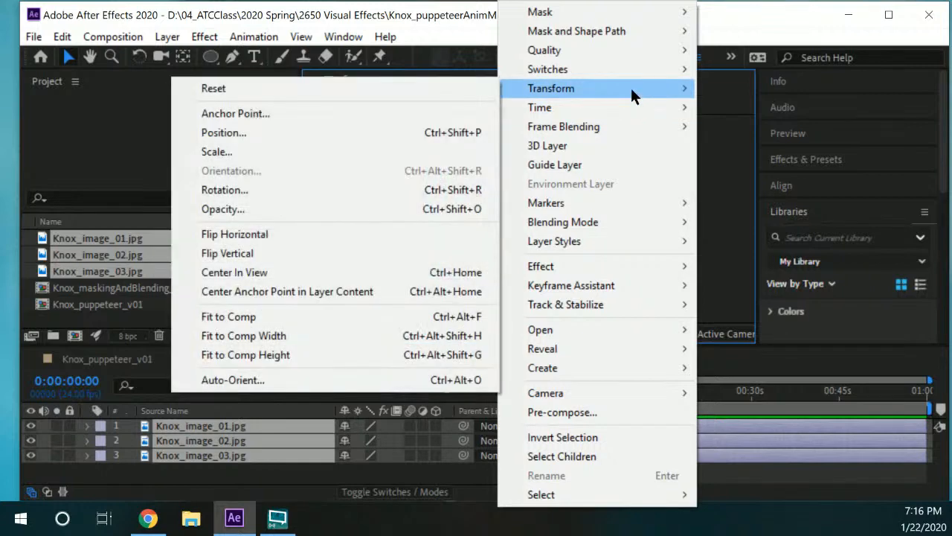
left_click(389, 316)
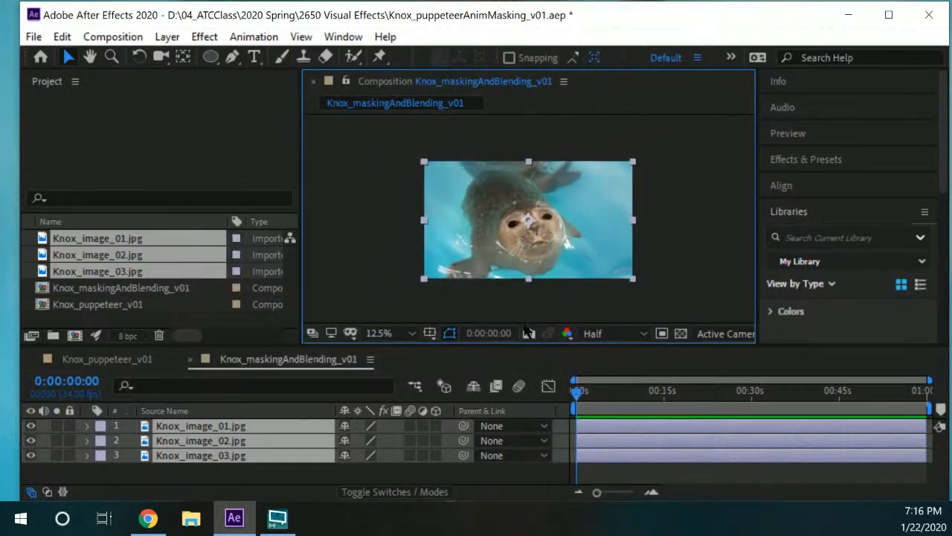
left_click(659, 268)
scroll(655, 257, "up", 1)
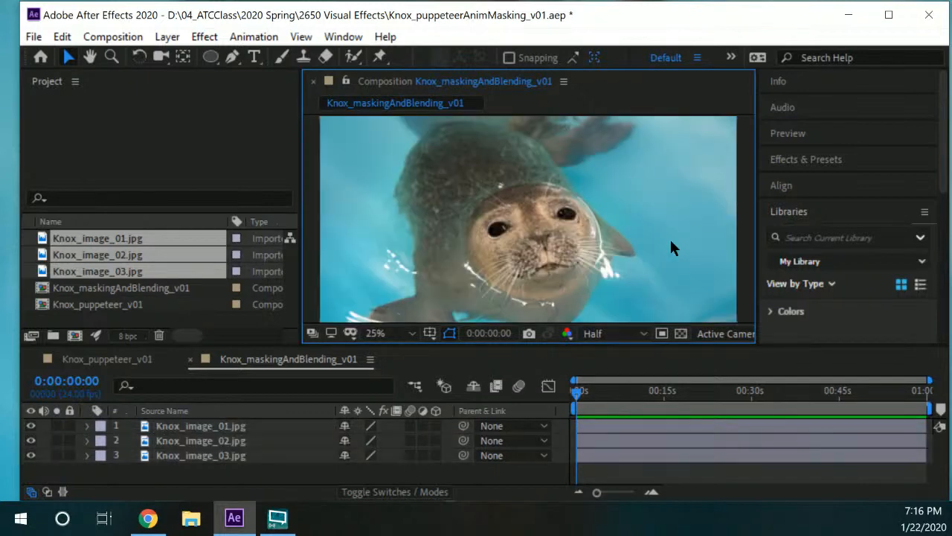
key("space")
mouse_move(560, 250)
left_mouse_down()
mouse_move(504, 226)
mouse_move(563, 232)
left_mouse_up()
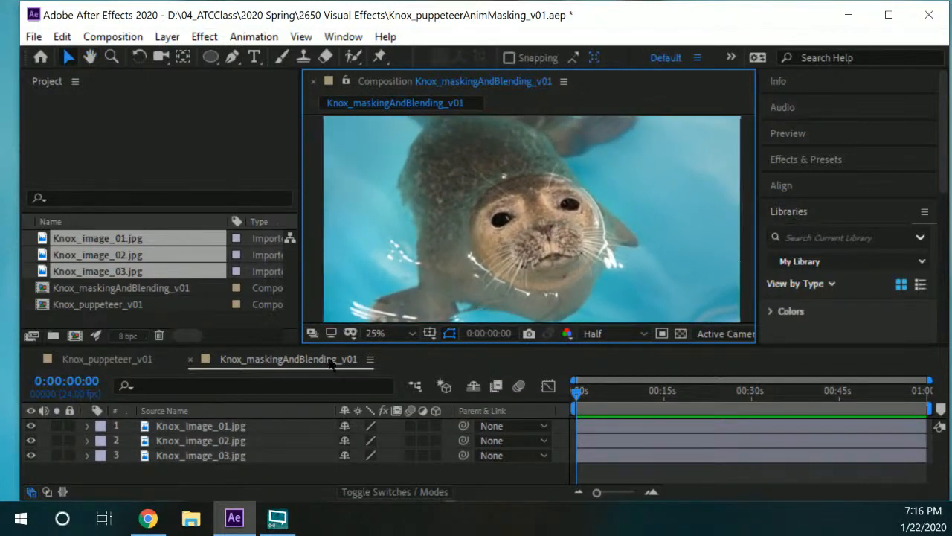
left_click(238, 425)
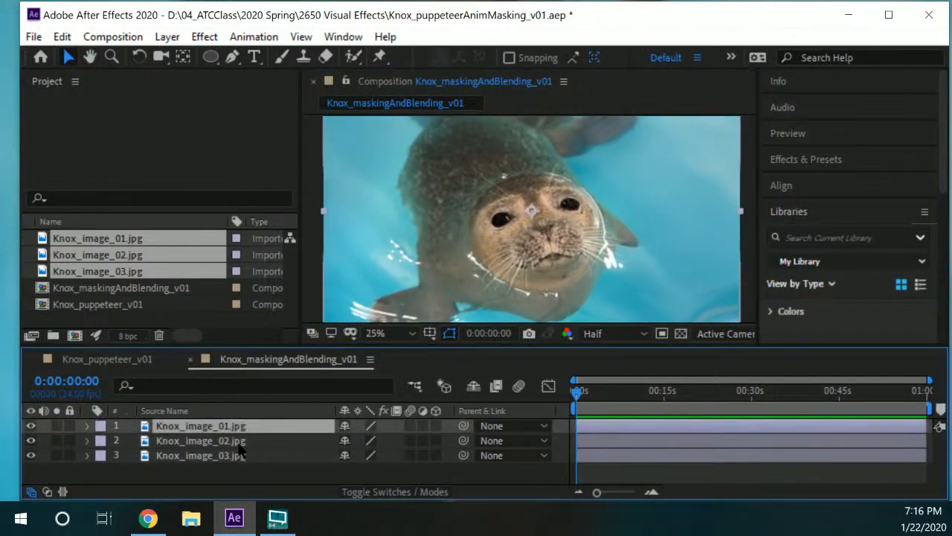
left_click(237, 456, "shift")
left_click(141, 312)
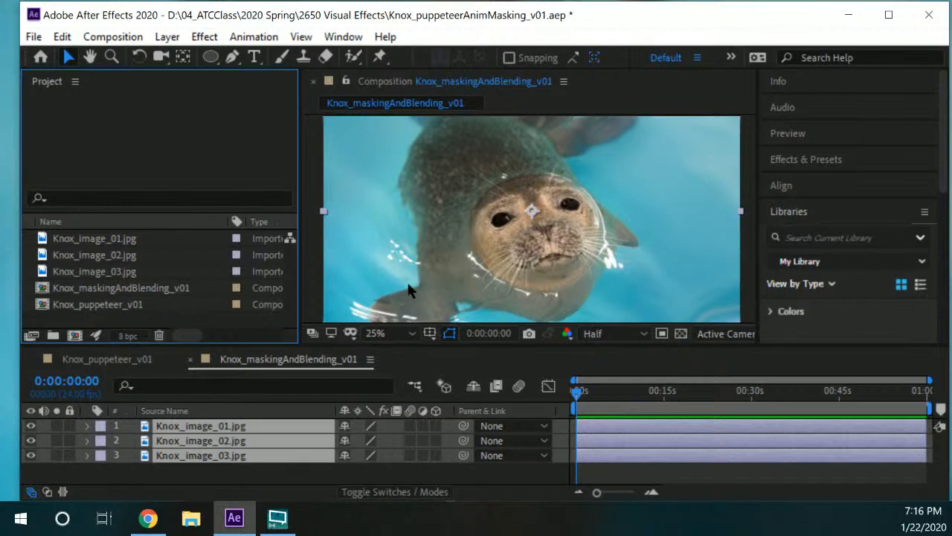
left_click(321, 165)
scroll(516, 202, "down", 1)
scroll(555, 214, "up", 1)
scroll(558, 216, "down", 1)
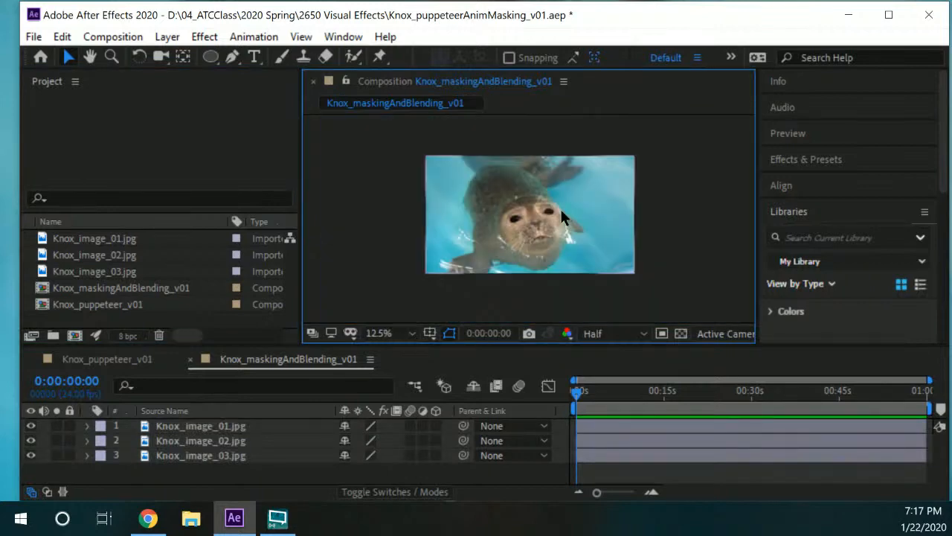
left_click_drag(660, 216, 633, 208)
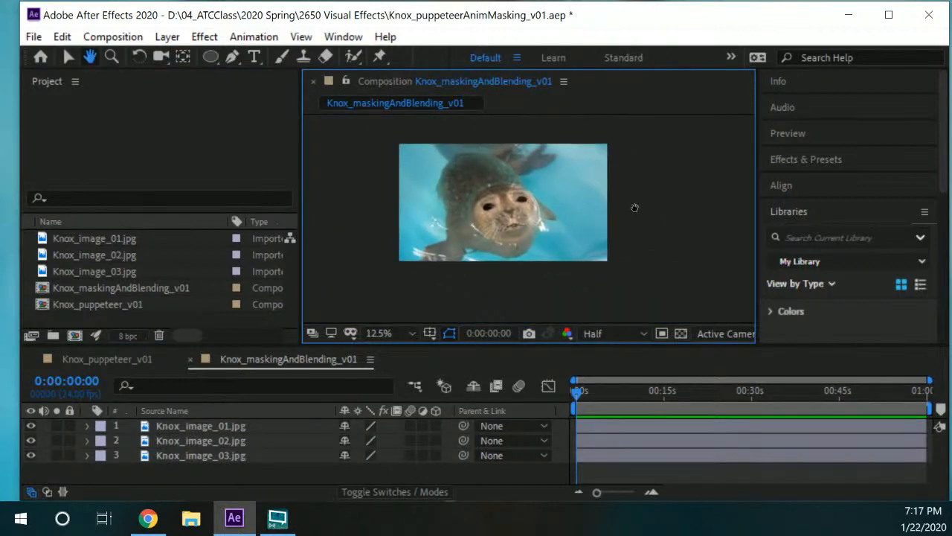
- Apply Fit to Comp to the Knox_image_01.jpg layer again
left_click(123, 239)
left_click(133, 270, "shift")
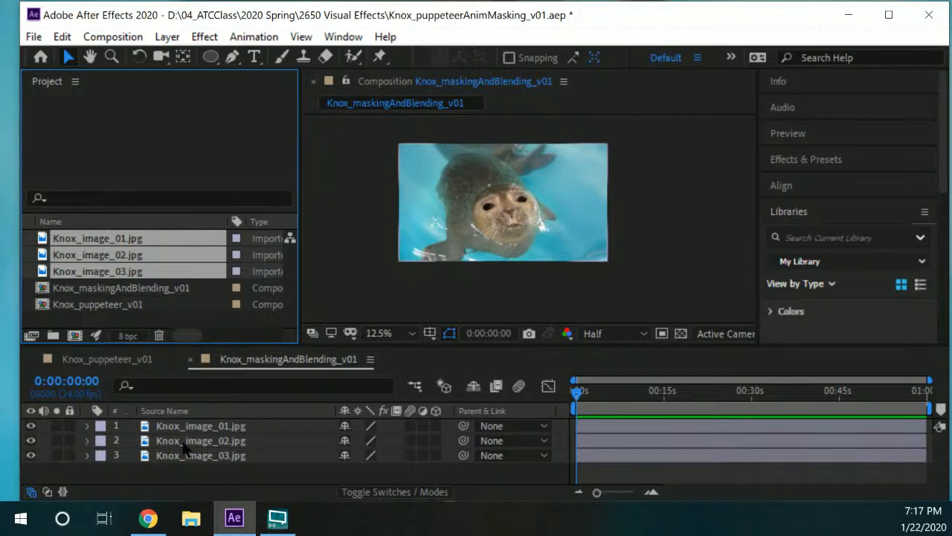
right_click(534, 215)
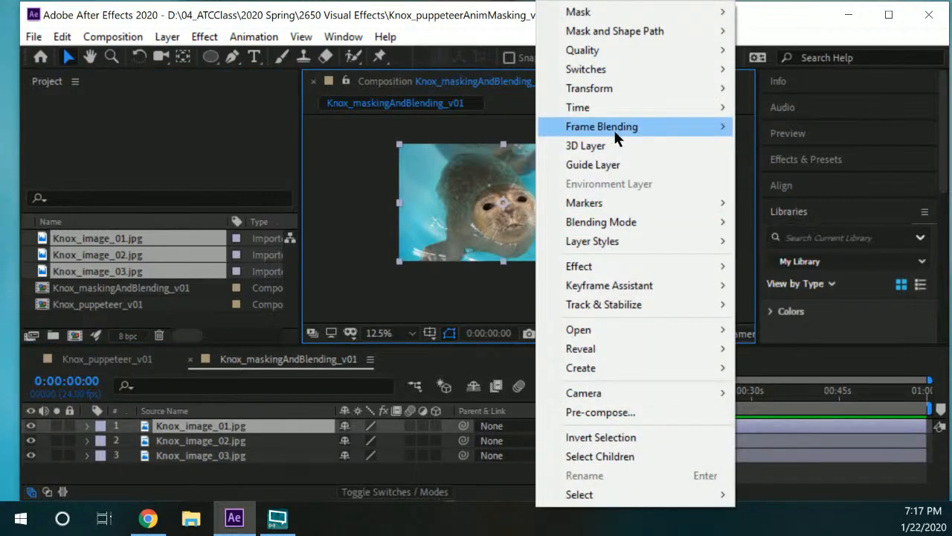
mouse_move(613, 87)
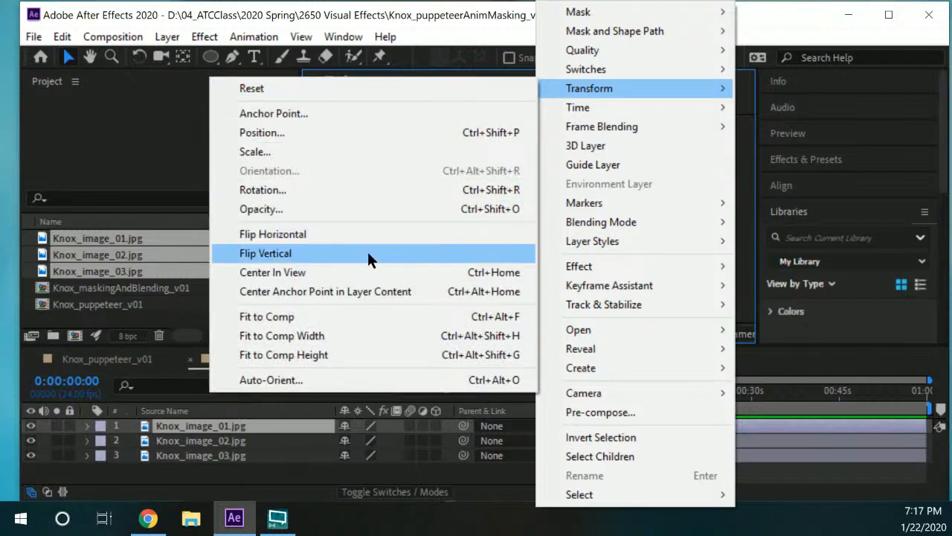
left_click(414, 320)
left_click(520, 300)
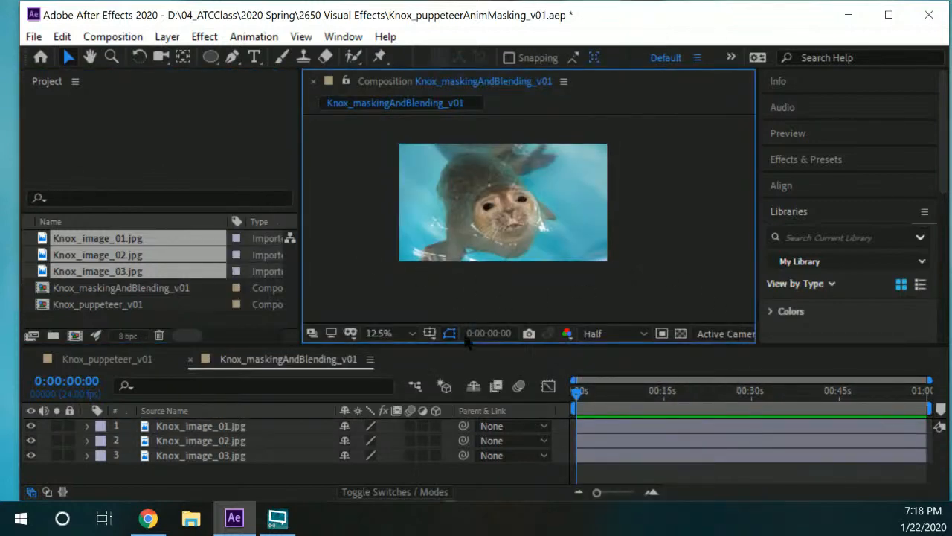
- Shift the seal image slightly downward in the composition and undo the move
left_click_drag(479, 227, 493, 258)
key("ctrl+z")
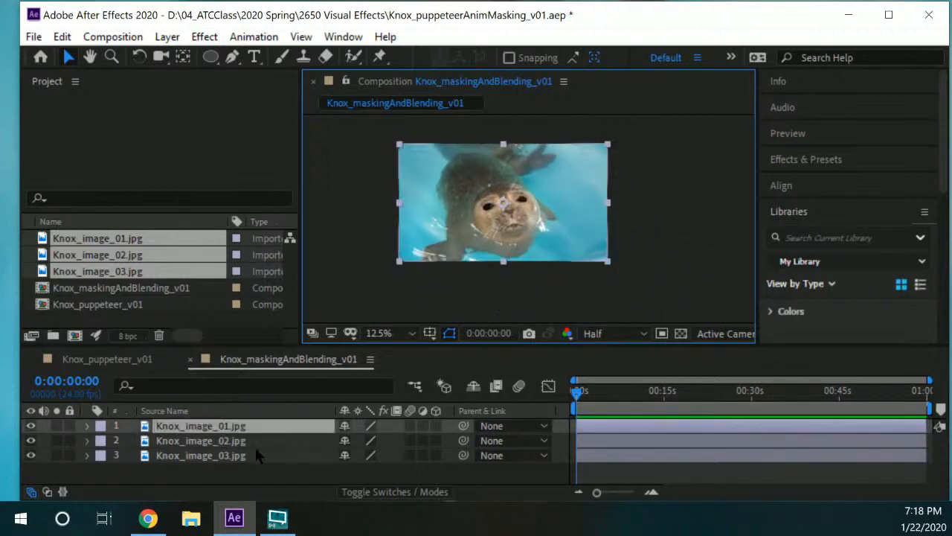
left_click(232, 442)
left_click(230, 456)
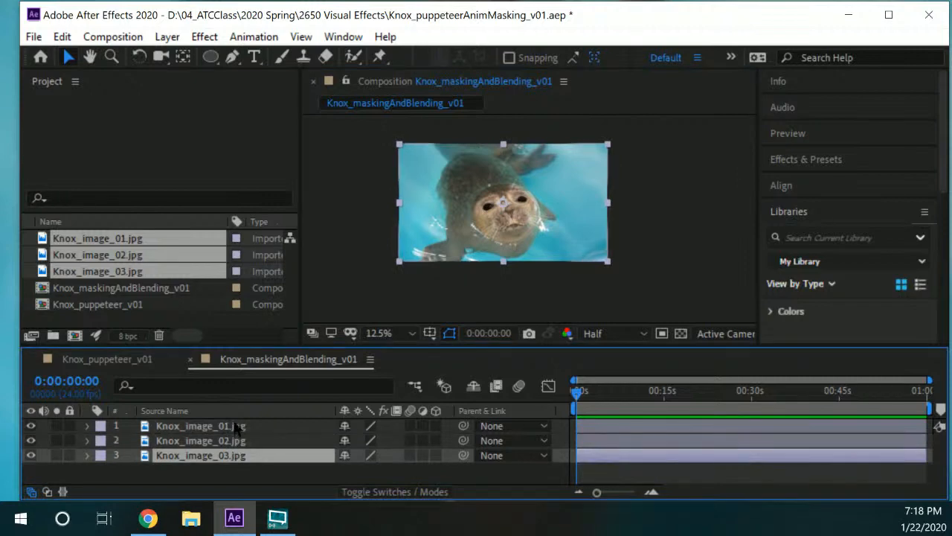
left_click(235, 426, "shift")
left_click(544, 289)
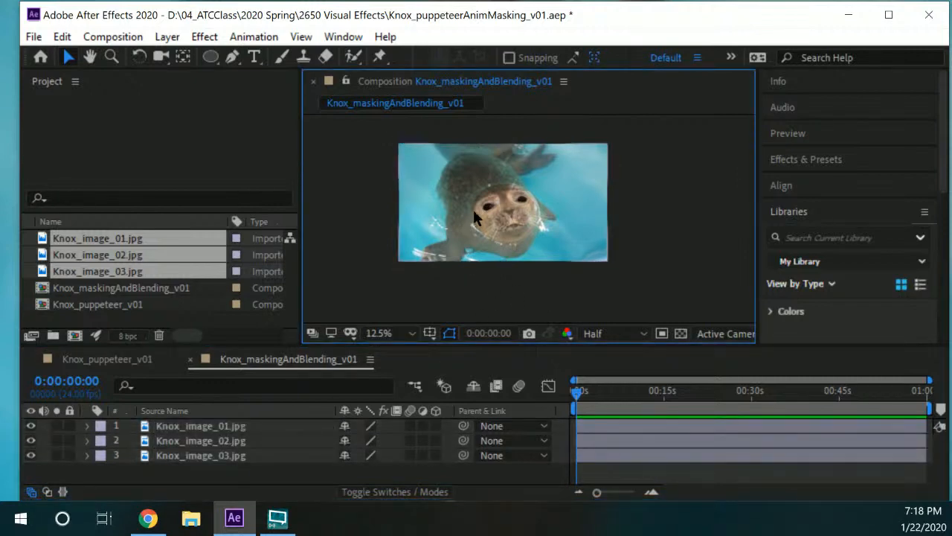
- Move the seal and crab images apart to expose the layers beneath them, and undo the moves
left_click_drag(474, 213, 548, 278)
left_click_drag(448, 186, 393, 227)
left_click_drag(543, 178, 593, 176)
left_click_drag(449, 205, 542, 207)
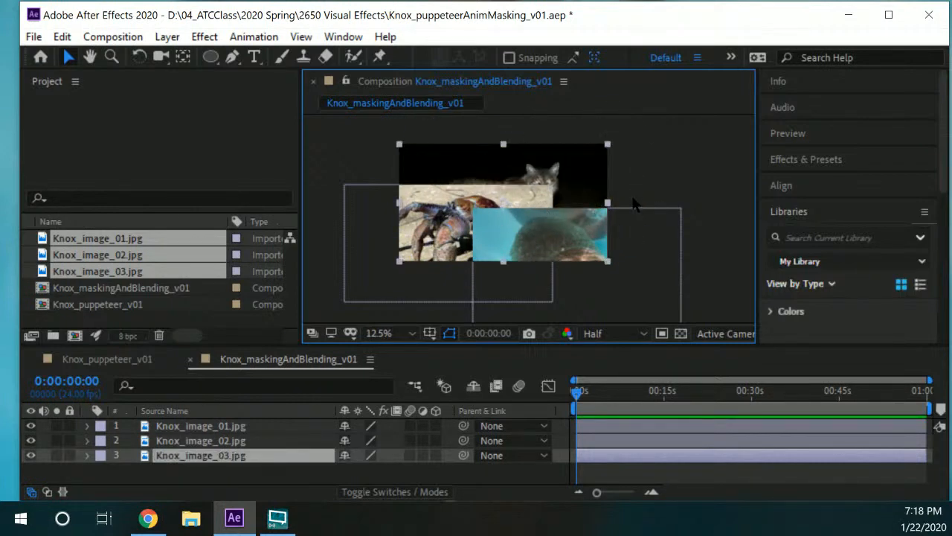
key("ctrl+z")
key("ctrl+z")
key("ctrl+z")
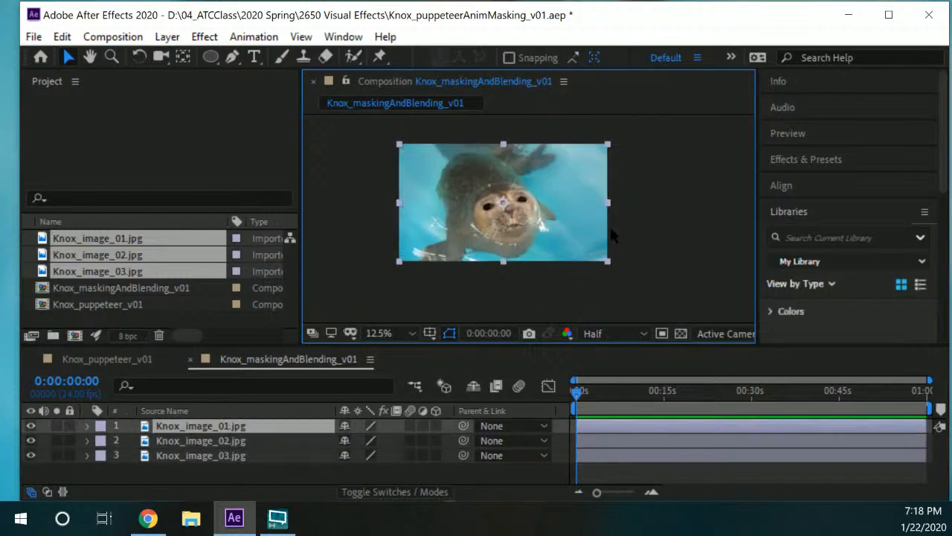
- Hide the Knox_image_01.jpg layer to expose the crab image beneath it
scroll(599, 227, "up", 1)
mouse_move(549, 222)
left_mouse_down()
mouse_move(605, 221)
mouse_move(555, 233)
left_mouse_up()
scroll(601, 222, "down", 1)
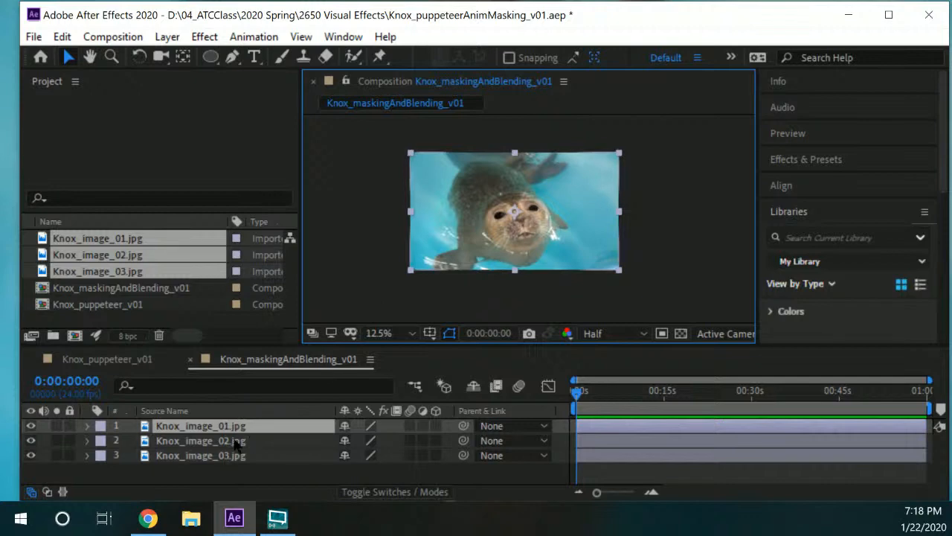
scroll(586, 249, "up", 1)
left_click_drag(565, 266, 567, 253)
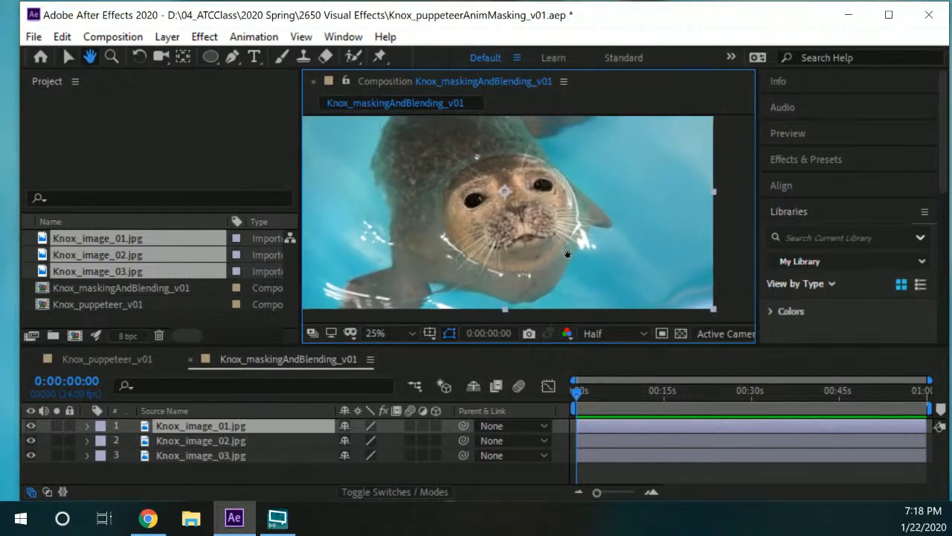
left_click(30, 425)
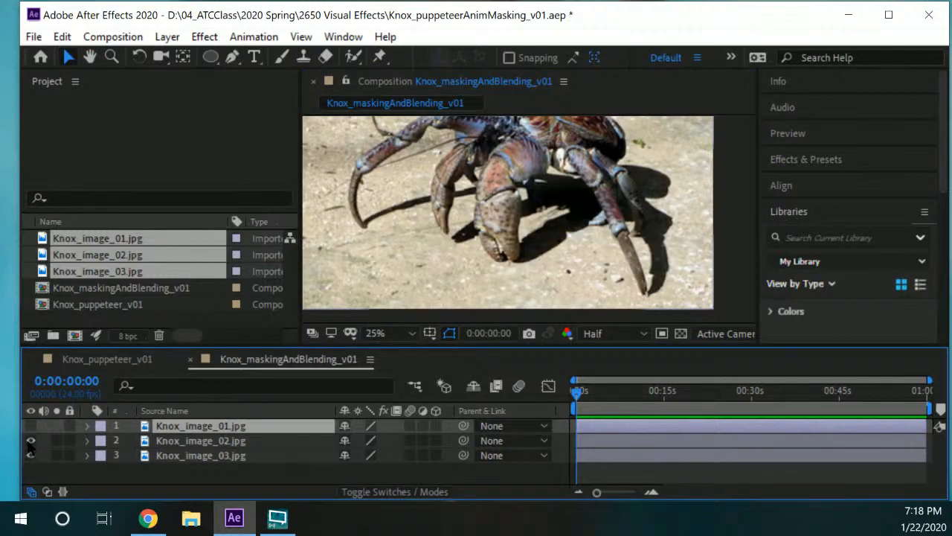
left_click_drag(544, 213, 512, 237)
scroll(567, 249, "down", 1)
scroll(554, 251, "up", 1)
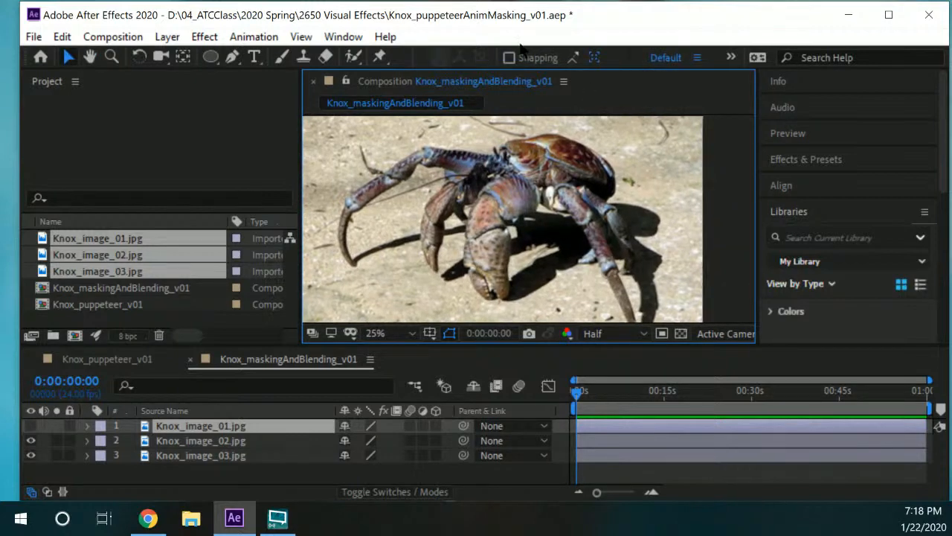
left_click_drag(509, 195, 540, 174)
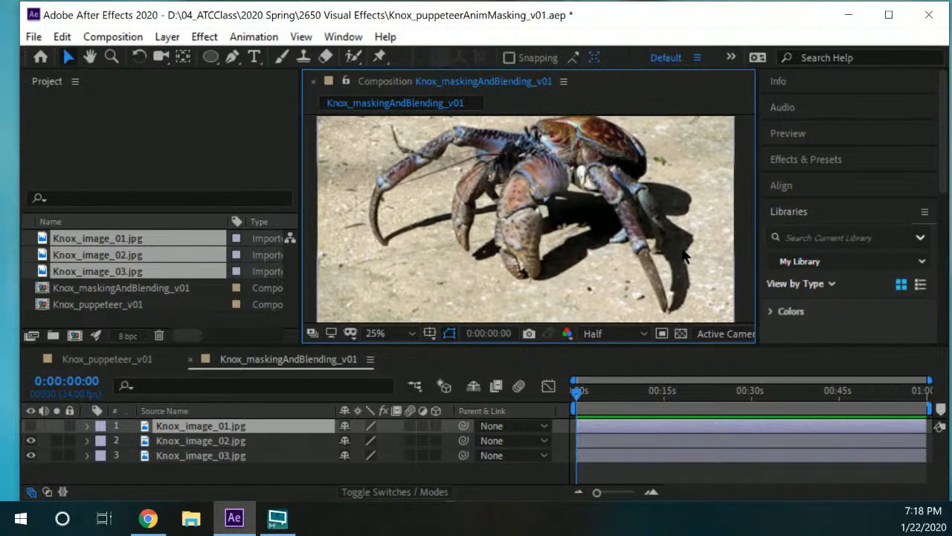
left_click_drag(564, 214, 550, 211)
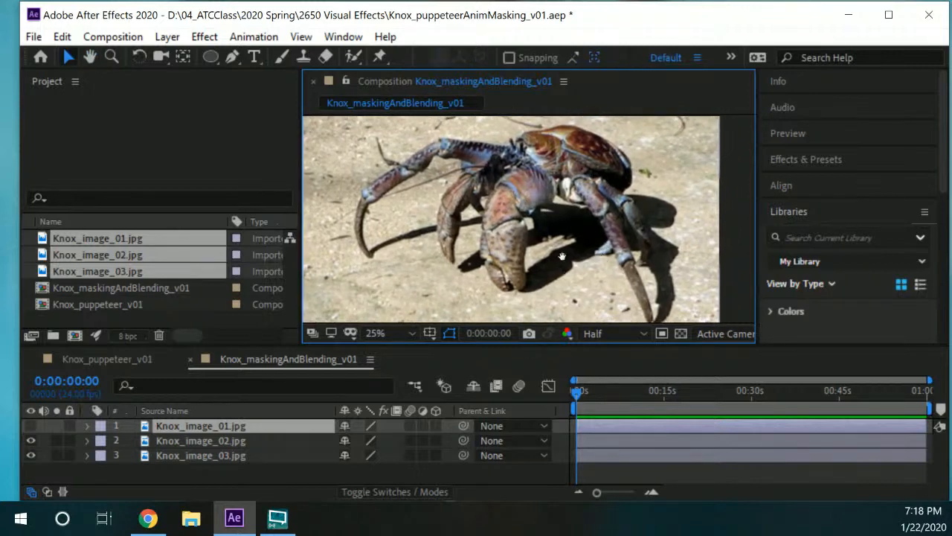
left_click_drag(562, 256, 561, 274)
left_click_drag(433, 224, 413, 226)
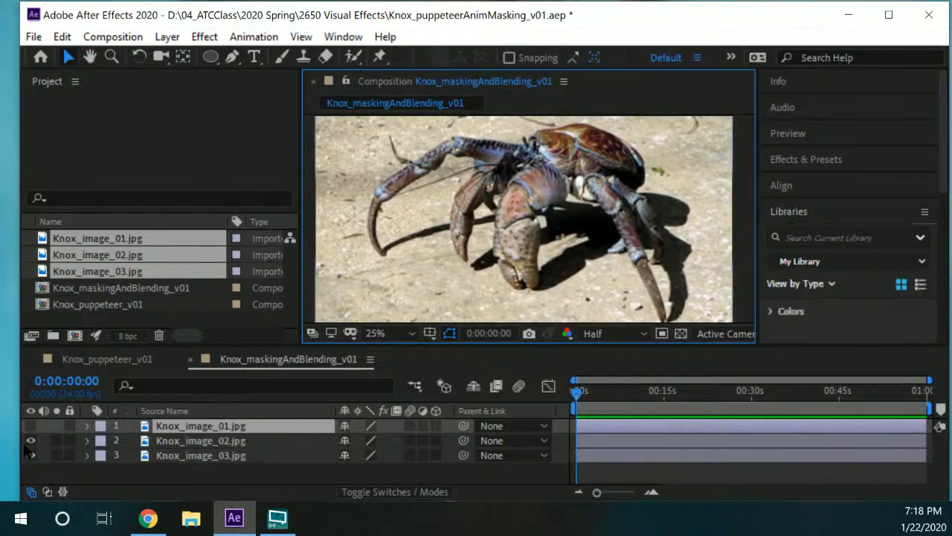
- Select the Knox_image_02.jpg layer and activate the Pen tool for masking it
left_click(202, 442)
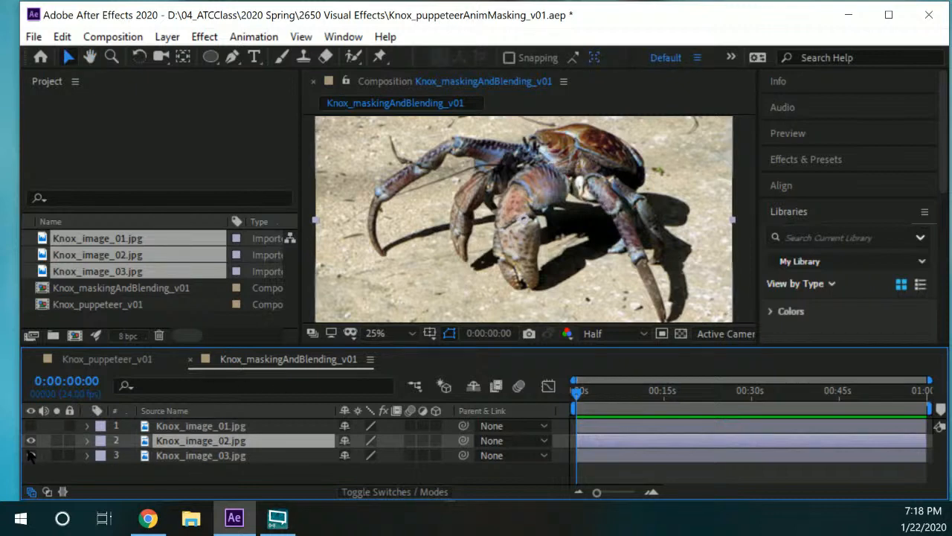
left_click(196, 455)
left_click(212, 444)
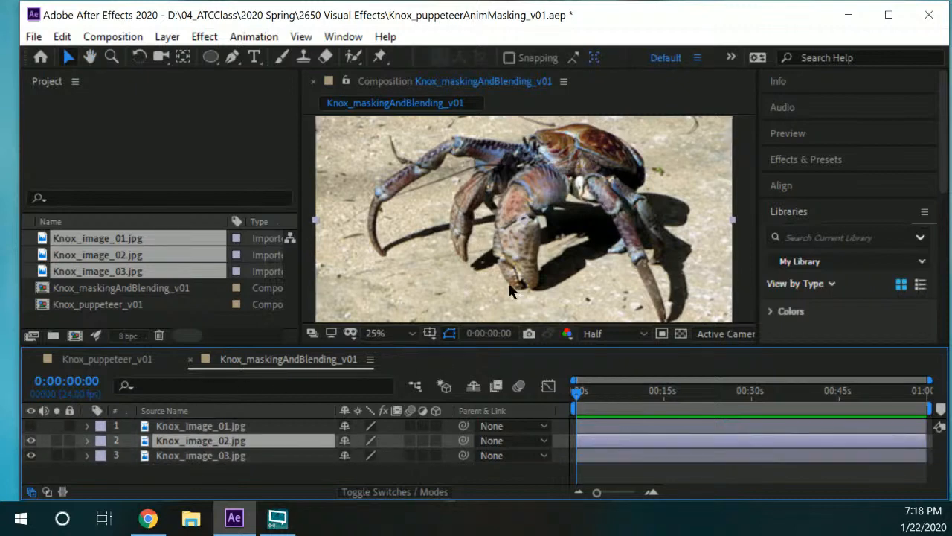
left_click_drag(508, 282, 448, 179)
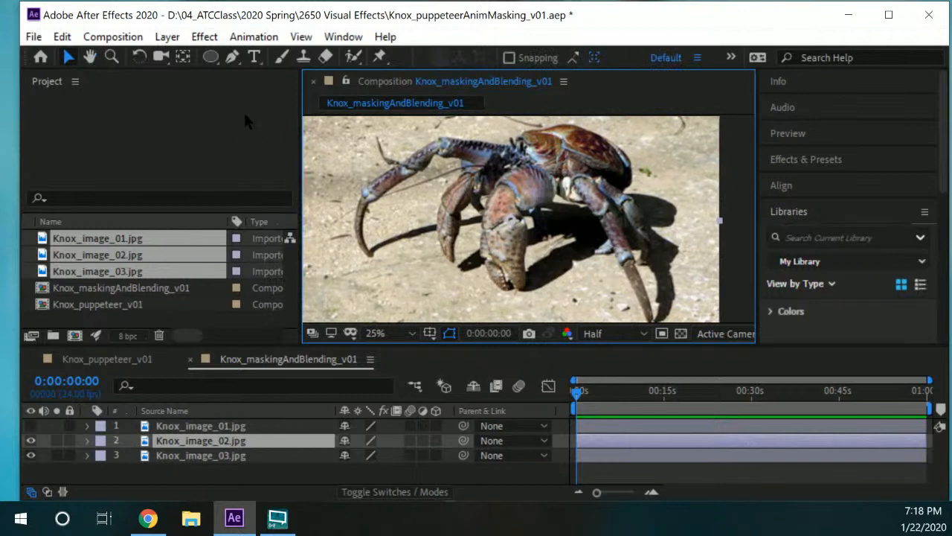
left_click(232, 58)
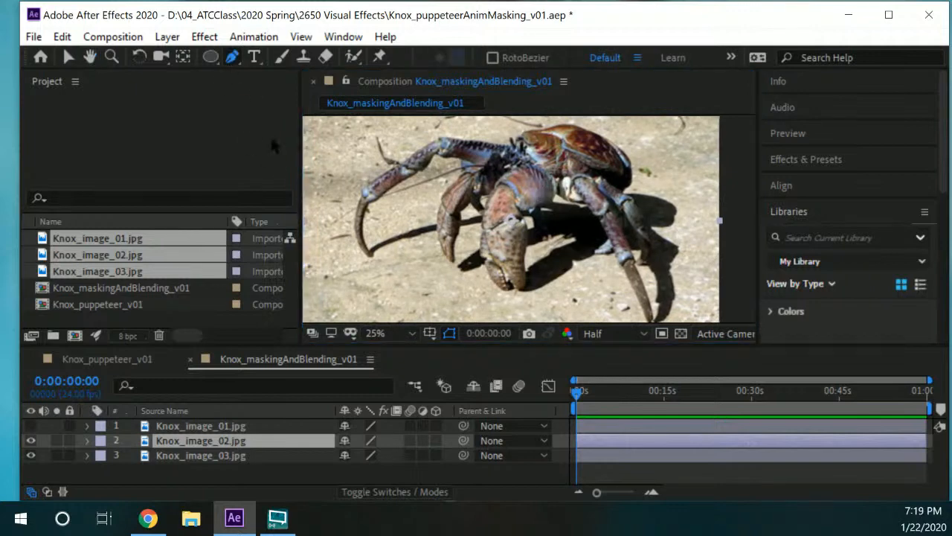
left_click(201, 440)
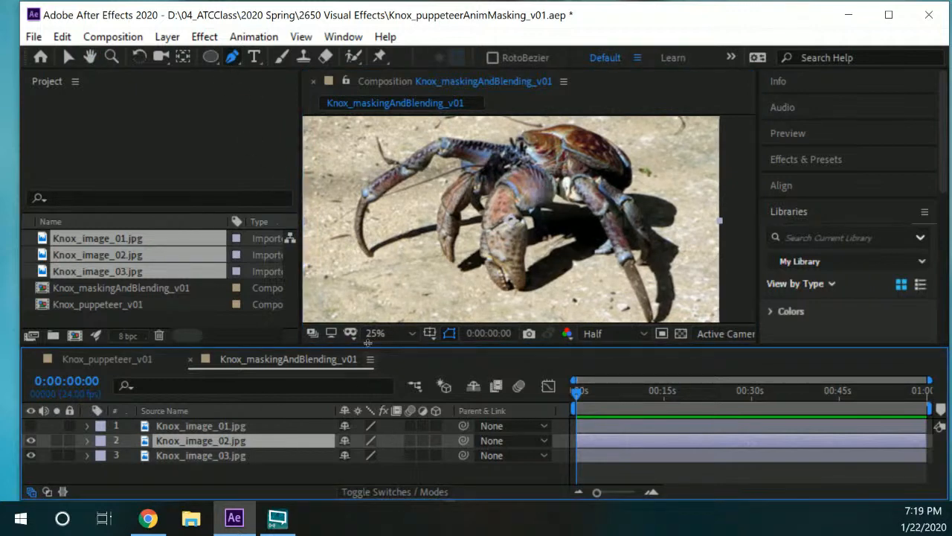
- Try to start a mask path on the crab image just below the outer joint of its left front leg
key("h")
left_click_drag(403, 250, 466, 246)
key("g")
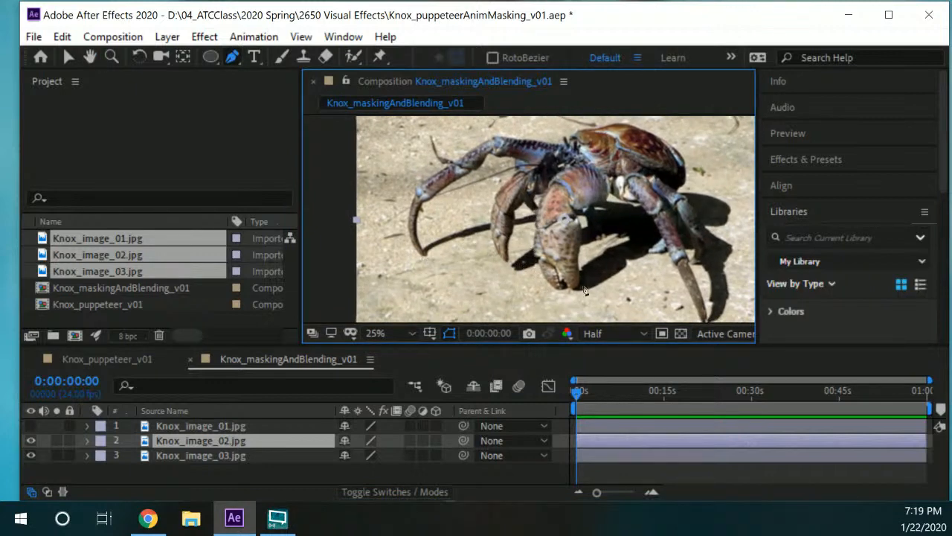
key("space")
left_click_drag(554, 282, 547, 306)
scroll(529, 283, "up", 2)
key("space")
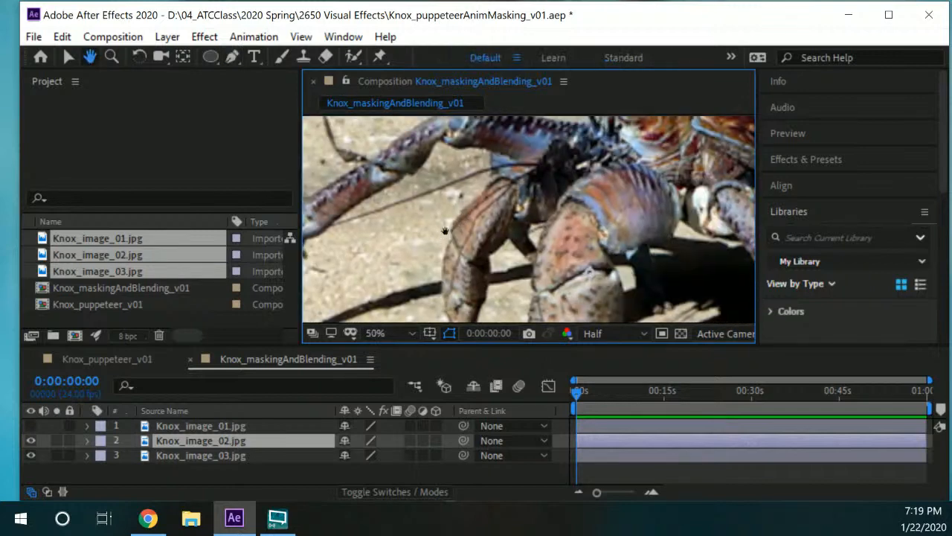
left_click_drag(445, 231, 569, 155)
key("space")
left_click_drag(471, 177, 464, 190)
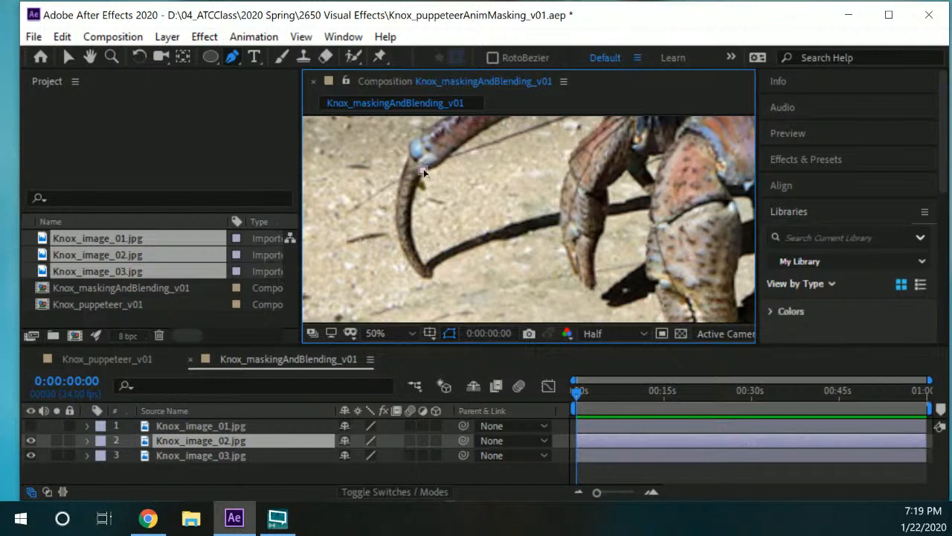
left_click(381, 202)
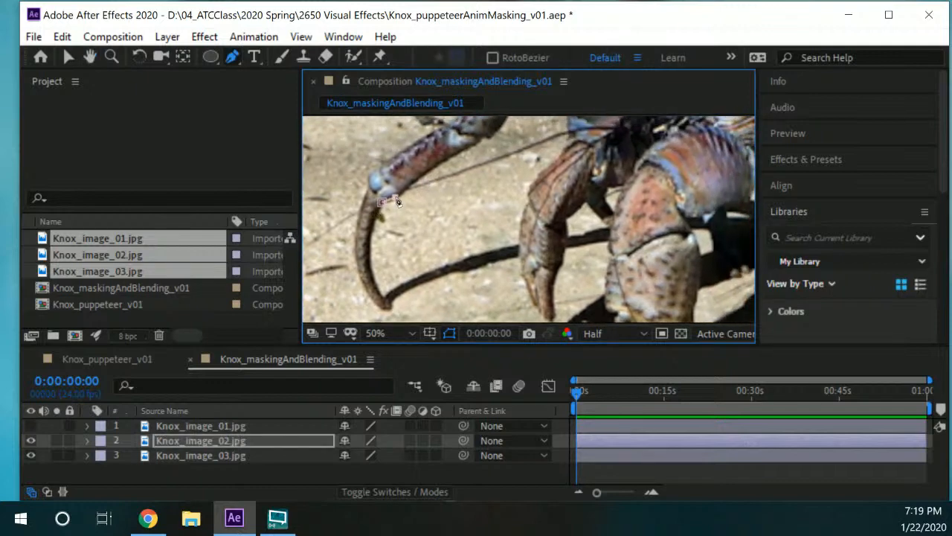
- Try to trace the mask path from the outer joint along the underside of the left front leg's outer segment
left_click(410, 185)
left_click(425, 173)
left_click(455, 155)
left_click_drag(482, 148, 445, 168)
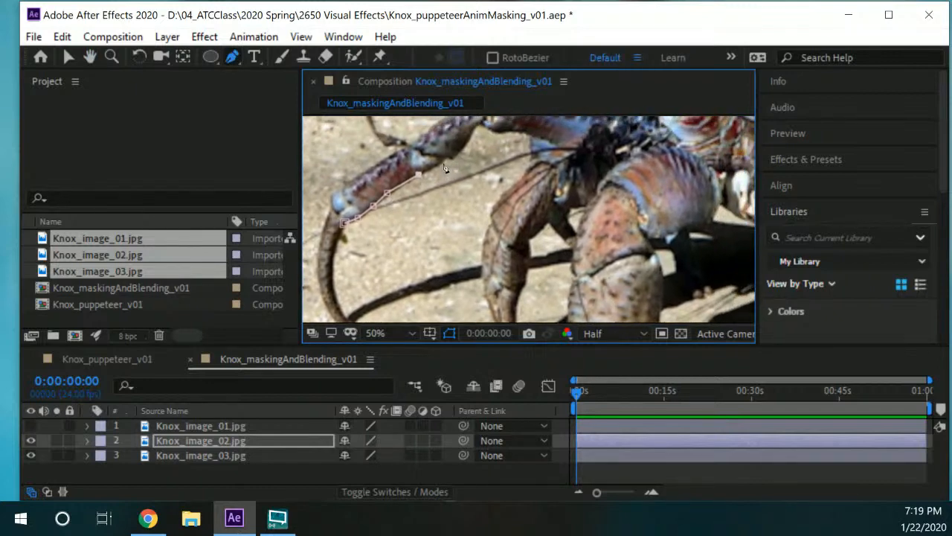
left_click(444, 163)
- Try to carry the mask path around the notch at the left front leg's middle joint with closely spaced points
left_click_drag(474, 159, 537, 215)
scroll(461, 194, "up", 2)
left_click_drag(531, 268, 417, 157)
left_click(546, 198)
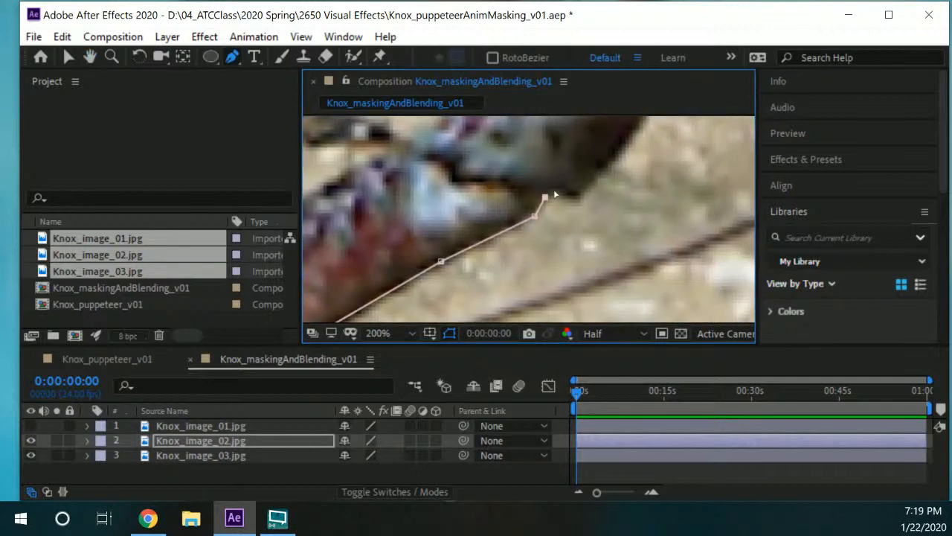
left_click(558, 187)
left_click(573, 199)
- Try to trace the mask path up the inner edge of the leg's middle segment to its upper bend
left_click_drag(605, 198, 514, 256)
left_click(519, 221)
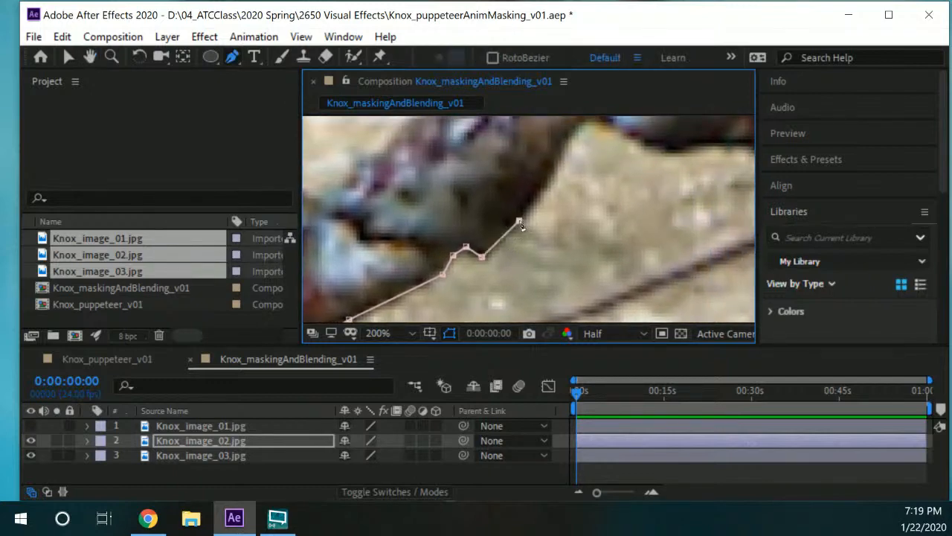
left_click(557, 159)
left_click_drag(558, 159, 513, 198)
left_click(521, 184)
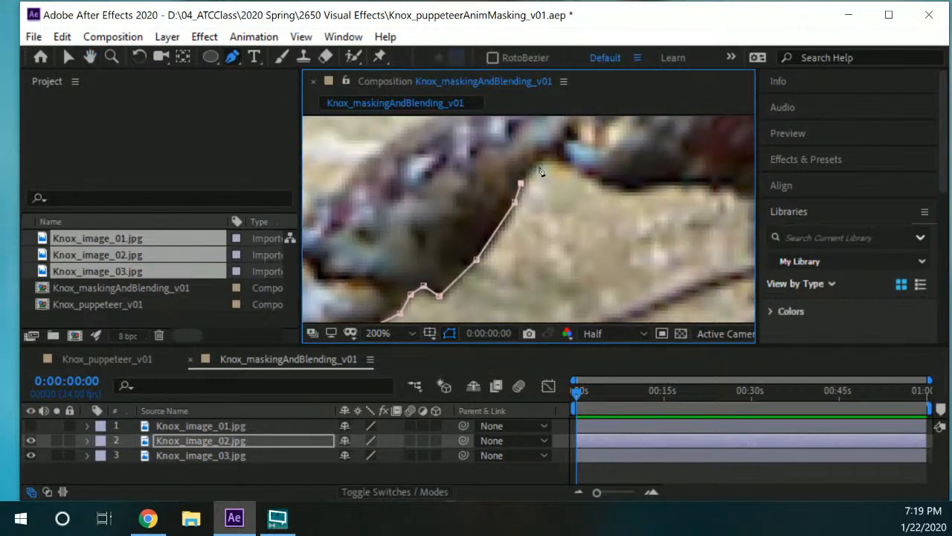
left_click(538, 160)
left_click(554, 156)
- Try to trace the mask path along the underside of the leg's upper segment toward the crab's head
left_click_drag(597, 196, 514, 198)
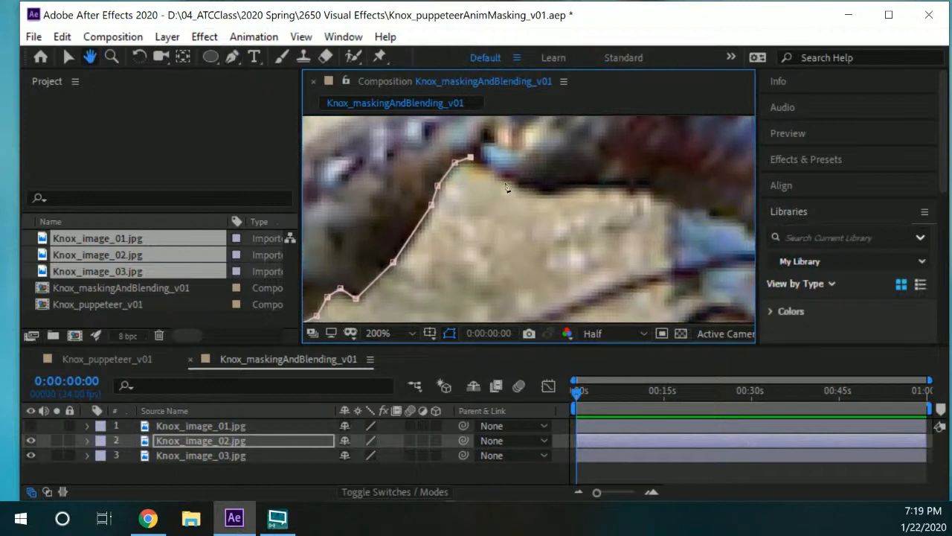
left_click(492, 170)
left_click(510, 181)
left_click(539, 195)
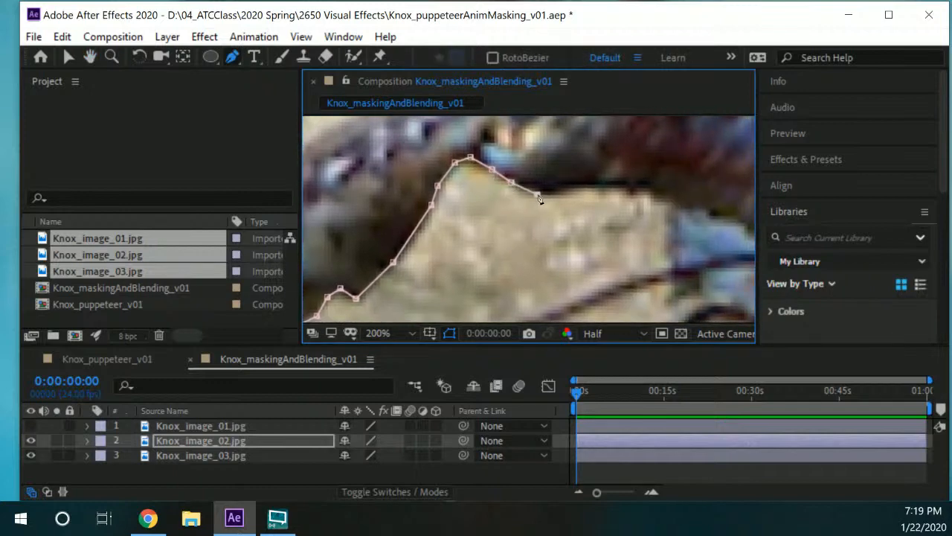
left_click_drag(618, 215, 544, 209)
left_click(482, 185)
left_click(513, 179)
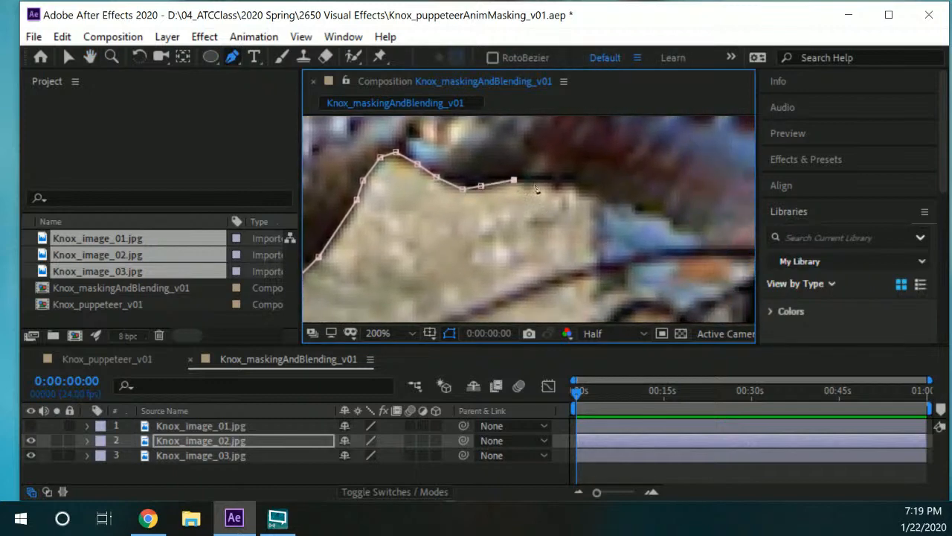
left_click(555, 184)
left_click(584, 194)
- Try to continue the mask path down beside the blue part of the head and back outward along the antenna
left_click_drag(601, 212, 544, 149)
left_click(542, 144)
left_click(538, 173)
left_click(539, 188)
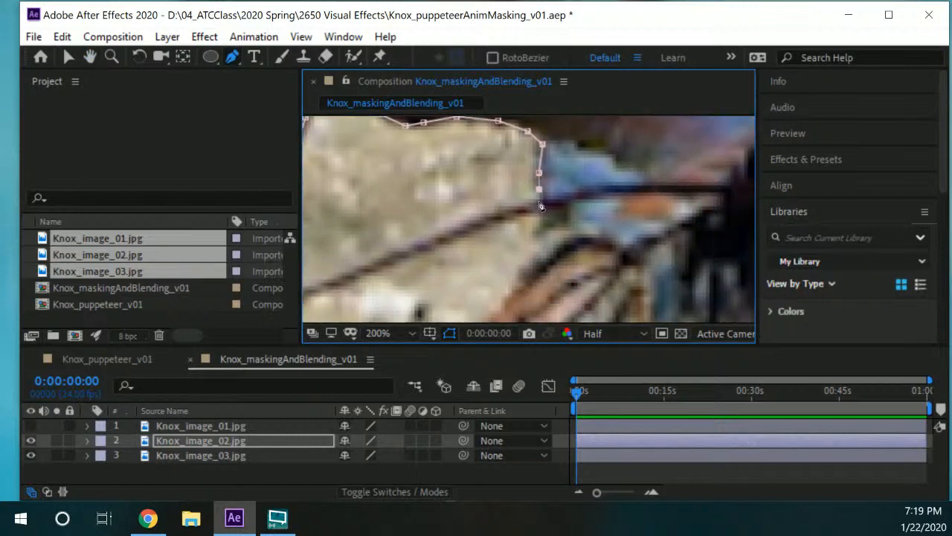
left_click(538, 198)
left_click_drag(424, 243, 586, 174)
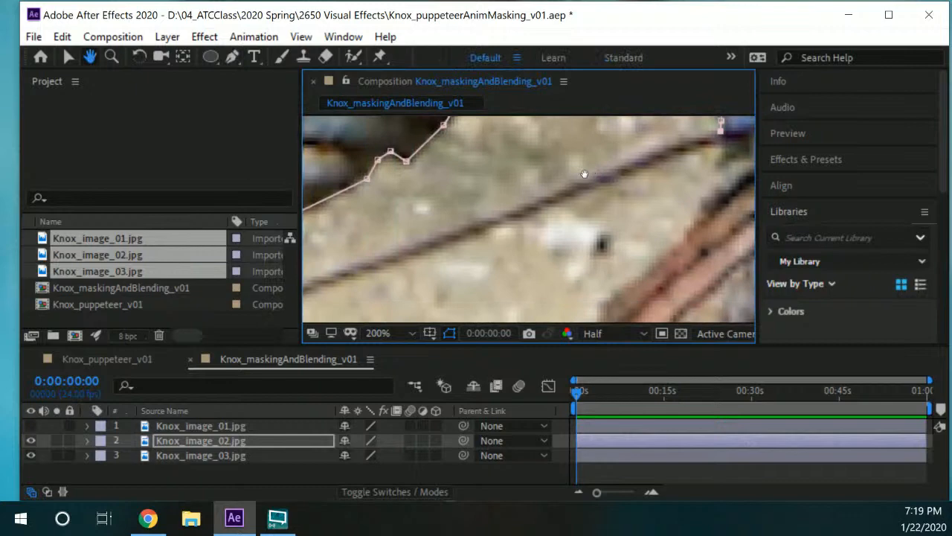
left_click(539, 200)
left_click_drag(402, 238, 534, 171)
left_click(537, 186)
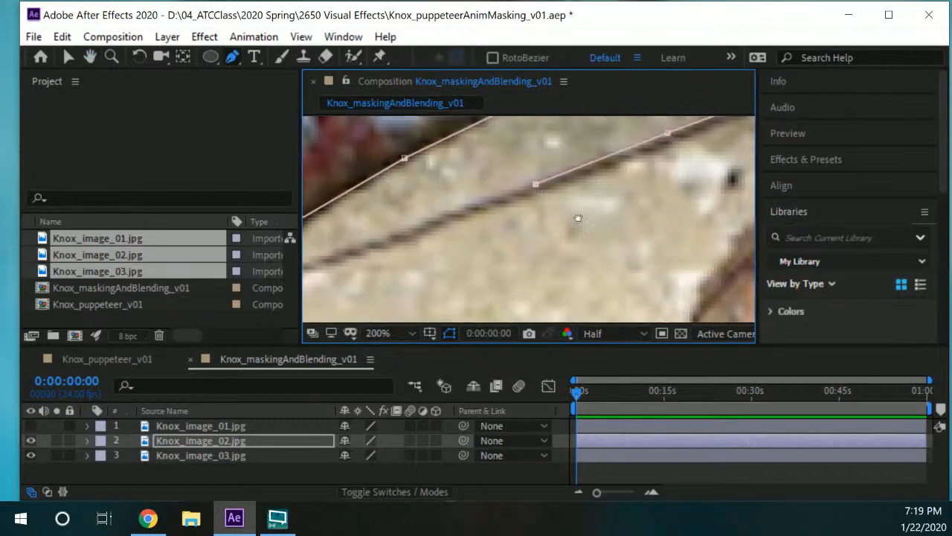
scroll(579, 220, "down", 2)
key("space")
scroll(580, 220, "up", 2)
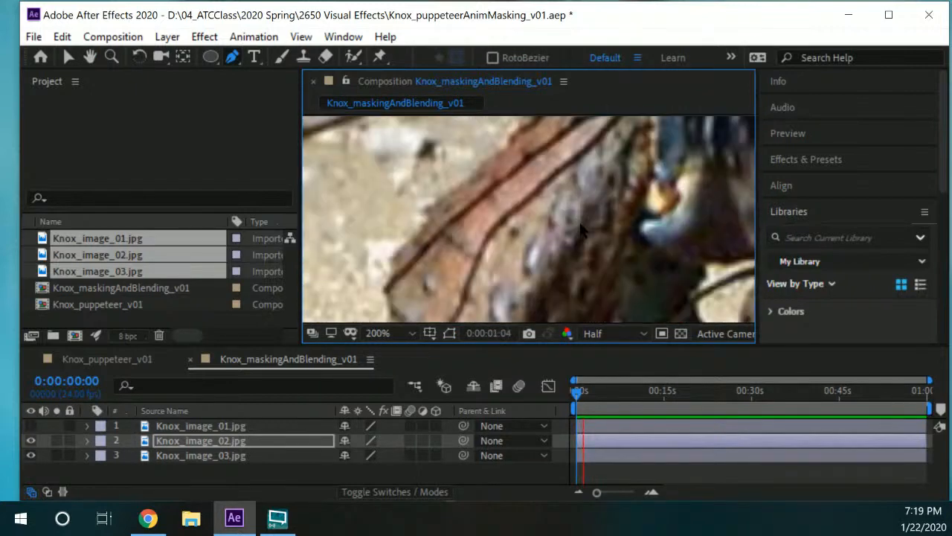
scroll(580, 222, "down", 1)
scroll(524, 169, "down", 1)
key("space")
left_click_drag(501, 198, 534, 208)
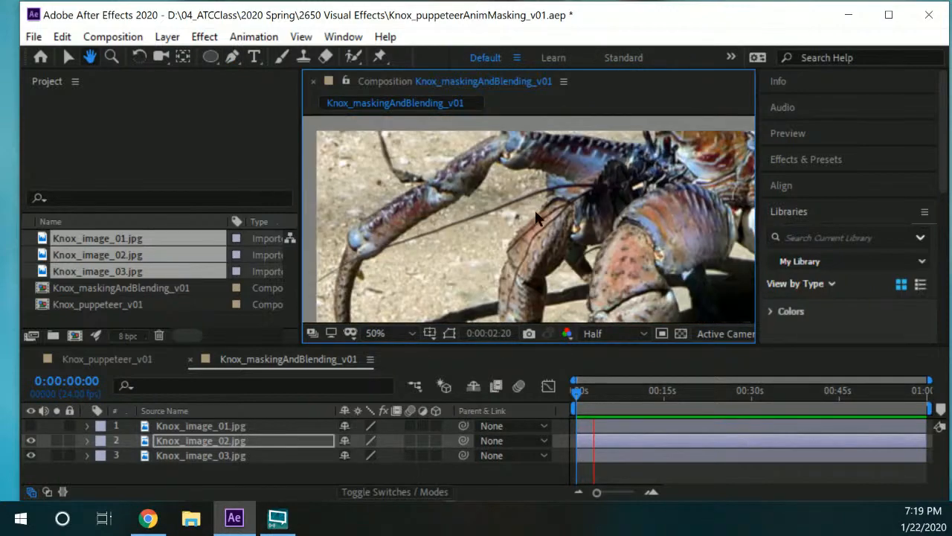
left_click_drag(484, 175, 546, 159)
left_click_drag(474, 190, 529, 176)
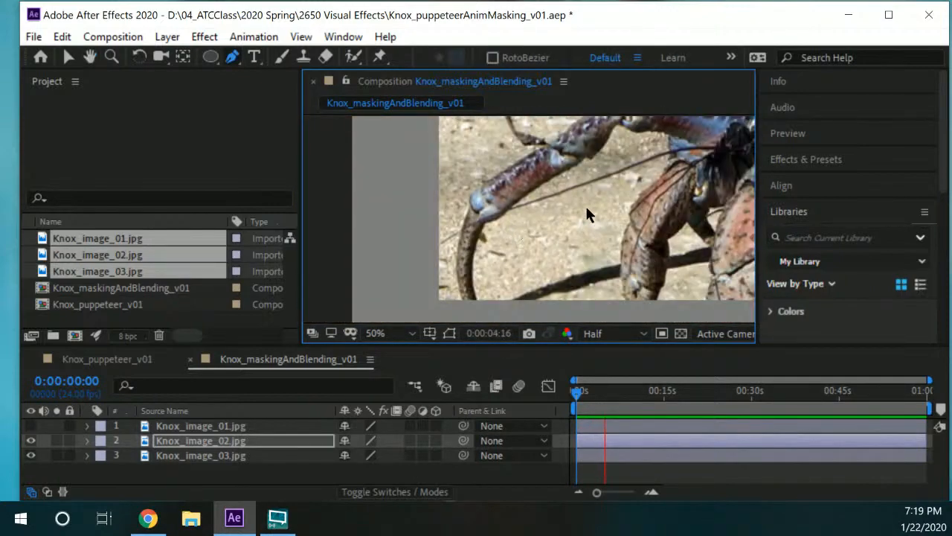
left_click_drag(609, 191, 571, 206)
scroll(570, 201, "up", 1)
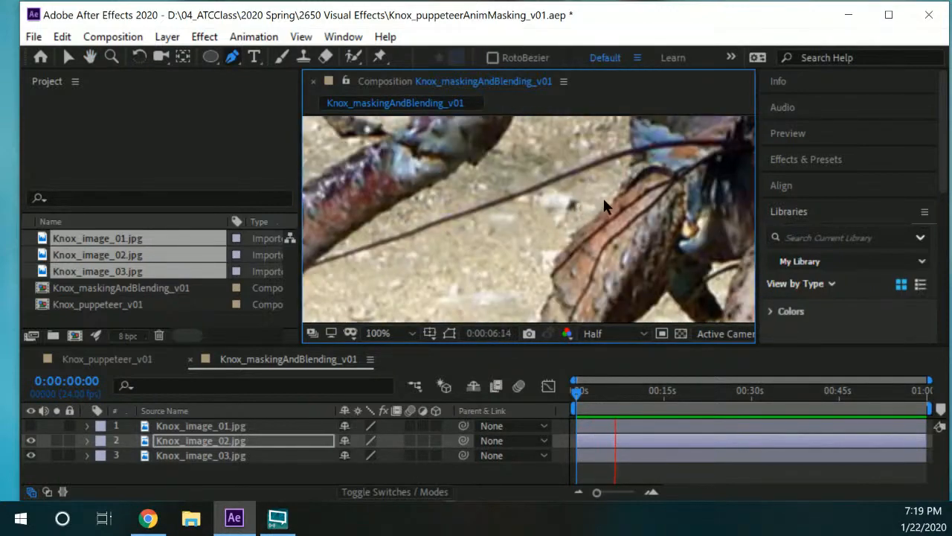
key("space")
left_click_drag(544, 202, 527, 211)
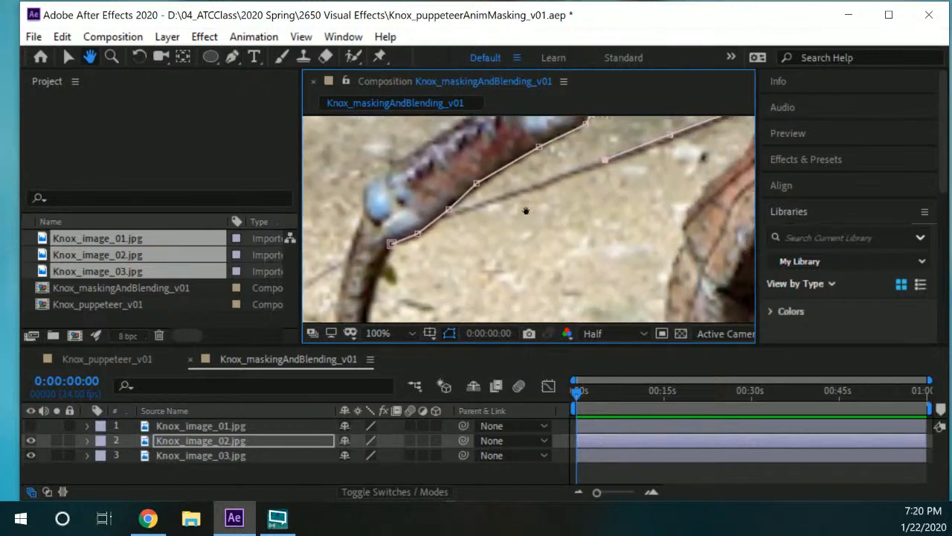
- Delete the unfinished mask path traced between the left front leg and the antenna
left_click_drag(623, 154, 408, 233)
left_click_drag(536, 199, 534, 207)
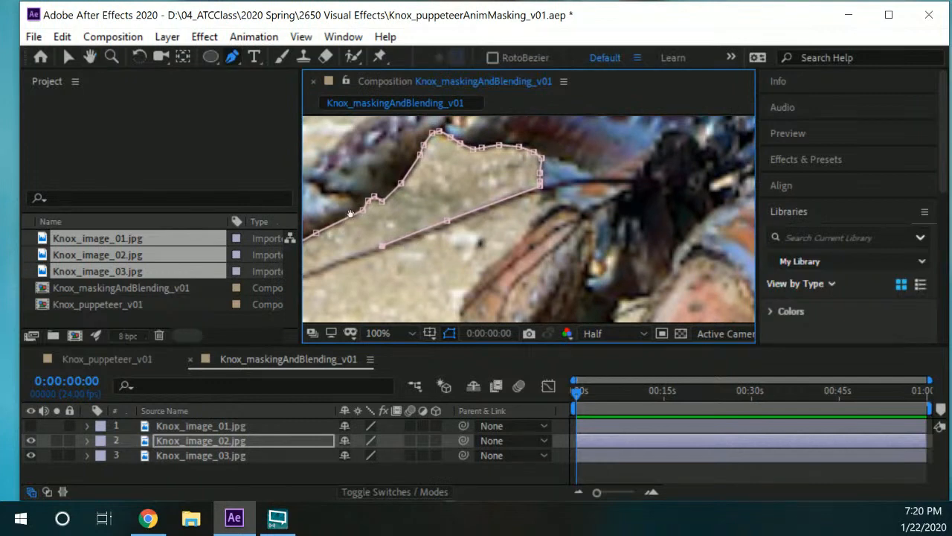
left_click_drag(351, 214, 353, 205)
key("Delete")
key("Delete")
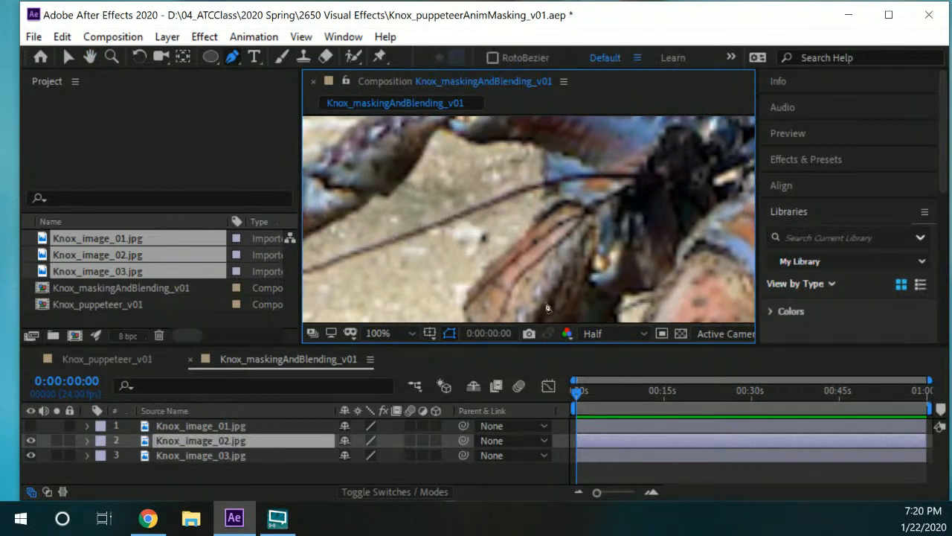
- Begin a new mask path on the crab image with a point on the underside of the left front leg's outer segment
left_click_drag(454, 212, 408, 230)
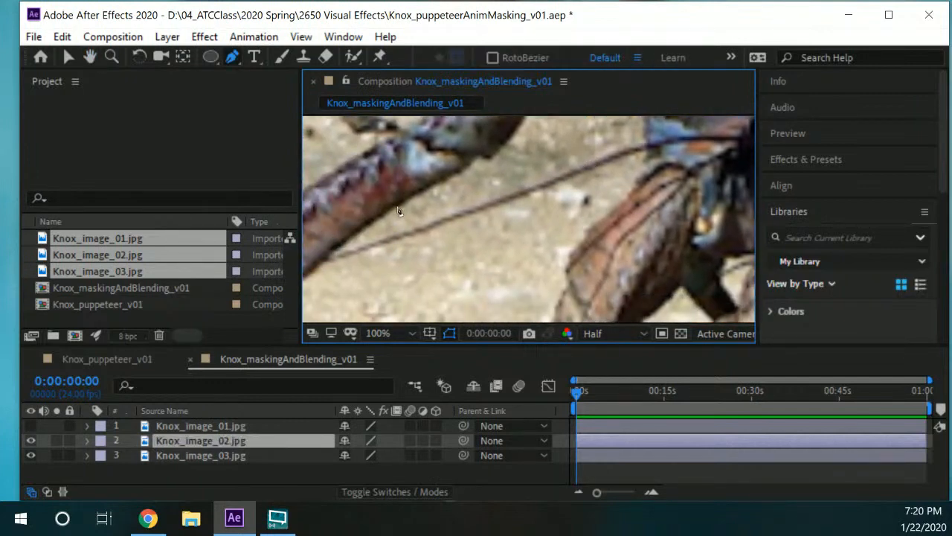
scroll(506, 220, "down", 4)
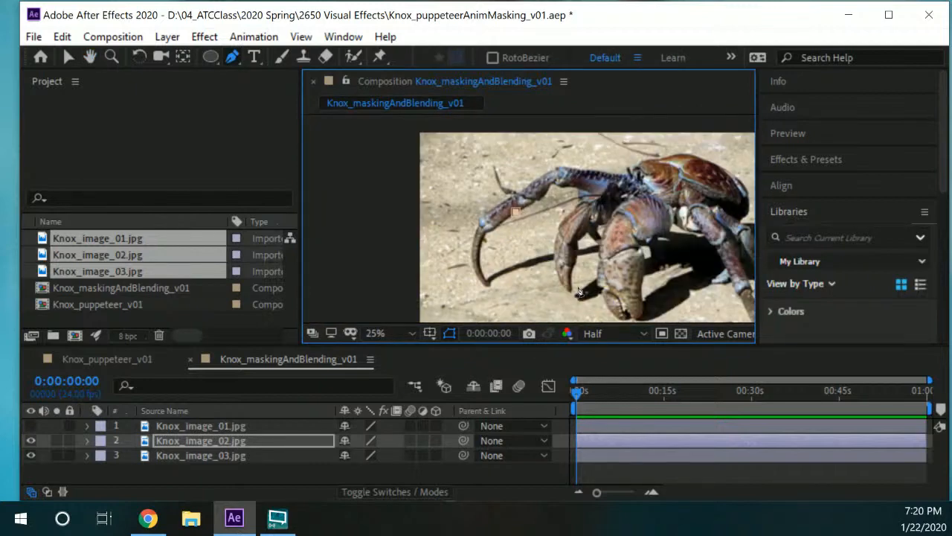
left_click_drag(604, 254, 544, 245)
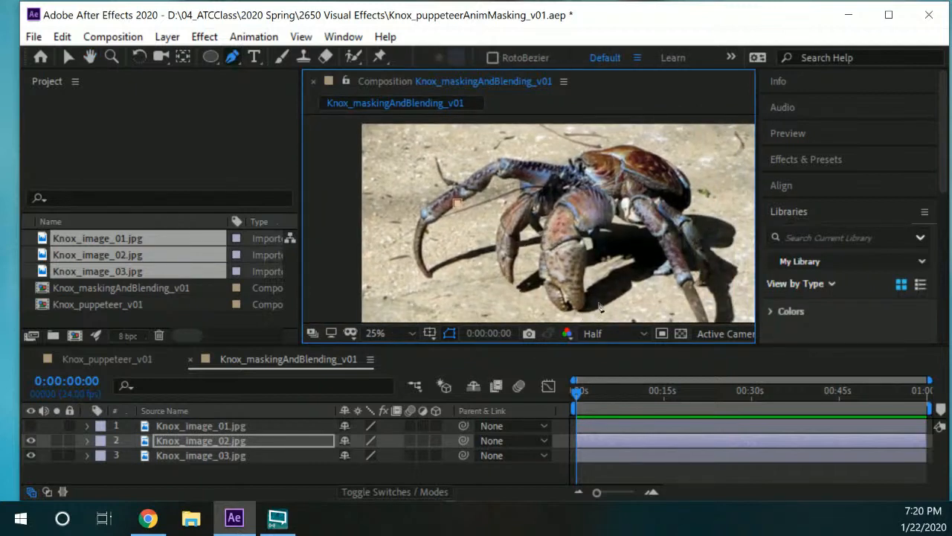
left_click_drag(661, 299, 554, 237)
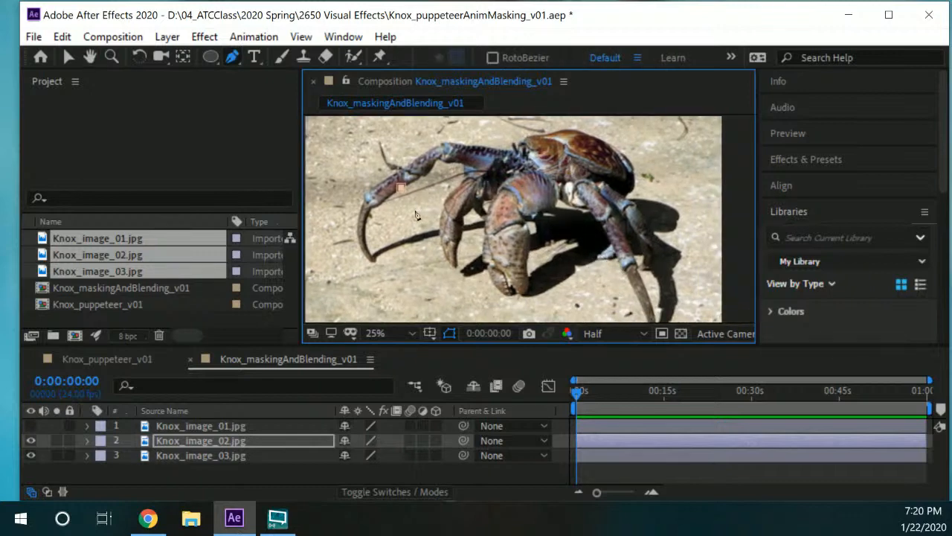
left_click_drag(485, 204, 430, 211)
key("space")
left_click_drag(525, 224, 470, 206)
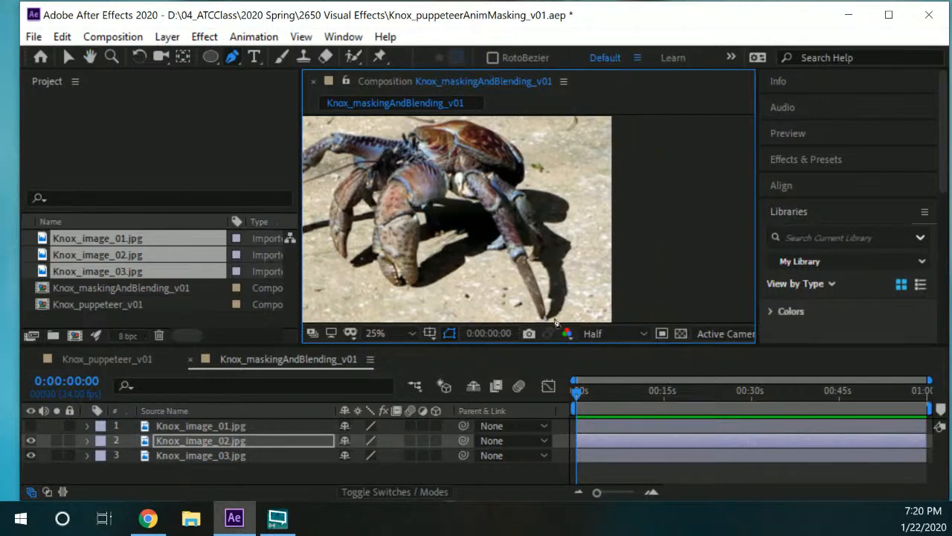
scroll(517, 195, "up", 4)
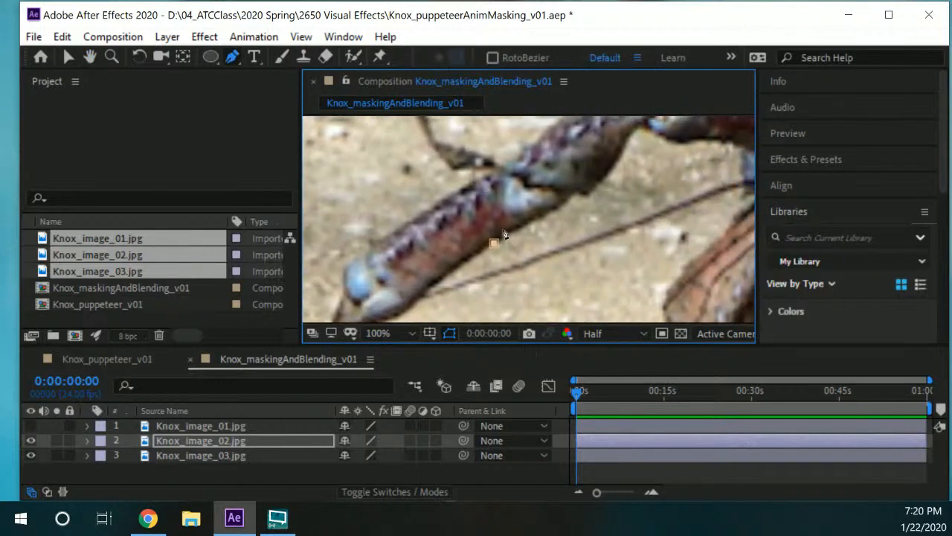
- Extend the new mask path along the underside of the outer segment to the leg's middle joint
left_click(526, 227)
left_click(560, 206)
left_click(570, 197)
key("space")
left_click_drag(595, 206, 516, 239)
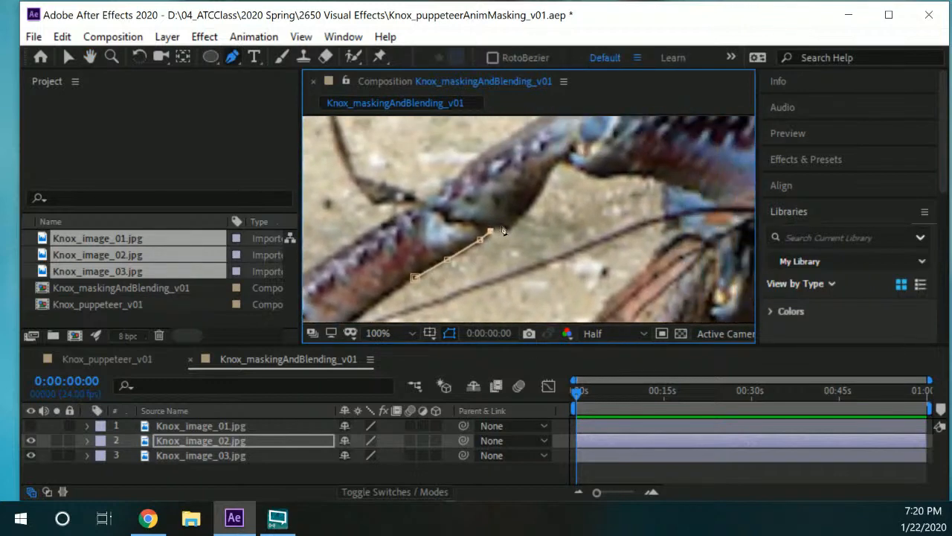
left_click(501, 227)
- Nudge the last mask point against the middle joint and trace around the joint onto the middle segment's lower edge
scroll(512, 232, "up", 1)
key("space")
left_click_drag(558, 207, 533, 218)
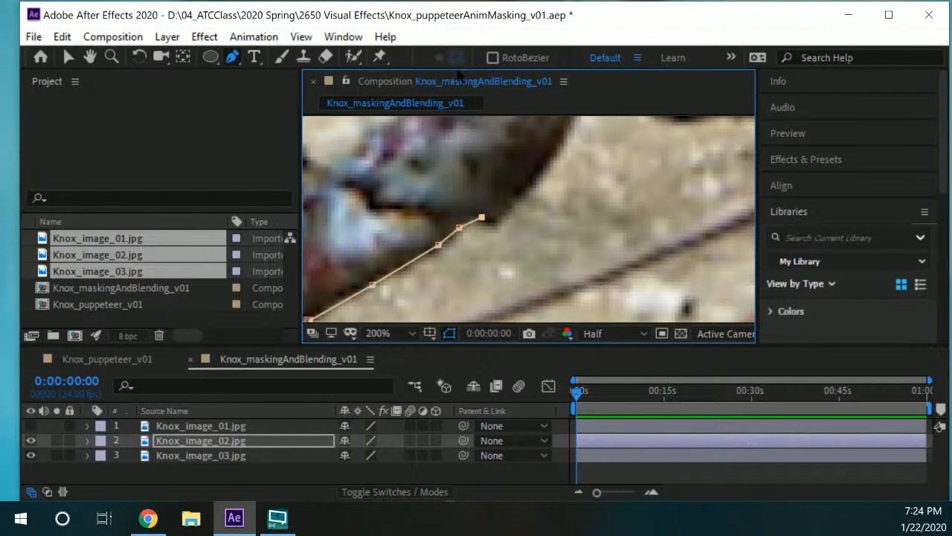
left_click_drag(538, 185, 511, 193)
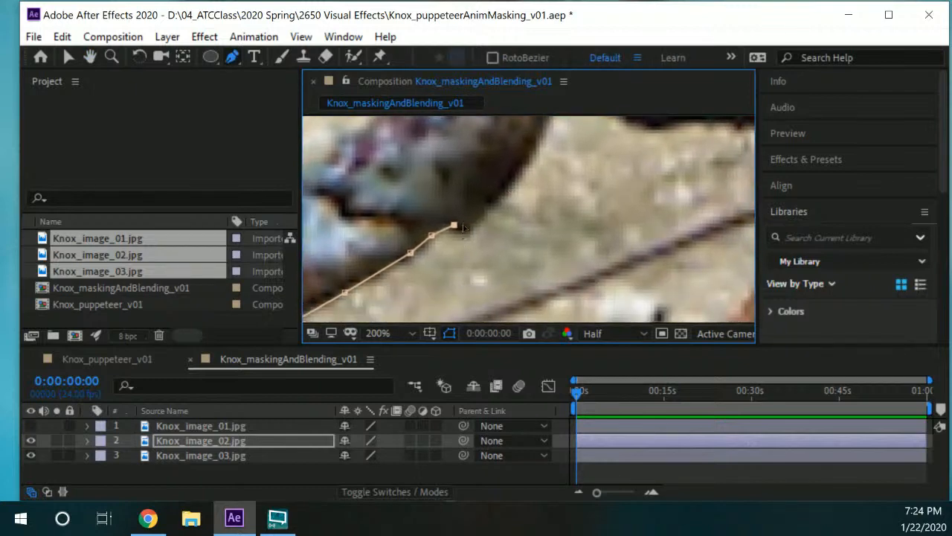
left_click_drag(454, 226, 452, 231)
left_click(467, 232)
left_click(493, 205)
- Trace the mask path up the inner edge of the leg's middle segment to the peak of the upper bend
left_click_drag(493, 205, 436, 277)
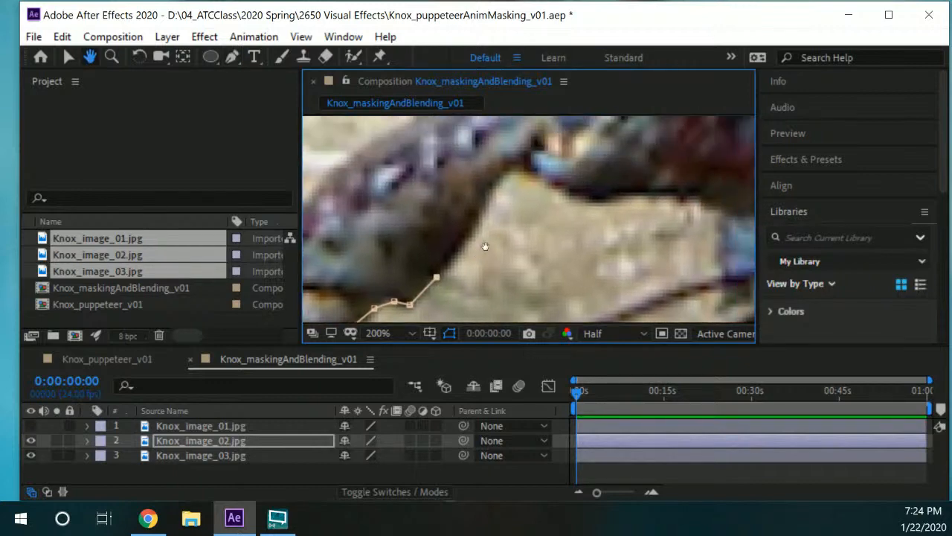
left_click(471, 234)
left_click(485, 201)
left_click(502, 177)
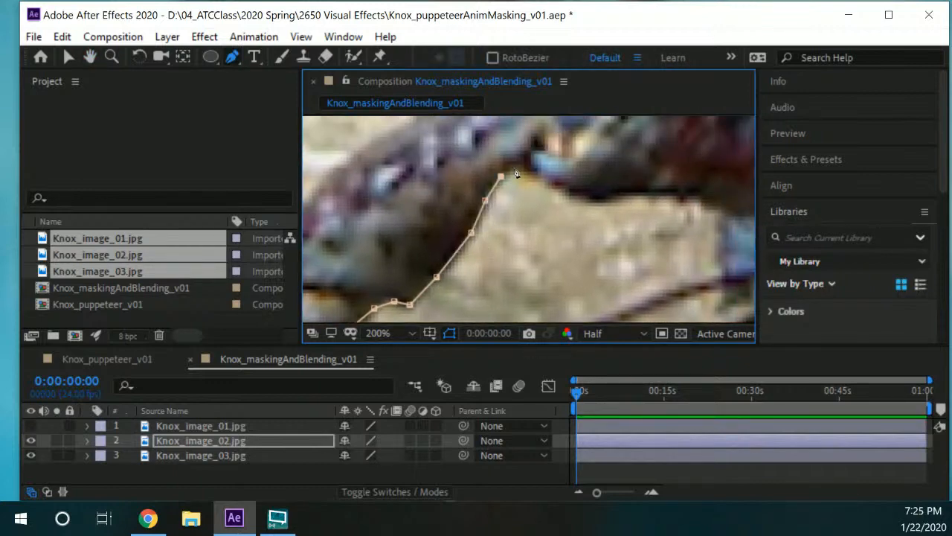
left_click(518, 165)
- Continue the mask path from the upper bend along the underside of the leg's upper segment toward the head
left_click(542, 177)
left_click(566, 194)
left_click_drag(601, 239, 500, 236)
left_click(493, 194)
left_click(528, 192)
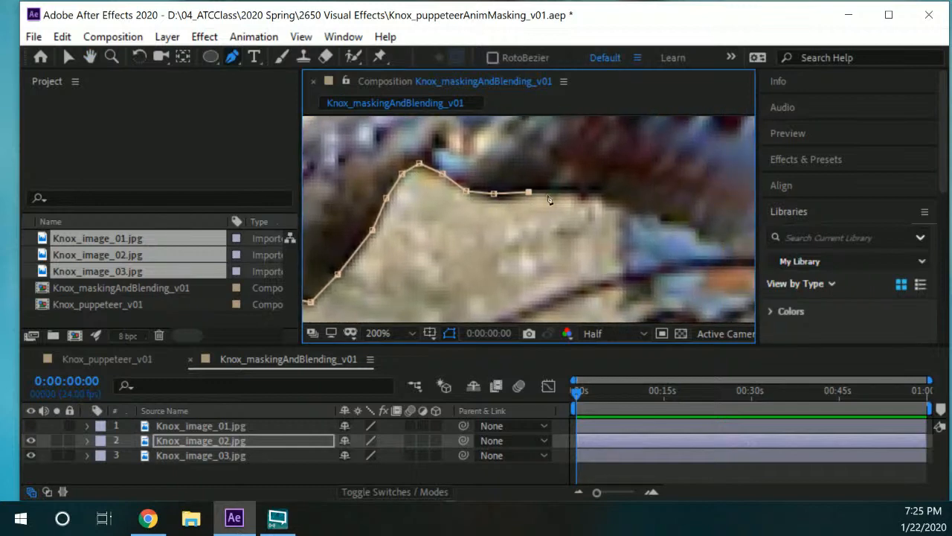
left_click(557, 191)
- Examine the dark shadow and gaps around the crab's right legs that the mask outline has to handle
scroll(491, 268, "down", 2)
left_click_drag(564, 273, 492, 211)
left_click_drag(581, 220, 493, 257)
scroll(556, 255, "up", 1)
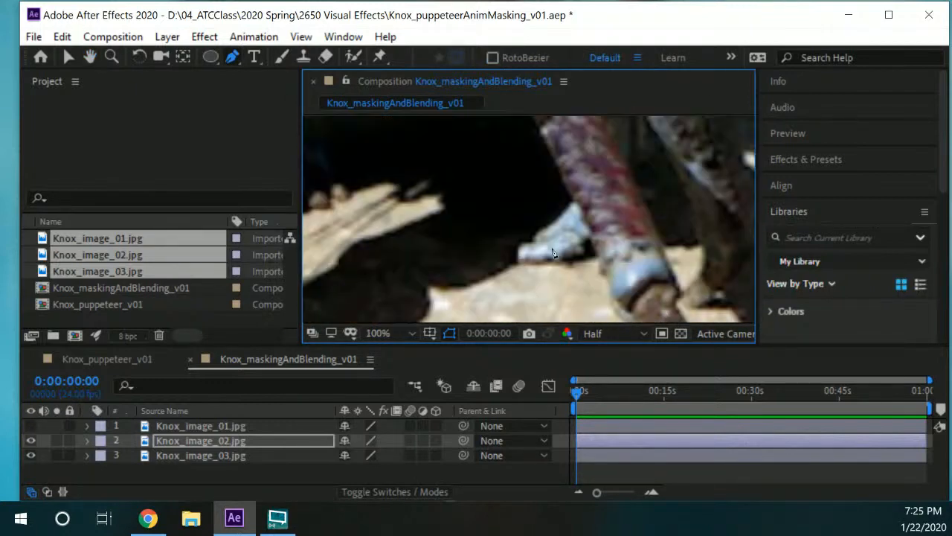
left_click_drag(527, 196, 573, 267)
left_click_drag(594, 216, 603, 264)
left_click_drag(528, 253, 541, 196)
key("g")
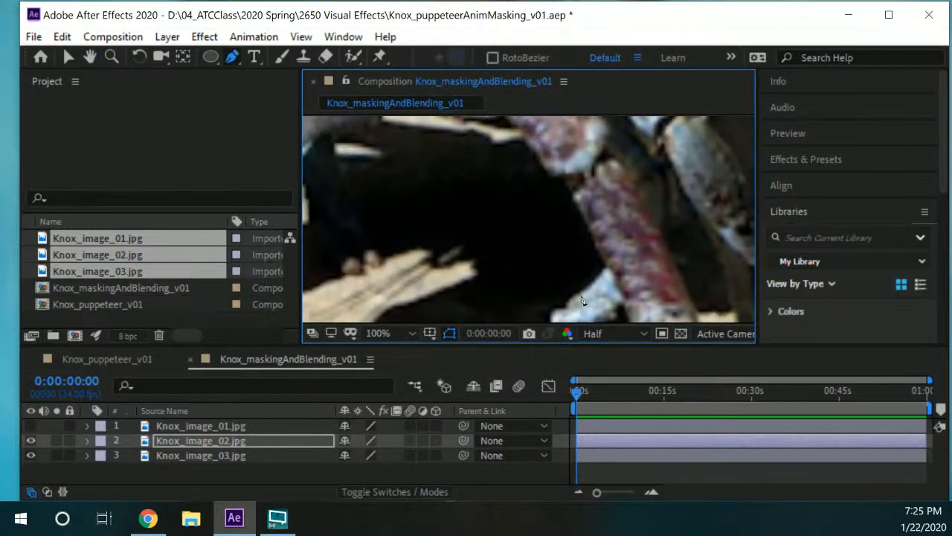
- Continue the mask path along the underside of the leg's upper segment to the head and down the head's edge toward the antenna
scroll(638, 246, "down", 2)
left_click_drag(619, 250, 540, 151)
scroll(553, 189, "up", 1)
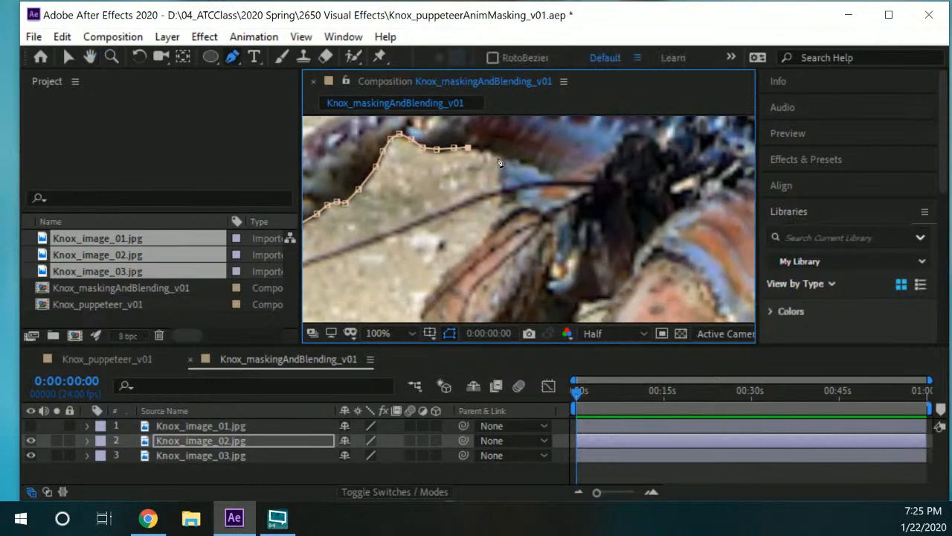
scroll(501, 166, "up", 1)
left_click(493, 199)
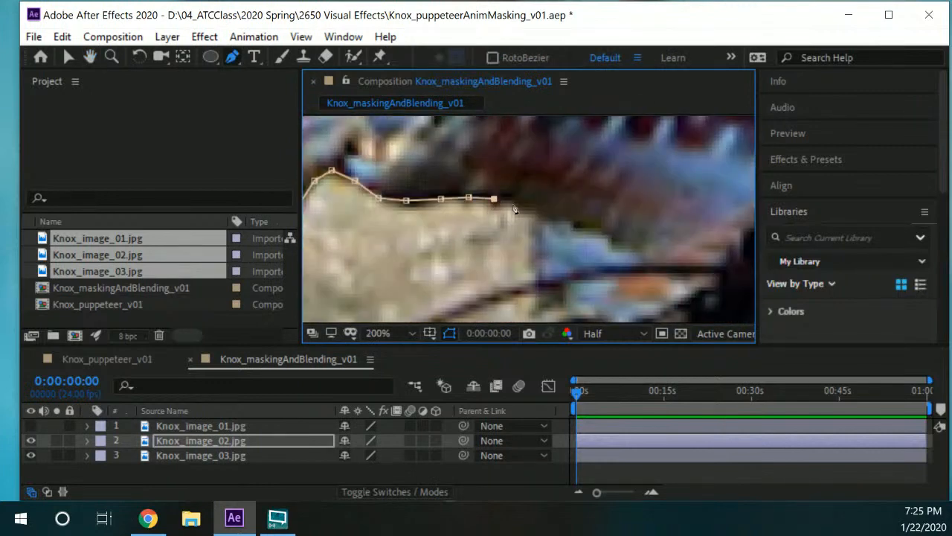
left_click(511, 204)
left_click(535, 212)
left_click(539, 225)
left_click_drag(537, 253, 520, 206)
left_click(519, 199)
left_click(515, 226)
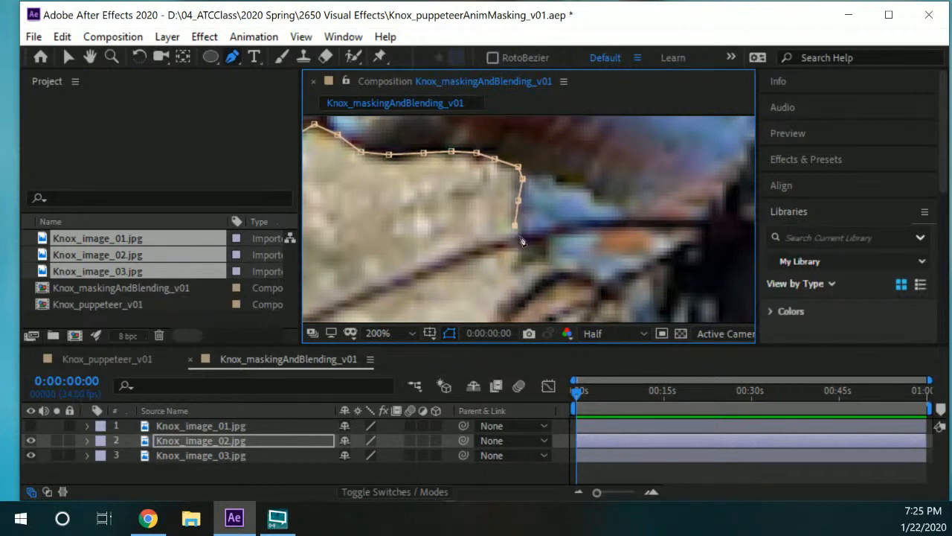
- Carry the mask path across the antenna and onto the upper outer edge of the brown front leg
left_click(520, 239)
left_click(520, 256)
left_click_drag(518, 282, 522, 198)
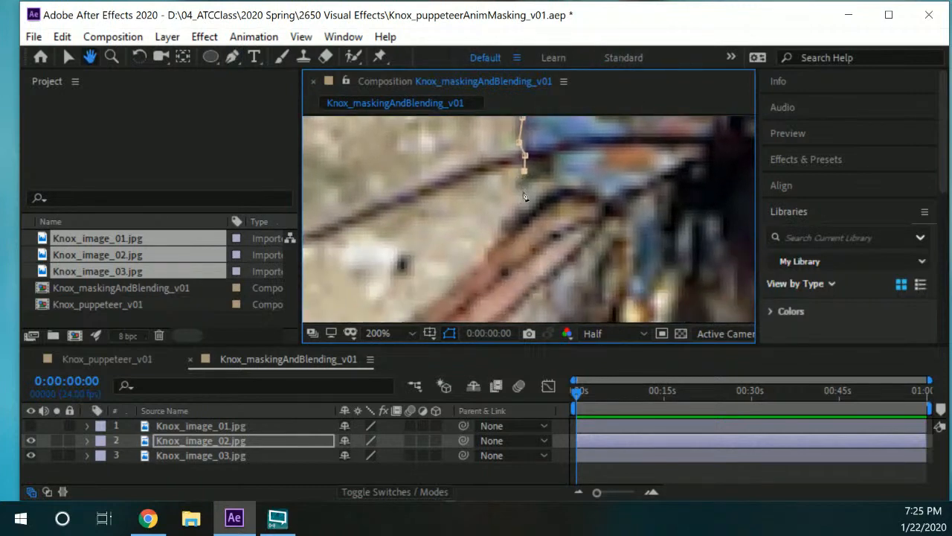
left_click(517, 187)
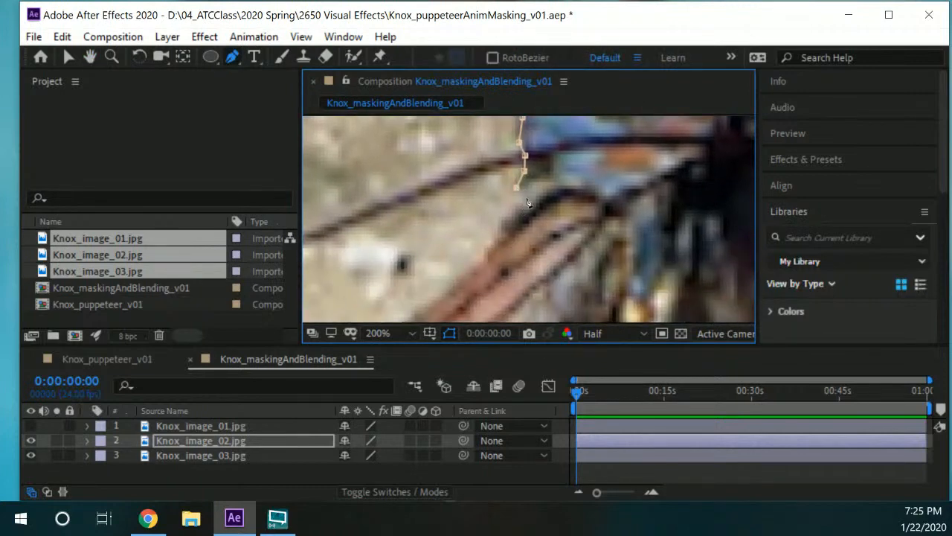
left_click_drag(512, 244, 625, 189)
left_click(620, 169)
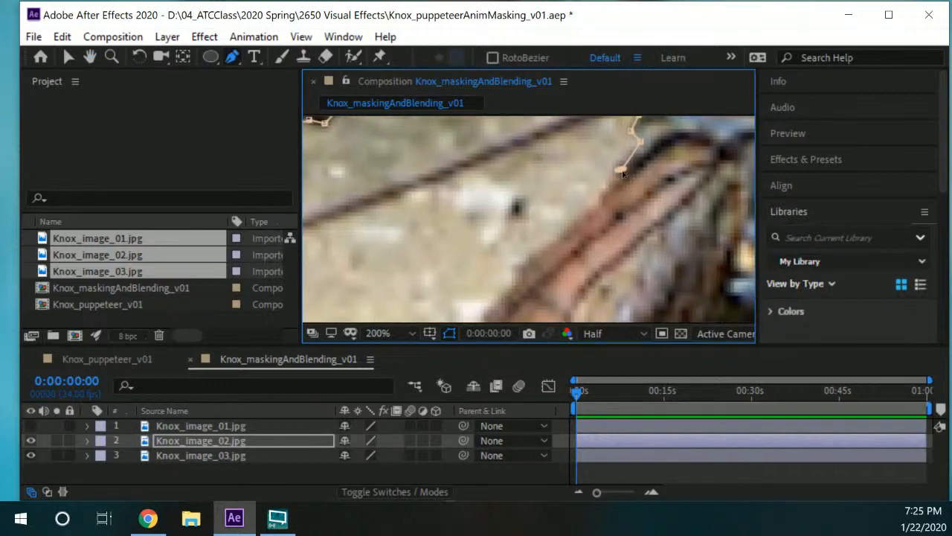
- Trace the mask path down the outer edge of the front leg's upper segment, undoing and re-placing one misplaced point
left_click(600, 197)
left_click(580, 217)
scroll(595, 200, "down", 2)
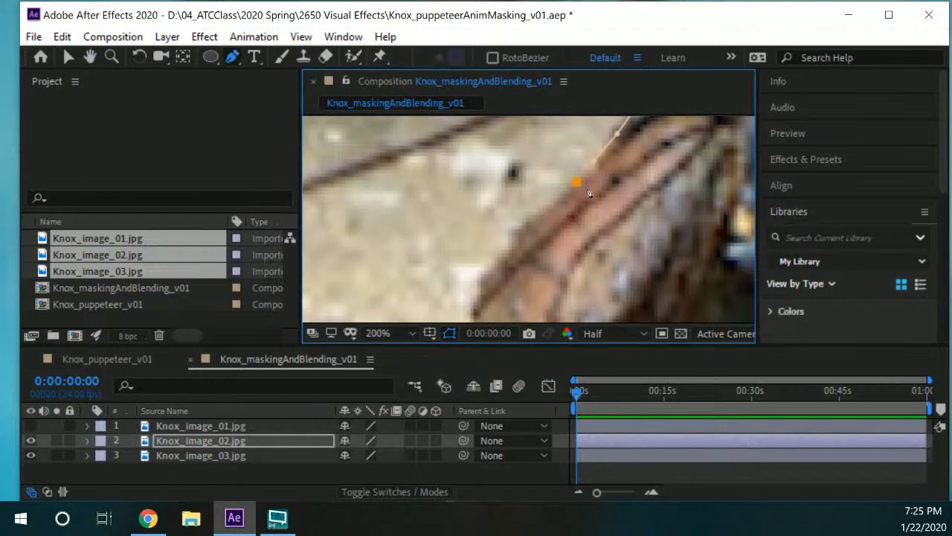
key("ctrl+z")
left_click(574, 183)
key("space")
left_click_drag(555, 219, 527, 171)
key("space")
left_click(527, 172)
left_click(512, 187)
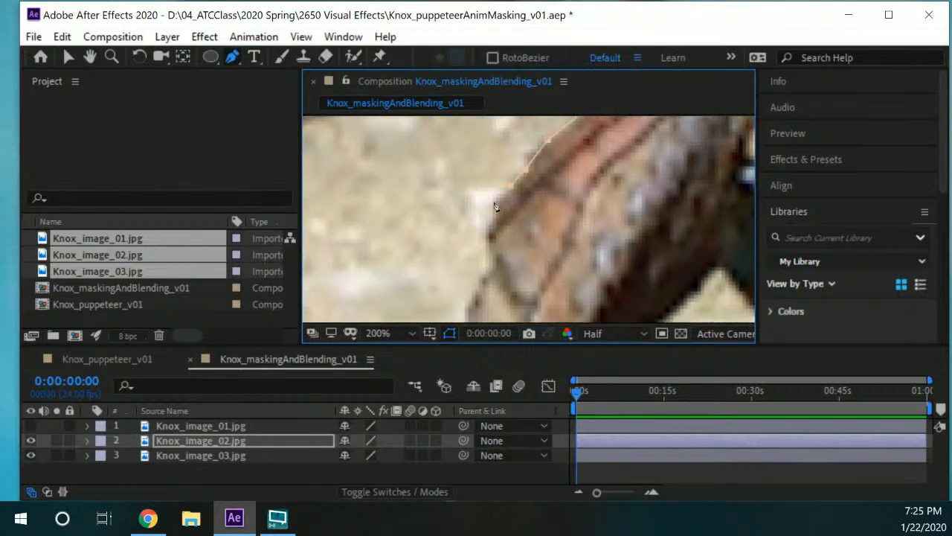
left_click(495, 215)
- Select Mask 1 of the Knox_image_02.jpg layer with its properties expanded, and stop the preview playback
key("space")
scroll(506, 229, "down", 4)
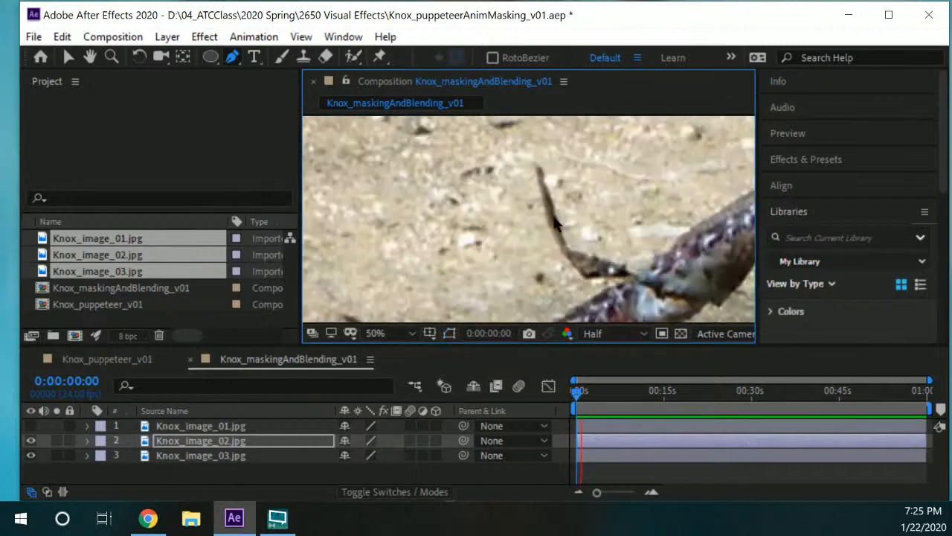
left_click(177, 441)
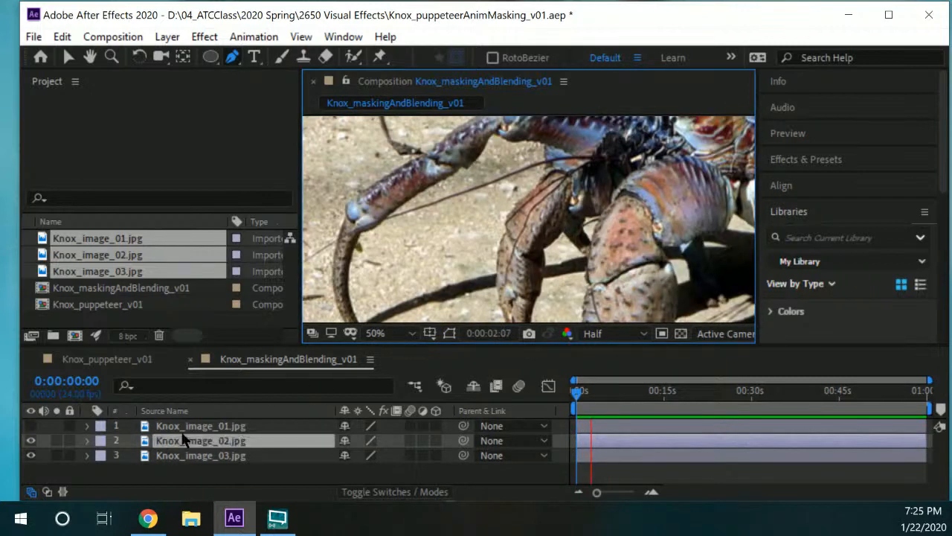
left_click(87, 441)
left_click(146, 456)
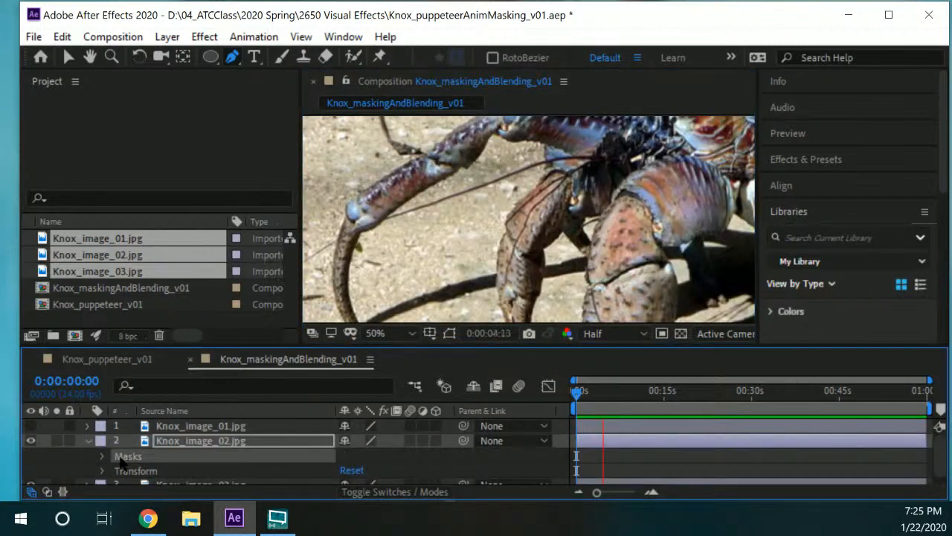
left_click(105, 455)
scroll(176, 466, "down", 1)
left_click(167, 449)
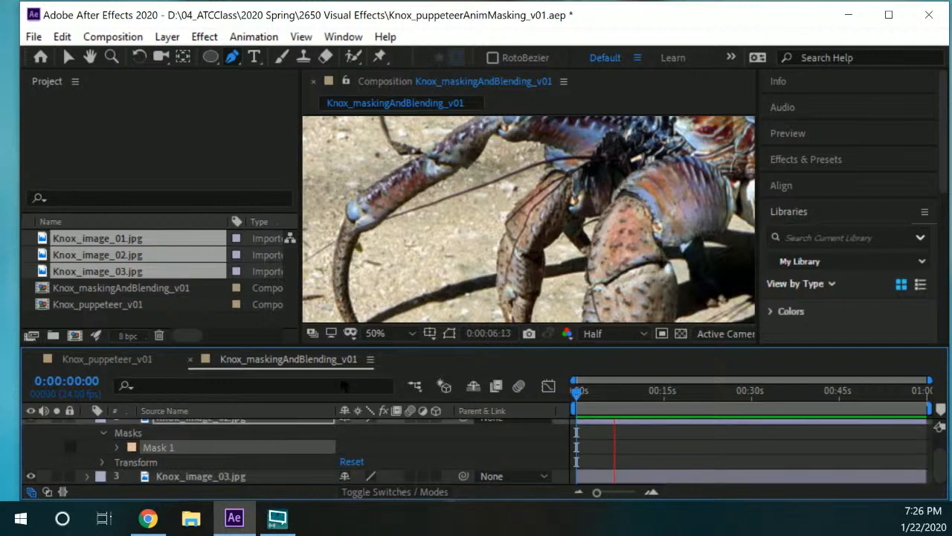
left_click(116, 448)
scroll(124, 442, "down", 1)
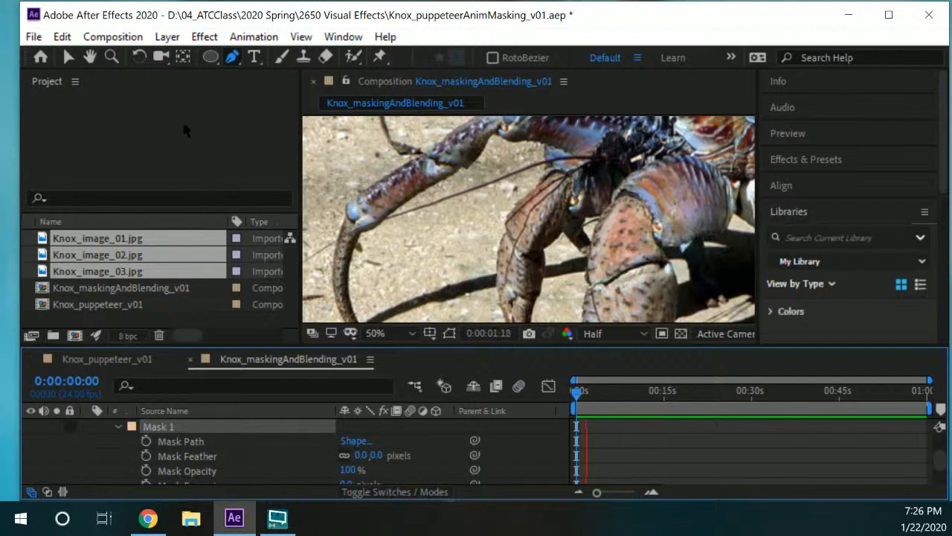
key("space")
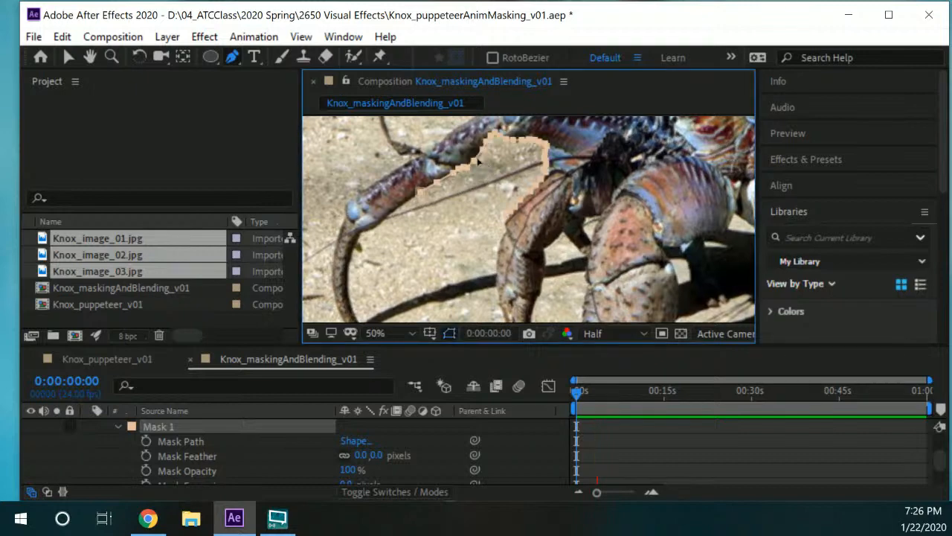
- Undo the stray point, resume Mask 1 from its last point and trace the front leg's outer edge down around the joint
scroll(525, 253, "up", 2)
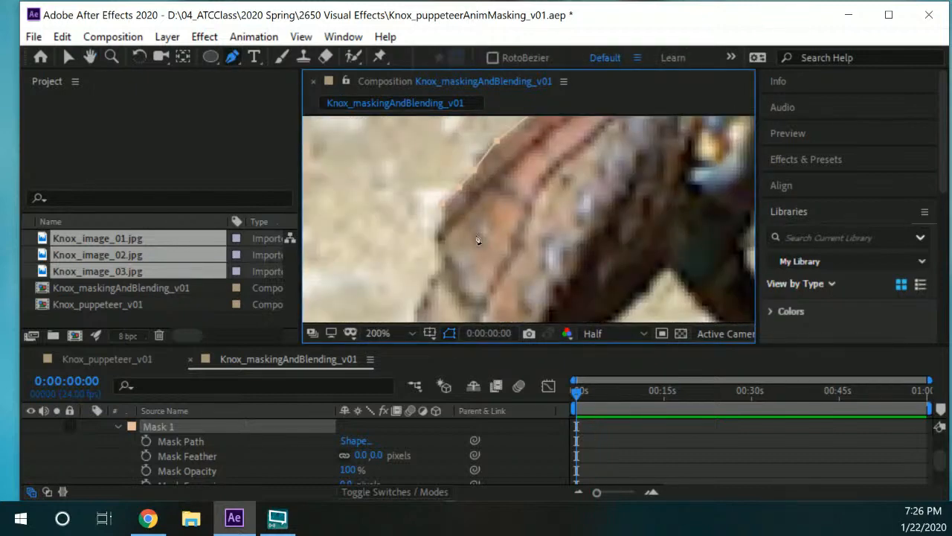
key("g")
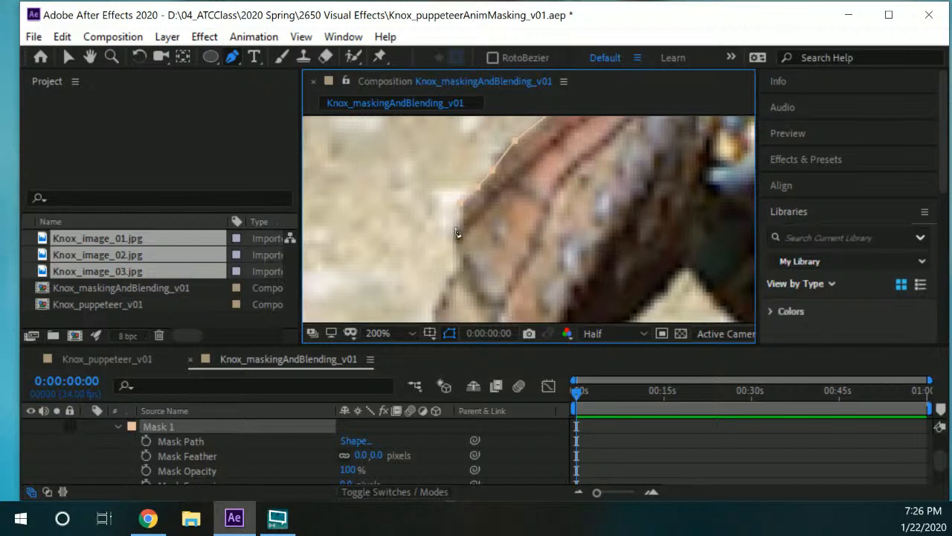
left_click(455, 227)
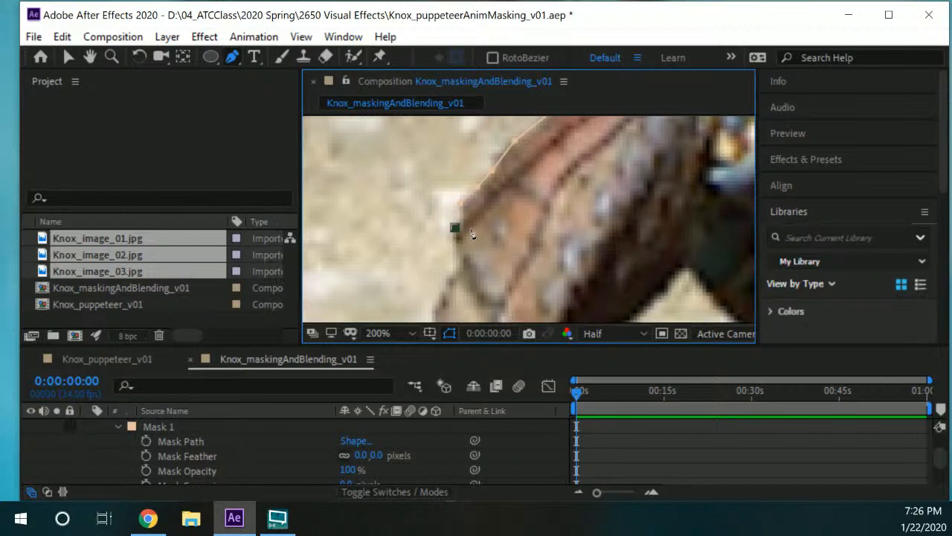
key("ctrl+z")
left_click(461, 206)
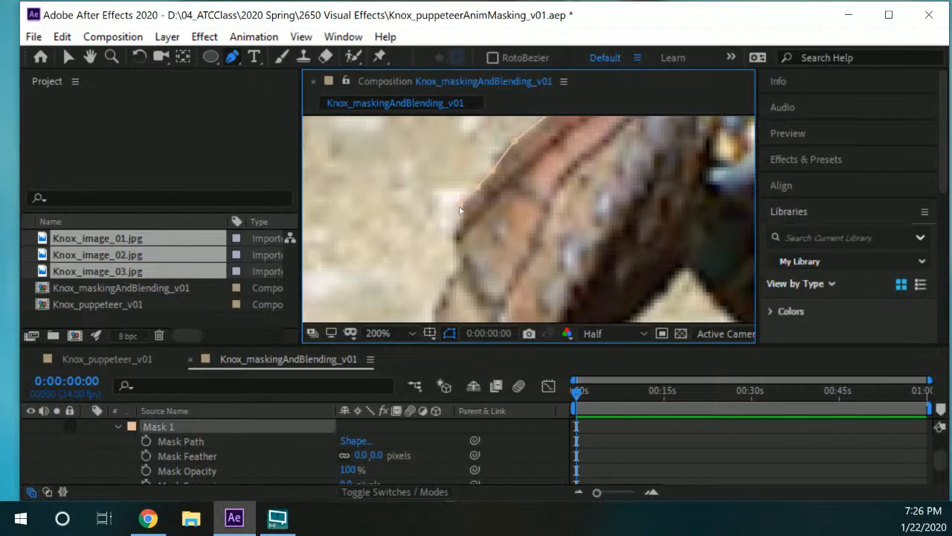
left_click(457, 238)
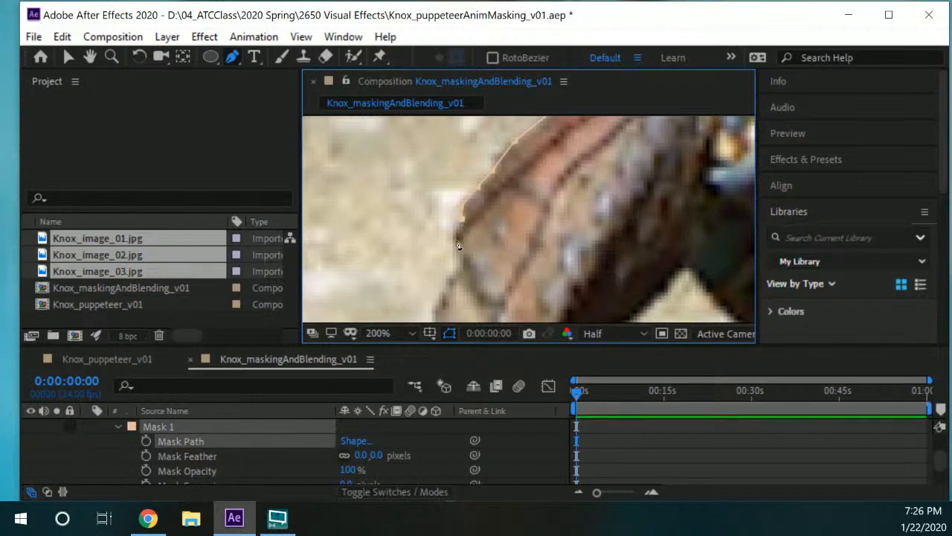
left_click(457, 256)
key("space")
left_click_drag(464, 271, 457, 228)
left_click(453, 226)
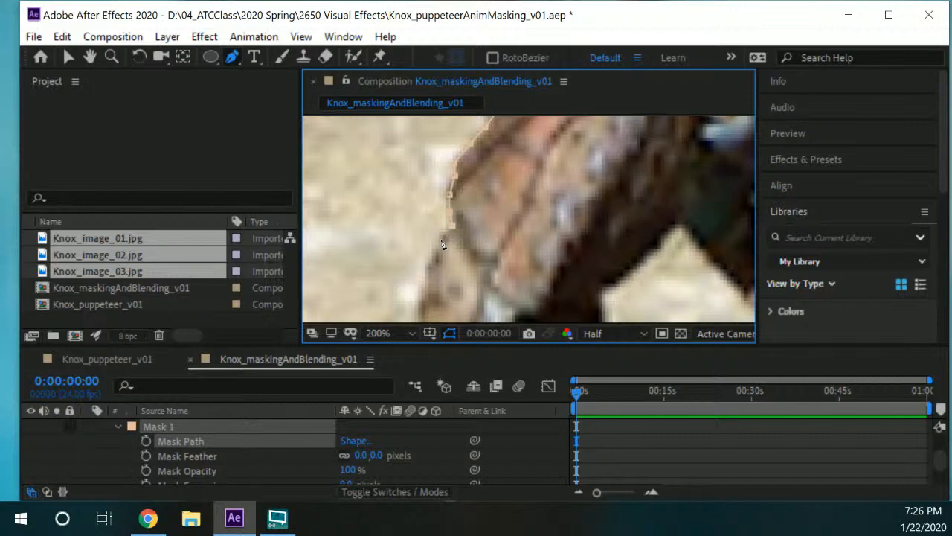
left_click(440, 241)
- Continue the mask path down the outer edge of the front leg's lower segment, across the dark shadow, to the start of the pointed tip
key("space")
left_click_drag(431, 266, 462, 198)
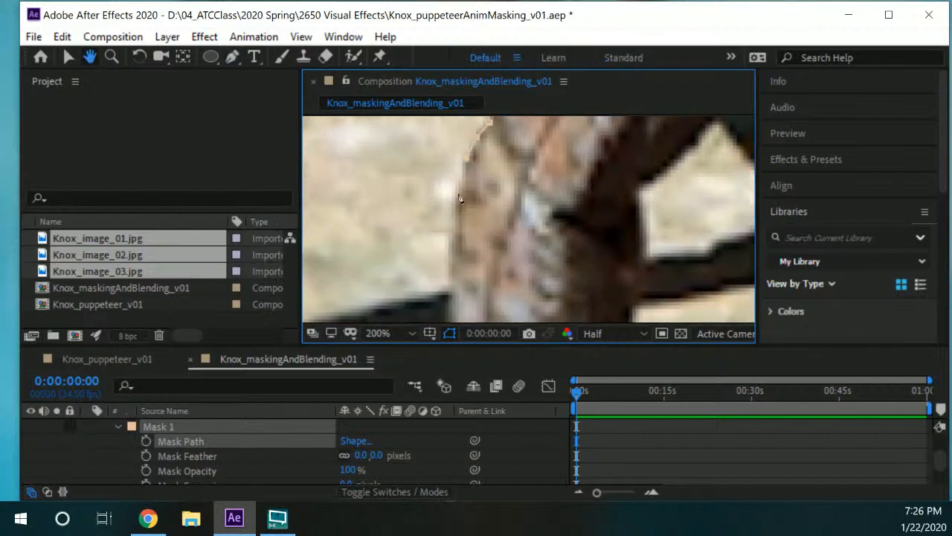
key("space")
left_click_drag(452, 254, 446, 153)
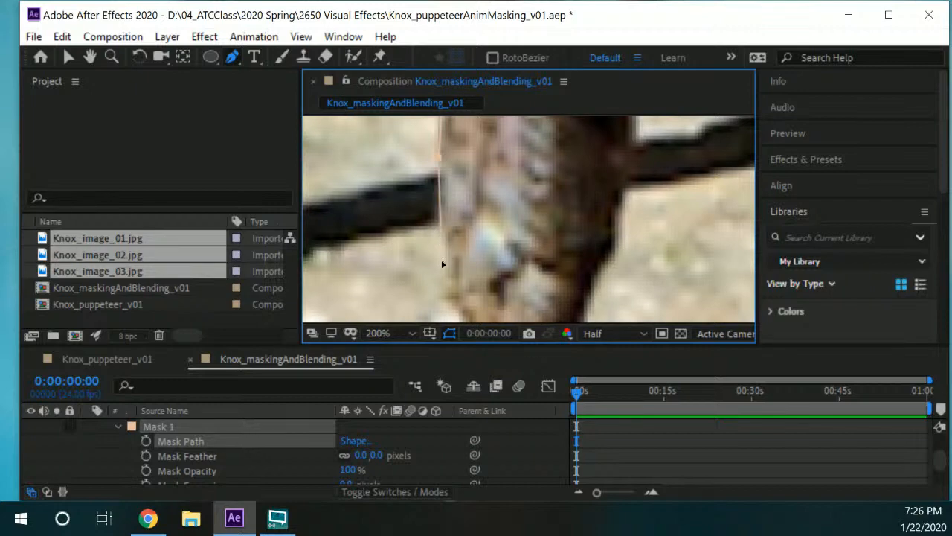
key("space")
left_click_drag(442, 263, 393, 173)
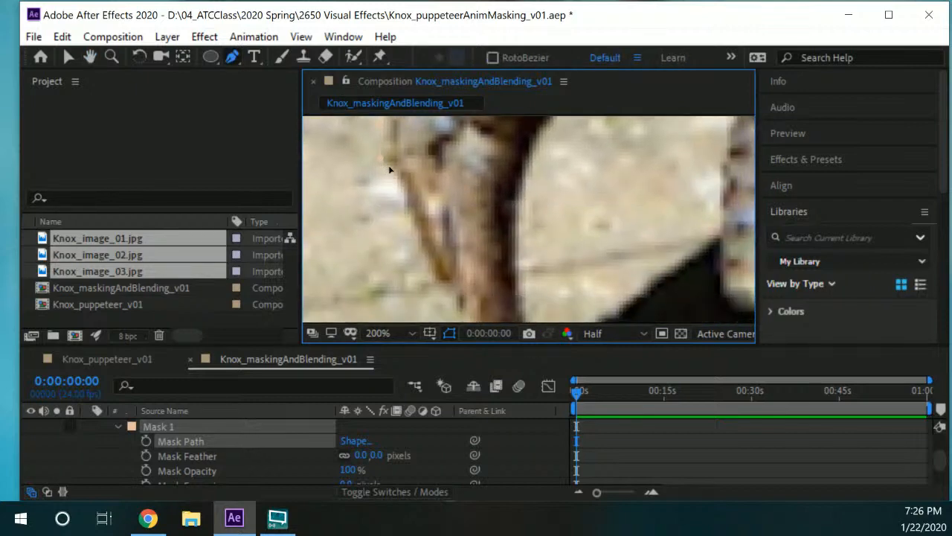
key("space")
left_click_drag(400, 195, 408, 174)
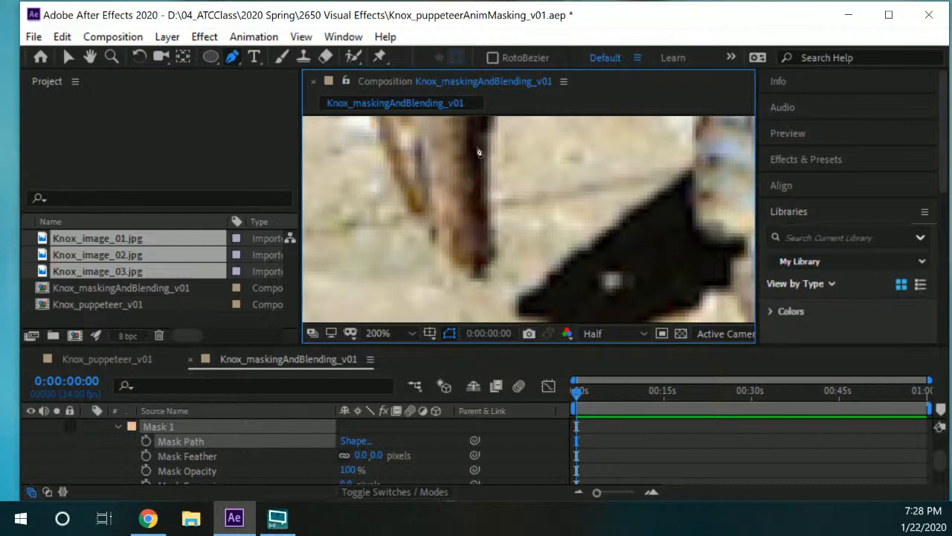
- Trace the mask path down the outer edge of the front leg's pointed tip, following the small side claw
scroll(560, 199, "down", 1)
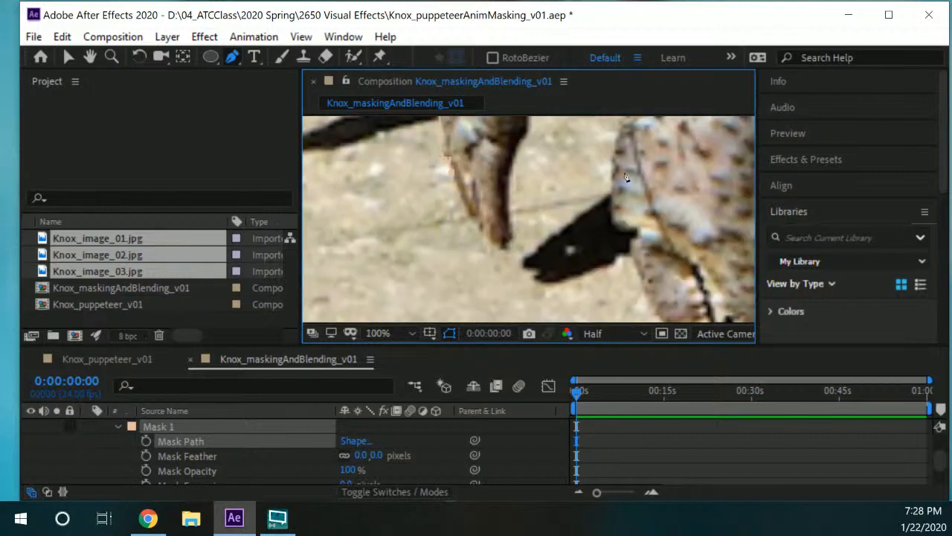
key("space")
left_click_drag(627, 176, 567, 285)
left_click_drag(515, 197, 508, 130)
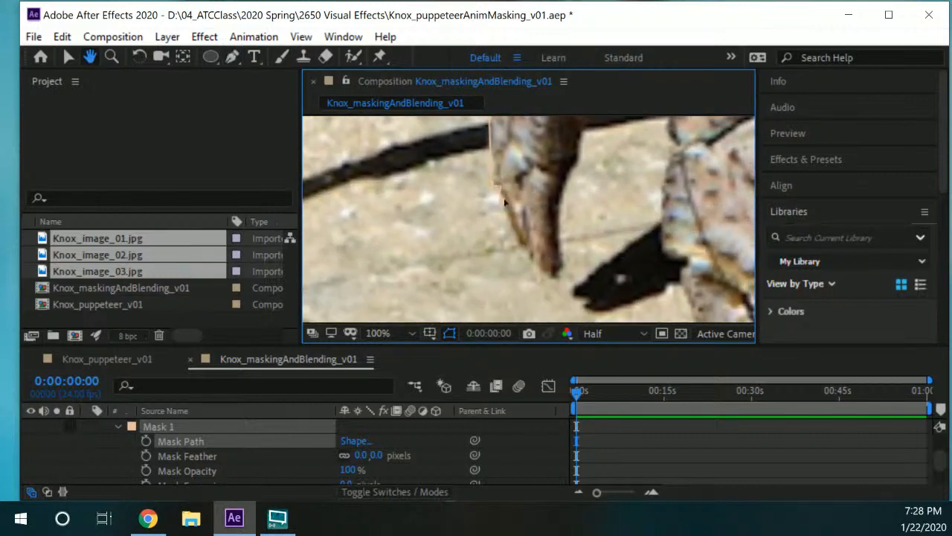
scroll(526, 223, "up", 1)
key("space")
left_click_drag(535, 217, 531, 197)
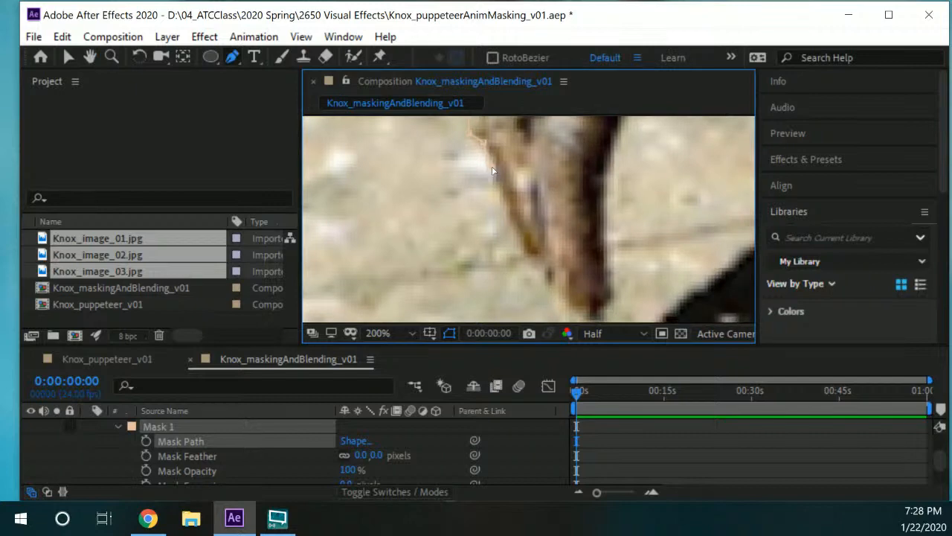
left_click(508, 210)
left_click(520, 235)
left_click(532, 253)
left_click(543, 254)
left_click(553, 285)
left_click(570, 308)
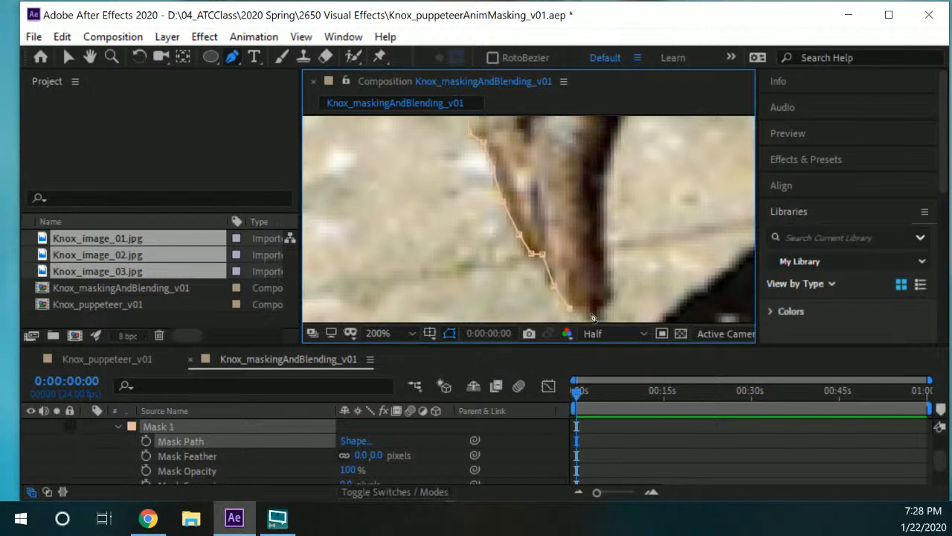
- Carry the mask path around the end of the front leg's tip and up the tip's inner edge
left_click(591, 312)
left_click(610, 299)
left_click(611, 272)
left_click_drag(639, 206, 580, 279)
left_click(550, 246)
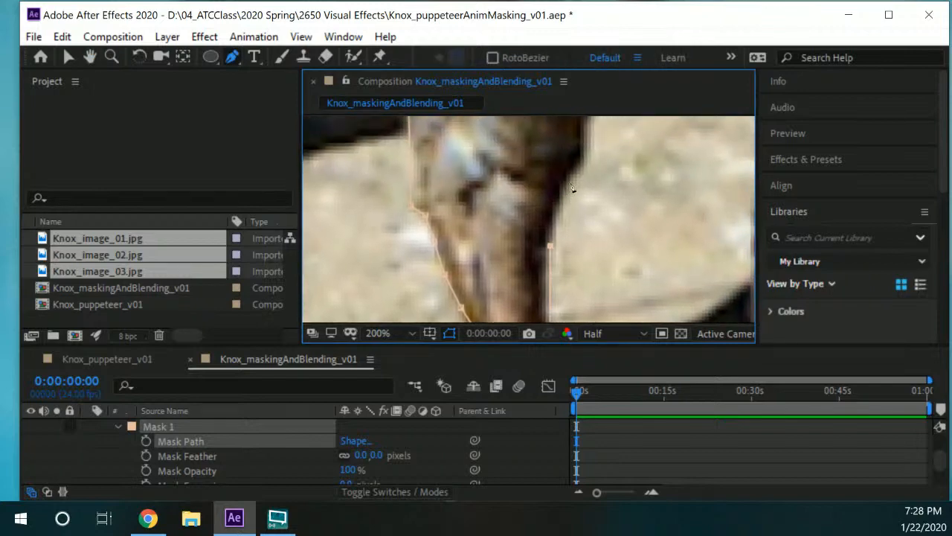
- Trace the mask path up the front leg's inner edge, around the widening above the tip, to the shadow's lower border
left_click(553, 209)
left_click(564, 184)
left_click(584, 160)
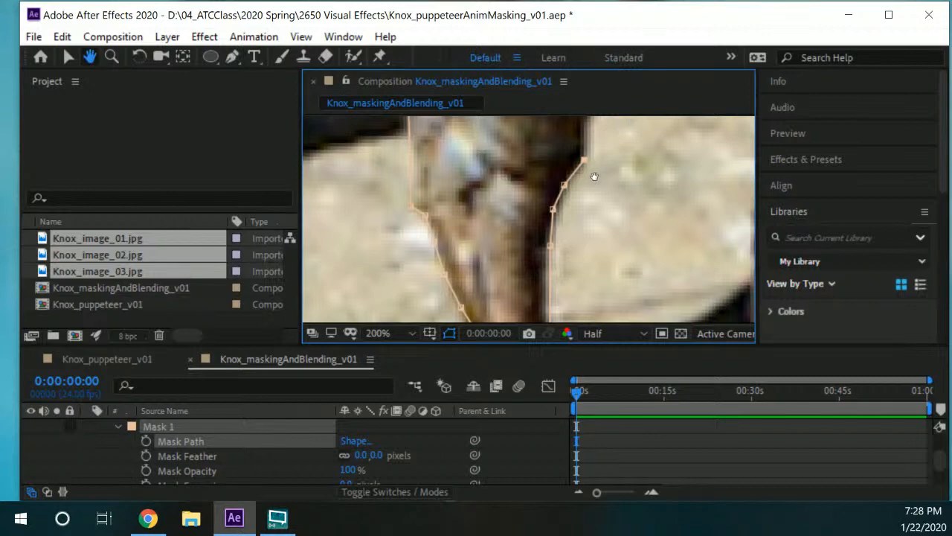
left_click_drag(623, 155, 513, 238)
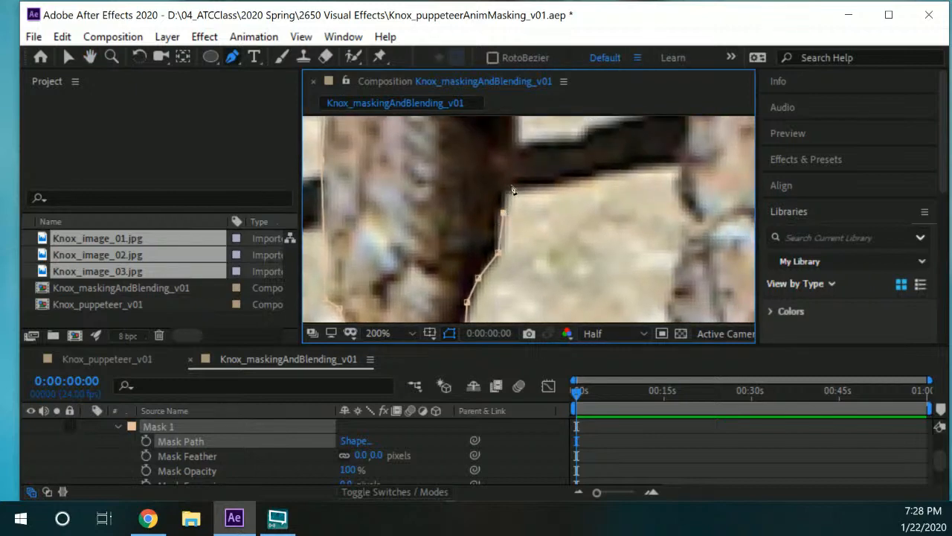
left_click_drag(552, 172, 529, 227)
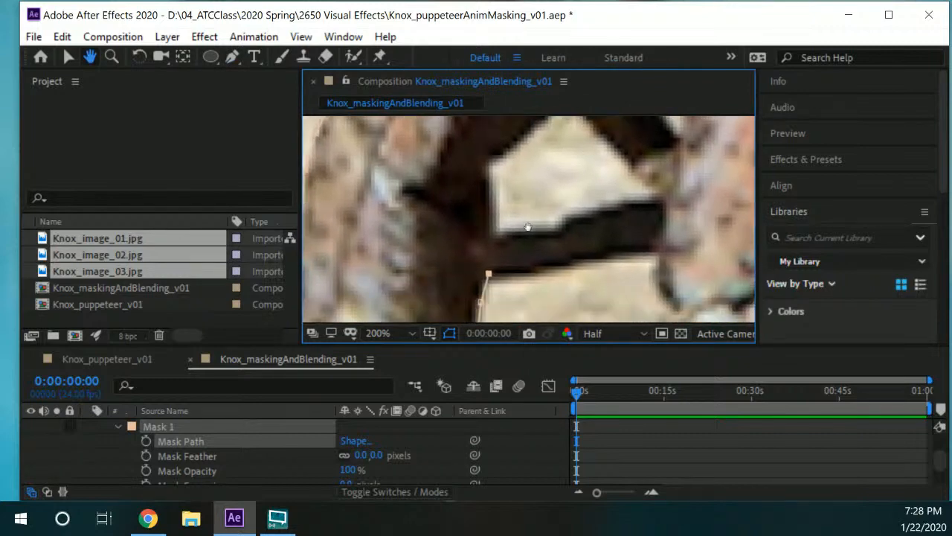
- Take the mask path across the shadow band and up the leg's edge to the corner of the sand gap above it
left_click(493, 236)
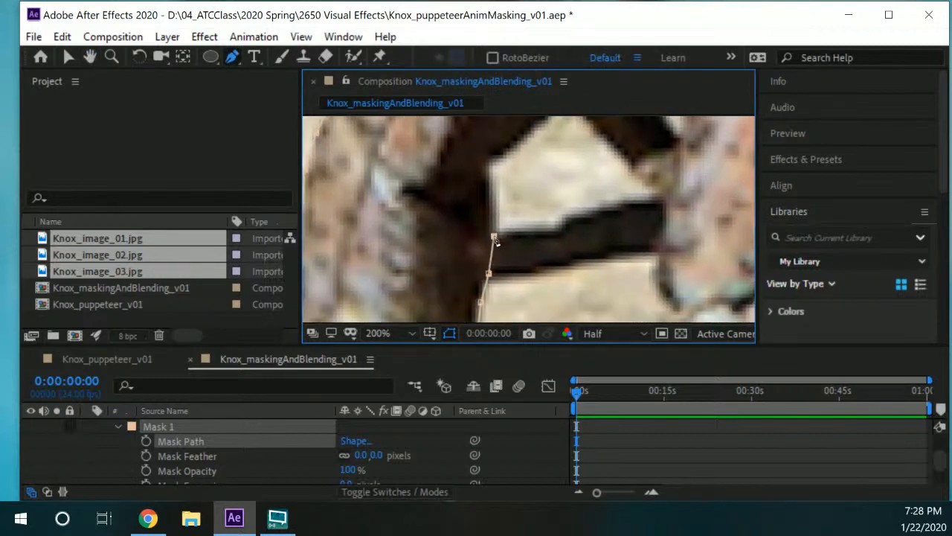
left_click(492, 190)
left_click(484, 166)
left_click(495, 159)
left_click_drag(539, 165, 486, 195)
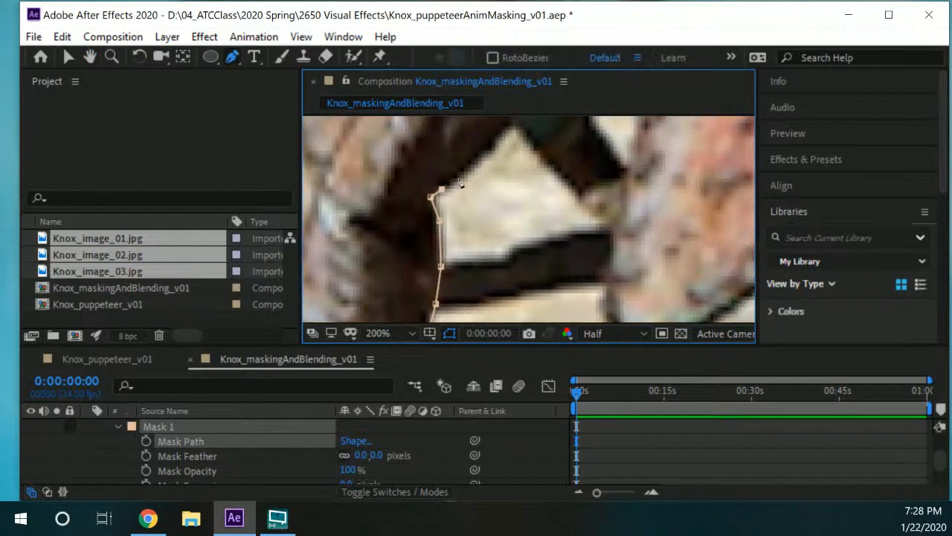
- Trace the mask path up the near slope of the pale sand gap to its peak
left_click(467, 171)
left_click(495, 143)
left_click(512, 126)
- Carry the mask path down the sand gap's far slope to the corner where it meets the dark shadow band
left_click_drag(545, 156, 494, 161)
left_click(475, 147)
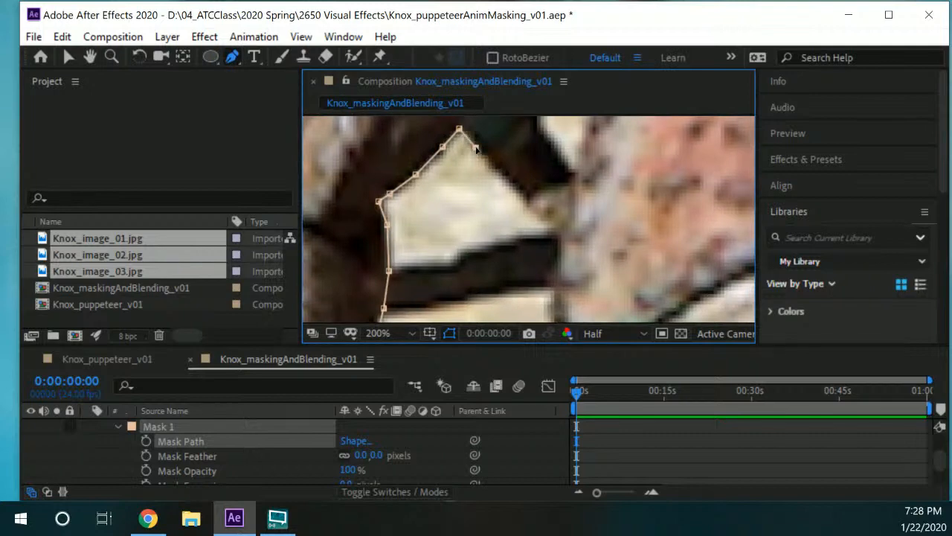
left_click(500, 171)
left_click(517, 192)
left_click(527, 204)
left_click_drag(535, 231, 484, 179)
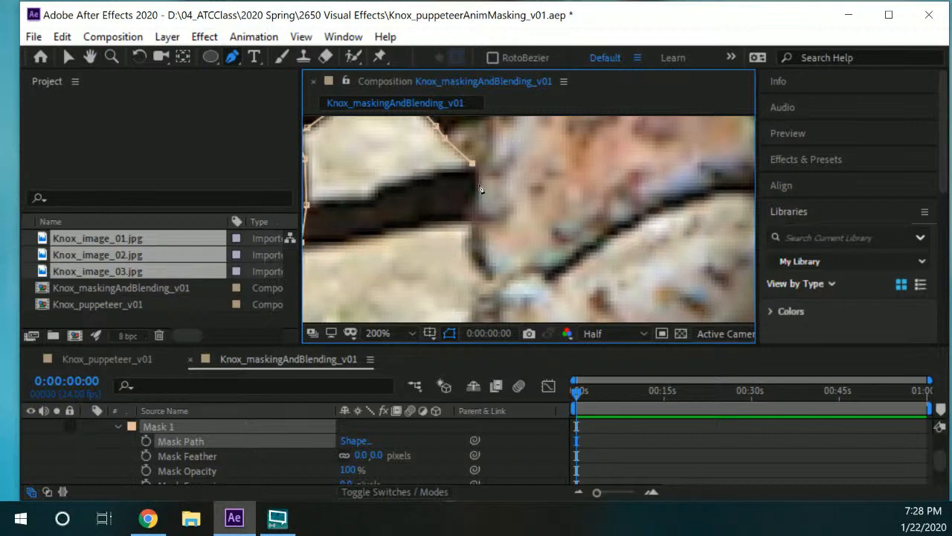
- Start the mask path down the end of the shadow band and adjust the vertex at the sand gap's corner
left_click(478, 185)
left_click_drag(496, 215, 501, 172)
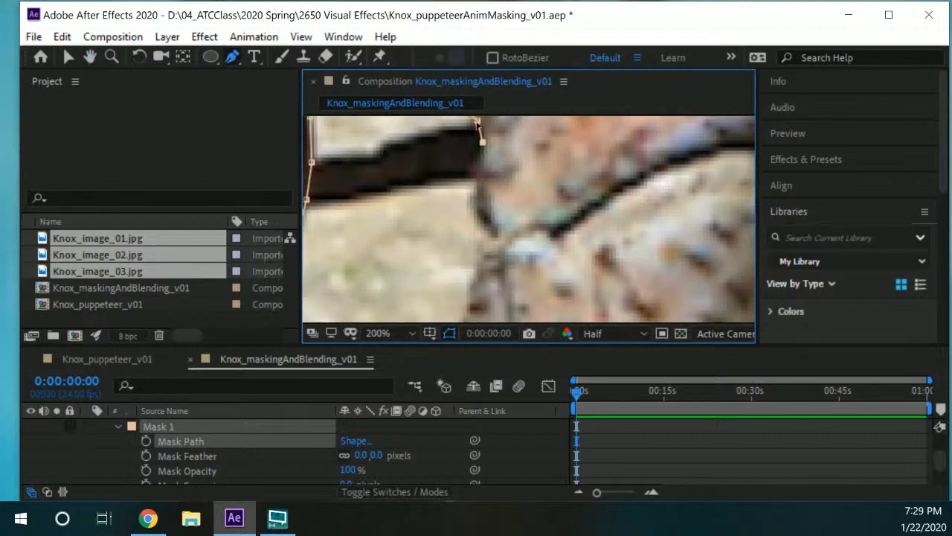
left_click_drag(477, 124, 483, 187)
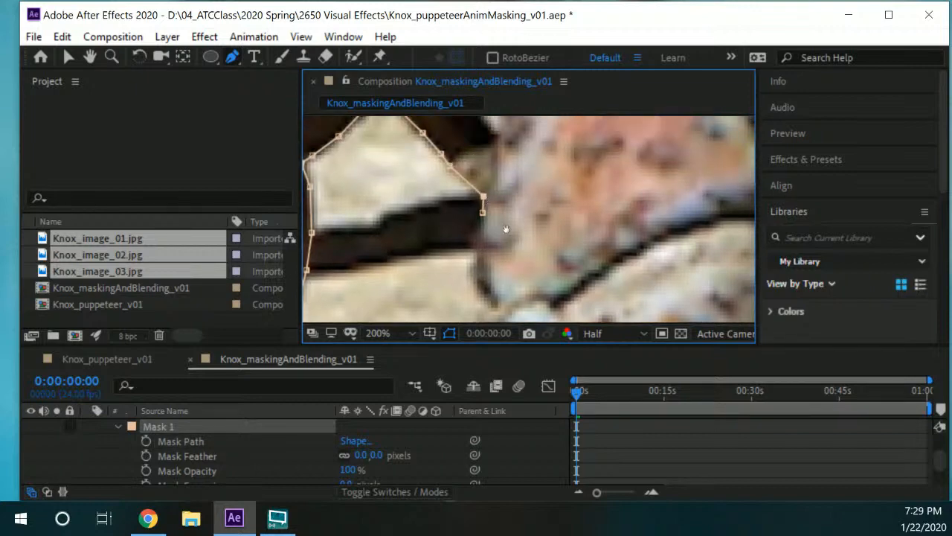
left_click_drag(506, 229, 521, 149)
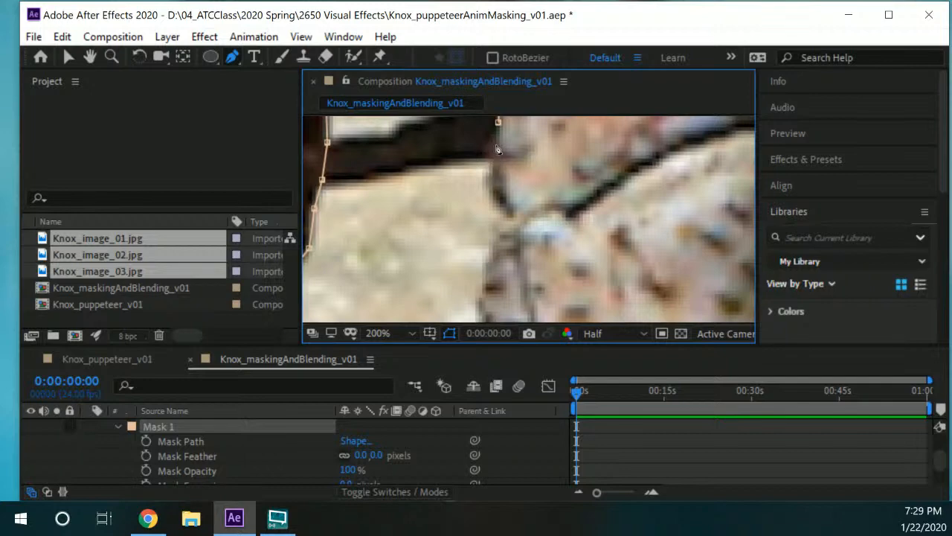
left_click(496, 142)
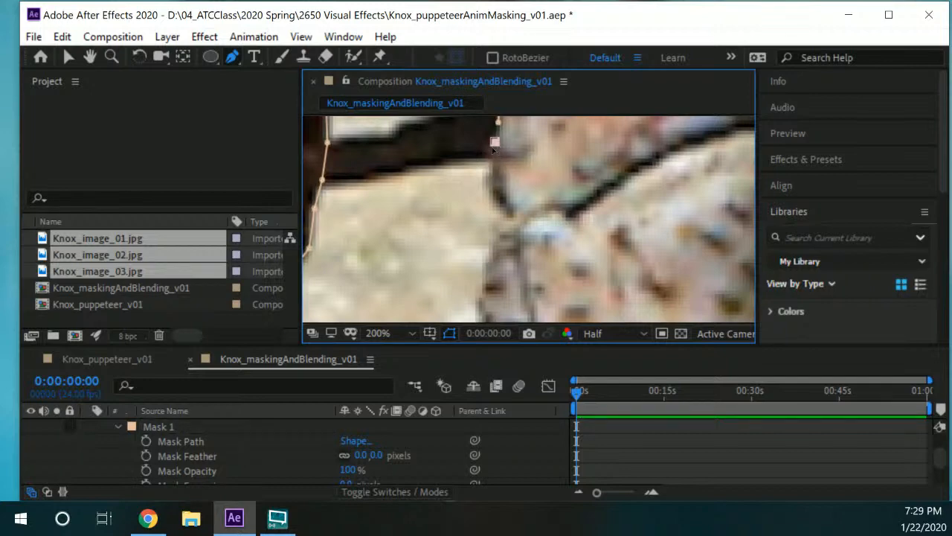
left_click_drag(510, 146, 502, 211)
key("ctrl+z")
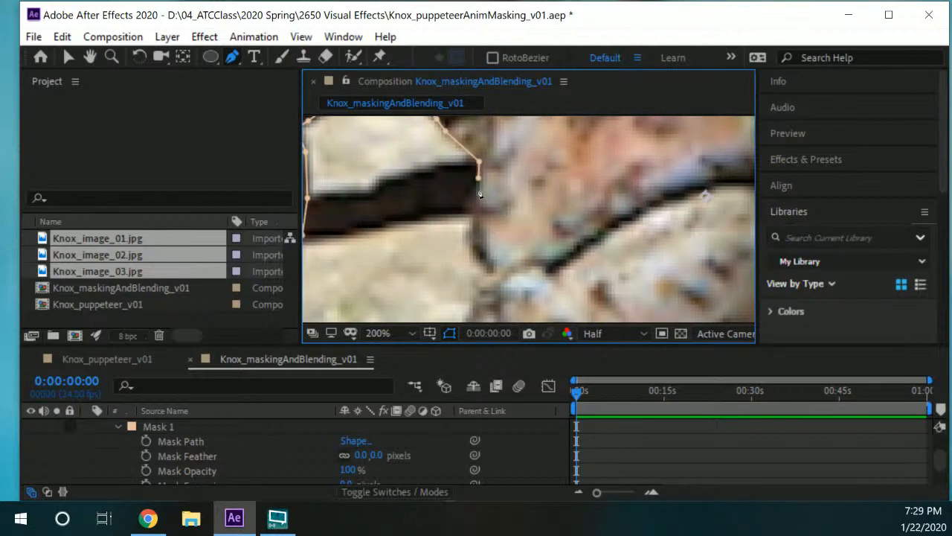
- Trace the mask path down the end of the shadow band to its lower border
left_click(479, 181)
left_click(476, 197)
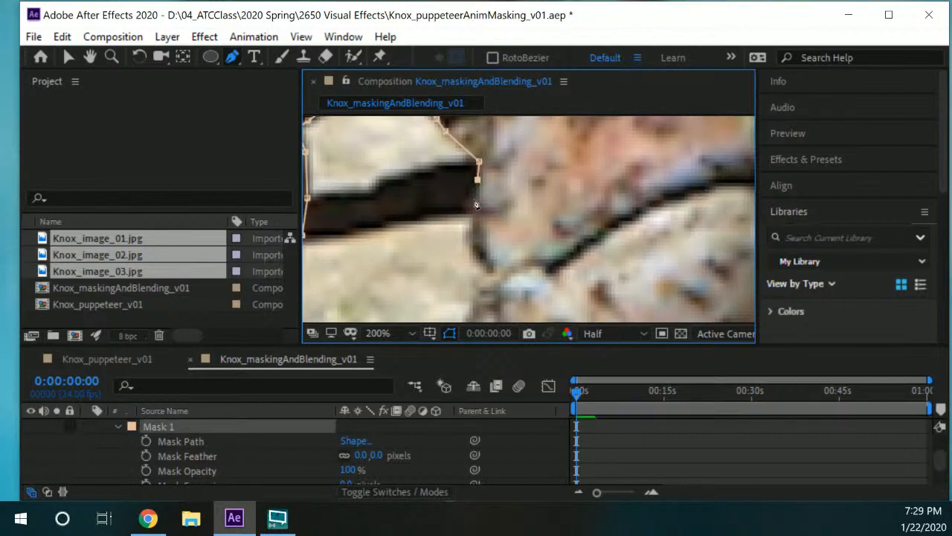
left_click(469, 208)
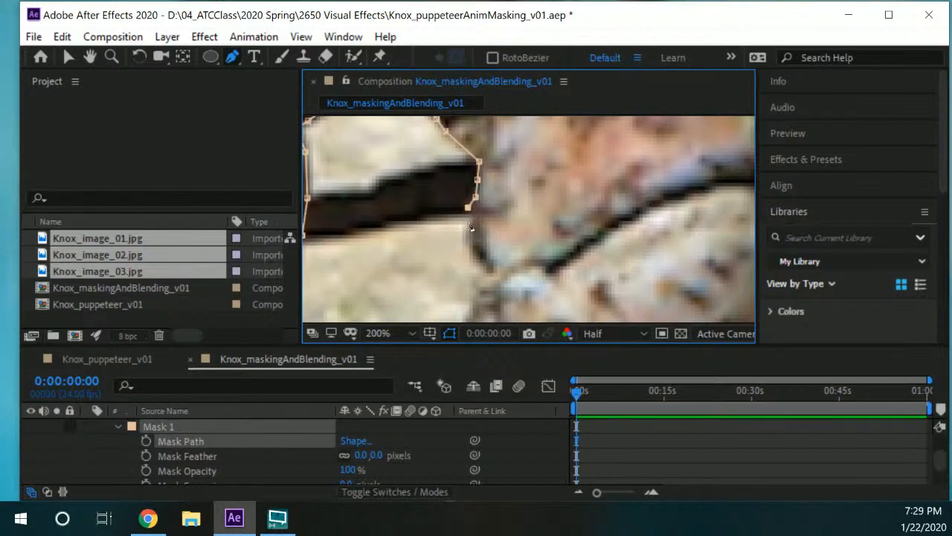
- Follow the thin curved dark edge below the shadow band with the mask path to the tip where the speckled segments meet
left_click_drag(479, 268, 470, 200)
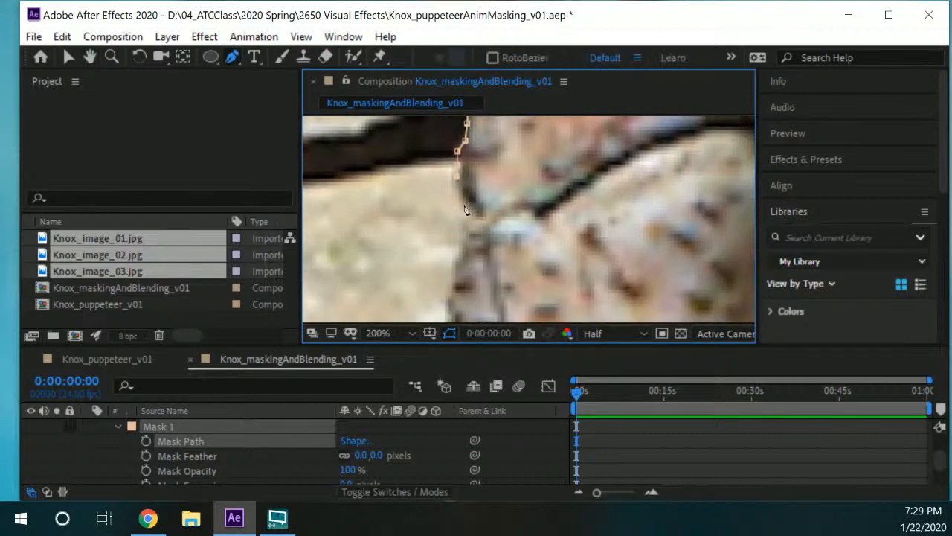
left_click(463, 196)
left_click(474, 209)
left_click(484, 220)
left_click_drag(492, 199, 458, 217)
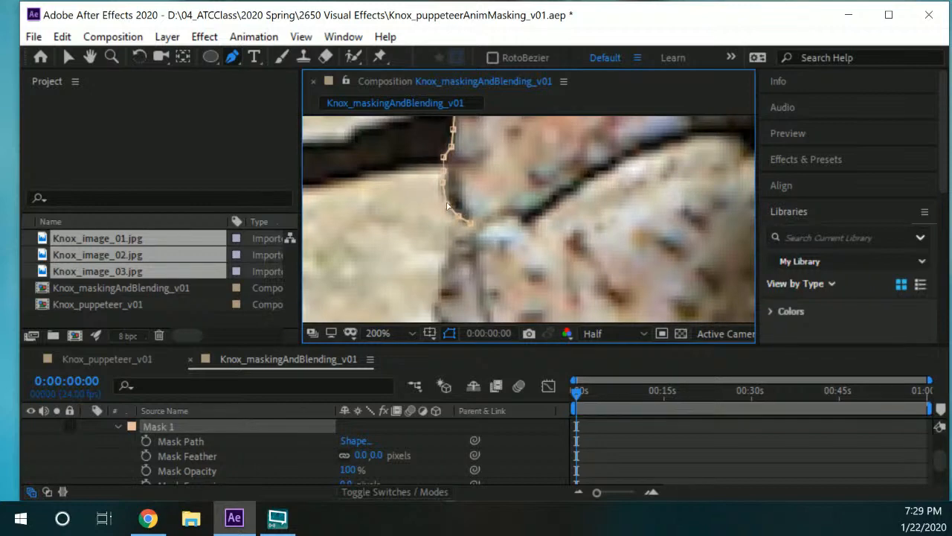
- Turn the mask path around the tip and trace it down the upper edge of the speckled segment beside the sand
key("space")
left_click_drag(480, 217, 484, 183)
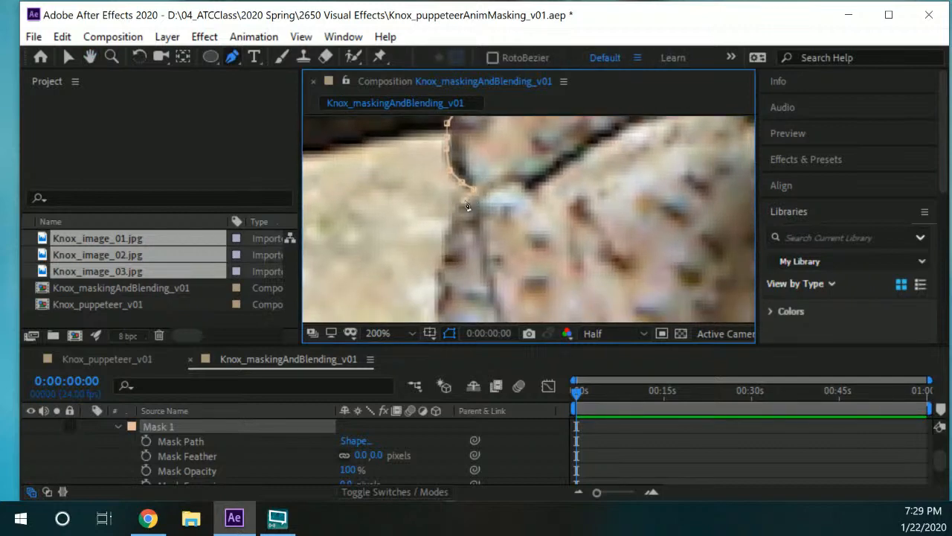
left_click(468, 198)
key("space")
left_click_drag(457, 218, 452, 199)
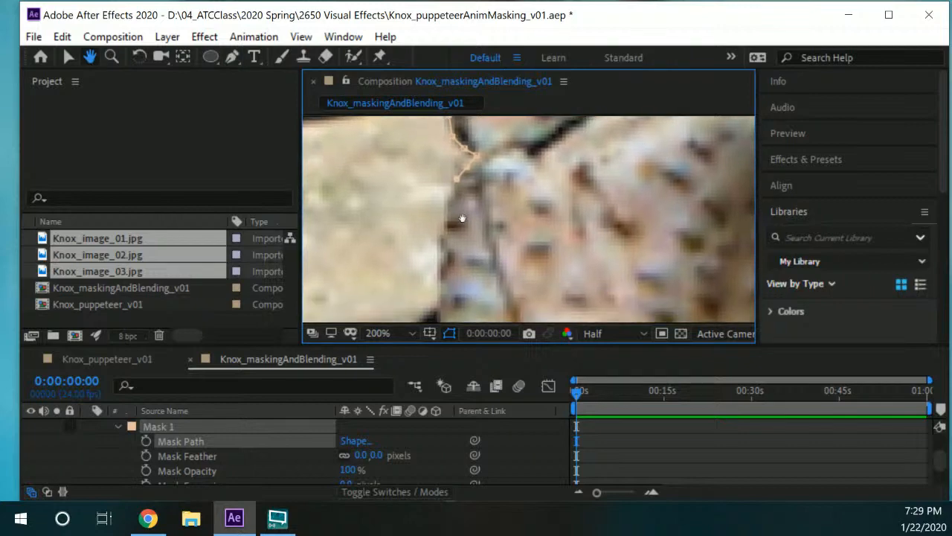
left_click(449, 204)
key("space")
left_click_drag(429, 276, 456, 220)
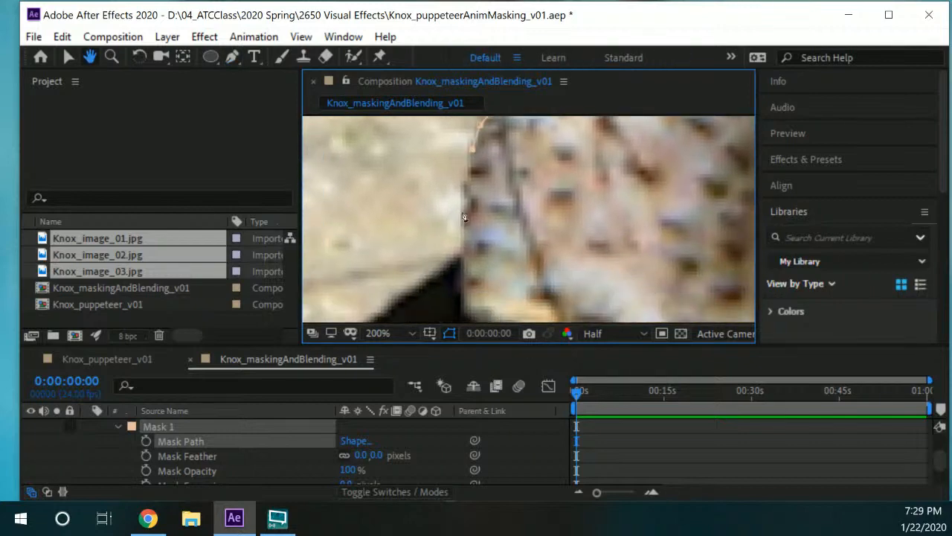
- Trace the mask path down the speckled segment to the black shadow's upper corner, adding a vertex to refine the last stretch
left_click(467, 203)
key("space")
left_click_drag(467, 259, 487, 206)
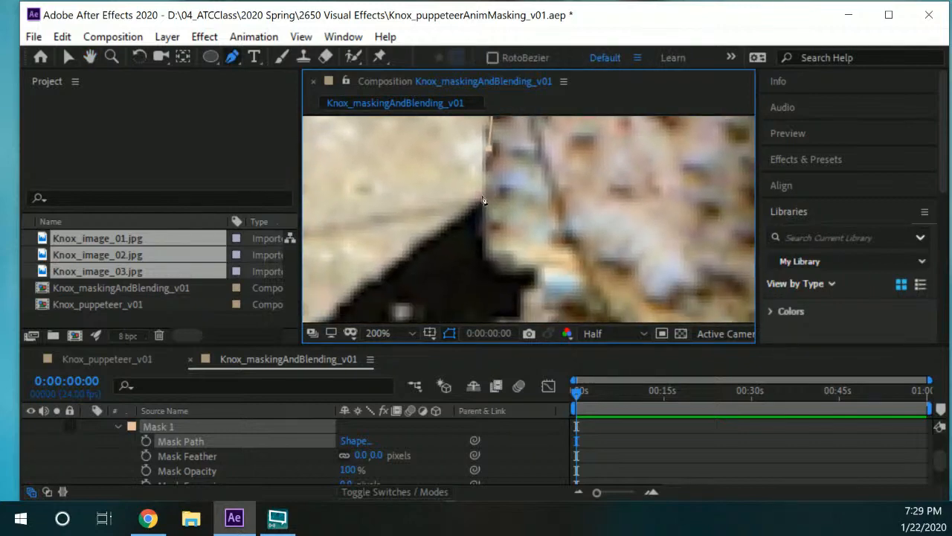
left_click(482, 198)
key("space")
left_click_drag(497, 261, 502, 253)
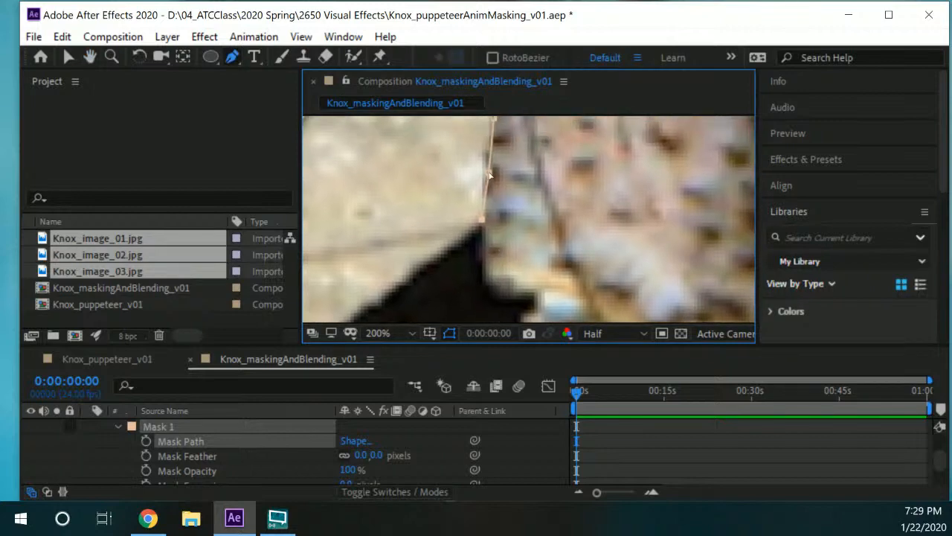
left_click_drag(489, 172, 487, 169)
key("space")
left_click_drag(490, 222, 451, 199)
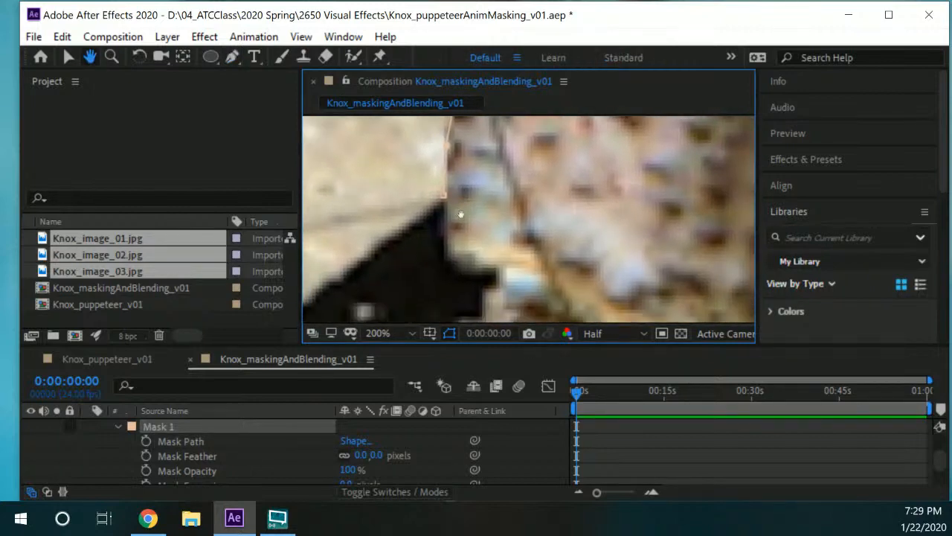
left_click(447, 243)
key("space")
left_click_drag(465, 273, 457, 238)
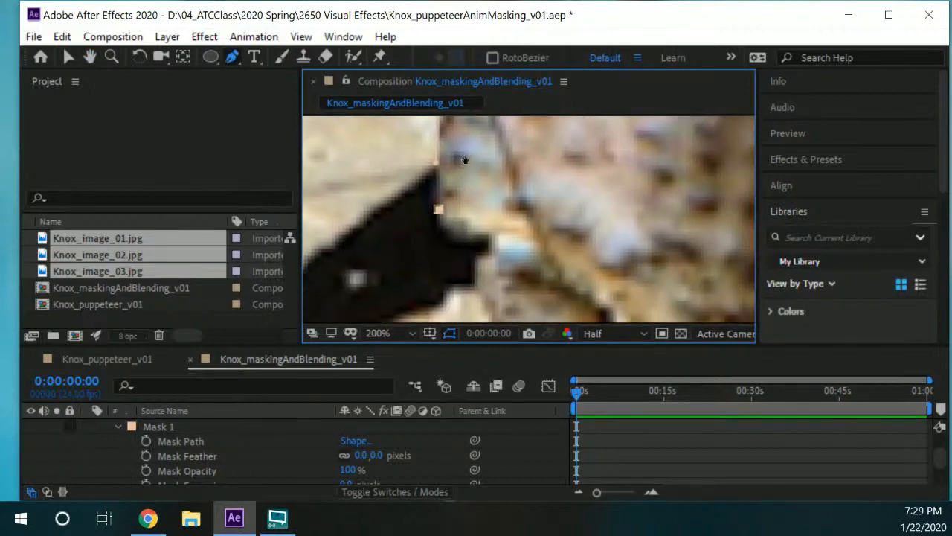
key("space")
left_click_drag(466, 157, 472, 183)
key("ctrl+z")
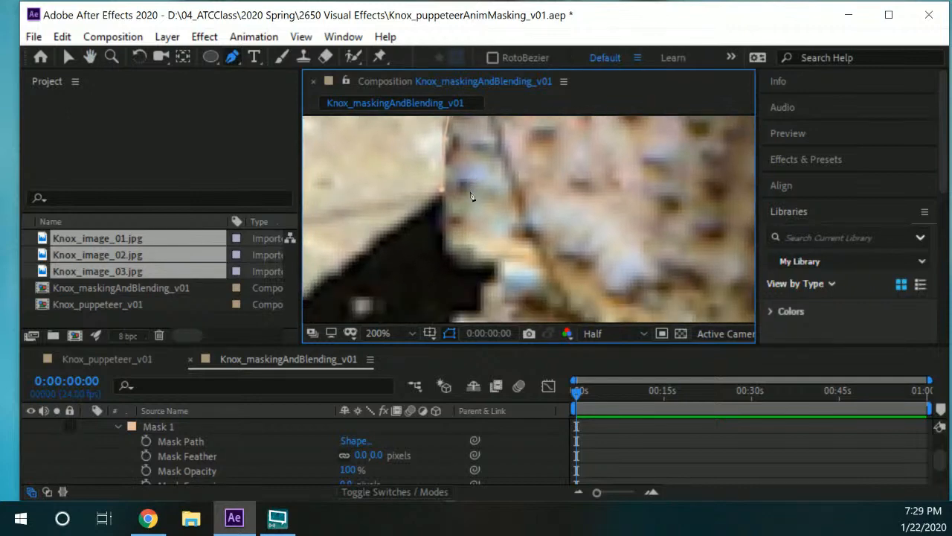
- Resume Mask 1 from its last vertex and trace the claw's outer edge along the black shadow to the small notch
left_click(444, 191)
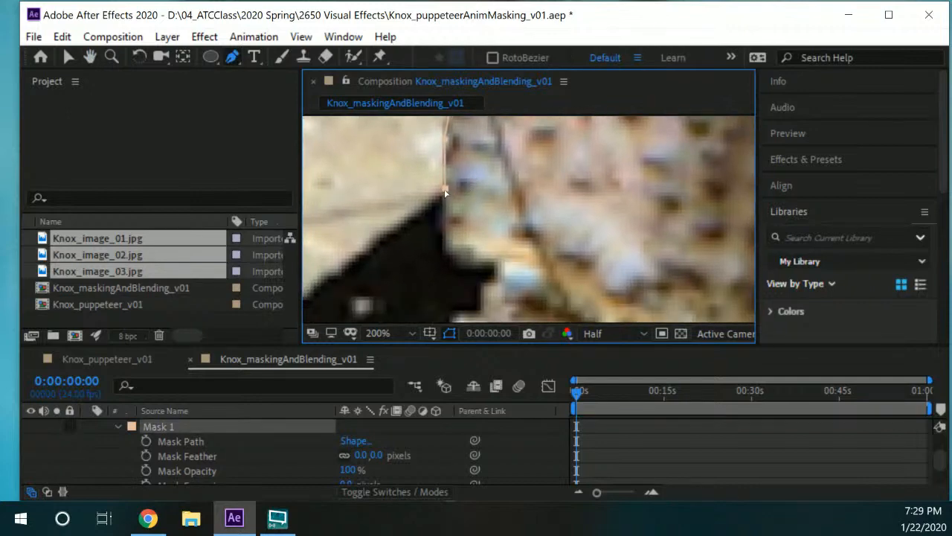
left_click(444, 246)
scroll(462, 287, "down", 2)
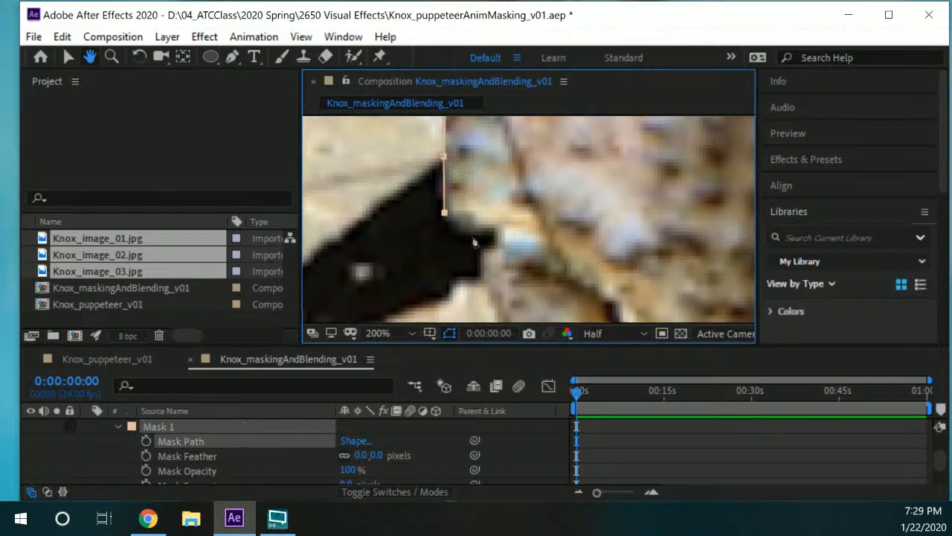
left_click(476, 234)
left_click(492, 231)
left_click_drag(499, 248, 534, 228)
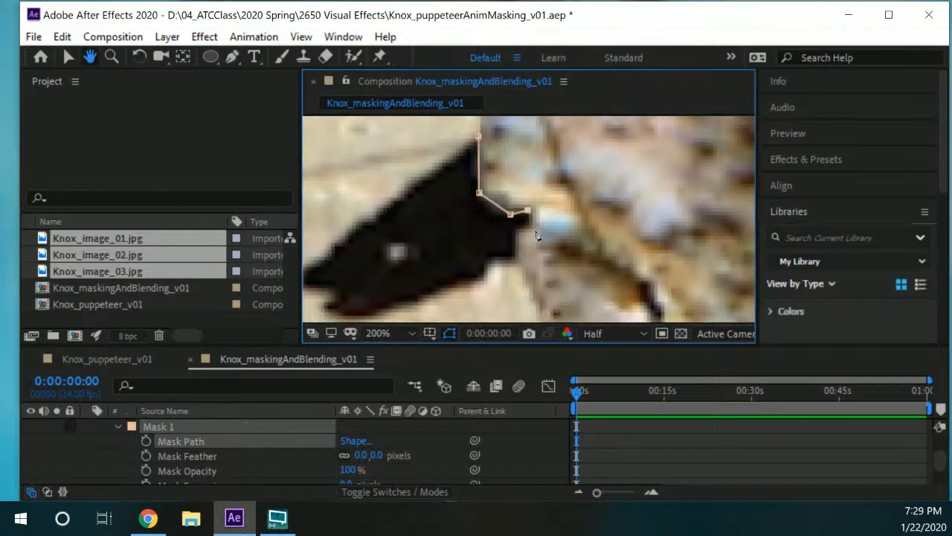
- Trace Mask 1 around the notch and along the edge between the shadow's end and the light ground
left_click(531, 228)
left_click(521, 230)
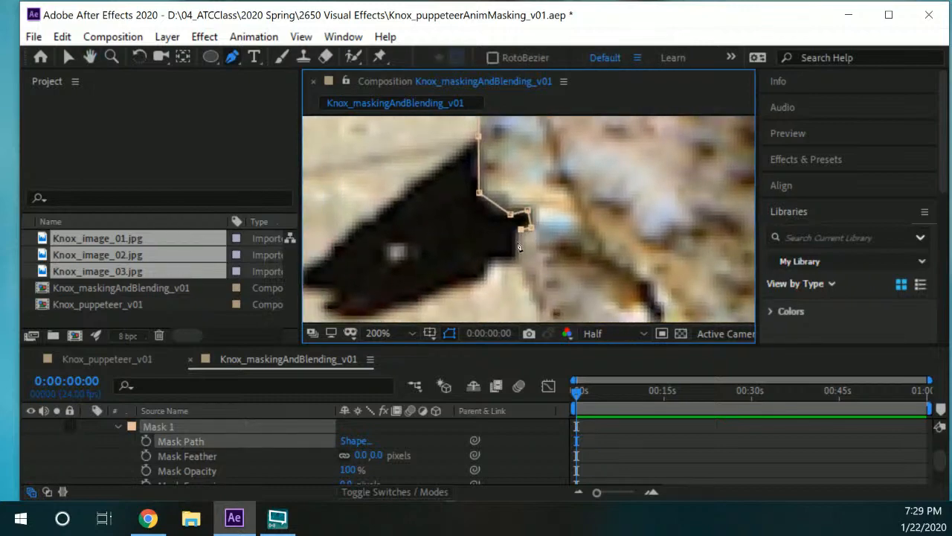
left_click(515, 258)
left_click_drag(494, 268, 524, 228)
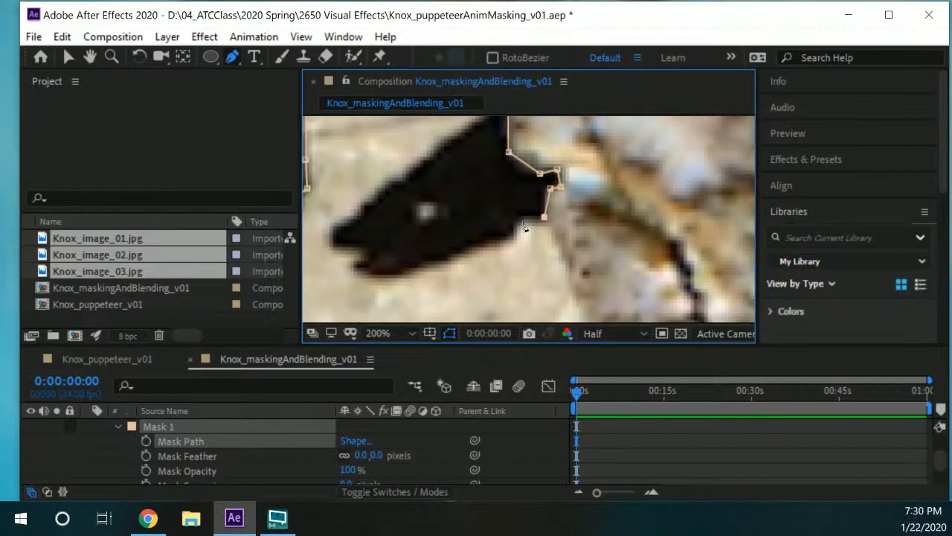
left_click(524, 221)
left_click(514, 225)
left_click_drag(457, 258, 436, 216)
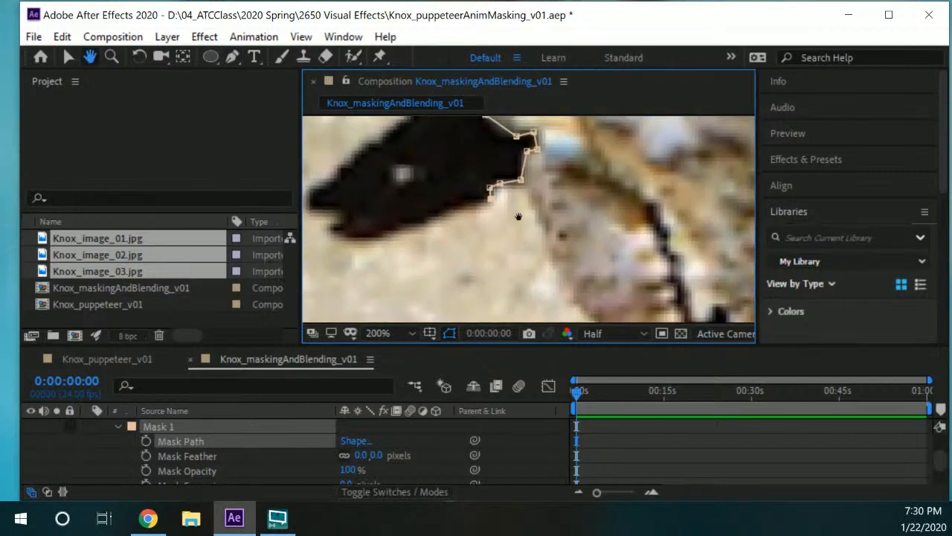
- Trace Mask 1 down the outer edge of the smaller pincer finger and around its tip to the dark gap
left_click_drag(518, 217, 492, 252)
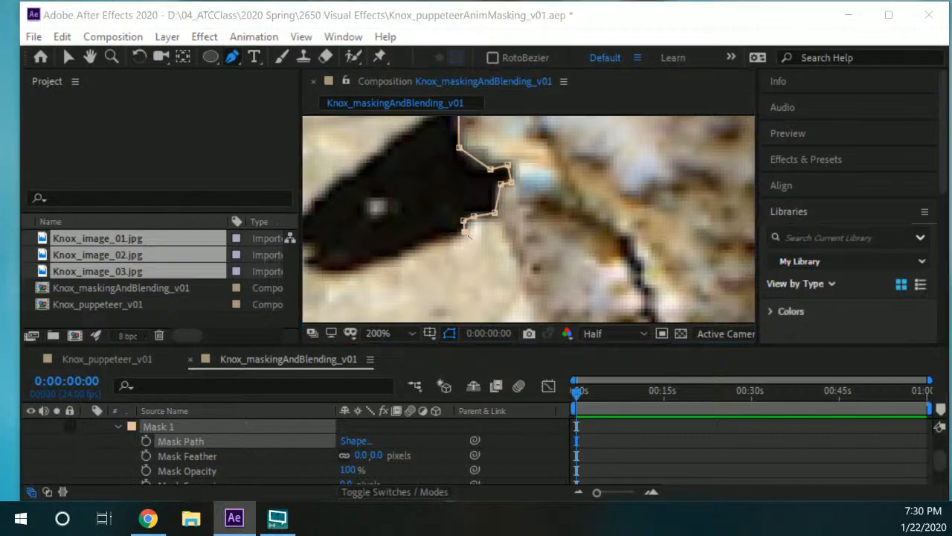
left_click(550, 26)
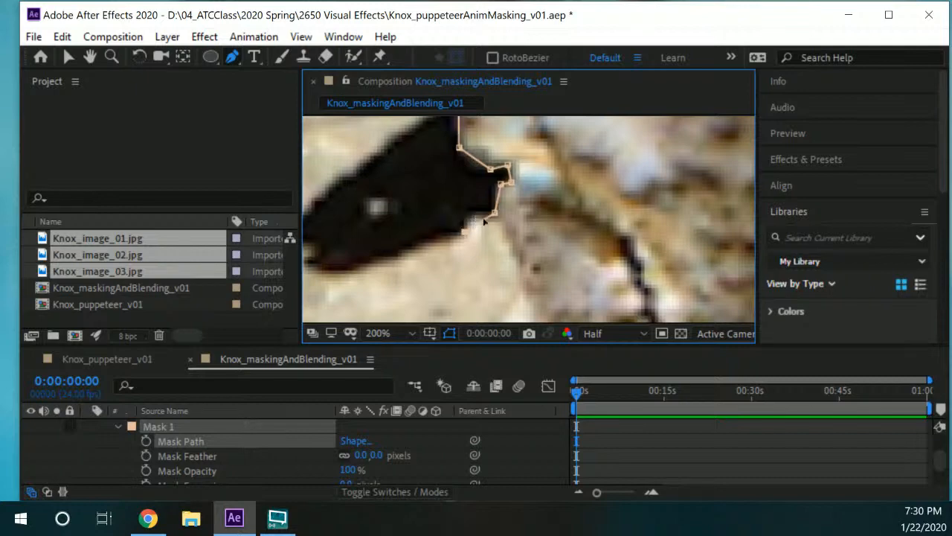
left_click(510, 249)
left_click_drag(563, 245, 463, 176)
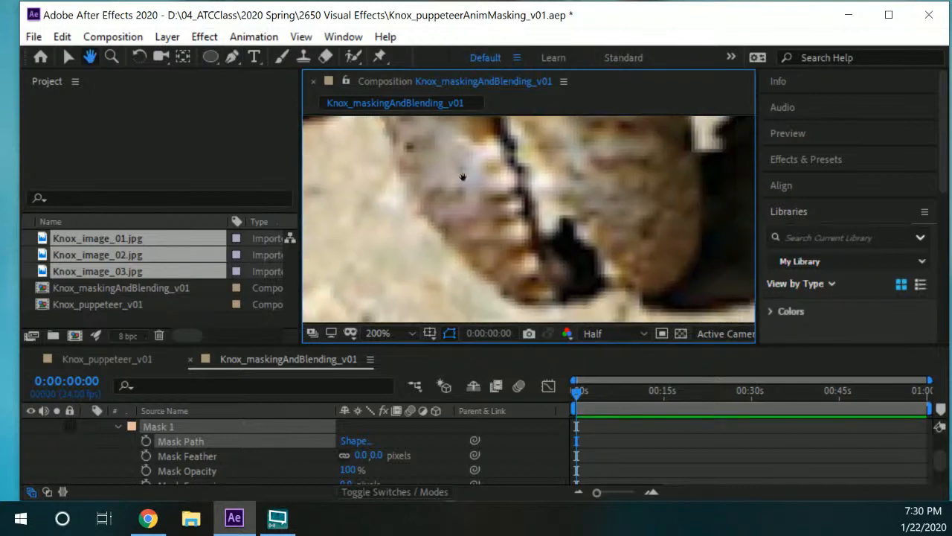
scroll(512, 184, "down", 2)
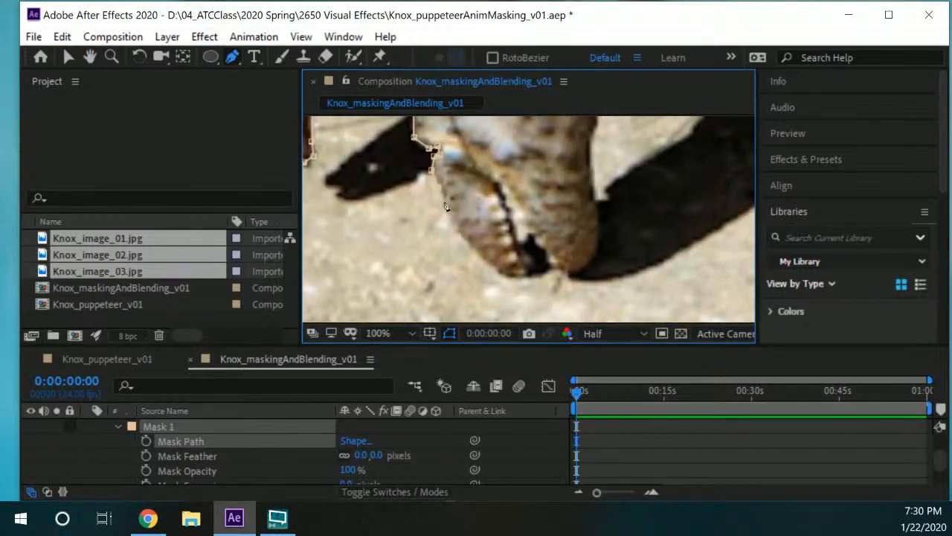
left_click(451, 223)
left_click(470, 246)
left_click(488, 262)
left_click(504, 273)
left_click(514, 278)
left_click(527, 276)
left_click_drag(546, 279, 512, 255)
left_click(509, 245)
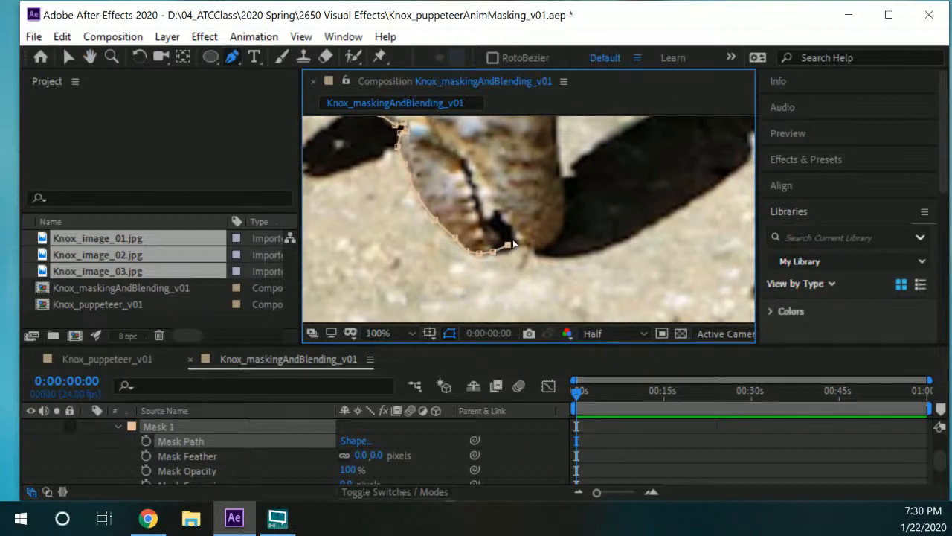
- Extend Mask 1 across the dark gap between the pincer tips and around the underside of the larger finger's tip
scroll(515, 244, "up", 2)
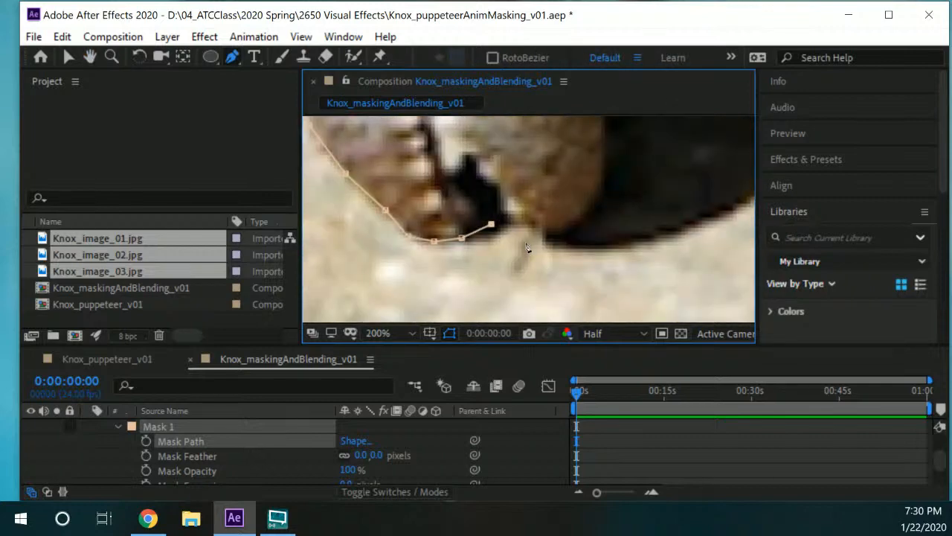
left_click(507, 179)
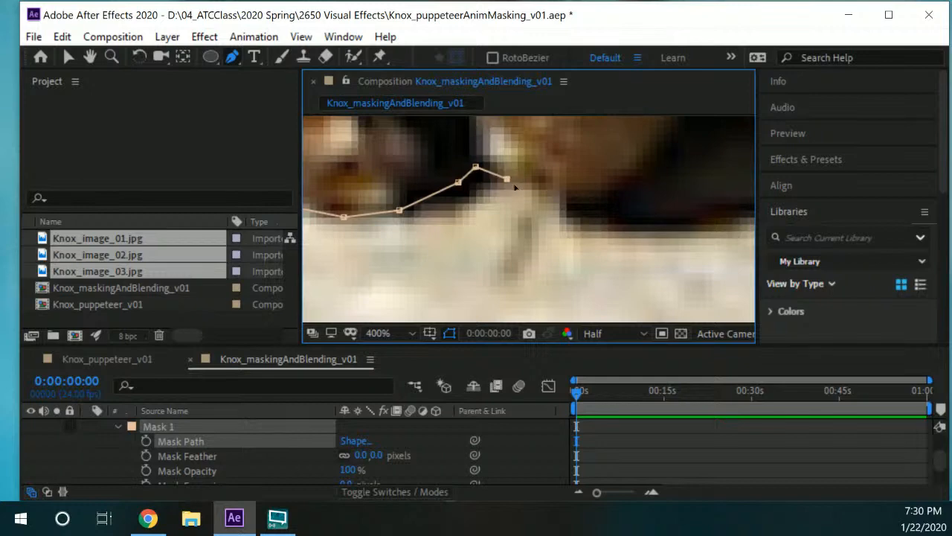
left_click(537, 192)
left_click(579, 203)
left_click(606, 184)
left_click_drag(661, 146, 502, 241)
- Trace Mask 1 up the larger pincer finger's outer edge, along the dark shadow, to where the light ground begins
left_click(501, 236)
left_click(519, 192)
left_click_drag(560, 147, 517, 268)
scroll(524, 258, "down", 1)
left_click_drag(550, 192, 546, 203)
left_click(495, 252)
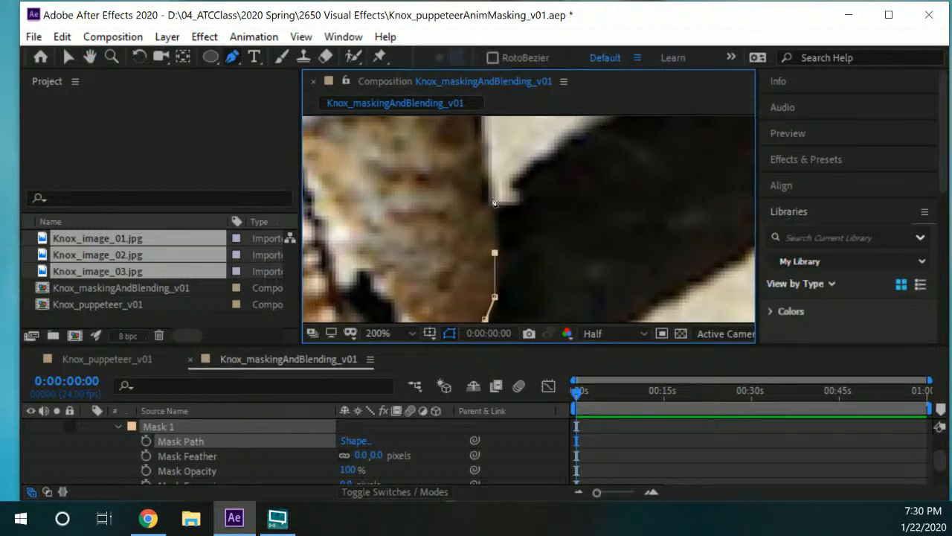
left_click(491, 187)
left_click_drag(511, 150, 526, 239)
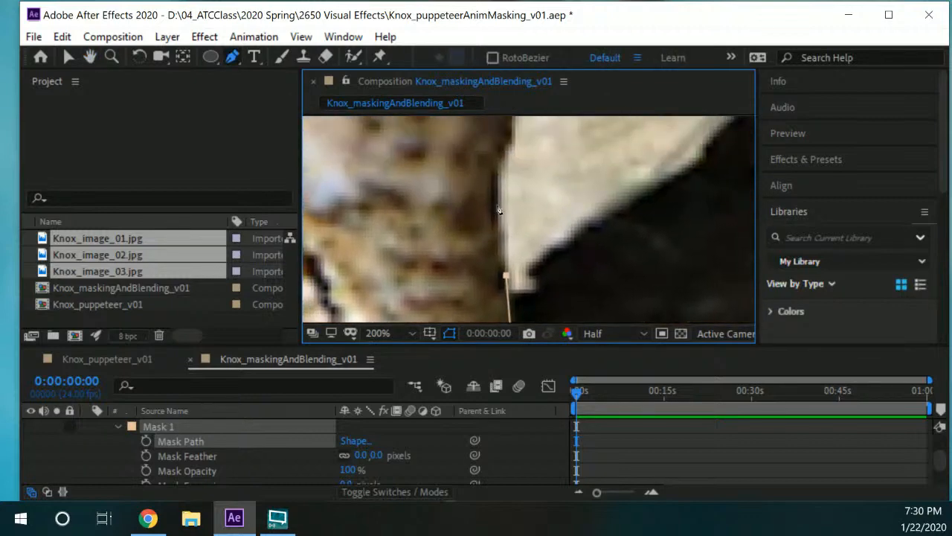
- Add Mask 1 vertices up the claw's edge beside the wedge of light ground
left_click(499, 200)
left_click_drag(510, 173, 641, 139)
left_click(492, 217)
scroll(626, 165, "down", 1)
left_click_drag(611, 198, 581, 209)
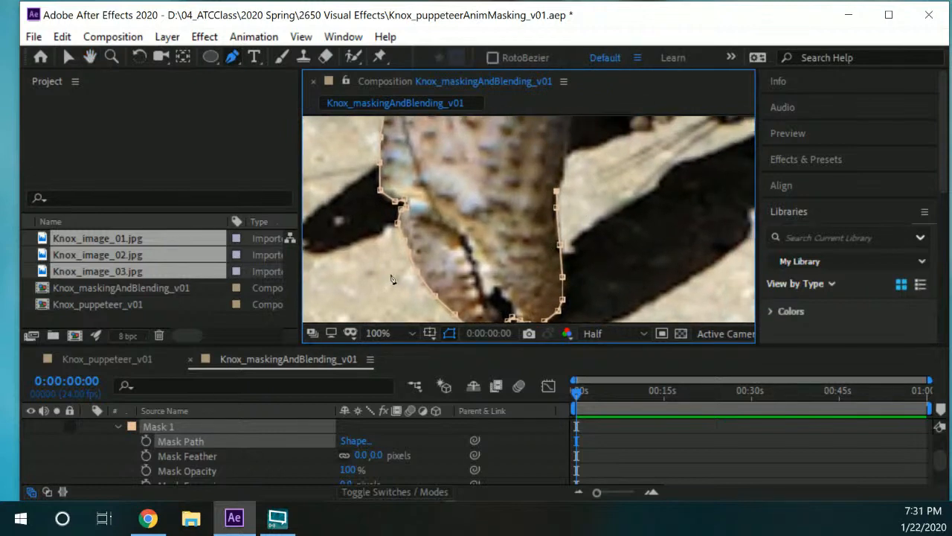
- Reposition Mask 1's end vertex on the claw's edge and extend the path to the top of the light wedge
left_click_drag(529, 247, 500, 255)
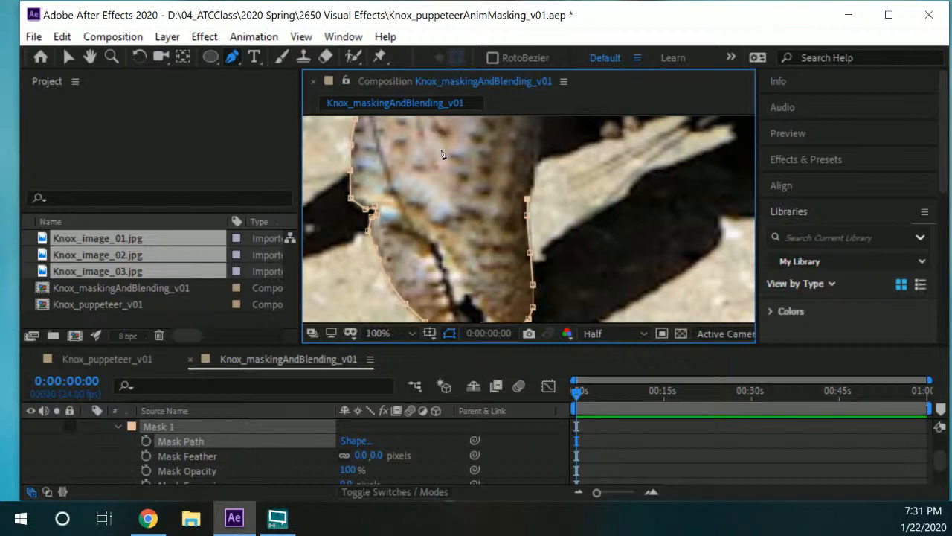
left_click_drag(573, 196, 527, 203)
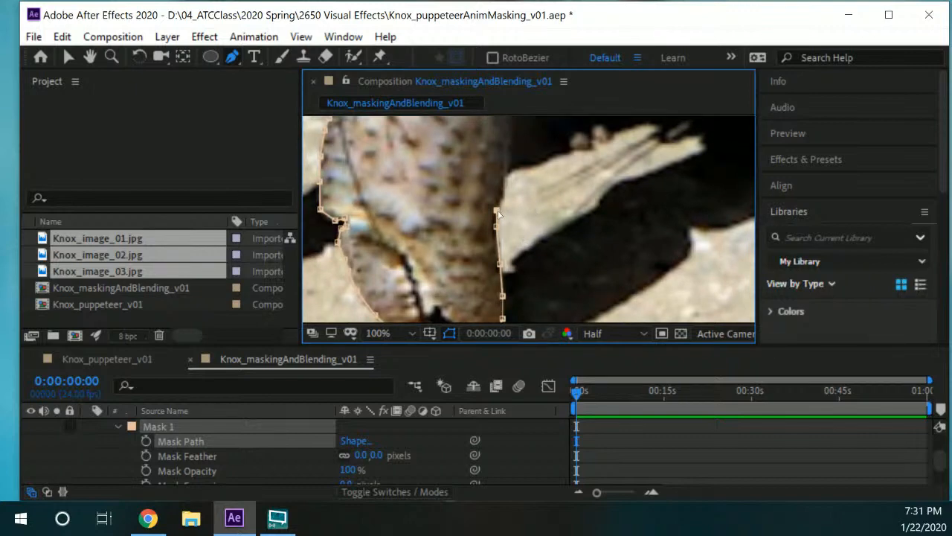
left_click_drag(497, 211, 478, 202)
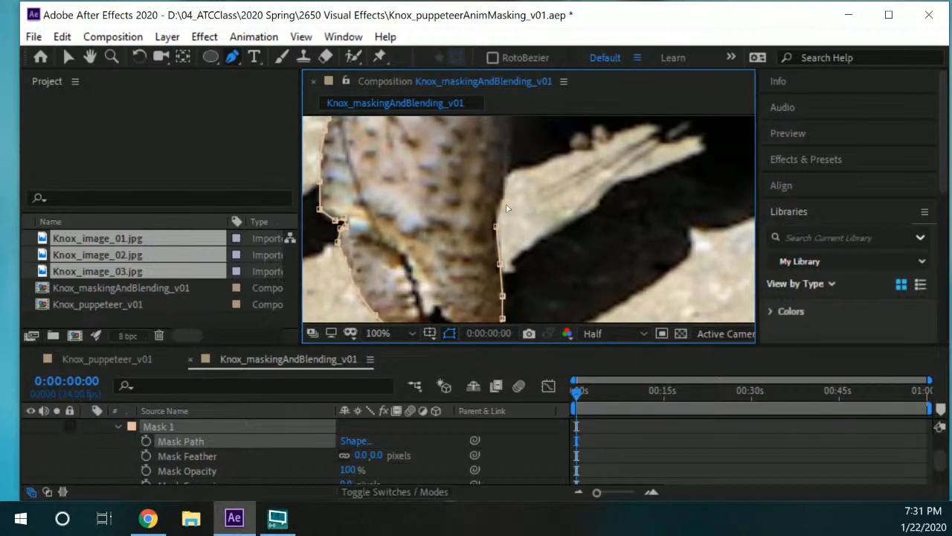
left_click(498, 213)
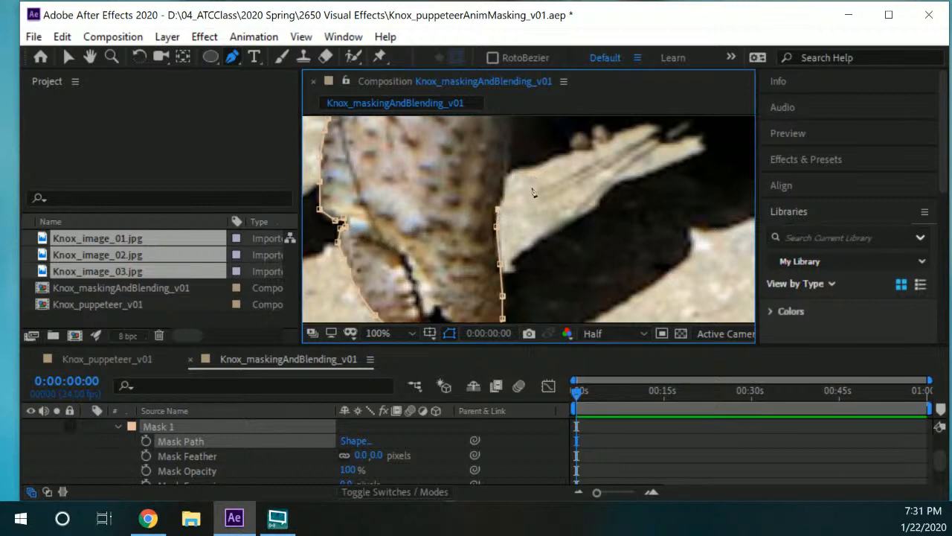
left_click(504, 185)
key("space")
left_click_drag(529, 165, 516, 208)
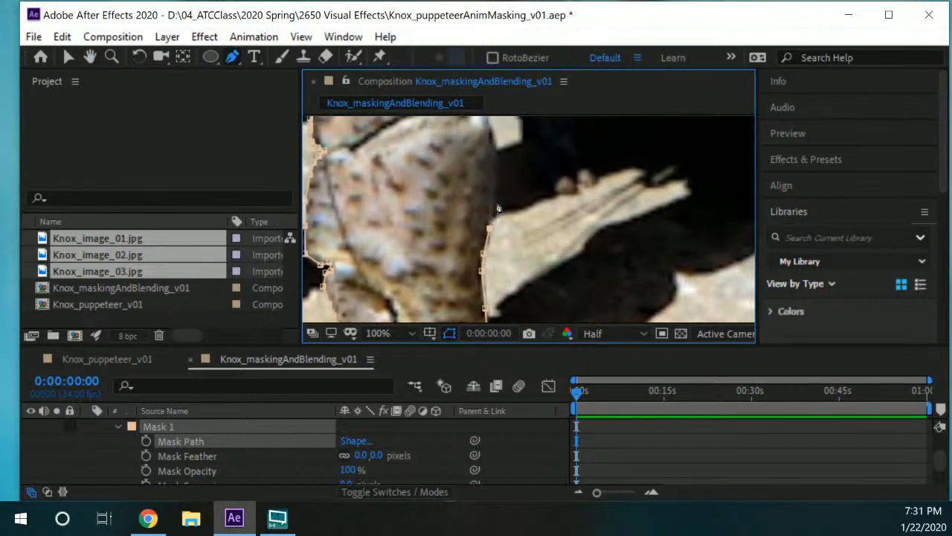
- Trace Mask 1 up the claw's shaded edge past the small light patch to the claw joint
left_click(497, 197)
left_click(501, 167)
key("space")
left_click_drag(508, 168, 502, 222)
key("space")
left_click(500, 220)
left_click(485, 181)
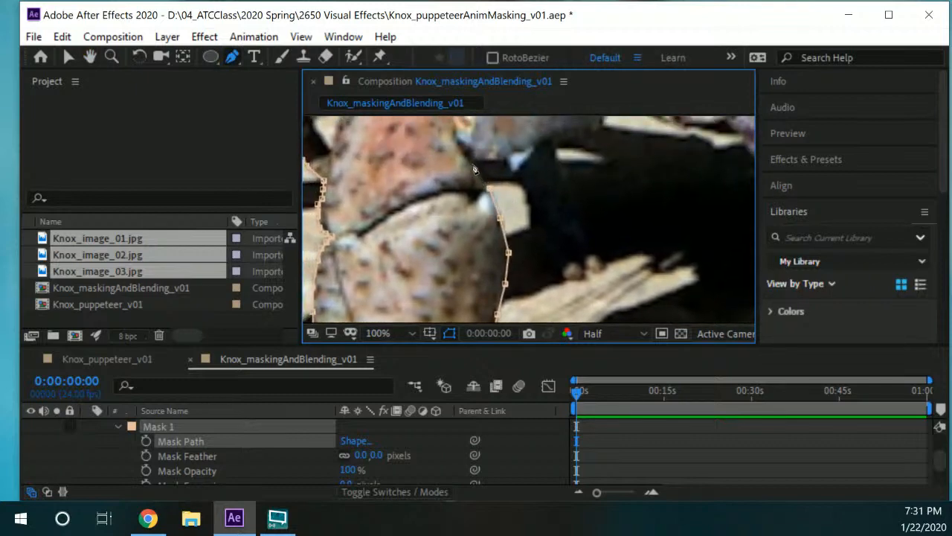
- Extend Mask 1 into the gap above the claw joint and across to the bluish tip of the neighbouring dark leg
left_click(473, 161)
left_click(494, 161)
left_click(508, 162)
key("space")
left_click_drag(570, 213, 527, 251)
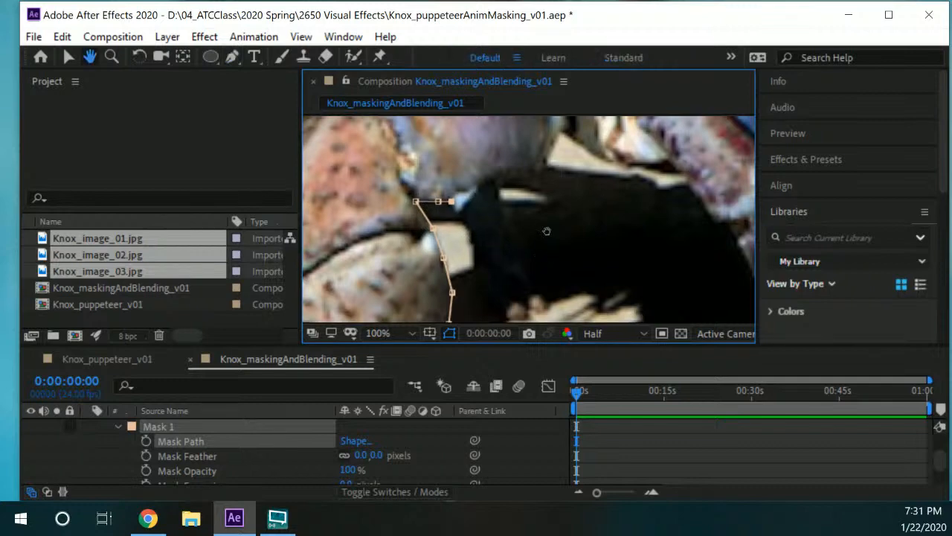
left_click_drag(546, 231, 513, 210)
- Trace Mask 1 down the near edge of the dark leg and along the bottom of its foot
left_click(427, 197)
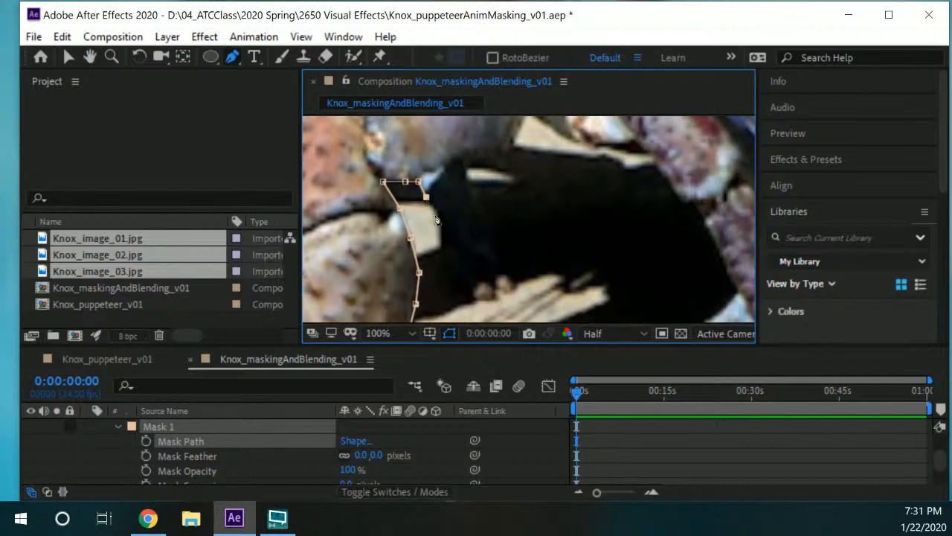
left_click(438, 215)
left_click(442, 235)
left_click(444, 253)
left_click(456, 273)
left_click(469, 289)
left_click(482, 294)
left_click(496, 295)
- Trace Mask 1 around the end of the dark leg's foot and start back up its far side
left_click_drag(519, 265, 489, 273)
scroll(514, 264, "up", 1)
left_click(494, 247)
left_click(474, 263)
left_click_drag(508, 215, 544, 279)
scroll(607, 286, "down", 1)
- Continue Mask 1 up the dark leg's far side and along the shaded underside of the crab's body
key("space")
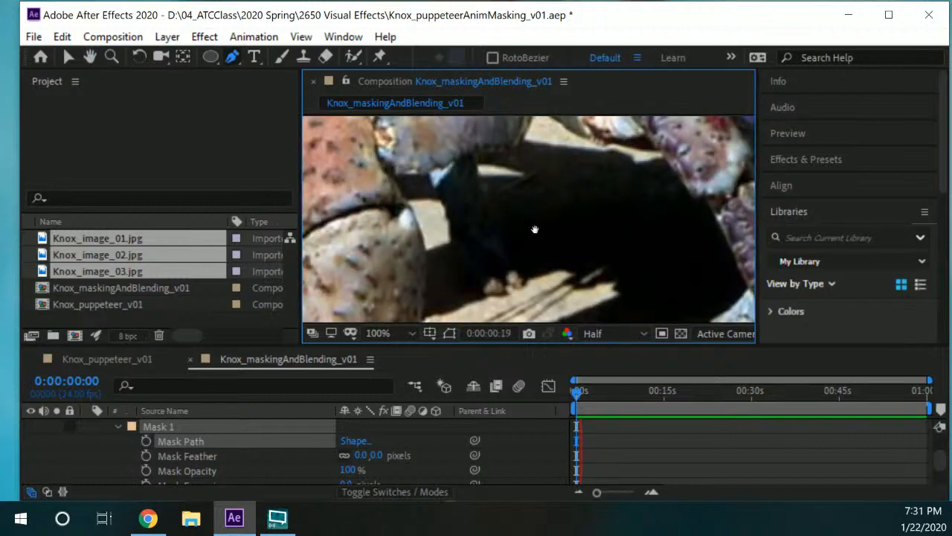
key("space")
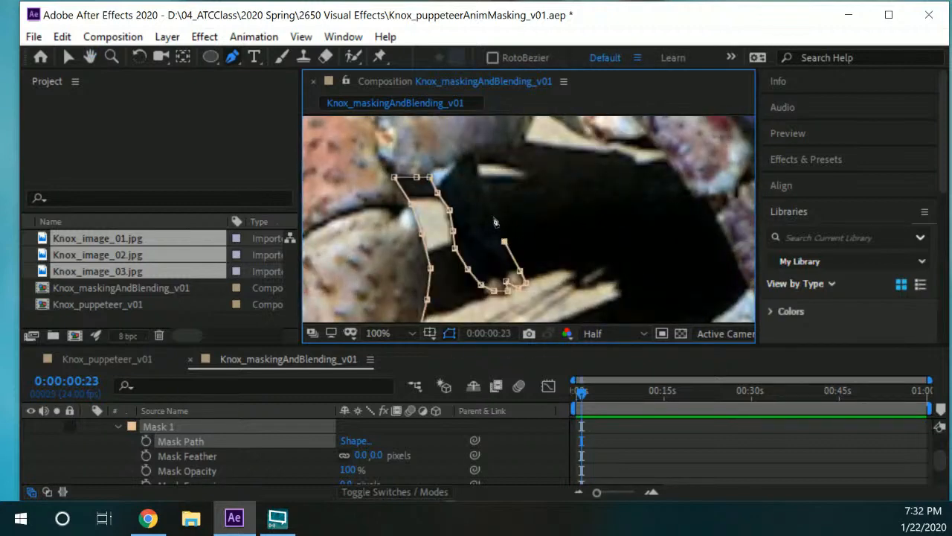
left_click(486, 202)
left_click(479, 179)
left_click_drag(510, 172, 444, 212)
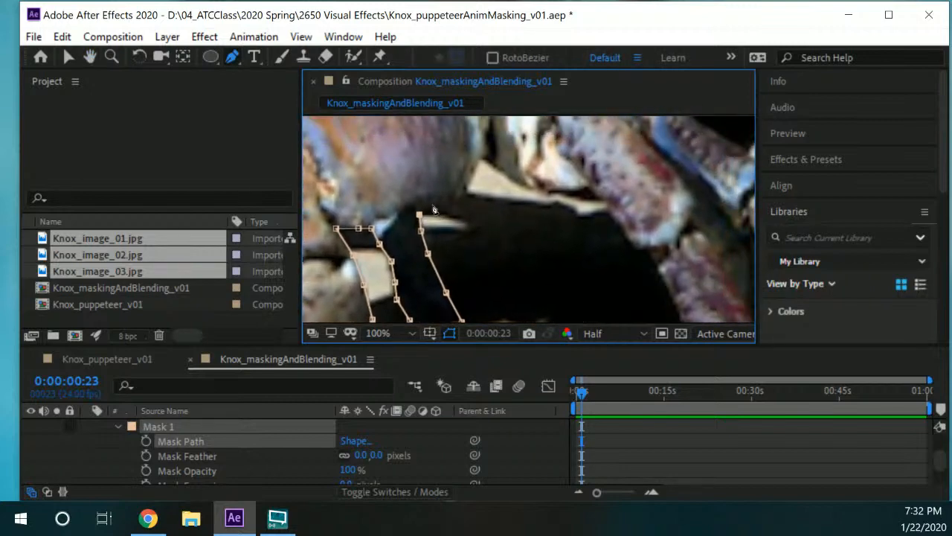
left_click(433, 205)
left_click_drag(499, 194, 457, 225)
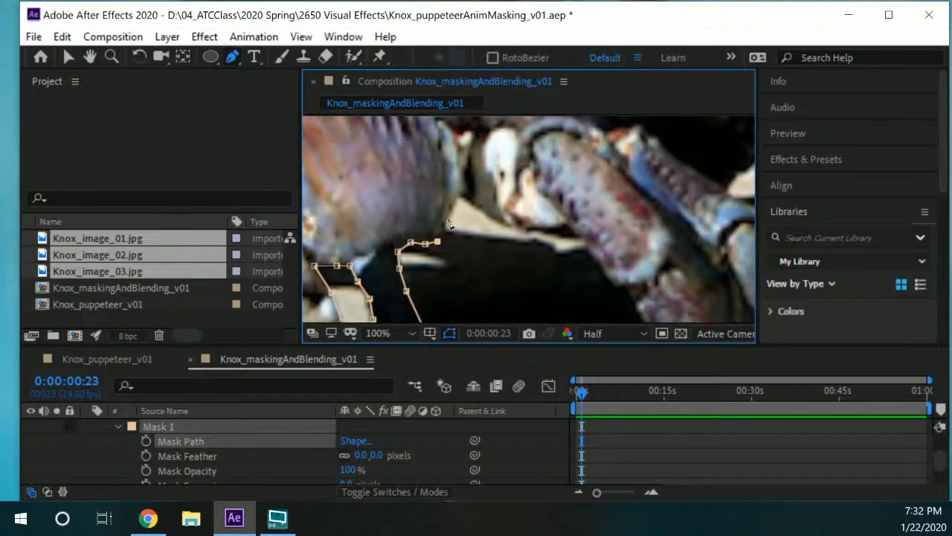
- Trace Mask 1 around the peak of the light triangular gap and down its upper edge to the purple leg
left_click(444, 225)
left_click(456, 201)
left_click(472, 204)
left_click(488, 213)
left_click(501, 220)
left_click(517, 226)
left_click(534, 230)
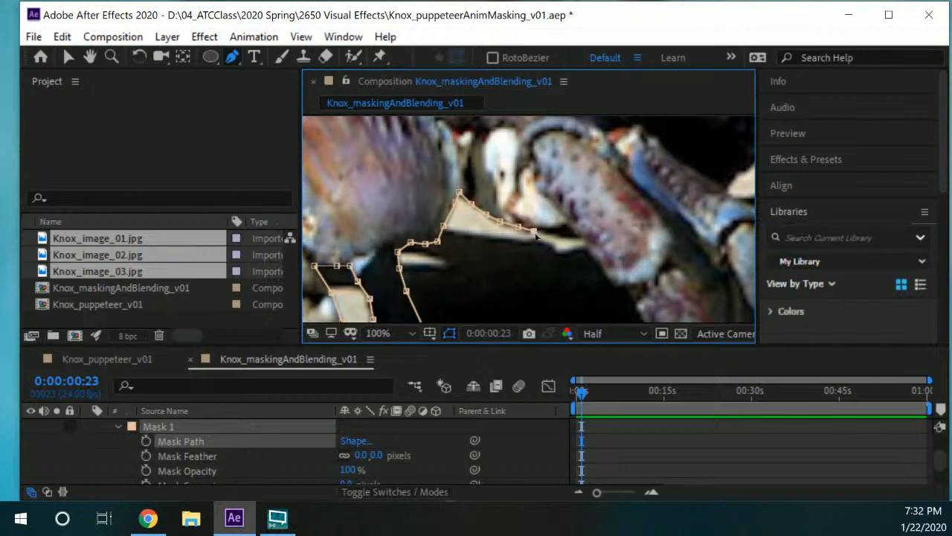
left_click(551, 234)
left_click(570, 238)
- Trace Mask 1 down the lower edge of the purple leg's upper segment and past the joint onto the next segment
left_click_drag(618, 290, 566, 188)
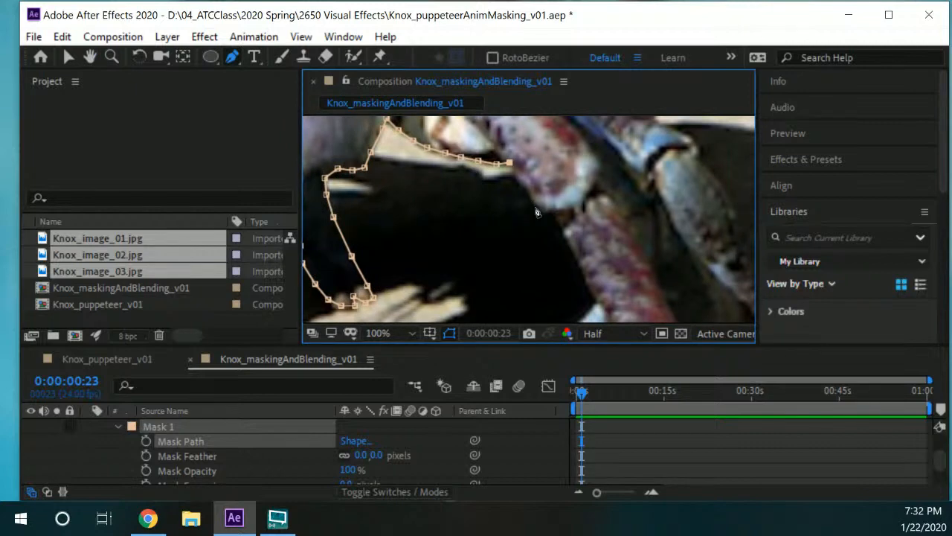
left_click(538, 211)
left_click(549, 216)
left_click_drag(562, 230, 513, 206)
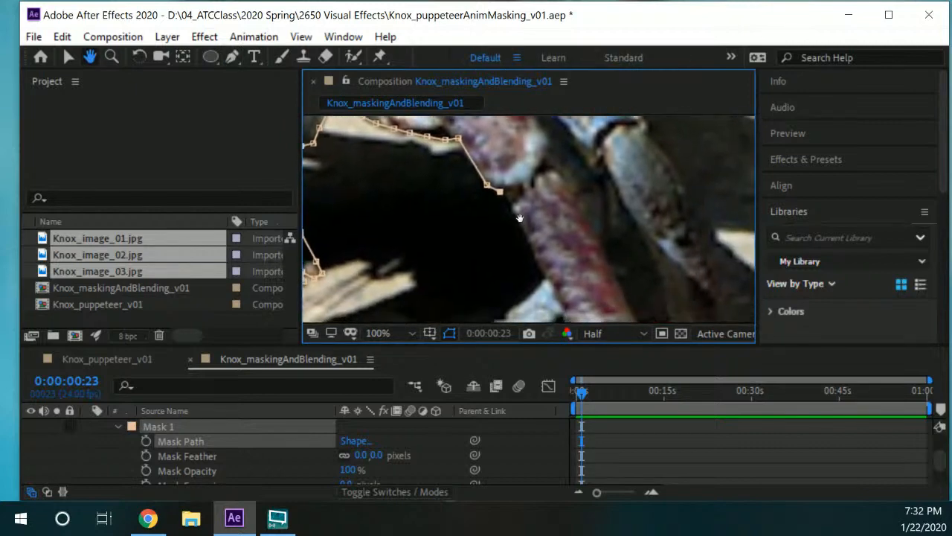
left_click(510, 205)
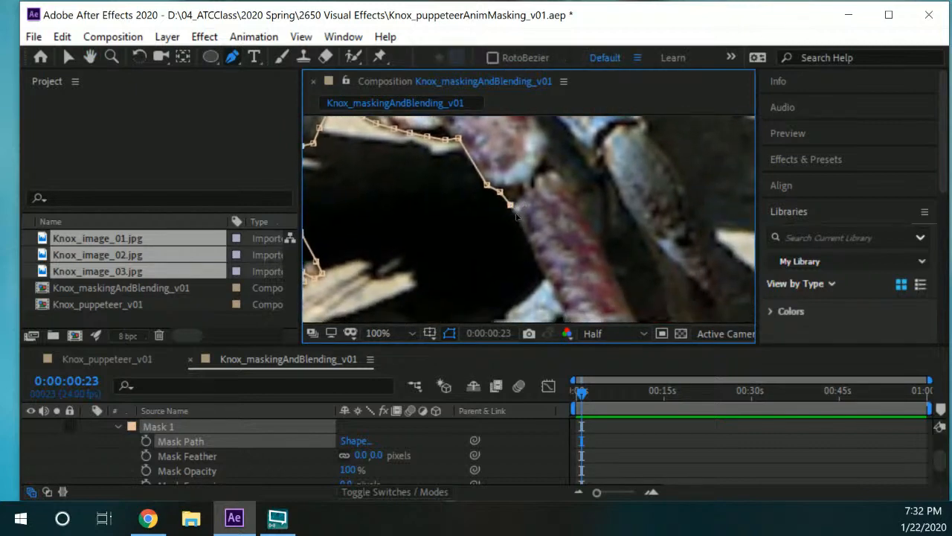
left_click_drag(525, 242, 503, 158)
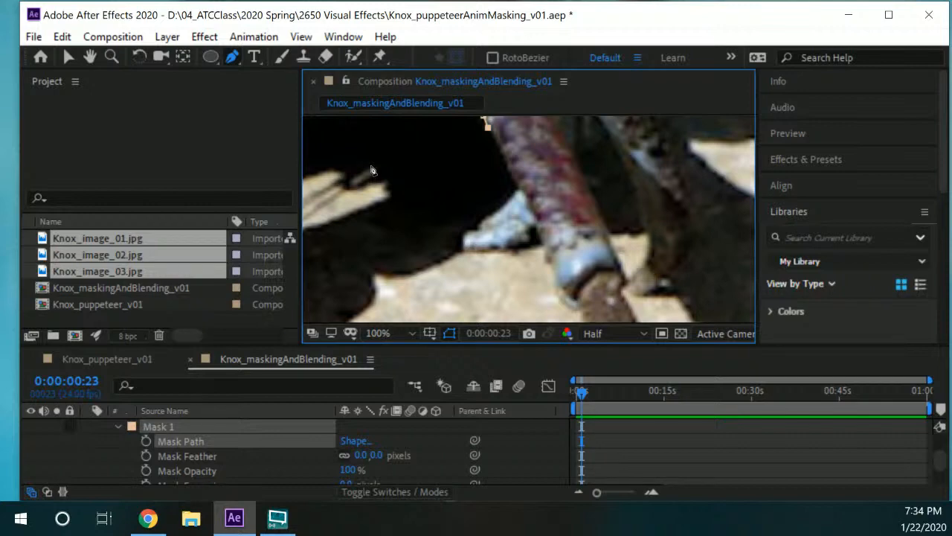
- Move the last Mask 1 points off the purple leg's edge and out into the black shadow beneath the crab
key("space")
left_click_drag(521, 224, 571, 236)
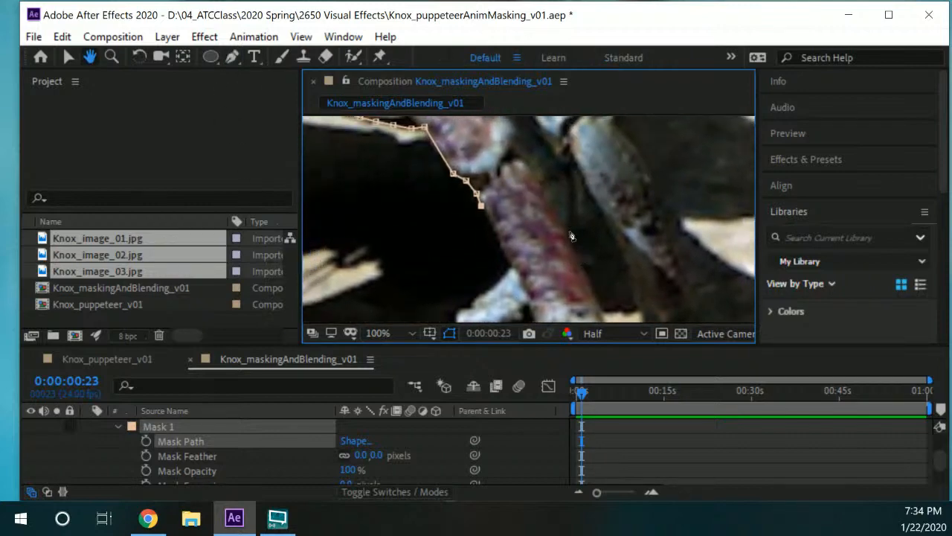
scroll(565, 231, "down", 3)
scroll(554, 218, "up", 2)
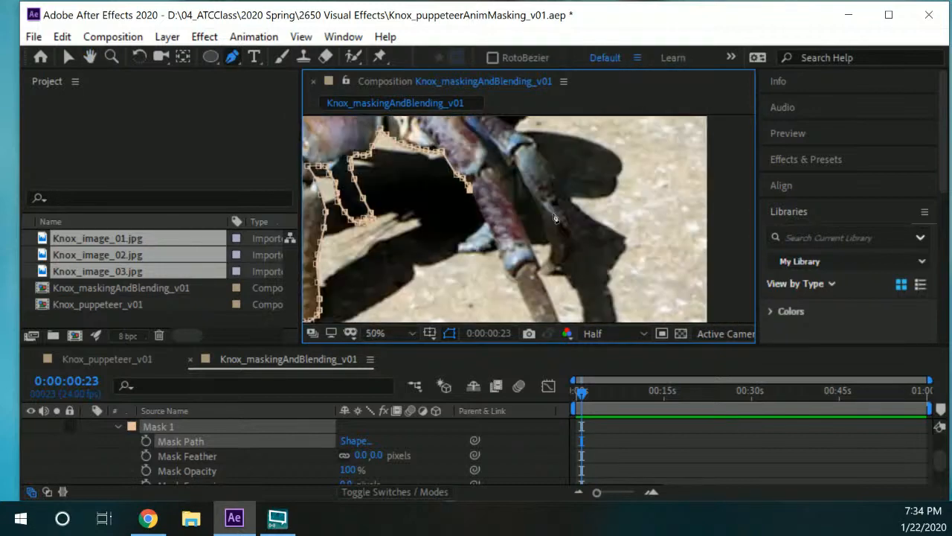
scroll(564, 233, "up", 1)
key("space")
left_click_drag(469, 213, 607, 250)
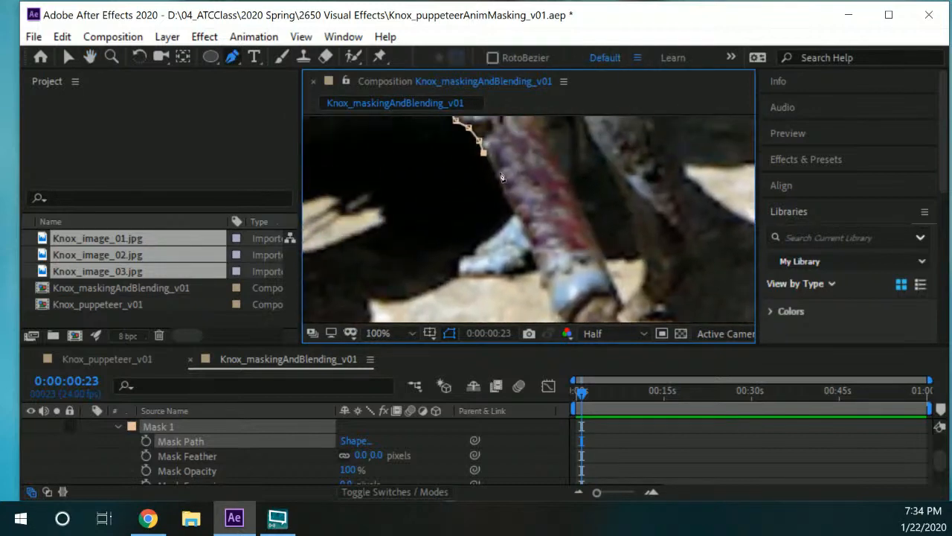
key("space")
left_click_drag(451, 164, 570, 221)
left_click_drag(579, 181, 532, 205)
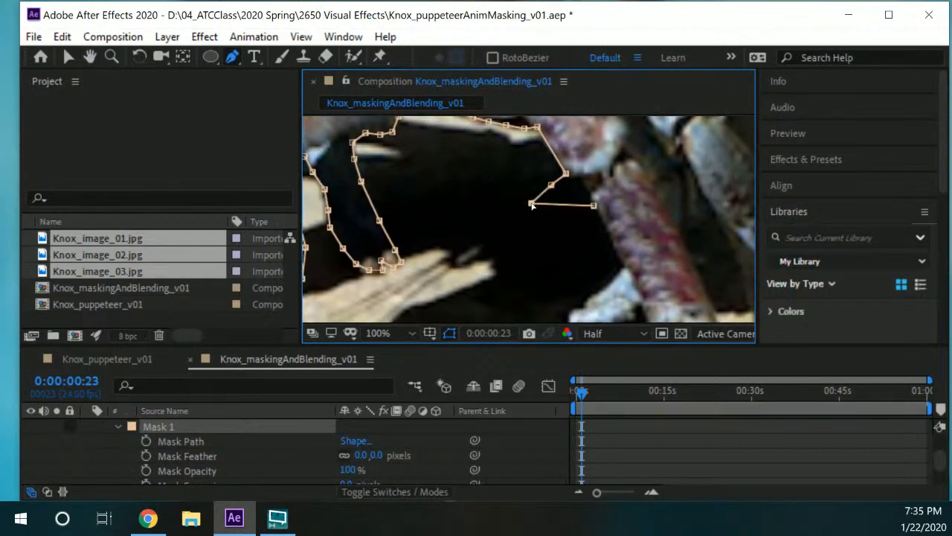
left_click_drag(594, 206, 504, 211)
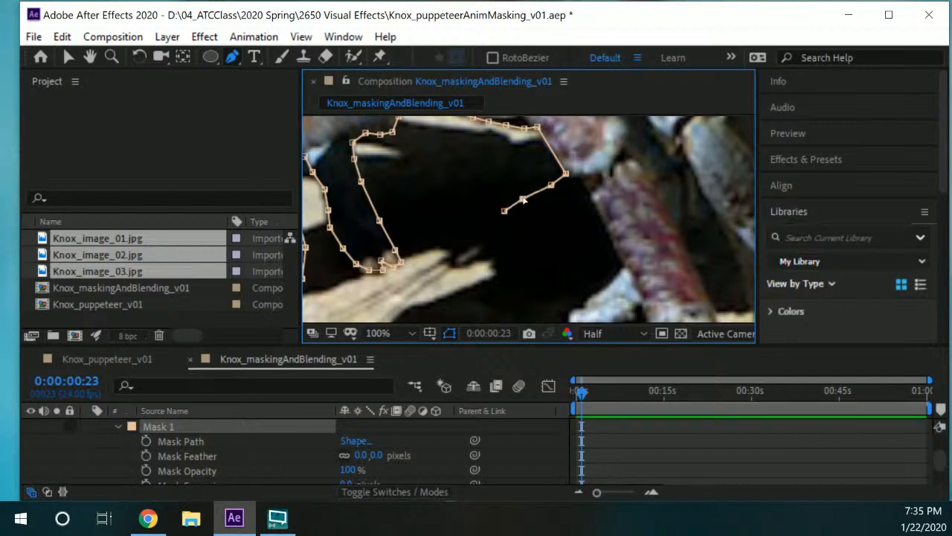
- Extend Mask 1 from its last point in a curve down through the black shadow, past the end of the light ground patch
left_click(494, 226)
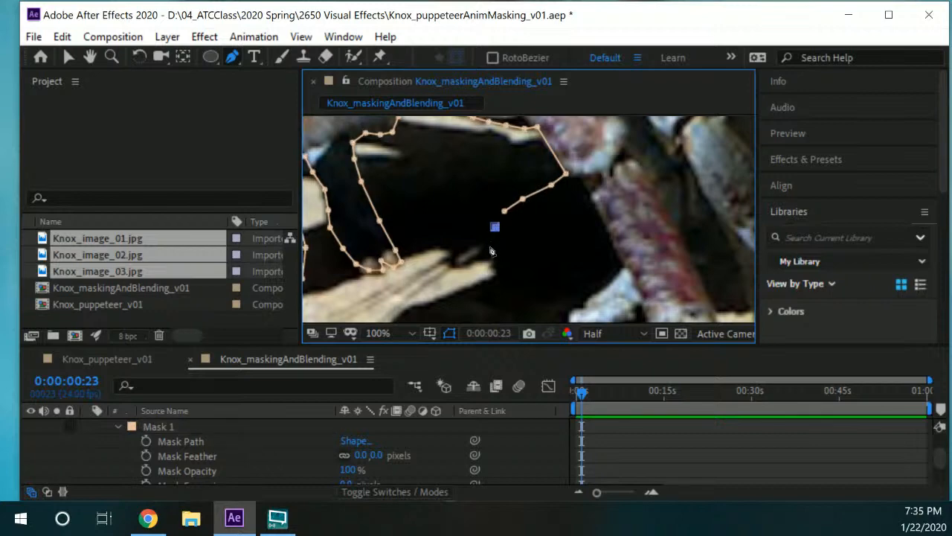
key("ctrl+z")
left_click(506, 213)
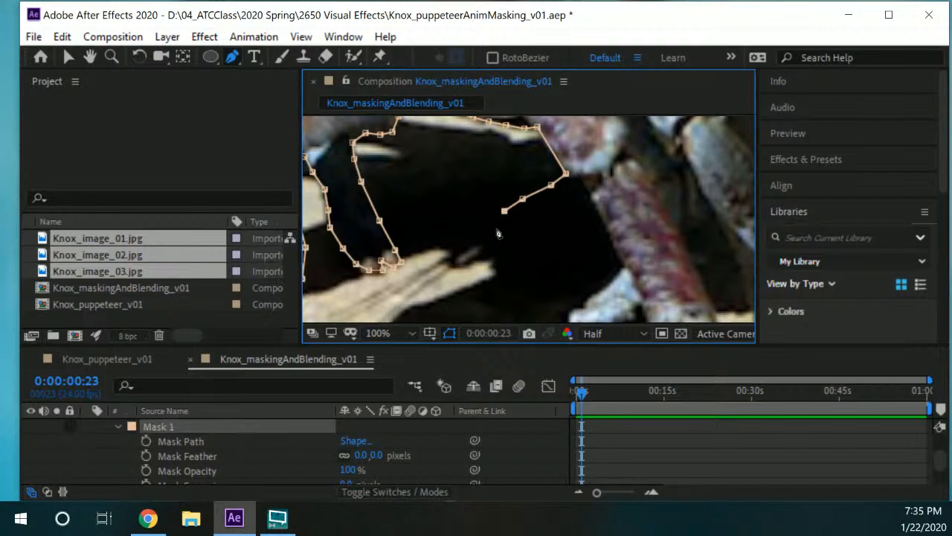
left_click(491, 242)
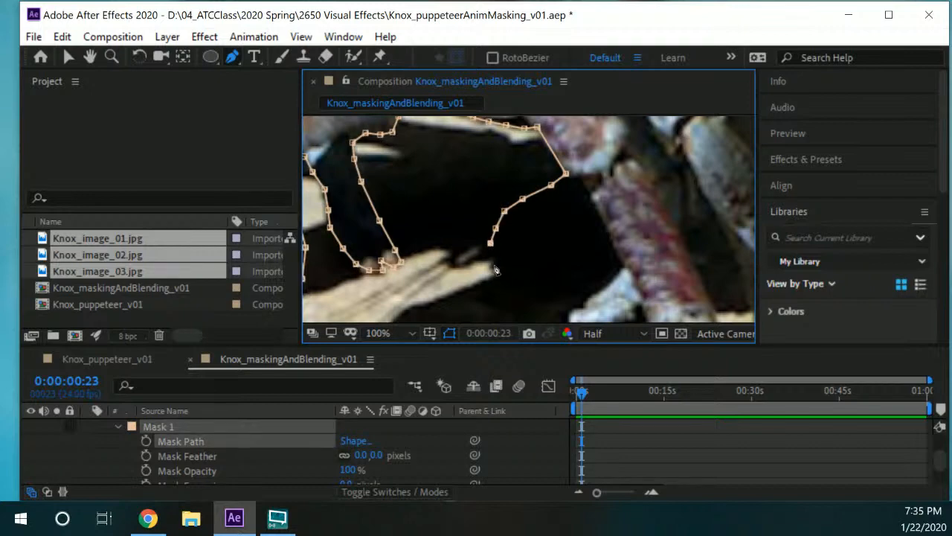
left_click(494, 265)
left_click(509, 280)
left_click_drag(556, 293, 498, 242)
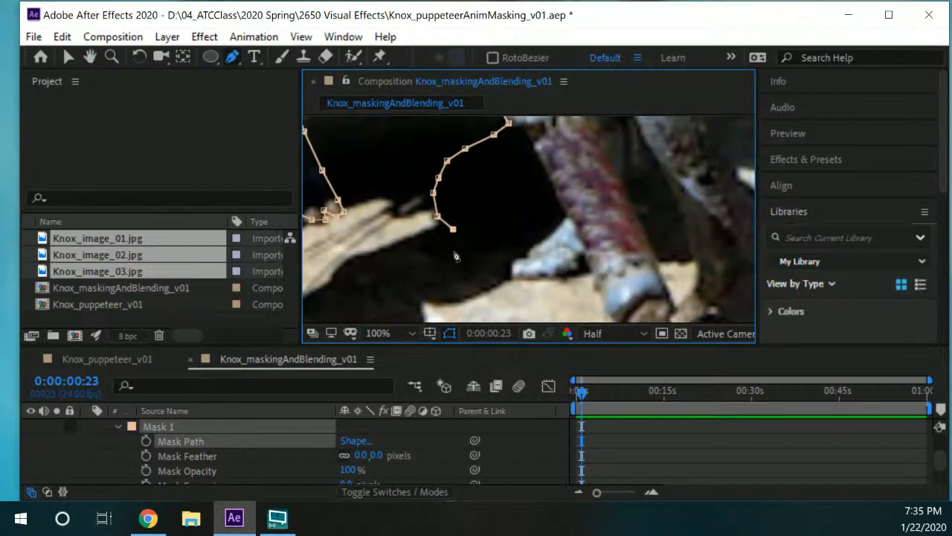
- Continue the Mask 1 curve along the lower part of the shadow toward the small pale blue foot
left_click_drag(453, 230, 452, 233)
left_click(465, 253)
left_click(494, 266)
left_click_drag(494, 267, 448, 239)
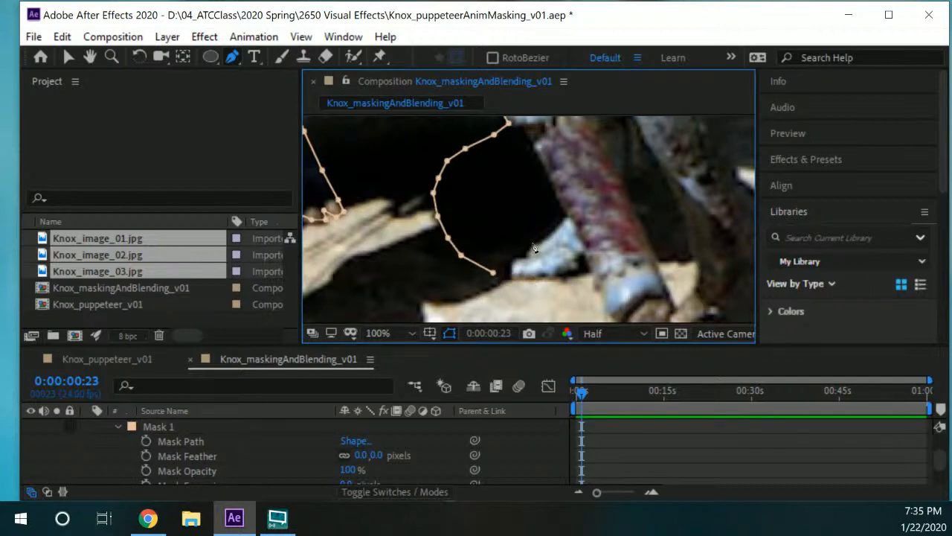
left_click(494, 274)
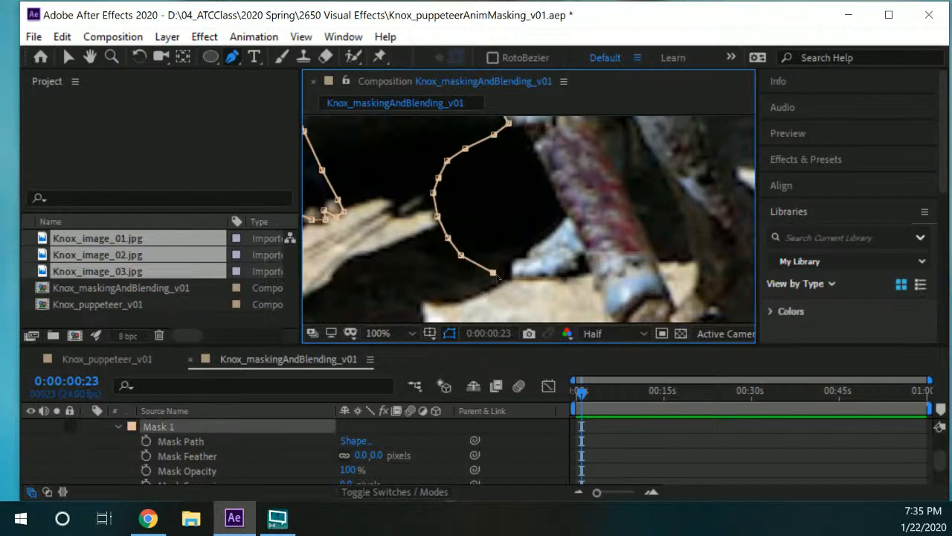
- Trace Mask 1 beneath the small pale blue foot and across to the edge of the purple leg
left_click(513, 278)
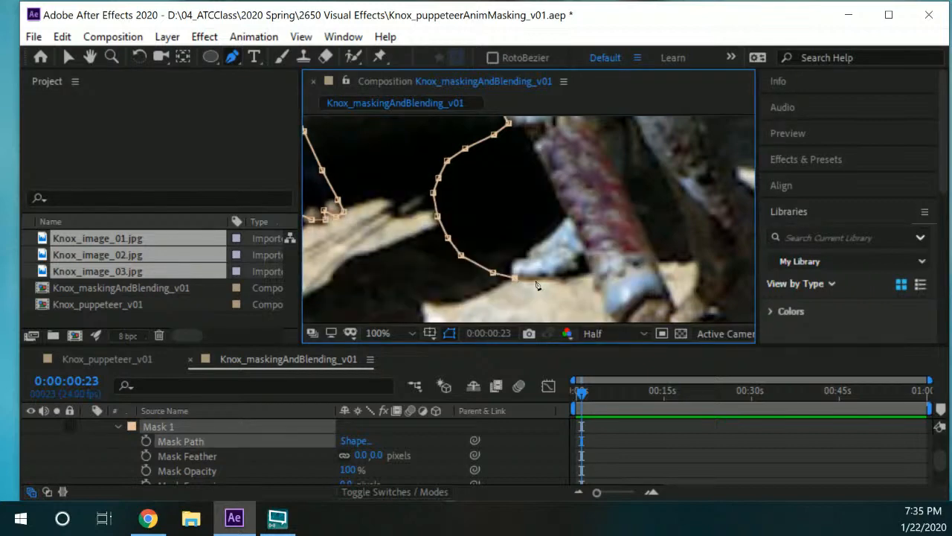
left_click(536, 279)
left_click(557, 276)
left_click(578, 273)
left_click(589, 266)
key("h")
left_click_drag(663, 259, 614, 162)
key("g")
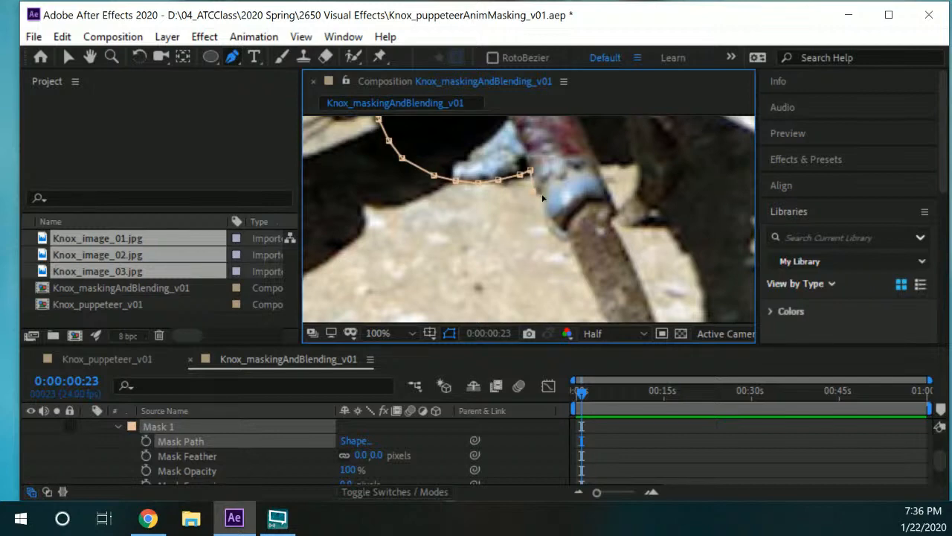
- Trace Mask 1 around the near edge of the leg's blue joint and onto the start of the brown end segment
scroll(543, 198, "up", 1)
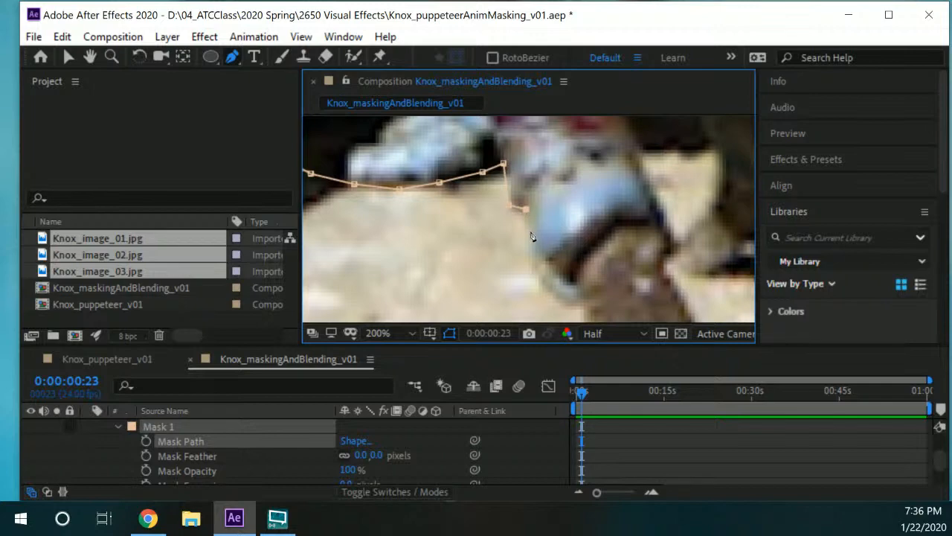
left_click(529, 231)
left_click_drag(548, 264, 530, 221)
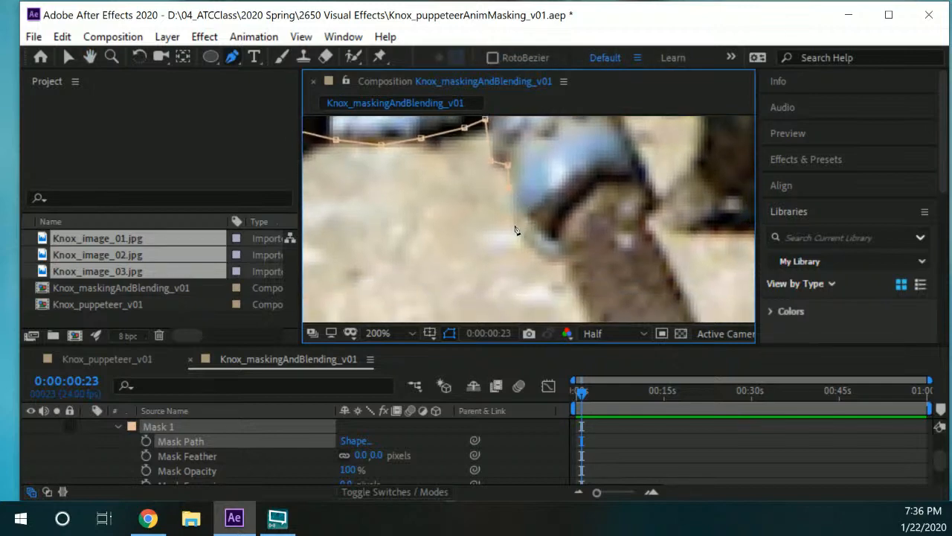
left_click(516, 221)
left_click(527, 241)
left_click(541, 250)
left_click_drag(591, 257, 593, 214)
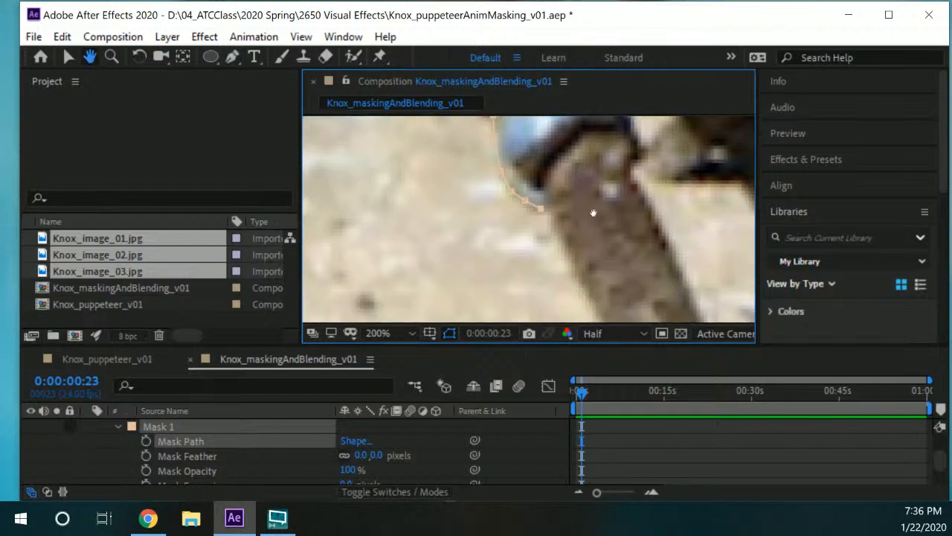
left_click(569, 253)
left_click_drag(589, 305, 579, 273)
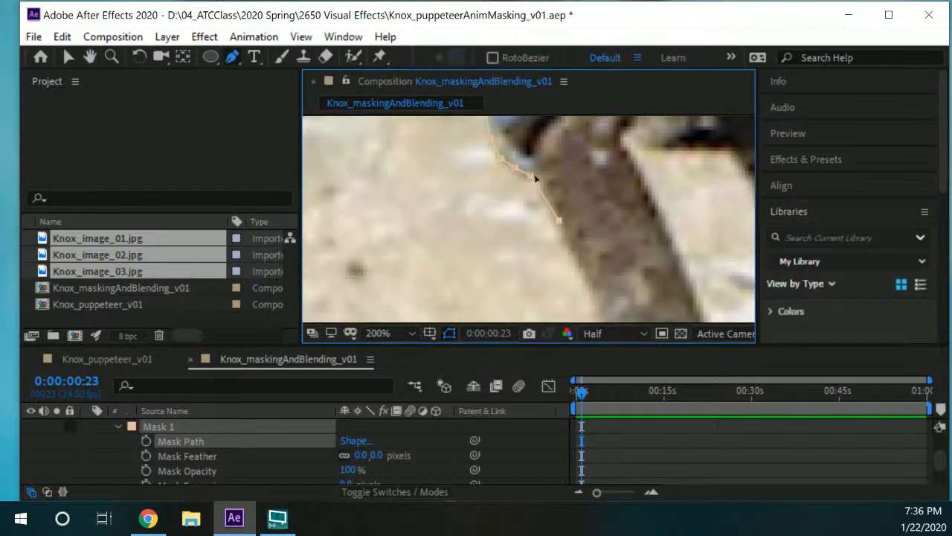
key("space")
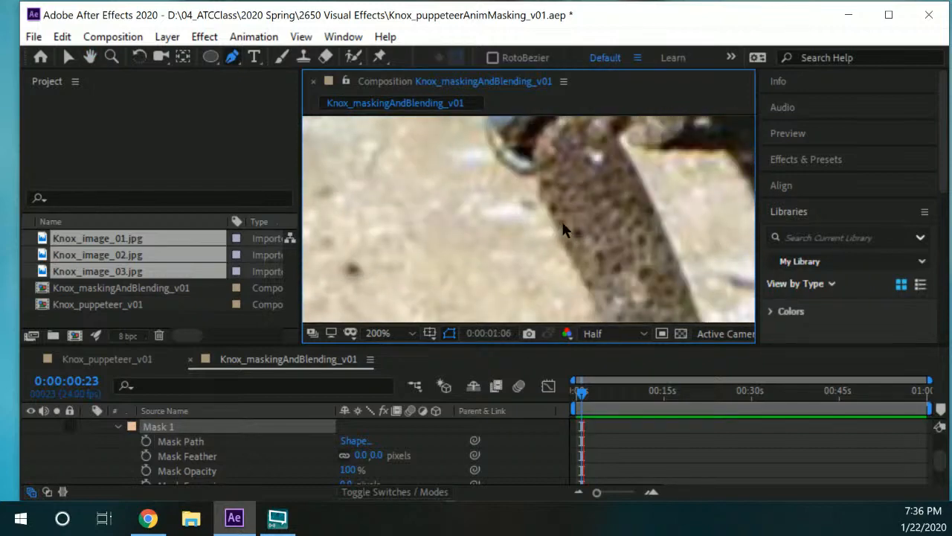
scroll(575, 210, "down", 3)
scroll(577, 214, "up", 1)
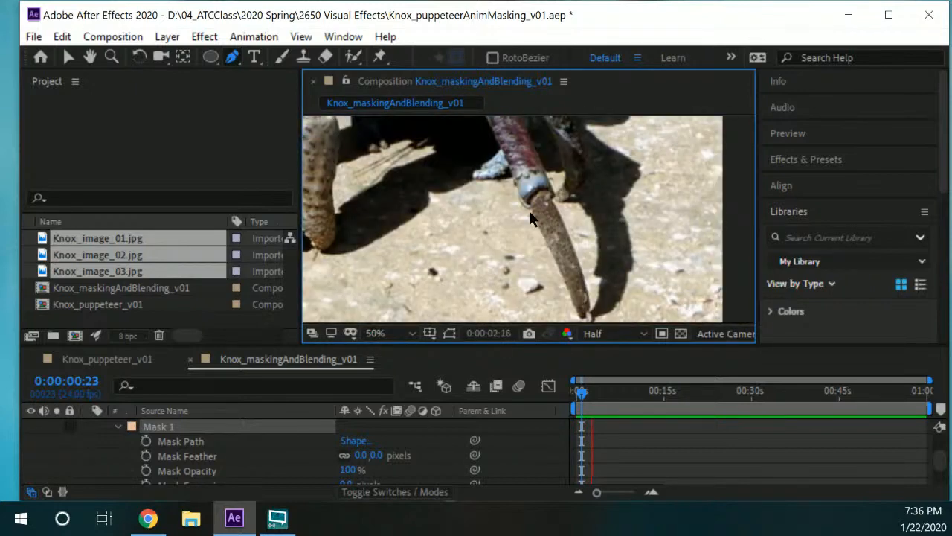
left_click_drag(507, 183, 561, 208)
left_click(188, 431)
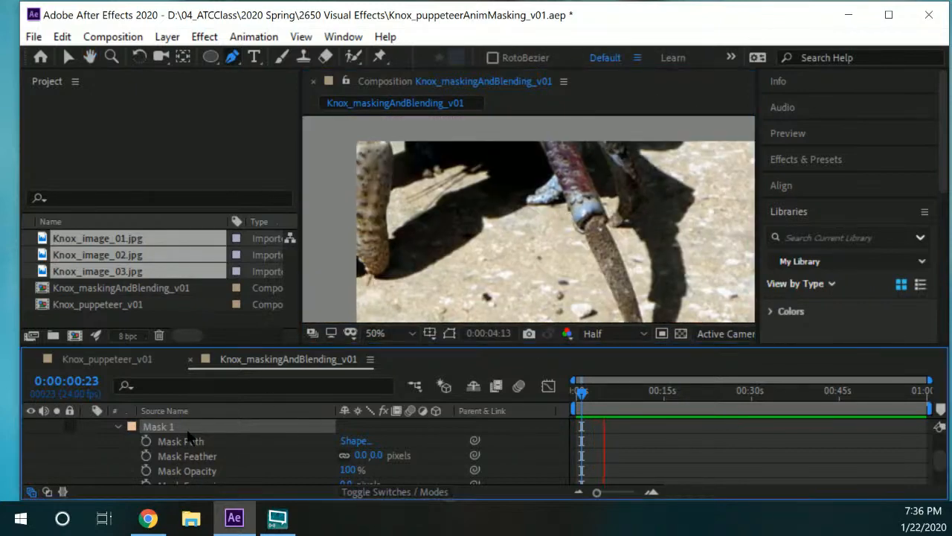
scroll(465, 179, "down", 6)
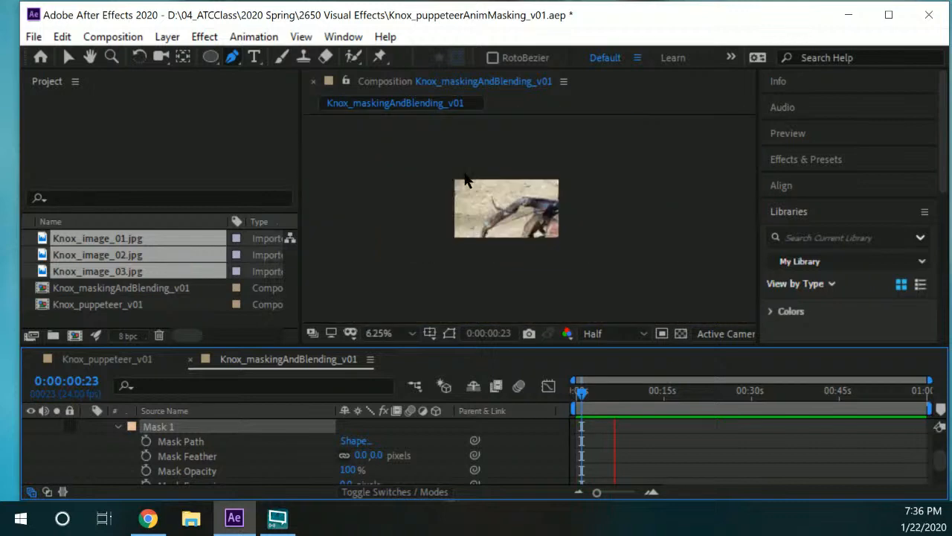
scroll(530, 220, "up", 1)
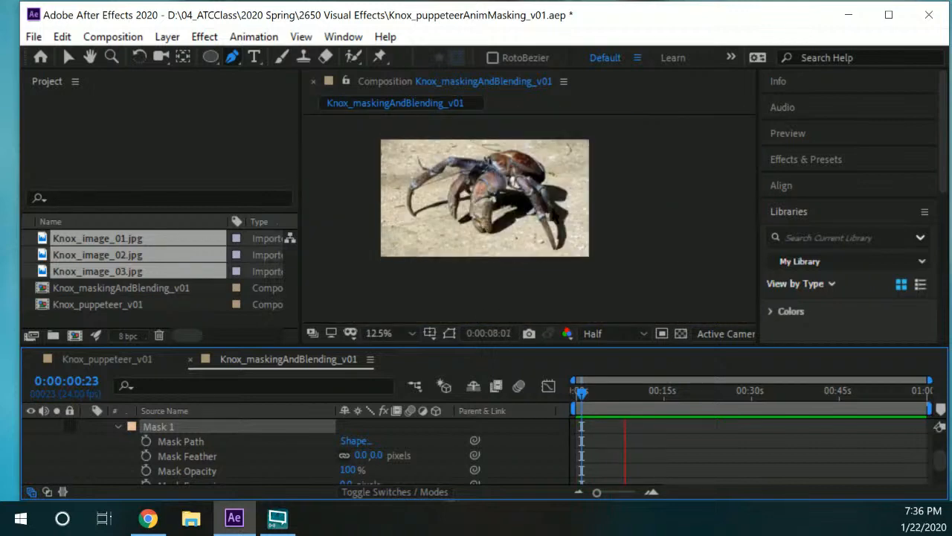
scroll(552, 240, "up", 4)
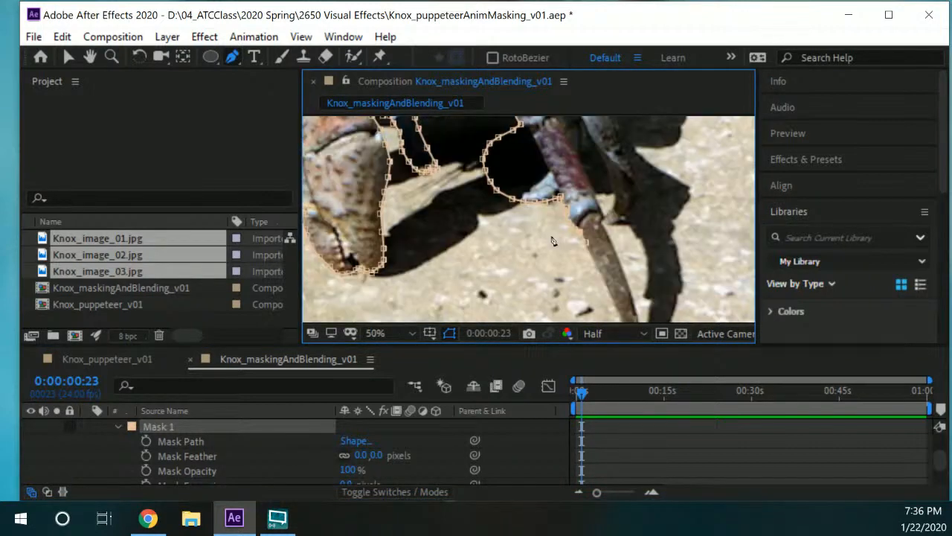
- Resume Mask 1 from its last point and trace down the upper near edge of the brown end segment
key("h")
left_click_drag(644, 235, 610, 223)
scroll(608, 238, "up", 1)
key("g")
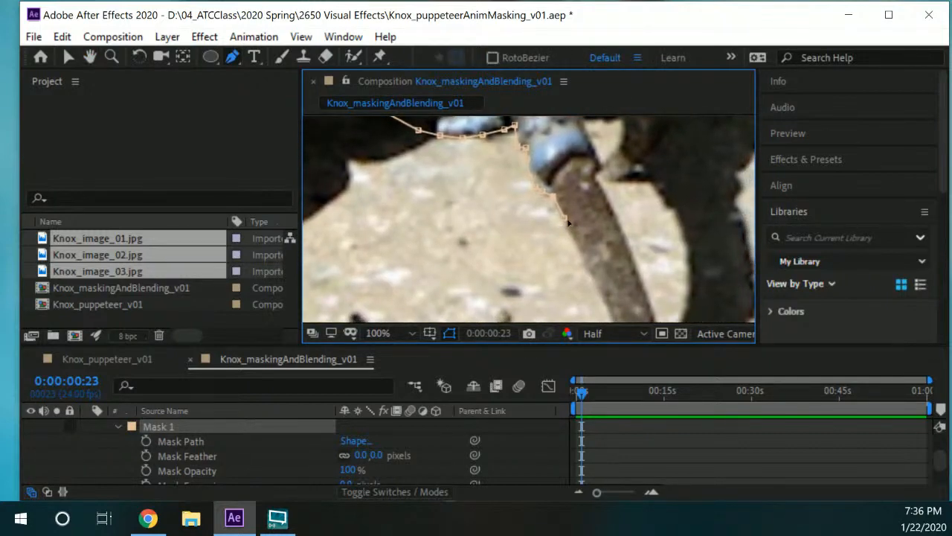
left_click(564, 221)
key("h")
left_click_drag(588, 269, 587, 236)
key("g")
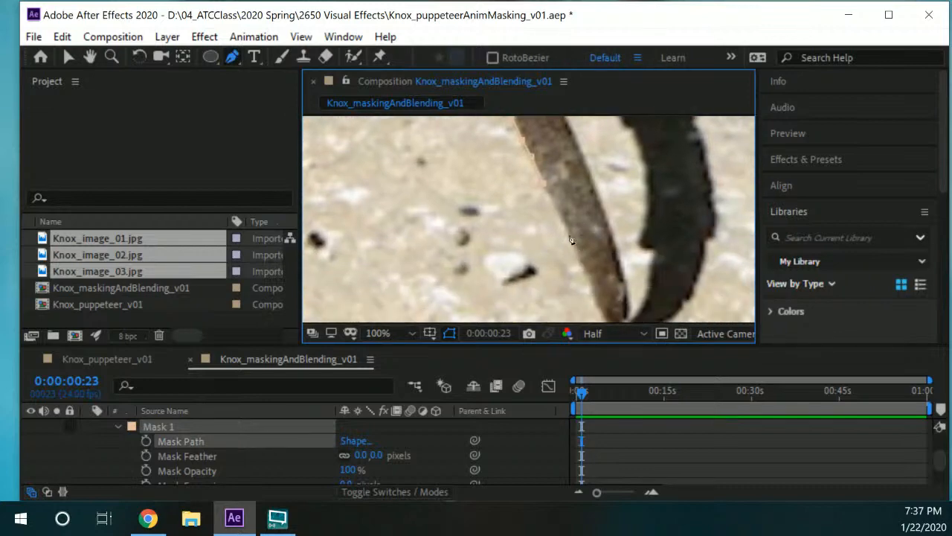
- Continue Mask 1 down the lower near edge of the brown segment, almost to its pointed tip
left_click(584, 266)
left_click(591, 285)
key("space")
left_click_drag(595, 320, 563, 278)
left_click(567, 262)
left_click(574, 281)
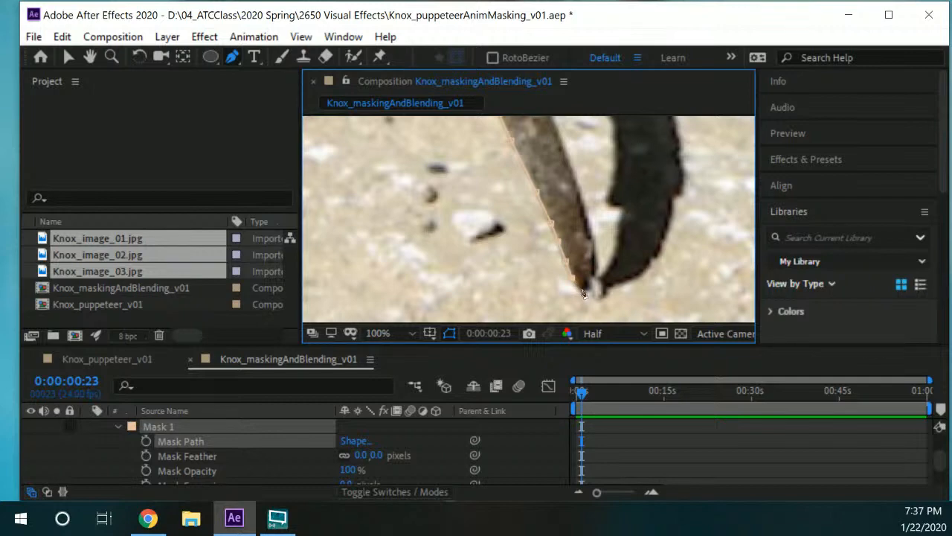
- Trace Mask 1 around the pointed tip of the brown segment and start back up its far side
left_click(582, 289)
left_click(593, 288)
left_click(596, 266)
left_click(593, 221)
key("space")
left_click_drag(595, 216, 573, 283)
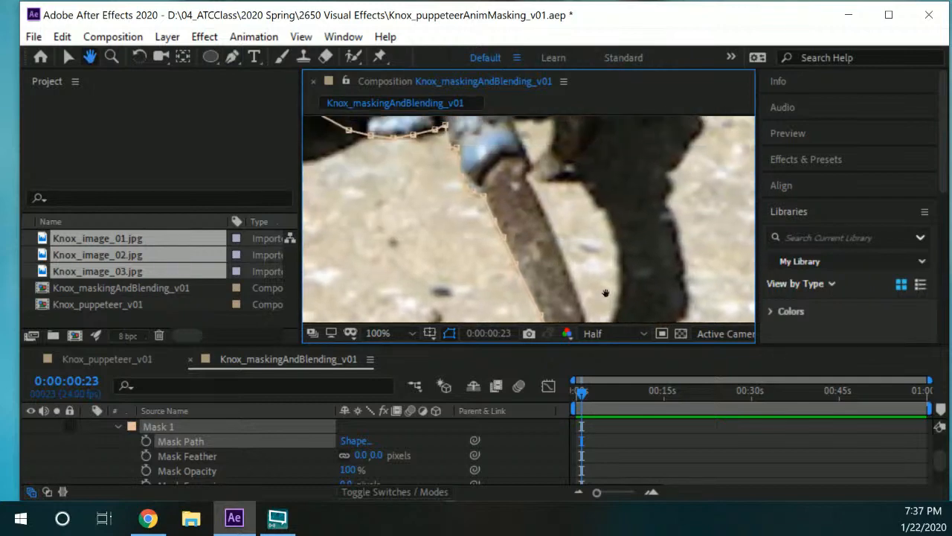
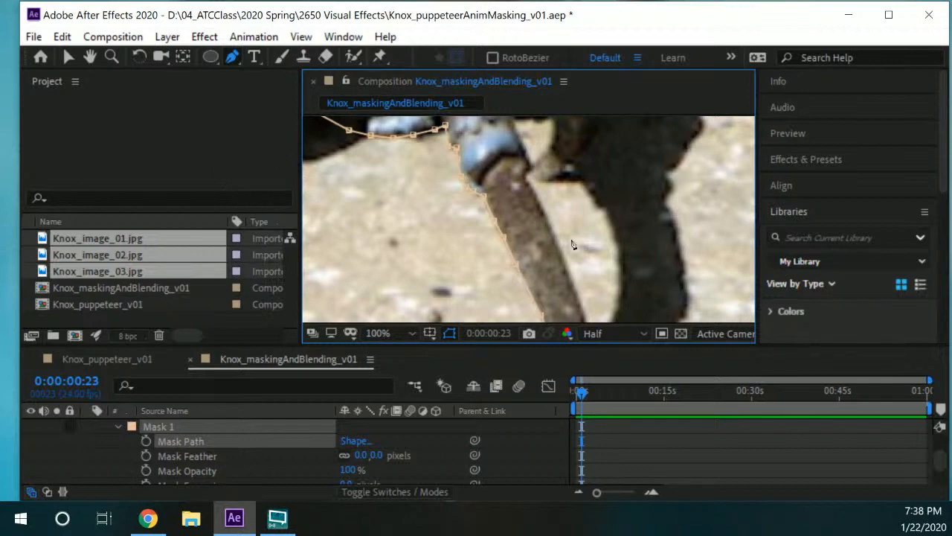
- Continue Mask 1 up the far side of the brown segment to the base of the blue joint
key("h")
mouse_move(595, 247)
left_mouse_down()
mouse_move(582, 151)
mouse_move(610, 237)
left_mouse_up()
key("g")
key("space")
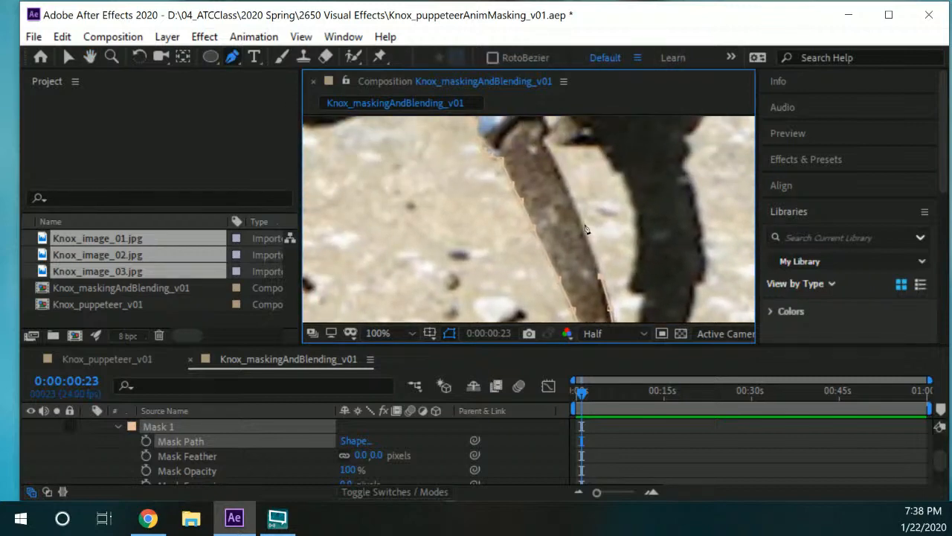
left_click(583, 226)
key("space")
left_click_drag(565, 186, 556, 218)
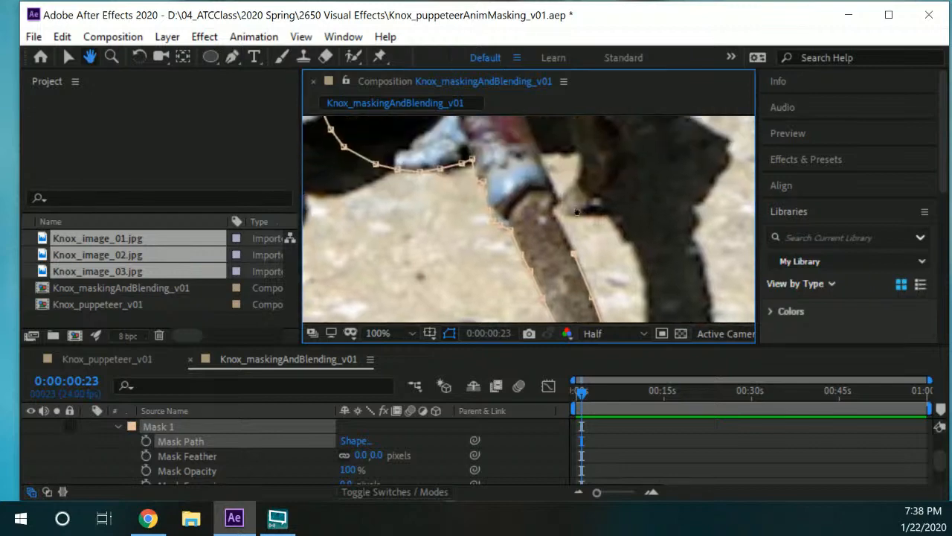
left_click(552, 209)
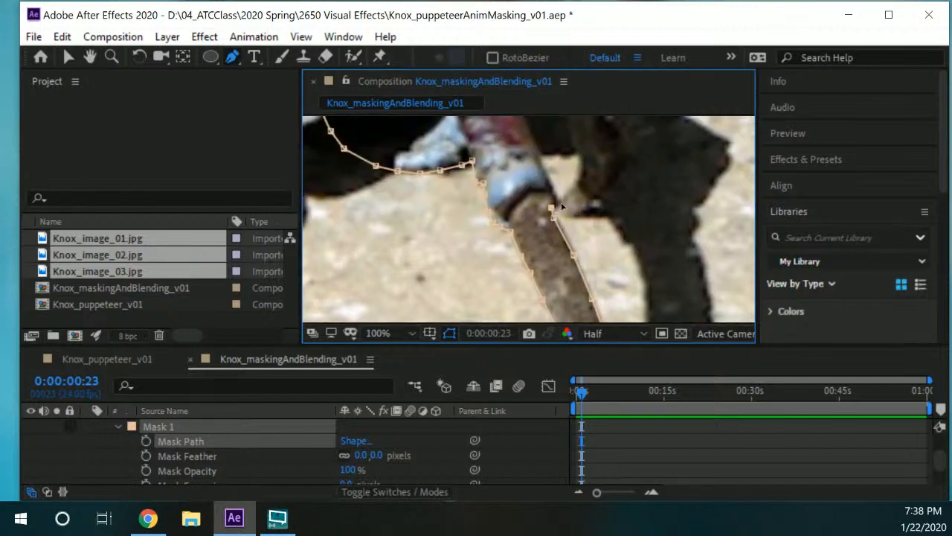
- Trace Mask 1 around the small notch beside the blue joint and up the joint's far edge, refining a misplaced point
scroll(563, 207, "up", 1)
left_click(513, 225)
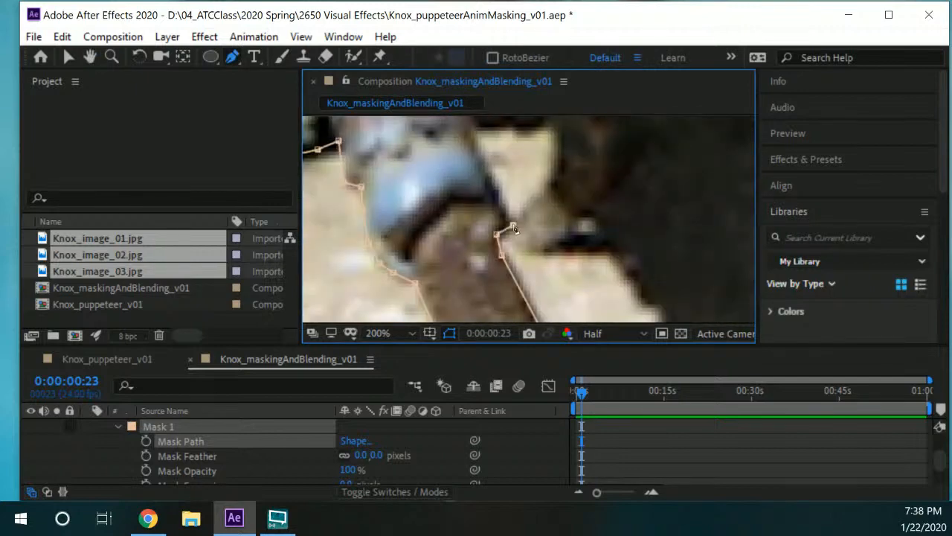
left_click_drag(498, 235, 502, 239)
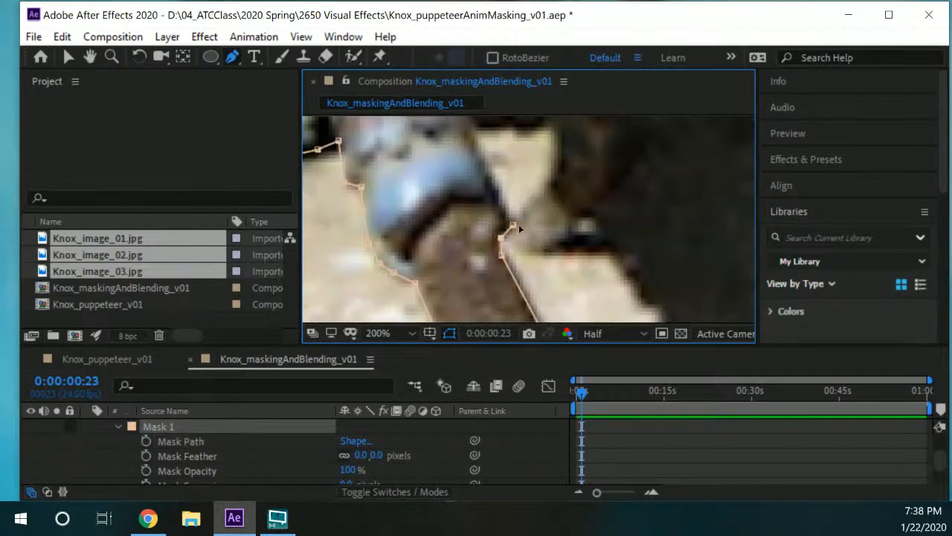
scroll(517, 226, "up", 2)
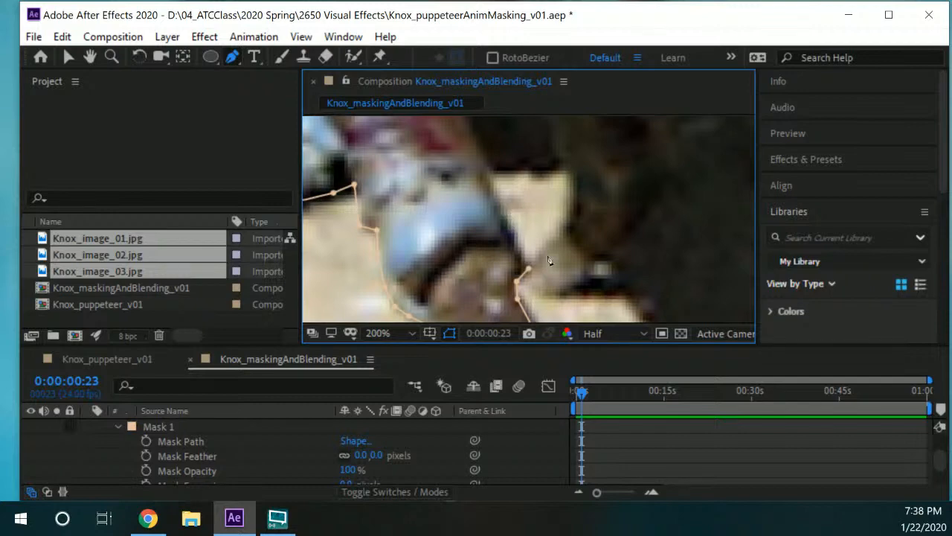
left_click_drag(528, 270, 508, 222)
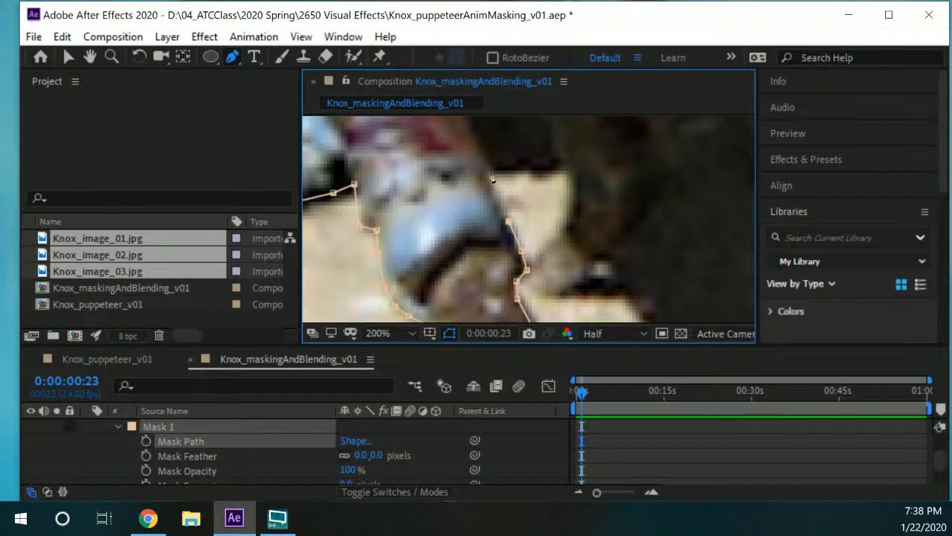
- Continue Mask 1 up the far edge of the red leg segment and across the dark gap to the rear leg
key("h")
mouse_move(616, 174)
left_mouse_down()
mouse_move(649, 307)
mouse_move(691, 266)
mouse_move(656, 234)
left_mouse_up()
left_click_drag(596, 243, 568, 231)
scroll(568, 233, "down", 2)
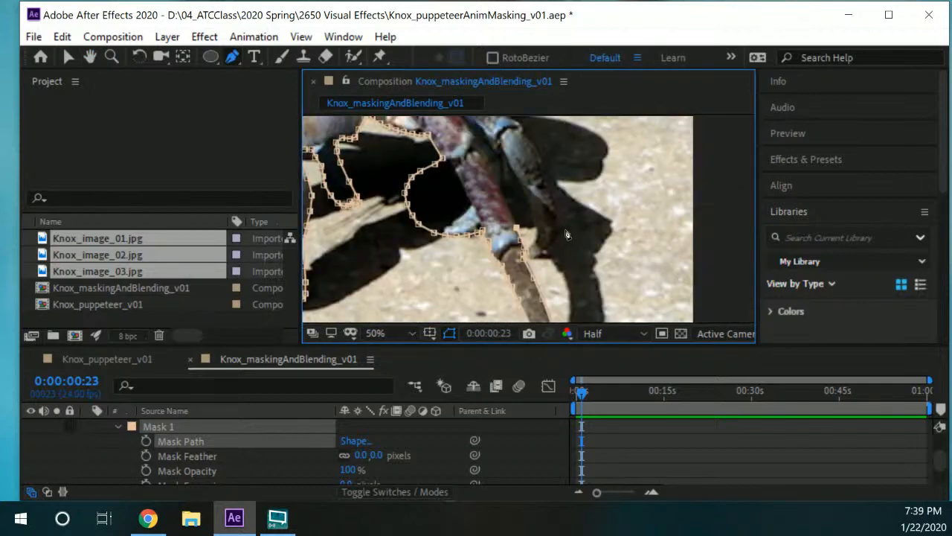
scroll(539, 219, "up", 2)
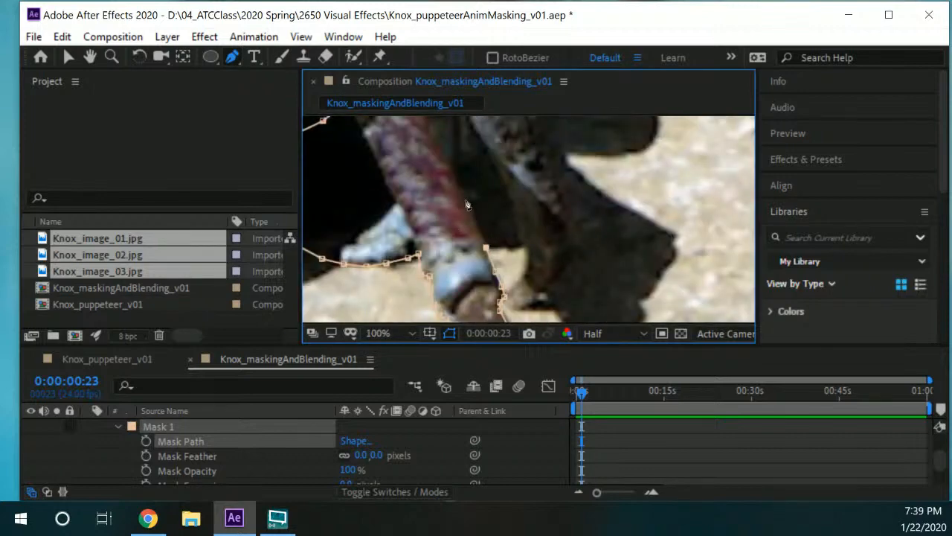
left_click(465, 201)
left_click(450, 171)
left_click(462, 165)
left_click(471, 161)
left_click(481, 157)
left_click(492, 151)
- Trace Mask 1 down the near edge of the rear leg towards its tip and undo the misplaced last point
left_click(506, 189)
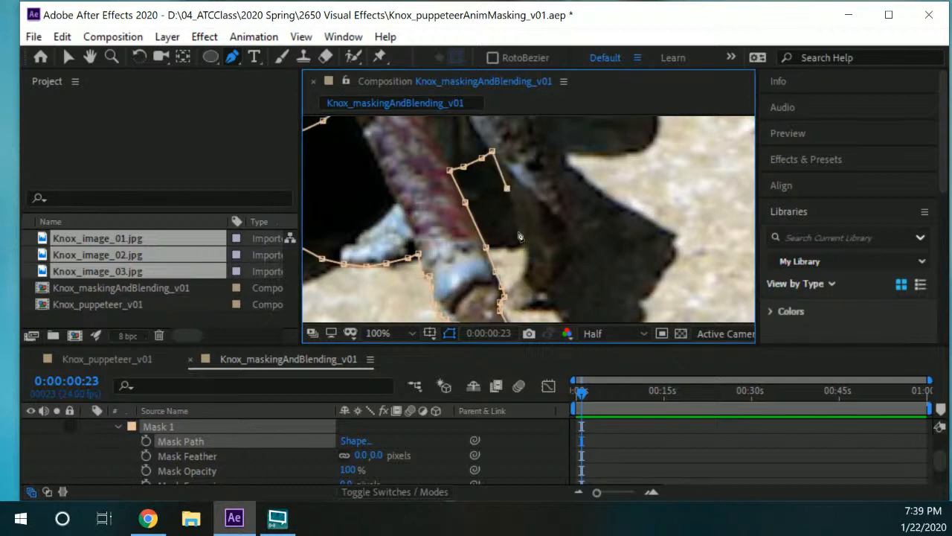
left_click(520, 227)
left_click(527, 248)
left_click(527, 264)
left_click(511, 282)
key("ctrl+z")
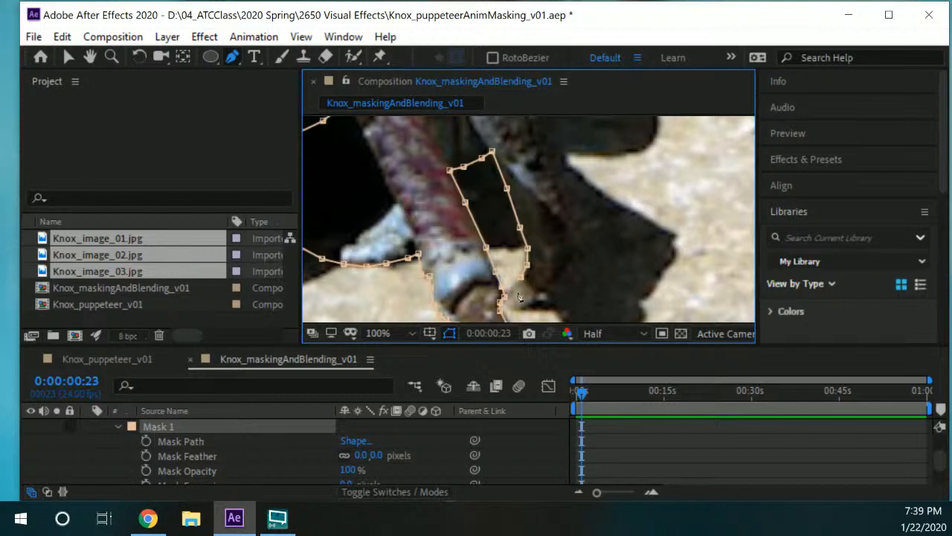
- Trace Mask 1 around the pale tip of the rear leg, redoing the misplaced point on the way
key("space")
left_click_drag(523, 296, 539, 234)
scroll(538, 234, "up", 1)
left_click(528, 227)
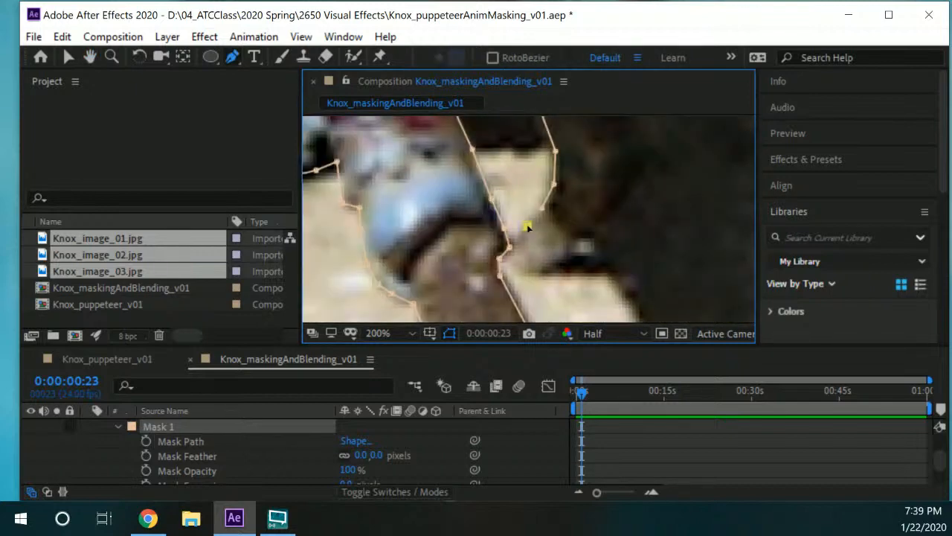
key("ctrl+z")
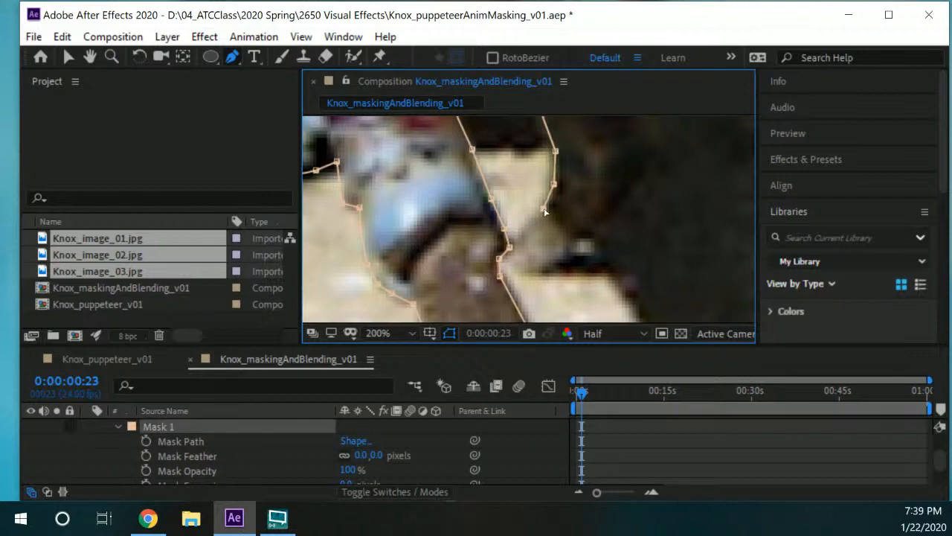
left_click(527, 226)
left_click(523, 235)
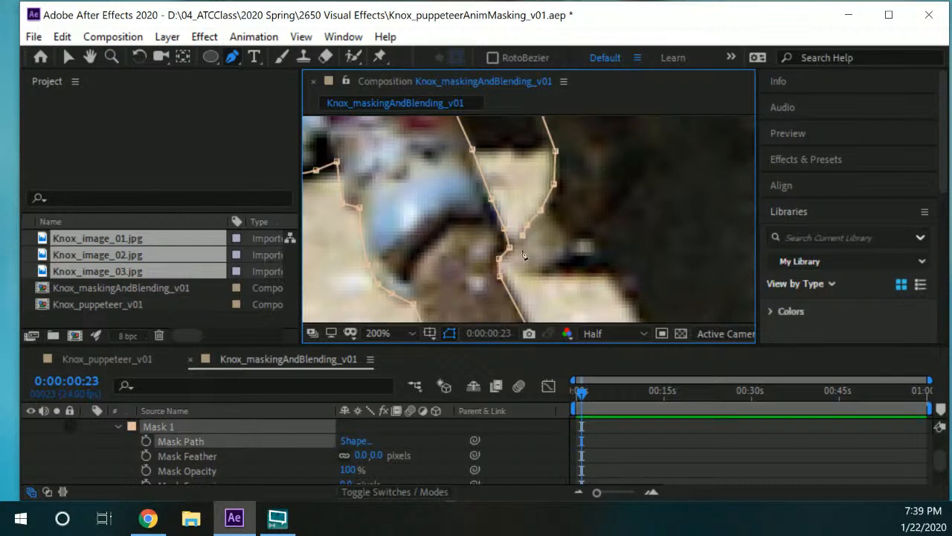
left_click(523, 252)
left_click(536, 267)
left_click(562, 266)
key("space")
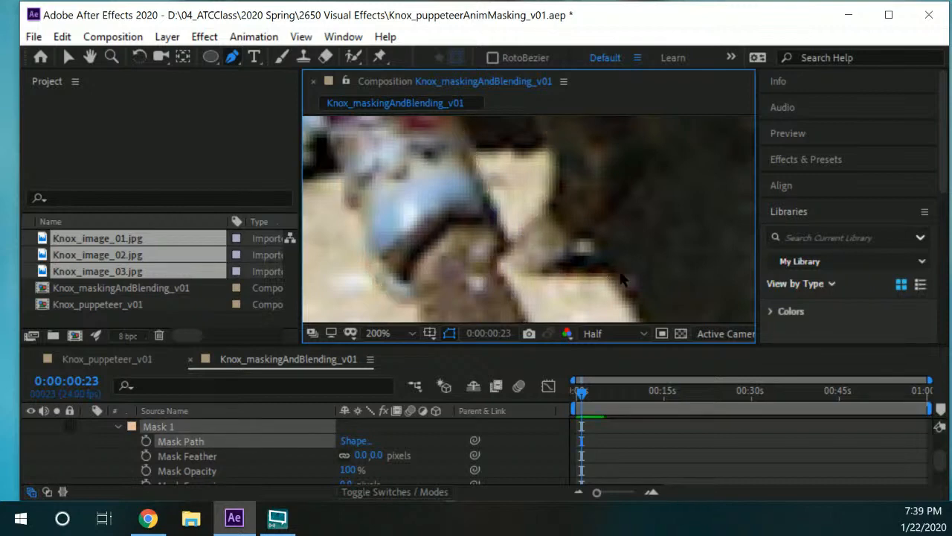
scroll(577, 268, "down", 2)
scroll(580, 269, "up", 1)
scroll(574, 254, "down", 2)
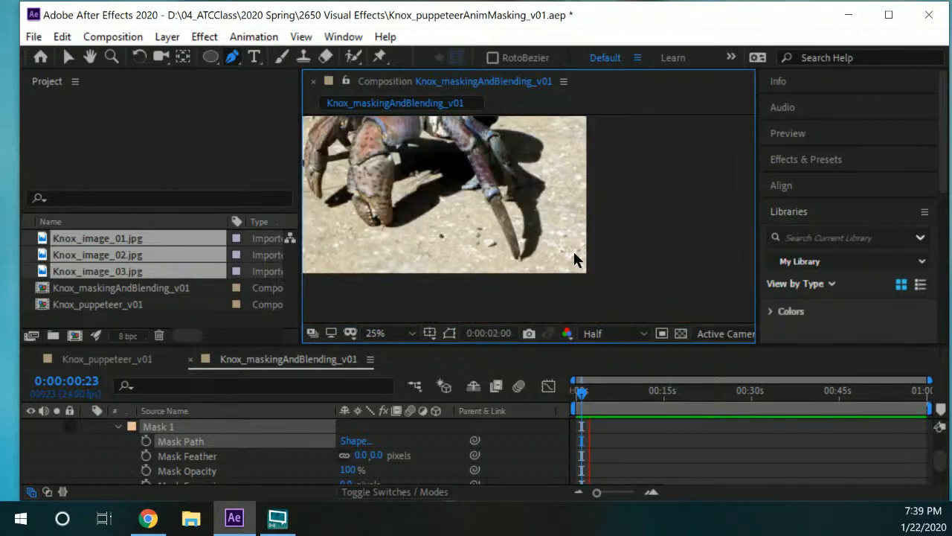
scroll(569, 247, "up", 1)
left_click_drag(453, 166, 487, 206)
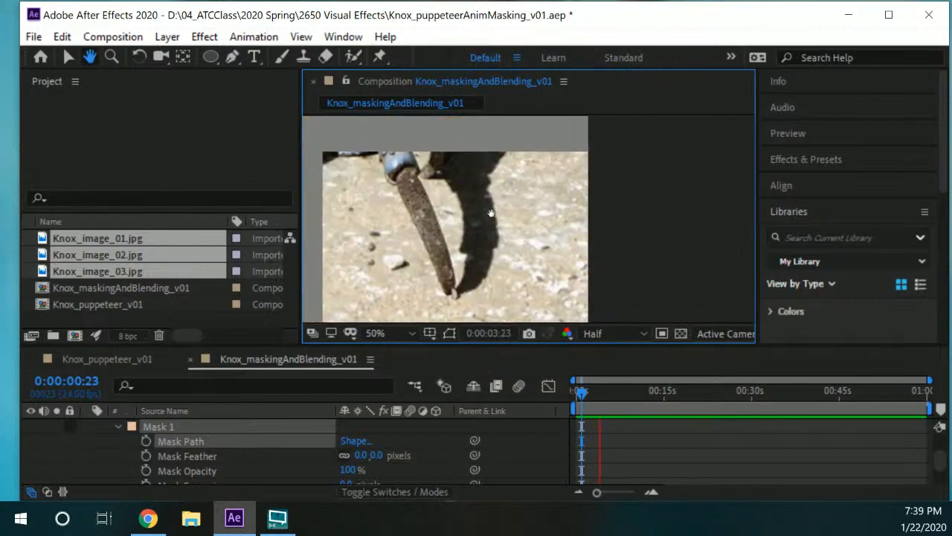
scroll(512, 217, "up", 1)
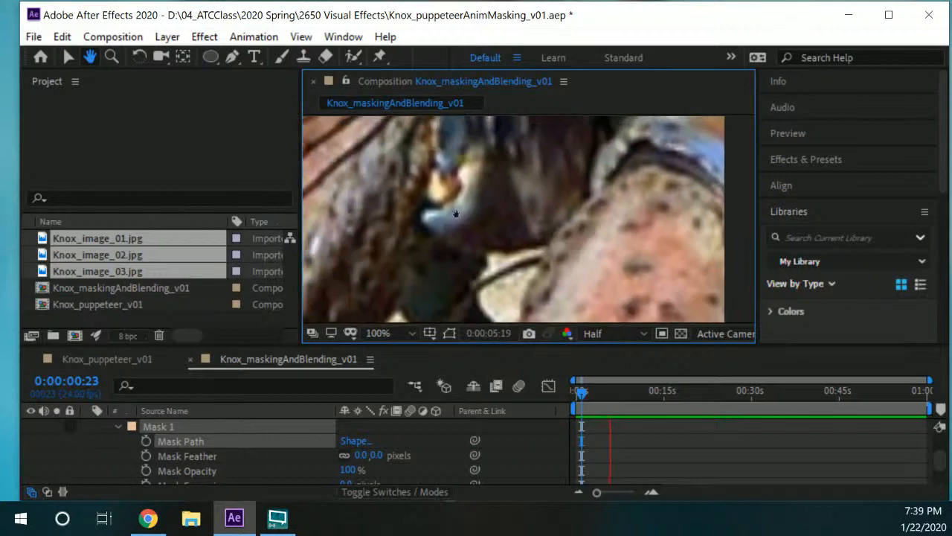
key("g")
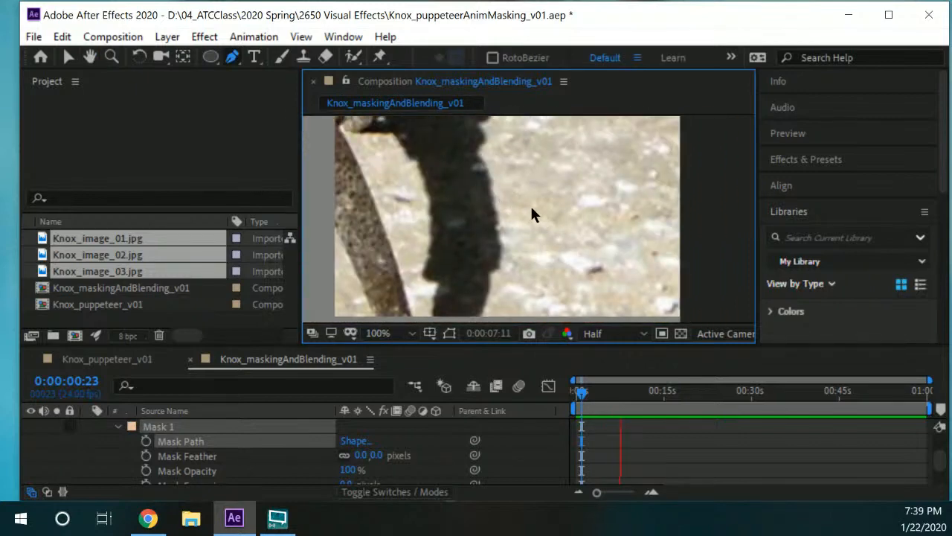
key("space")
- Set the current time to 0:00:03:14 and continue Mask 1 up the far side of the rear leg's dark end segment
left_click_drag(628, 393, 599, 390)
key("h")
left_click_drag(468, 212, 567, 257)
left_click_drag(474, 178, 510, 246)
key("g")
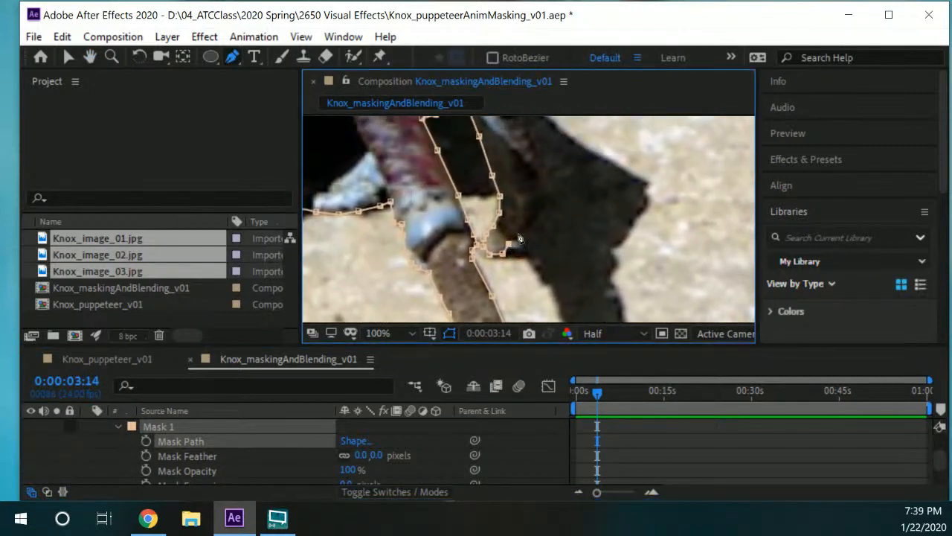
key("h")
left_click_drag(559, 205, 528, 254)
key("g")
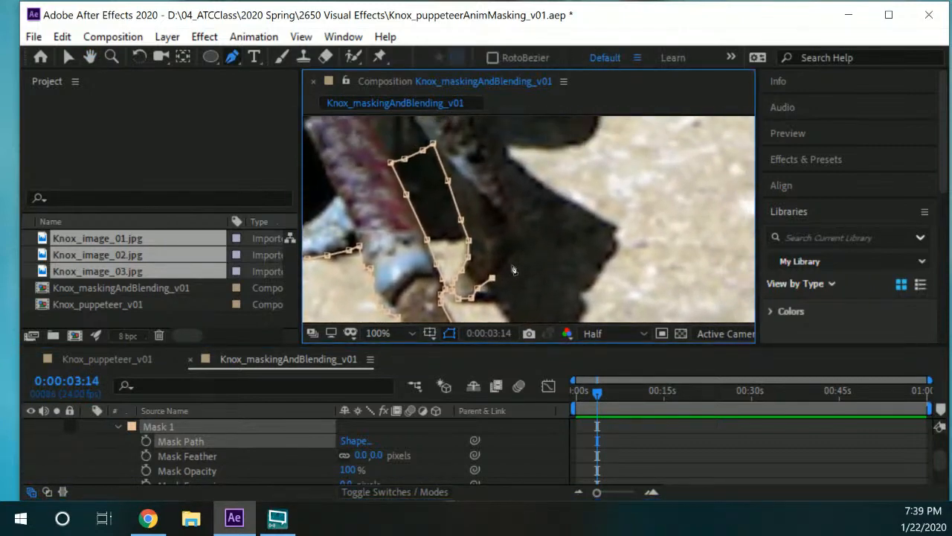
left_click(510, 251)
left_click(515, 237)
key("space")
left_click_drag(553, 204, 566, 229)
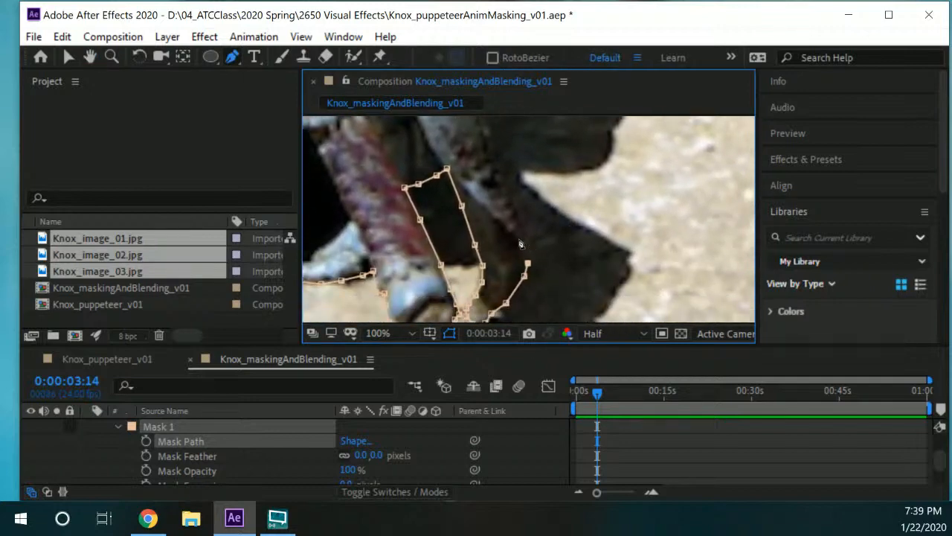
- Continue Mask 1 past the reddish lower part of the rear leg, following its far edge against the shadow
left_click(523, 241)
scroll(527, 237, "up", 2)
left_click(506, 222)
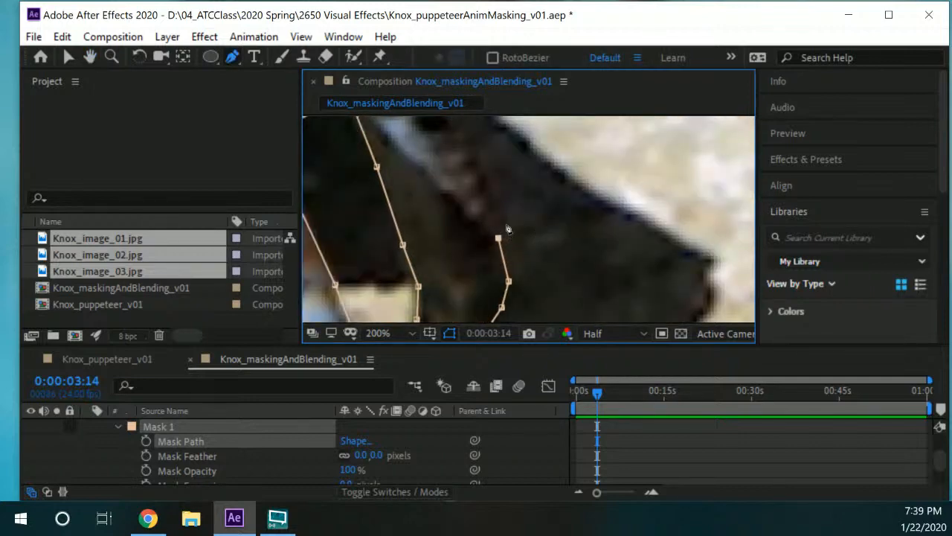
left_click(502, 201)
left_click(476, 157)
left_click_drag(476, 157, 522, 233)
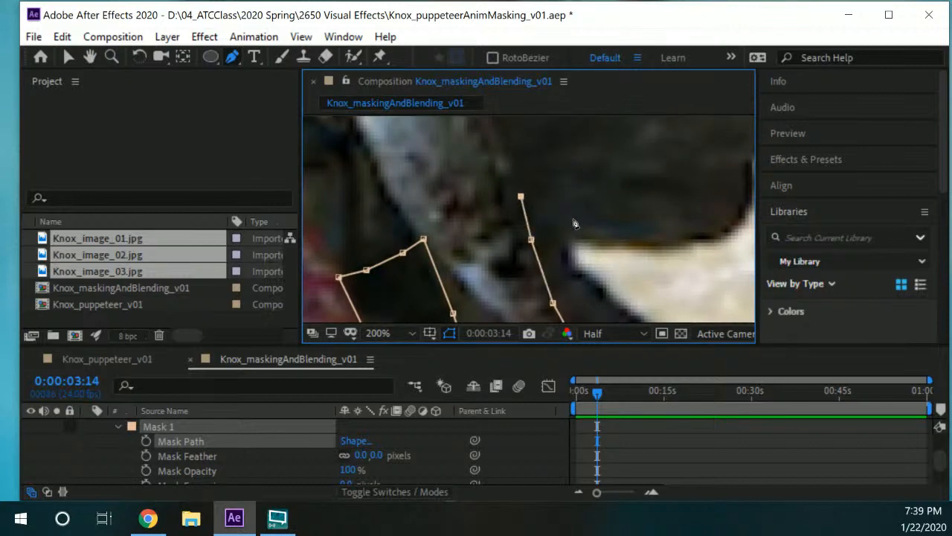
- Trace Mask 1 up the far edge of the rear leg's blue-grey segment to the blue joint above it
scroll(576, 223, "down", 4)
left_click_drag(548, 213, 562, 254)
scroll(562, 254, "up", 2)
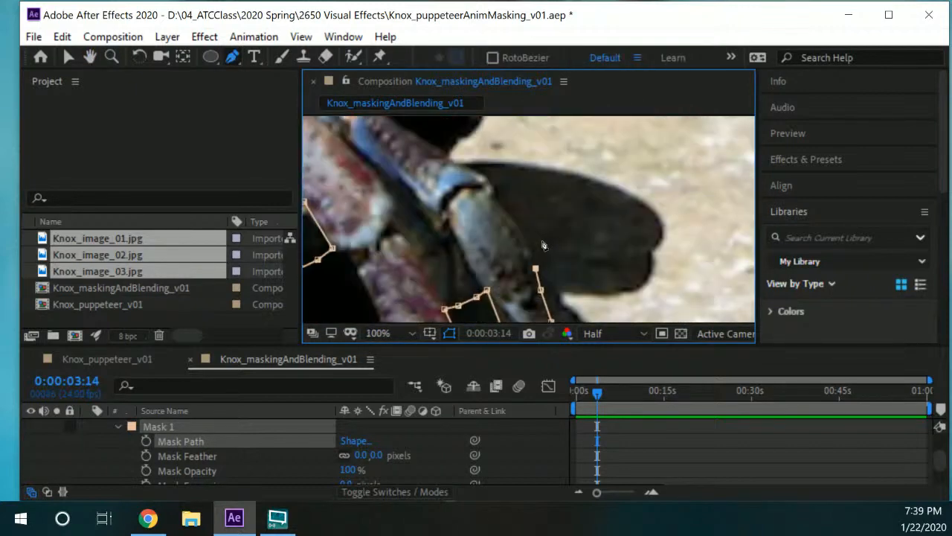
left_click(511, 217)
left_click(500, 205)
left_click_drag(493, 201, 512, 226)
left_click(511, 220)
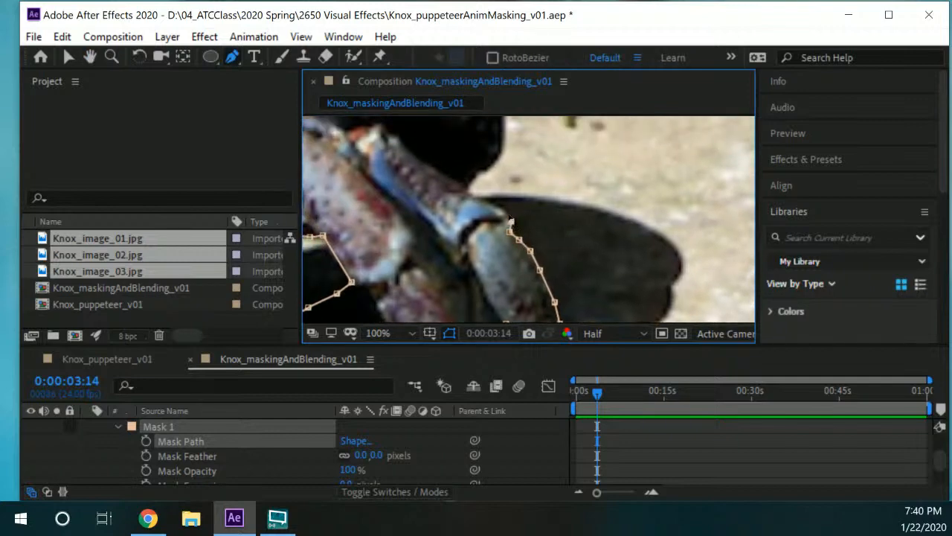
- Continue Mask 1 over the rear leg's blue joint to the corner where the leg meets the dark underside of the body
left_click(504, 211)
left_click_drag(496, 208, 517, 240)
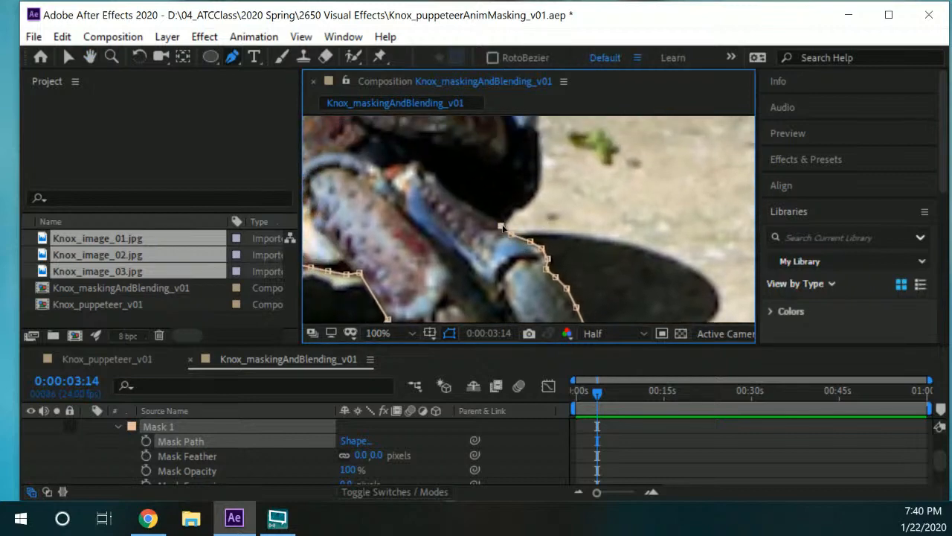
left_click_drag(527, 217, 510, 234)
- Trace Mask 1 up the dark rear edge of the crab's body beneath the brown shell
left_click(497, 225)
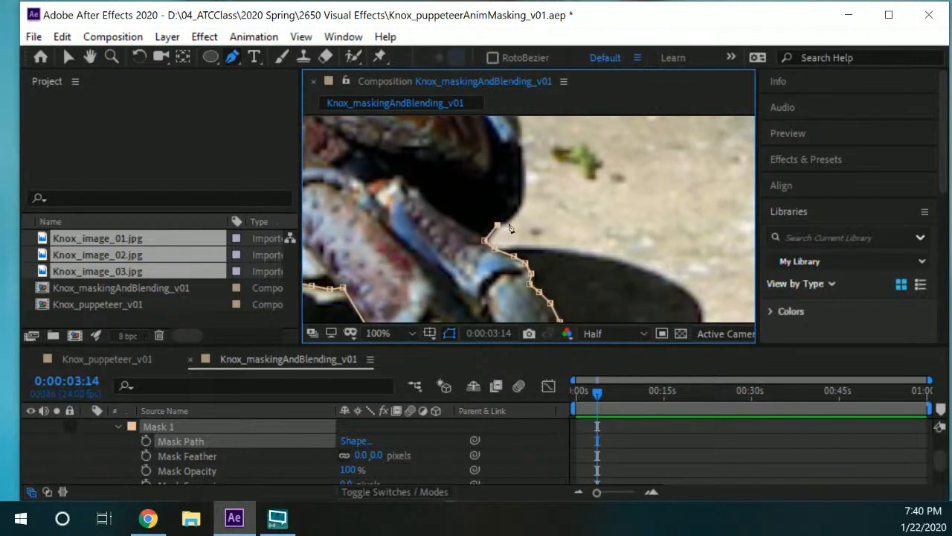
left_click(519, 209)
left_click(522, 194)
left_click_drag(530, 180, 526, 211)
left_click(518, 199)
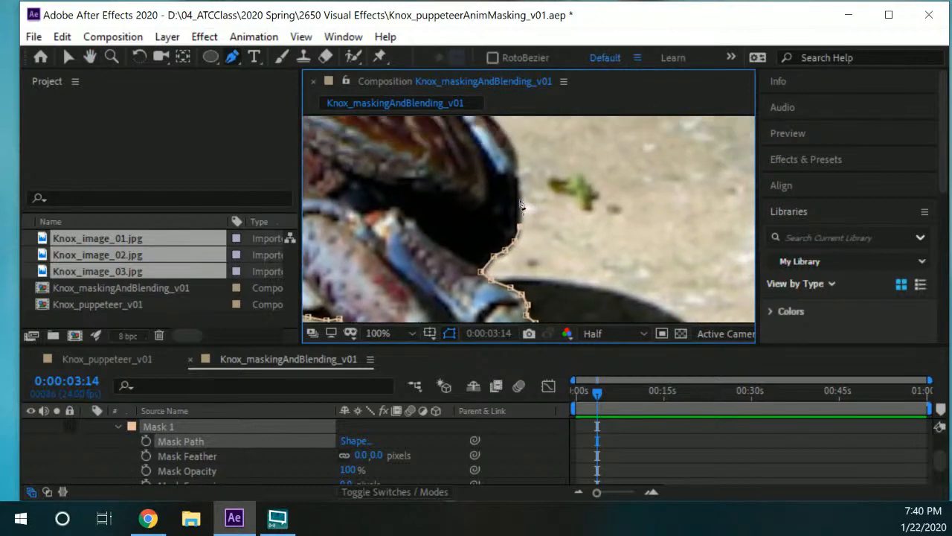
left_click(519, 180)
- Continue Mask 1 around the rear curve of the shell, outside its blue highlight
scroll(519, 186, "up", 1)
left_click(530, 224)
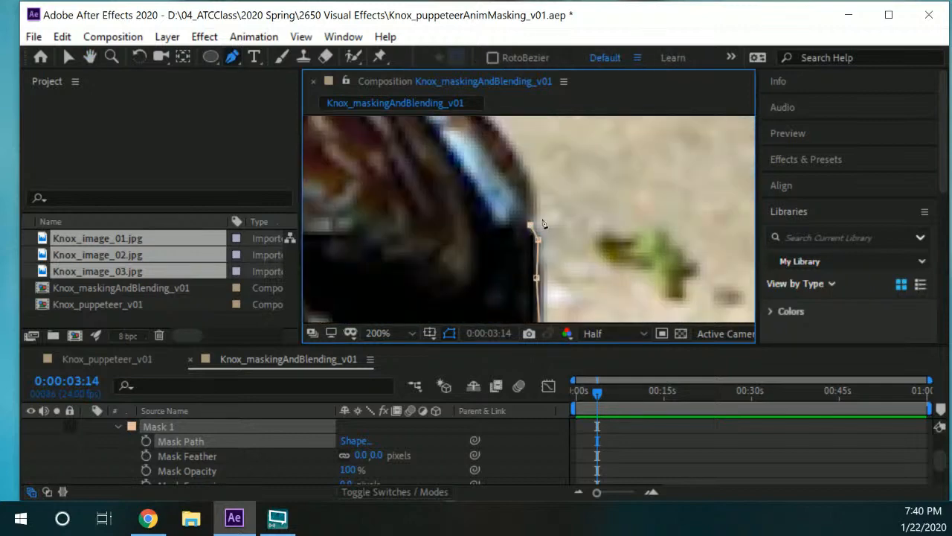
left_click(538, 207)
key("space")
left_click_drag(525, 174, 547, 263)
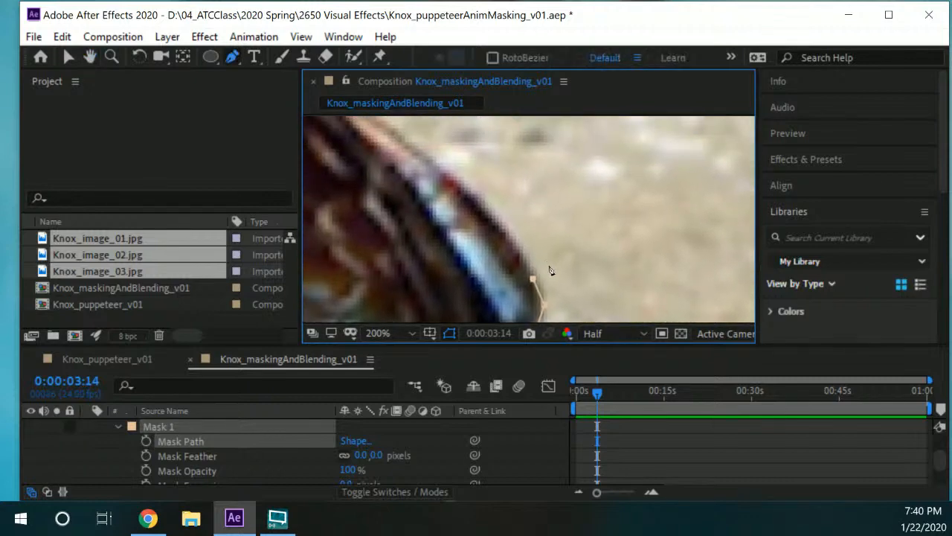
left_click(513, 235)
left_click(482, 209)
key("comma")
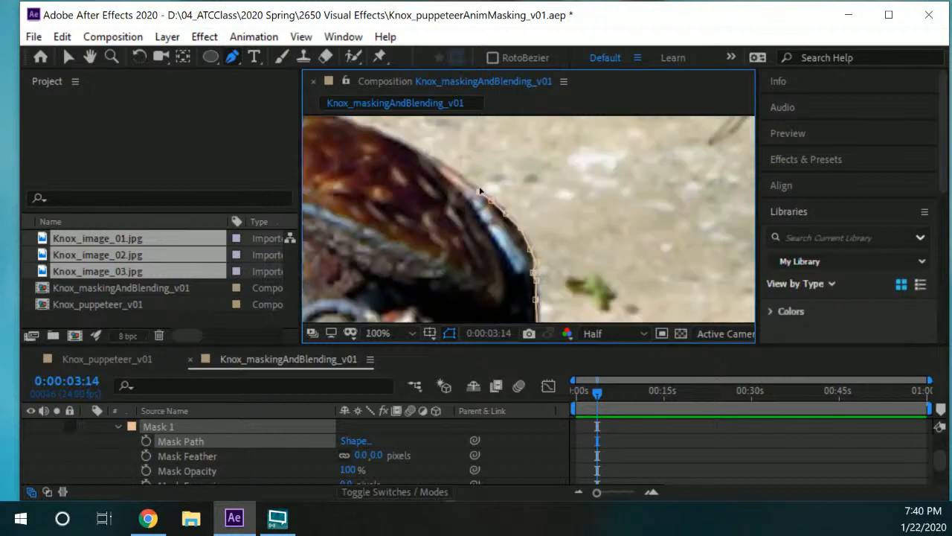
- Trace Mask 1 along the upper back edge of the brown shell to its highest point
key("space")
left_click_drag(480, 196, 536, 241)
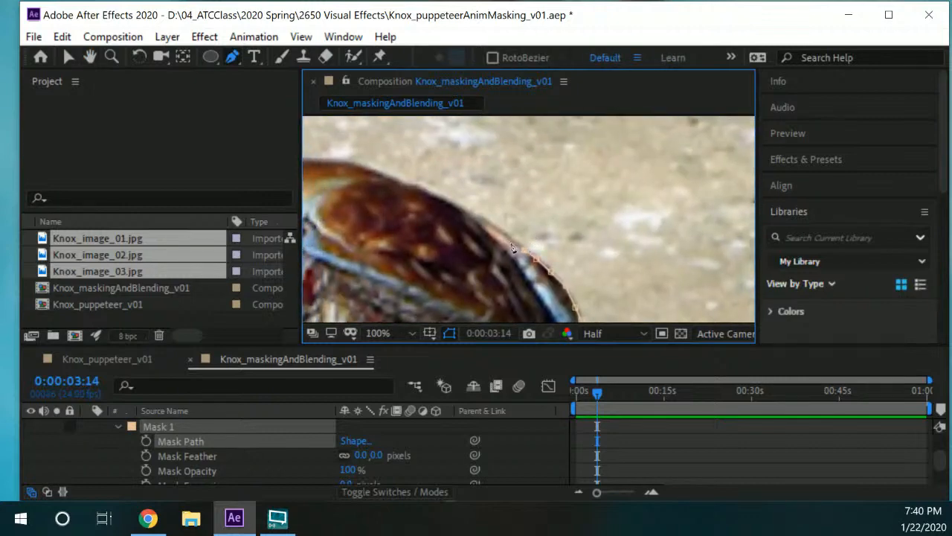
left_click(479, 218)
left_click(455, 208)
left_click_drag(433, 164, 556, 192)
left_click(503, 200)
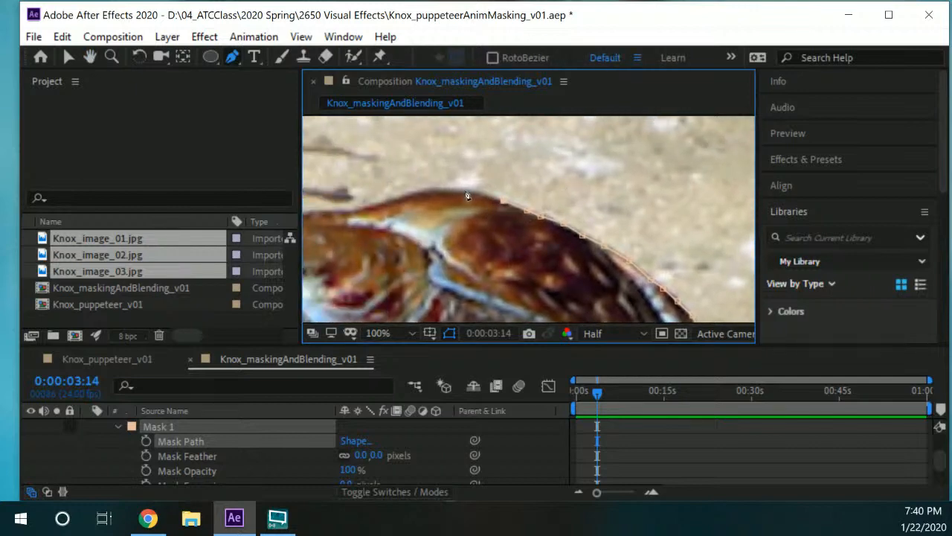
left_click(466, 190)
- Continue Mask 1 down the front slope of the shell and over the brown head to the front of the face
left_click_drag(502, 180, 563, 147)
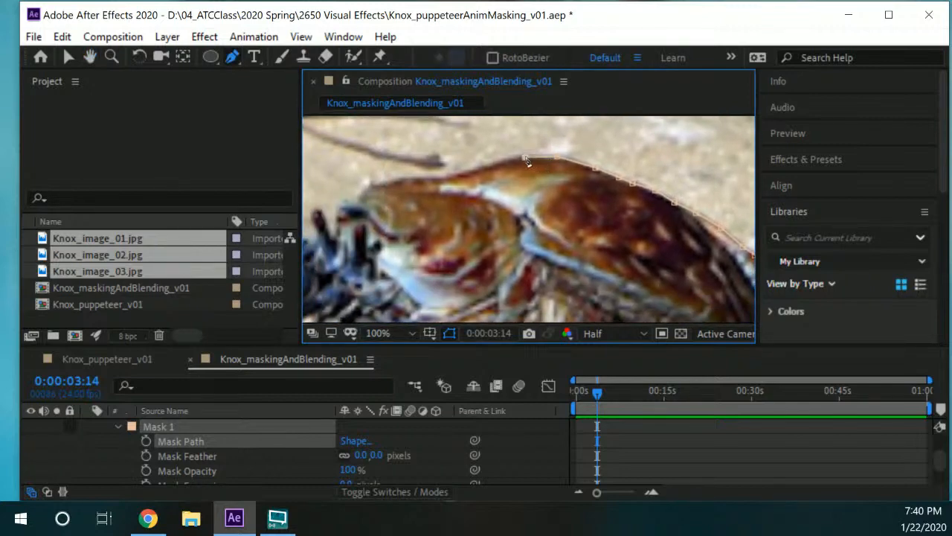
left_click(502, 164)
left_click(485, 169)
left_click(471, 172)
left_click(456, 175)
left_click(401, 179)
key("space")
left_click_drag(400, 178, 503, 162)
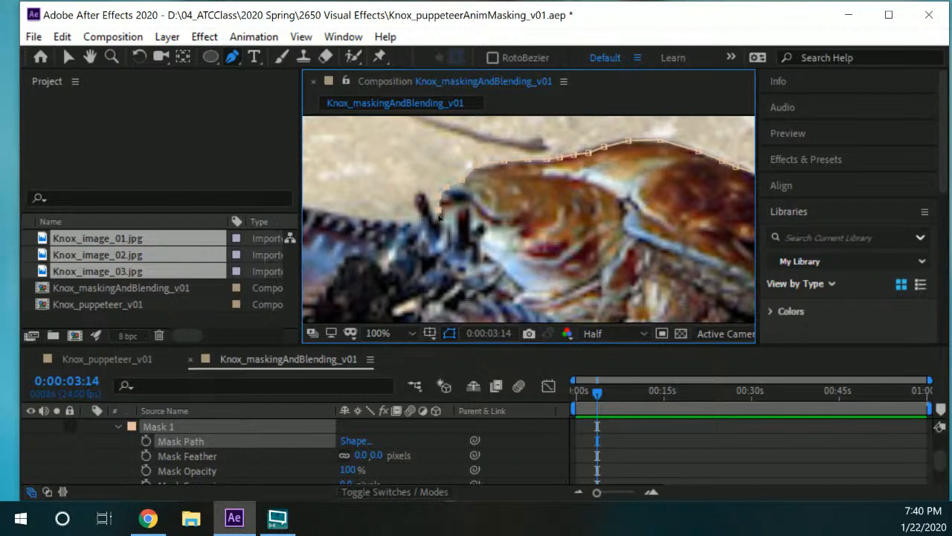
- Continue Mask 1 down the front of the crab's face and around the short dark stalk beside it to its base
scroll(434, 194, "up", 2)
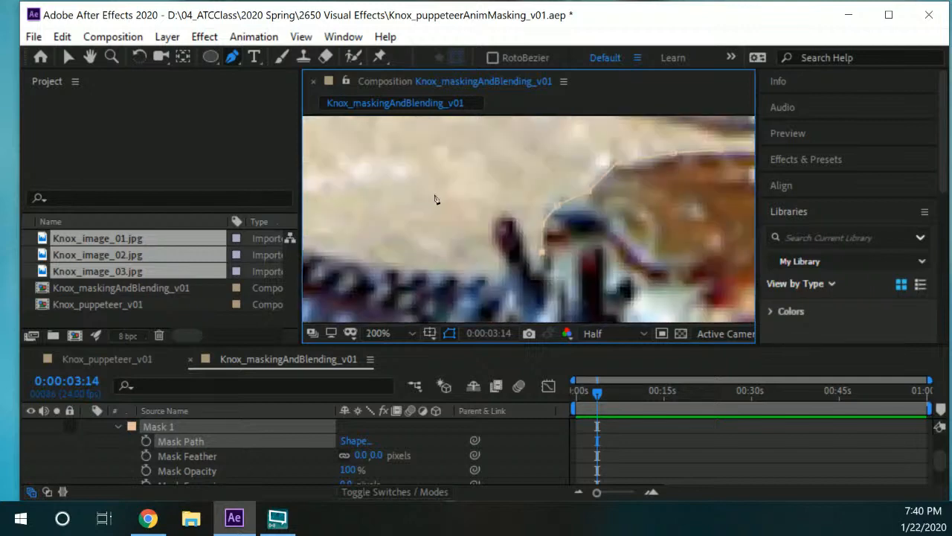
left_click_drag(550, 248, 524, 221)
left_click(516, 243)
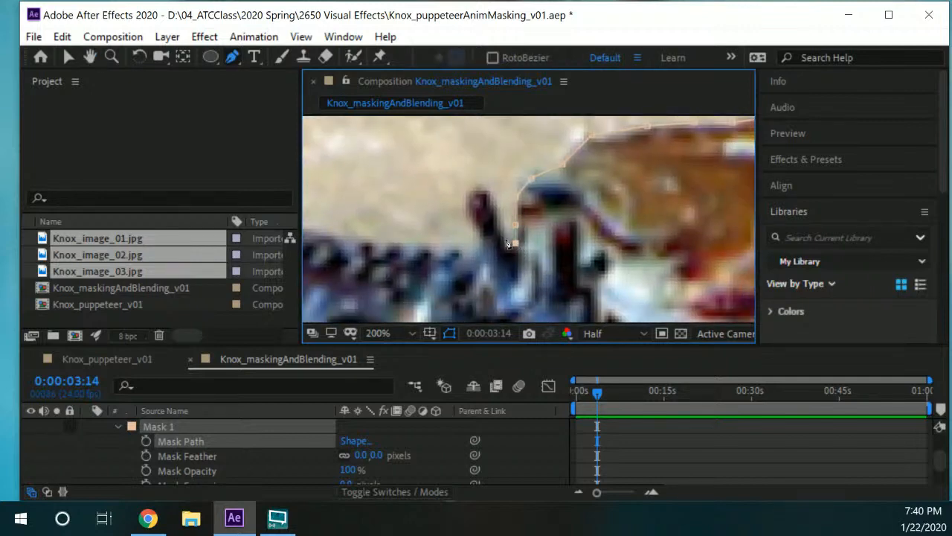
left_click(505, 236)
left_click(496, 212)
left_click(488, 189)
left_click(472, 193)
left_click(472, 213)
left_click(478, 233)
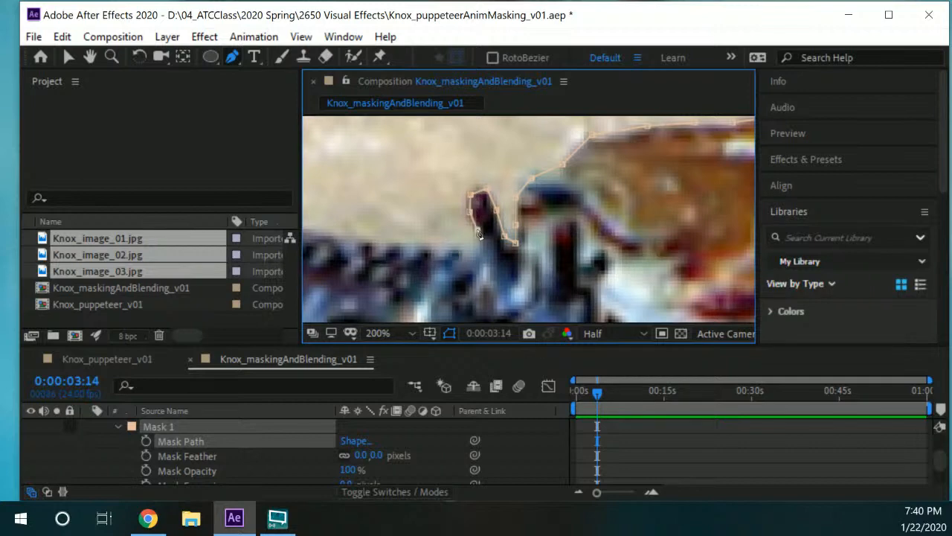
left_click(479, 249)
- Examine the traced outline over the whole crab and the Mask 1 properties of the Knox_image_02.jpg layer
scroll(521, 239, "down", 5)
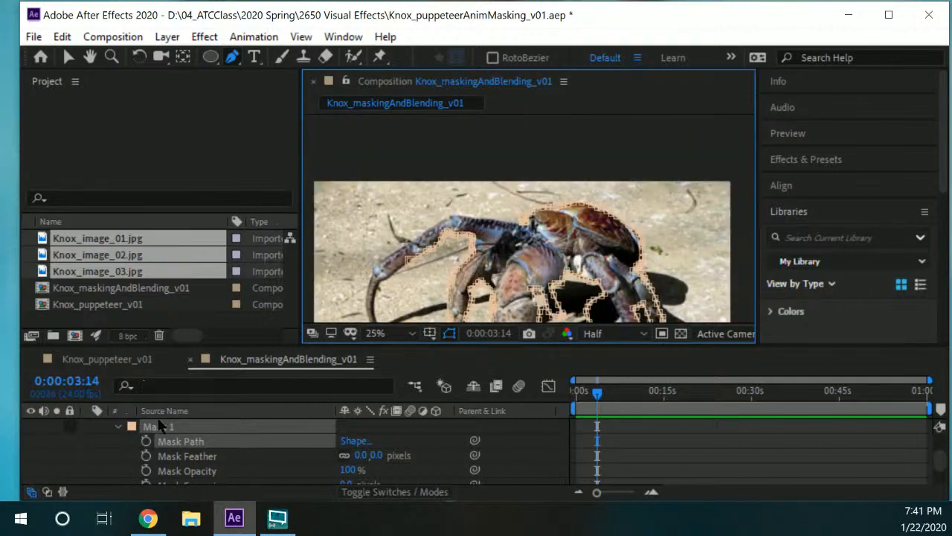
scroll(231, 447, "down", 2)
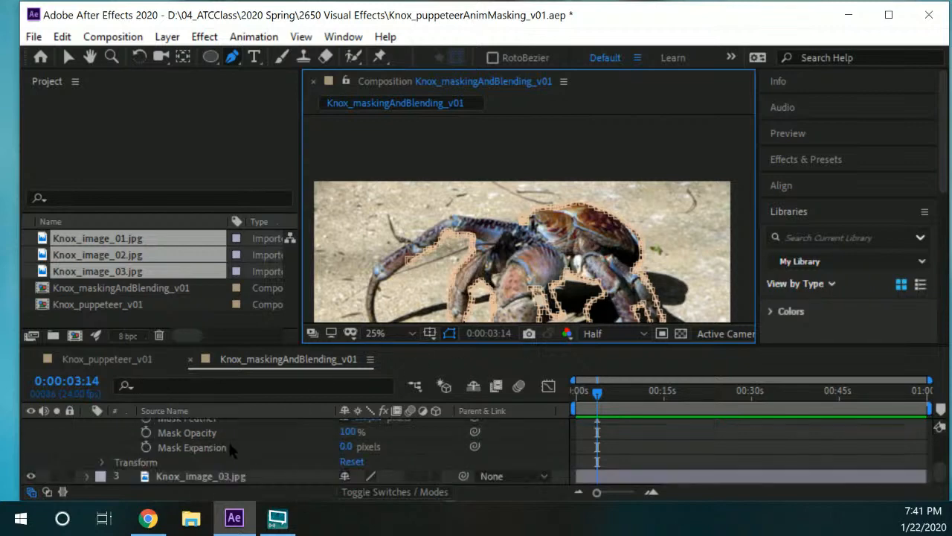
scroll(178, 457, "up", 2)
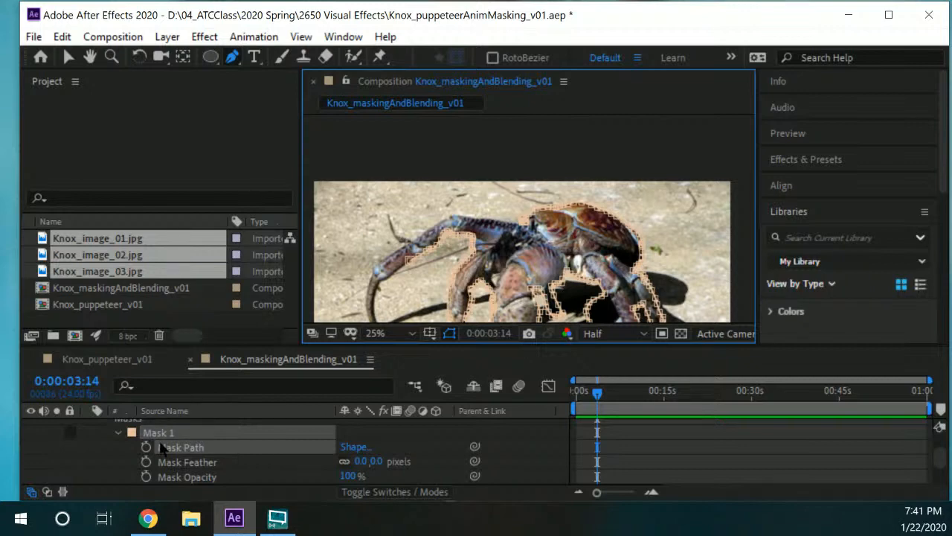
scroll(180, 438, "up", 2)
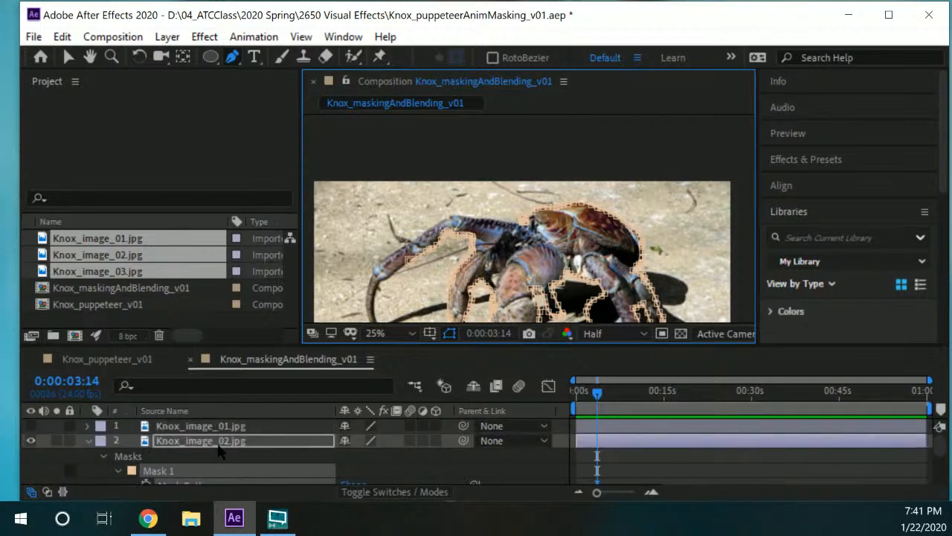
scroll(139, 457, "down", 2)
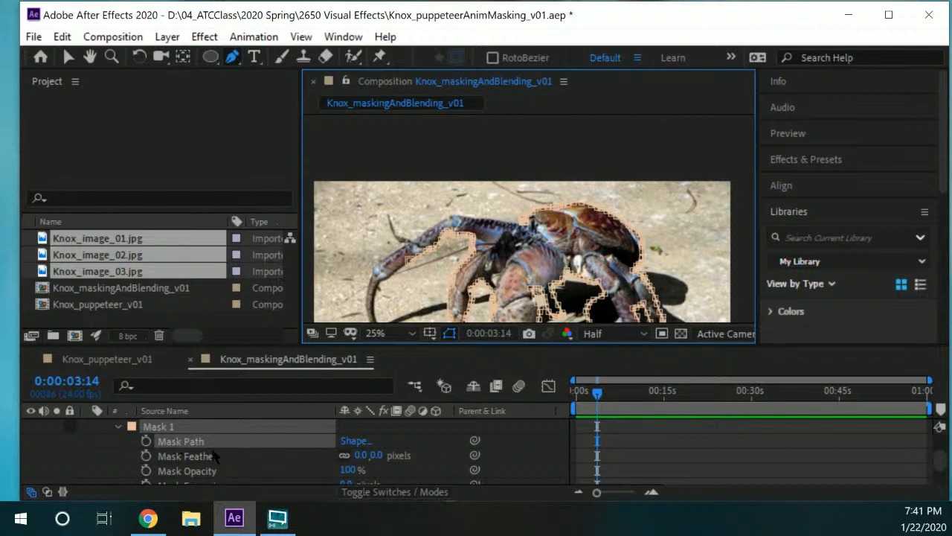
scroll(245, 463, "down", 2)
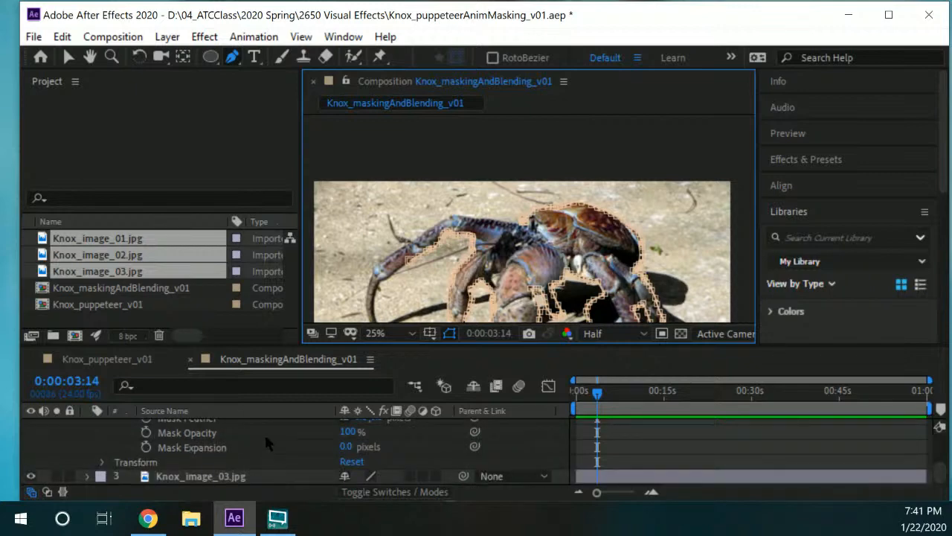
scroll(275, 435, "up", 2)
scroll(287, 441, "up", 2)
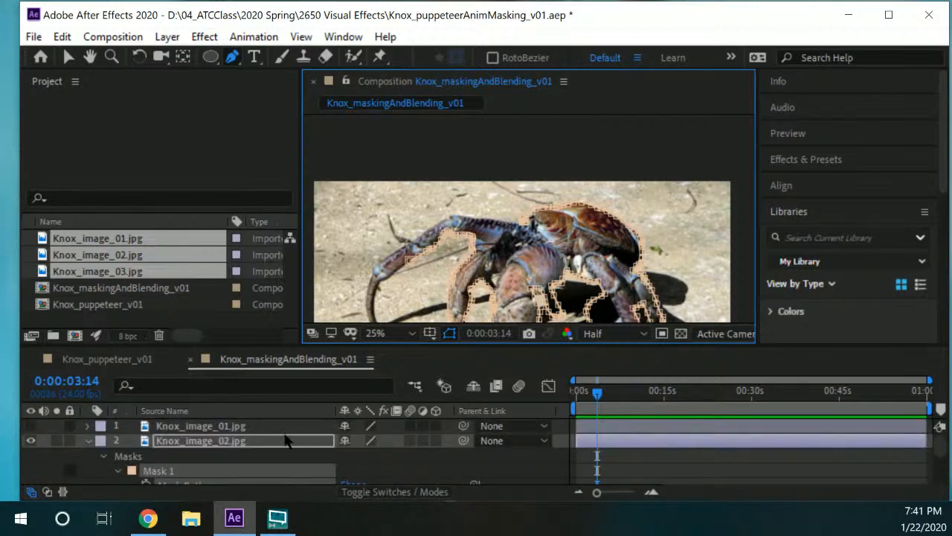
scroll(312, 439, "down", 2)
- Trace Mask 1 from the stalk's base along the upper edge of the front leg's dark, spiny segment
scroll(501, 219, "up", 2)
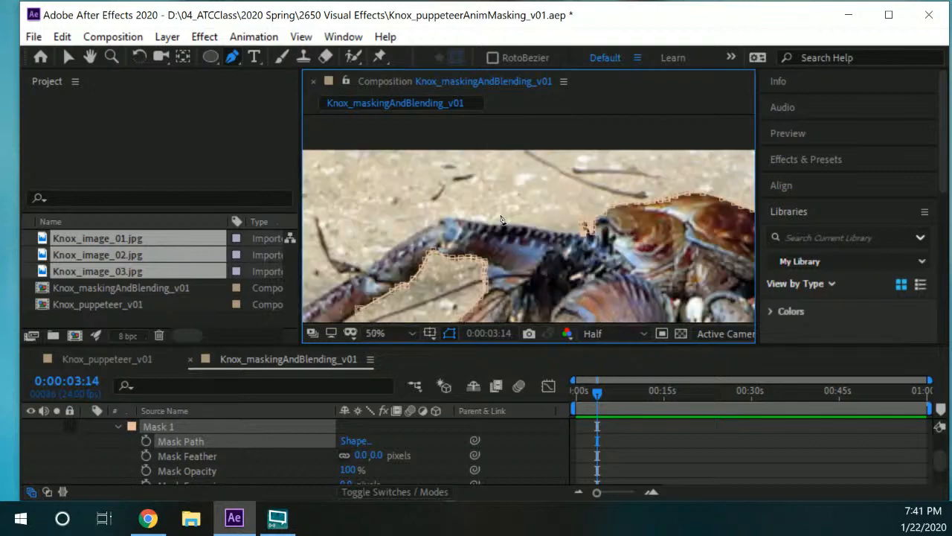
scroll(497, 224, "up", 1)
scroll(616, 239, "up", 1)
key("space")
left_click_drag(633, 229, 375, 175)
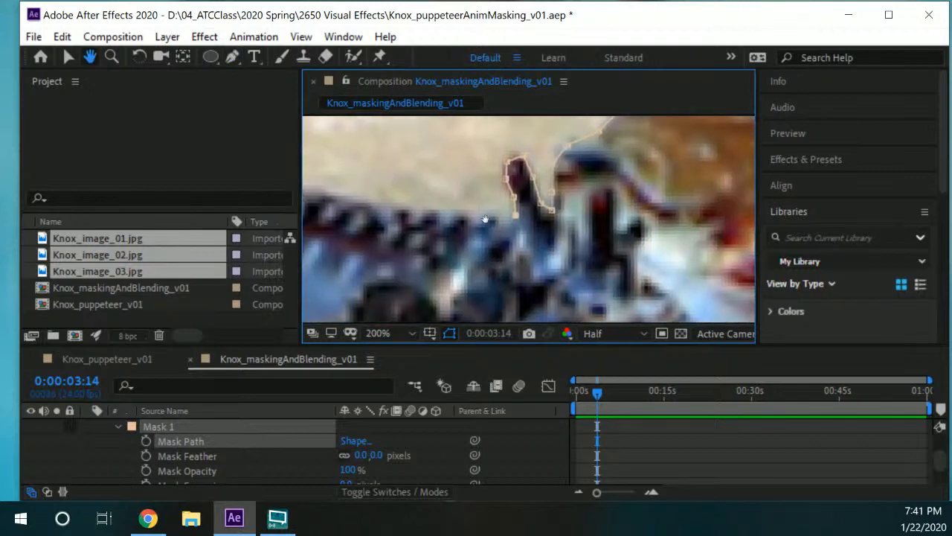
left_click(501, 218)
left_click(465, 211)
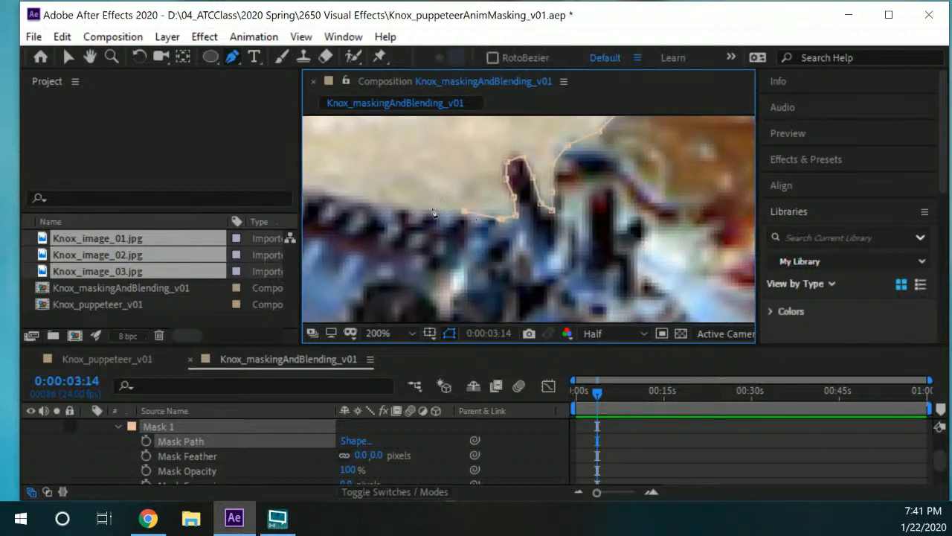
left_click(407, 206)
key("space")
left_click_drag(330, 188, 509, 204)
left_click(511, 211)
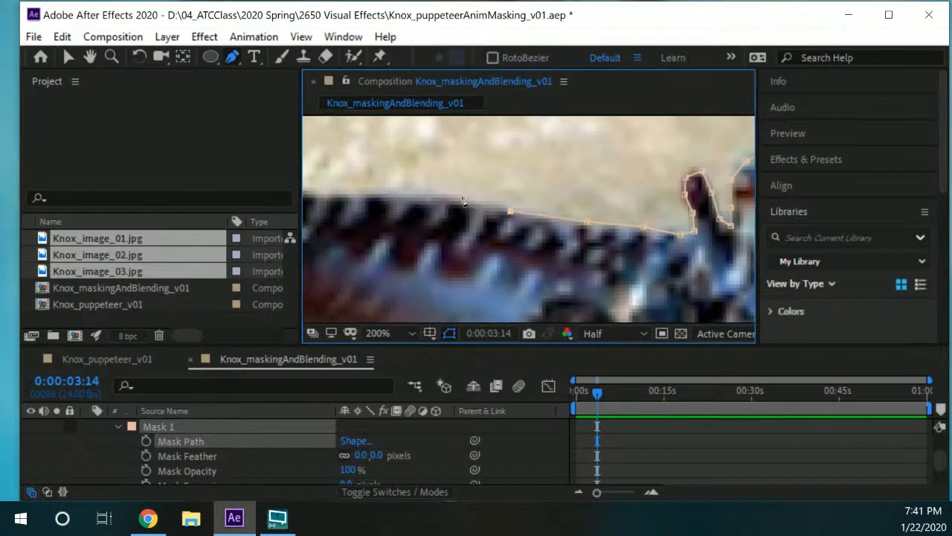
left_click(461, 198)
- Continue Mask 1 along the rest of the spiny segment's upper edge and over the leg's raised blue joint
key("space")
left_click_drag(378, 201, 530, 207)
left_click(545, 203)
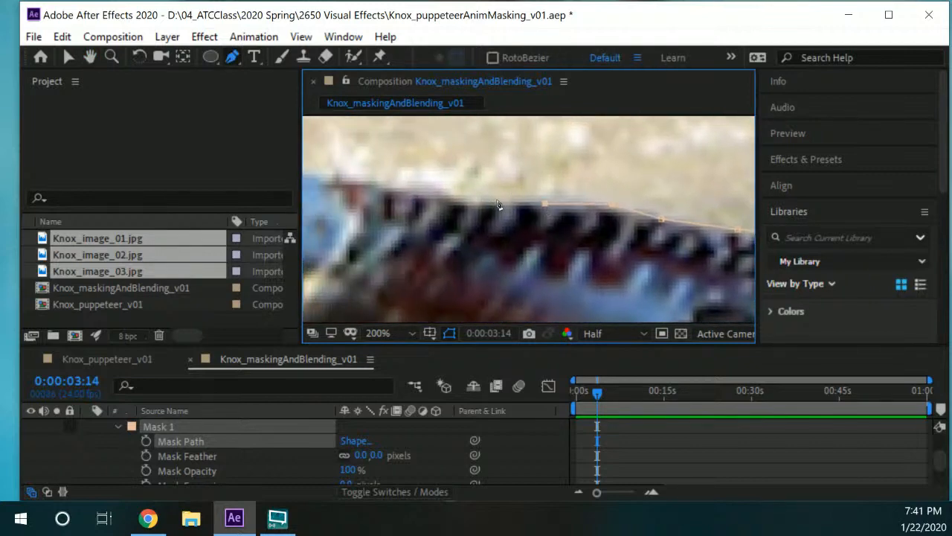
left_click(479, 201)
left_click(450, 199)
left_click_drag(421, 189, 547, 196)
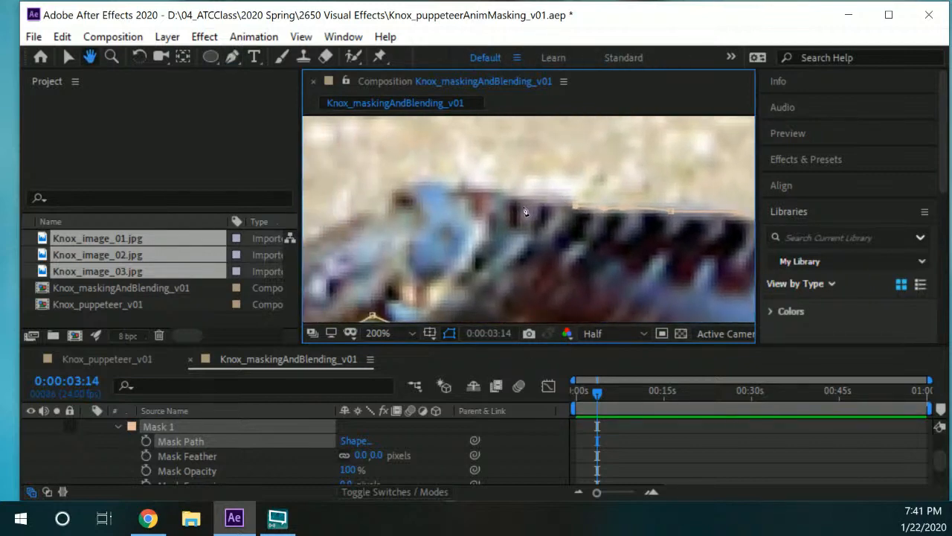
left_click(523, 199)
left_click(479, 192)
left_click(430, 186)
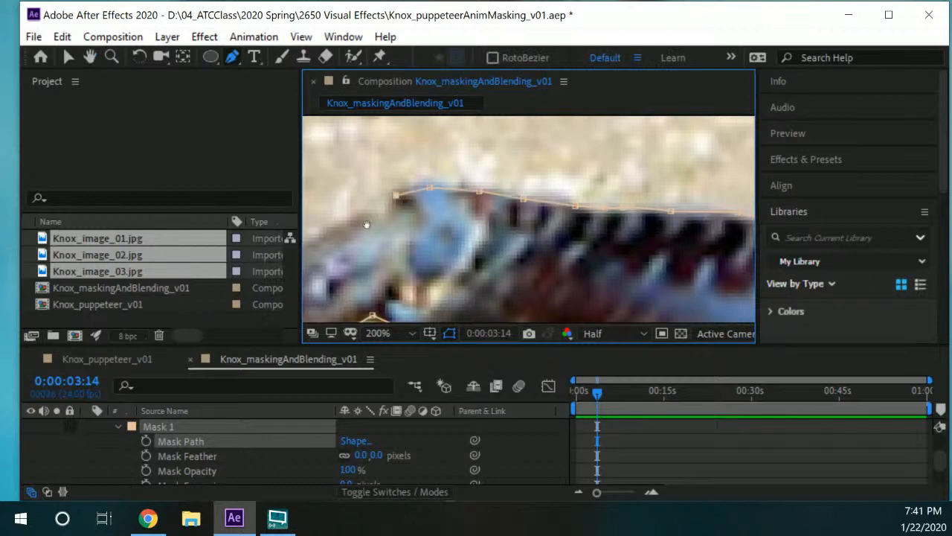
left_click(516, 169)
- Trace Mask 1 down the outer edge of the purple leg segment below the blue joint, ending where the twig meets the leg
left_click_drag(368, 224, 531, 165)
left_click(535, 158)
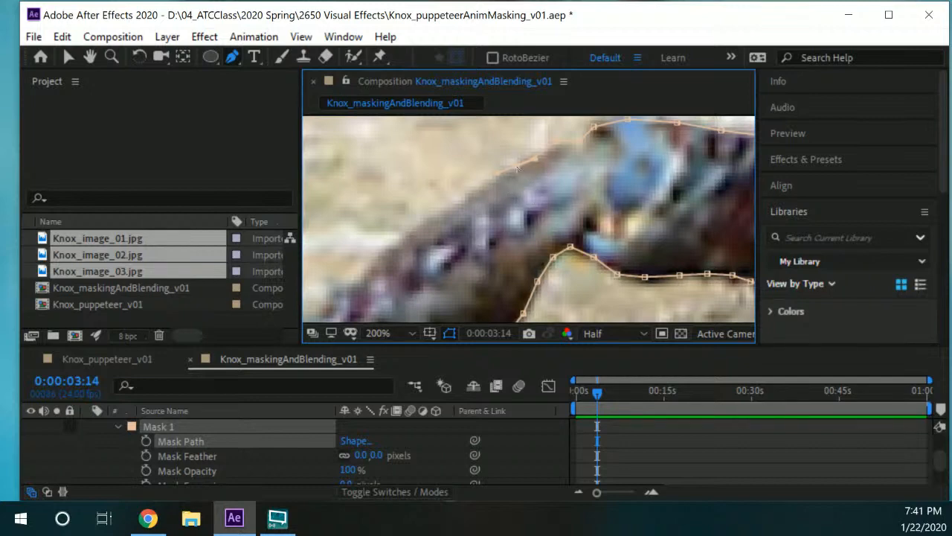
left_click(517, 168, "alt")
left_click_drag(425, 232, 543, 149)
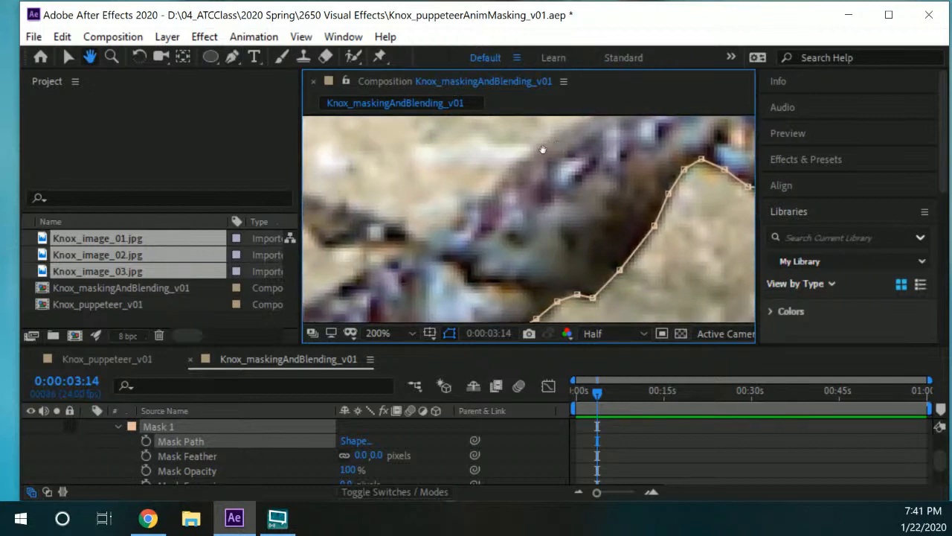
left_click(536, 148)
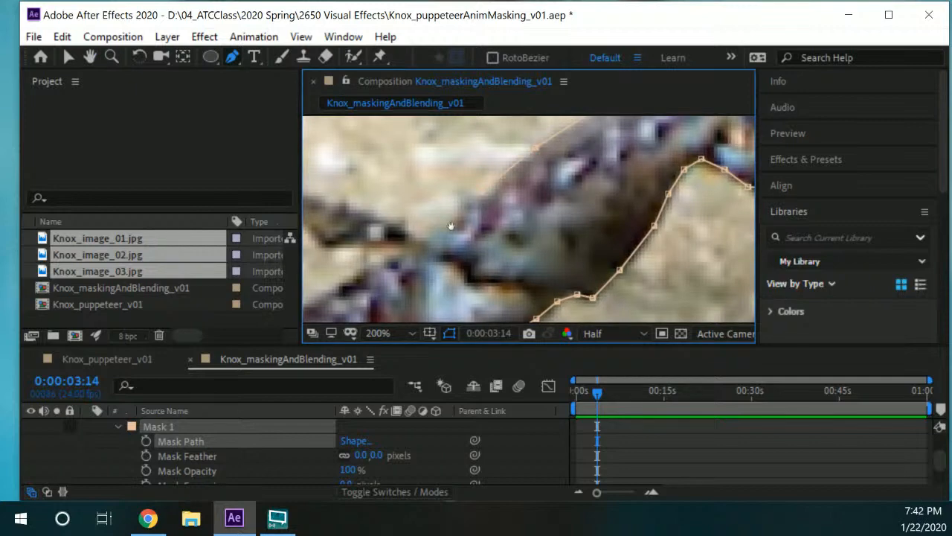
left_click_drag(448, 221, 515, 176)
left_click(519, 172)
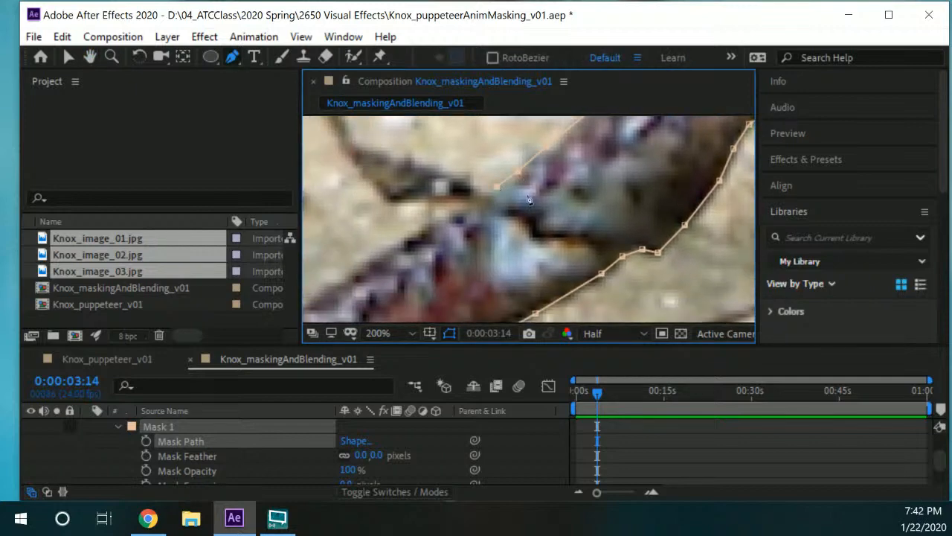
- Continue Mask 1 past the twig and down the outer edge of the reddish-purple leg segment
scroll(537, 203, "down", 4)
scroll(536, 202, "up", 4)
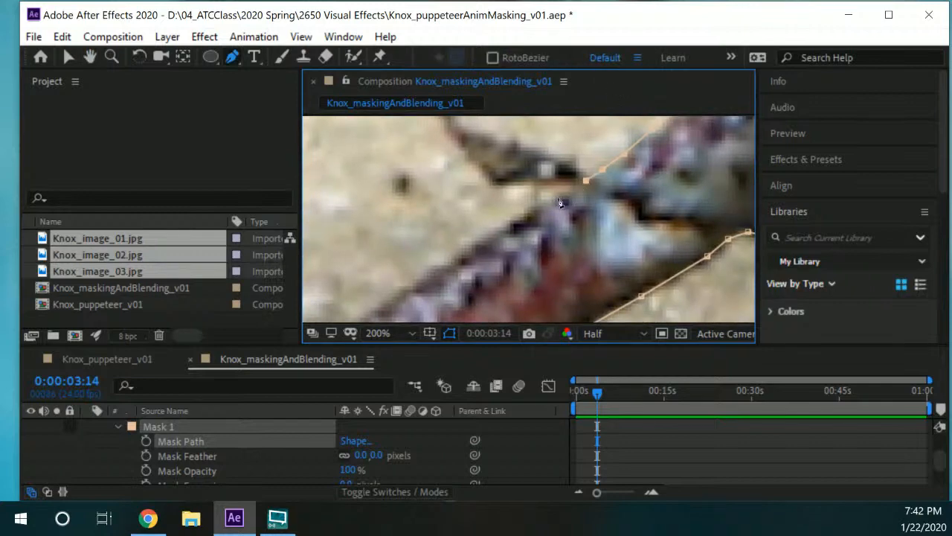
key("space")
left_click_drag(507, 237, 576, 160)
left_click(574, 149)
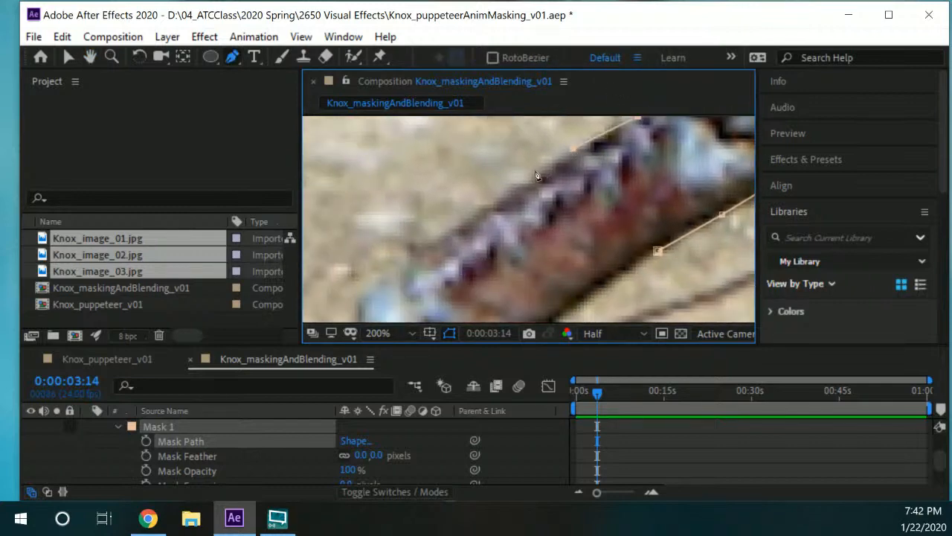
left_click(534, 177)
left_click(486, 206)
key("space")
left_click_drag(447, 231, 526, 186)
key("space")
left_click(513, 179)
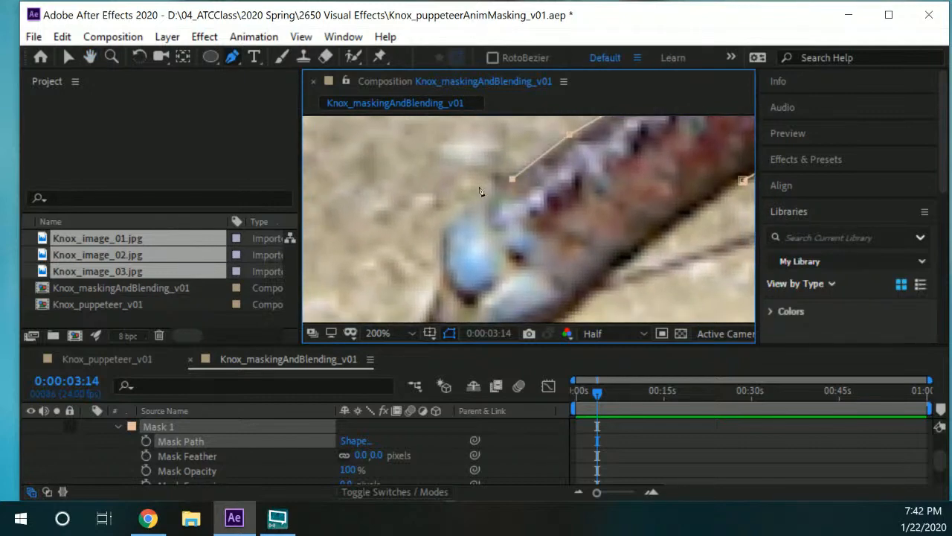
- Trace Mask 1 around the outer side of the bright blue joint at the end of the reddish leg segment
left_click(490, 195)
left_click(446, 225)
left_click(438, 249)
- Trace Mask 1 down the outer edge of the slender brown end segment of the front leg
key("space")
left_click_drag(437, 286, 483, 183)
key("space")
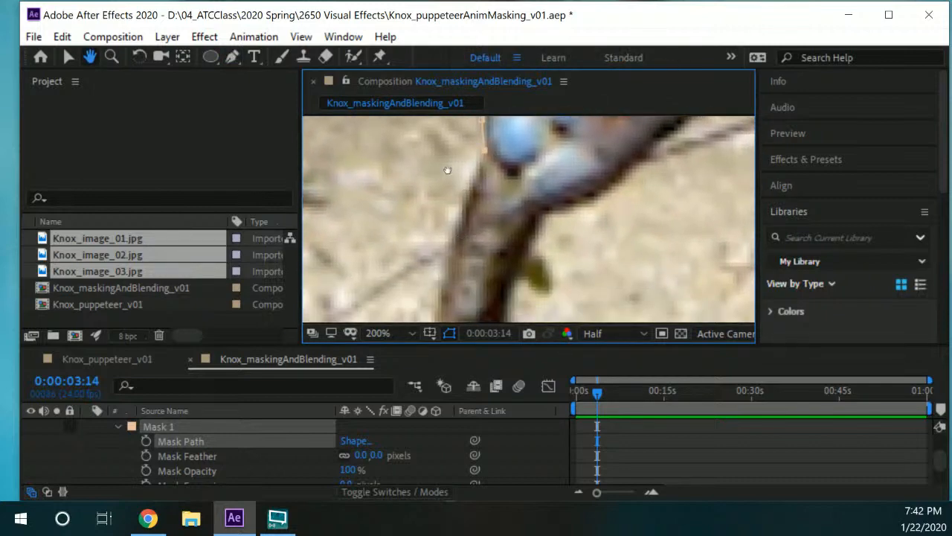
left_click_drag(505, 225, 483, 222)
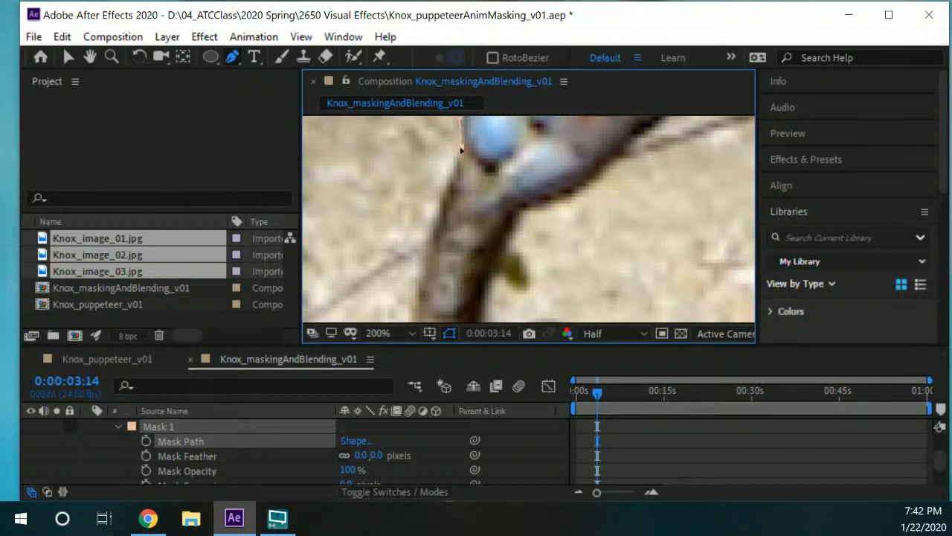
left_click(437, 224)
left_click_drag(433, 256, 467, 170)
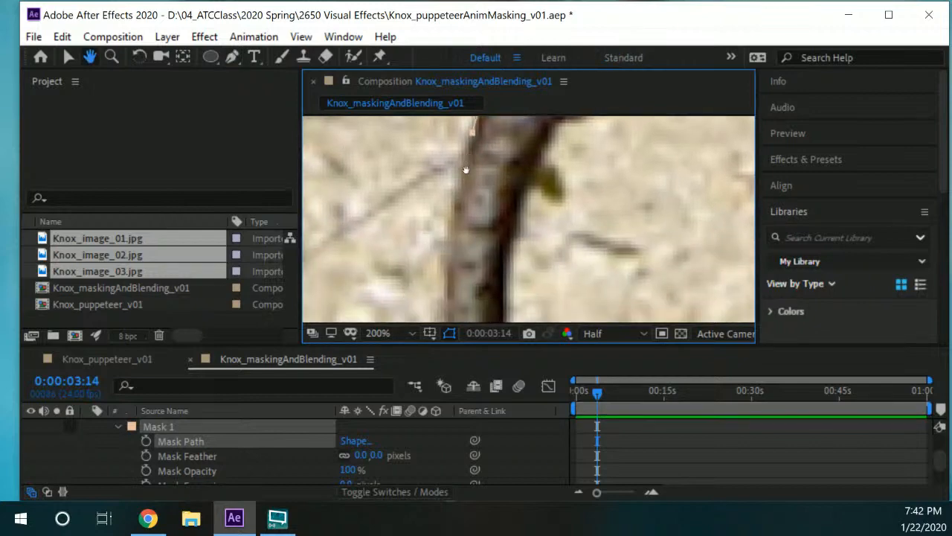
left_click(460, 188)
left_click_drag(451, 244, 476, 164)
left_click(473, 164)
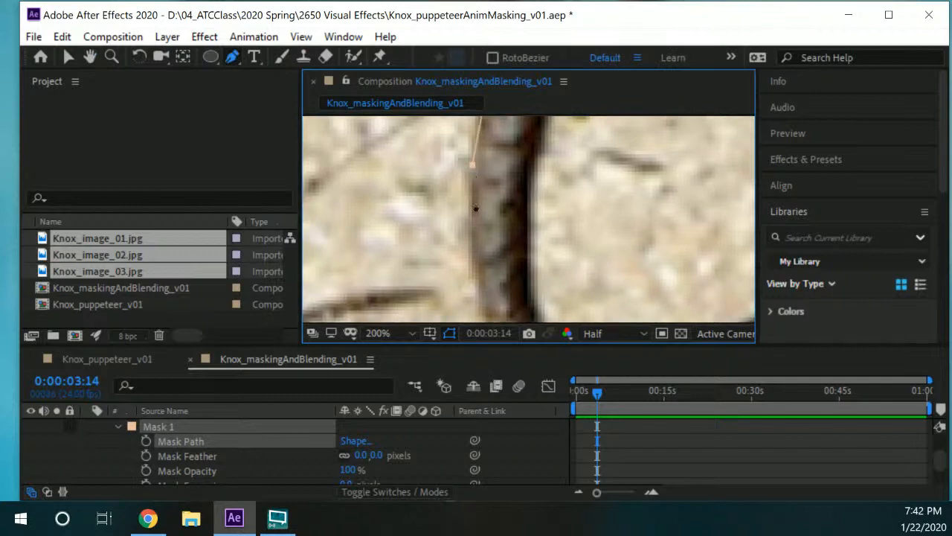
- Continue Mask 1 along the outer curve of the slender end segment and around its pointed tip
left_click_drag(475, 228, 465, 196)
left_click(459, 214)
left_click_drag(461, 249, 459, 187)
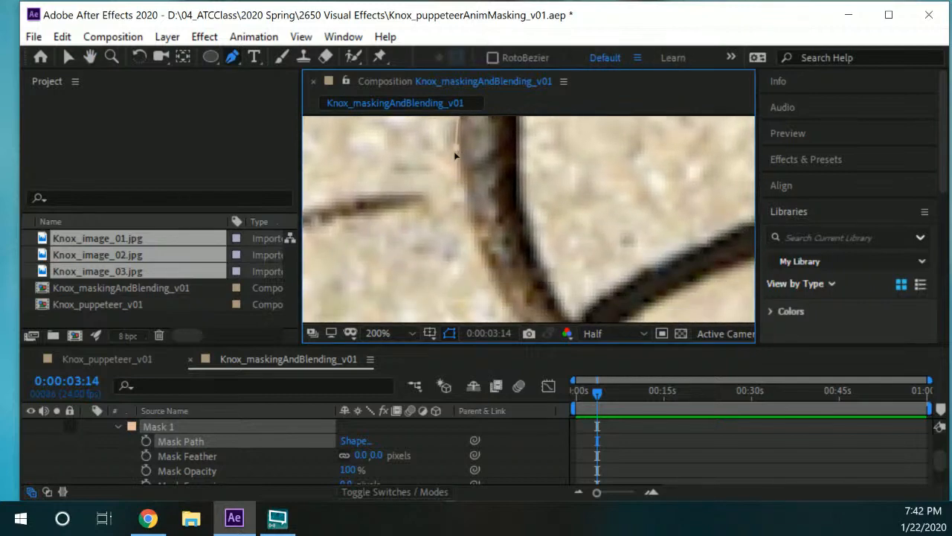
left_click_drag(455, 153, 459, 153)
left_click(472, 220)
left_click_drag(500, 296, 475, 220)
left_click(477, 220)
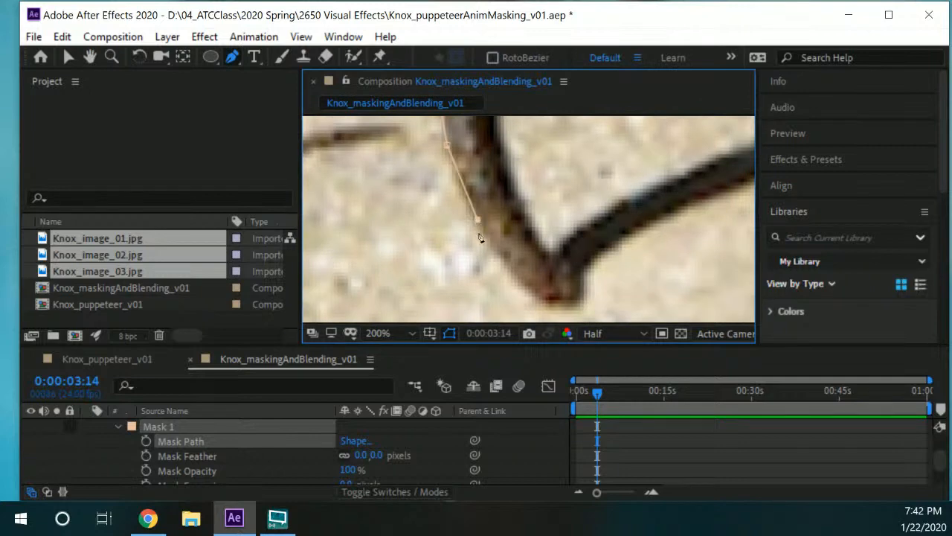
left_click(545, 300)
left_click(557, 299)
- Trace Mask 1 from the leg's tip back up the dark inner edge of the slender end segment
left_click(559, 287)
left_click_drag(554, 229, 548, 246)
left_click(545, 277)
left_click(531, 254)
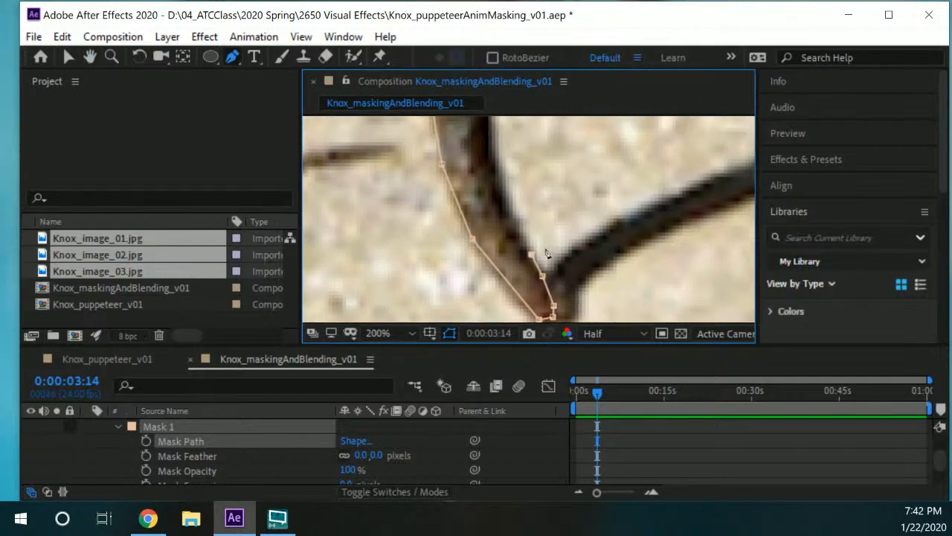
left_click_drag(554, 194, 532, 284)
left_click(476, 260)
left_click_drag(508, 218, 516, 306)
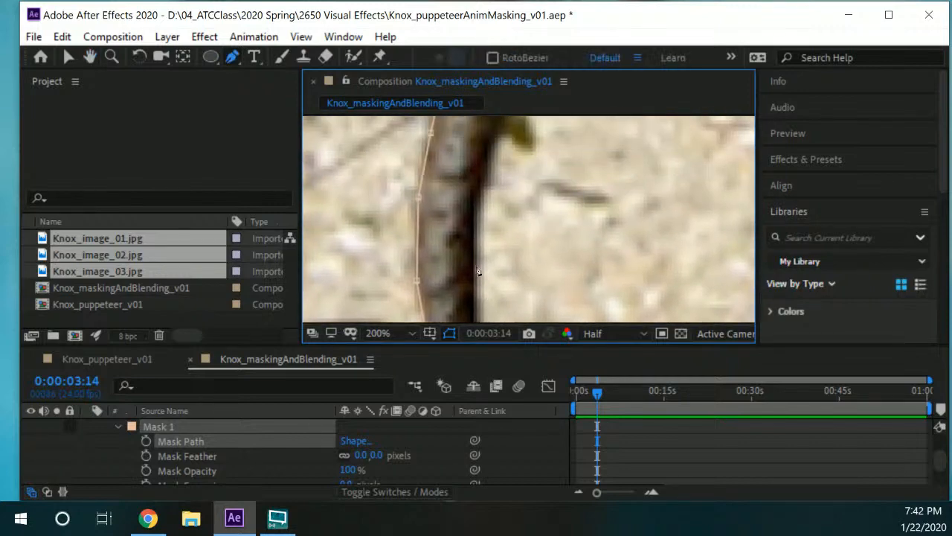
left_click(477, 256)
left_click(480, 195)
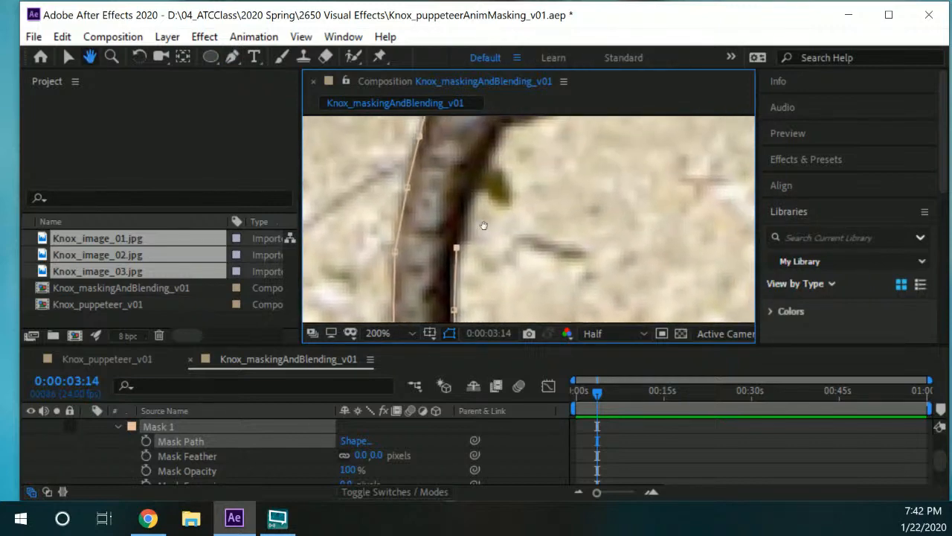
- Trace Mask 1 along the underside of the bright blue joint and onto the lower edge of the reddish leg segment
left_click_drag(511, 167, 446, 229)
left_click(442, 221)
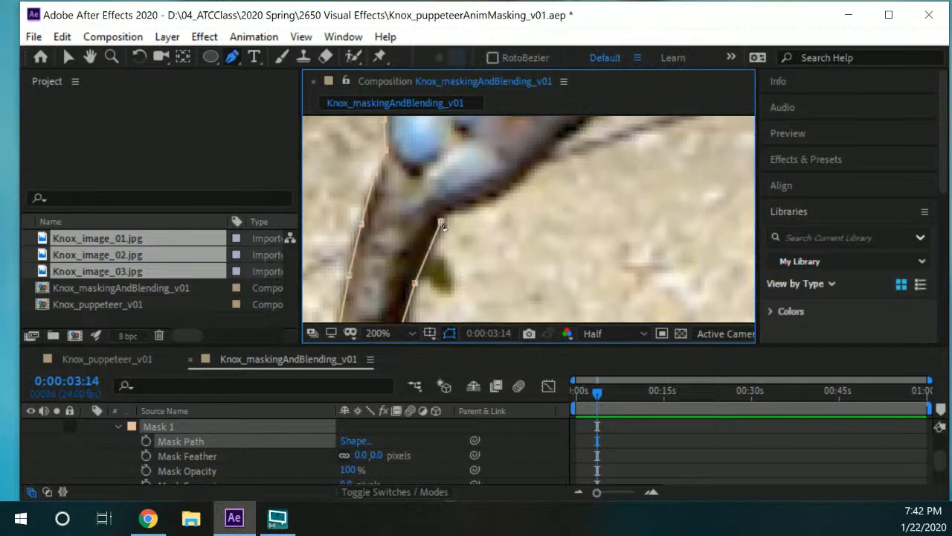
left_click(464, 208)
left_click(501, 189)
left_click_drag(549, 176, 482, 233)
left_click(467, 218)
left_click(495, 199)
- Continue Mask 1 along the dark lower edge of the reddish segment and close it at its starting point
left_click_drag(567, 191, 444, 265)
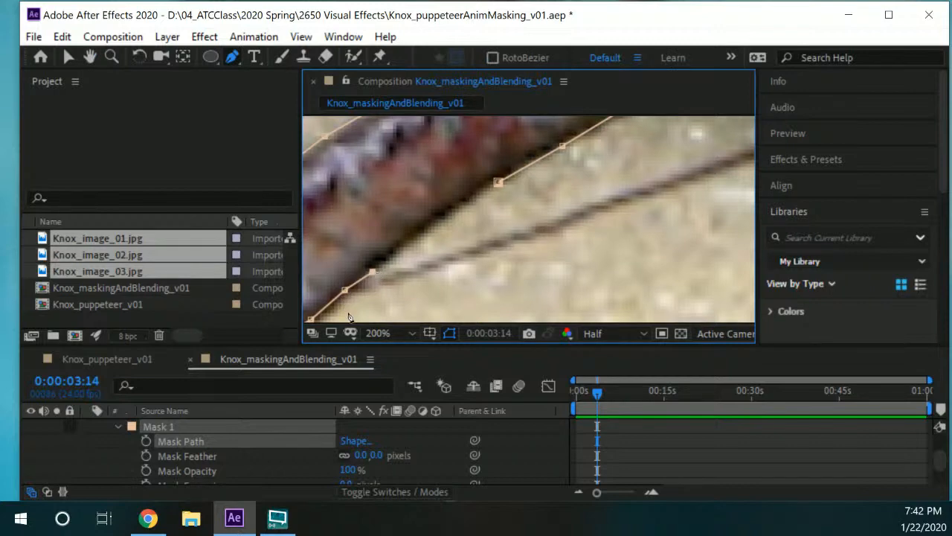
left_click_drag(394, 270, 370, 272)
left_click(421, 234)
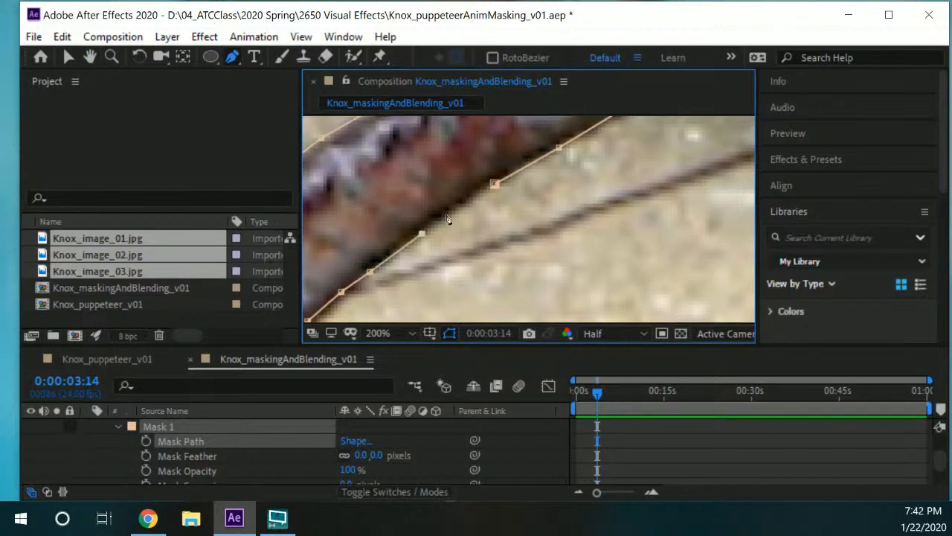
left_click(447, 212)
left_click(494, 184)
scroll(521, 238, "down", 3)
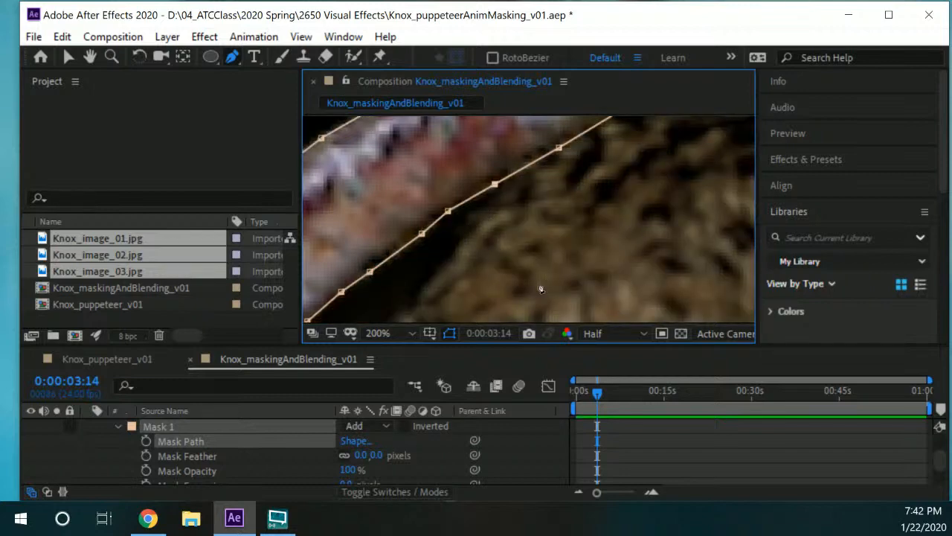
left_click_drag(615, 189, 453, 180)
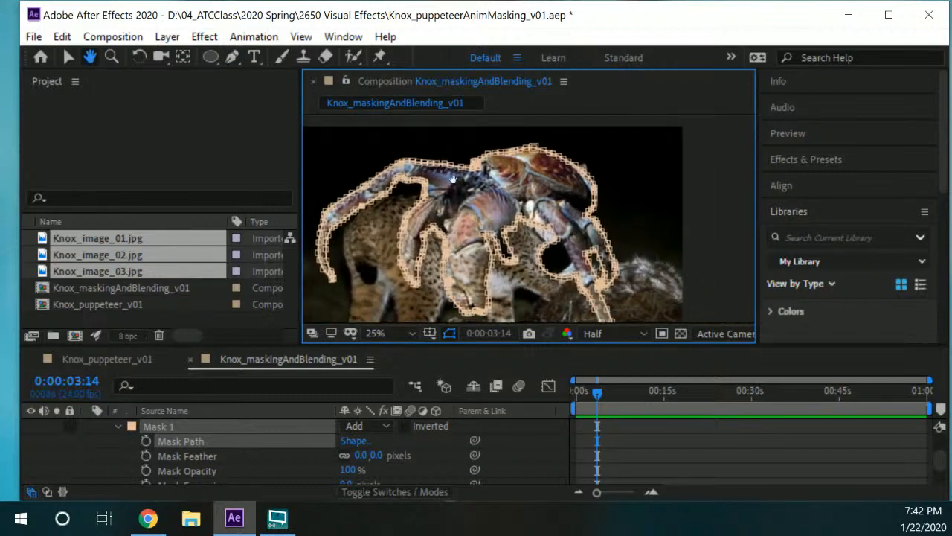
- Deselect the masked layer with the Selection tool to view the crab cutout without its mask outline
key("q")
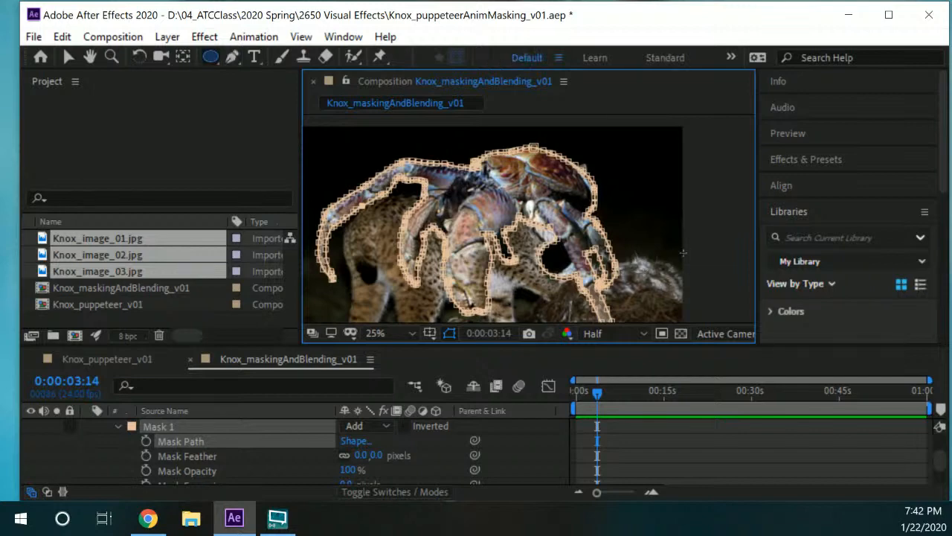
key("v")
left_click(679, 246)
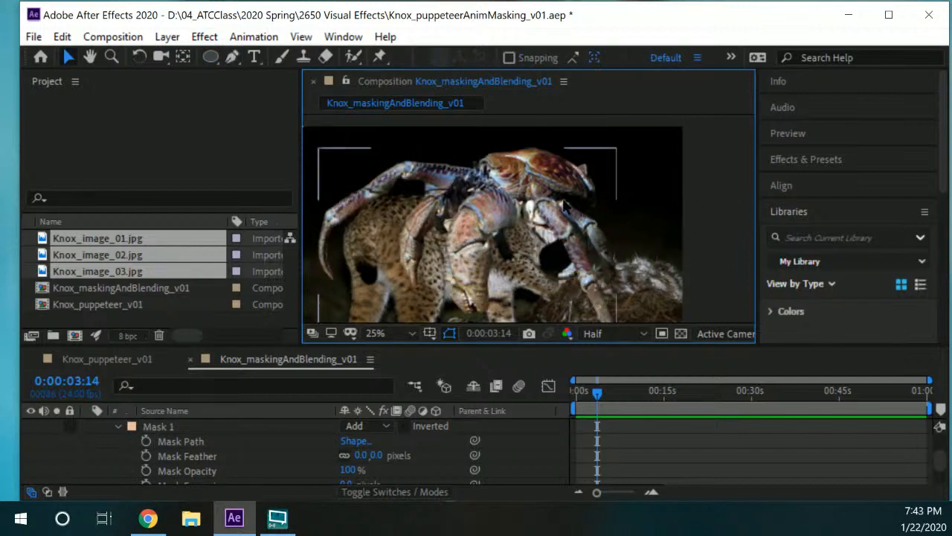
- Set the feather of the crab's Mask 1 to 18 pixels in both directions
left_click(160, 425)
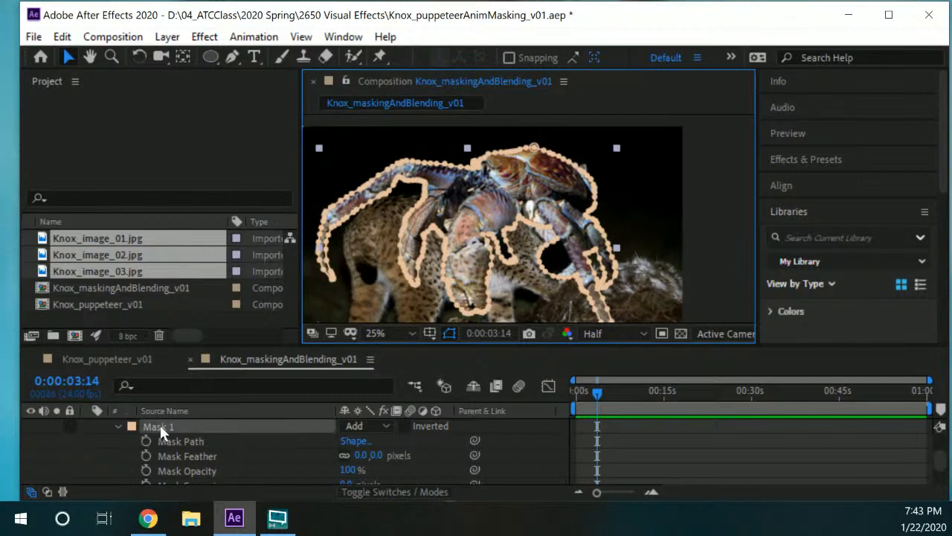
left_click(197, 456)
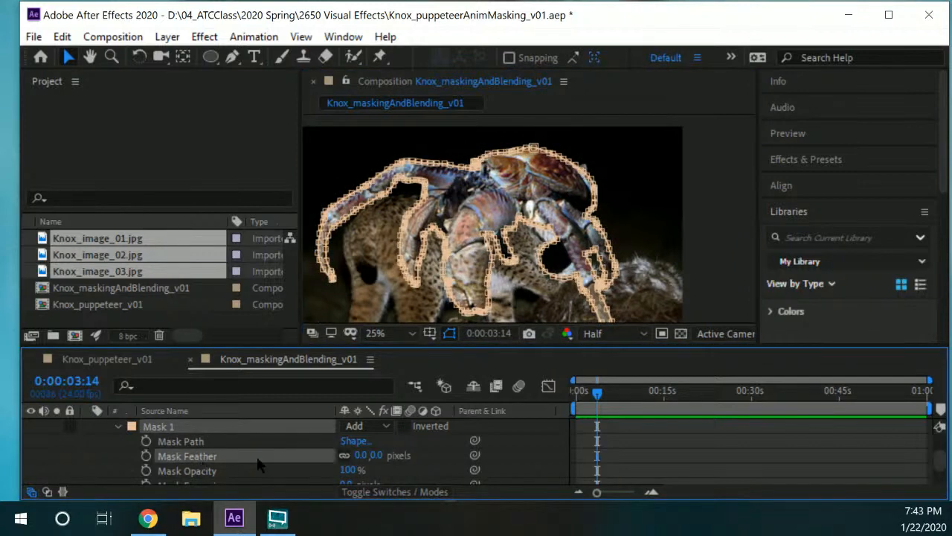
left_click(376, 456)
type("14")
key("Return")
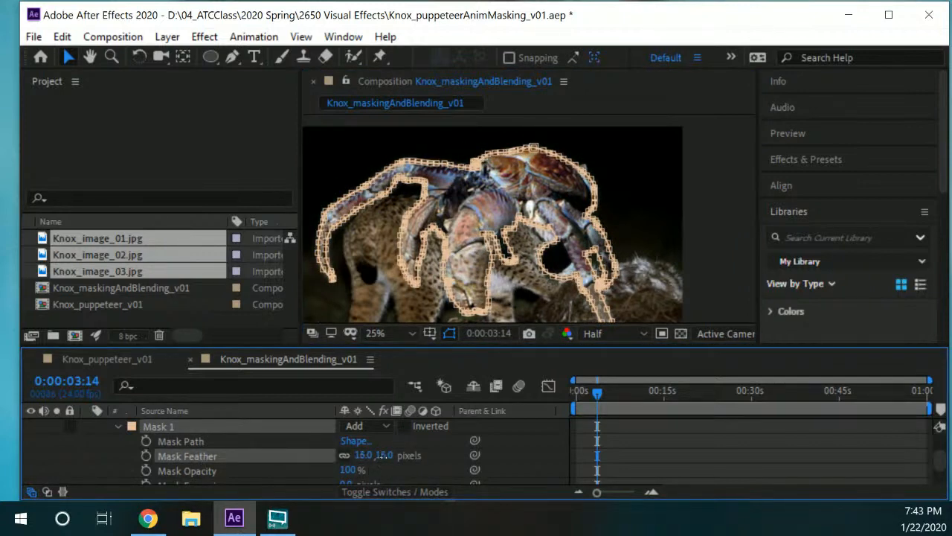
left_click_drag(383, 455, 385, 456)
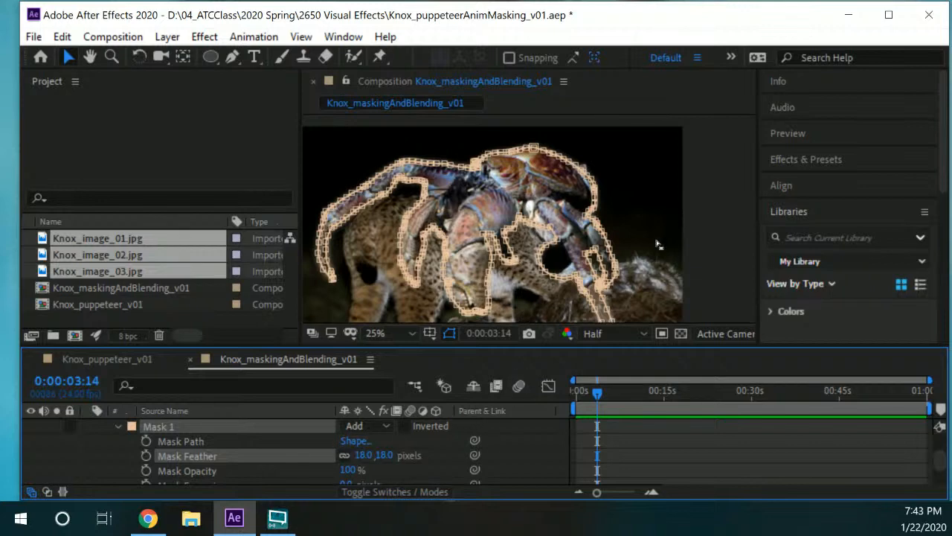
- Check the feathered edge around the crab's rear legs and reduce Mask 1's feather to 10 pixels
scroll(649, 226, "up", 2)
scroll(650, 226, "up", 1)
key("space")
left_click_drag(606, 210, 345, 177)
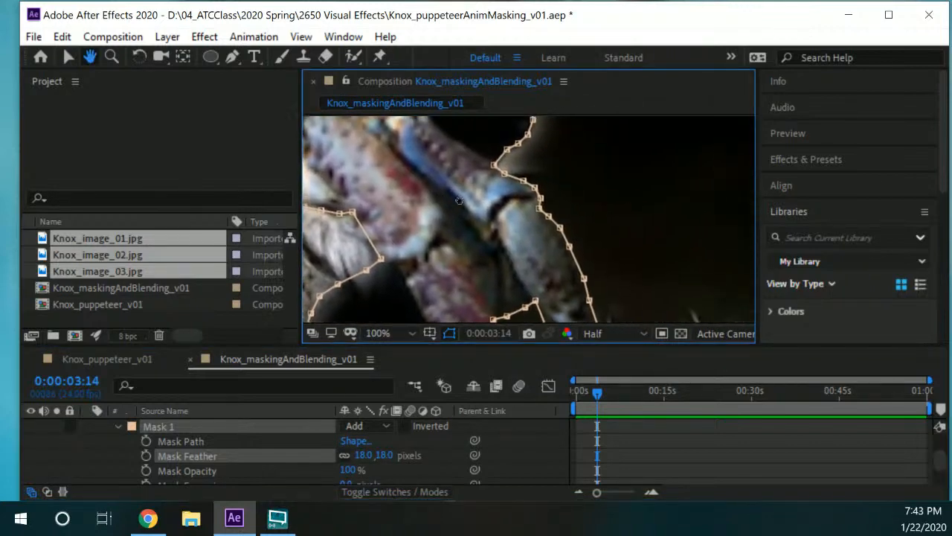
left_click_drag(471, 239, 446, 235)
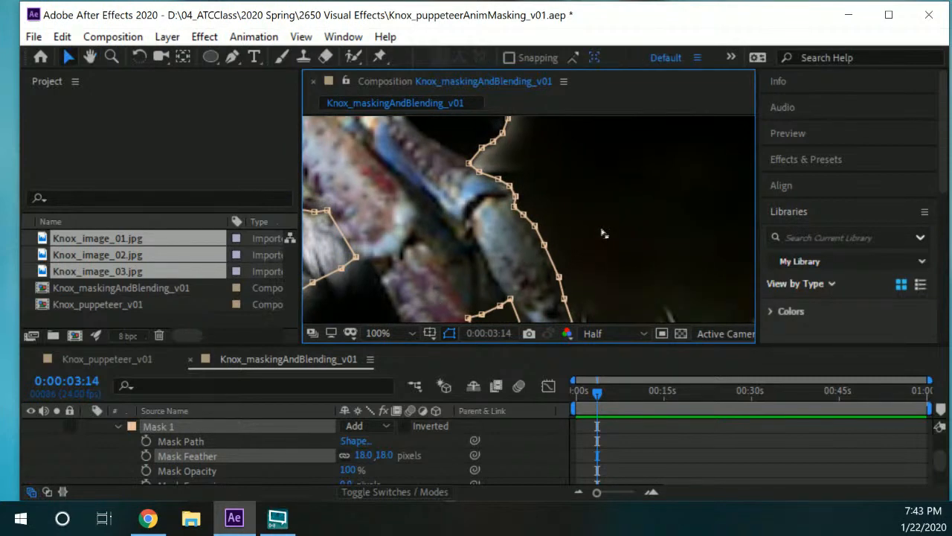
scroll(533, 246, "down", 2)
scroll(533, 245, "up", 1)
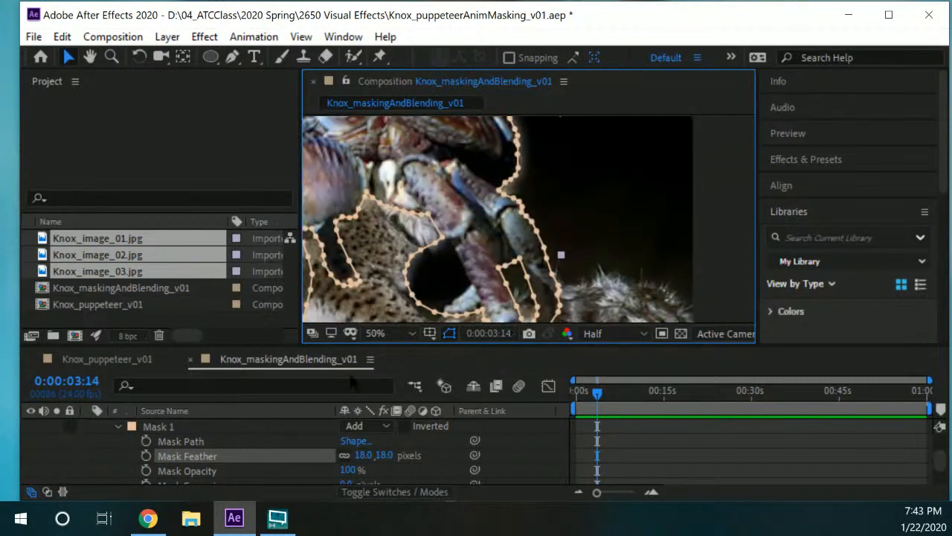
mouse_move(389, 456)
left_mouse_down()
mouse_move(398, 455)
mouse_move(379, 455)
left_mouse_up()
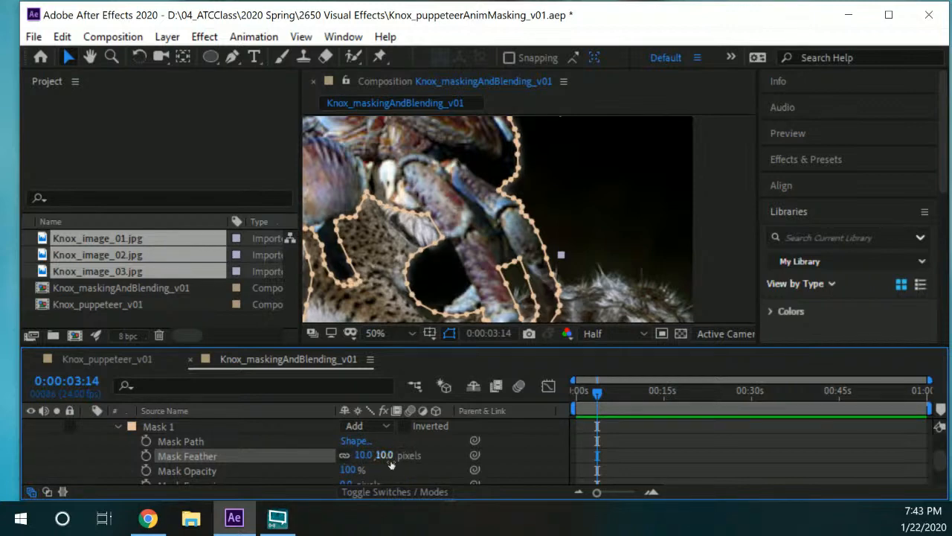
- Reduce Mask 1's feather to 4 pixels
scroll(392, 433, "up", 3)
scroll(392, 437, "down", 3)
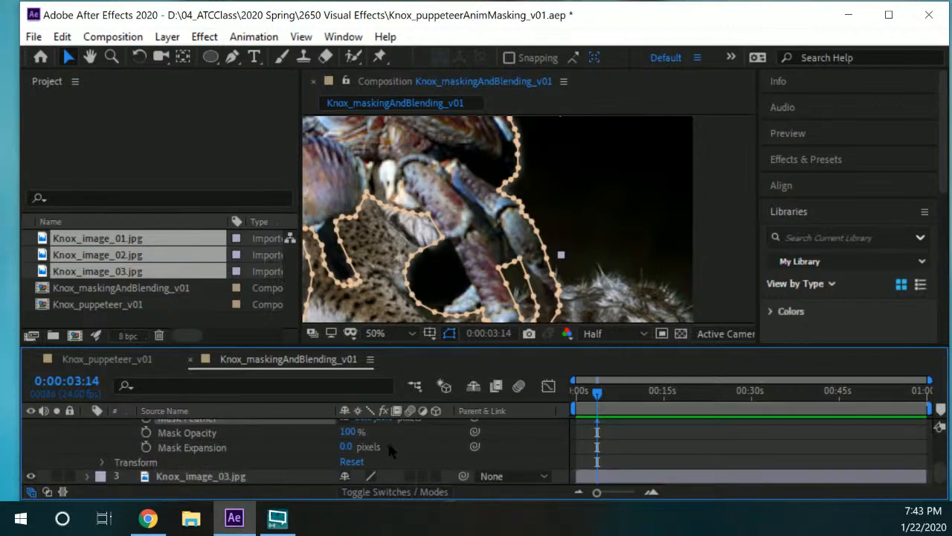
scroll(387, 450, "up", 3)
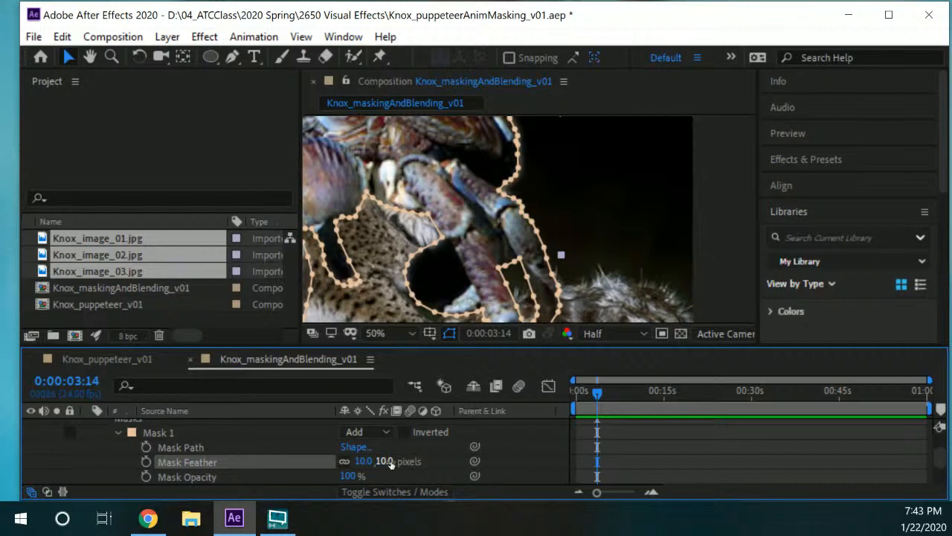
left_click_drag(393, 463, 379, 461)
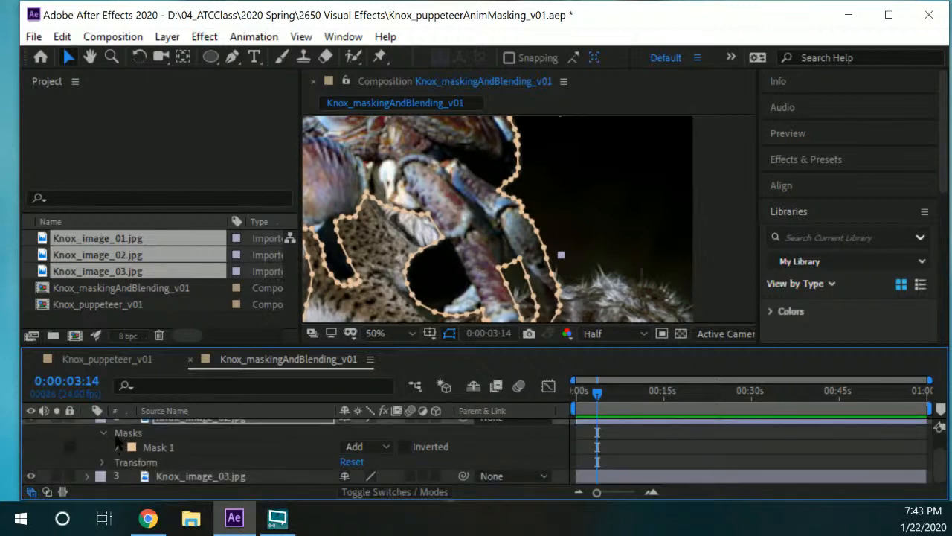
- Collapse the mask properties, hide the outline by selecting the Knox_image_01.jpg layer, and examine the cutout's edges around the legs
left_click(103, 432)
left_click(181, 431)
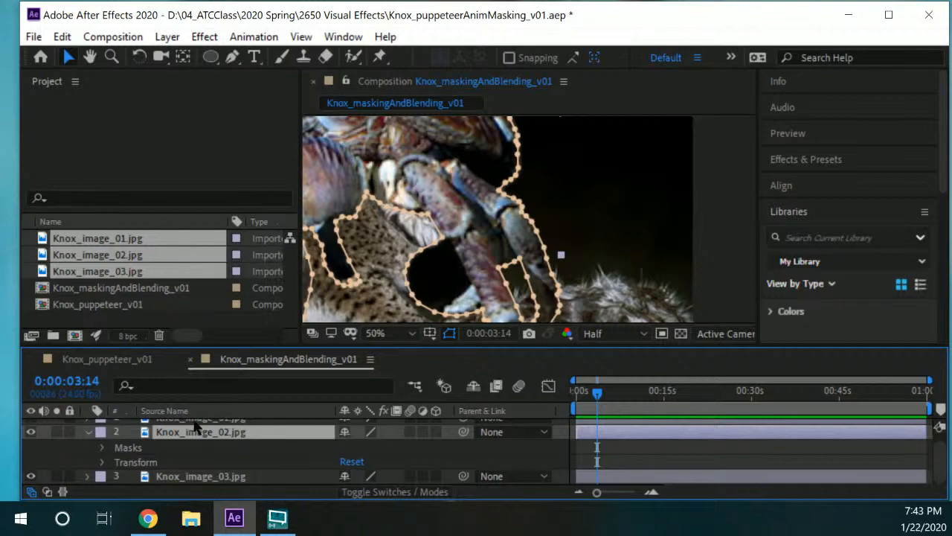
scroll(198, 430, "up", 1)
left_click(198, 427)
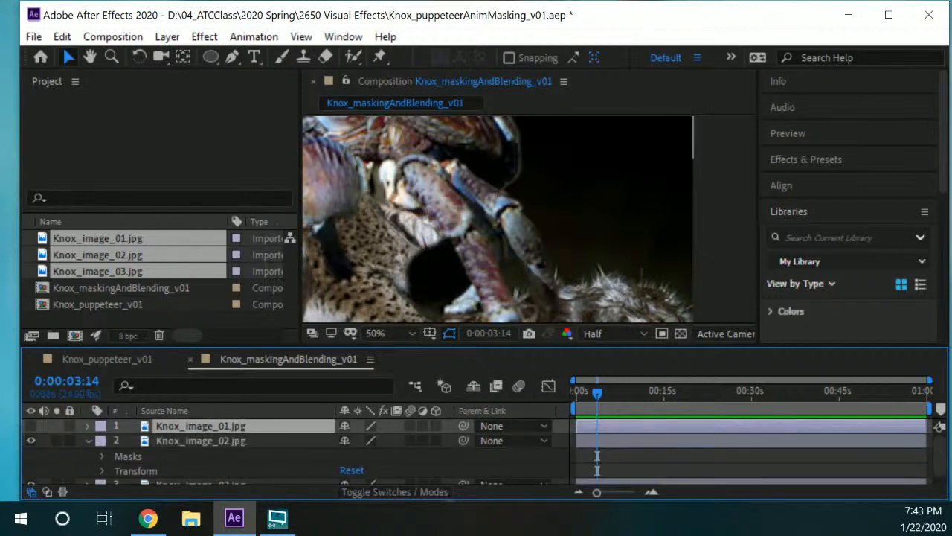
key("space")
left_click_drag(447, 215, 619, 182)
left_click_drag(519, 272, 491, 216)
scroll(554, 215, "up", 1)
key("space")
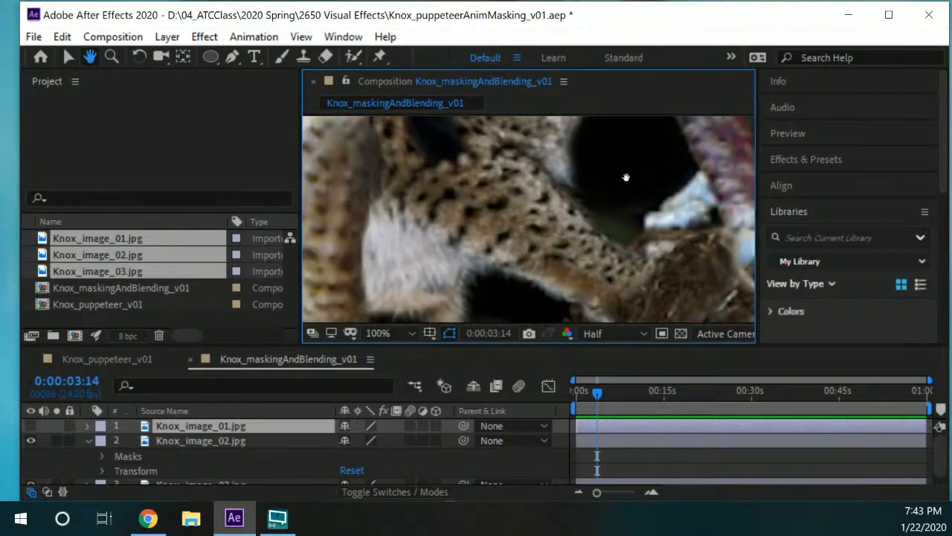
left_click_drag(679, 132, 556, 211)
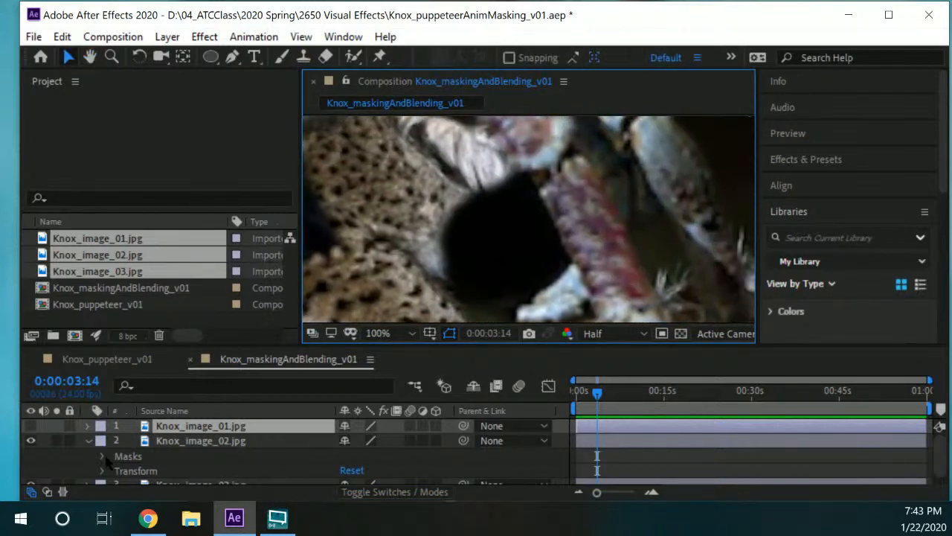
- Expand the properties of Mask 1 on the Knox_image_02.jpg layer
left_click(137, 470)
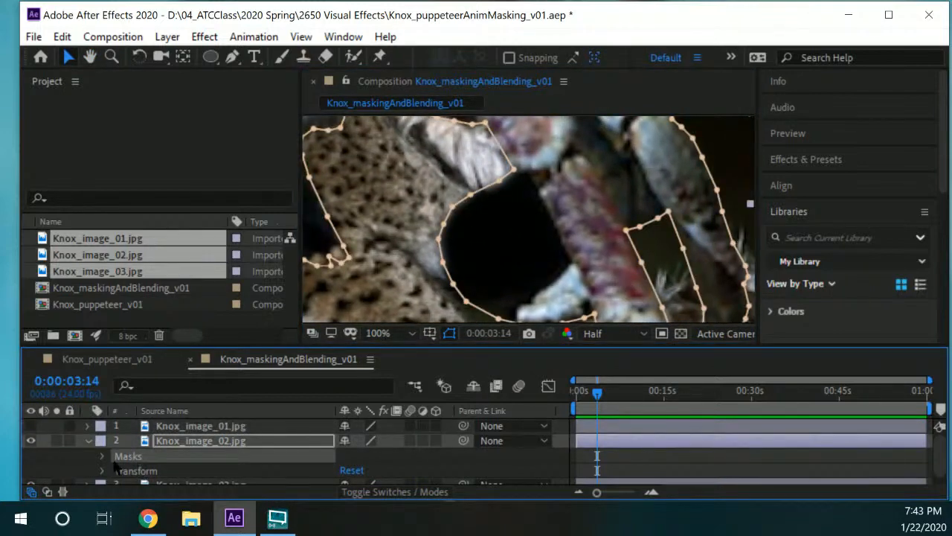
left_click(102, 456)
left_click(154, 447)
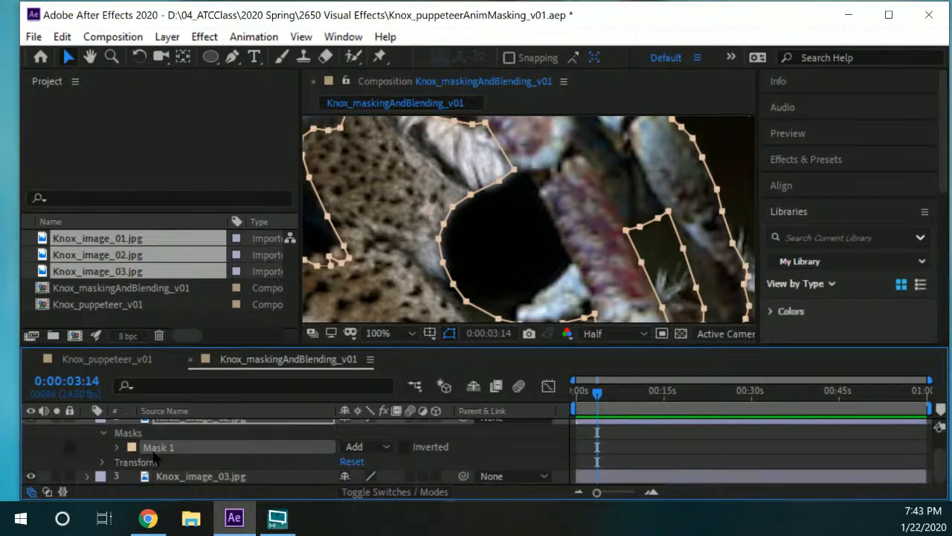
left_click(116, 447)
scroll(221, 441, "down", 1)
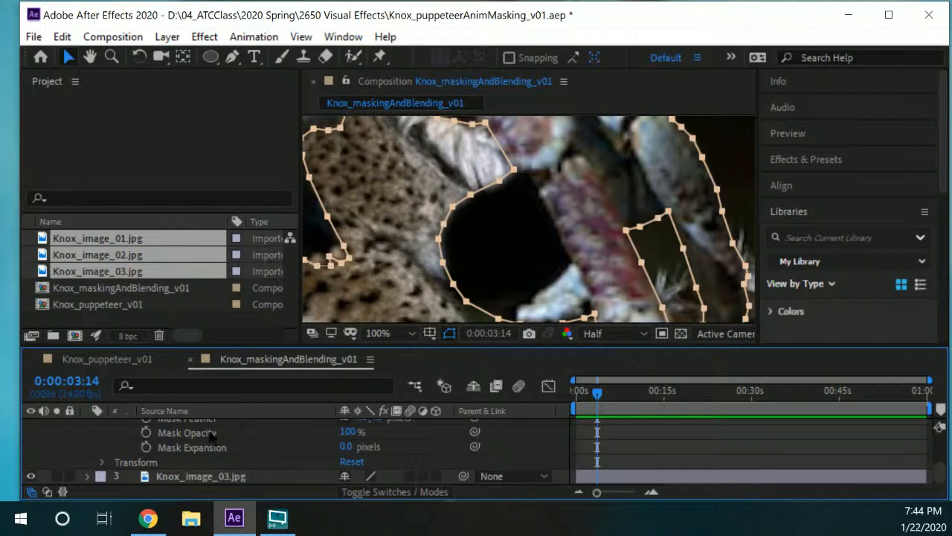
scroll(211, 435, "up", 1)
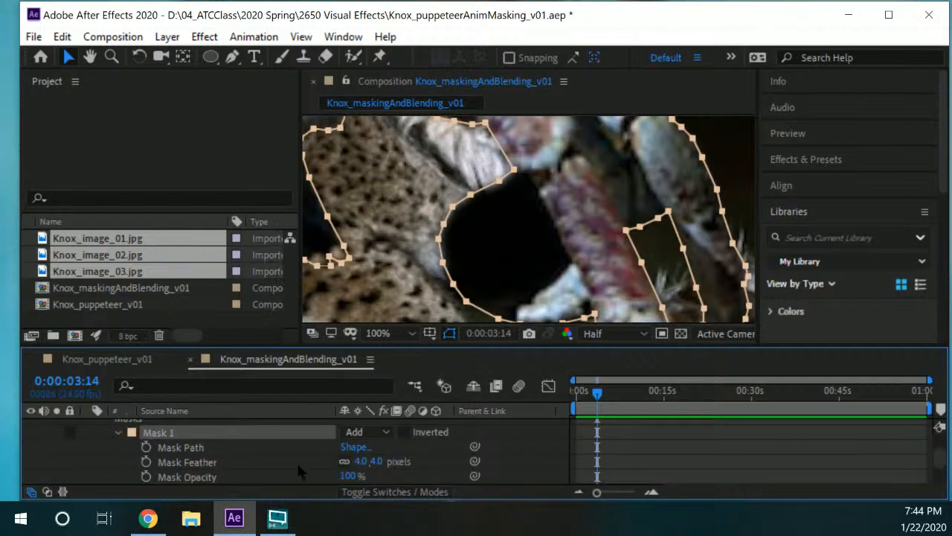
- Set Mask 1's feather to 2 pixels in both directions
left_click(361, 461)
type("0")
key("Return")
left_click_drag(352, 461, 357, 462)
left_click(359, 461)
type("2")
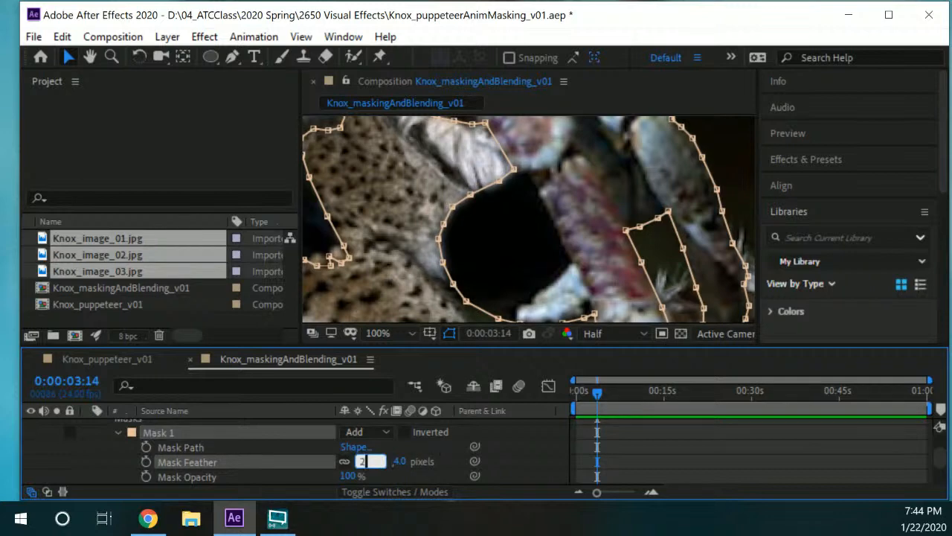
key("Return")
scroll(573, 253, "down", 3)
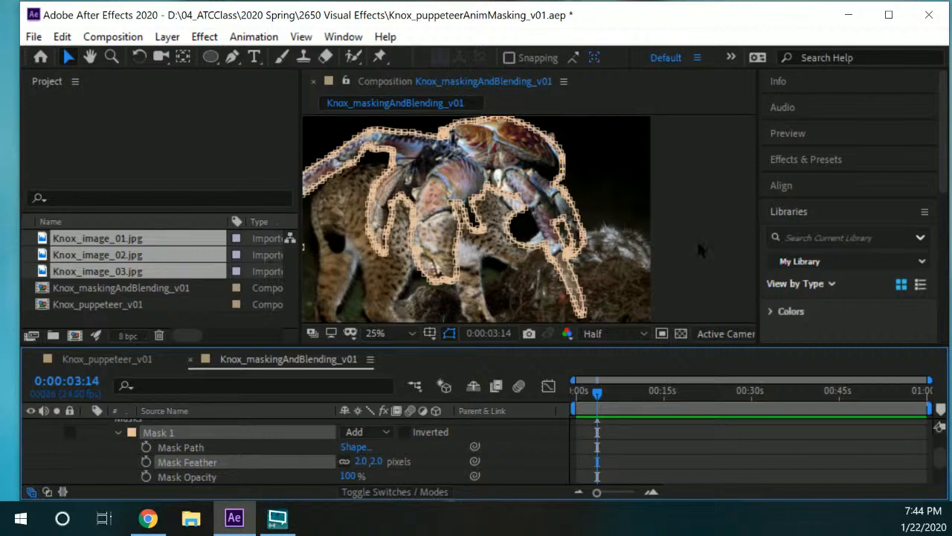
- Activate the Ellipse tool and collapse the properties of the Knox_image_02.jpg layer
left_click(210, 58)
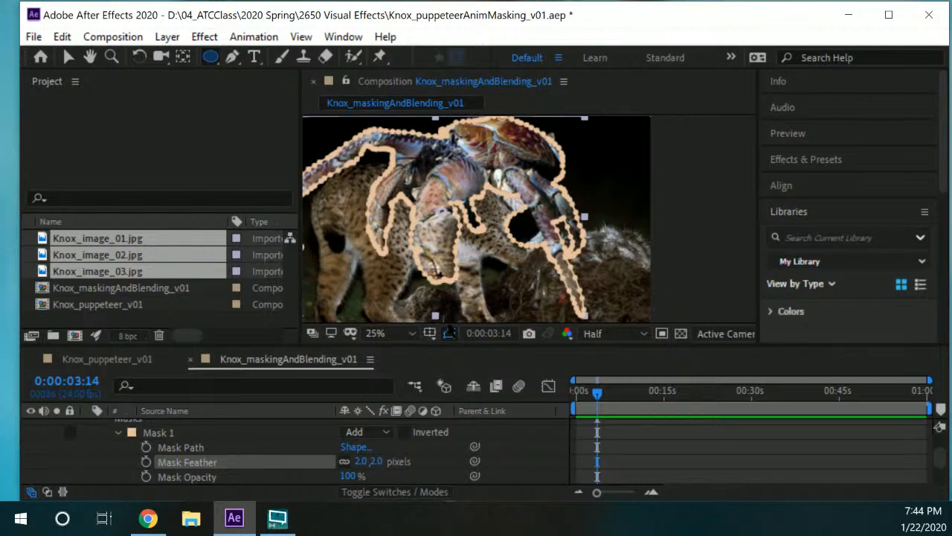
left_click_drag(556, 212, 638, 214)
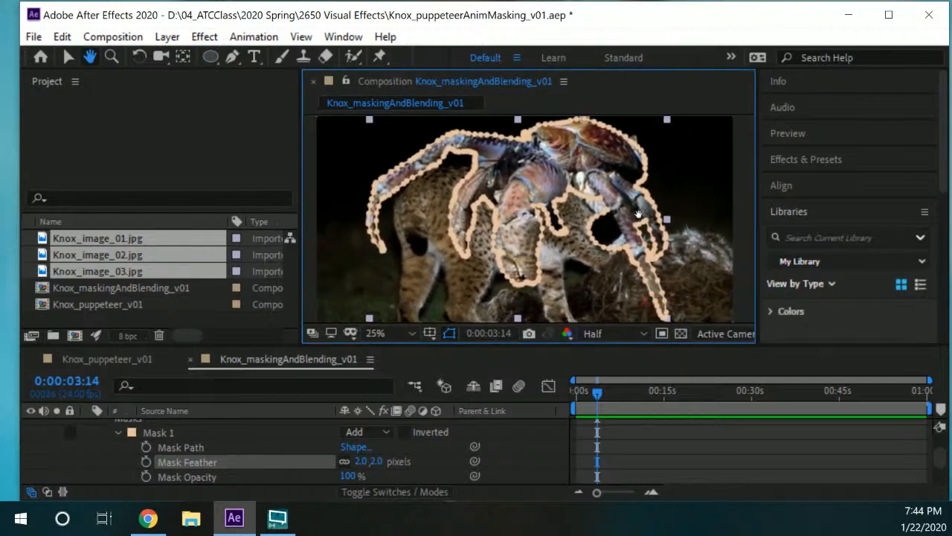
key("space")
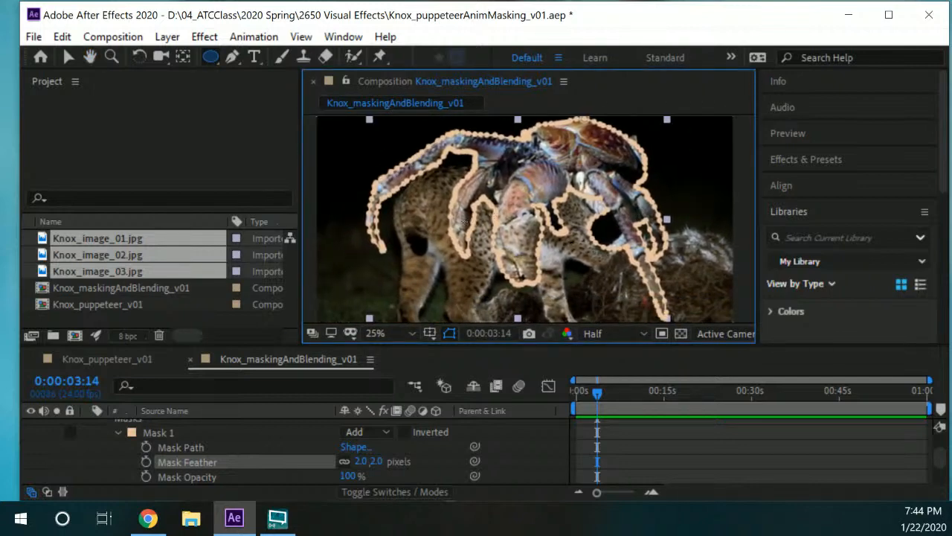
left_click(118, 433)
left_click(105, 432)
left_click(88, 432)
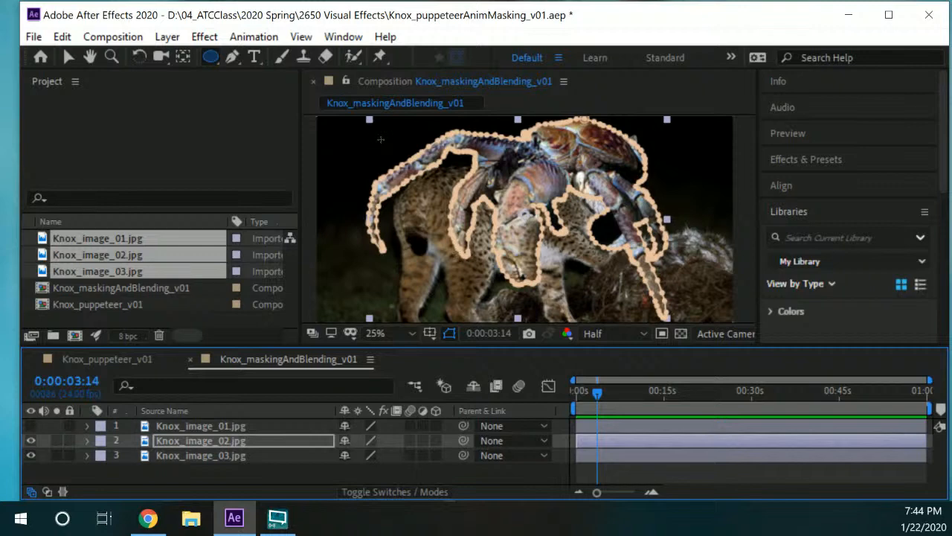
key("comma")
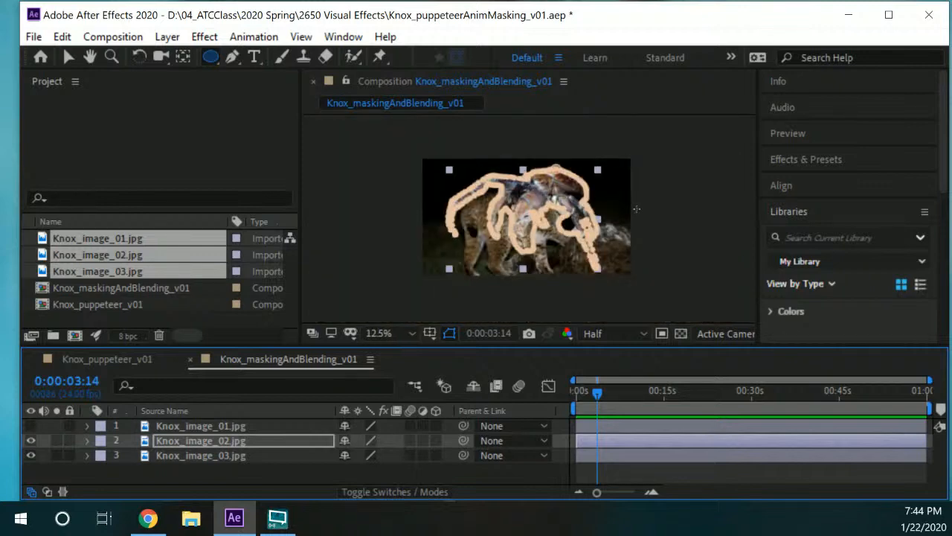
key("period")
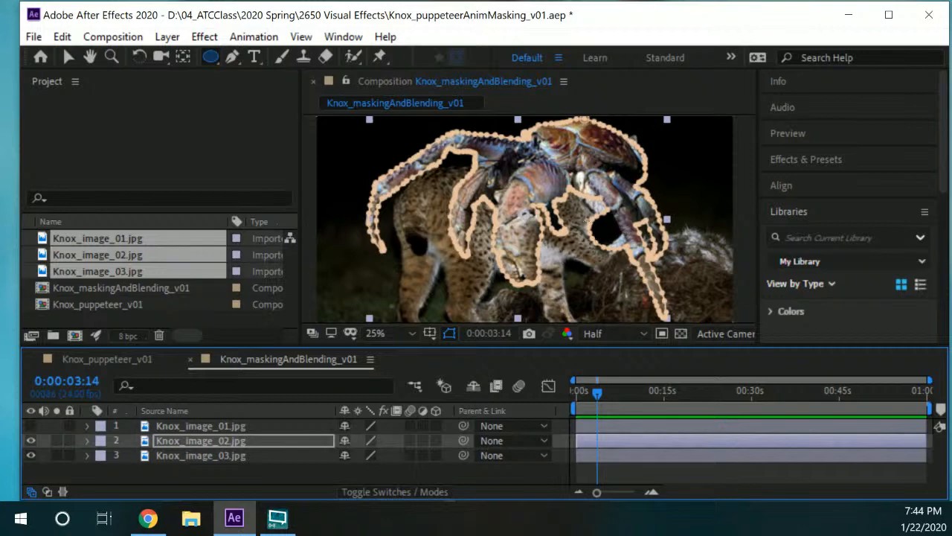
key("comma")
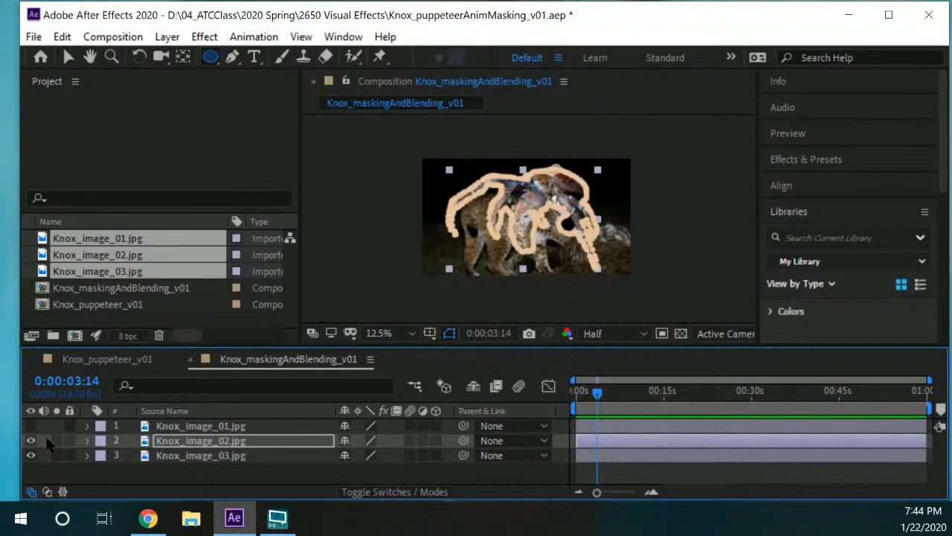
- Hide the Knox_image_02.jpg layer and make the Knox_image_01.jpg layer visible in the composition
left_click(206, 442)
left_click(195, 428)
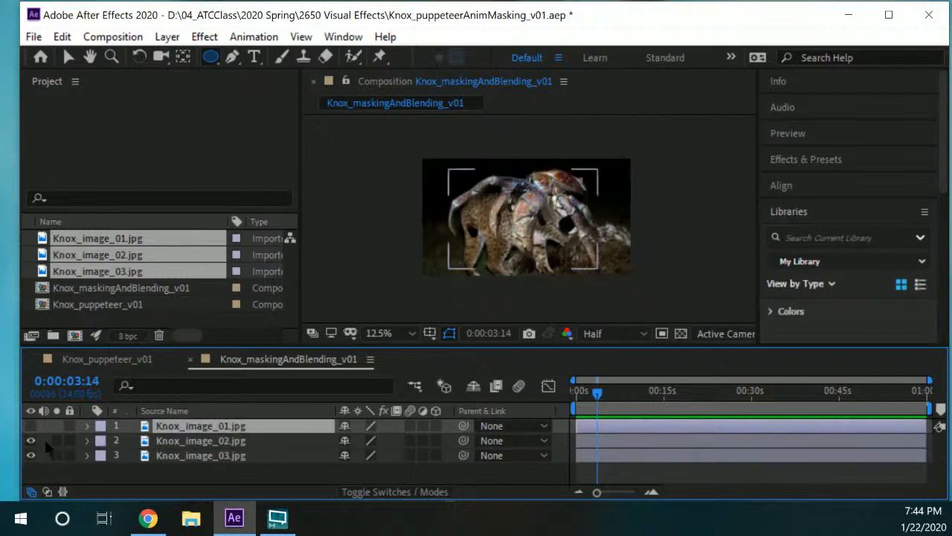
left_click(30, 443)
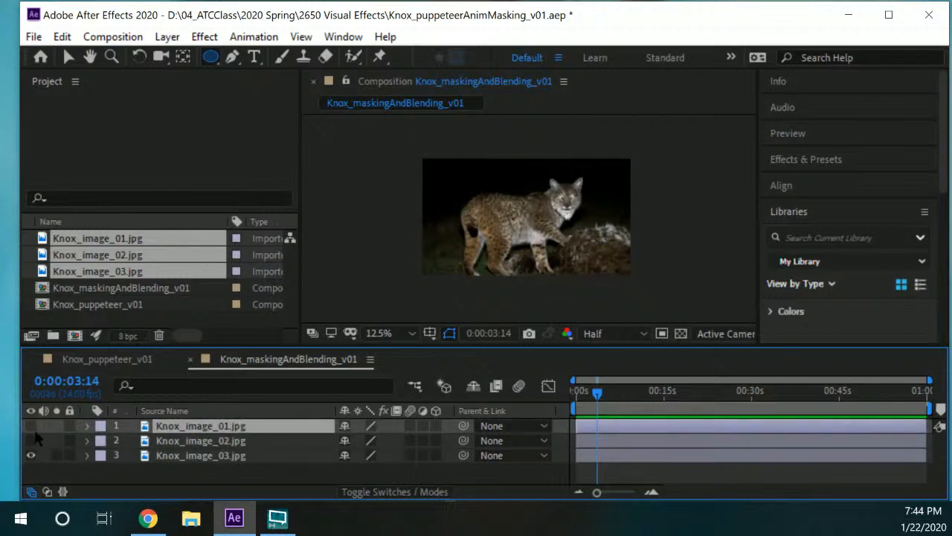
left_click(30, 426)
scroll(624, 227, "up", 1)
mouse_move(584, 191)
left_mouse_down()
mouse_move(610, 195)
mouse_move(583, 175)
left_mouse_up()
left_click(548, 1)
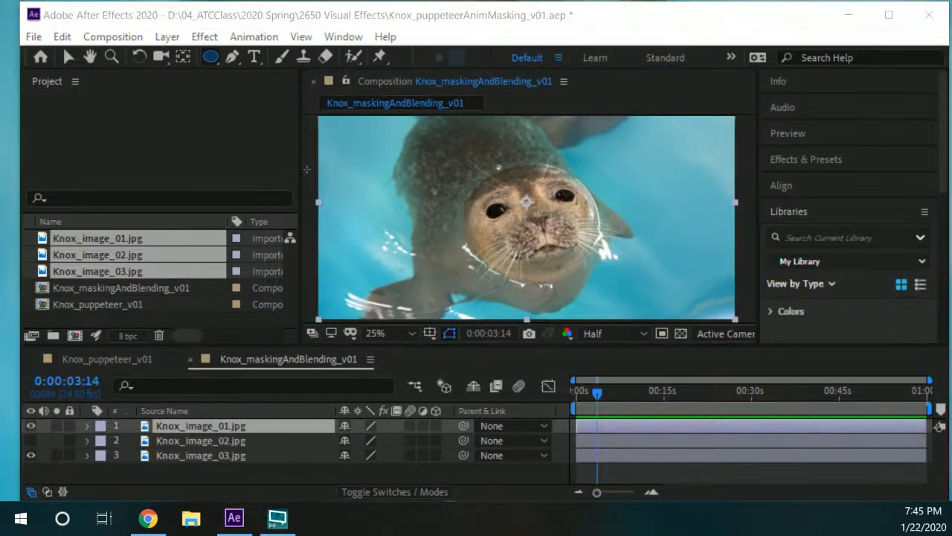
- Widen the composition viewer, move the current time to 0:00:01:22, and collapse the Knox_image_01.jpg layer's properties
left_click_drag(300, 169, 152, 161)
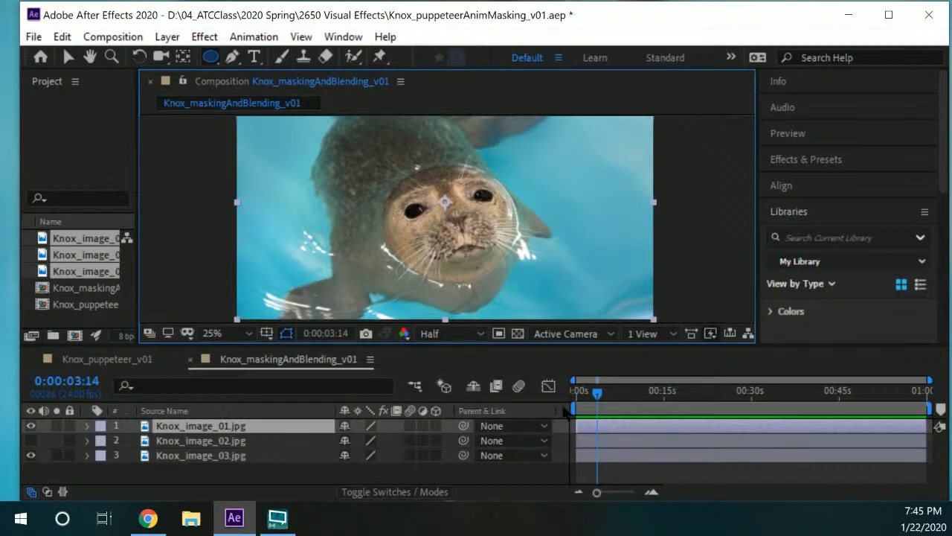
left_click(600, 394)
left_click_drag(599, 398, 588, 396)
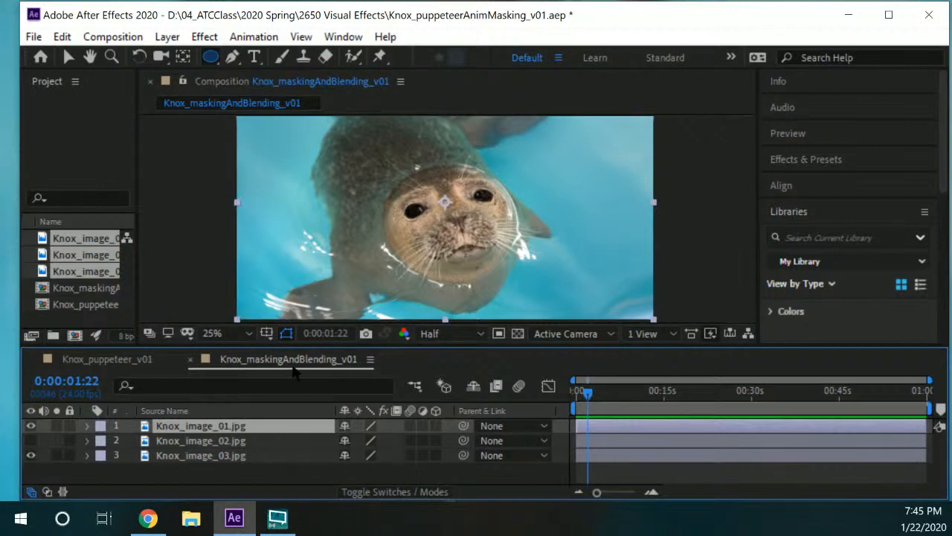
left_click(481, 322)
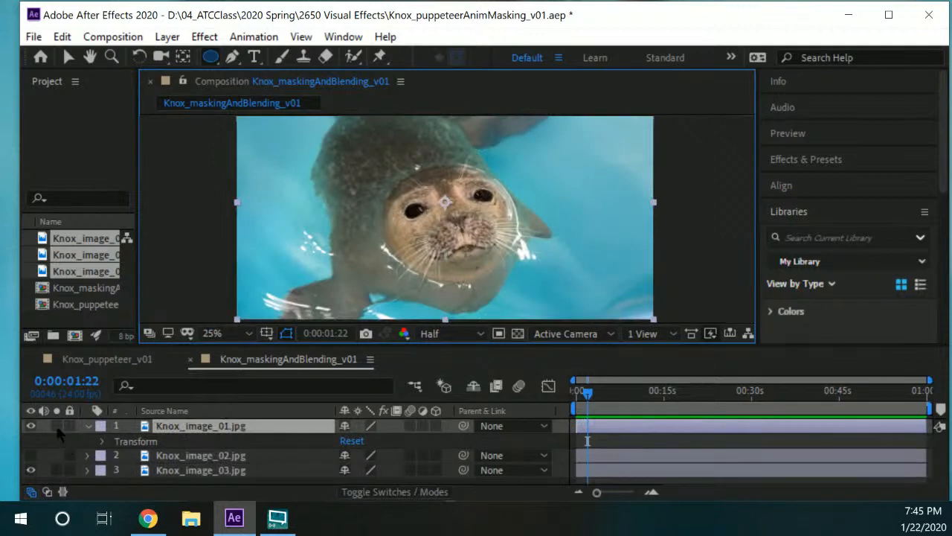
left_click(87, 428)
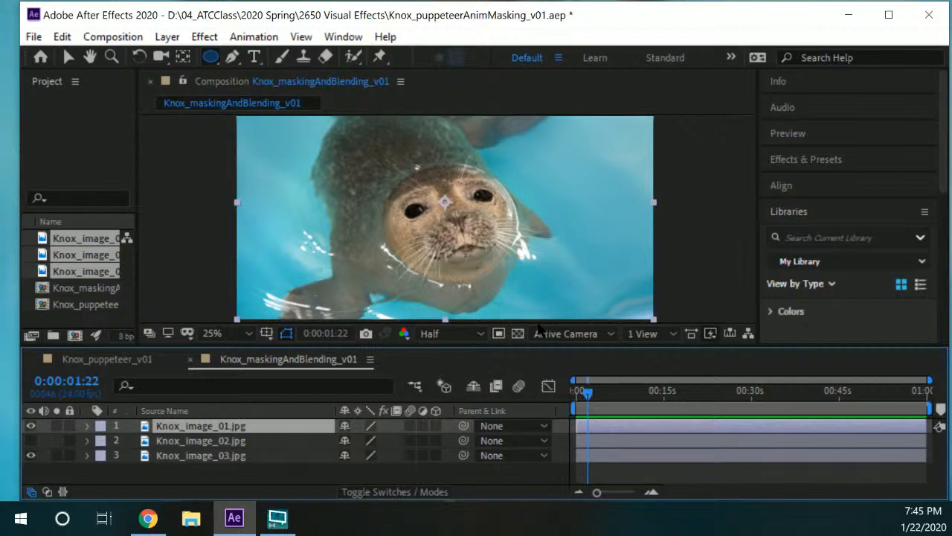
- Activate the Selection tool with no layer selected, and enlarge the composition viewer so the whole frame fits inside it
key("v")
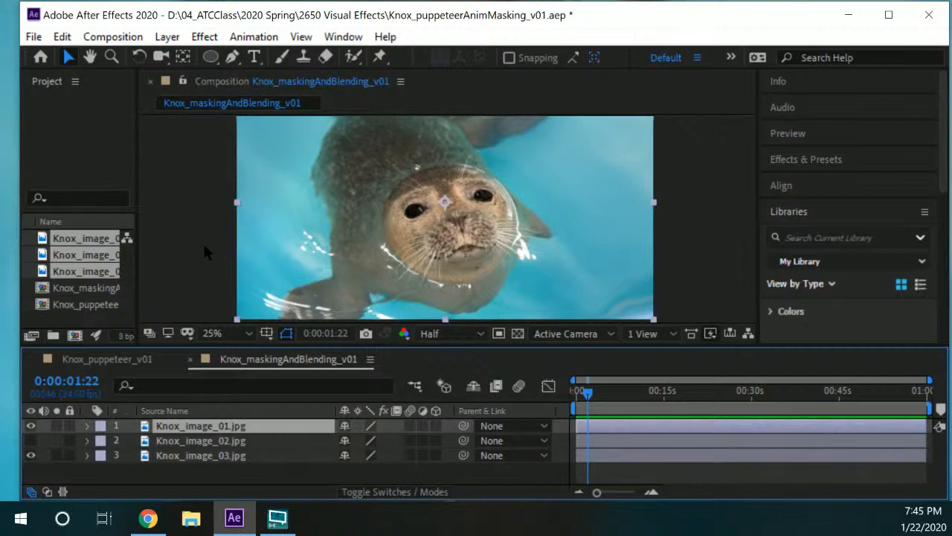
left_click(213, 322)
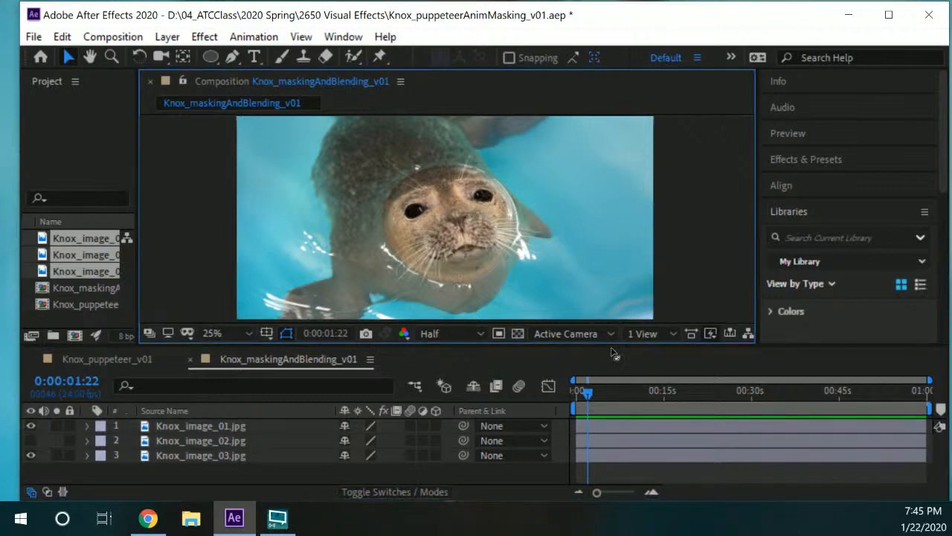
mouse_move(614, 345)
left_mouse_down()
mouse_move(612, 376)
mouse_move(611, 362)
left_mouse_up()
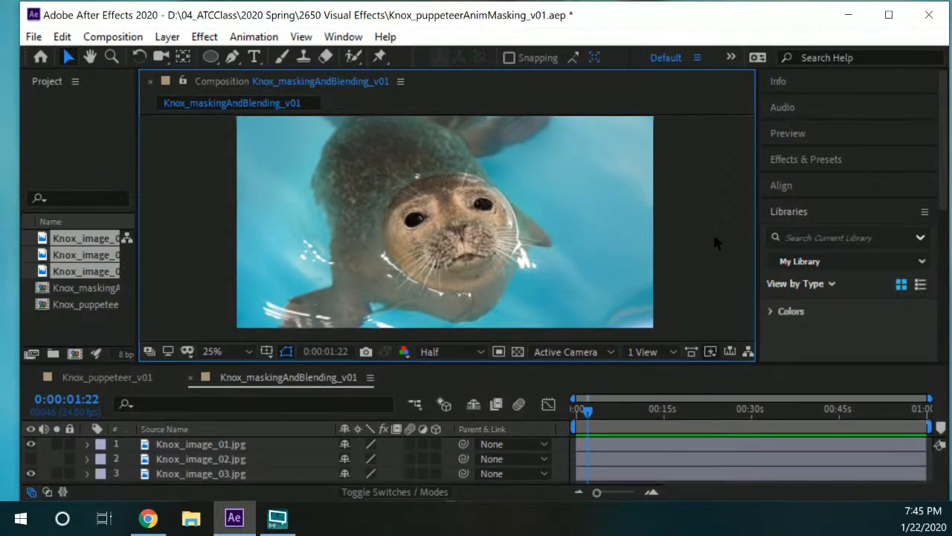
key("comma")
key("period")
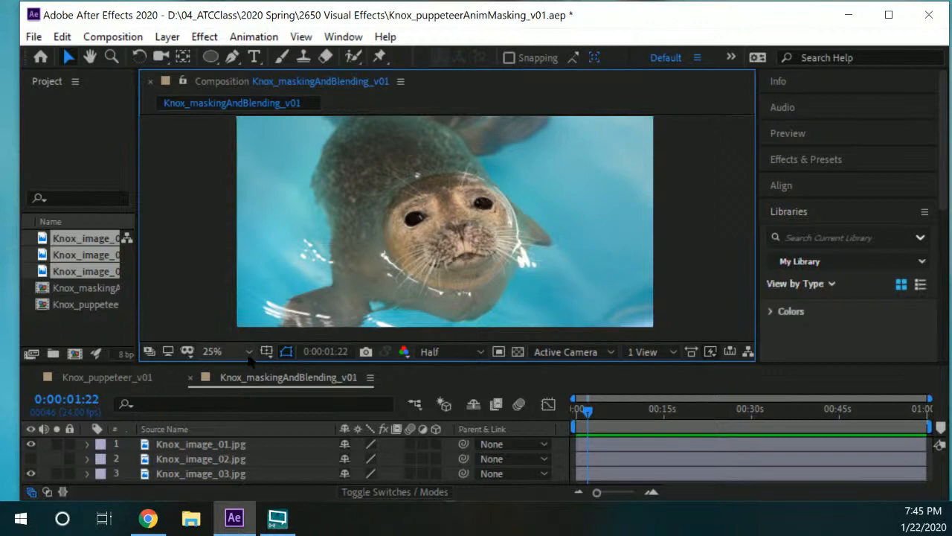
left_click(217, 351)
left_click(254, 38)
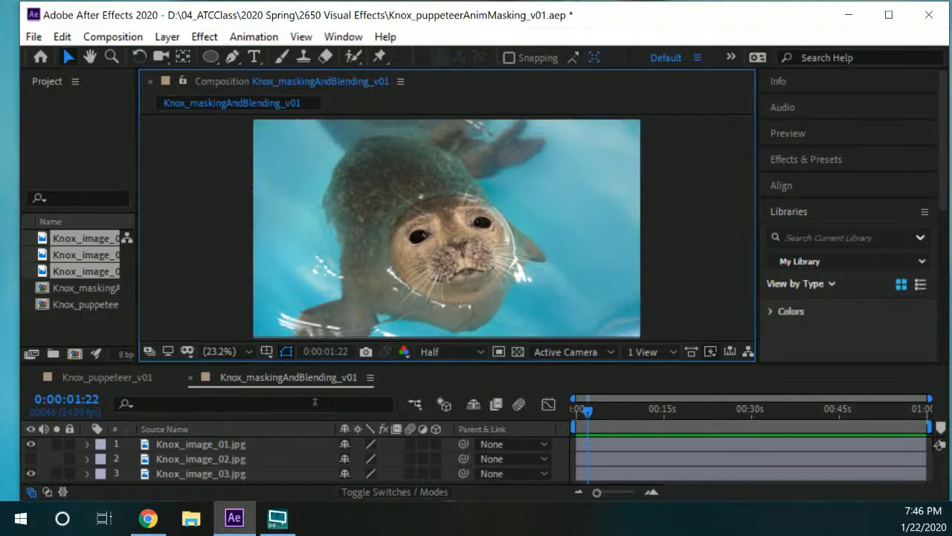
- Hide the Knox_image_03.jpg layer and turn the Knox_image_01.jpg layer's visibility off and back on
left_click(31, 474)
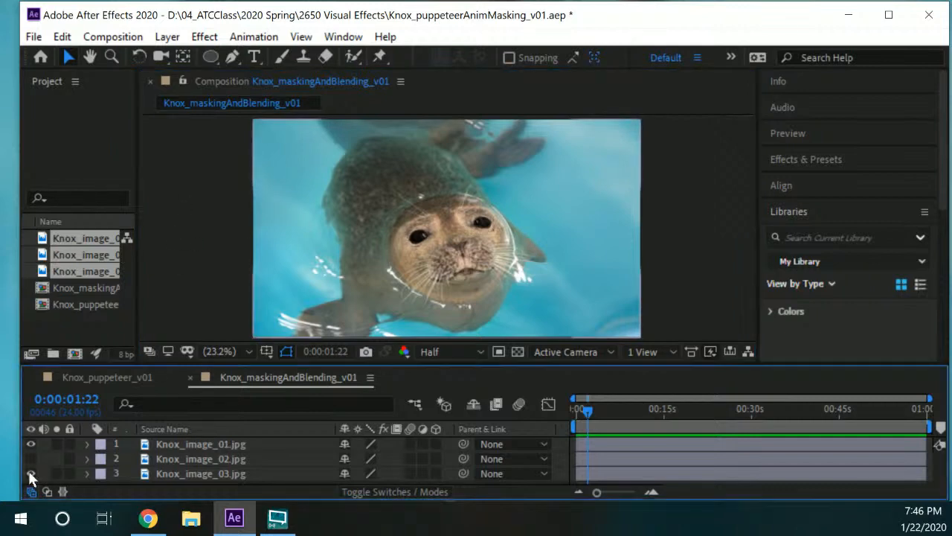
left_click(162, 299)
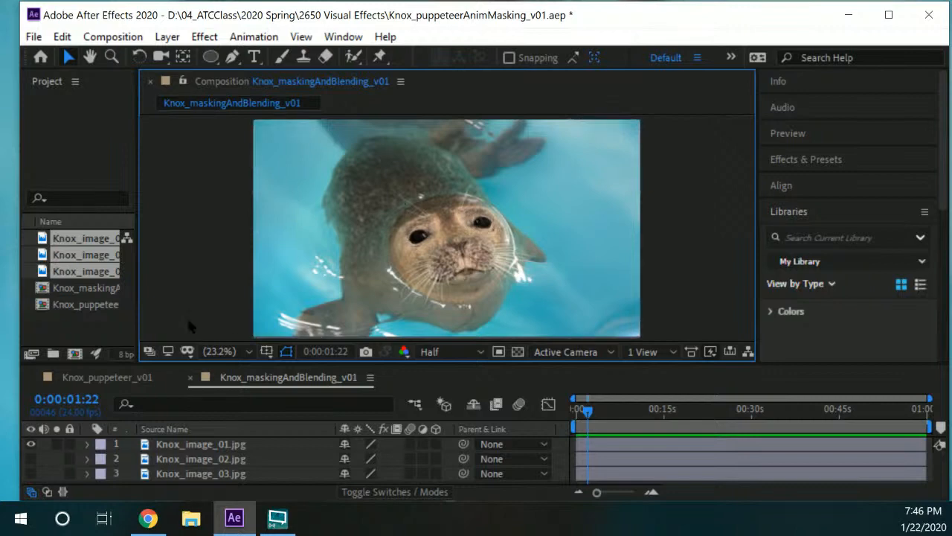
left_click(30, 444)
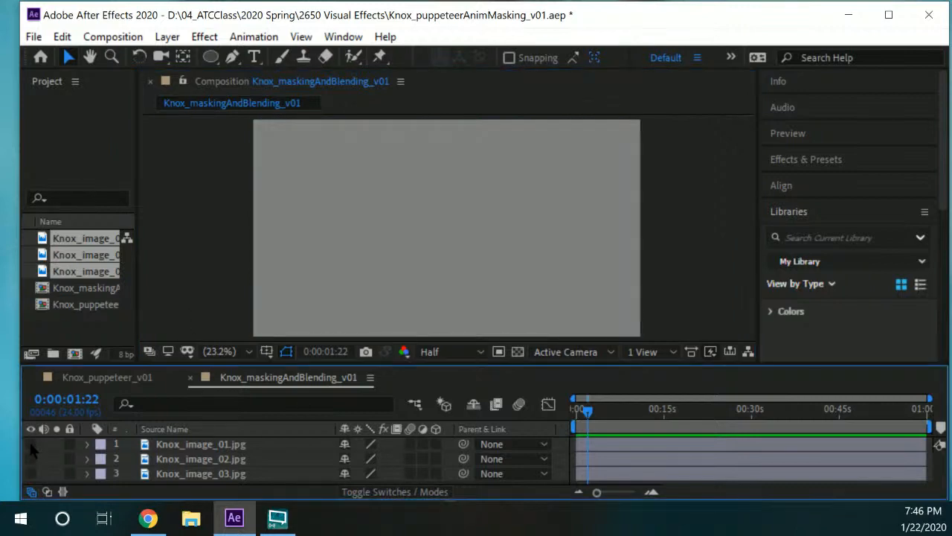
left_click(30, 443)
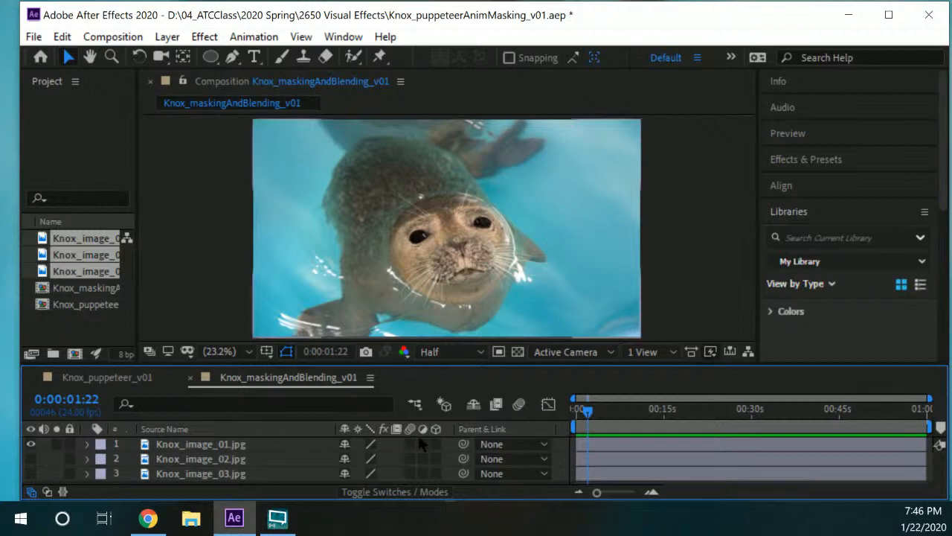
- Show the Modes column in the timeline and hide the Parent & Link column
right_click(223, 435)
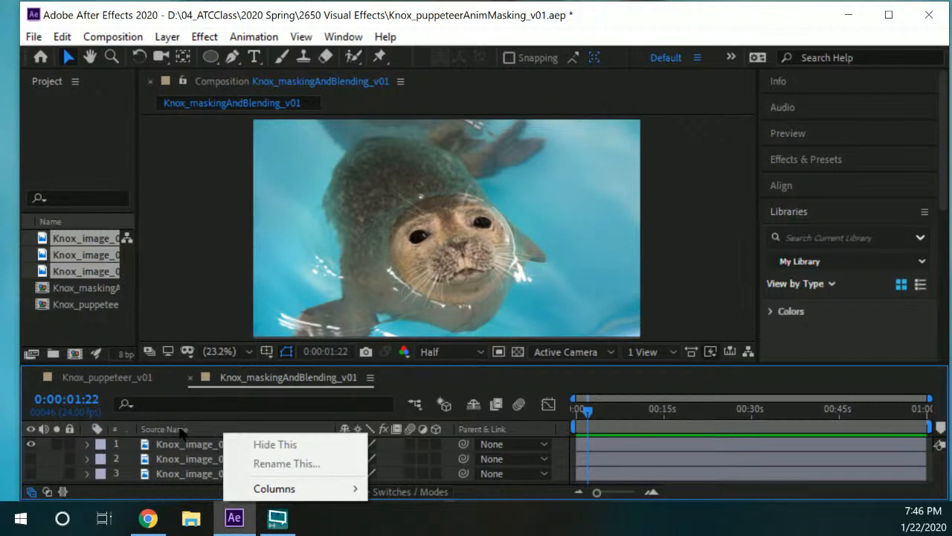
mouse_move(315, 491)
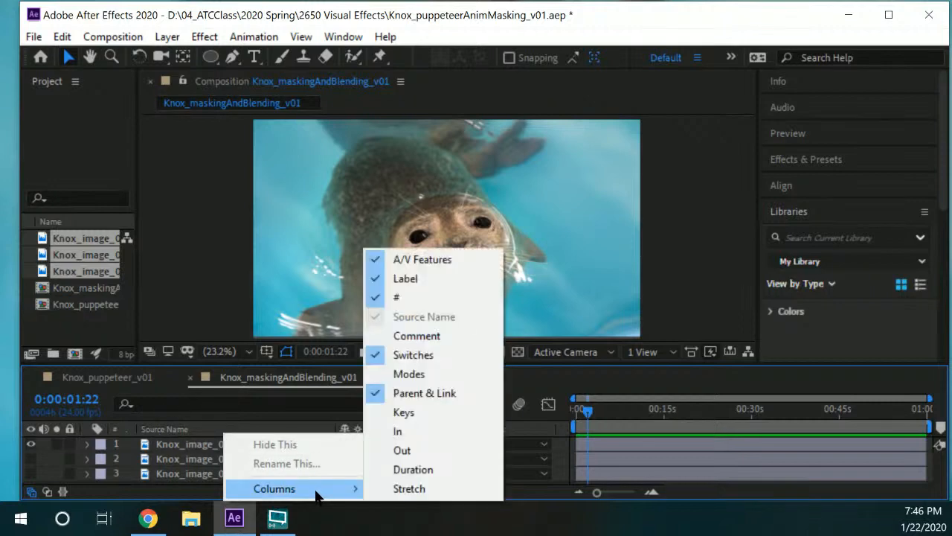
left_click(447, 371)
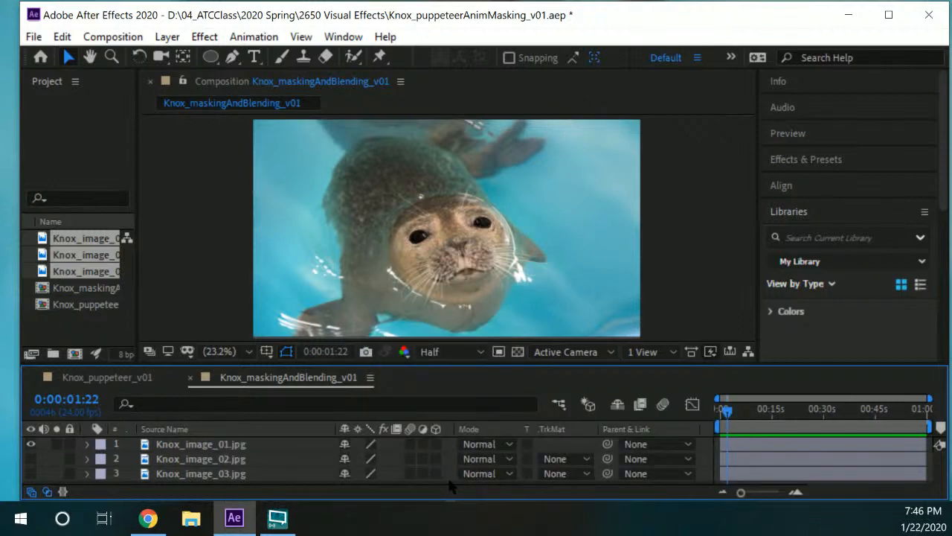
right_click(253, 432)
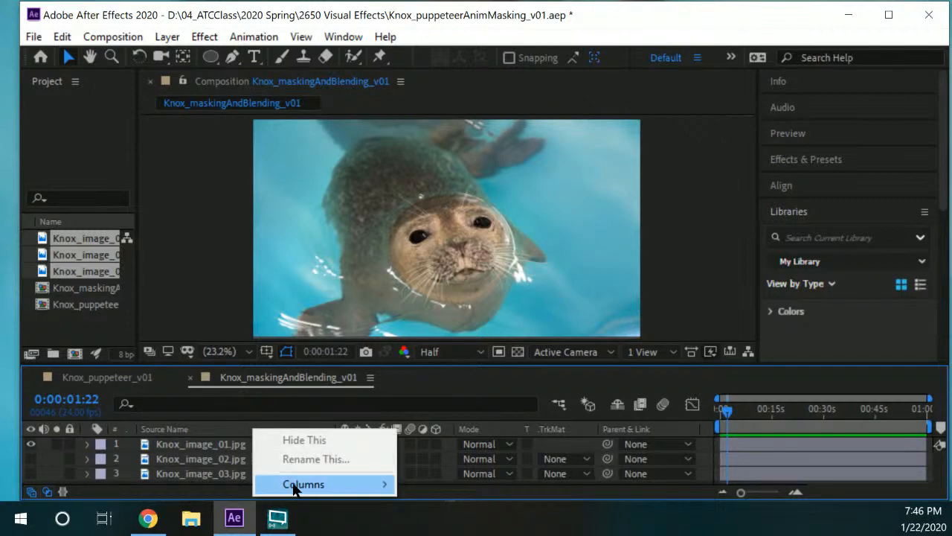
mouse_move(298, 485)
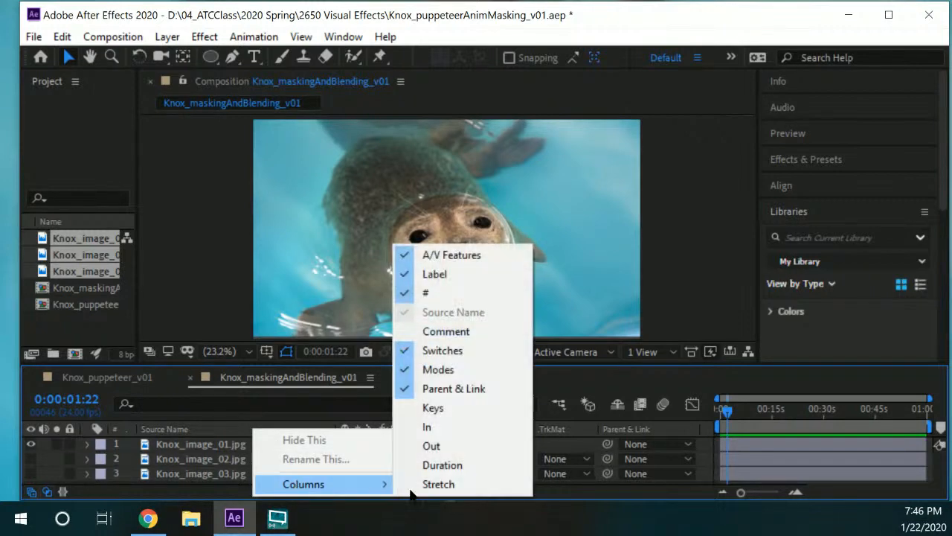
left_click(456, 388)
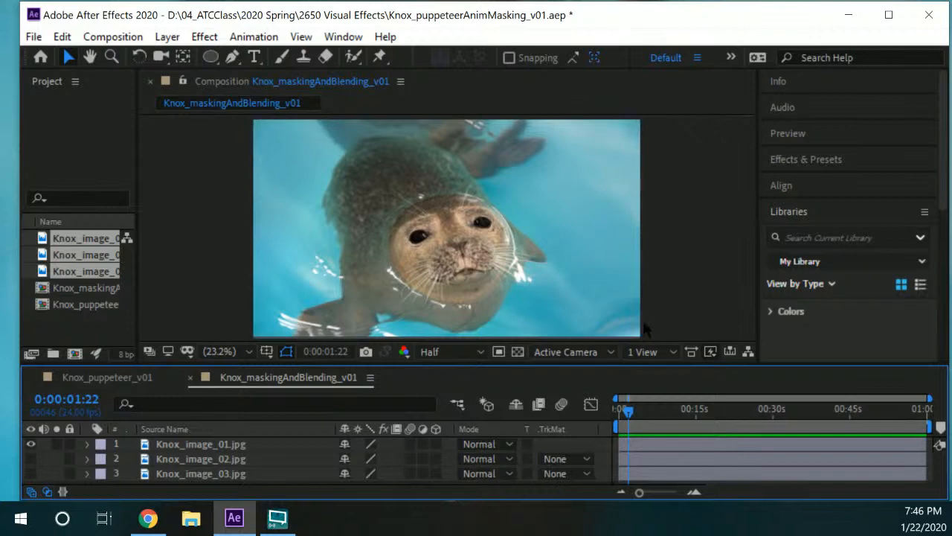
left_click(689, 317)
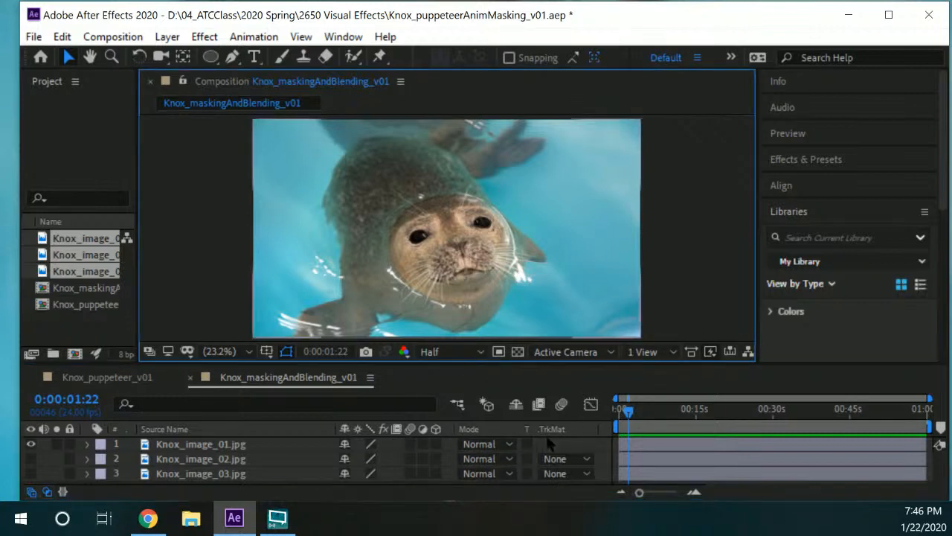
- Try the Stencil Alpha blending mode on the Knox_image_01.jpg layer
left_click(507, 445)
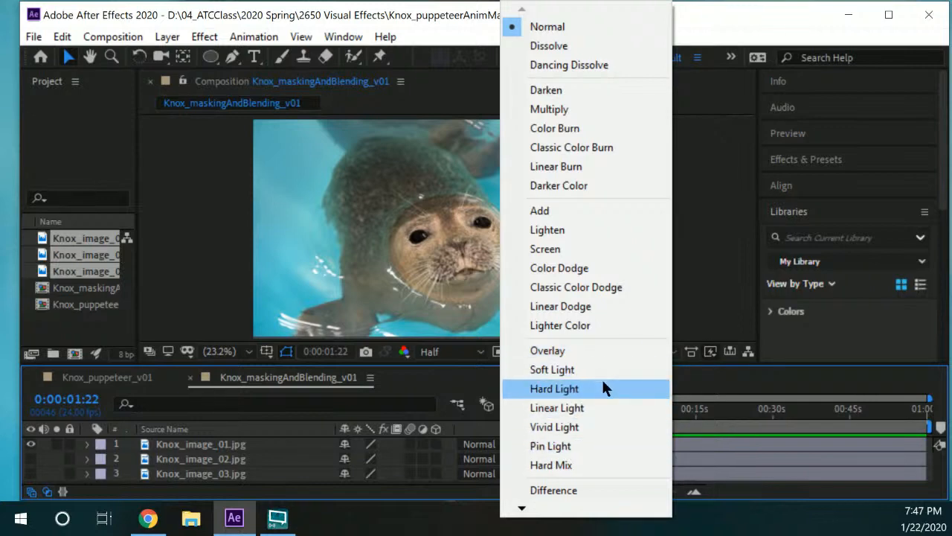
mouse_move(540, 507)
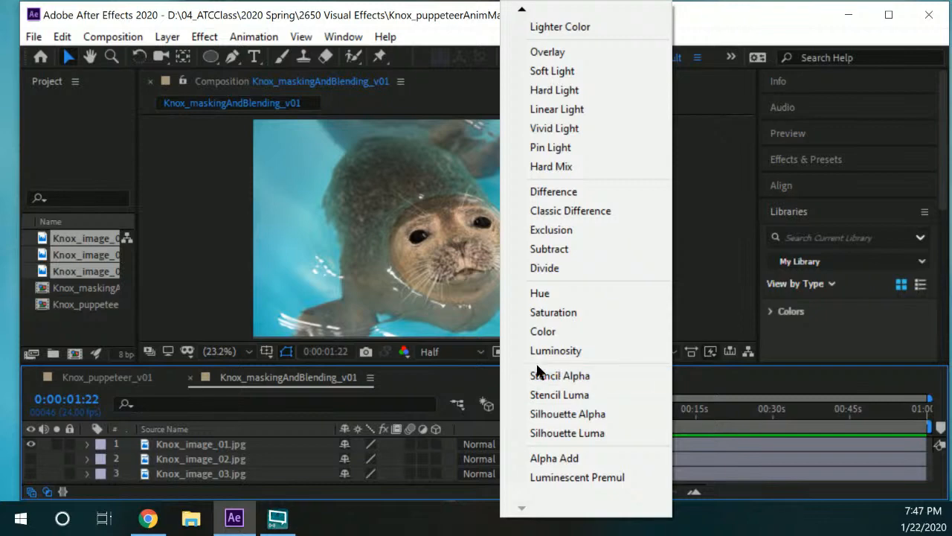
left_click(569, 376)
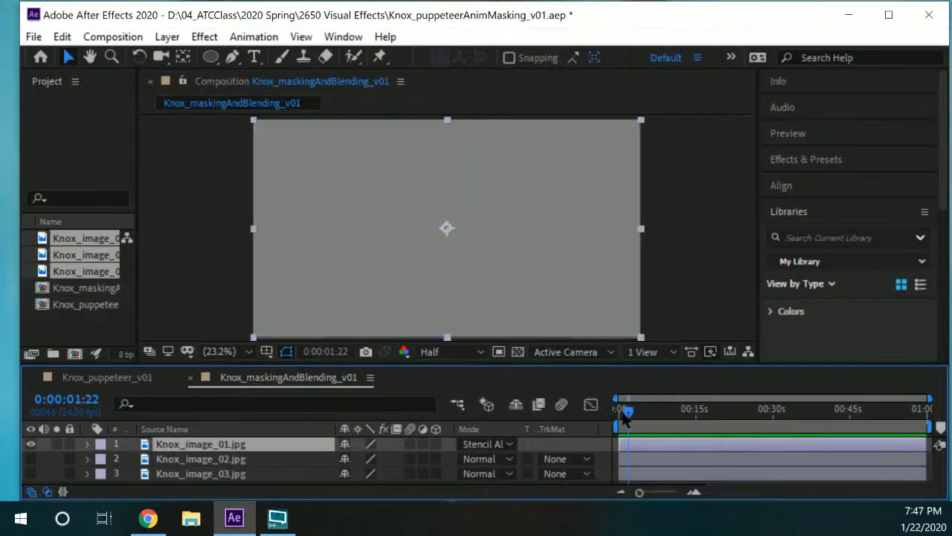
- Set the Knox_image_01.jpg layer's blending mode to Stencil Luma and make the Knox_image_03.jpg layer visible
left_click(512, 444)
left_click(590, 378)
left_click(494, 443)
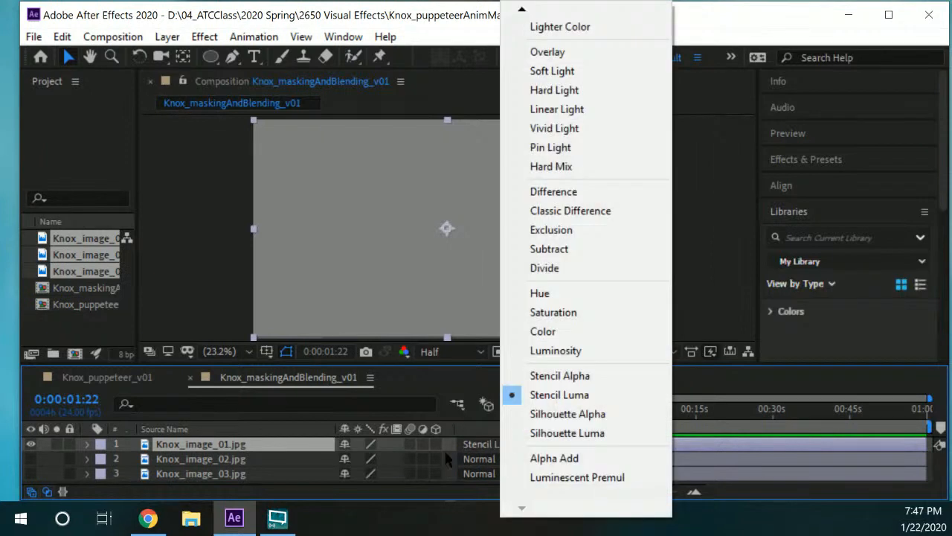
left_click(281, 457)
left_click(30, 473)
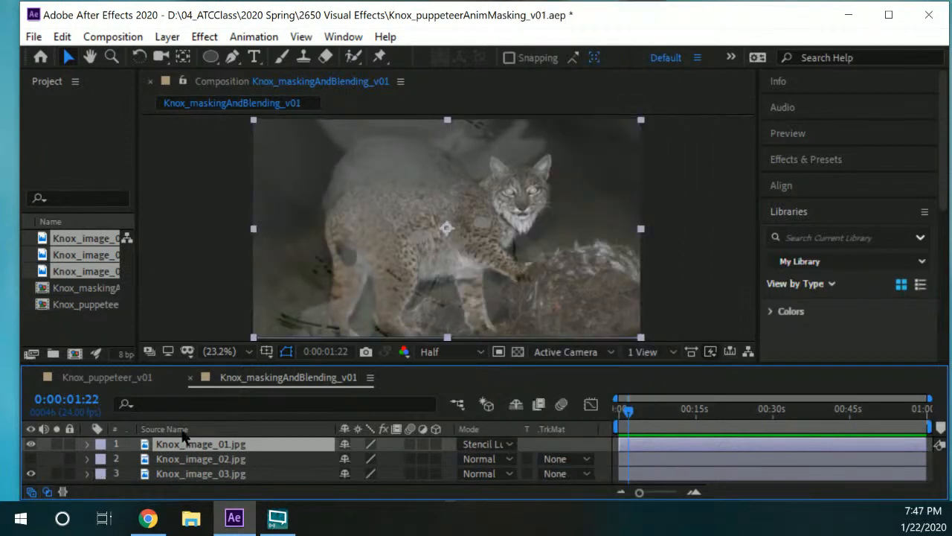
- Try the Silhouette Luma blending mode on the Knox_image_01.jpg layer, and return it to Stencil Luma
left_click(493, 444)
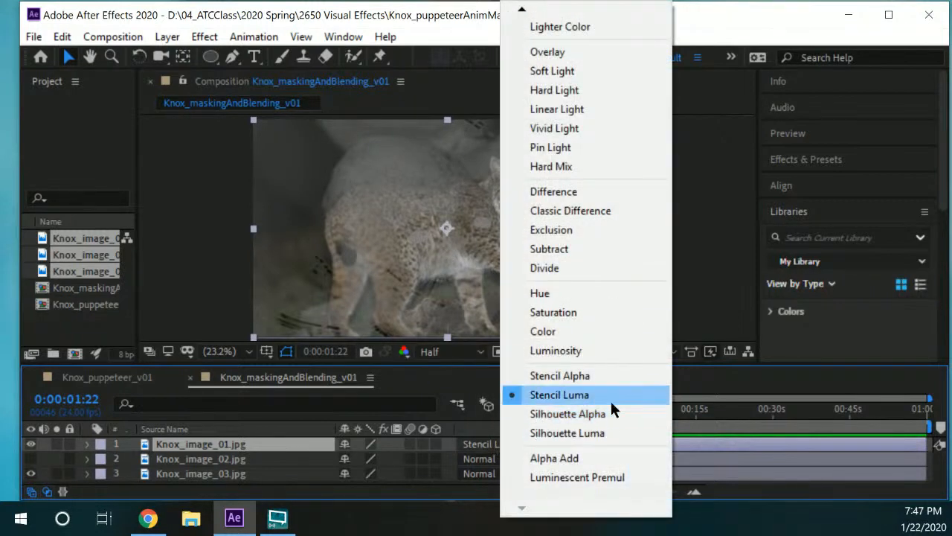
left_click(607, 433)
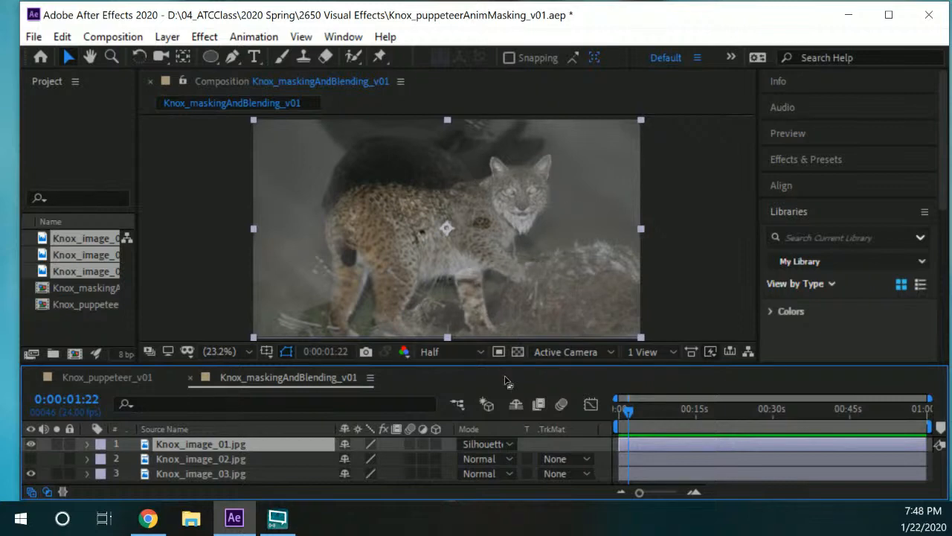
left_click(509, 444)
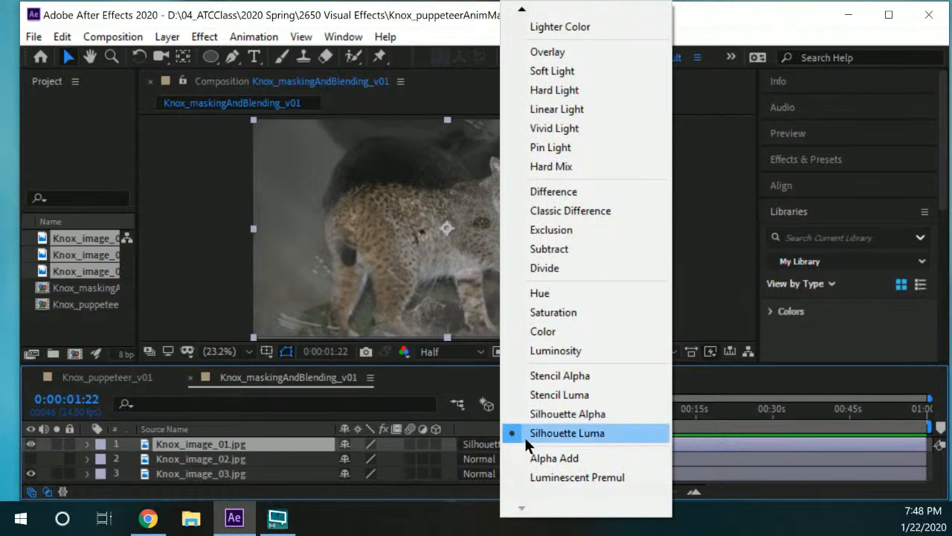
left_click(558, 395)
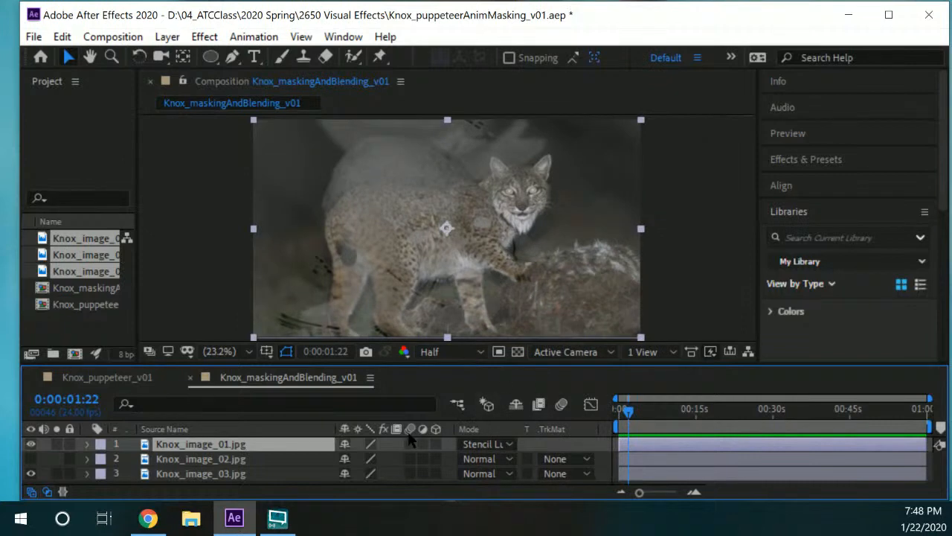
left_click(488, 444)
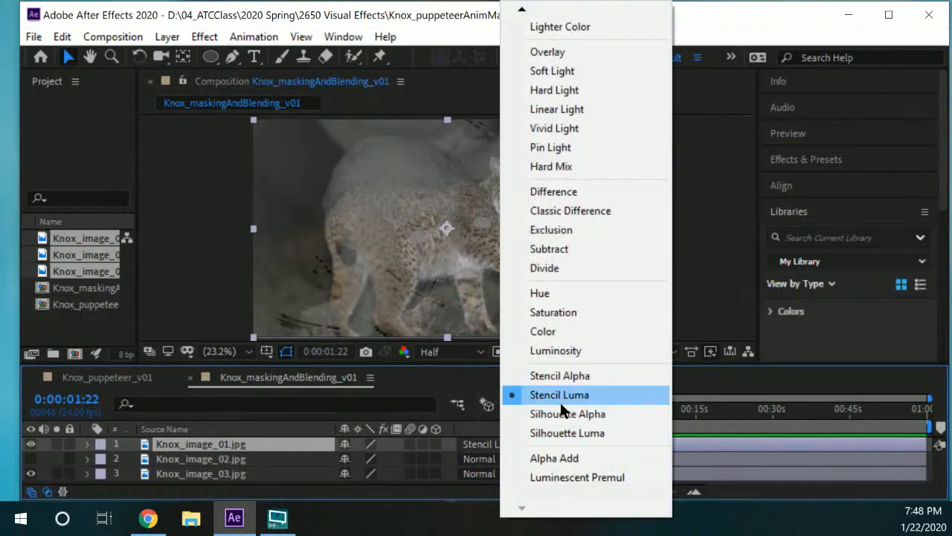
left_click(561, 397)
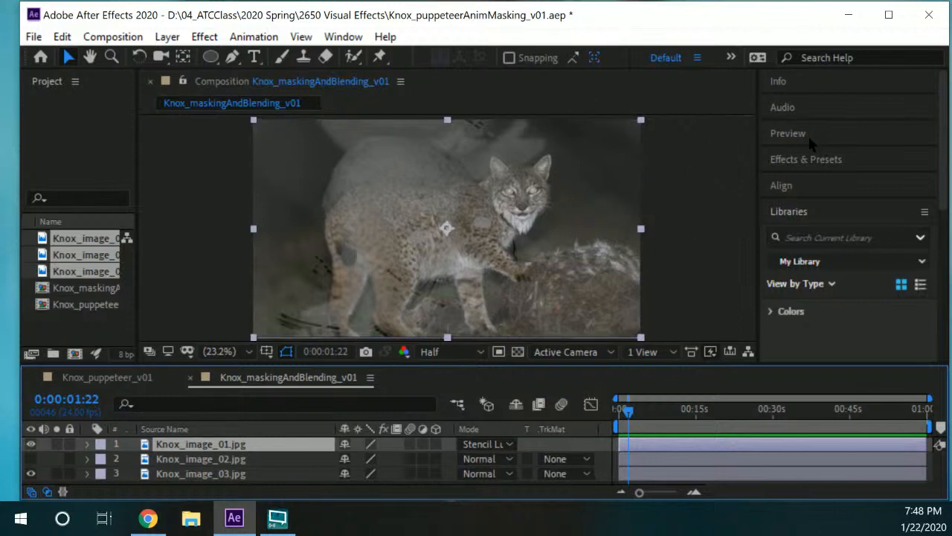
- Apply the Levels effect to the Knox_image_01.jpg layer and widen the effect's controls area to show the full histogram
left_click(818, 170)
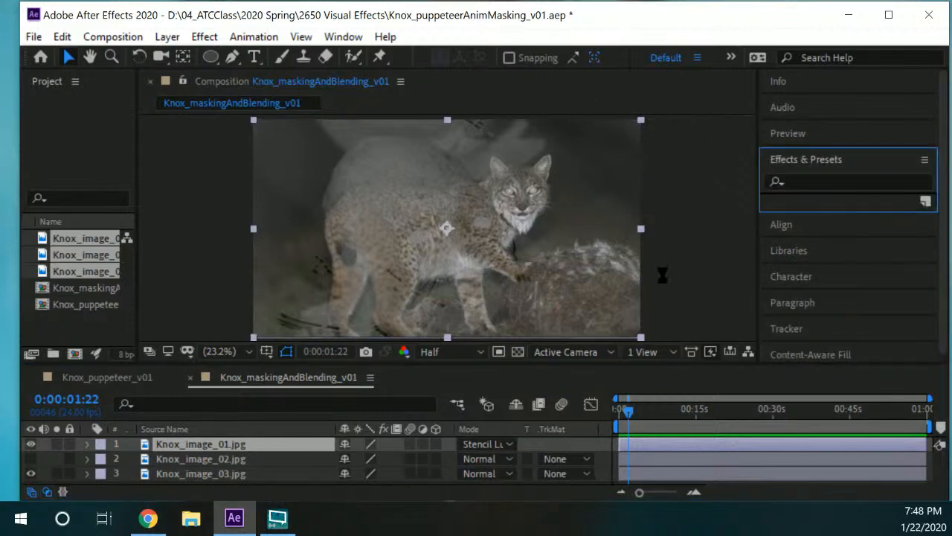
left_click(815, 182)
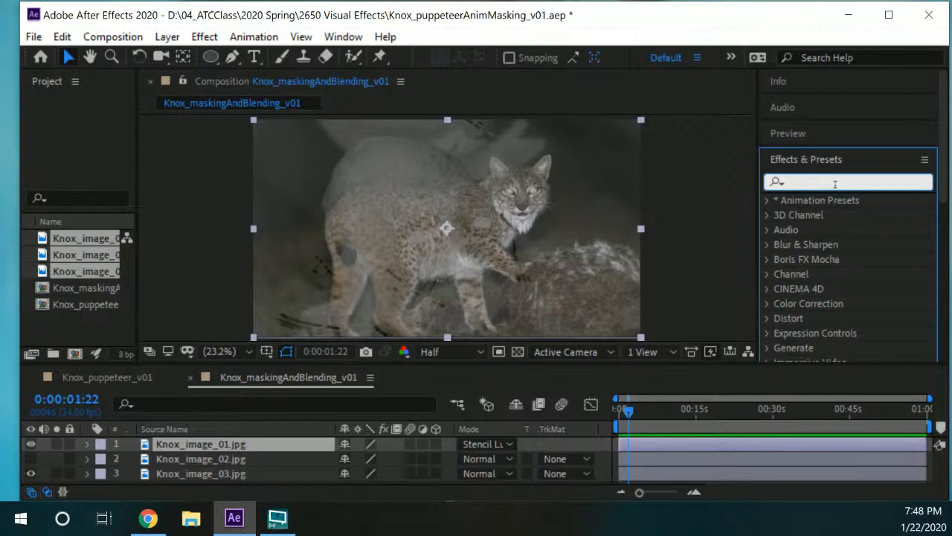
type("level")
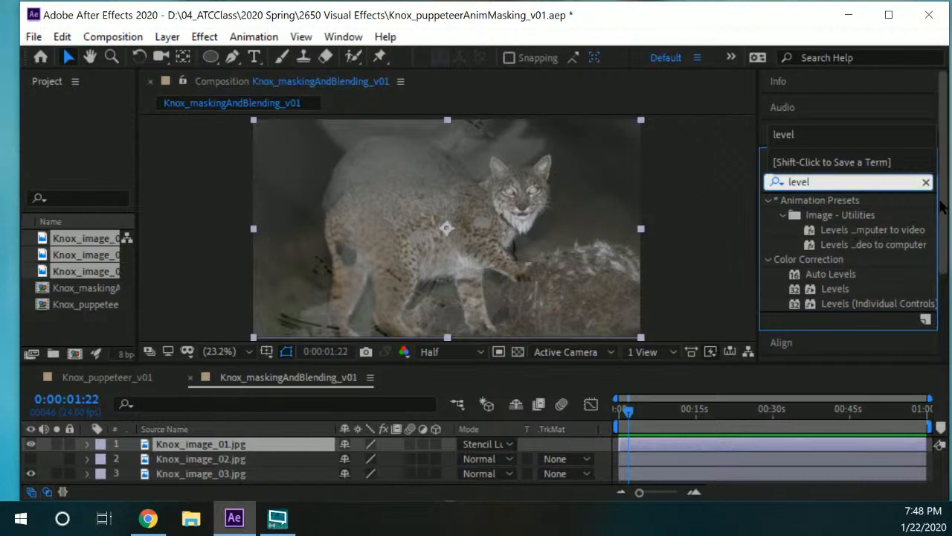
scroll(840, 290, "down", 2)
left_click(837, 238)
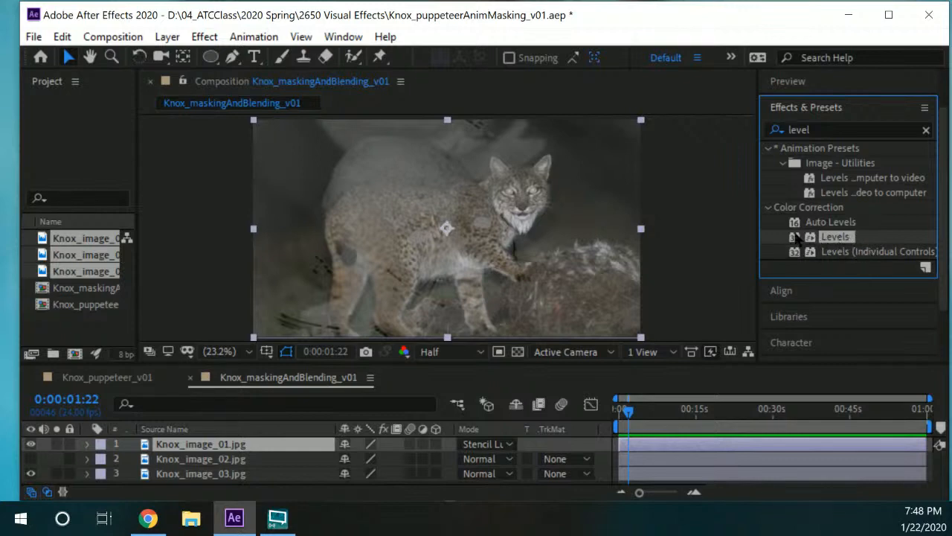
double_click(837, 238)
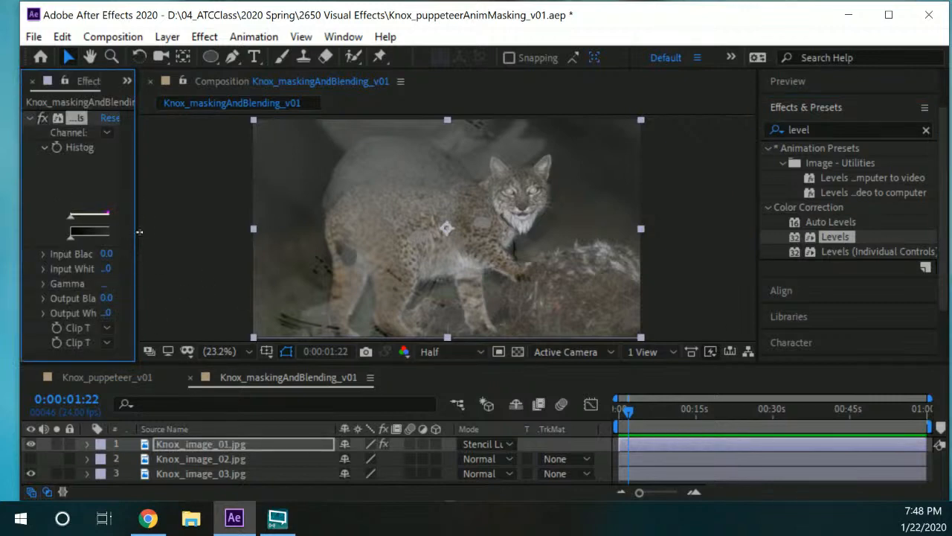
left_click_drag(140, 232, 339, 219)
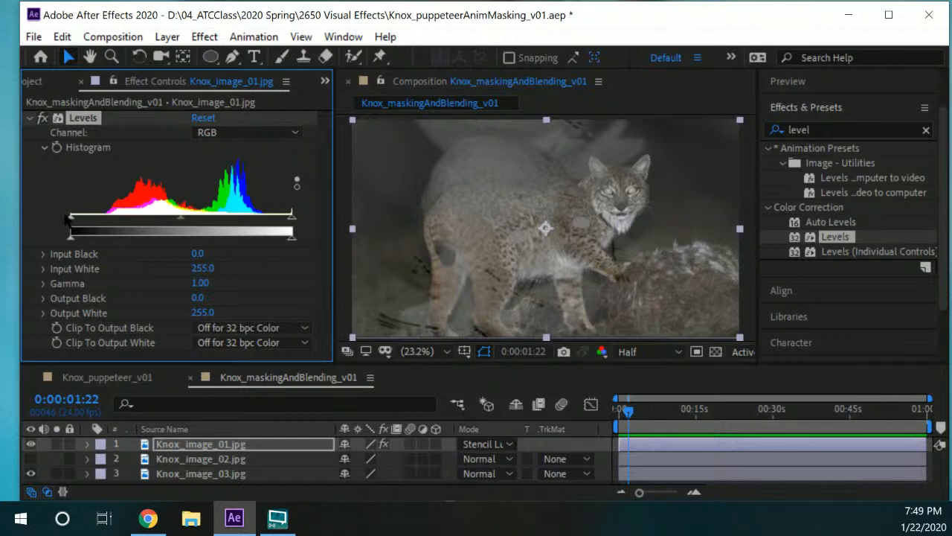
- Adjust the Levels effect on Knox_image_01.jpg to Input Black 147, Input White 157 and Gamma 1.00 for hard contrast
left_click_drag(72, 216, 131, 219)
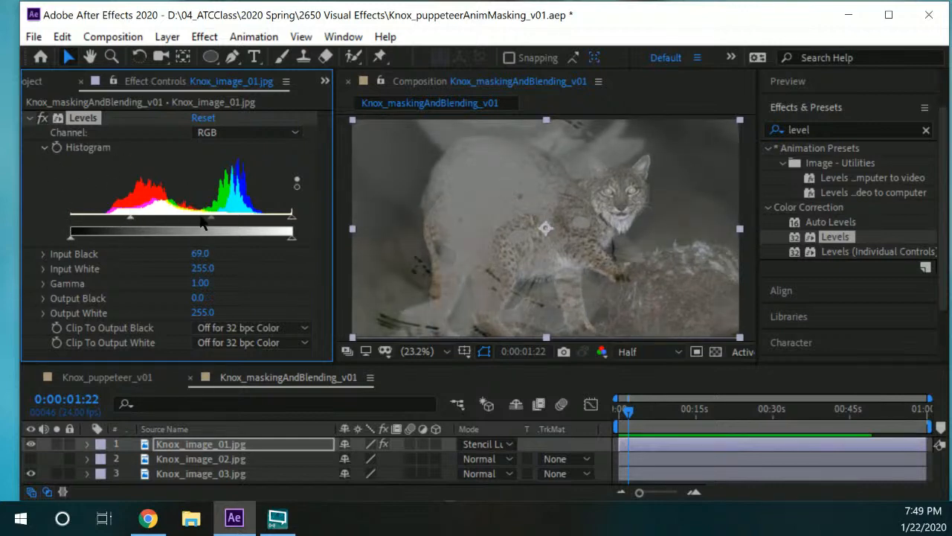
left_click_drag(203, 216, 176, 221)
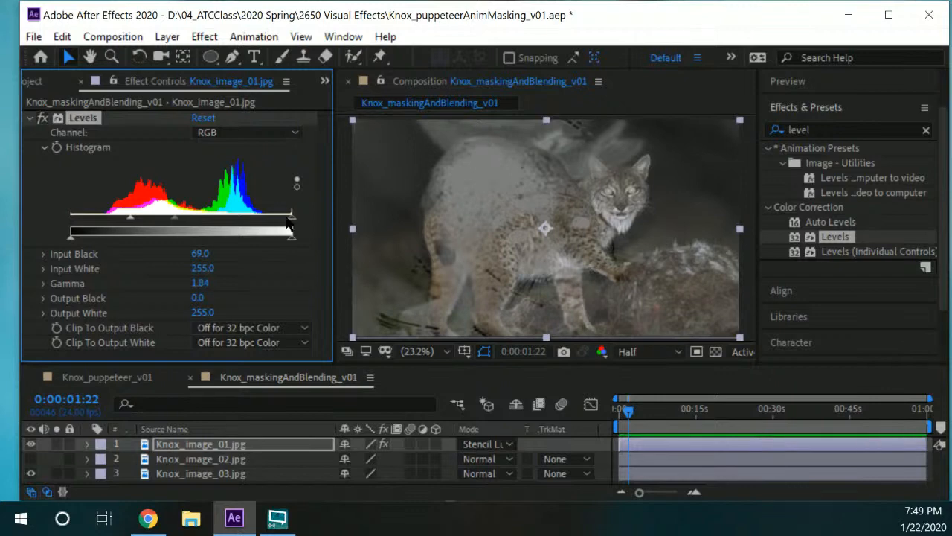
left_click_drag(291, 216, 243, 217)
left_click_drag(168, 221, 135, 219)
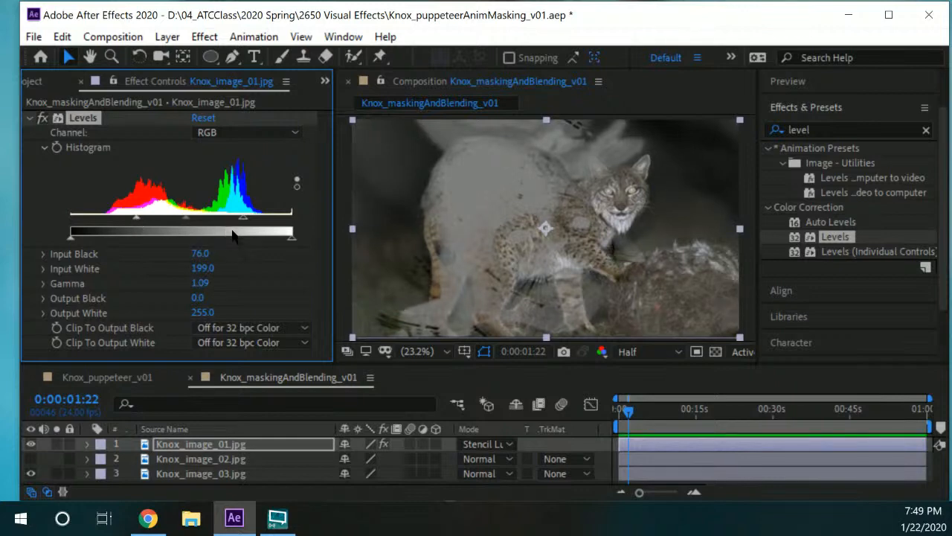
left_click_drag(242, 219, 213, 219)
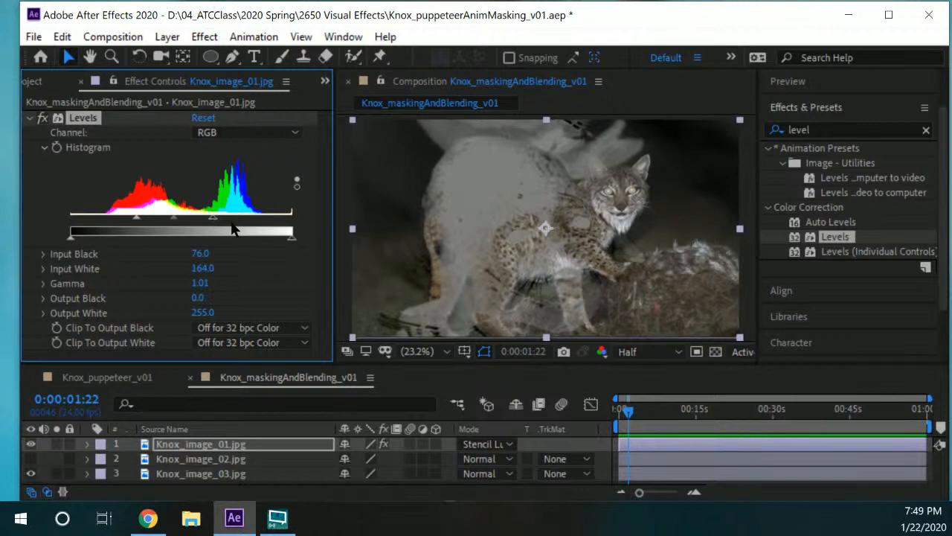
mouse_move(215, 220)
left_mouse_down()
mouse_move(183, 217)
mouse_move(216, 226)
left_mouse_up()
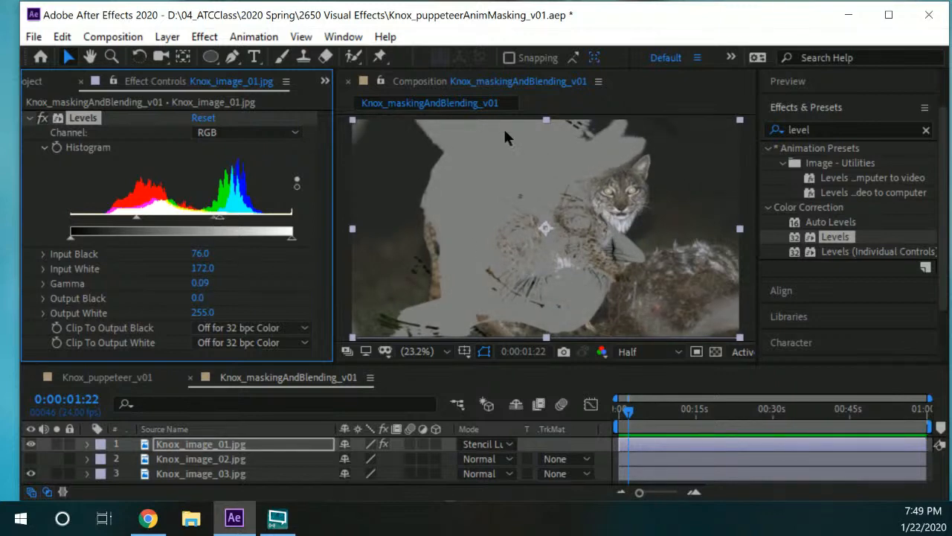
left_click_drag(137, 217, 206, 221)
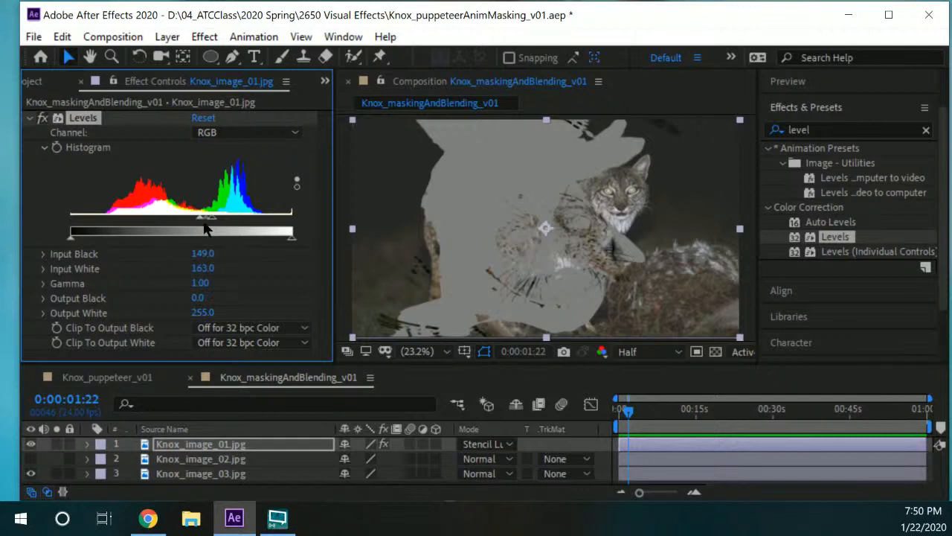
left_click_drag(213, 219, 203, 225)
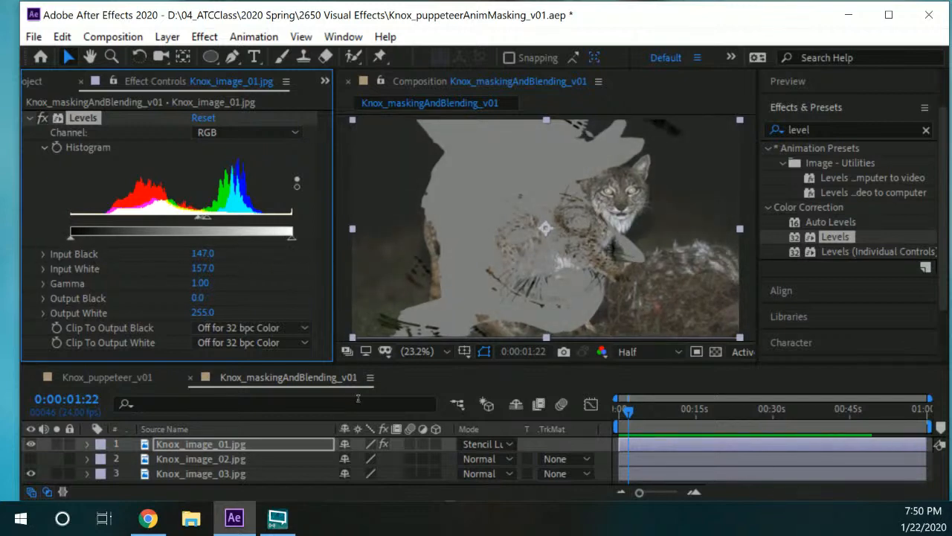
- Switch the Knox_image_01.jpg layer's blending mode from Stencil Luma to Normal
left_click(481, 444)
left_click(250, 454)
left_click(246, 452)
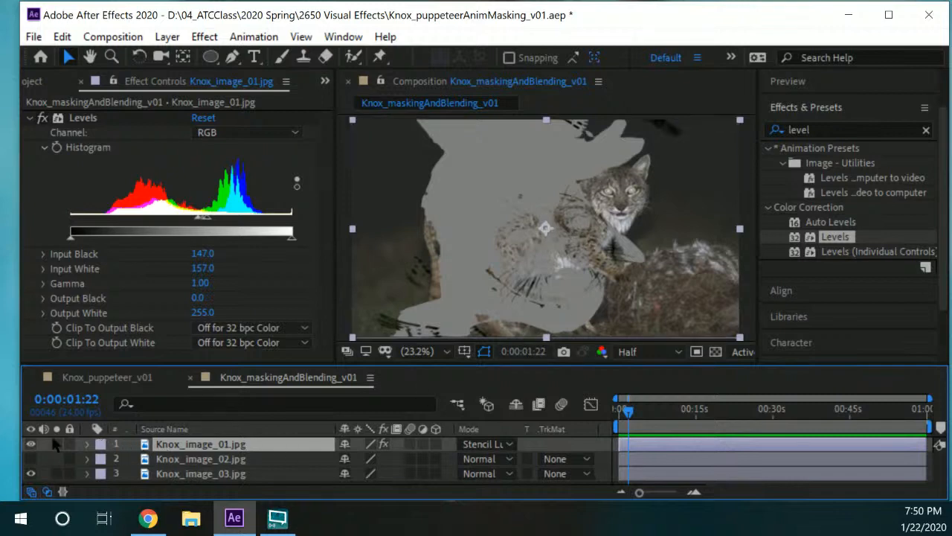
left_click(486, 444)
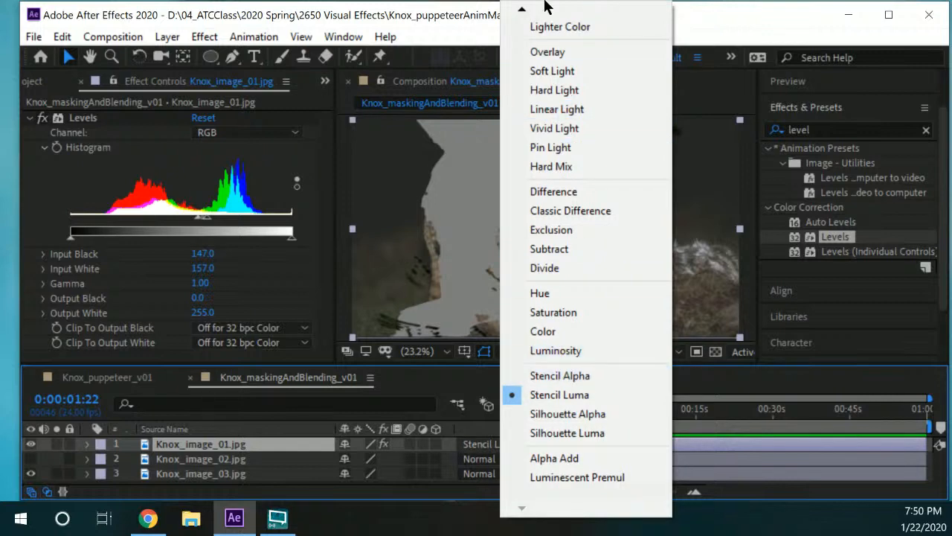
mouse_move(545, 8)
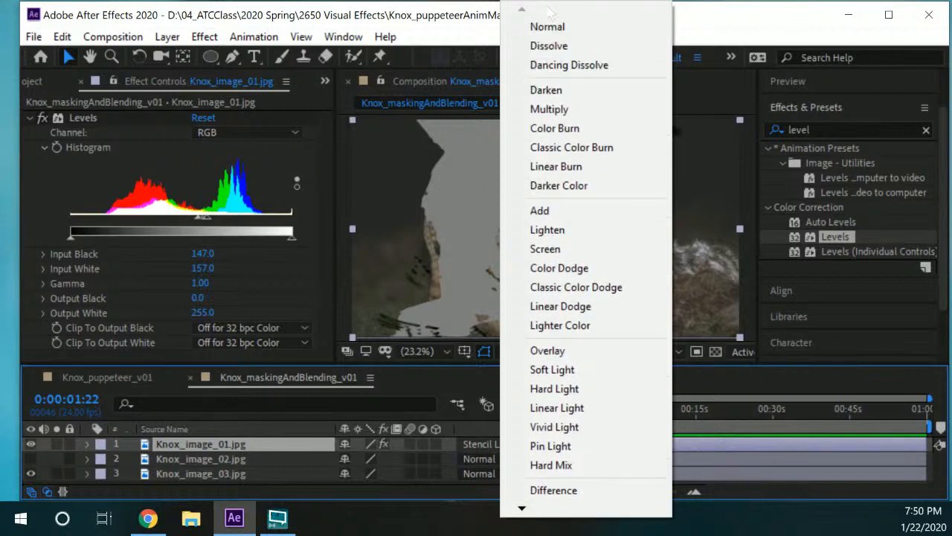
left_click(554, 26)
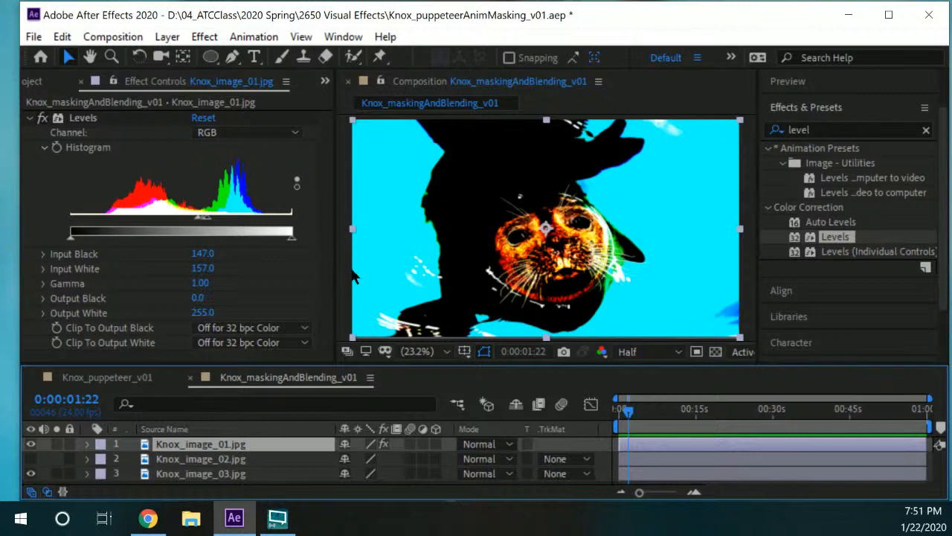
- Try the Saturation and Divide blending modes on the Knox_image_01.jpg layer
left_click(506, 445)
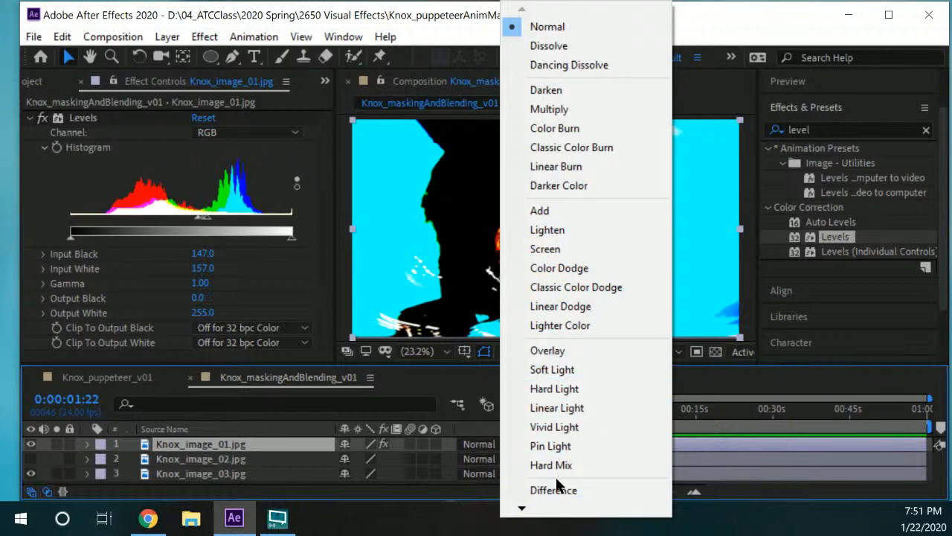
left_click(528, 492)
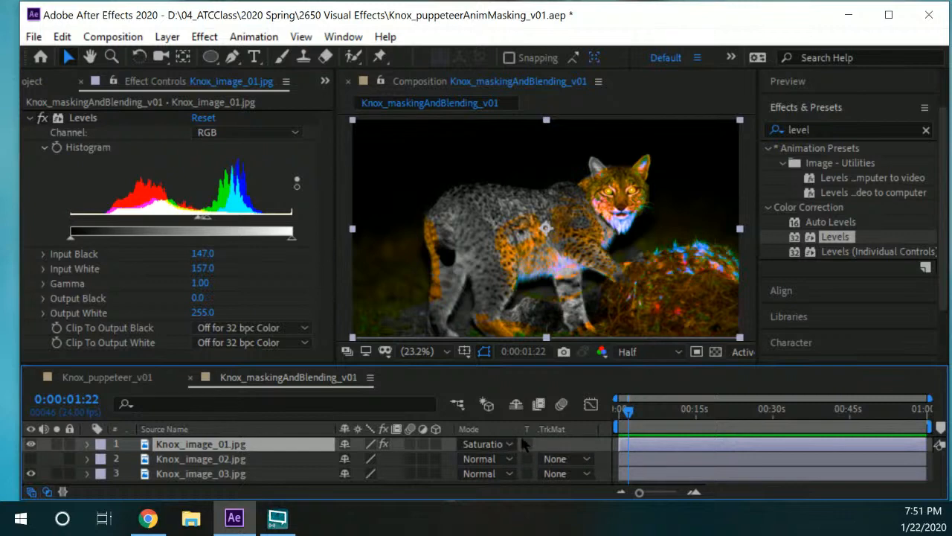
key("shift+minus")
key("shift+minus")
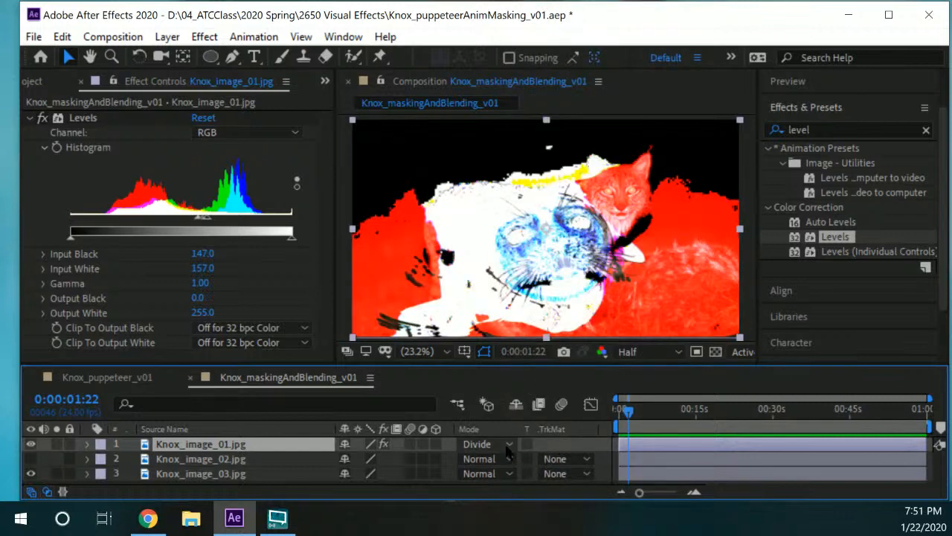
- Try Stencil Alpha and Silhouette Luma on the Knox_image_01.jpg layer, and return its blending mode to Stencil Luma
left_click(511, 445)
mouse_move(523, 511)
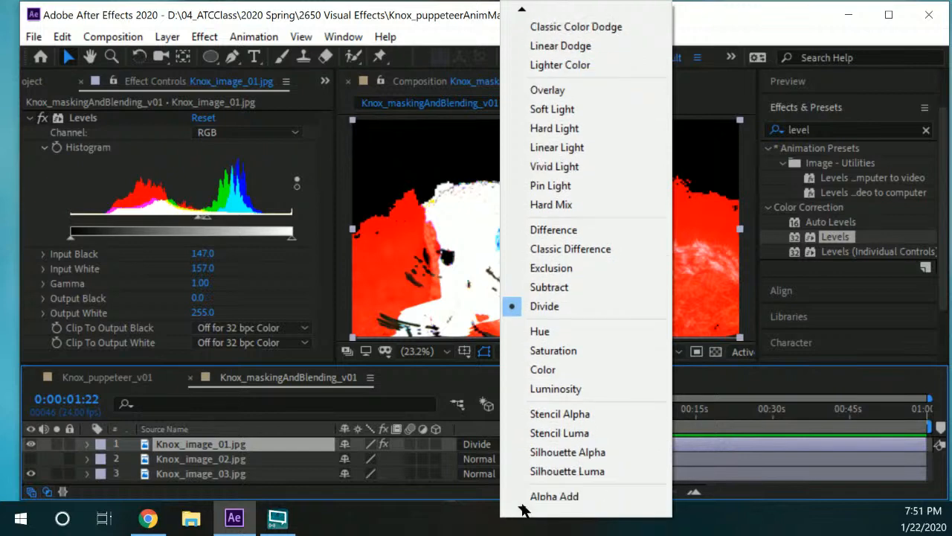
left_click(580, 374)
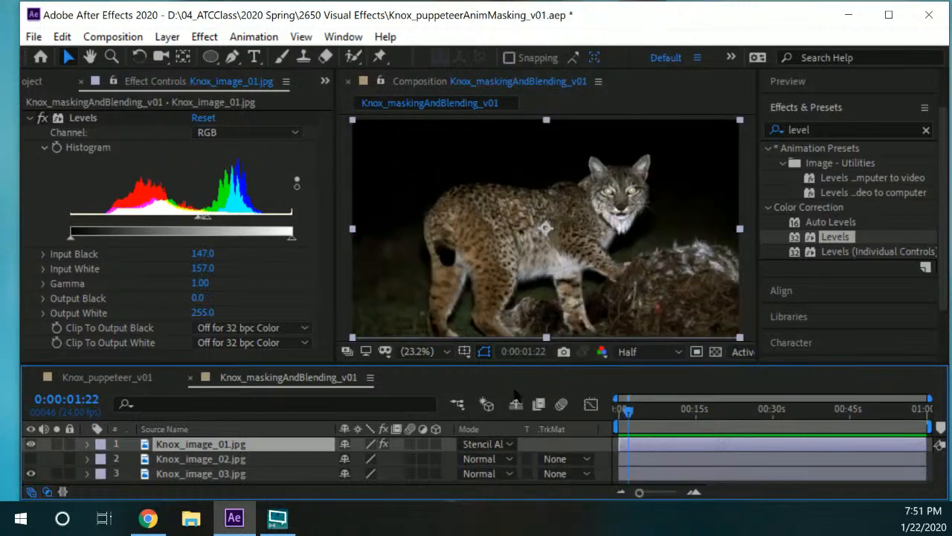
left_click(508, 443)
left_click(554, 434)
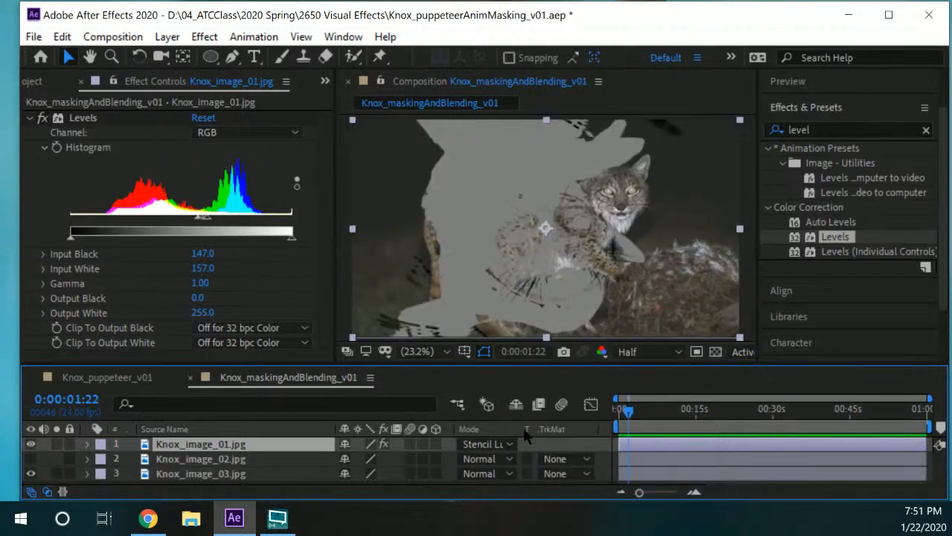
left_click(511, 444)
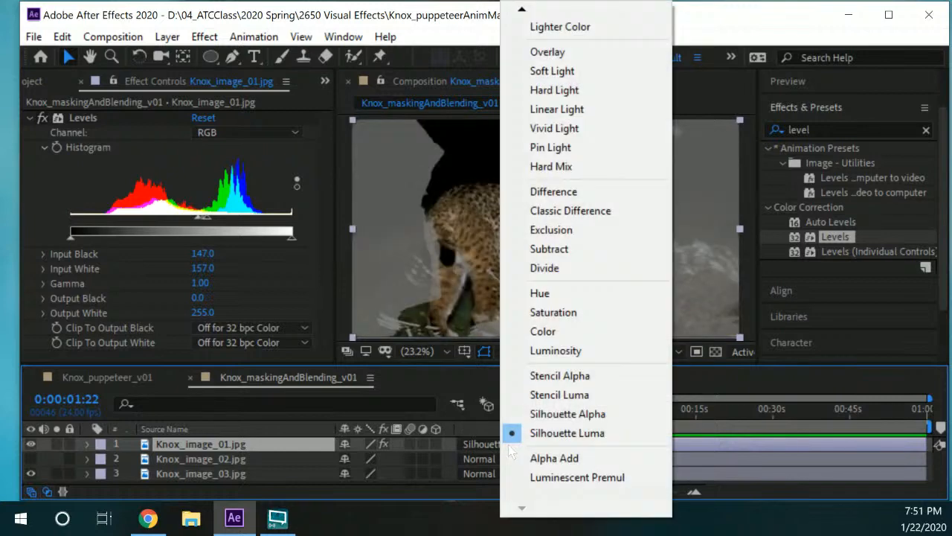
left_click(535, 401)
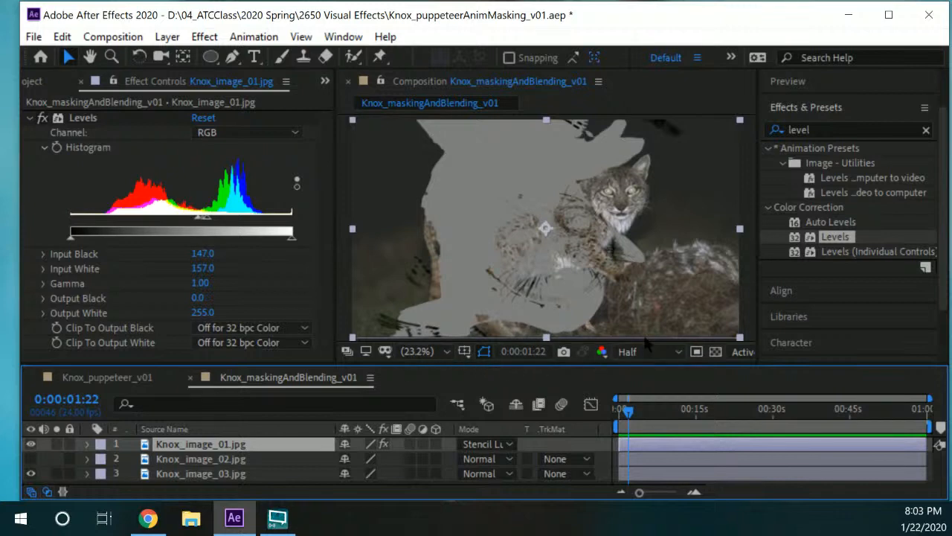
- Set the Knox_image_01.jpg layer's blending mode back to Normal
scroll(578, 229, "down", 1)
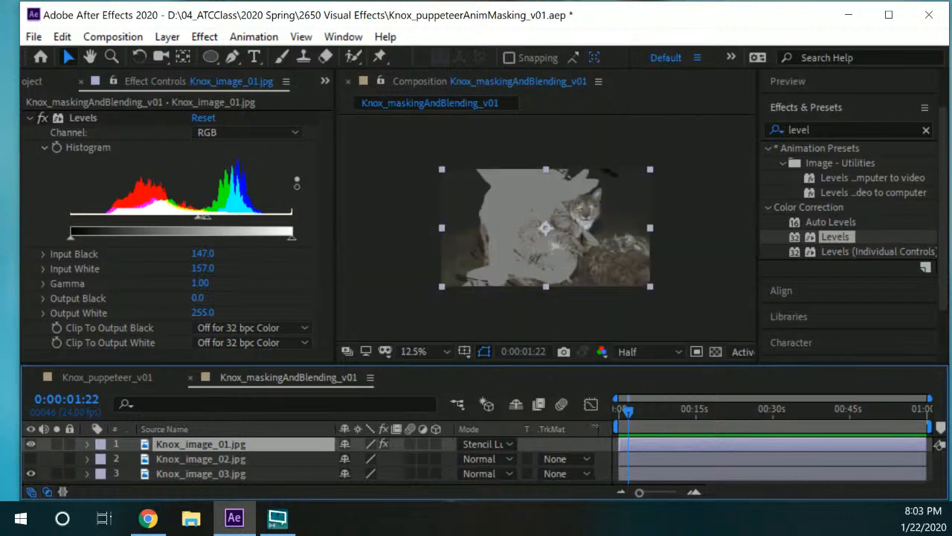
left_click(491, 444)
mouse_move(549, 13)
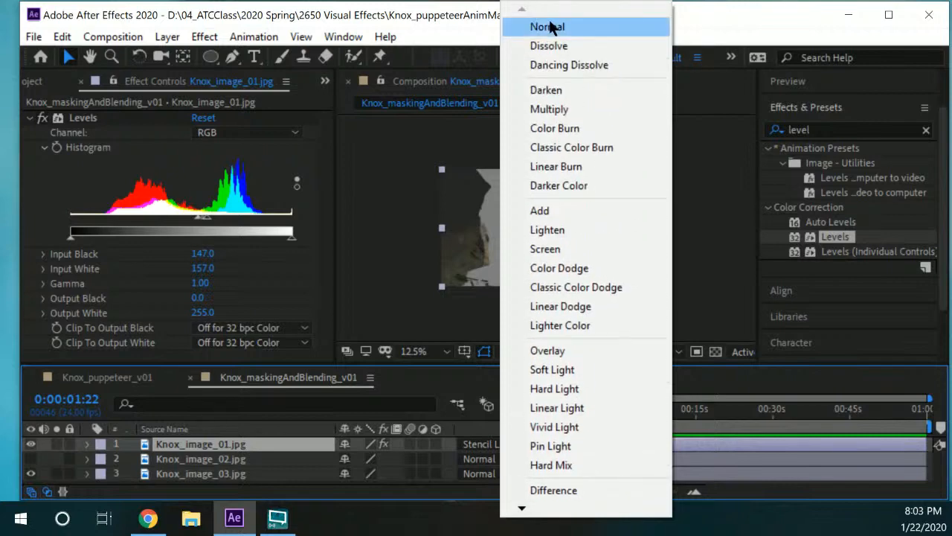
left_click(550, 27)
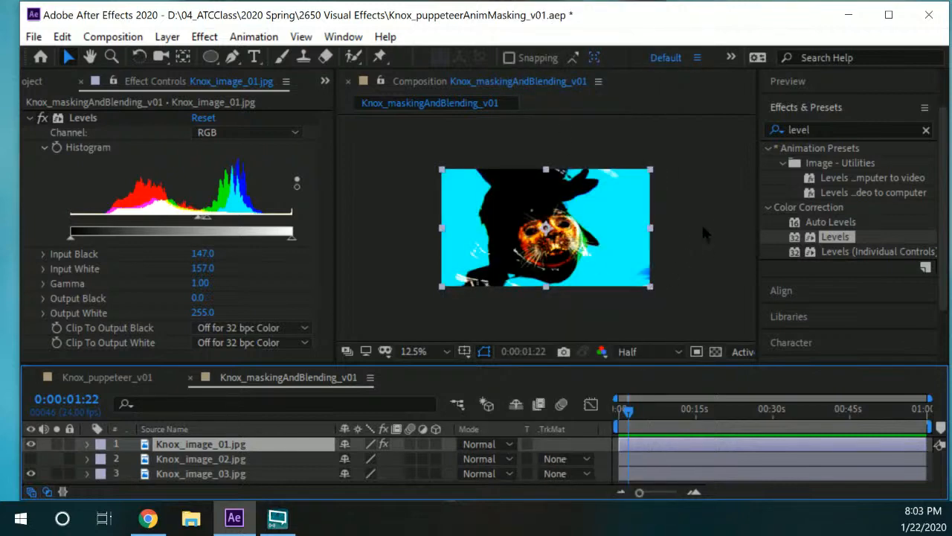
- Set the composition view's magnification to Fit up to 100% and collapse the Levels effect's controls
scroll(609, 249, "down", 1)
scroll(604, 246, "up", 2)
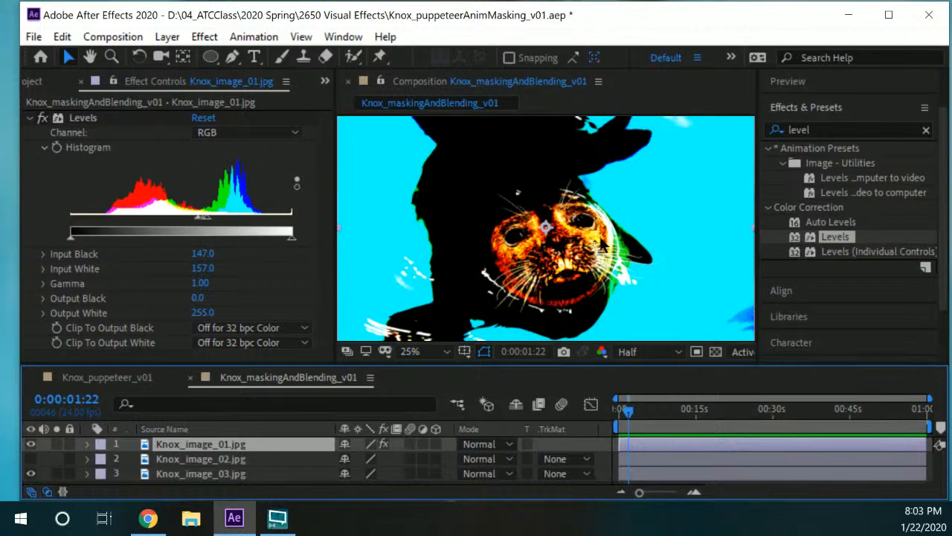
scroll(582, 249, "down", 1)
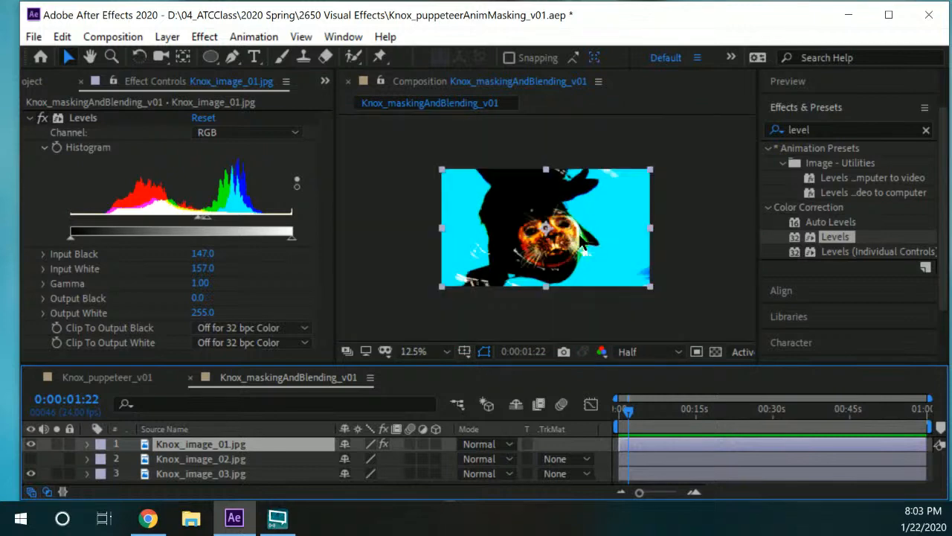
scroll(599, 232, "up", 1)
scroll(610, 232, "down", 1)
scroll(611, 233, "up", 1)
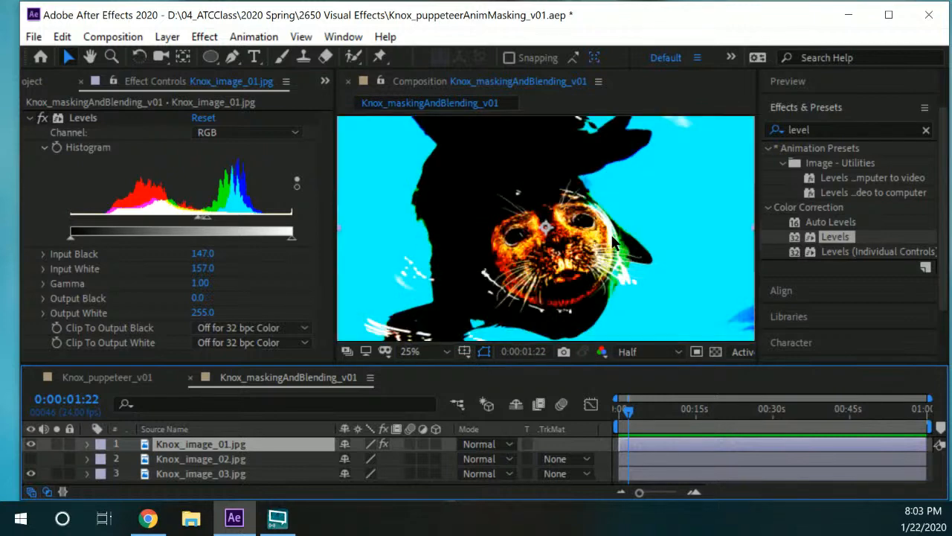
scroll(611, 233, "down", 1)
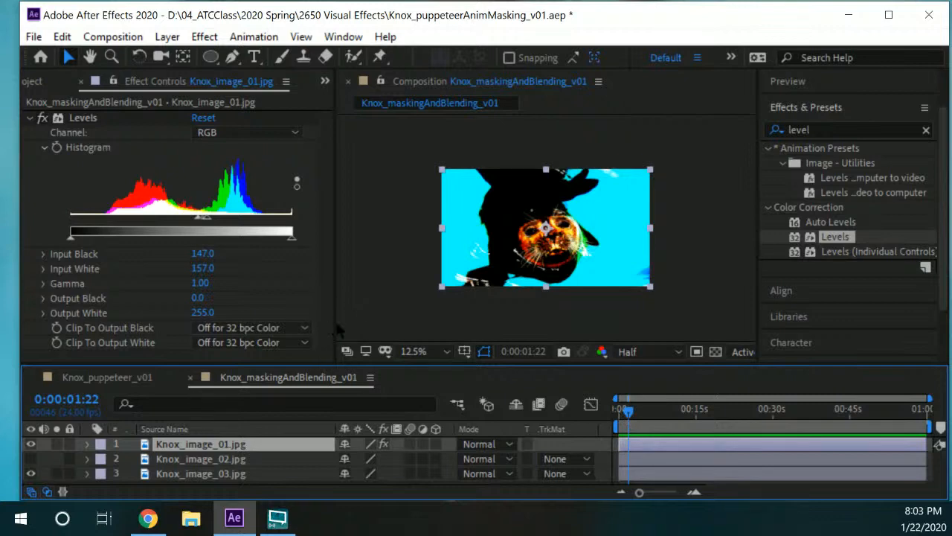
left_click(424, 352)
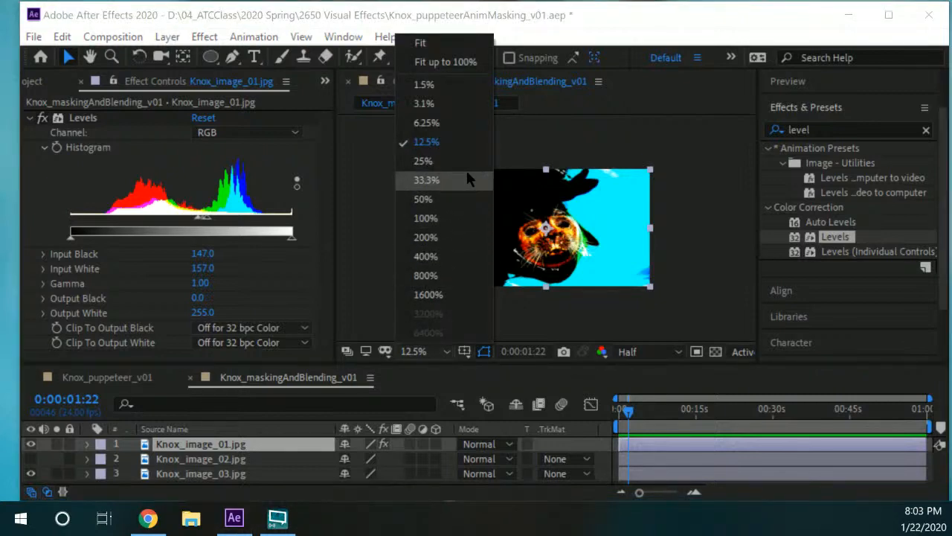
left_click(477, 62)
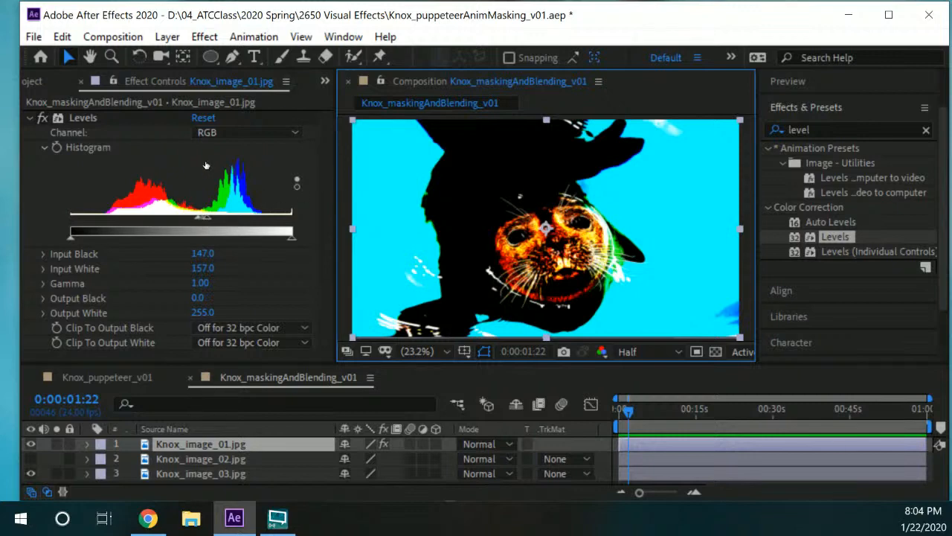
left_click(30, 118)
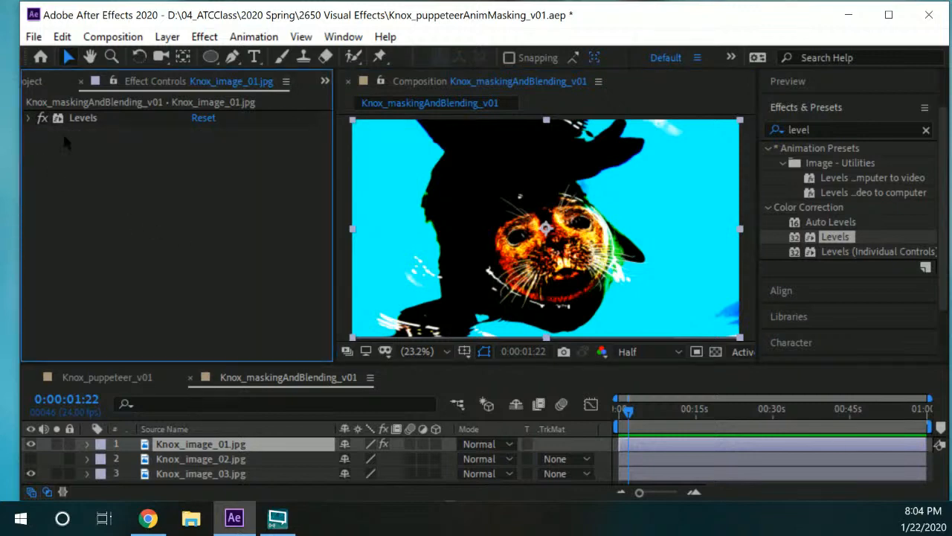
- Search the effects and presets for "thresfold" in place of the previous search term
left_click(120, 117)
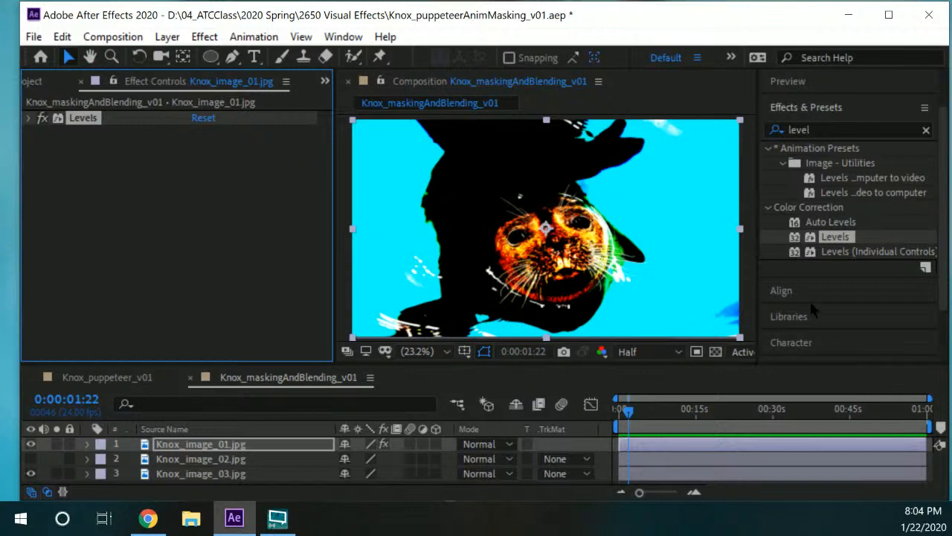
left_click(852, 129)
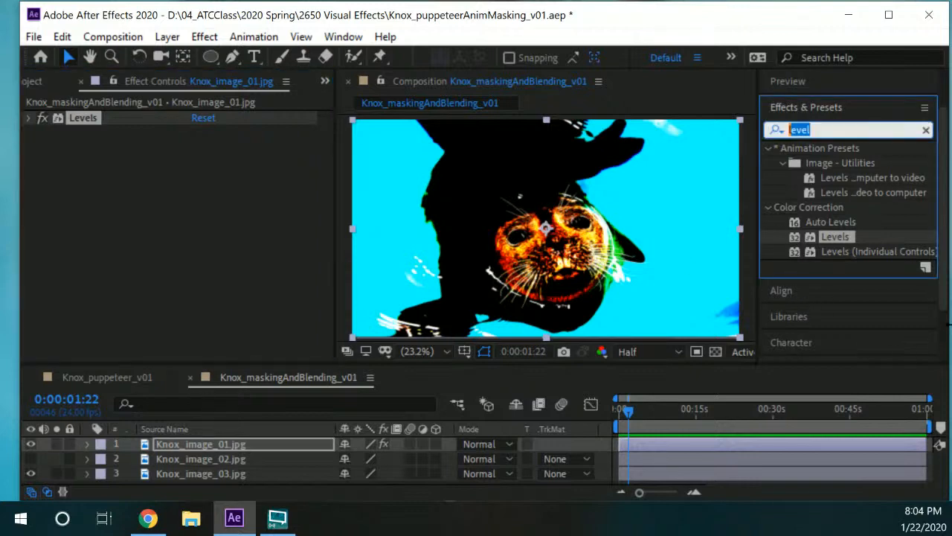
key("BackSpace")
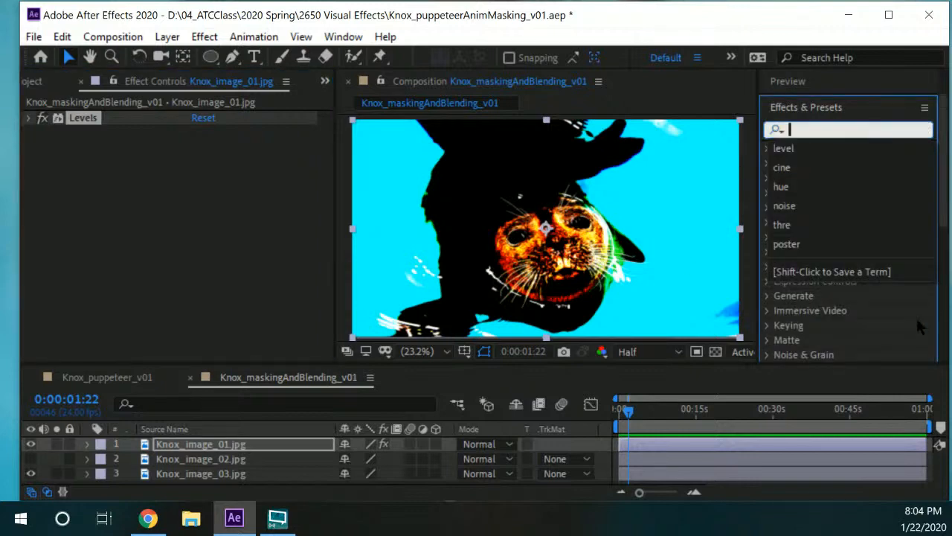
type("thres")
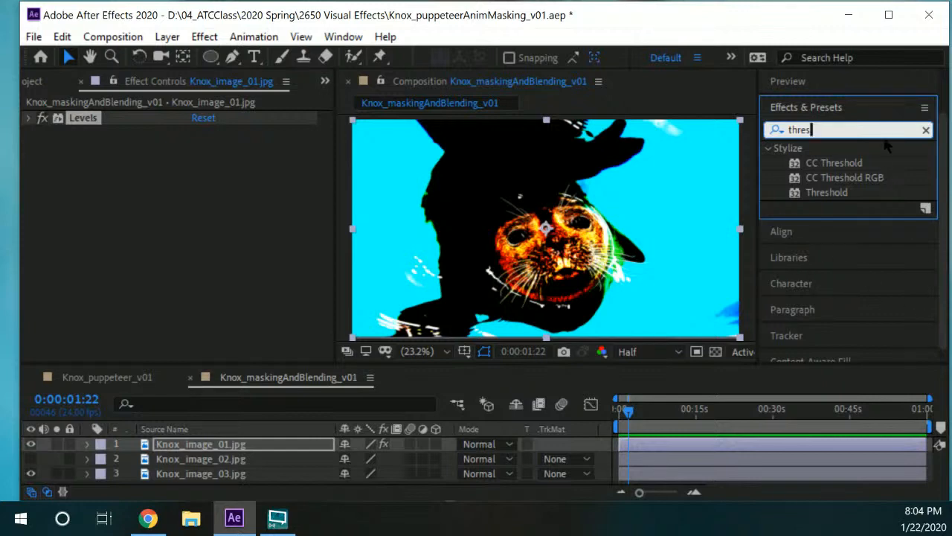
type("fol")
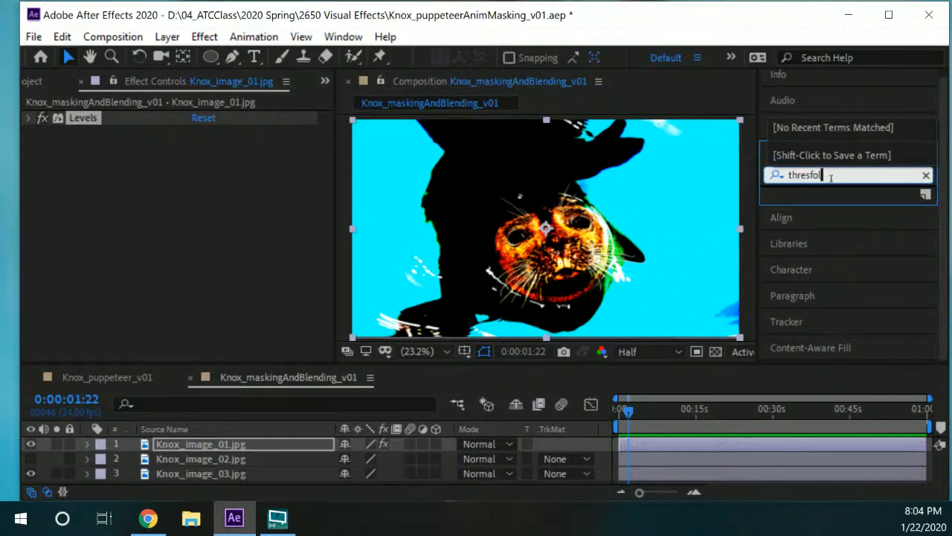
type("d")
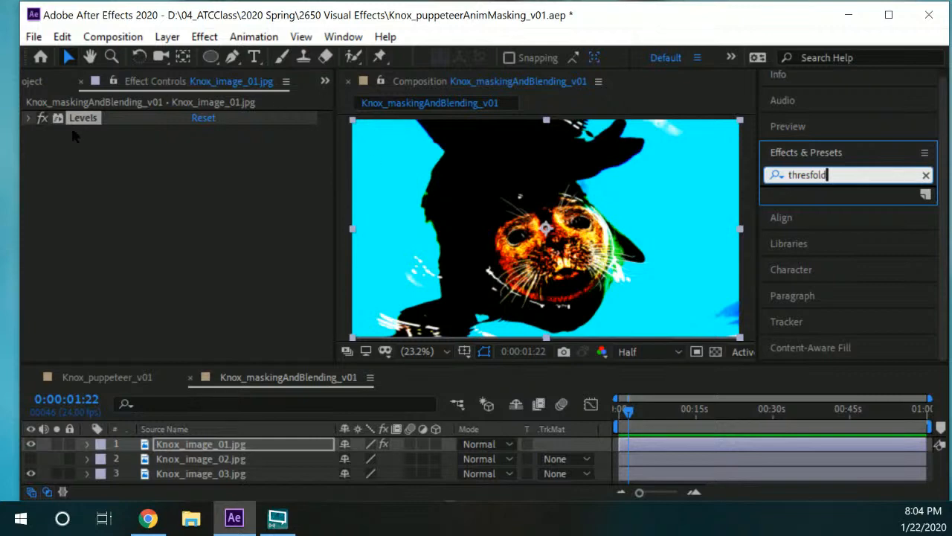
- Expand the Levels effect on Knox_image_01.jpg and set both Input Black and Input White to 150
left_click(29, 118)
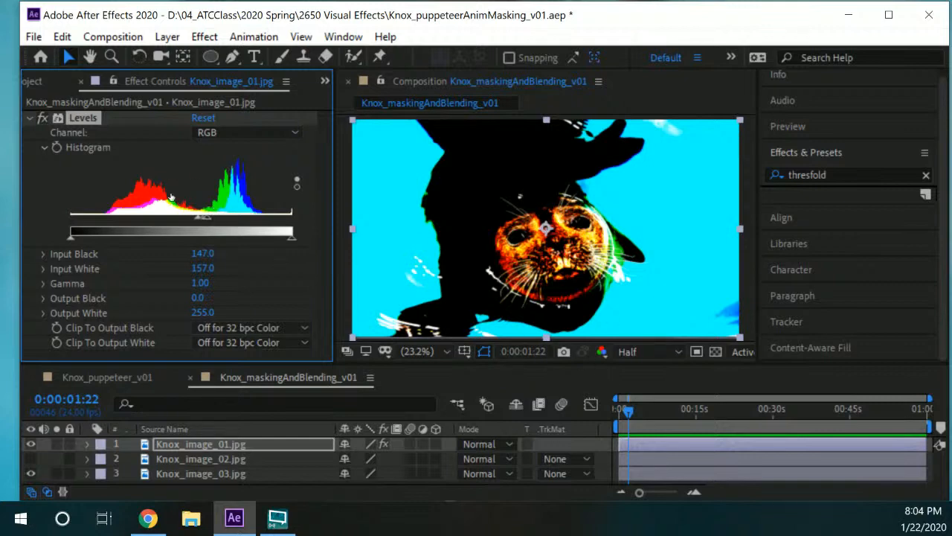
left_click_drag(206, 217, 194, 220)
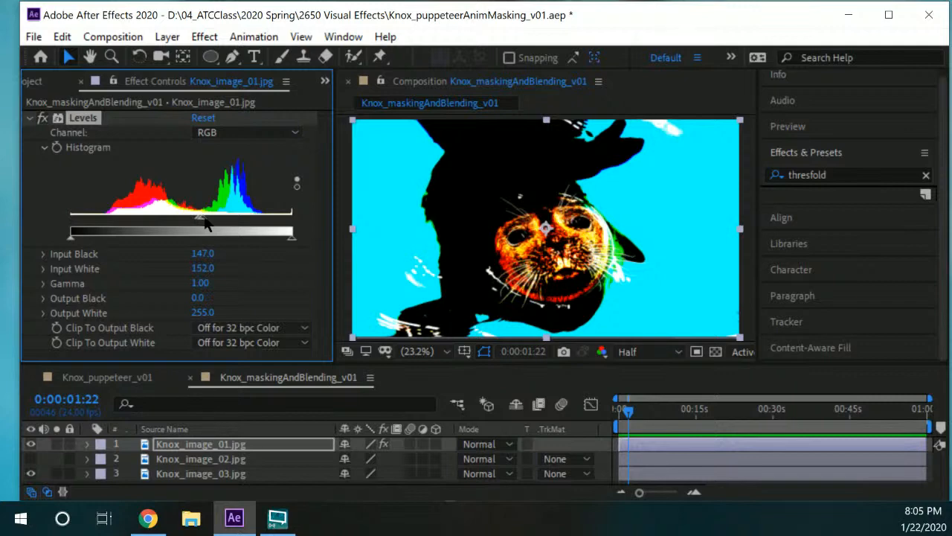
left_click_drag(199, 218, 200, 218)
- Review the Levels channel options and compare the histogram's single-colour and coloured displays, keeping the channel on RGB
left_click(295, 134)
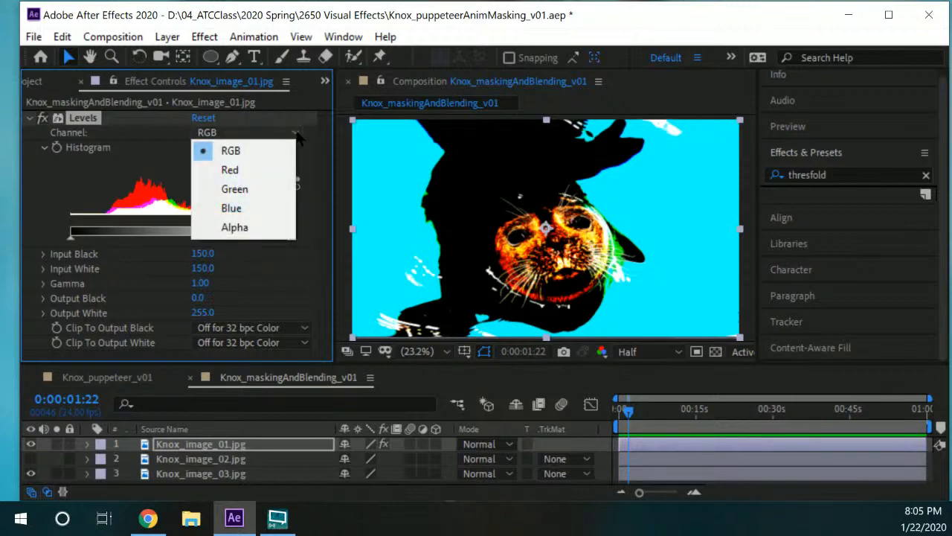
left_click(295, 132)
left_click(132, 168)
left_click(266, 133)
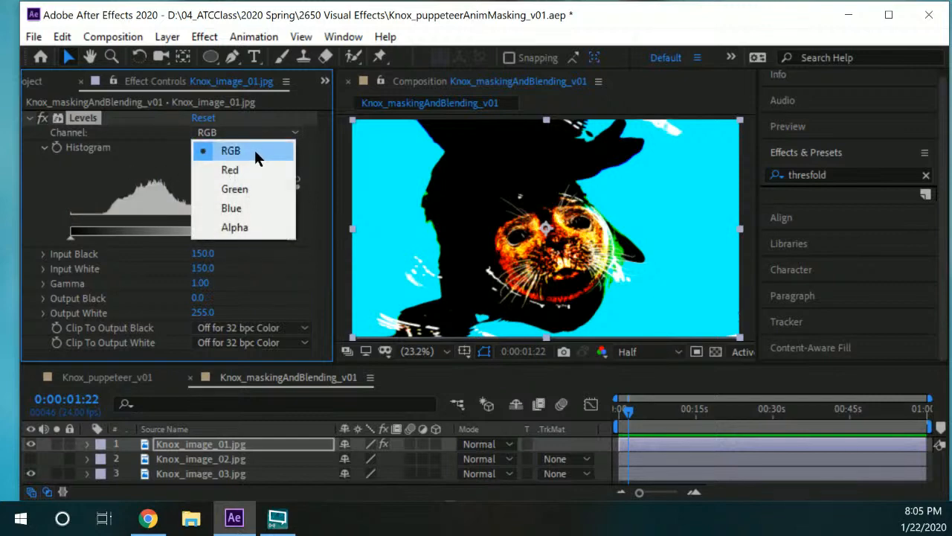
left_click(255, 153)
left_click(142, 192)
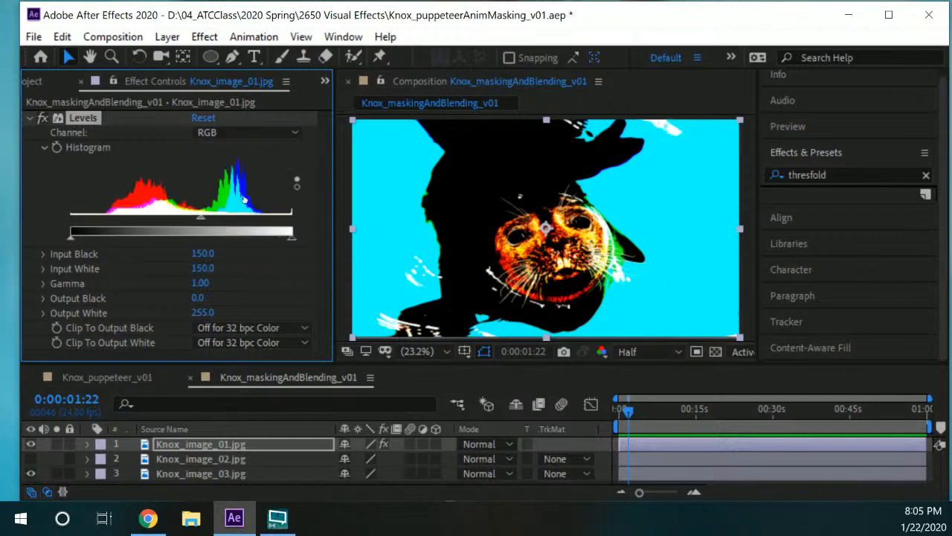
left_click(160, 204)
left_click(170, 203)
- Shorten the effects search to "thr" and apply the CC Threshold effect to the Knox_image_01.jpg layer
left_click(854, 174)
left_click(861, 178)
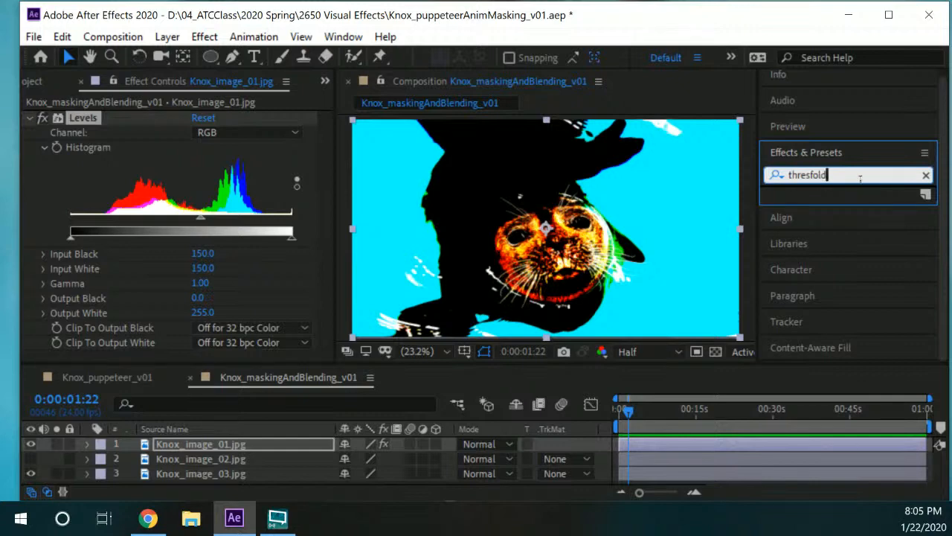
key("BackSpace")
key("BackSpace")
key("BackSpace")
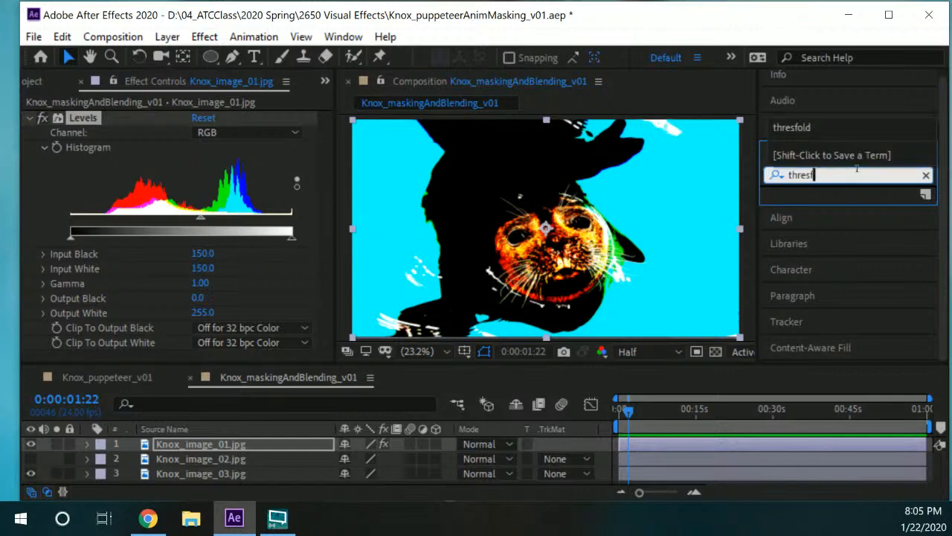
key("BackSpace")
key("BackSpace")
key("BackSpace")
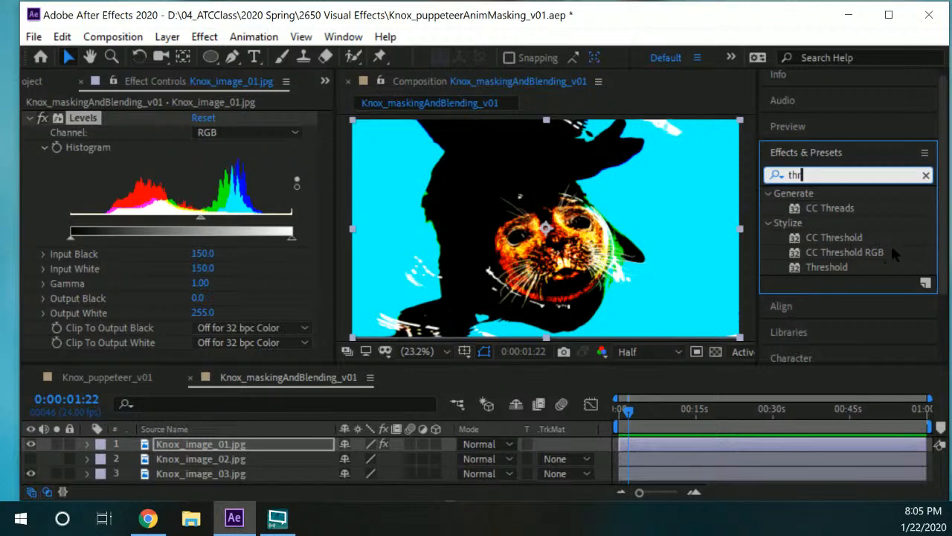
left_click(846, 238)
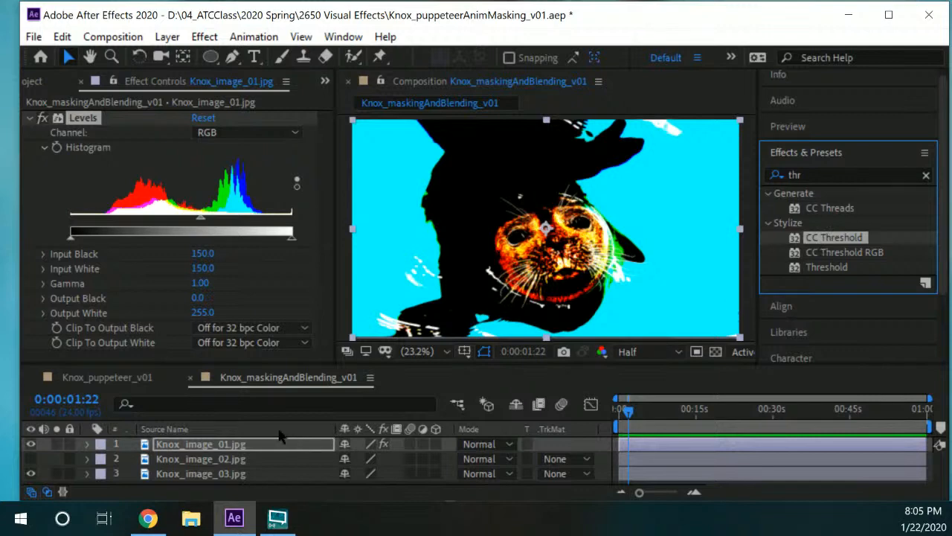
left_click(220, 445)
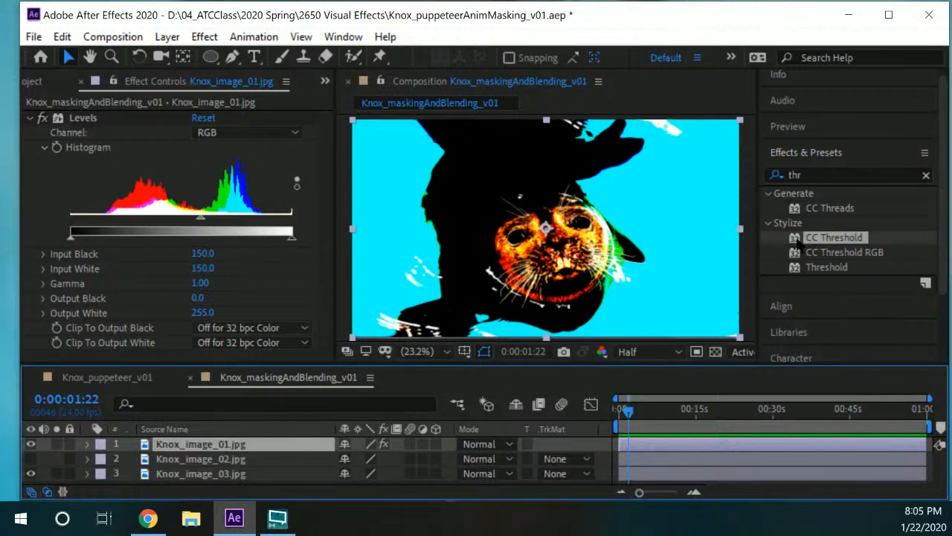
double_click(799, 240)
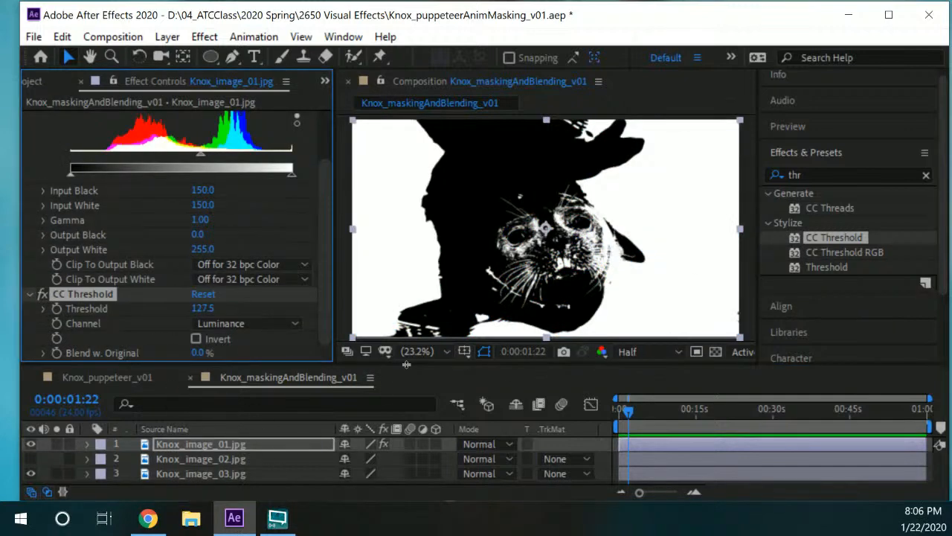
- Collapse the Levels effect's controls on the Knox_image_01.jpg layer and select that effect
left_click(238, 445)
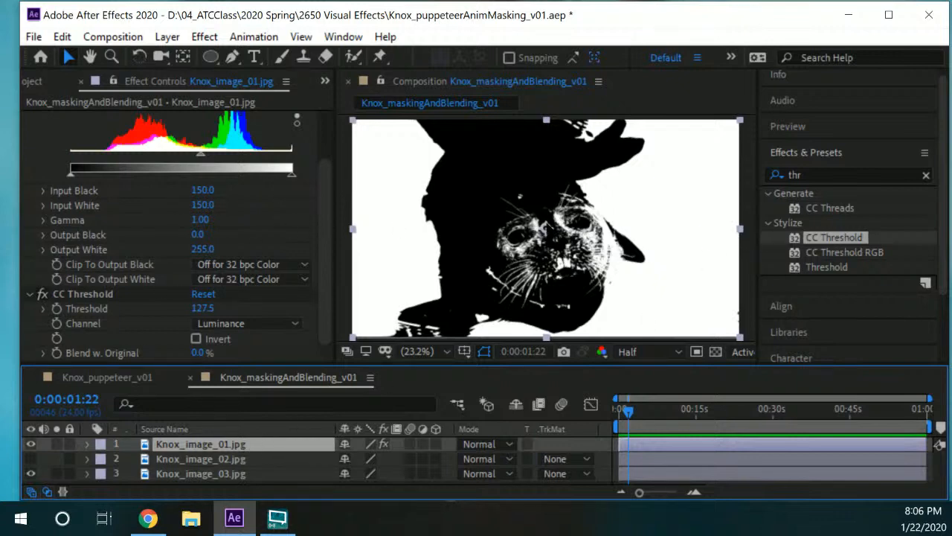
scroll(30, 163, "up", 2)
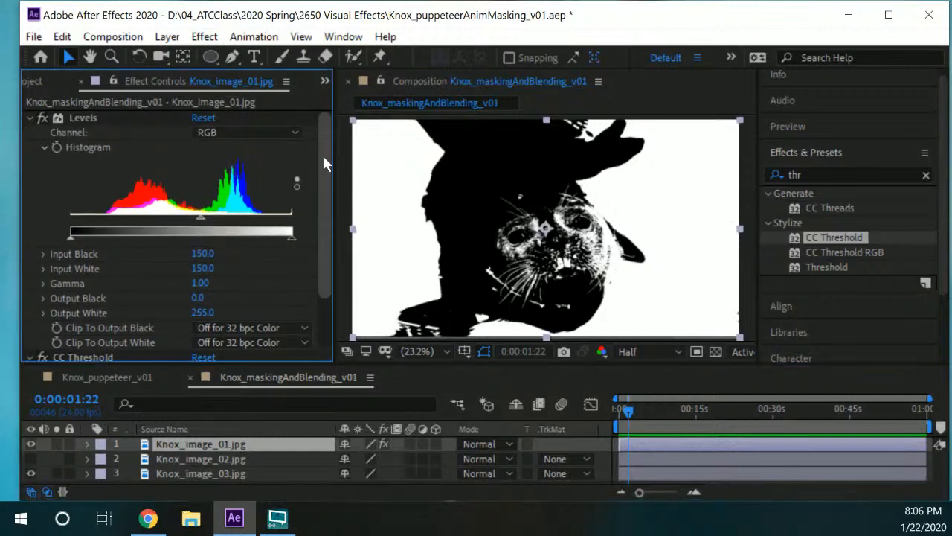
left_click_drag(322, 153, 328, 123)
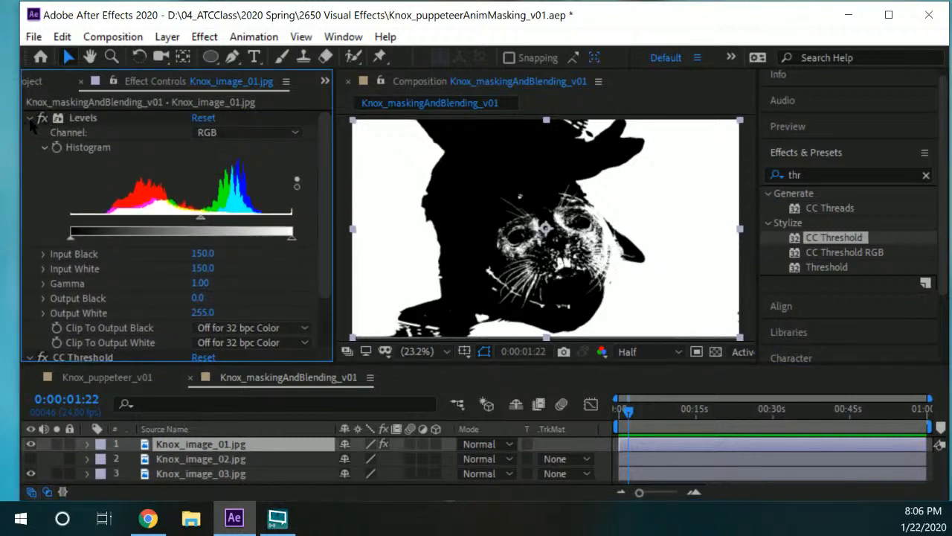
left_click(31, 119)
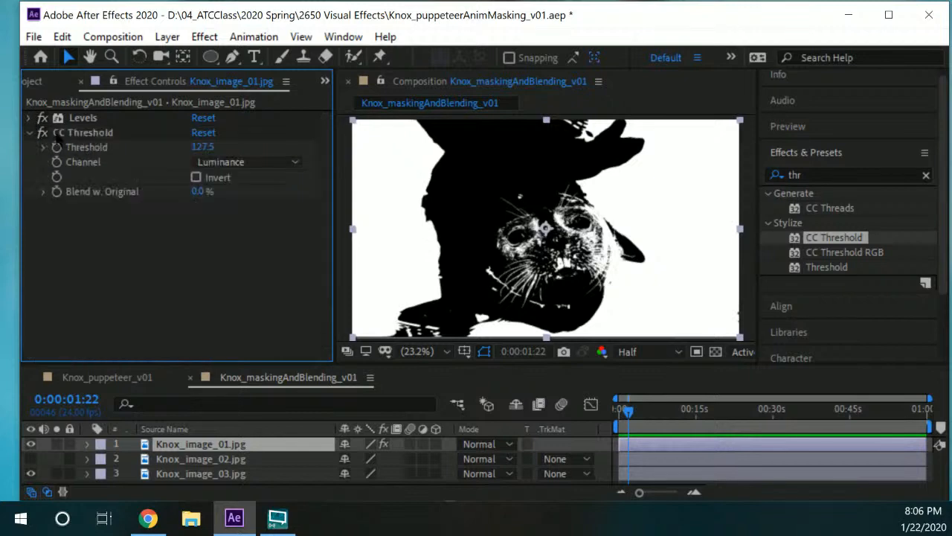
left_click(97, 119)
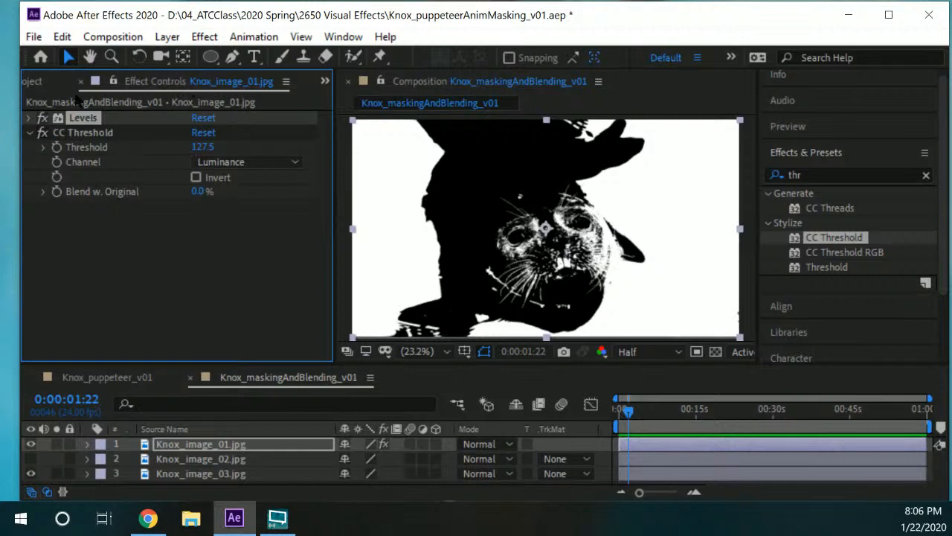
- Display the project's item list and return to the effect controls of Knox_image_01.jpg
left_click(31, 81)
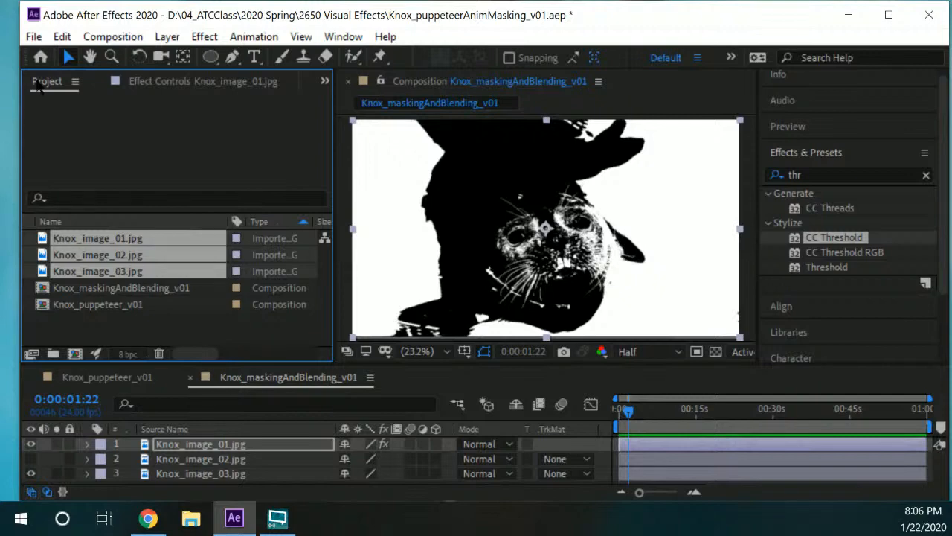
left_click(163, 82)
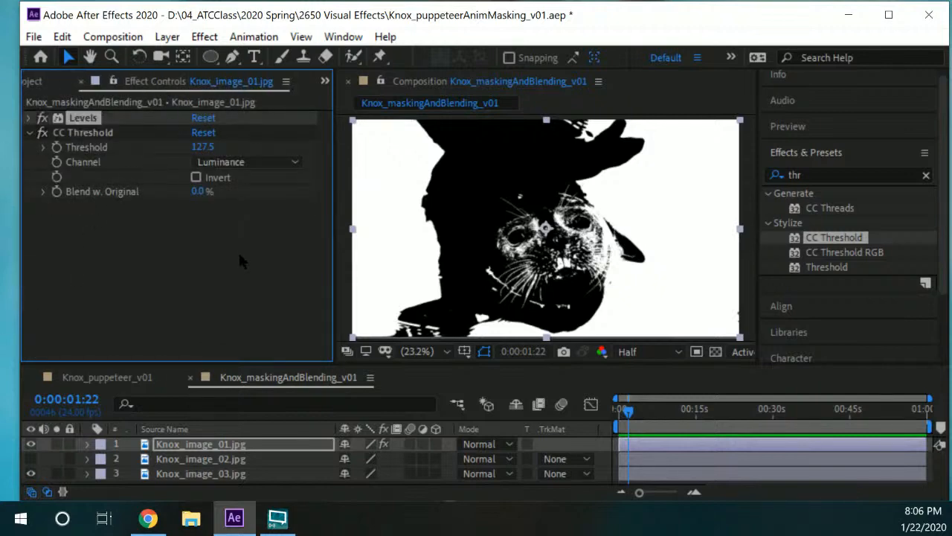
left_click(116, 227)
- Adjust the CC Threshold effect's Threshold to 173.4
left_click(90, 131)
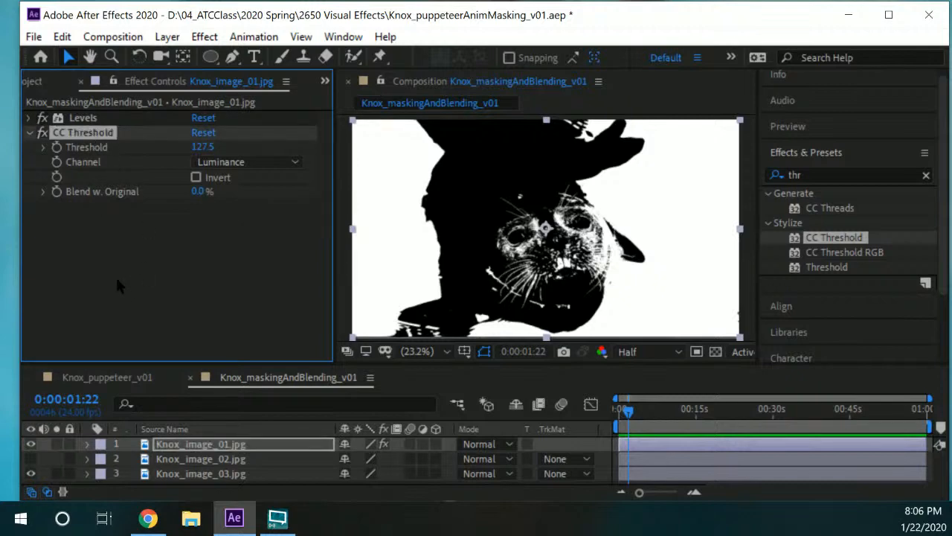
left_click(203, 147)
type("193.8")
key("Return")
left_click_drag(228, 147, 198, 146)
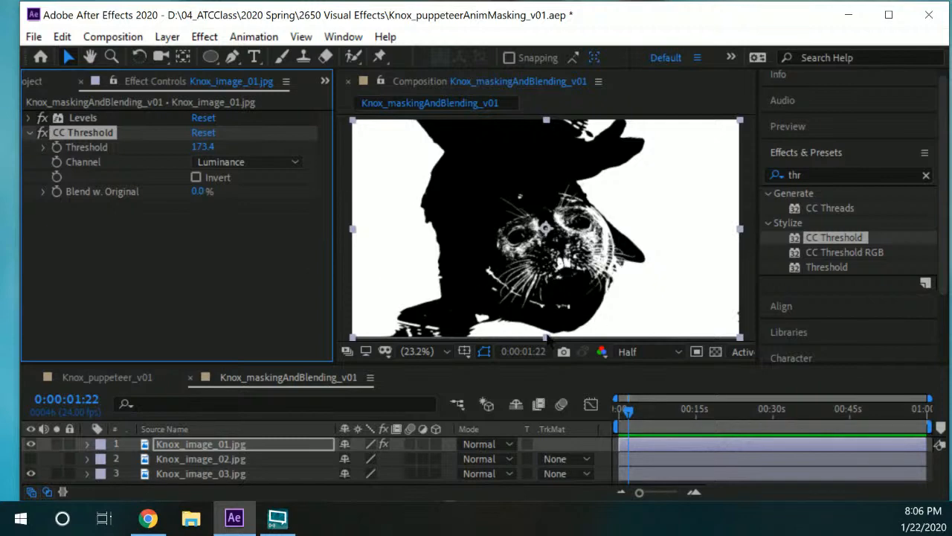
- Set the CC Threshold effect's Threshold to 173.2 and collapse its controls
left_click(207, 148)
left_click(219, 148)
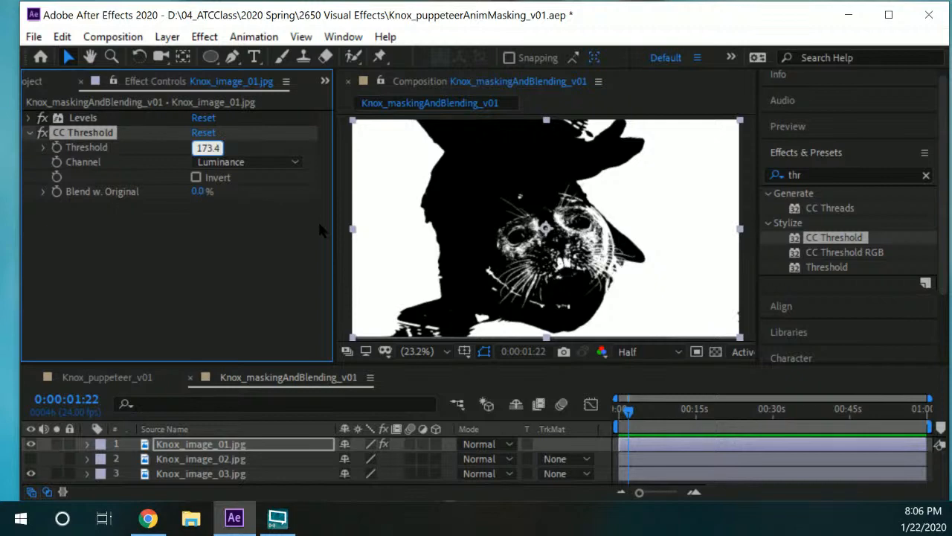
key("BackSpace")
key("BackSpace")
type("73.2")
key("Return")
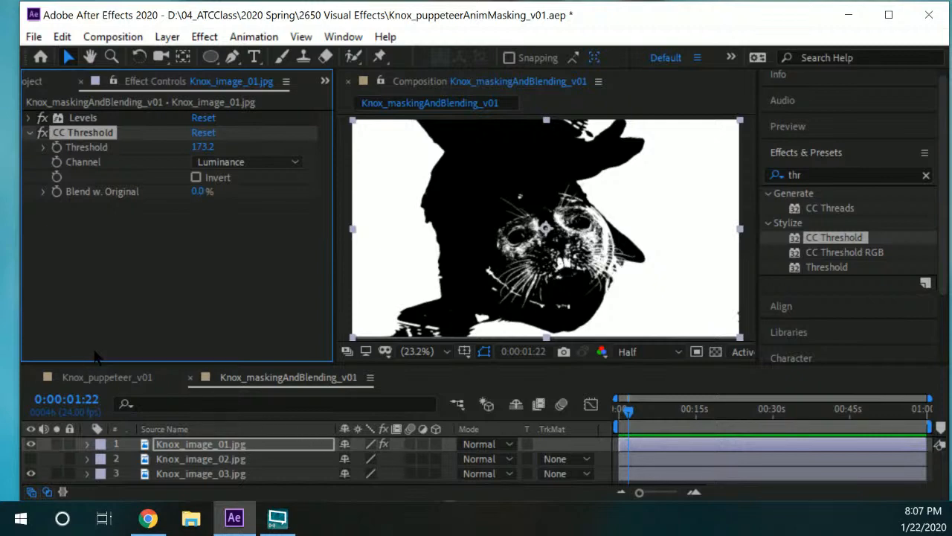
left_click(30, 132)
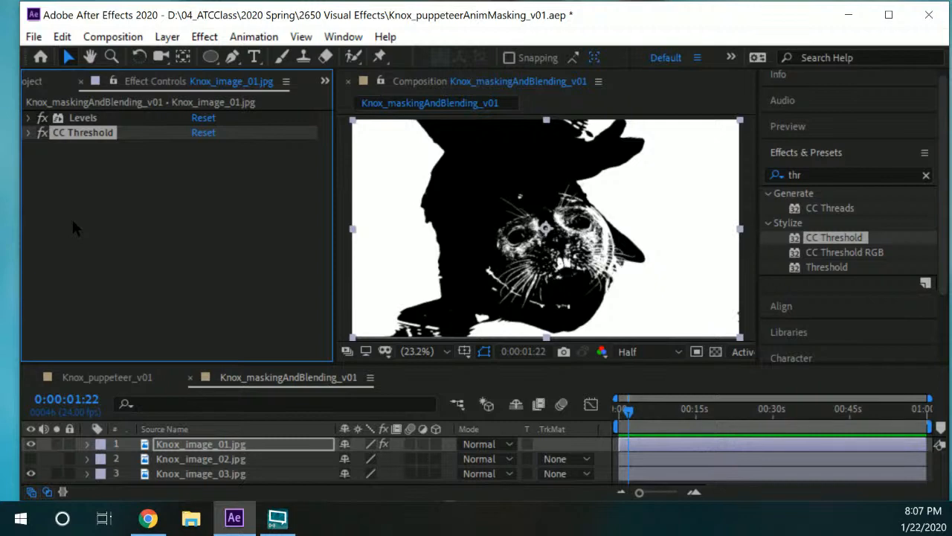
- Examine the Levels effect's settings on Knox_image_01.jpg, collapse them and select the CC Threshold effect
left_click(91, 122)
left_click(28, 117)
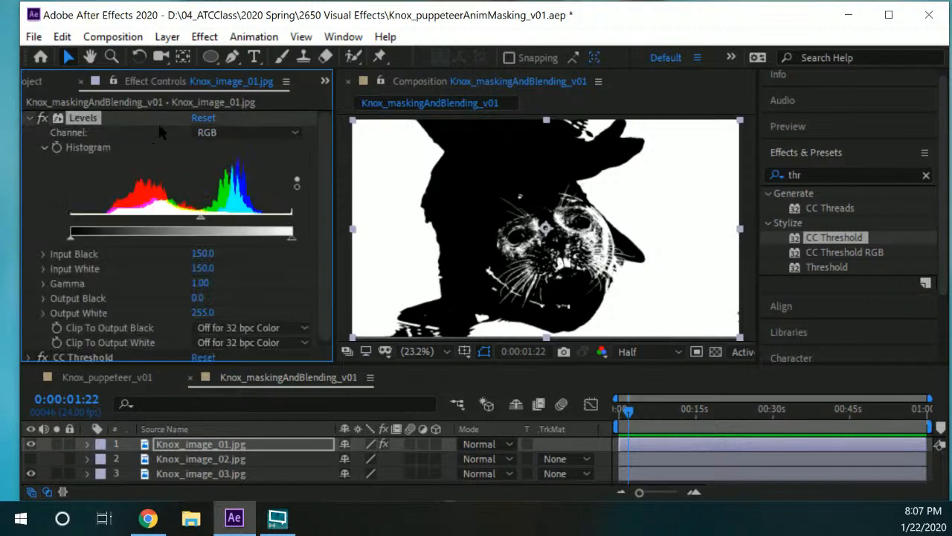
left_click(29, 118)
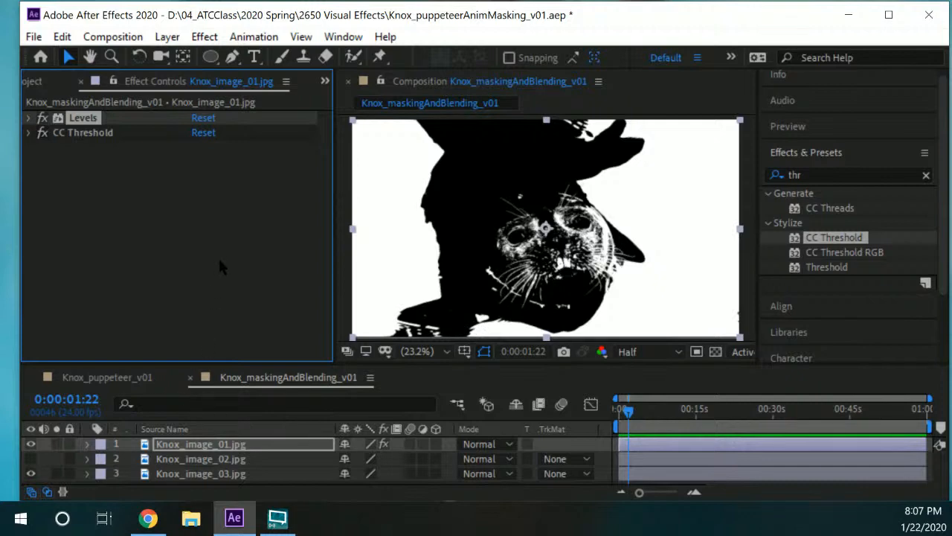
left_click(87, 133)
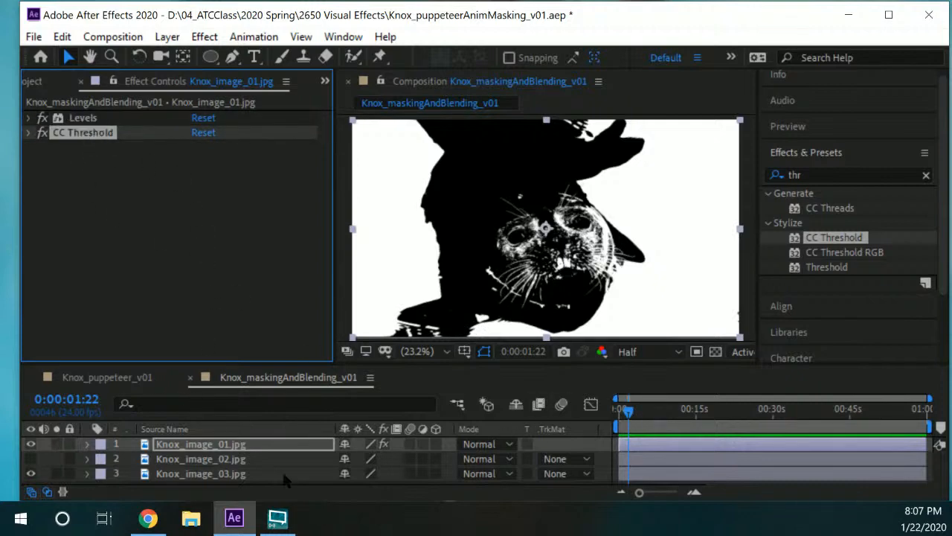
- Select the Knox_image_01.jpg layer and check where its effect controls are shown beside the project's item list
left_click(254, 445)
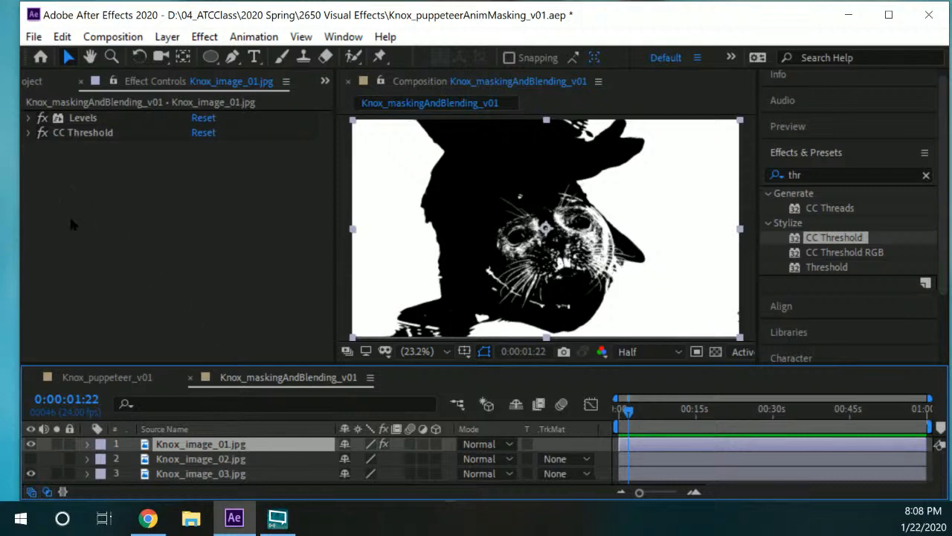
left_click(49, 83)
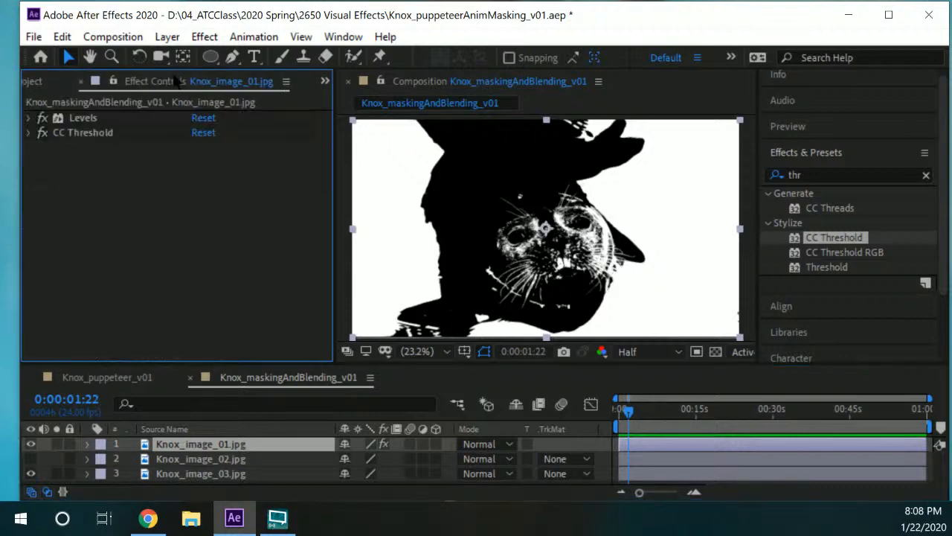
left_click(170, 83)
left_click(211, 447)
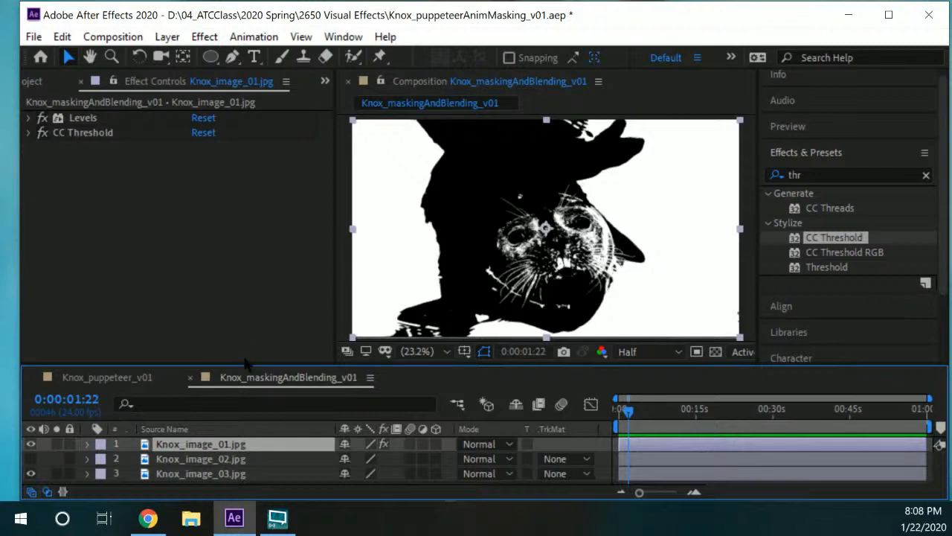
- Add another copy of Knox_image_01.jpg from the project items above all layers of Knox_maskingAndBlending_v01
left_click(50, 86)
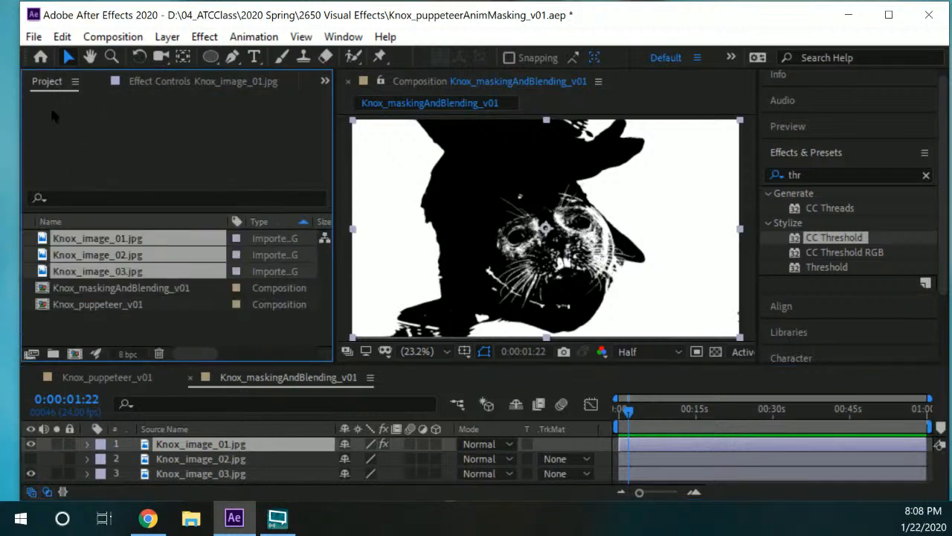
left_click(243, 329)
left_click(98, 256)
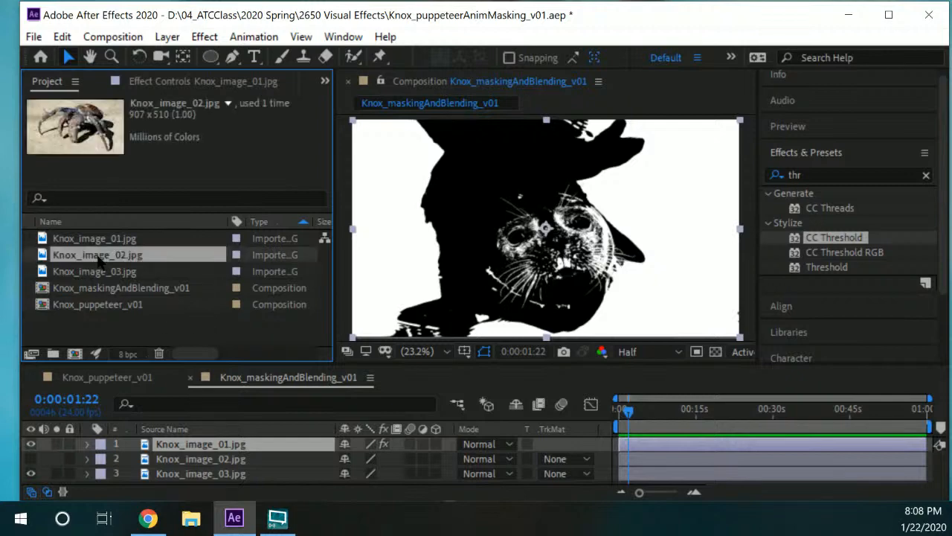
left_click(113, 272)
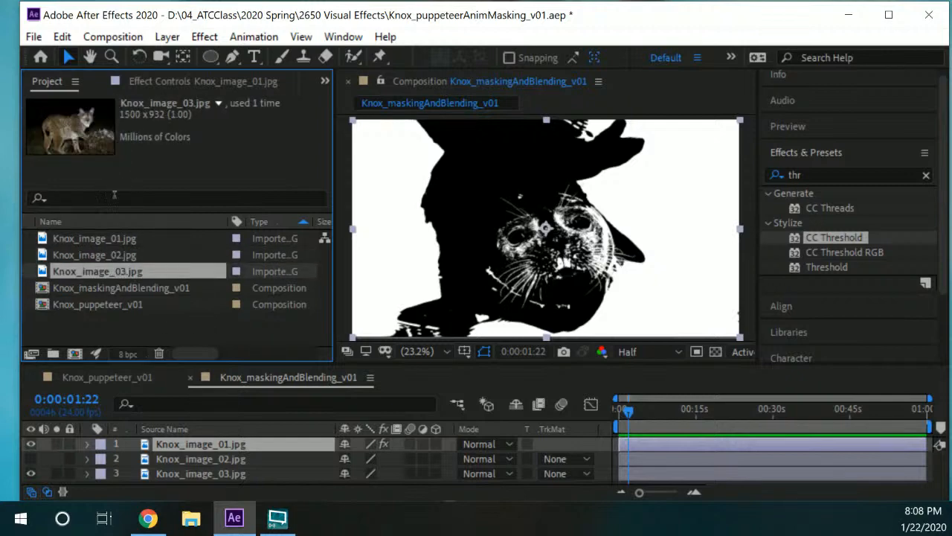
left_click(101, 239)
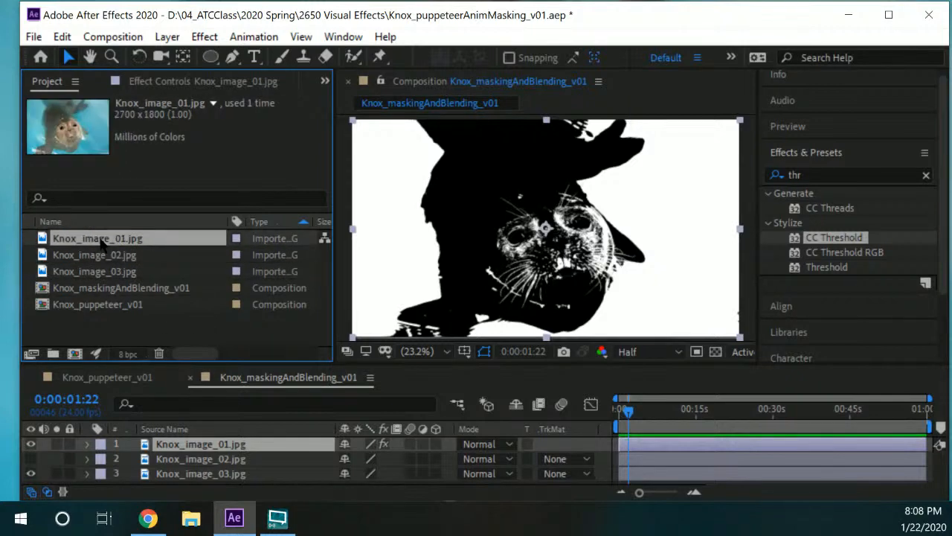
left_click_drag(103, 242, 174, 445)
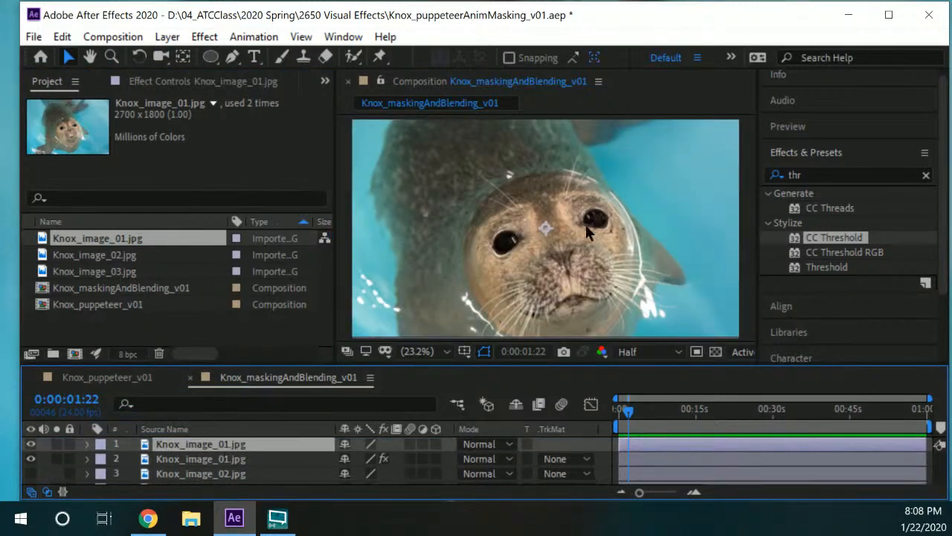
left_click(601, 189)
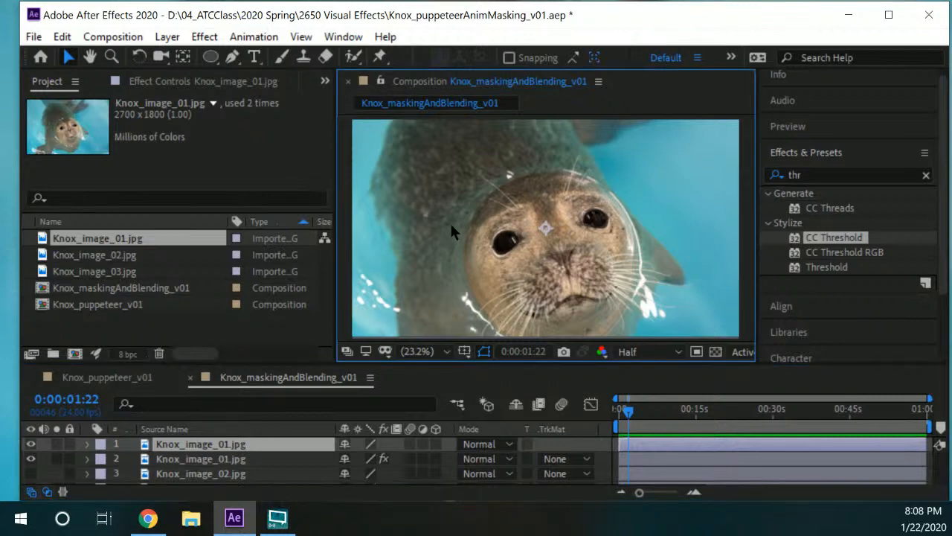
- Compare the two Knox_image_01.jpg layers by selecting them alternately, ending on the new copy without effects
left_click(204, 459)
left_click(202, 448)
left_click(204, 459)
left_click(203, 448)
left_click(202, 458)
left_click(201, 450)
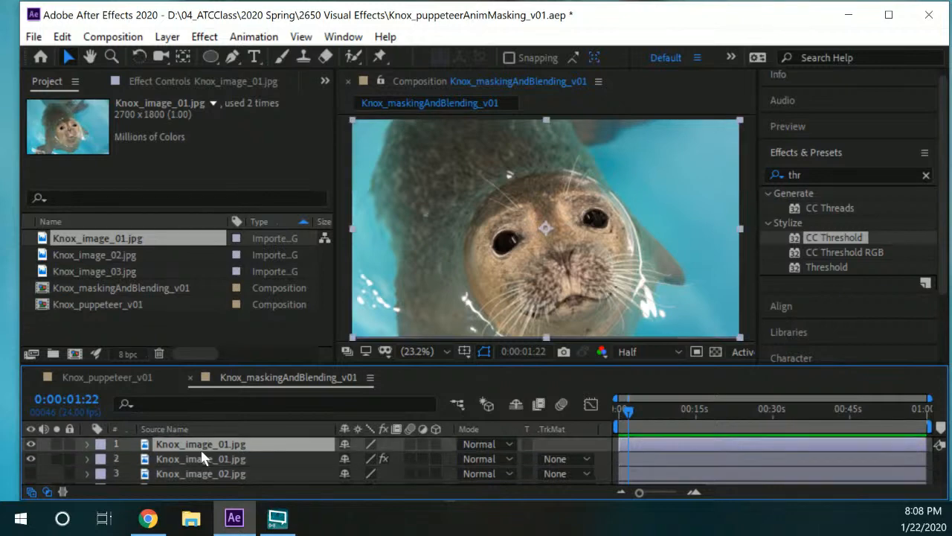
left_click(203, 458)
left_click(202, 447)
left_click(203, 457)
left_click(202, 447)
left_click(202, 459)
left_click(203, 448)
left_click(203, 458)
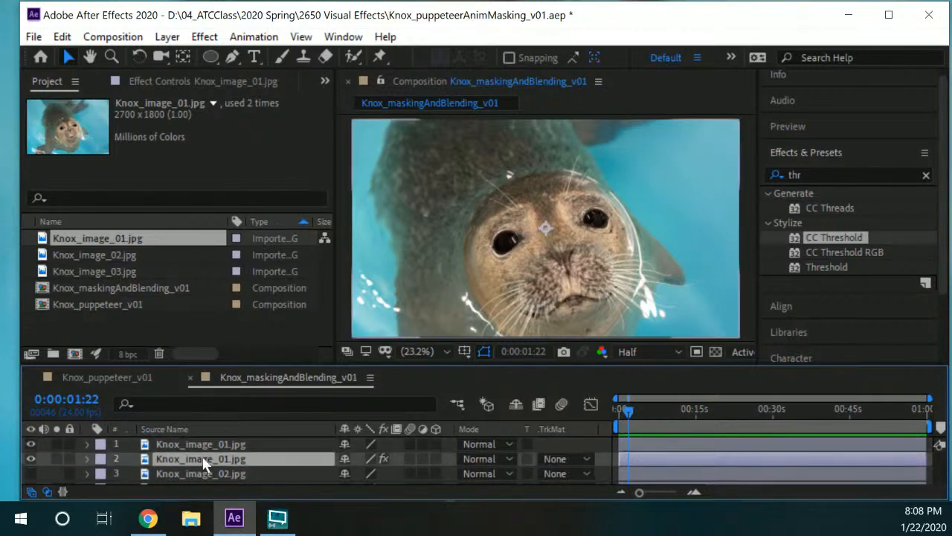
left_click(202, 447)
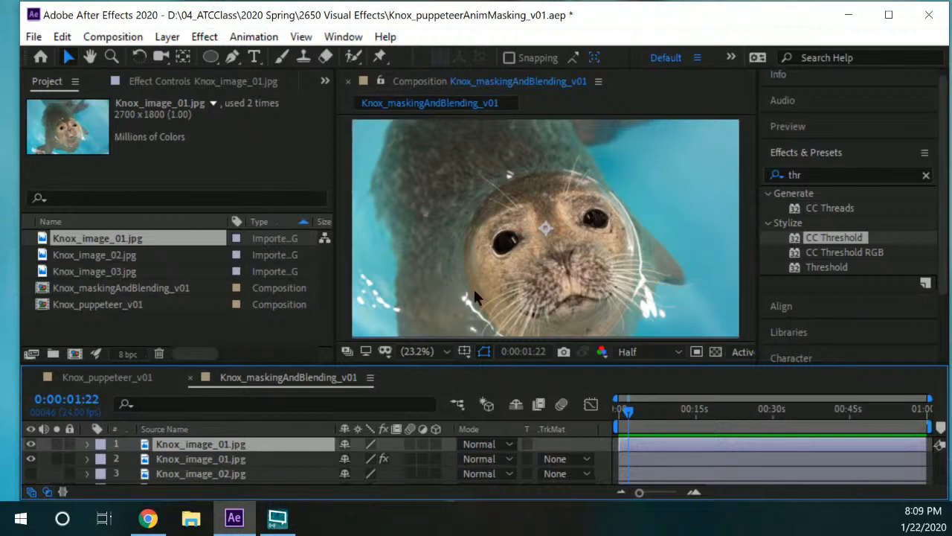
- Fit the new Knox_image_01.jpg layer to the composition size
right_click(584, 187)
mouse_move(713, 88)
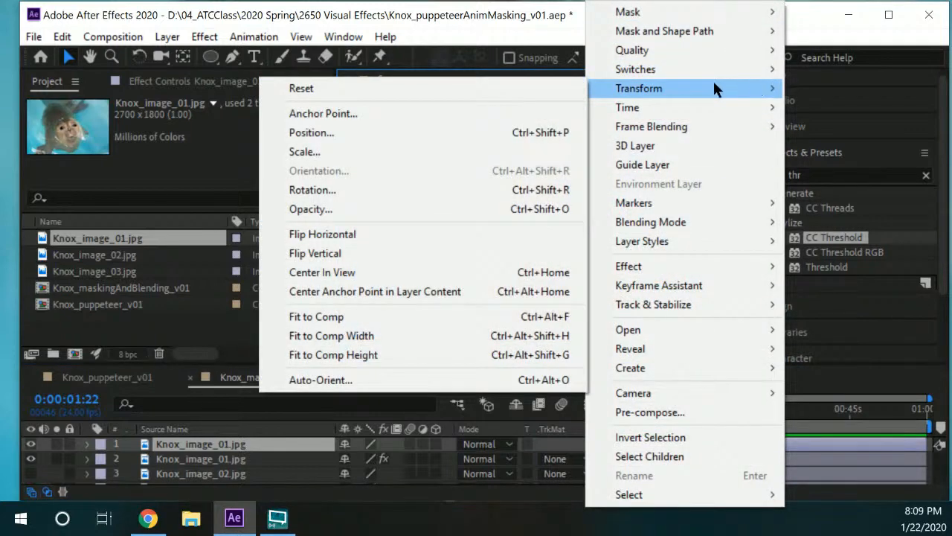
left_click(476, 318)
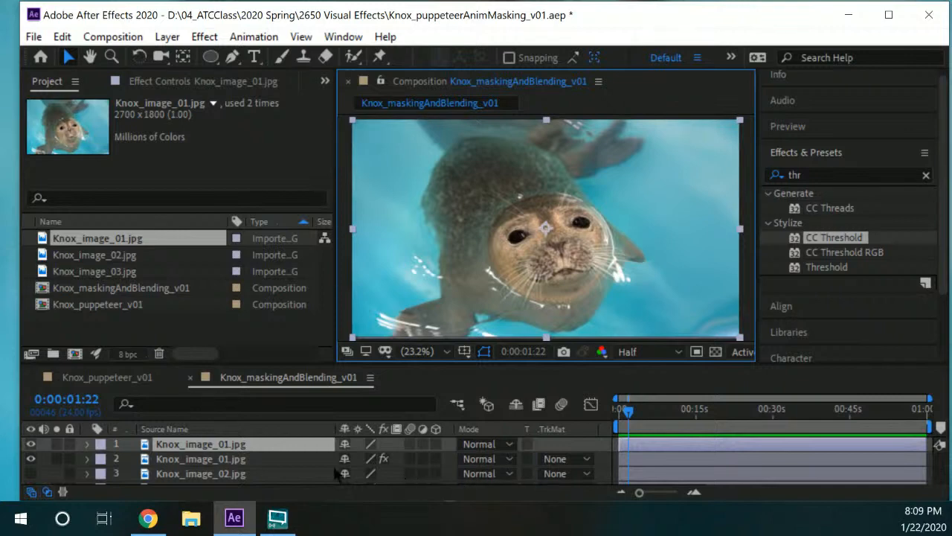
- Reorder the two seal layers so the one with effects lies above the unmodified copy, and select it
left_click(261, 458)
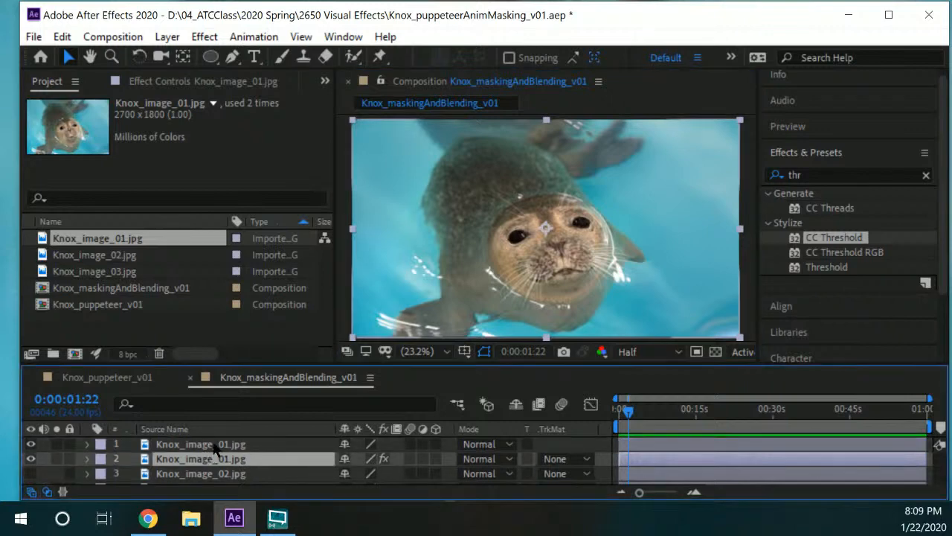
left_click(215, 445)
left_click(244, 457)
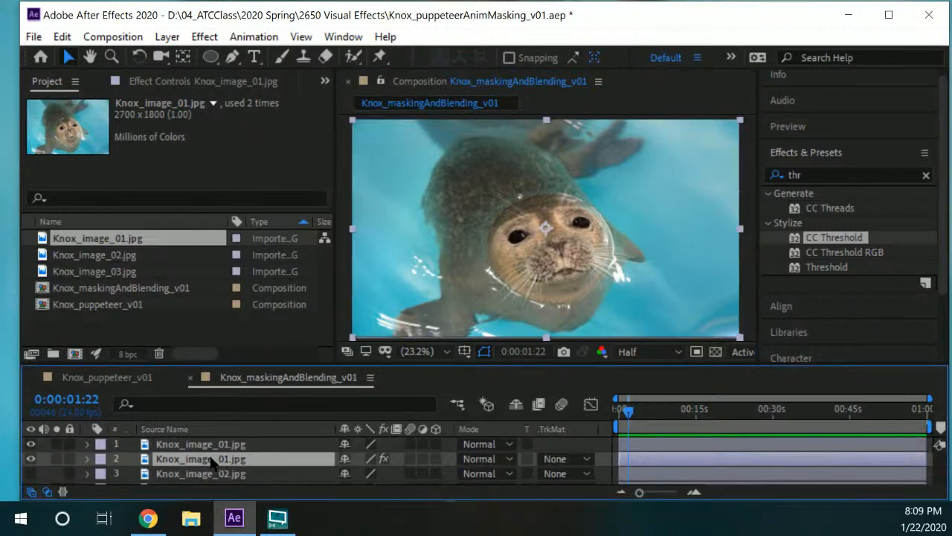
left_click_drag(296, 444, 304, 470)
left_click(252, 445)
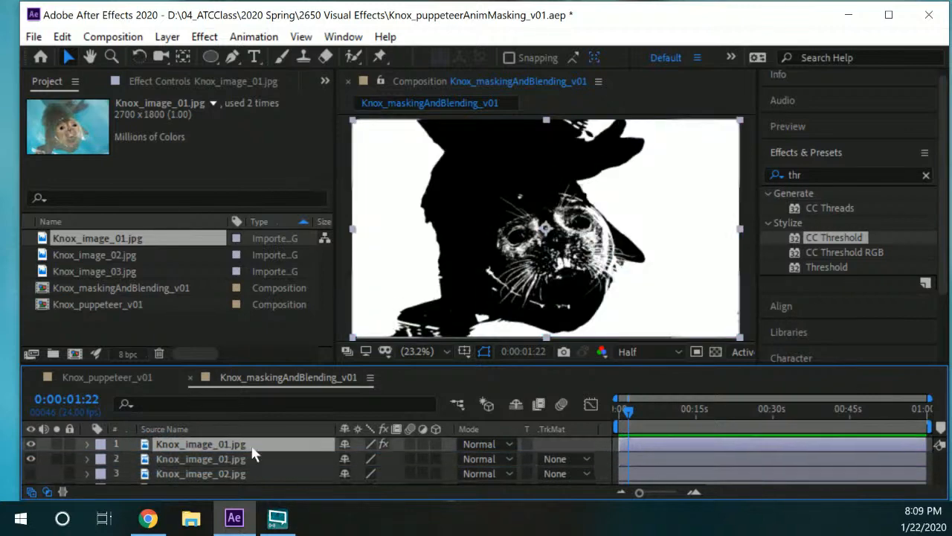
- Set the top Knox_image_01.jpg layer's blending mode to Stencil Luma and inspect the seal's face and whiskers up close
left_click(487, 445)
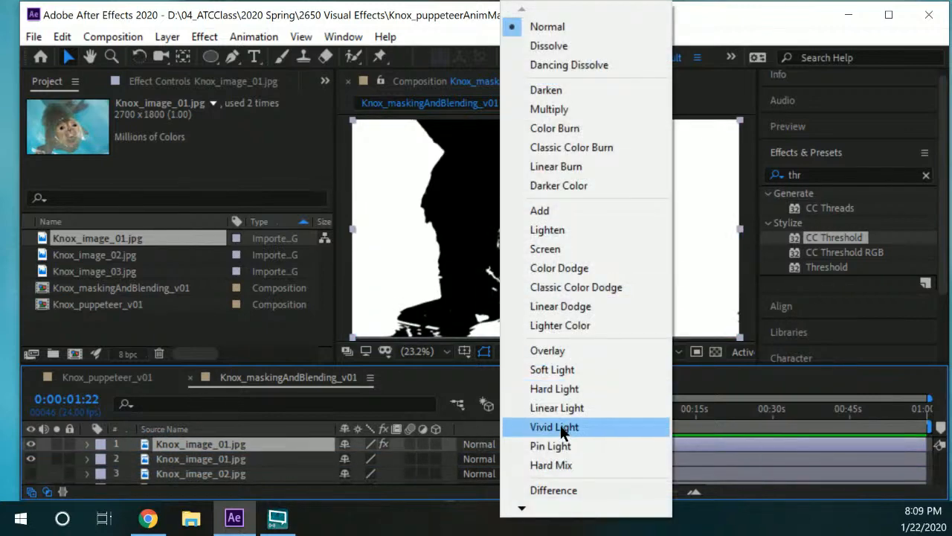
mouse_move(537, 509)
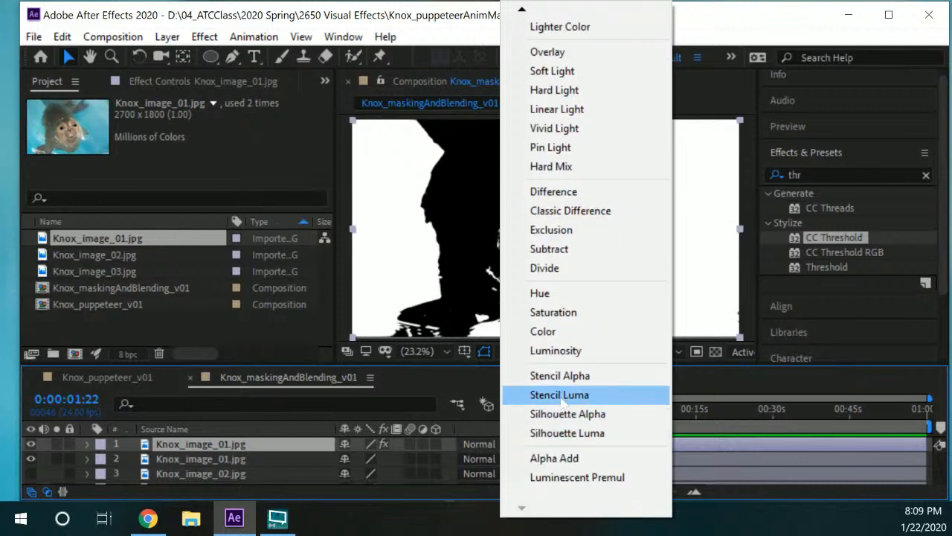
left_click(559, 394)
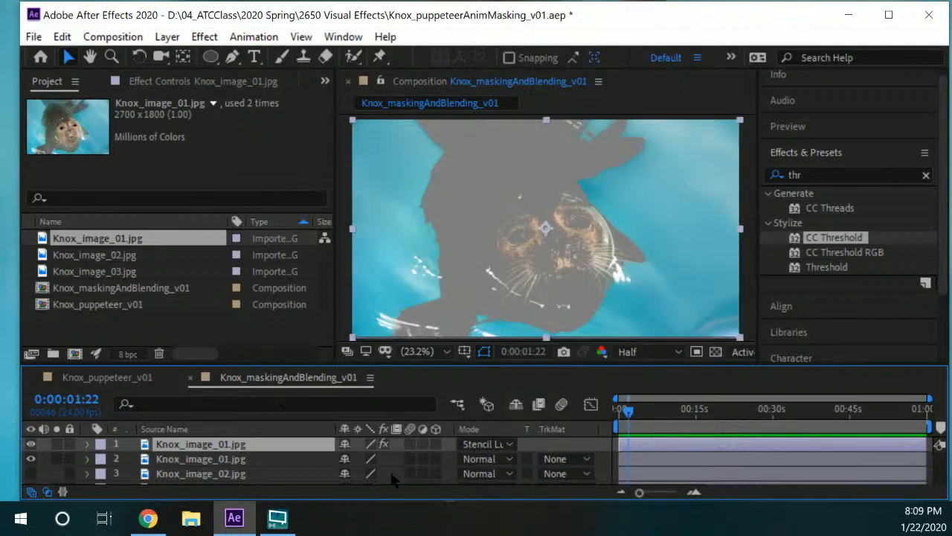
scroll(577, 247, "up", 5)
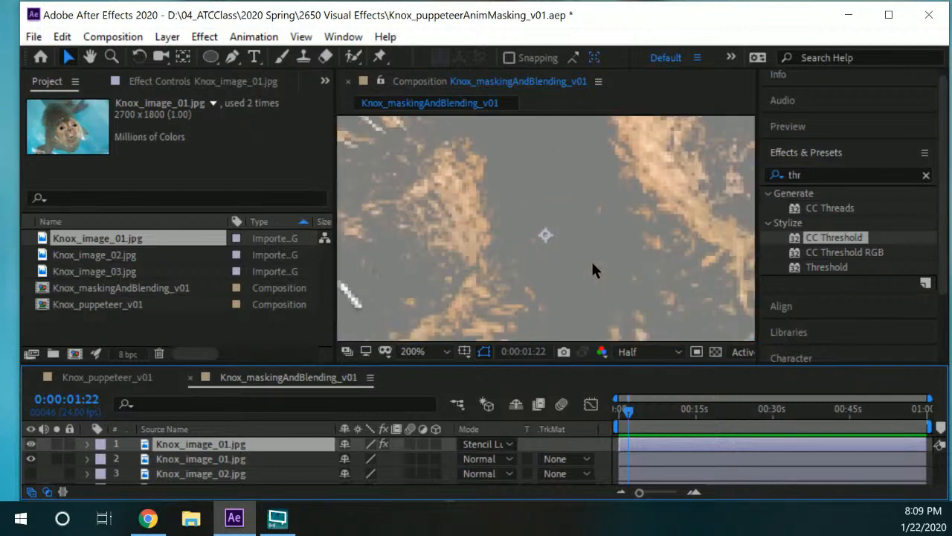
key("space")
left_click_drag(568, 222, 680, 350)
left_click_drag(518, 204, 500, 303)
left_click_drag(584, 181, 492, 279)
left_click_drag(735, 270, 445, 143)
- Set the top Knox_image_01.jpg layer's blending mode to Silhouette Luma and view the whole seal
left_click(491, 445)
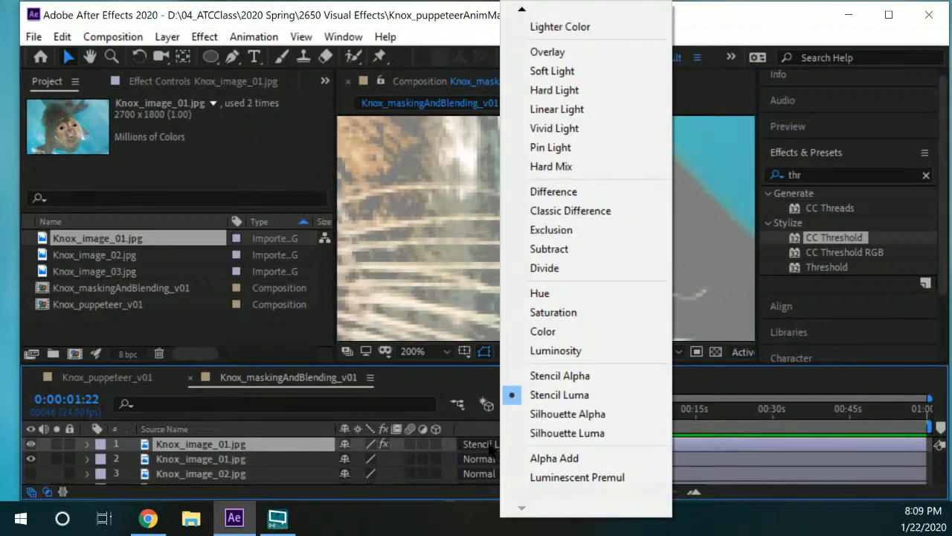
left_click(562, 432)
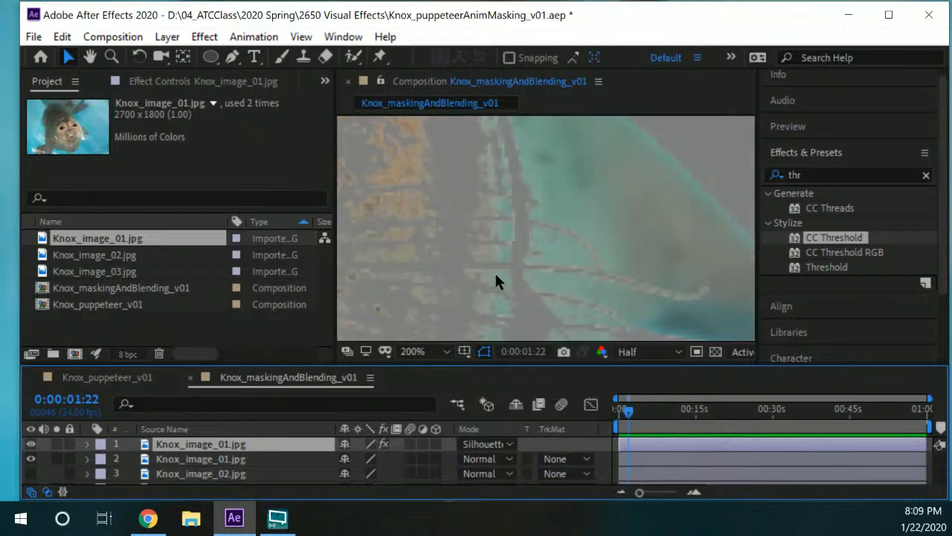
scroll(550, 265, "down", 3)
left_click_drag(494, 240, 526, 268)
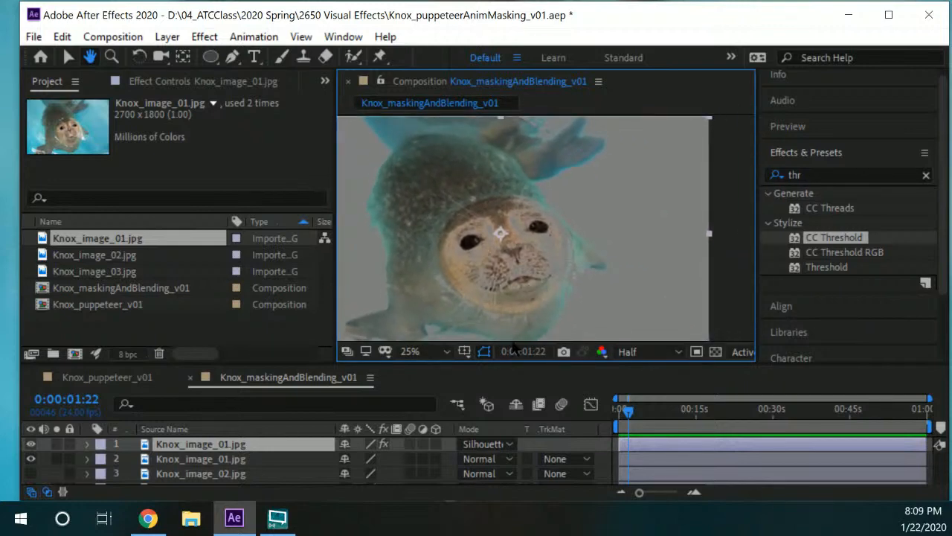
key("v")
left_click(509, 445)
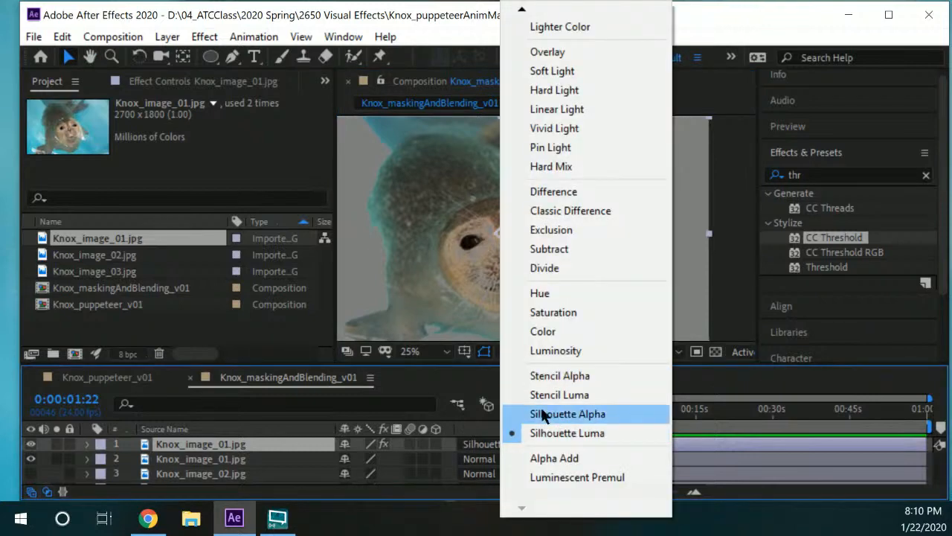
left_click(446, 379)
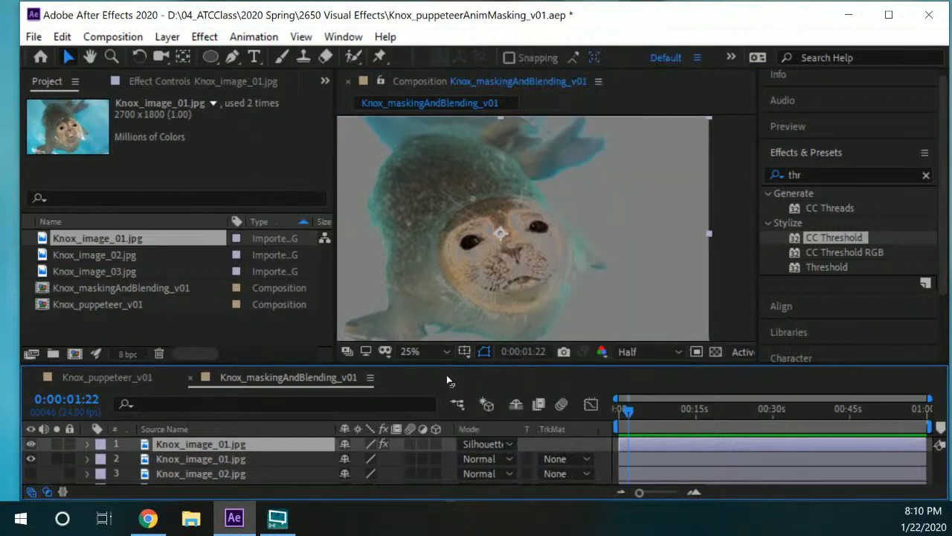
- Examine the seal cutout closely around the eye, the top of the head and the back
key("h")
left_click_drag(463, 243, 506, 216)
key("v")
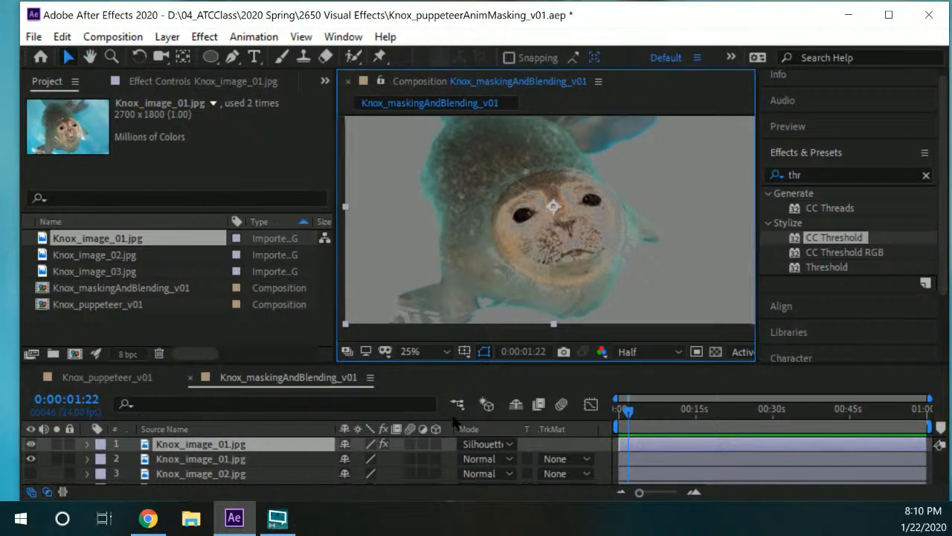
key("period")
key("period")
key("space")
left_click_drag(511, 210, 569, 318)
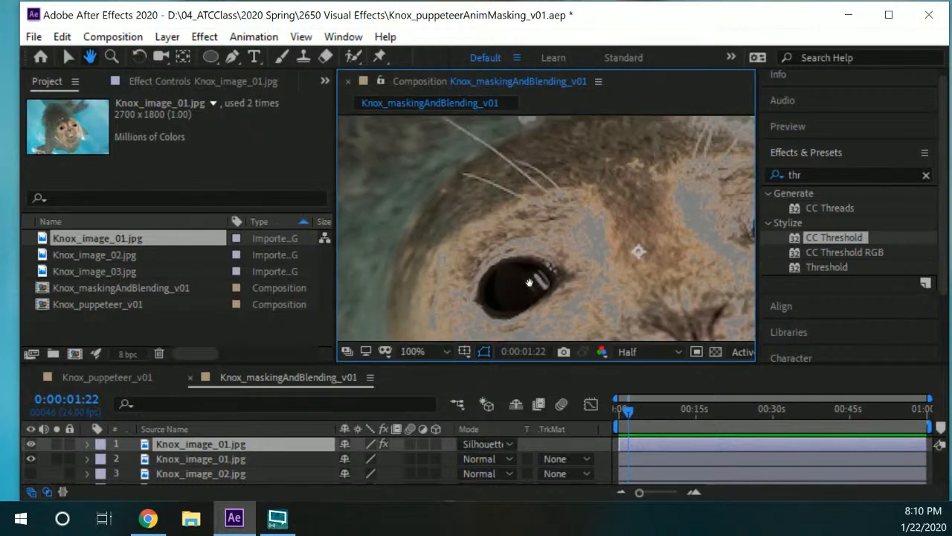
left_click_drag(536, 153, 595, 279)
left_click_drag(495, 201, 552, 332)
left_click_drag(558, 175, 524, 174)
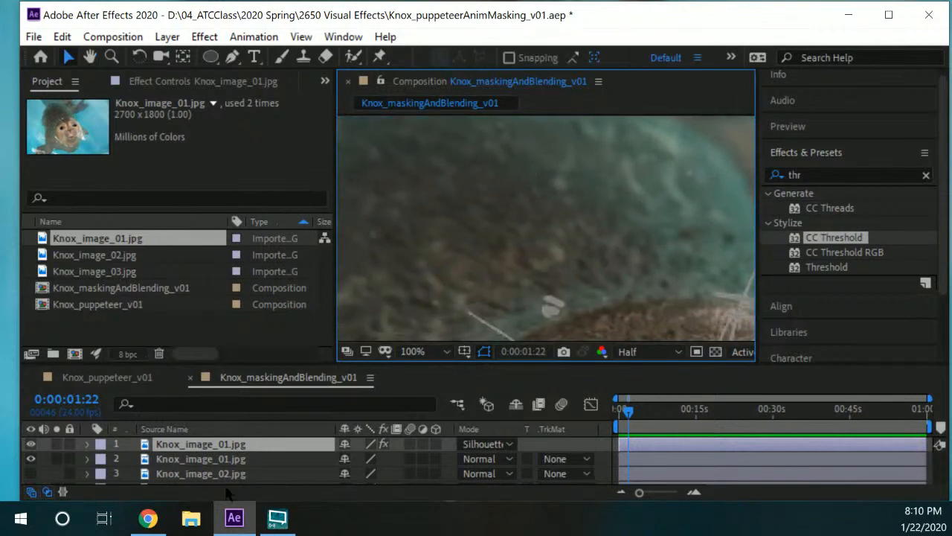
- Select the lower Knox_image_01.jpg layer and examine the cutout around the seal's chin and front flipper
left_click(193, 458)
key("comma")
key("comma")
key("comma")
key("comma")
key("comma")
left_click_drag(542, 322, 478, 243)
scroll(512, 289, "up", 3)
left_click_drag(491, 290, 567, 260)
mouse_move(470, 276)
left_mouse_down()
mouse_move(589, 268)
mouse_move(474, 262)
left_mouse_up()
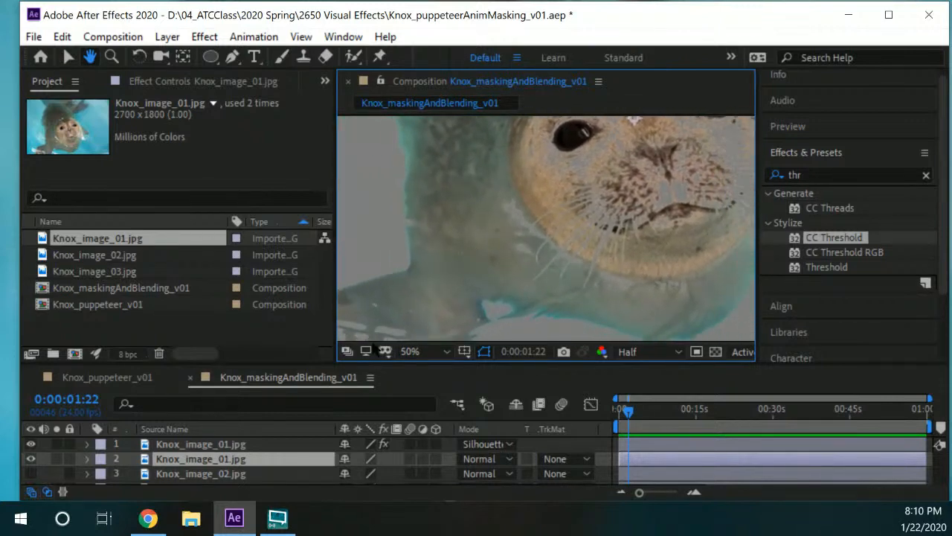
- Toggle the top layer's visibility to compare the cutout with the original seal, and inspect its back and rear flippers
left_click(30, 444)
left_click(30, 445)
left_click(30, 444)
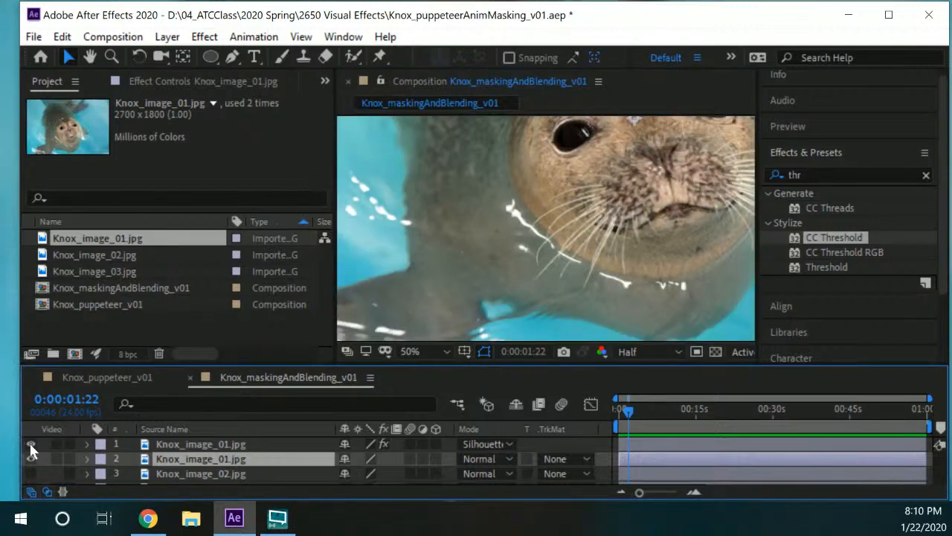
left_click(31, 445)
left_click(30, 445)
left_click(30, 444)
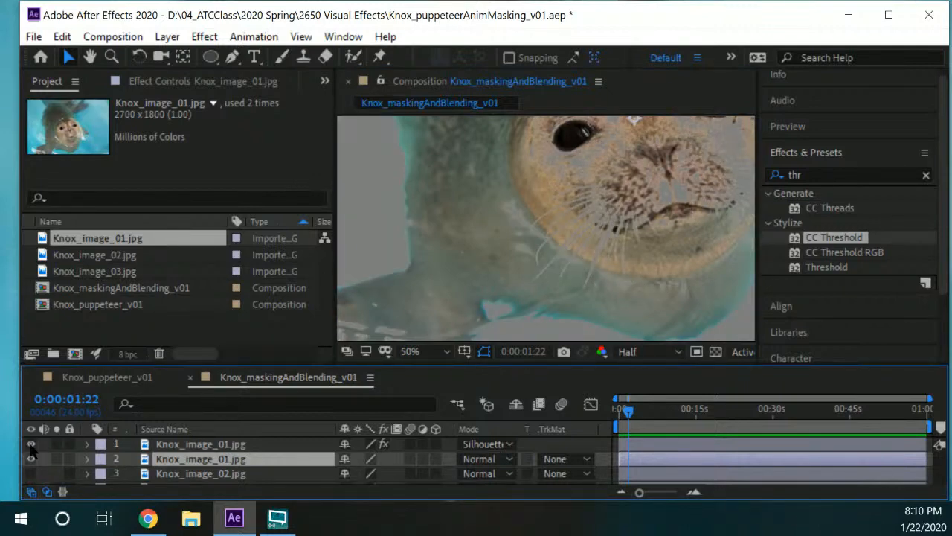
left_click(30, 444)
left_click(31, 445)
left_click_drag(471, 184, 480, 305)
left_click_drag(508, 152, 434, 211)
left_click_drag(539, 239, 471, 245)
left_click_drag(504, 217, 555, 184)
key("v")
- Select the top Knox_image_01.jpg layer and show its Levels and CC Threshold effects
left_click(218, 447)
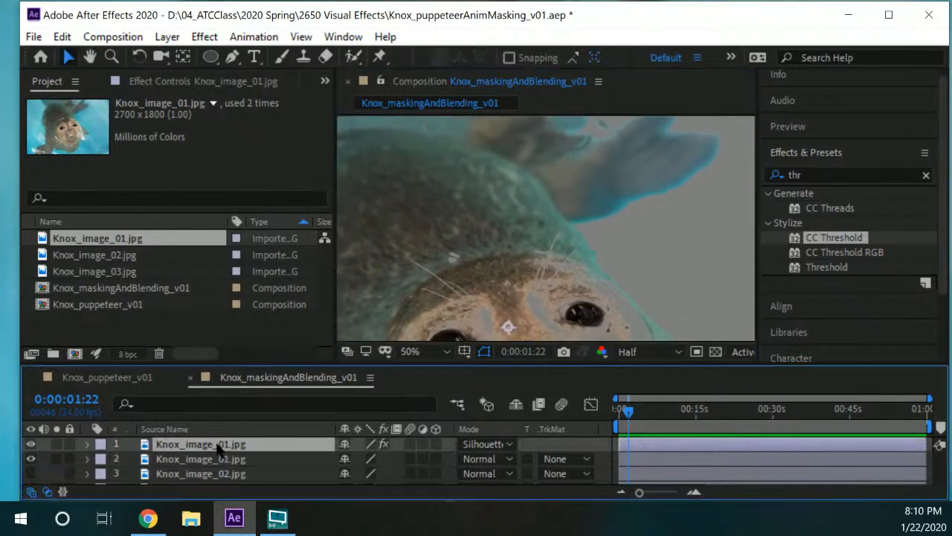
left_click(183, 83)
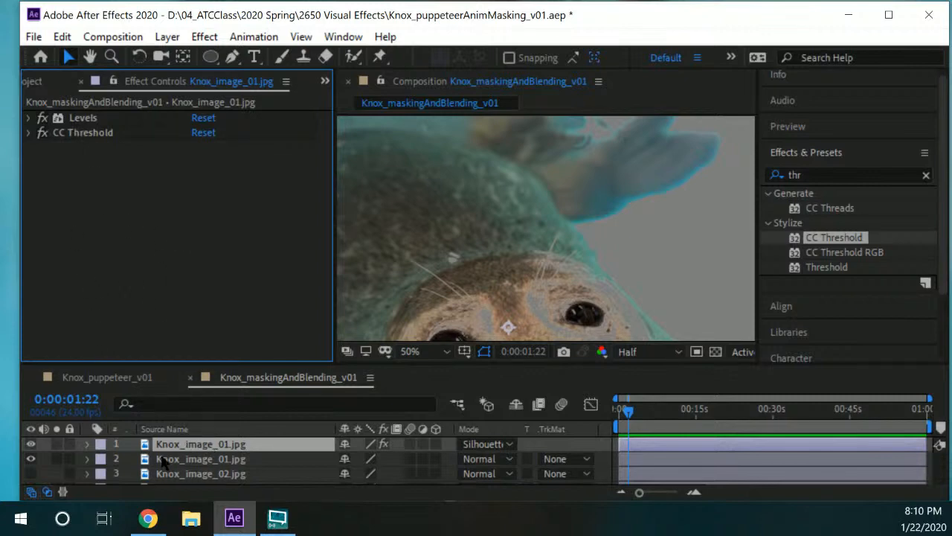
left_click(230, 450)
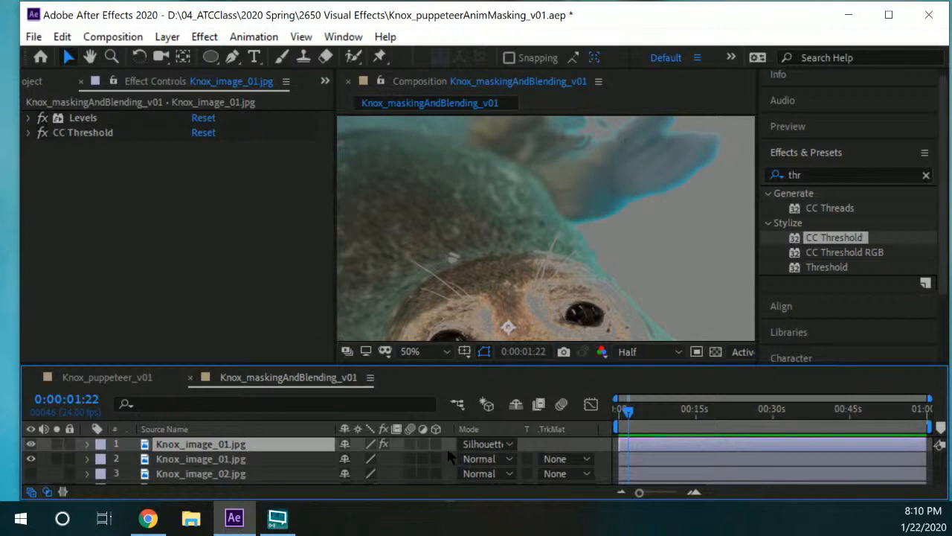
- Try the Classic Difference blending mode on the top Knox_image_01.jpg layer
left_click(501, 449)
mouse_move(533, 12)
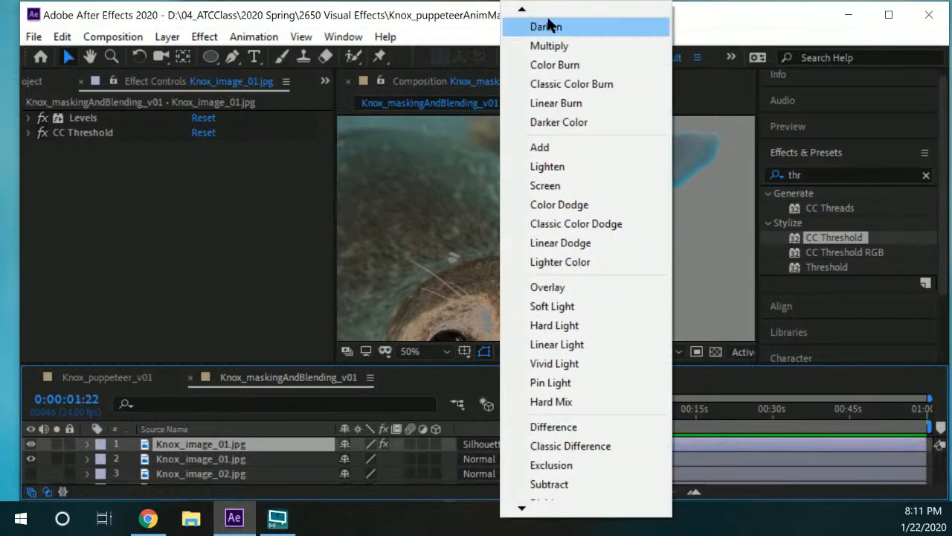
left_click(550, 26)
left_click(511, 446)
left_click(567, 170)
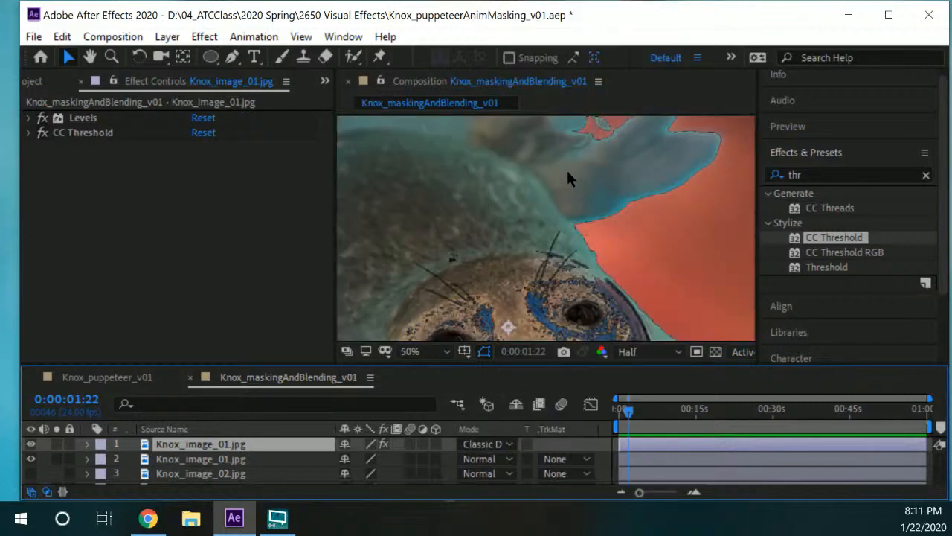
- Try the Pin Light blending mode on the top Knox_image_01.jpg layer
left_click(488, 445)
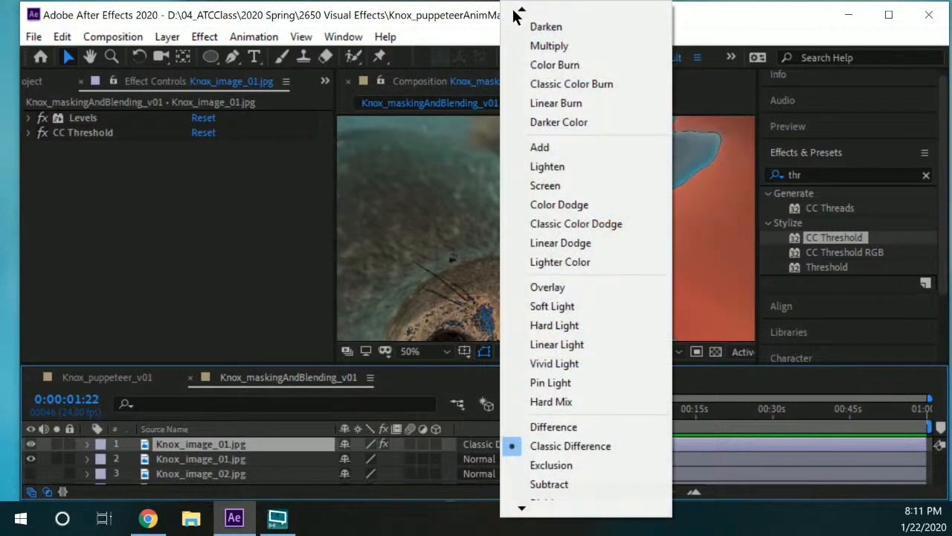
mouse_move(518, 12)
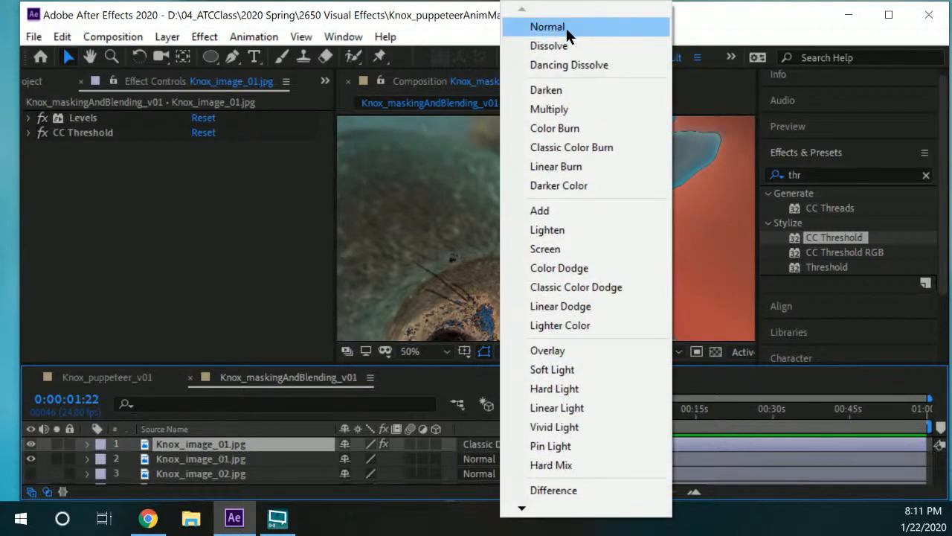
left_click(565, 27)
left_click(506, 446)
left_click(552, 134)
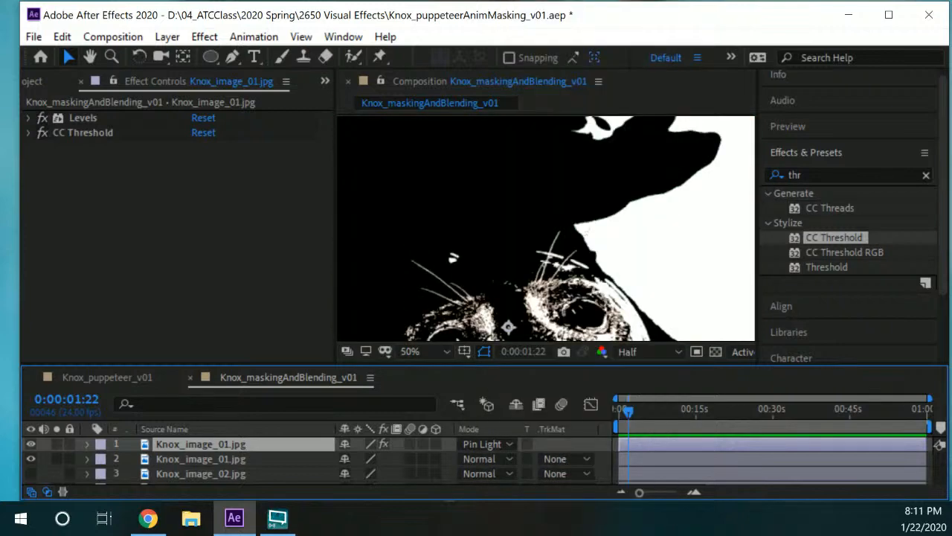
- Review the available blending modes for the thresholded layer and look over the whole composition frame
left_click(506, 445)
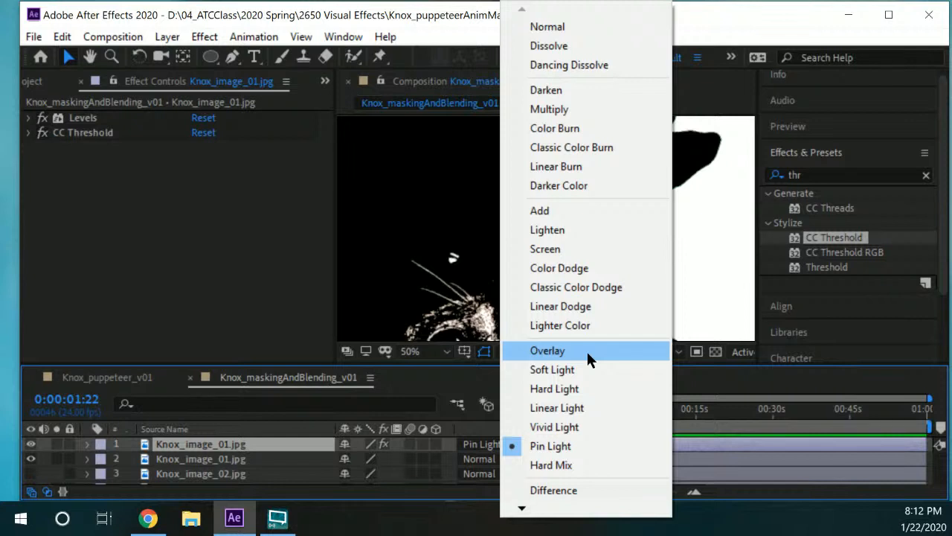
mouse_move(540, 509)
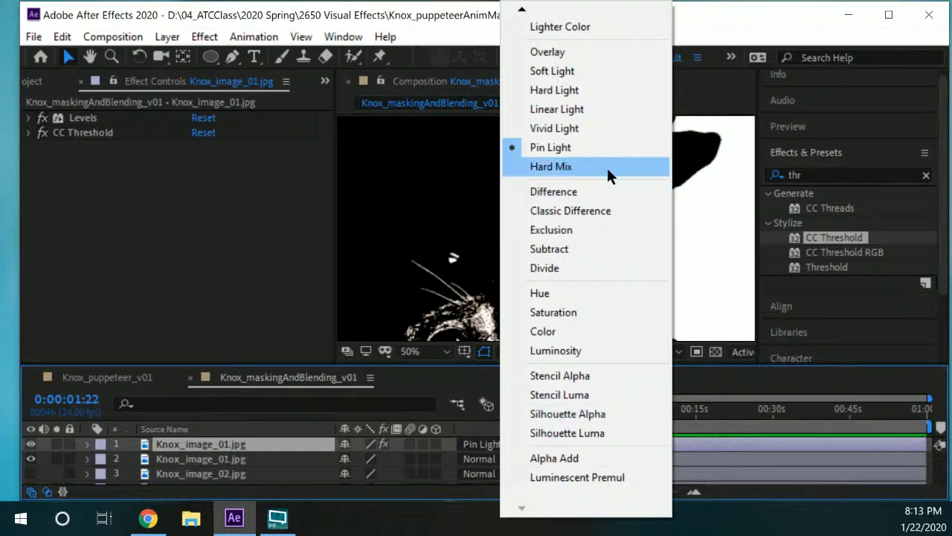
mouse_move(524, 10)
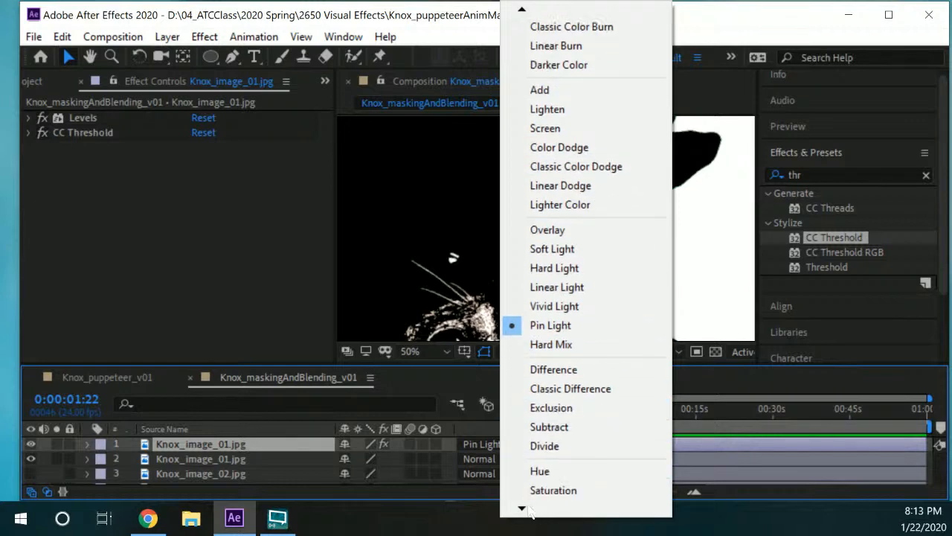
left_click(294, 295)
scroll(580, 261, "down", 2)
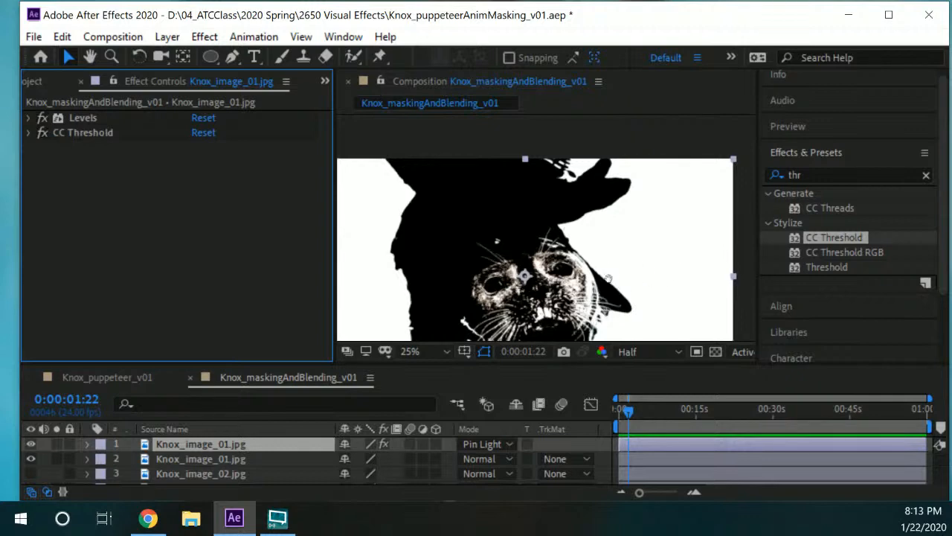
left_click_drag(608, 278, 624, 230)
scroll(619, 233, "down", 1)
left_click_drag(563, 262, 576, 268)
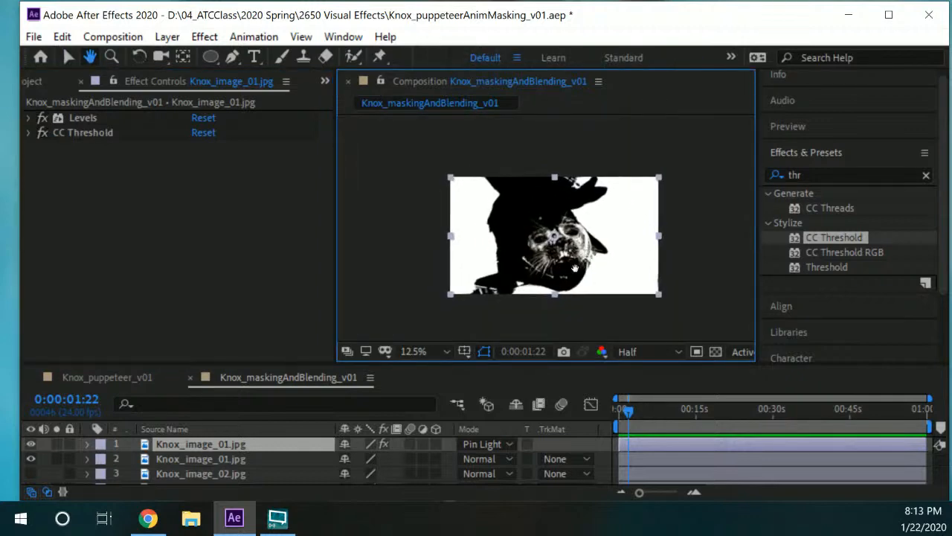
key("v")
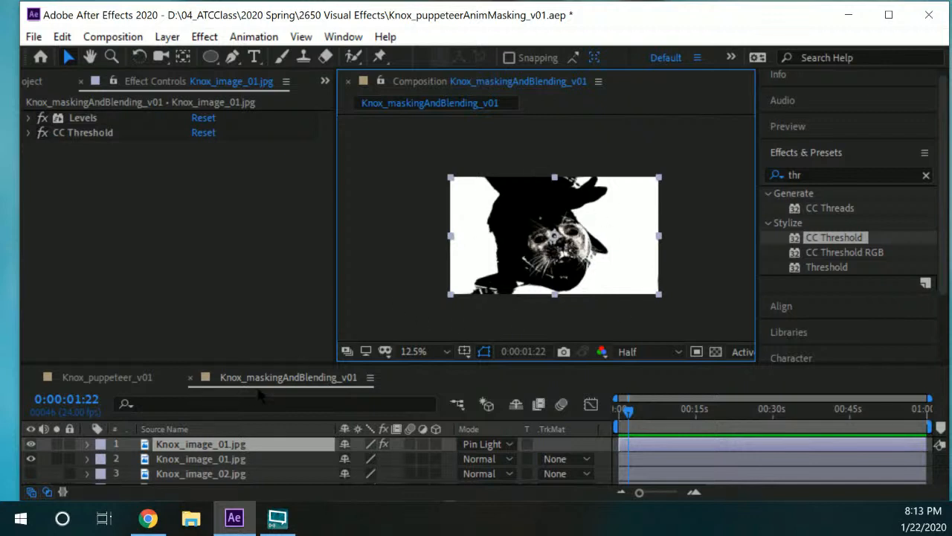
- Try the Hue blending mode on the top Knox_image_01.jpg layer
left_click(232, 448)
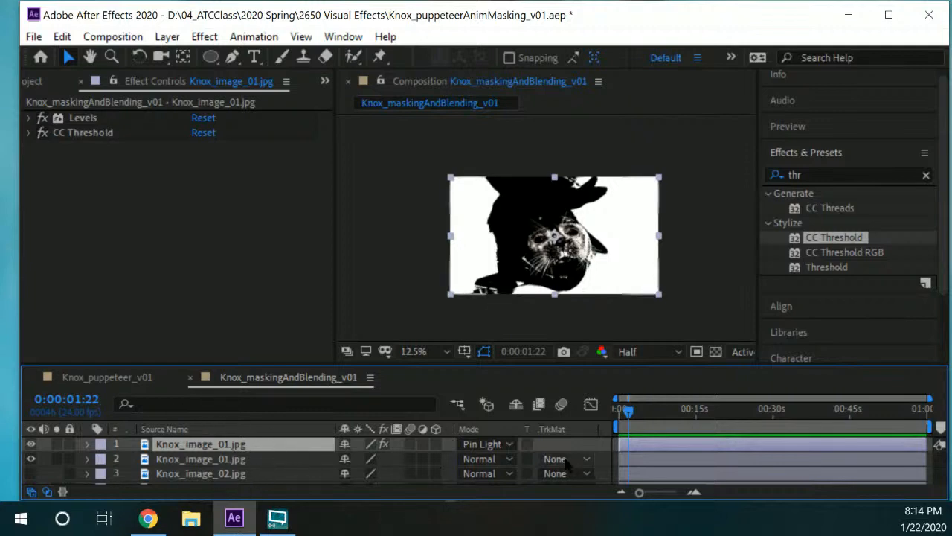
left_click(510, 446)
left_click(519, 390)
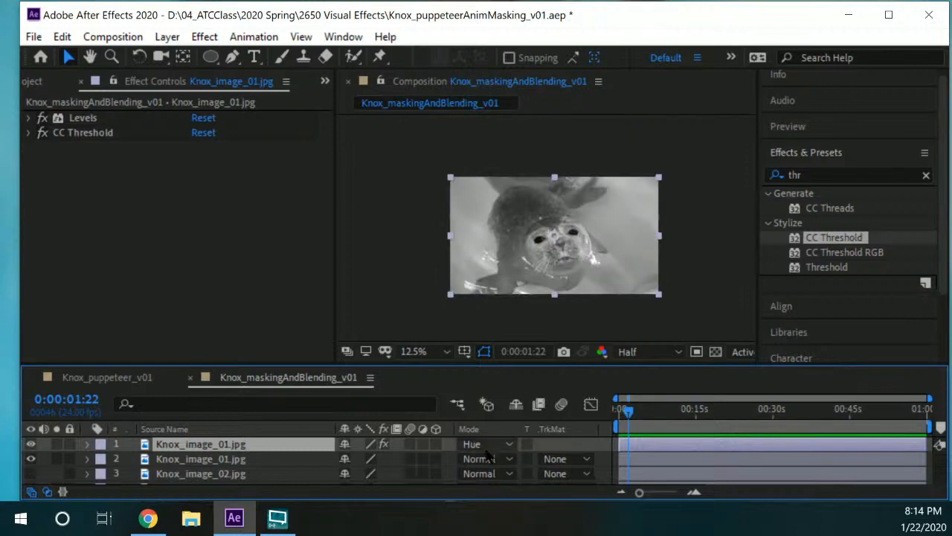
- Set the top Knox_image_01.jpg layer's blending mode to Silhouette Luma
left_click(492, 447)
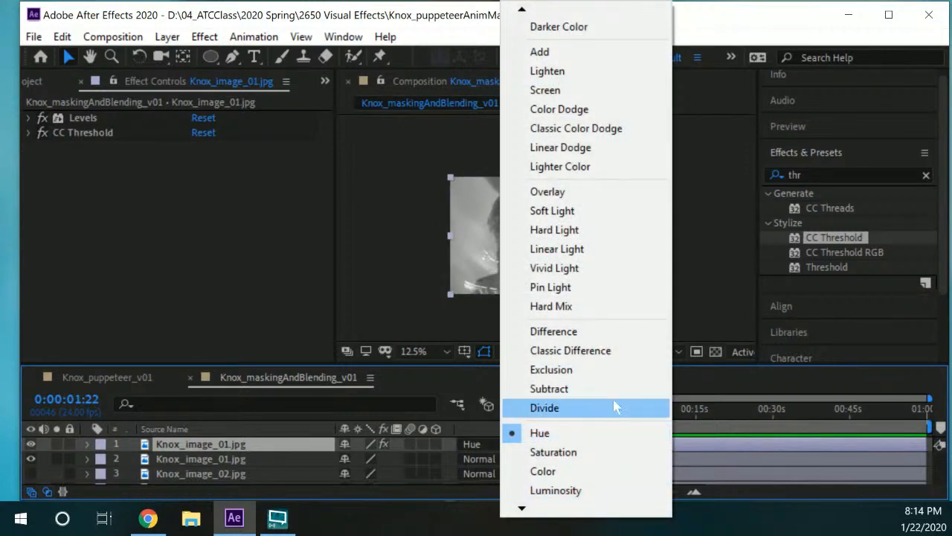
scroll(588, 439, "down", 3)
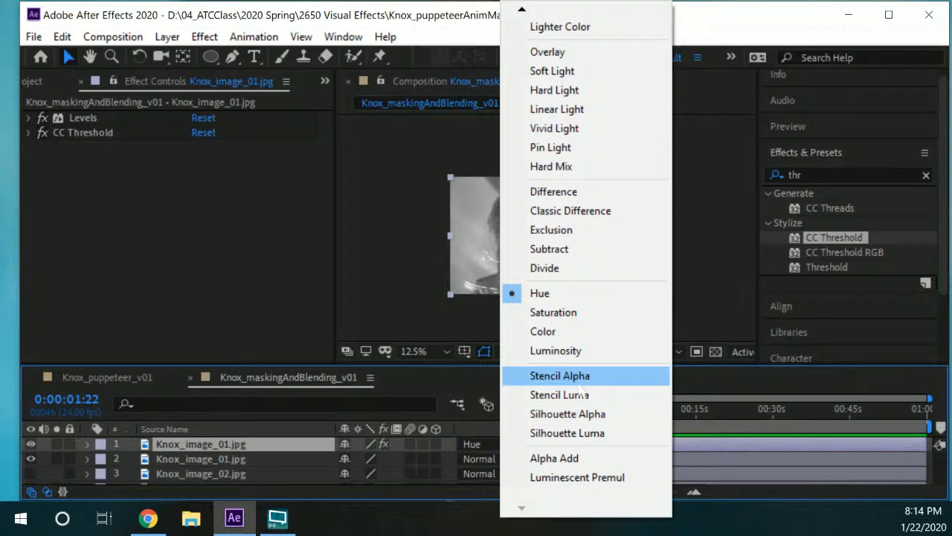
left_click(584, 395)
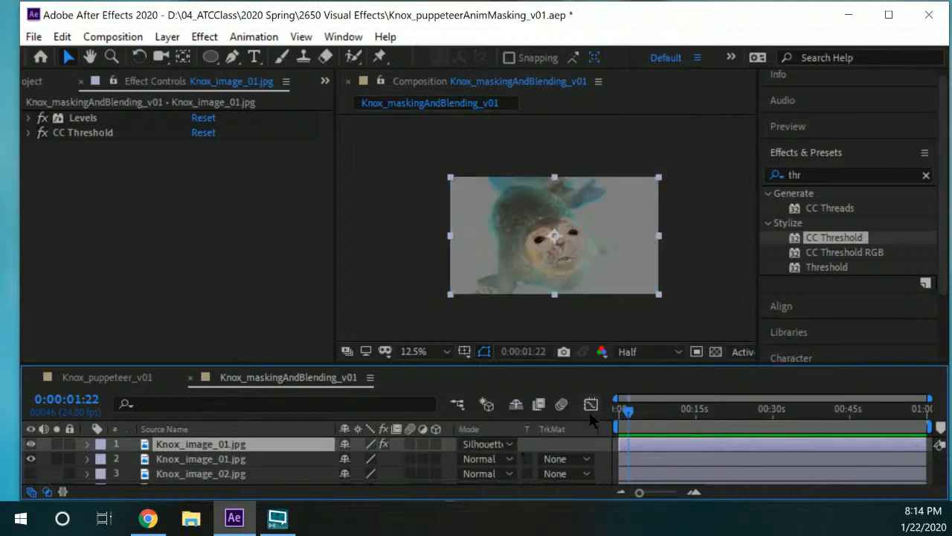
left_click(506, 445)
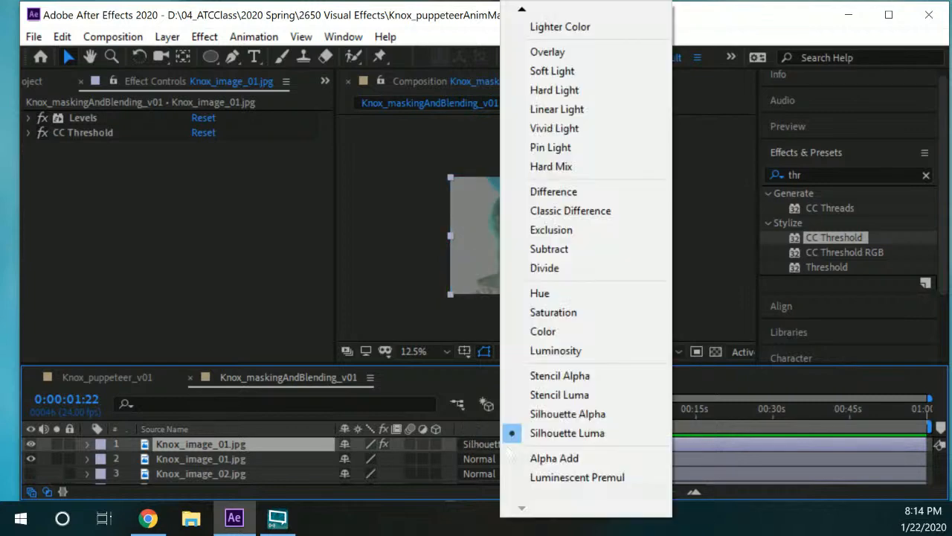
left_click(588, 415)
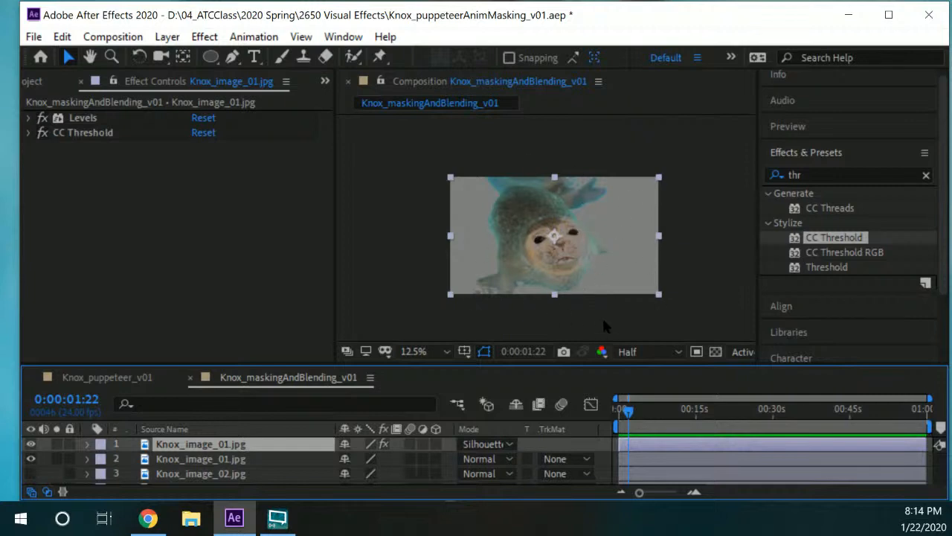
- Examine the seal cutout closely around the face, body and flippers
scroll(601, 257, "up", 4)
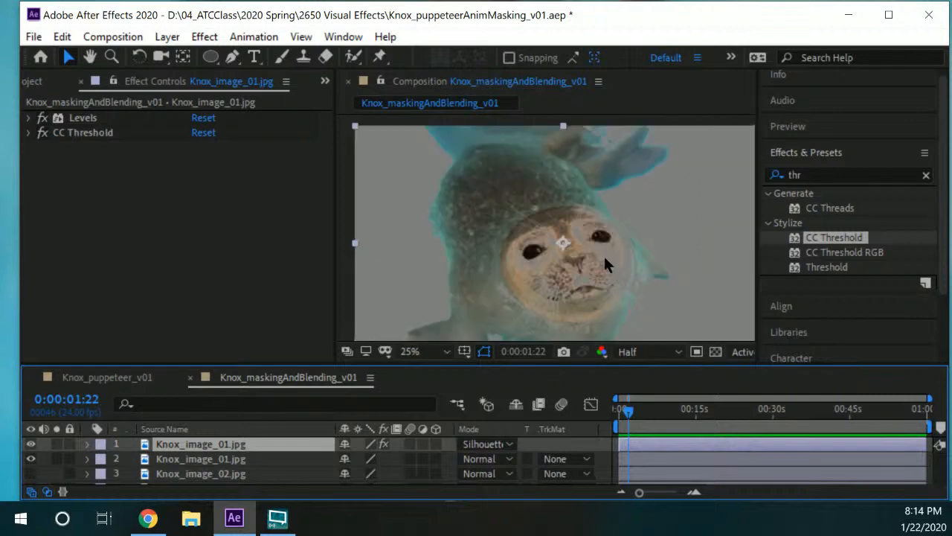
key("space")
left_click_drag(589, 203, 622, 259)
scroll(536, 177, "down", 2)
key("space")
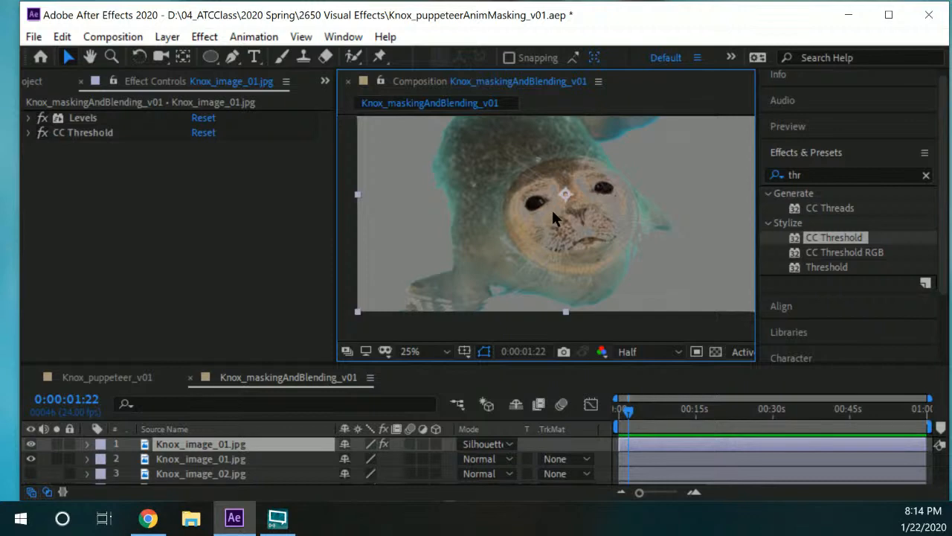
key("space")
left_click_drag(629, 195, 637, 212)
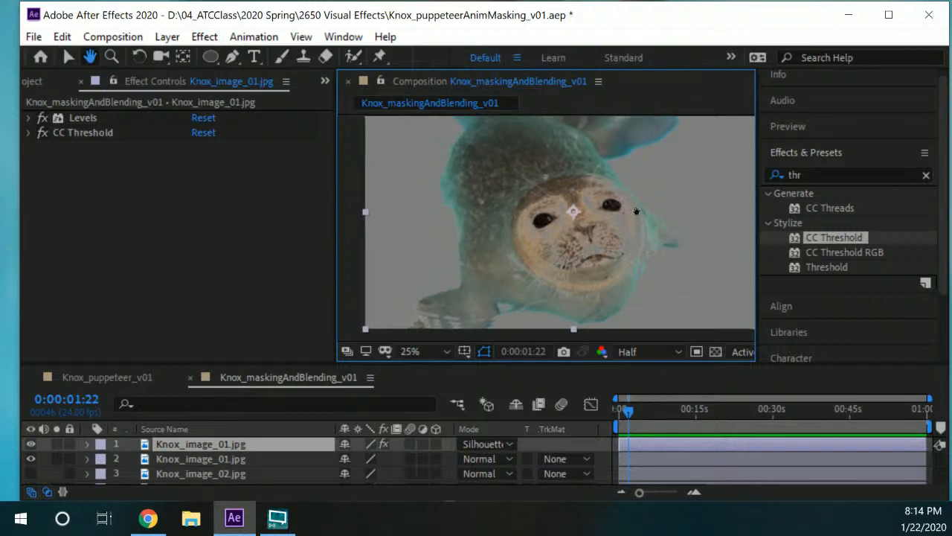
left_click_drag(557, 209, 586, 248)
left_click_drag(527, 230, 527, 199)
key("v")
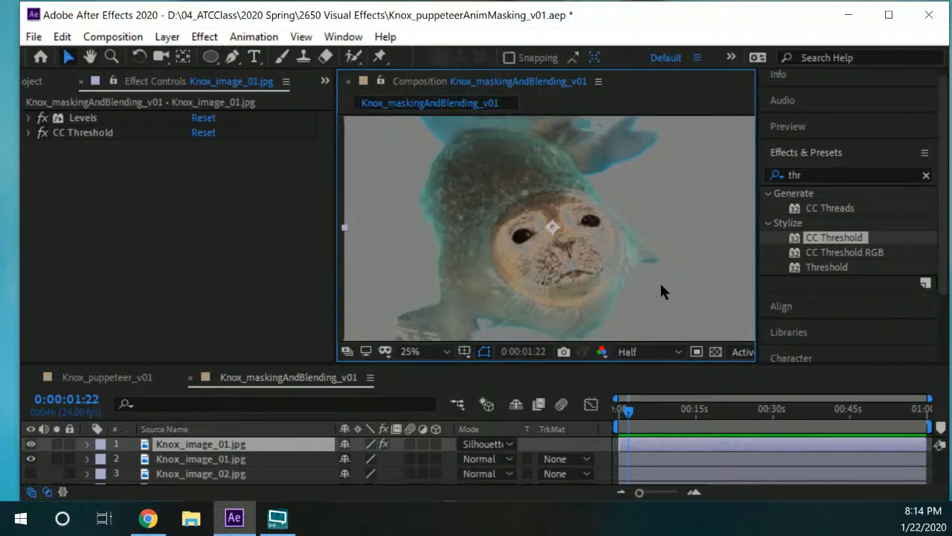
- Compare the Stencil and Silhouette options offered as blending modes for the top layer with the current cutout
left_click(497, 445)
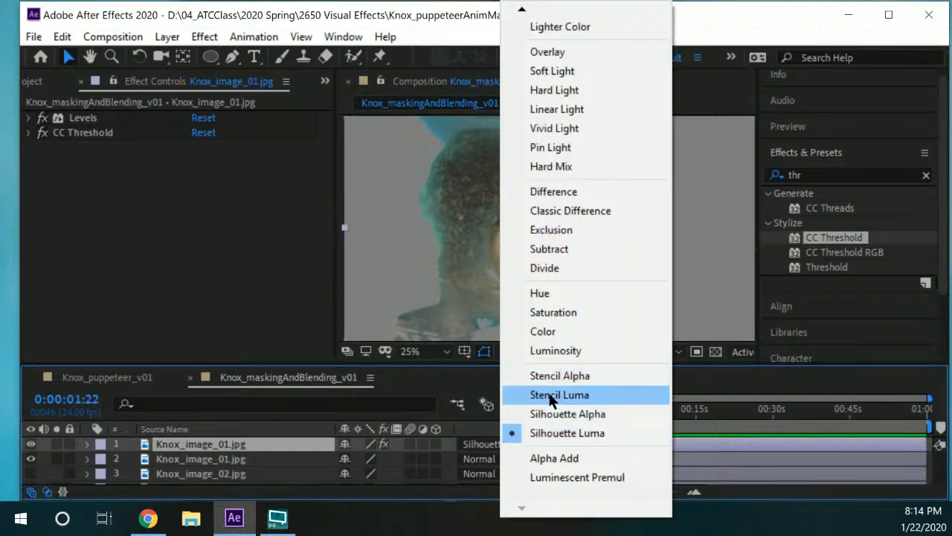
left_click(469, 446)
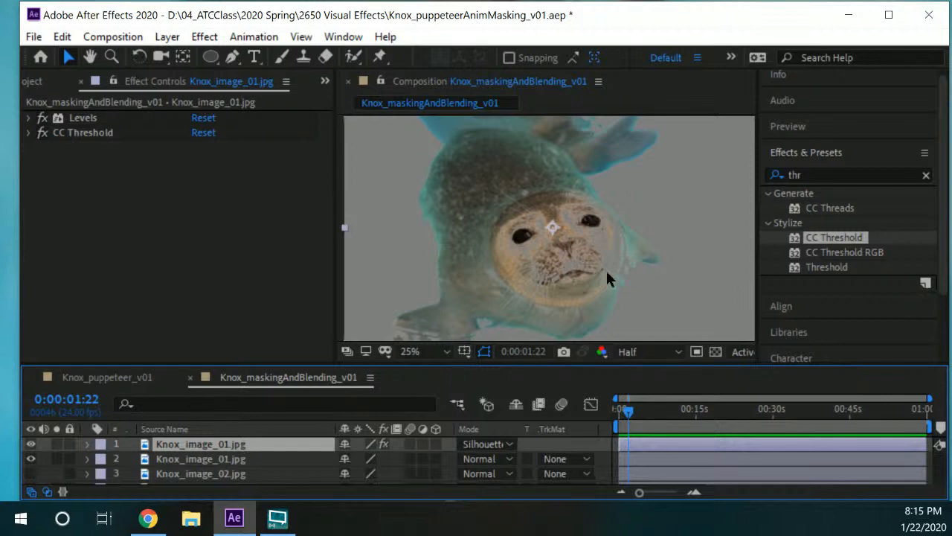
scroll(597, 225, "down", 3)
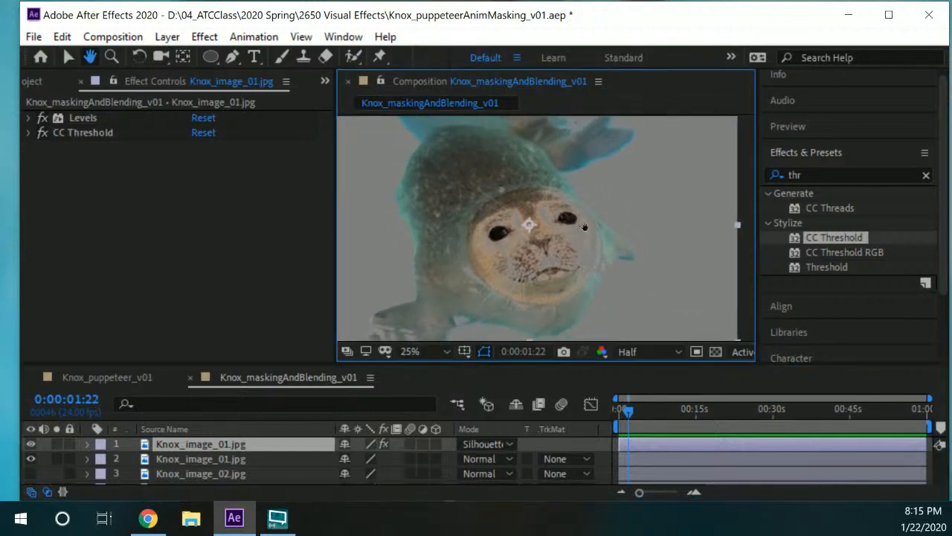
left_click_drag(594, 229, 559, 256)
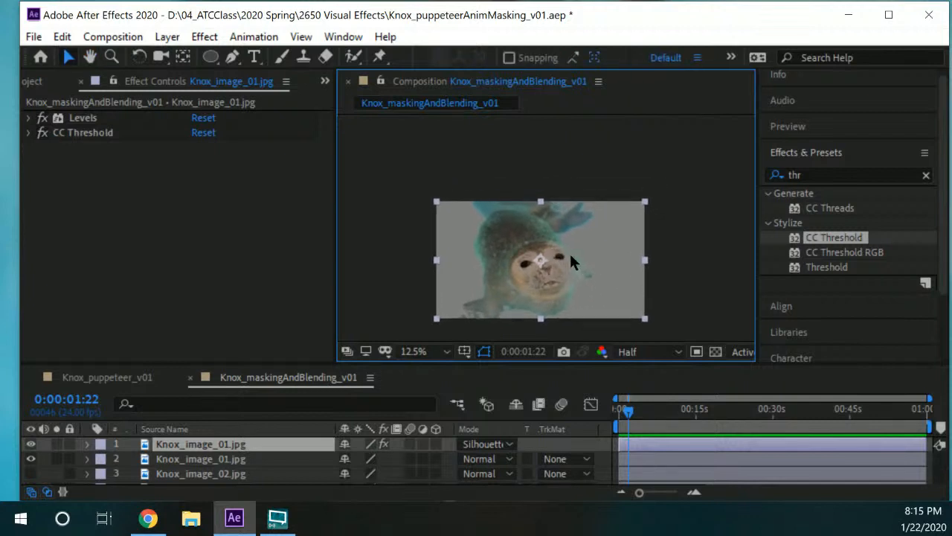
scroll(569, 251, "up", 2)
left_click_drag(569, 251, 572, 204)
left_click(509, 443)
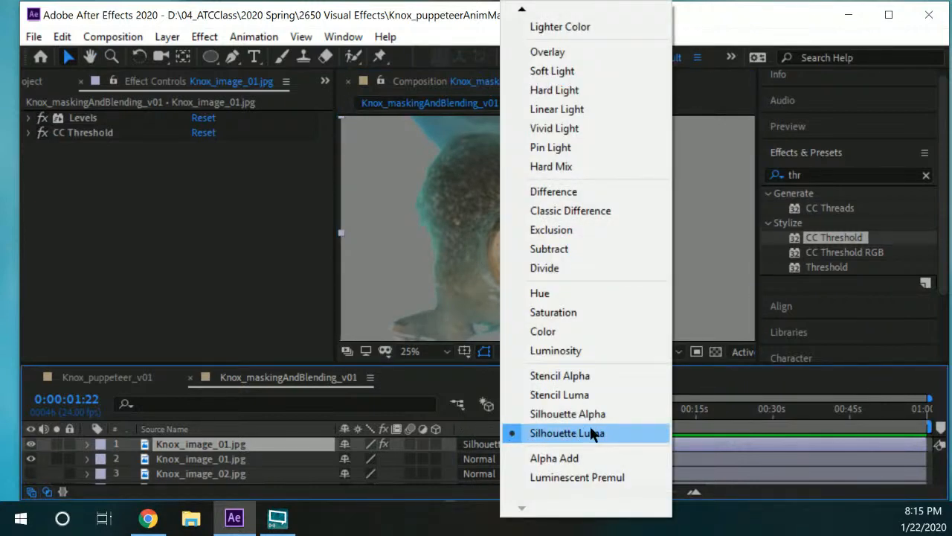
left_click(303, 325)
- Inspect the cutout around the seal's eyes and whiskers at 50% and 100%, and review the whole frame
scroll(690, 239, "up", 1)
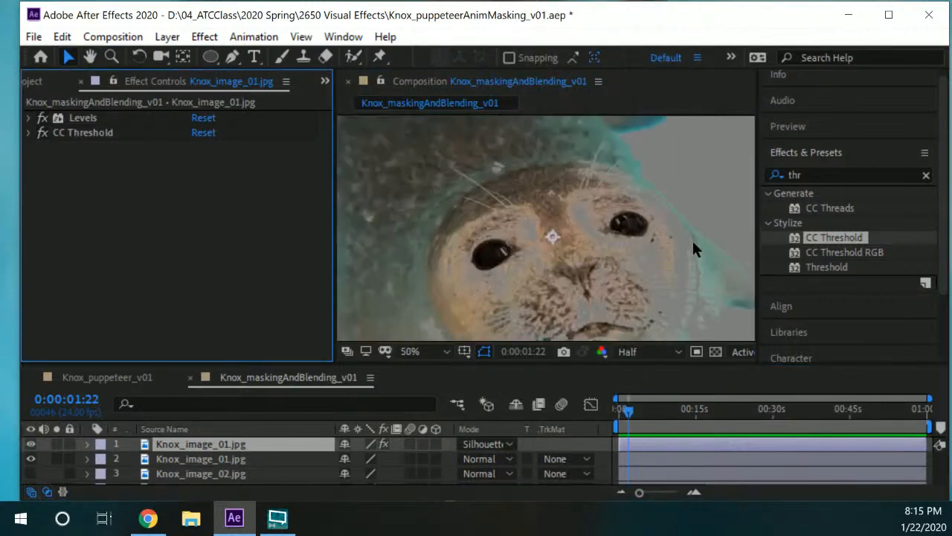
scroll(692, 240, "down", 1)
mouse_move(585, 267)
left_mouse_down()
mouse_move(597, 243)
mouse_move(582, 255)
left_mouse_up()
scroll(619, 250, "down", 1)
scroll(590, 261, "up", 1)
key("v")
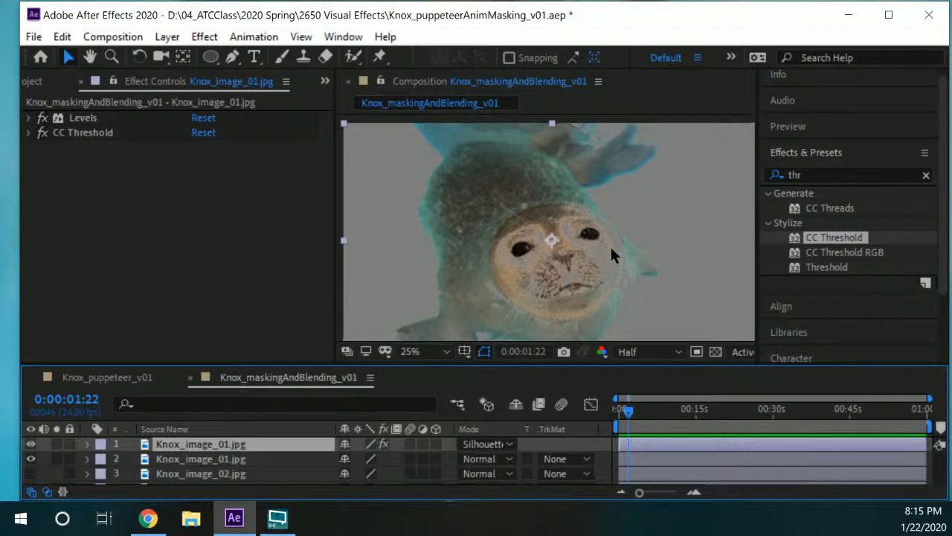
key("slash")
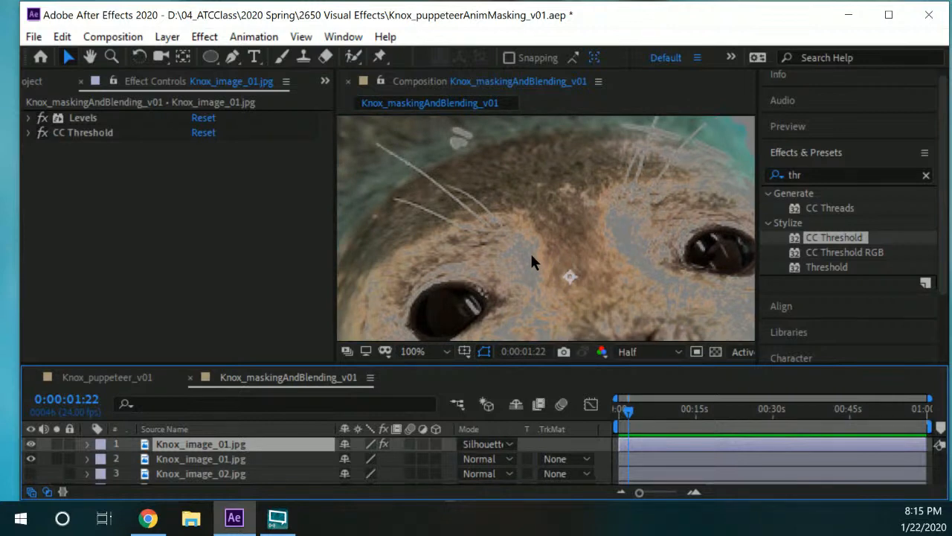
key("comma")
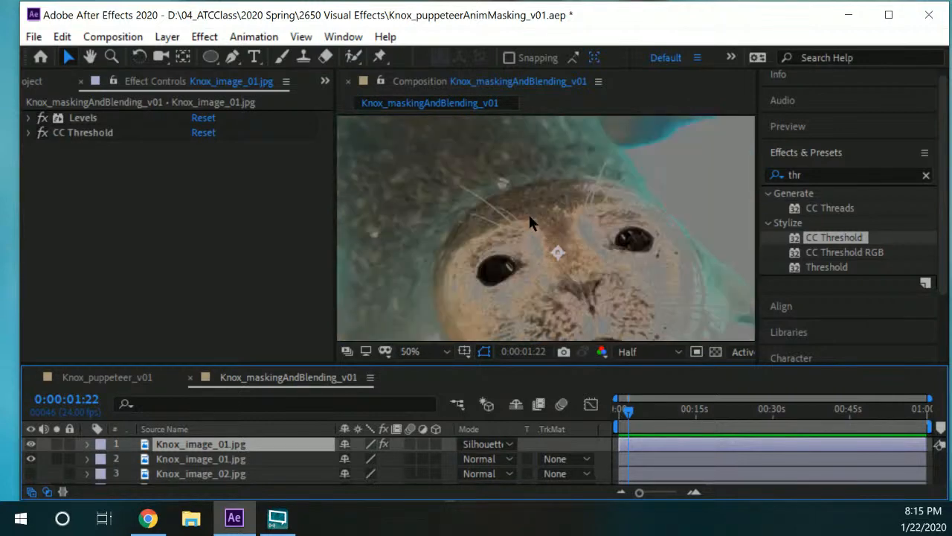
key("period")
key("comma")
key("comma")
key("comma")
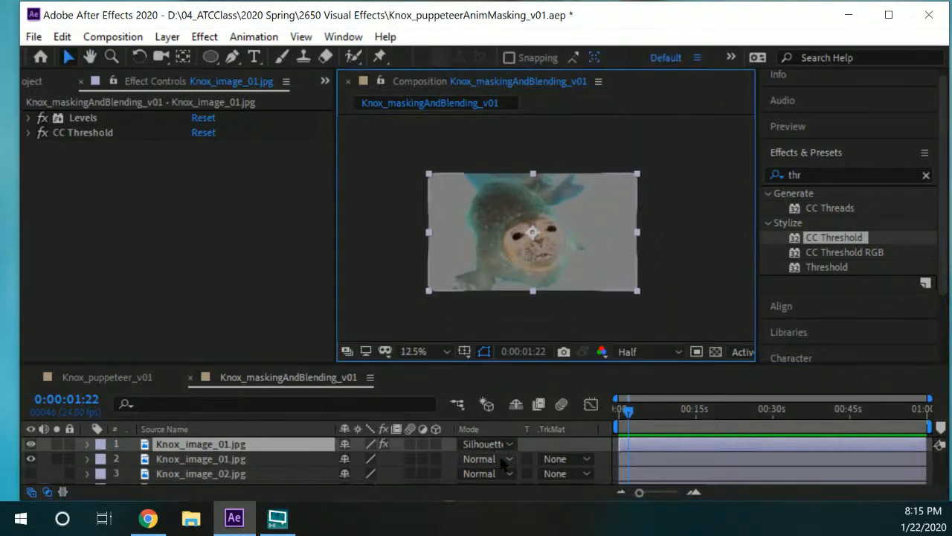
- Move the thresholded Knox_image_01.jpg layer below the plain seal copy and set its blending mode to Normal
left_click(224, 450)
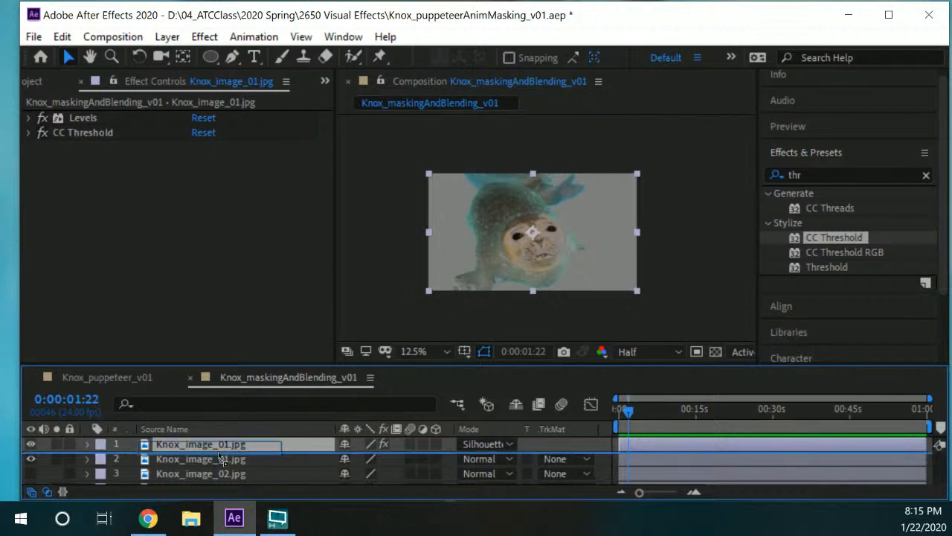
key("Return")
left_click_drag(220, 450, 225, 466)
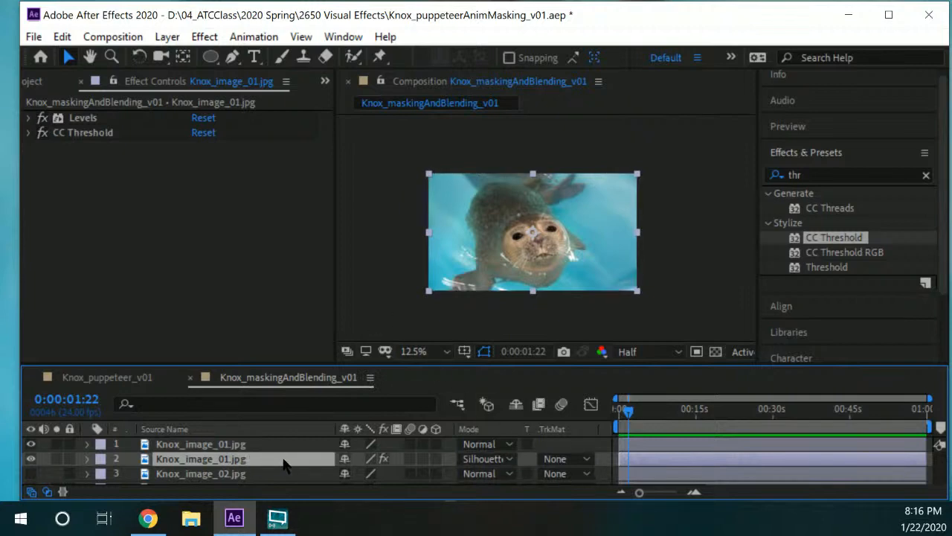
left_click(511, 459)
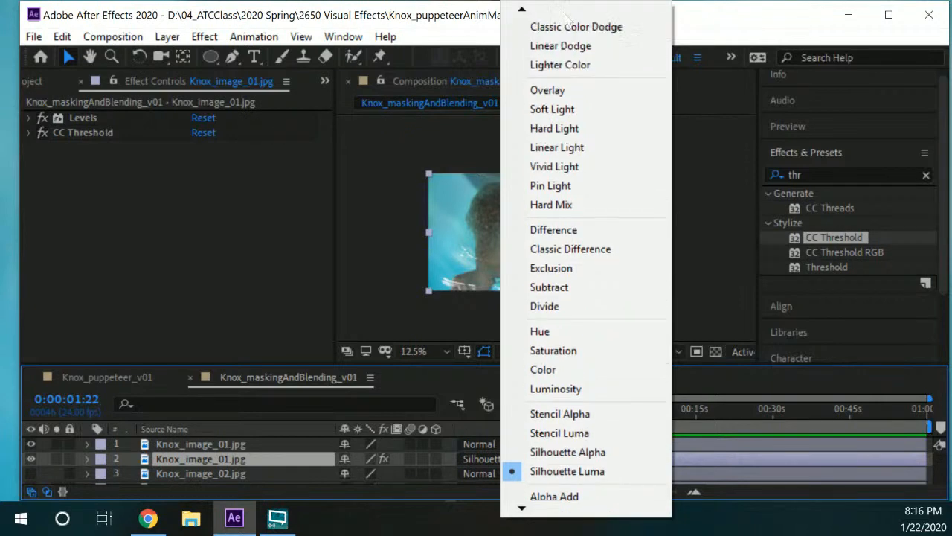
mouse_move(564, 10)
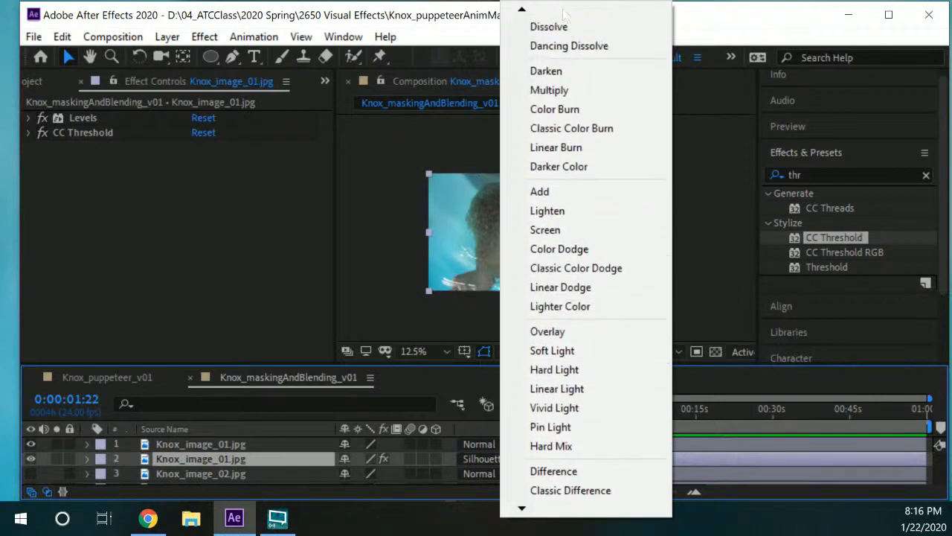
left_click(558, 22)
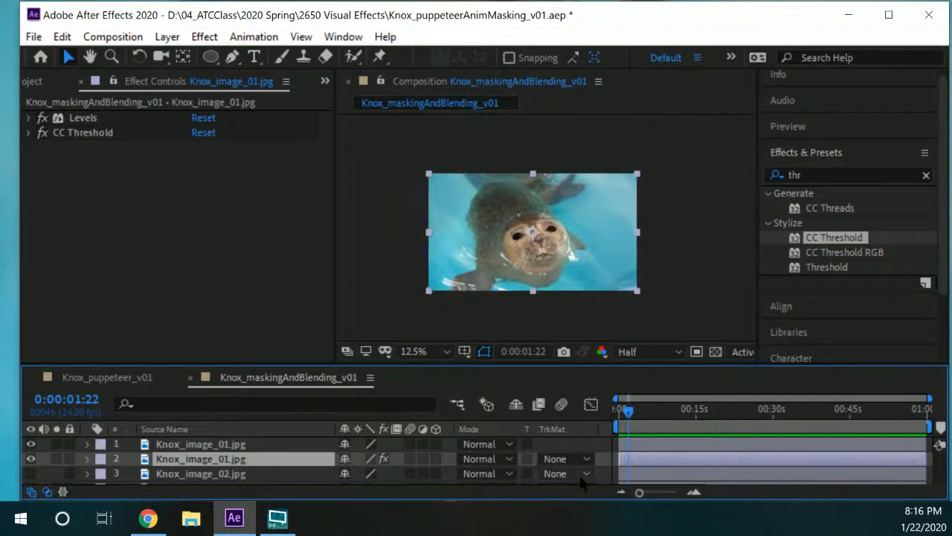
left_click(239, 444)
left_click(236, 458)
left_click(237, 446)
left_click(237, 459)
left_click(236, 445)
left_click(237, 458)
left_click(236, 444)
left_click(238, 458)
key("ctrl+a")
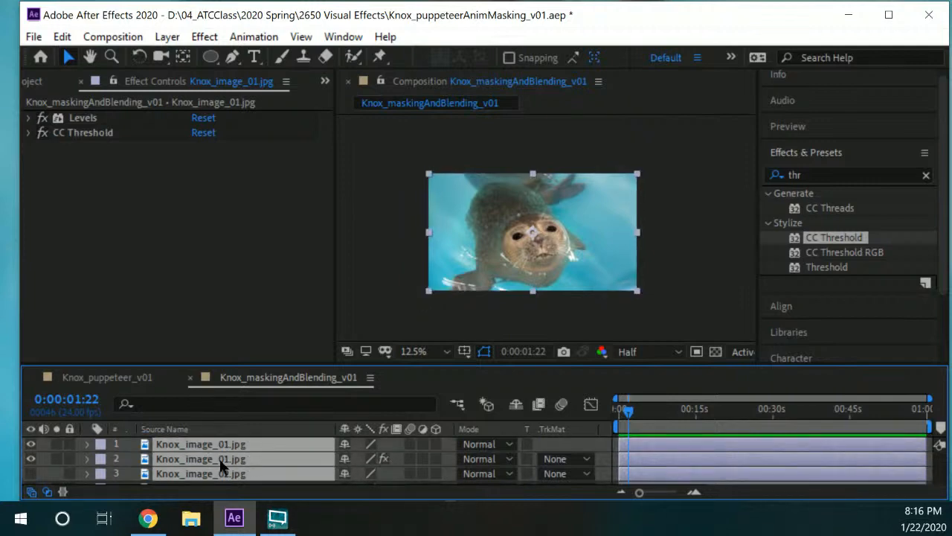
left_click(228, 362)
left_click(438, 397)
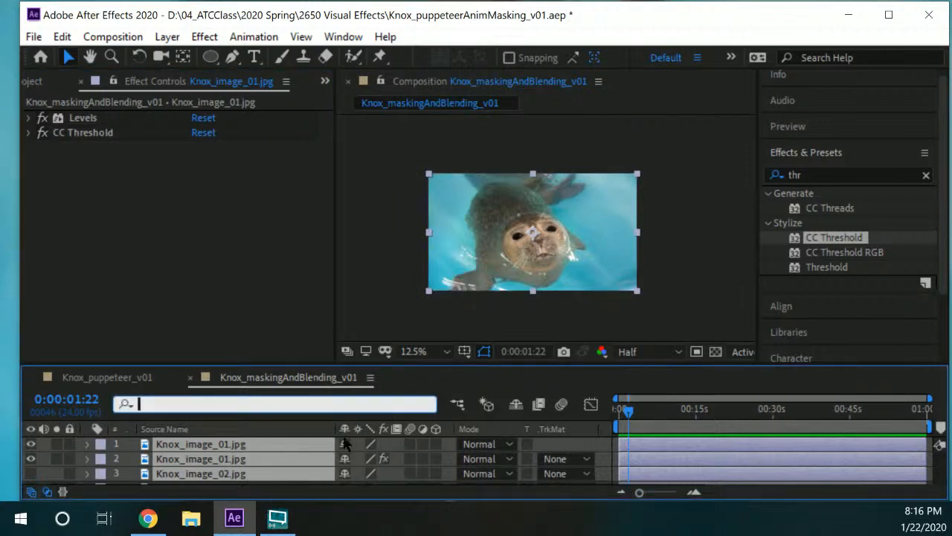
left_click(244, 444, "ctrl")
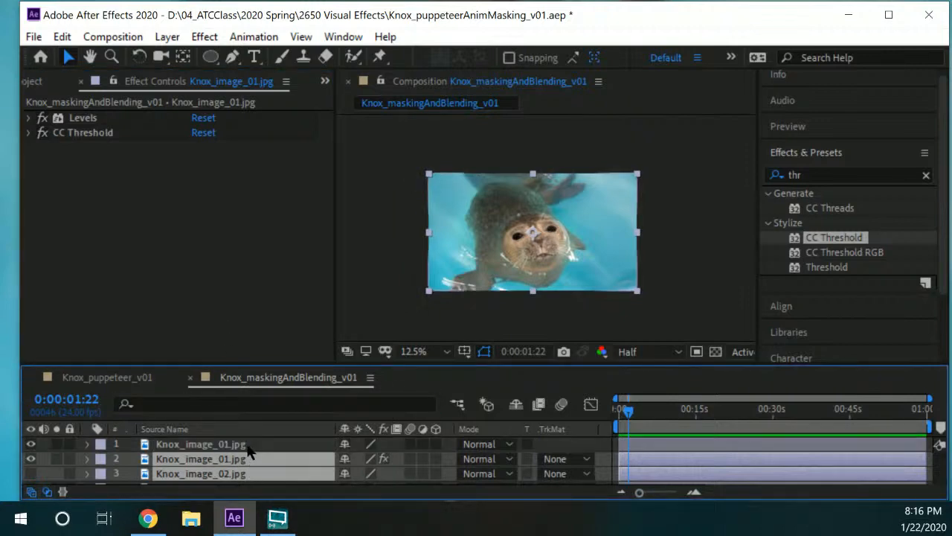
left_click(246, 457)
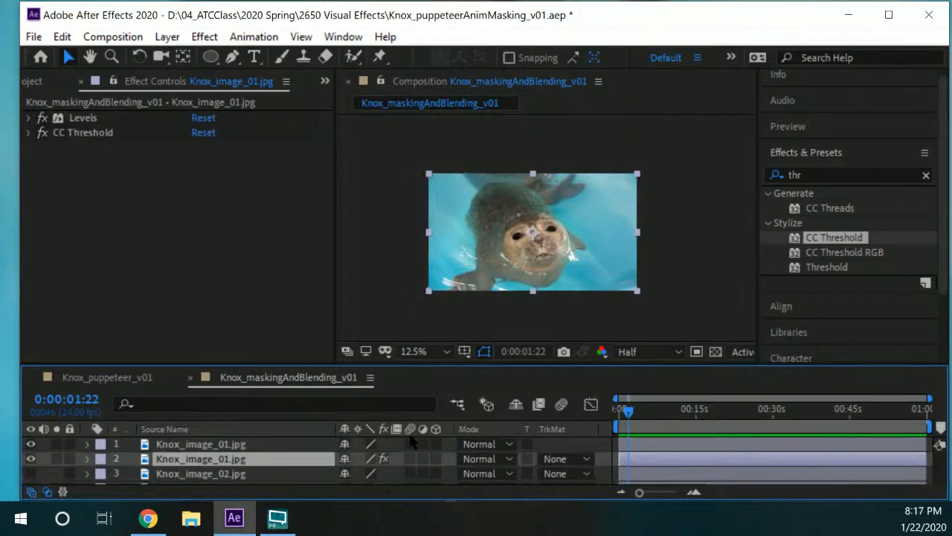
- Switch the timeline's name column to layer names and back to source names
right_click(304, 429)
left_click(275, 428)
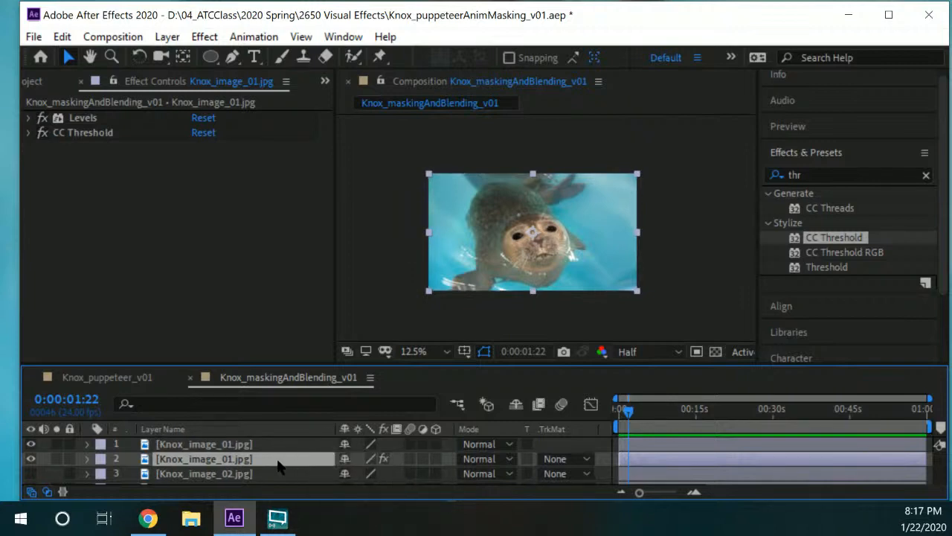
left_click(275, 430)
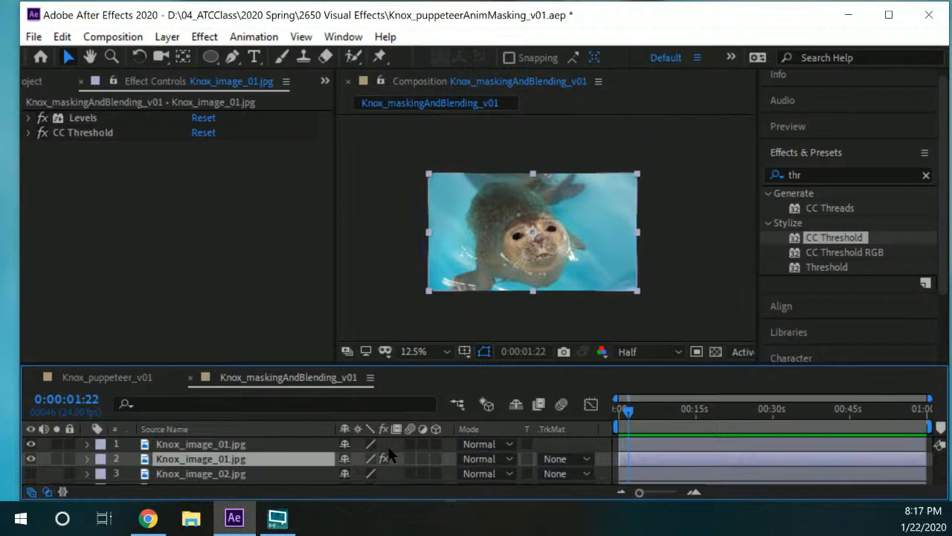
- Set the thresholded seal layer's track matte to Luma Matte "Knox_image_01.jpg" and inspect the result at 25%
left_click(557, 458)
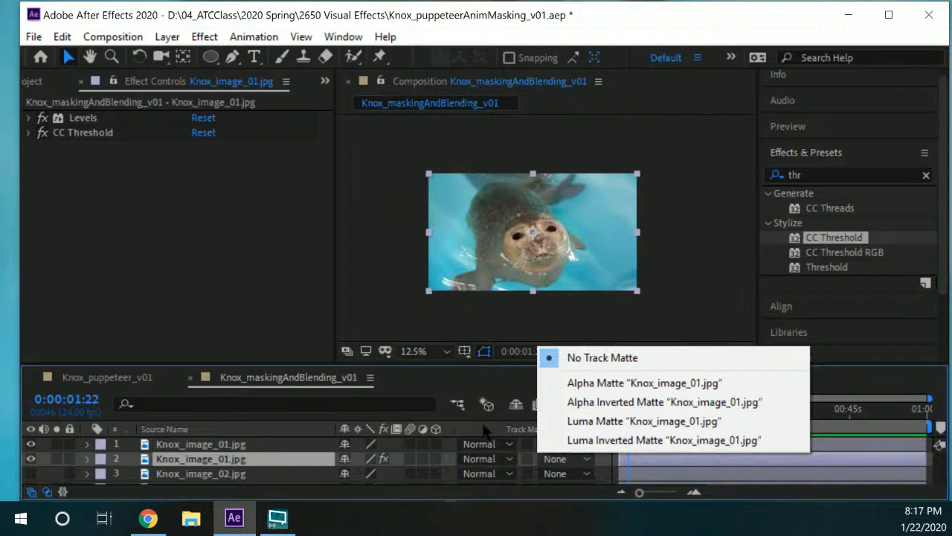
left_click(654, 421)
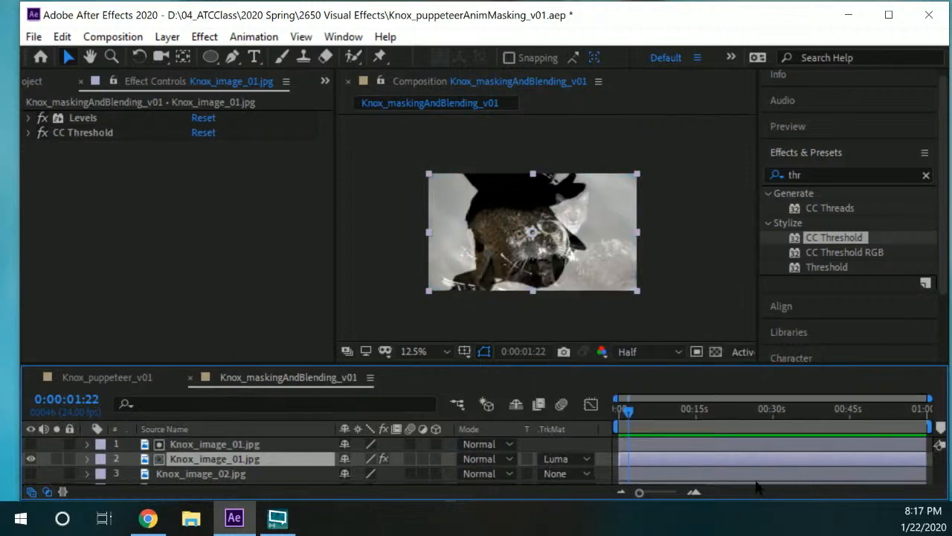
scroll(546, 228, "up", 1)
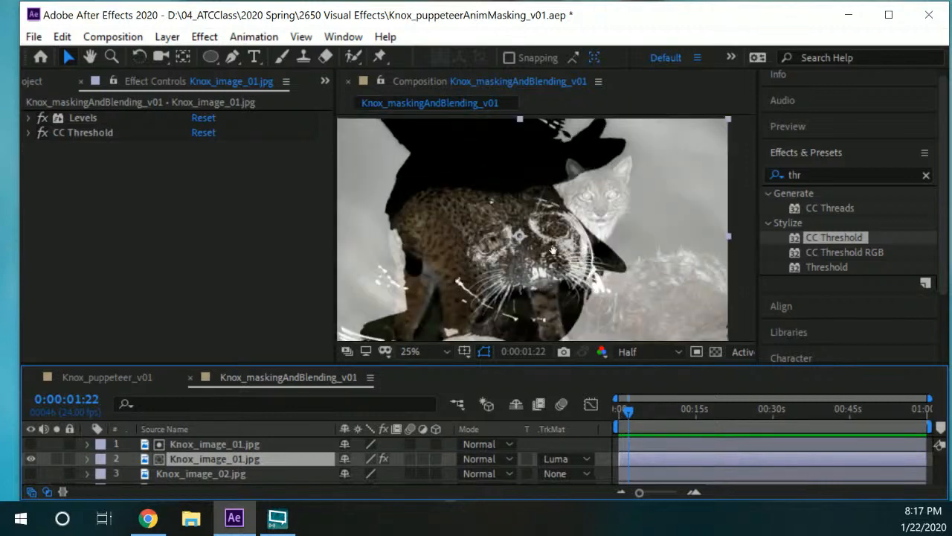
left_click_drag(553, 250, 531, 248)
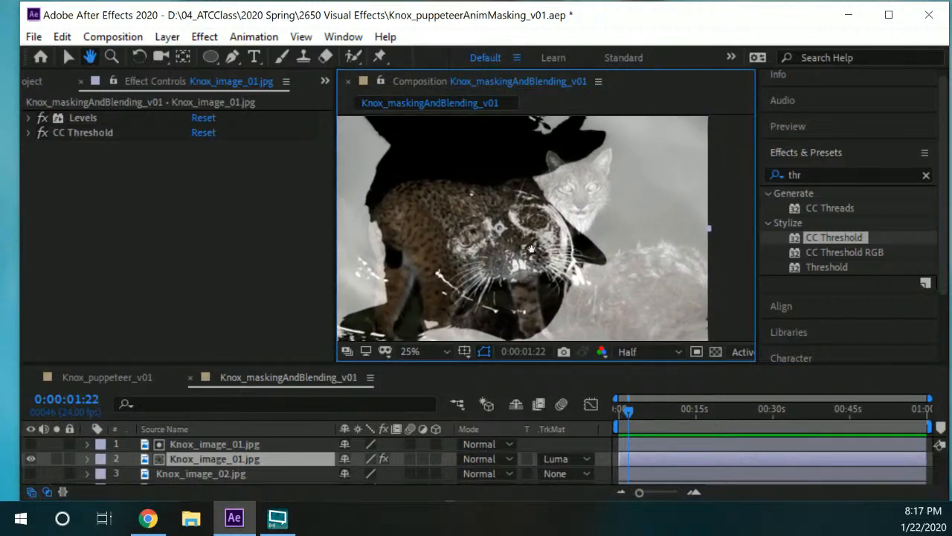
- Try Luma Inverted Matte on the thresholded seal layer, compare the result, and return the layer to Luma Matte
left_click(566, 458)
left_click(605, 442)
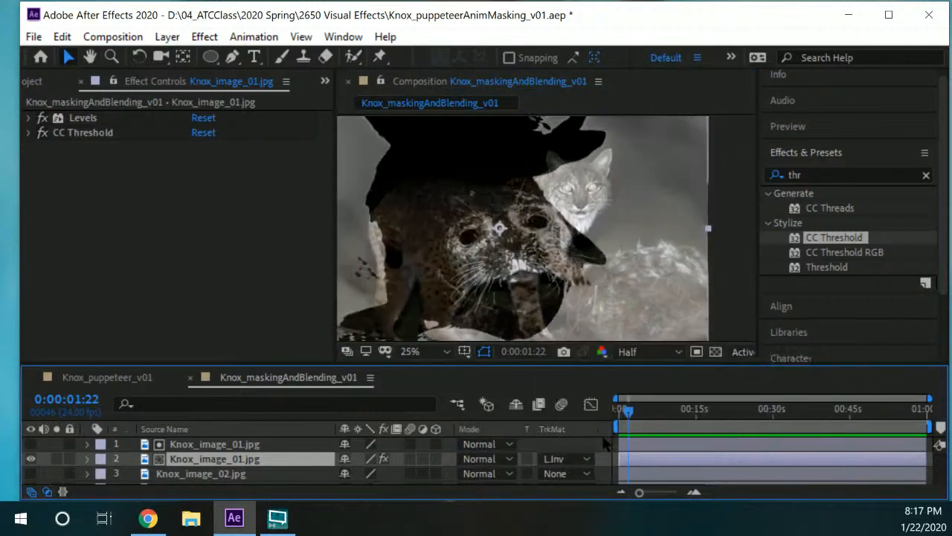
scroll(555, 267, "down", 1)
scroll(555, 267, "up", 1)
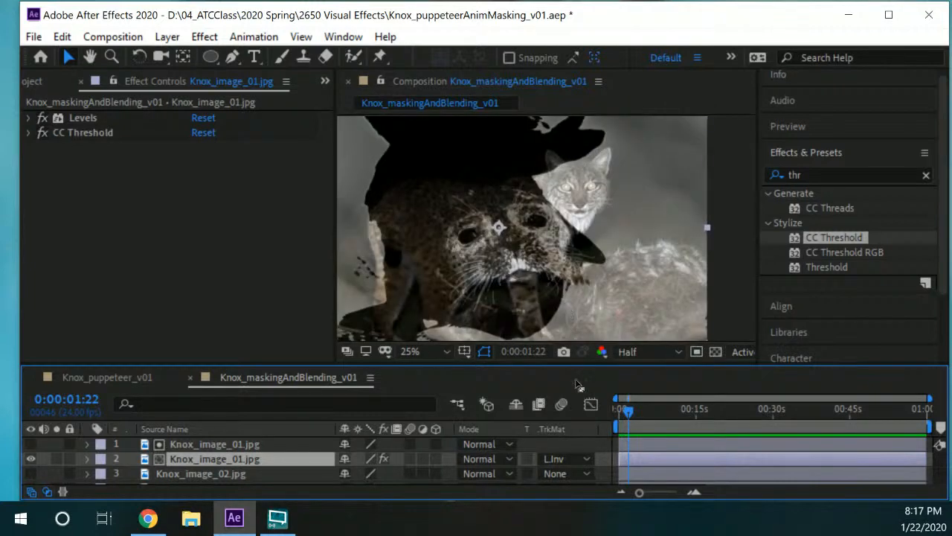
left_click(565, 459)
left_click(584, 421)
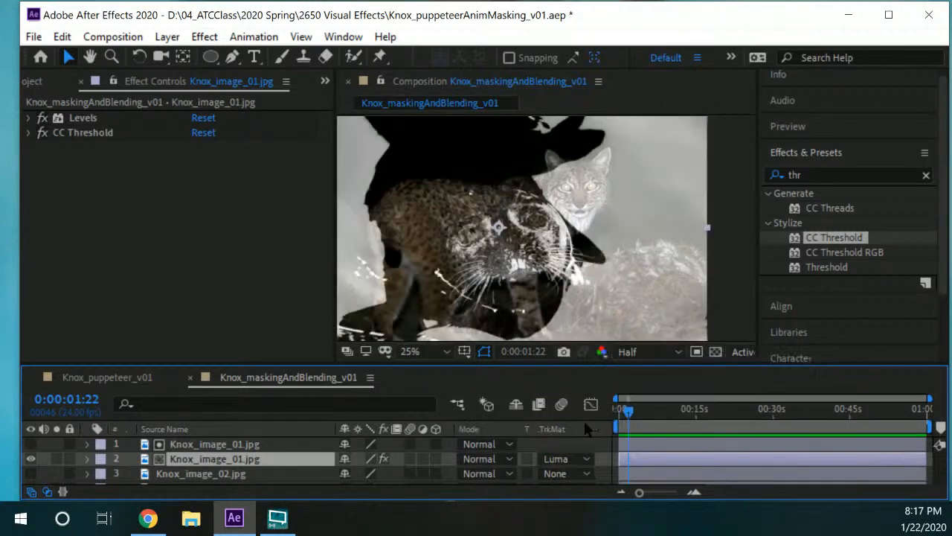
scroll(505, 295, "down", 1)
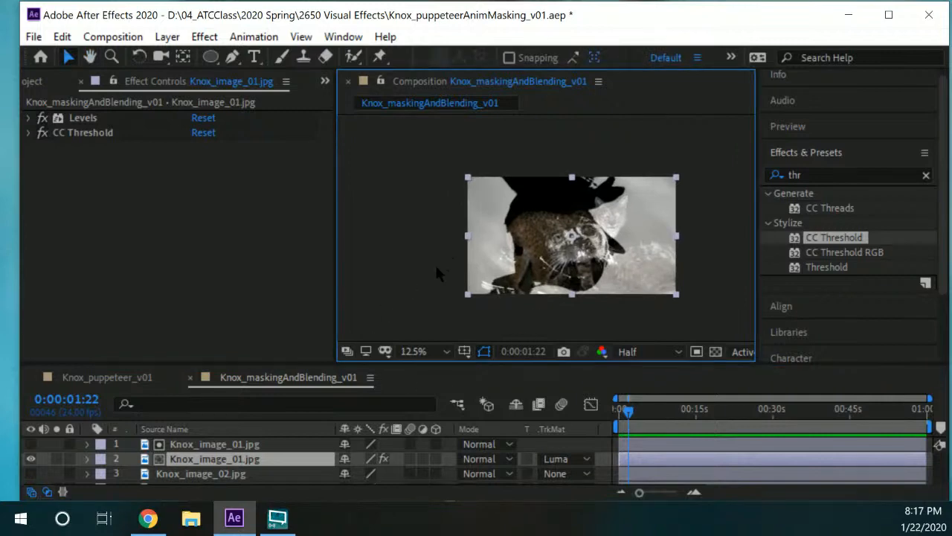